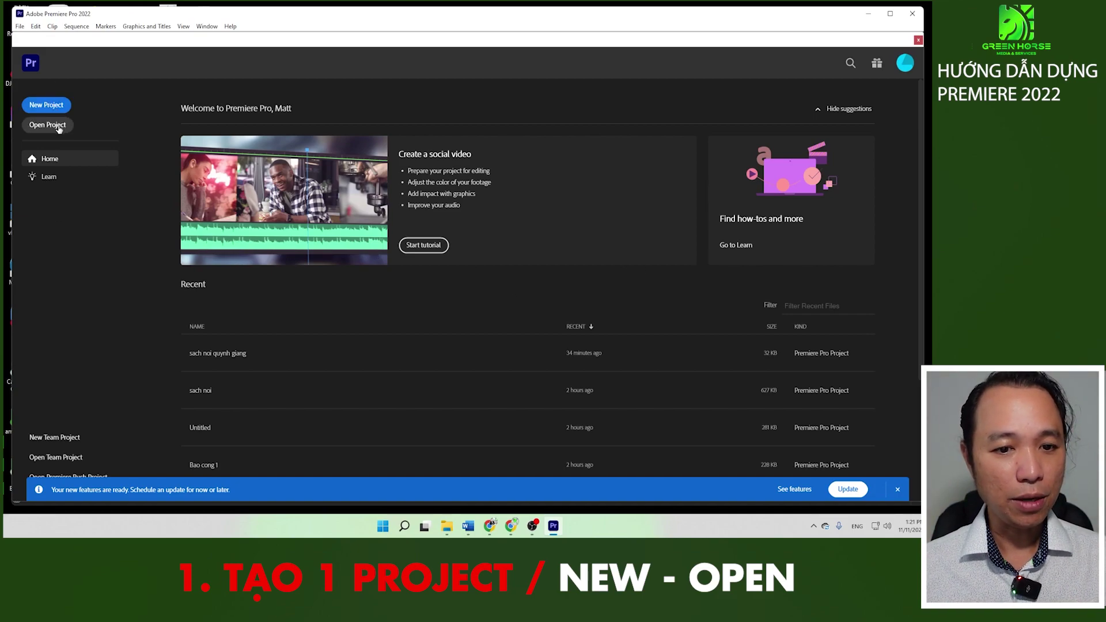
Step: Browse for an existing project file, then cancel without opening one
{"action": "scroll", "coordinate": [248, 354], "scroll_direction": "down", "scroll_amount": 3}
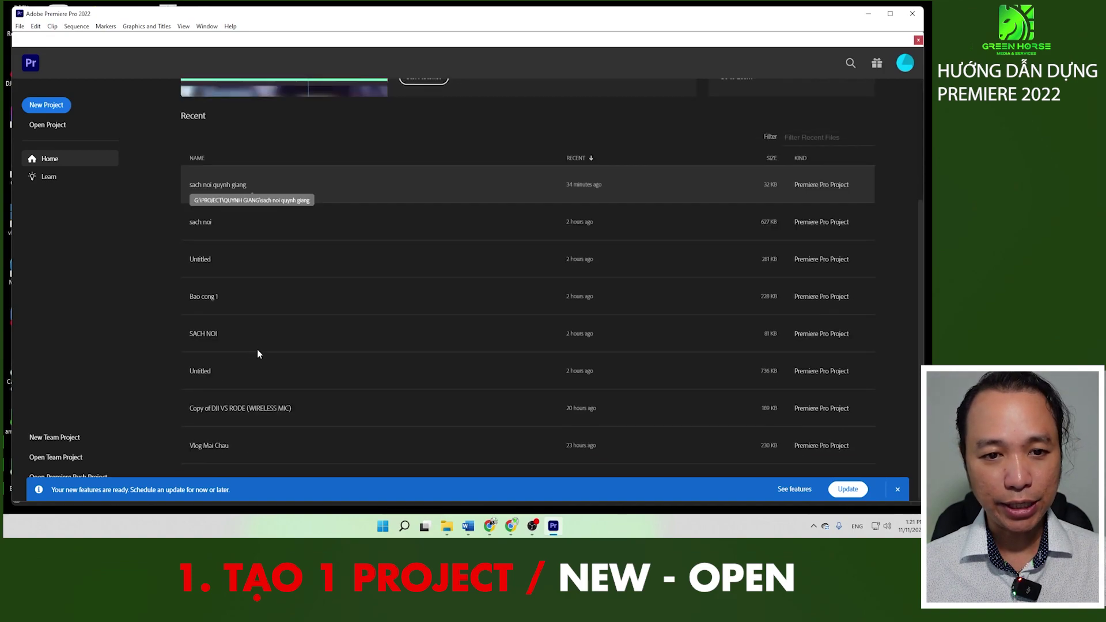
{"action": "scroll", "coordinate": [259, 343], "scroll_direction": "up", "scroll_amount": 3}
{"action": "left_click", "coordinate": [48, 124]}
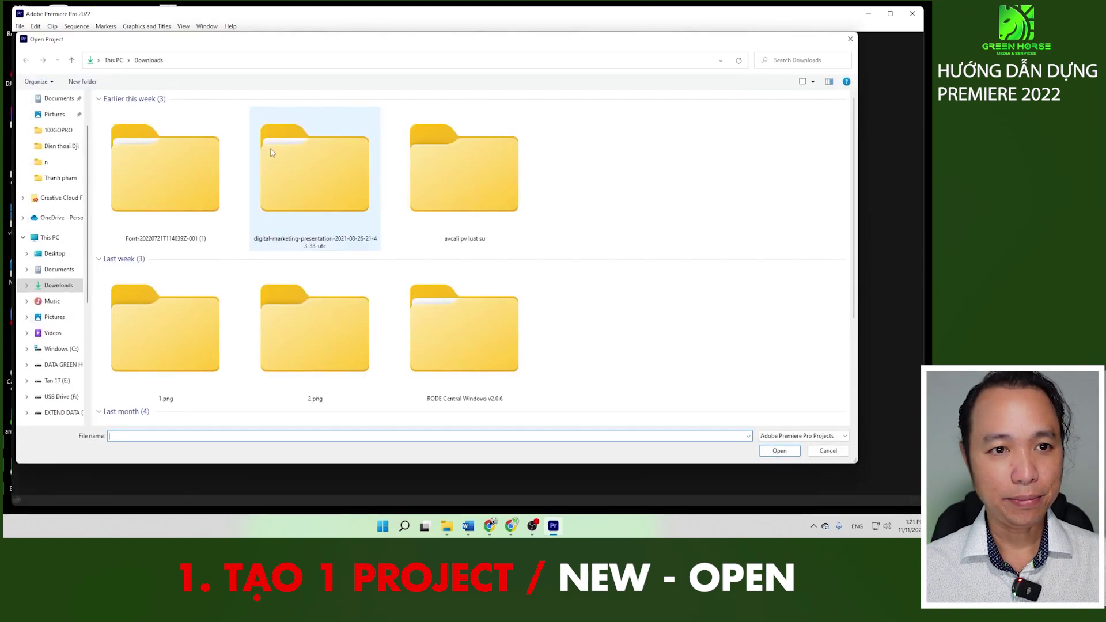
{"action": "left_click", "coordinate": [855, 44]}
{"action": "scroll", "coordinate": [237, 325], "scroll_direction": "down", "scroll_amount": 3}
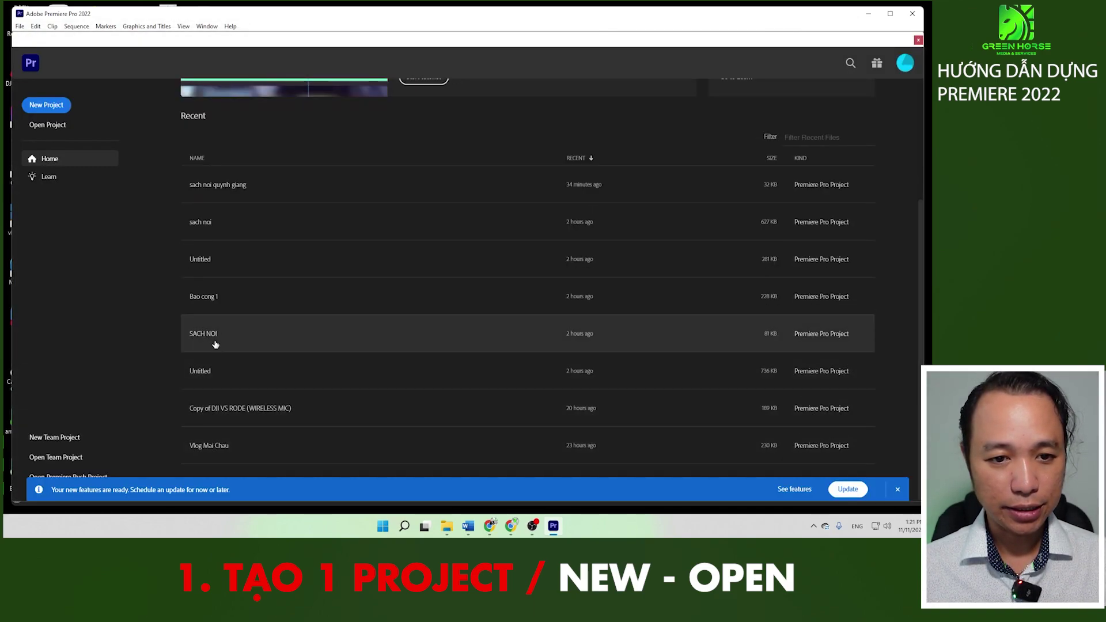
{"action": "scroll", "coordinate": [230, 231], "scroll_direction": "up", "scroll_amount": 3}
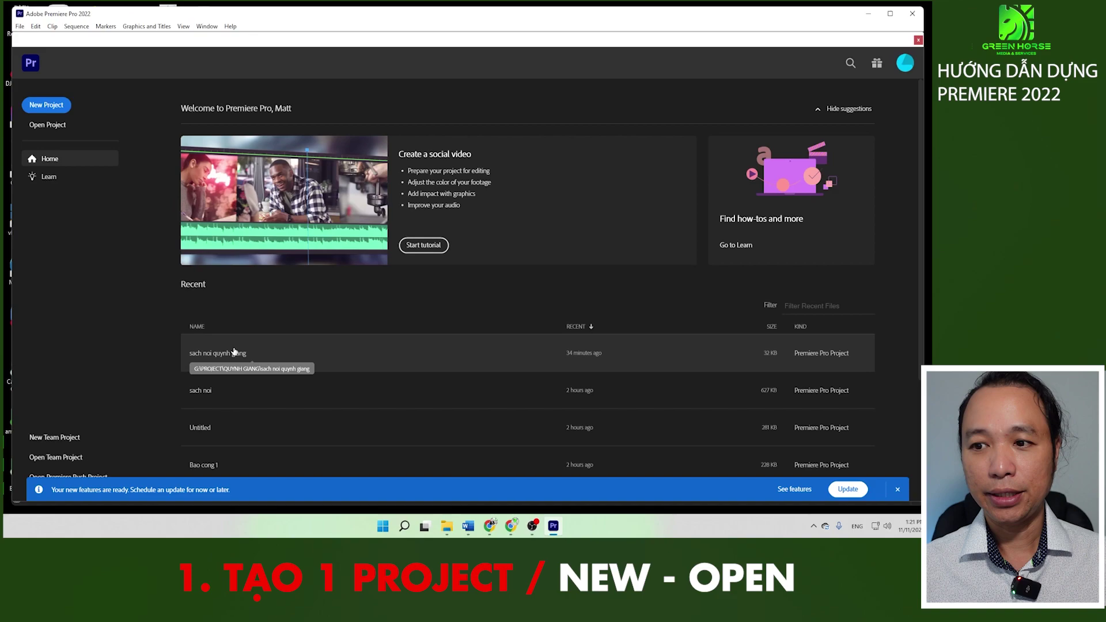
Step: Start a new project saved in a new PROJECT TRAINING folder on the G: drive
{"action": "left_click", "coordinate": [62, 109]}
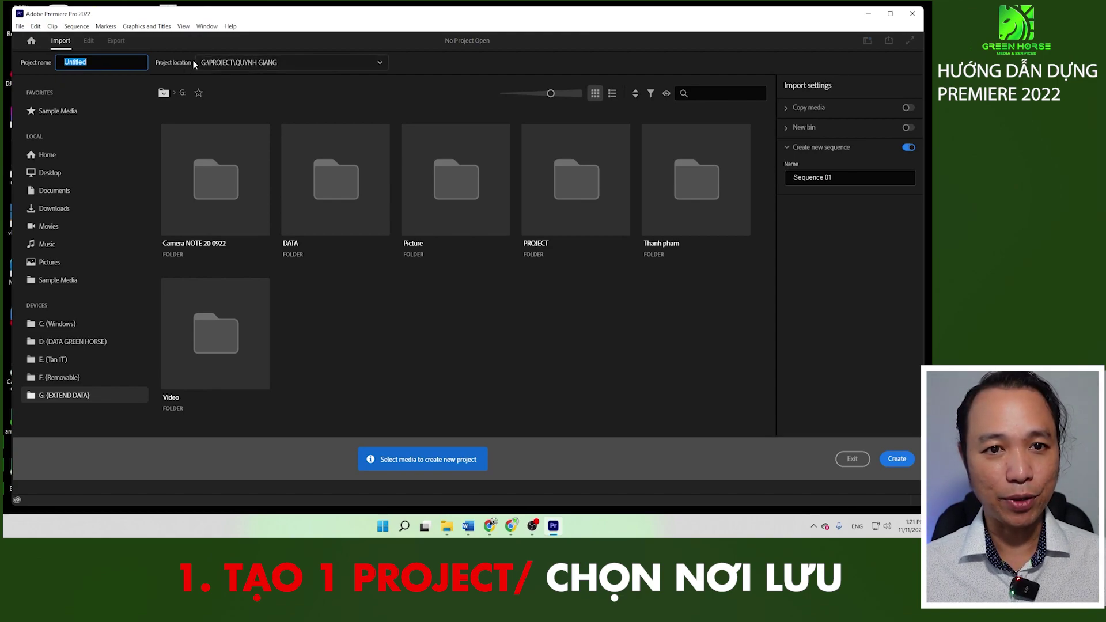
{"action": "left_click", "coordinate": [380, 64]}
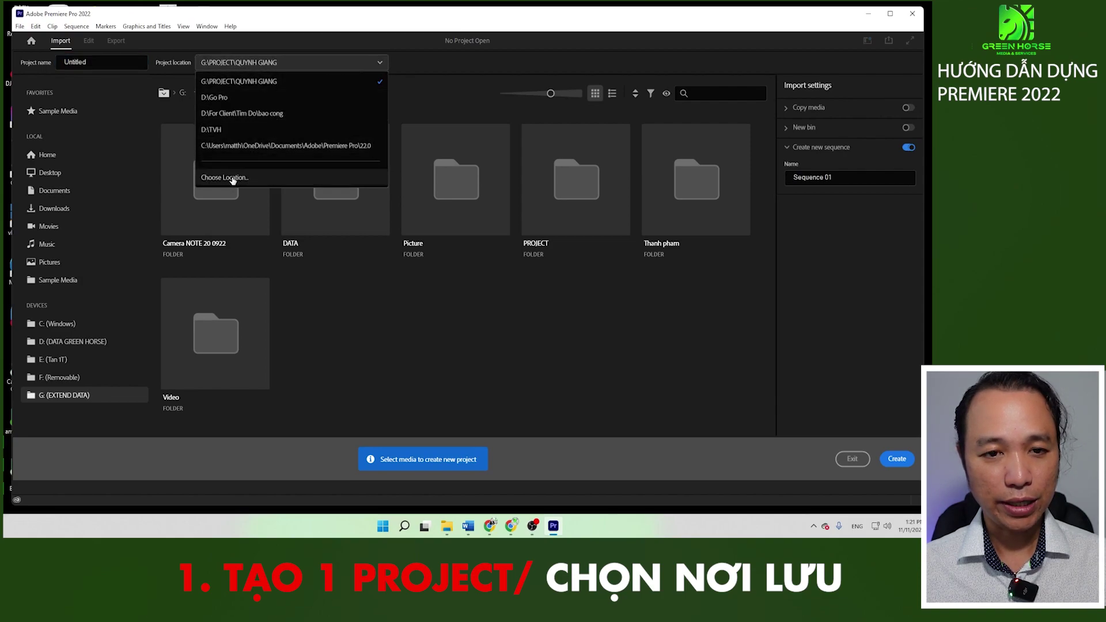
{"action": "left_click", "coordinate": [232, 178]}
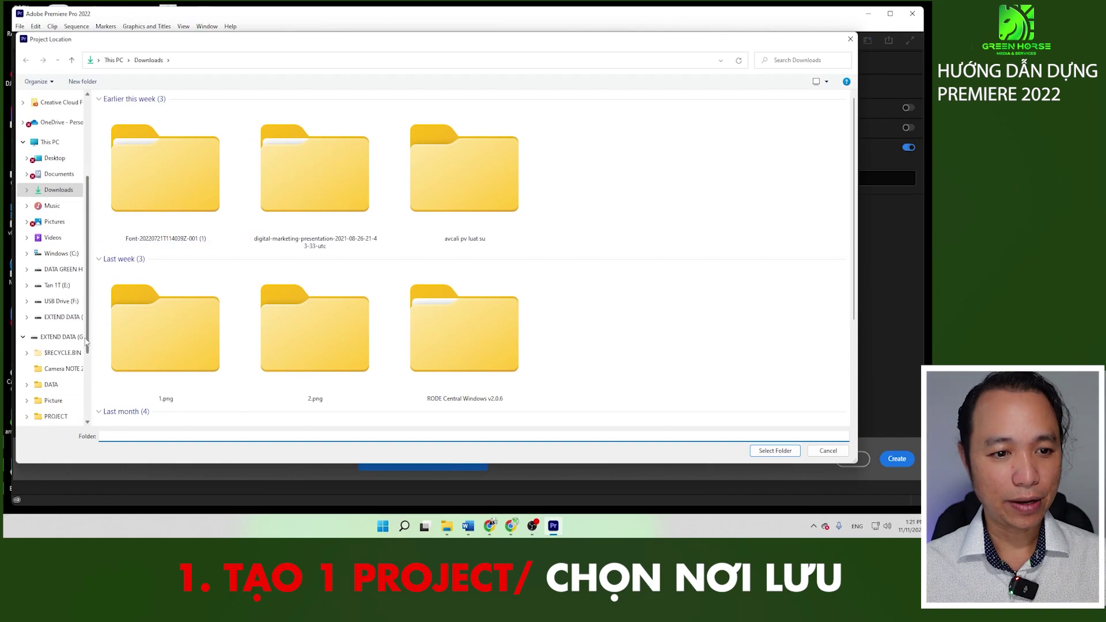
{"action": "left_click", "coordinate": [68, 337]}
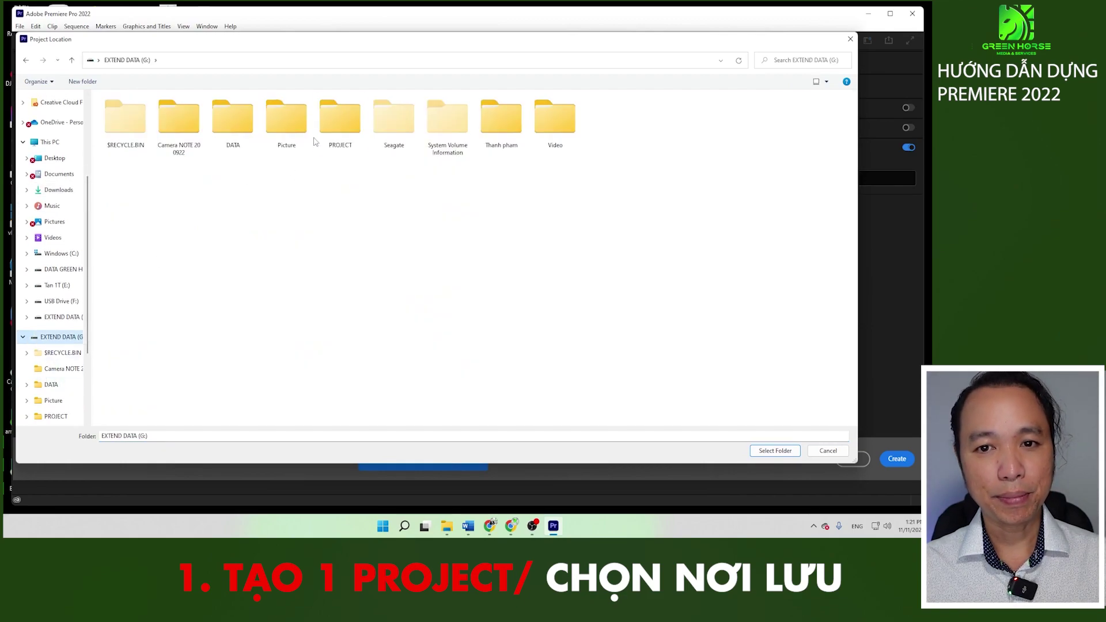
{"action": "right_click", "coordinate": [255, 214]}
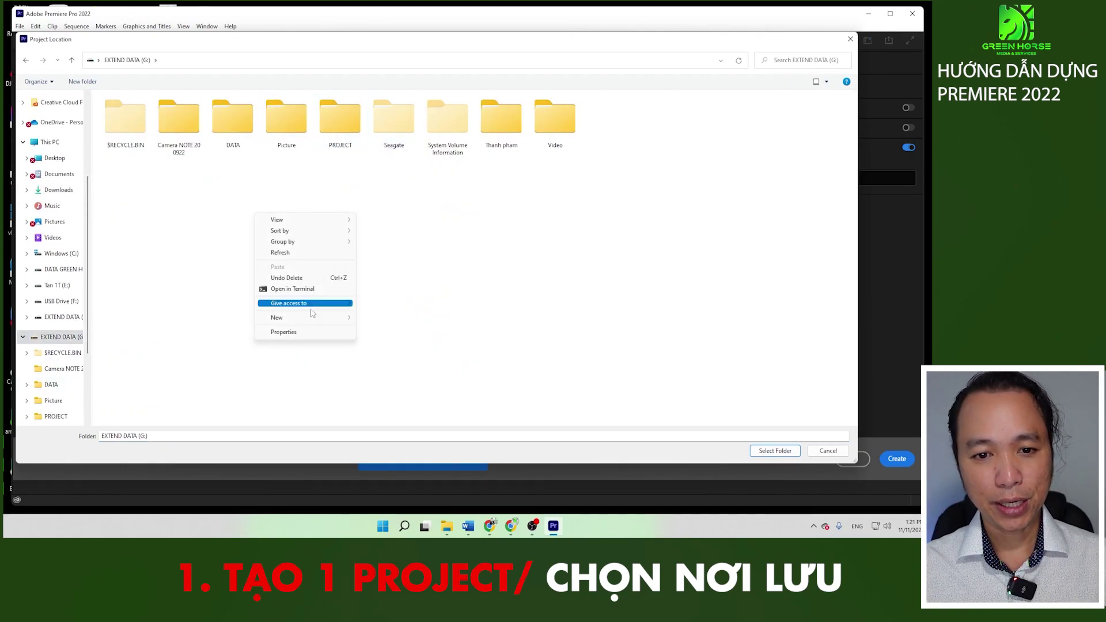
{"action": "mouse_move", "coordinate": [314, 318]}
{"action": "left_click", "coordinate": [380, 318]}
{"action": "key", "text": "Caps_Lock"}
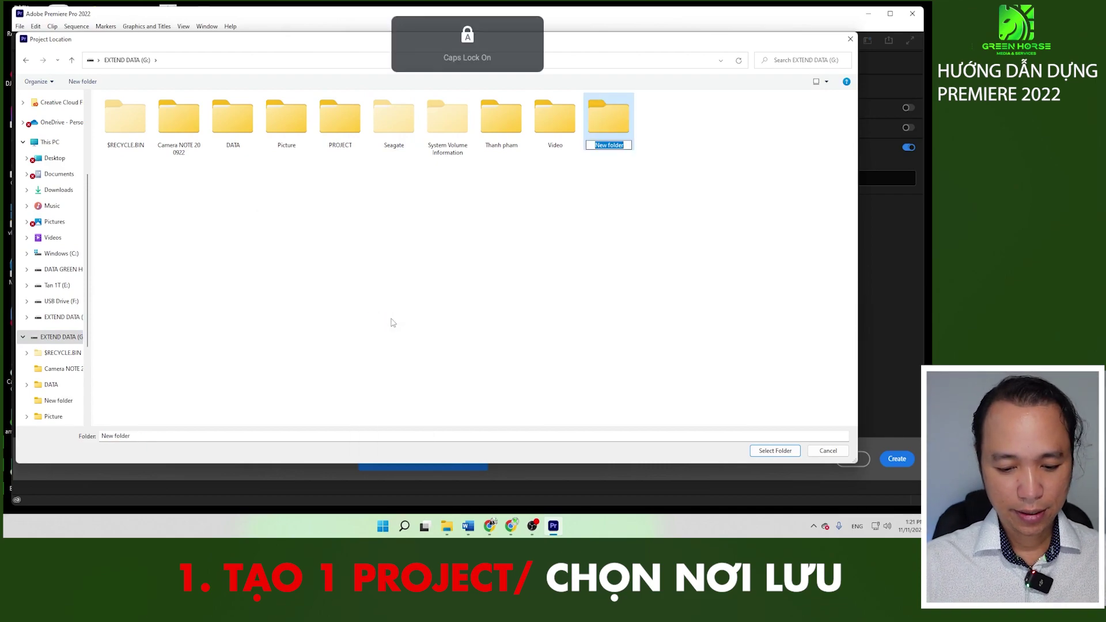
{"action": "type", "text": "PROJECT TRAI"}
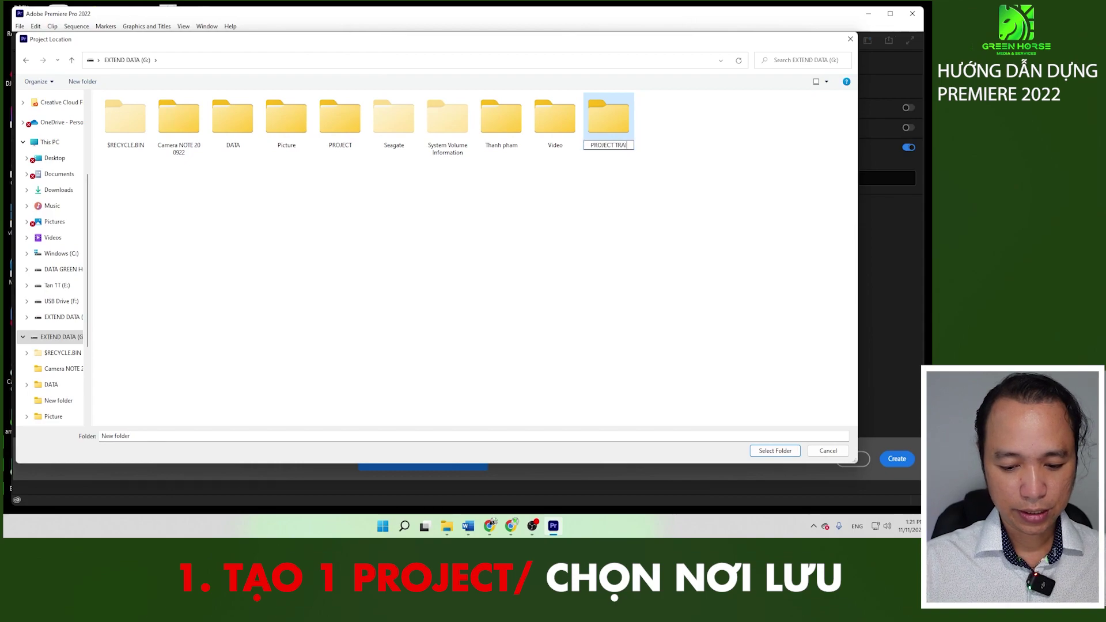
{"action": "type", "text": "NING"}
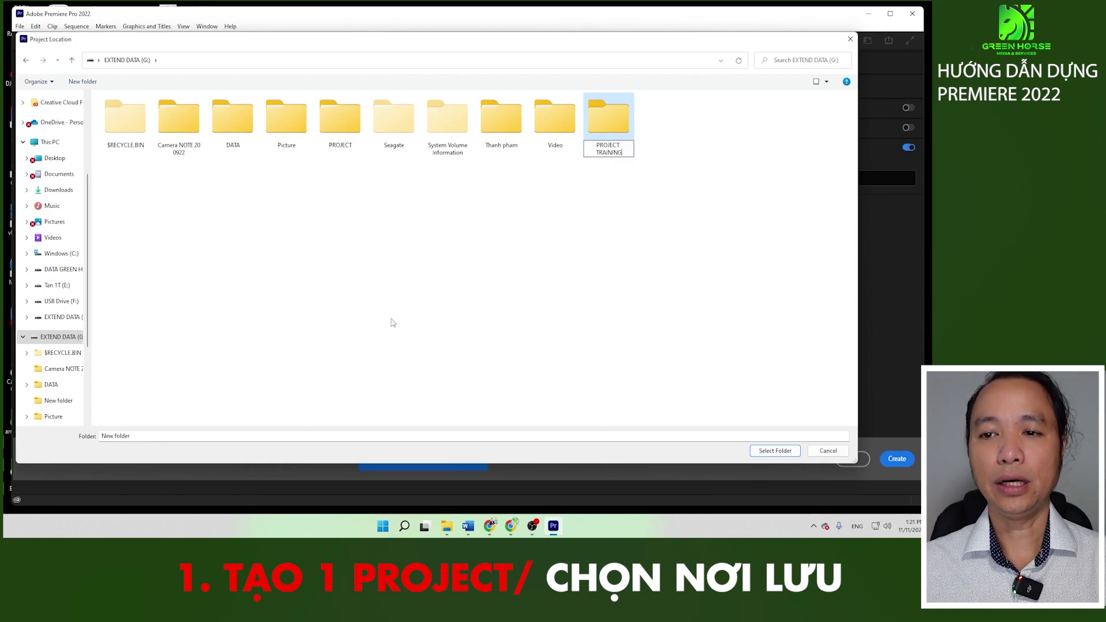
{"action": "left_click", "coordinate": [502, 307]}
{"action": "double_click", "coordinate": [620, 131]}
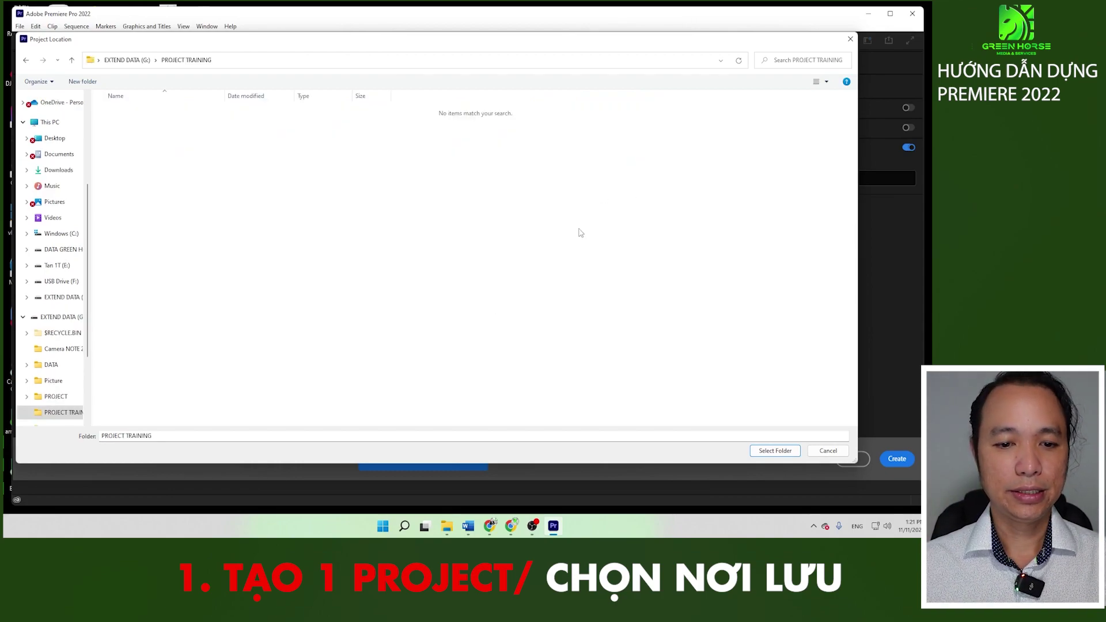
{"action": "left_click", "coordinate": [775, 451]}
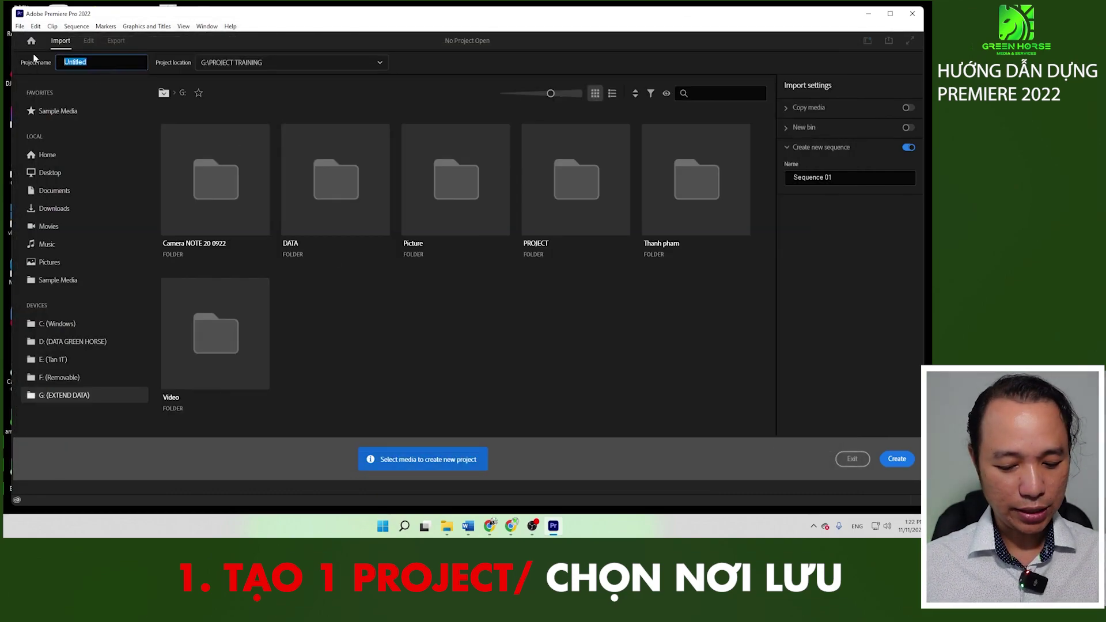
Step: Name the project 'training phần 1 premiere' and create it
{"action": "key", "text": "Caps_Lock"}
{"action": "type", "text": "training"}
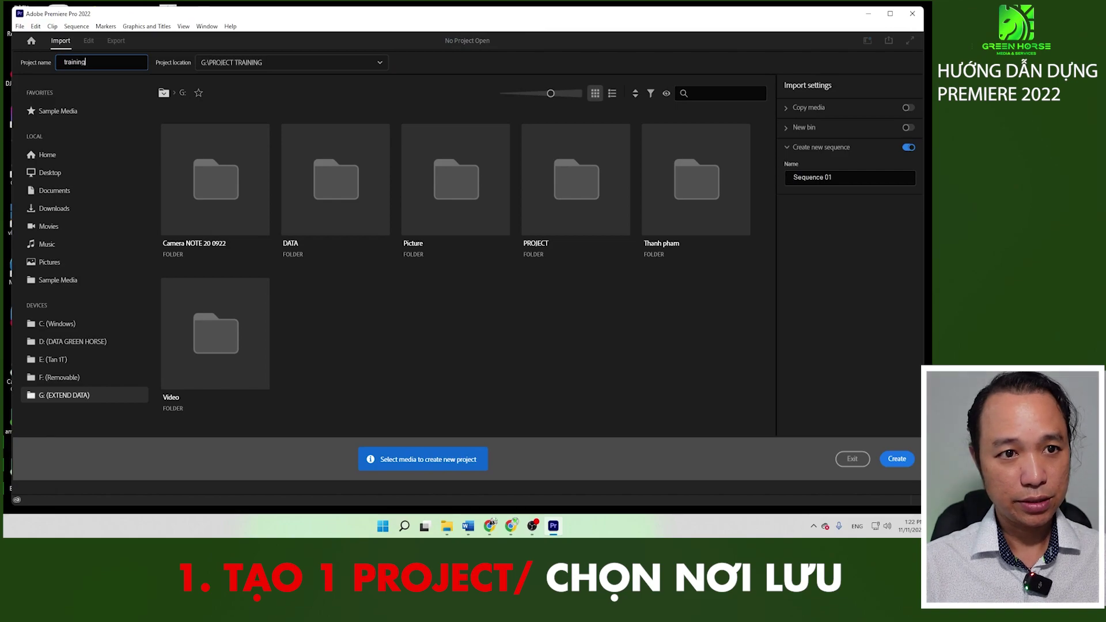
{"action": "type", "text": " ph"}
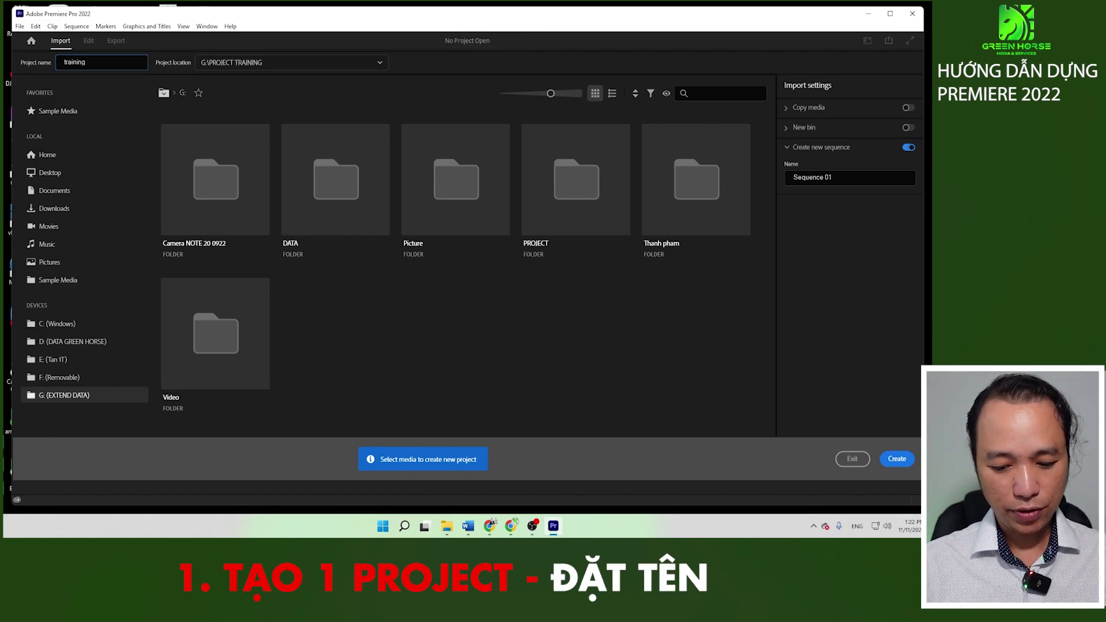
{"action": "type", "text": "ần 1 p"}
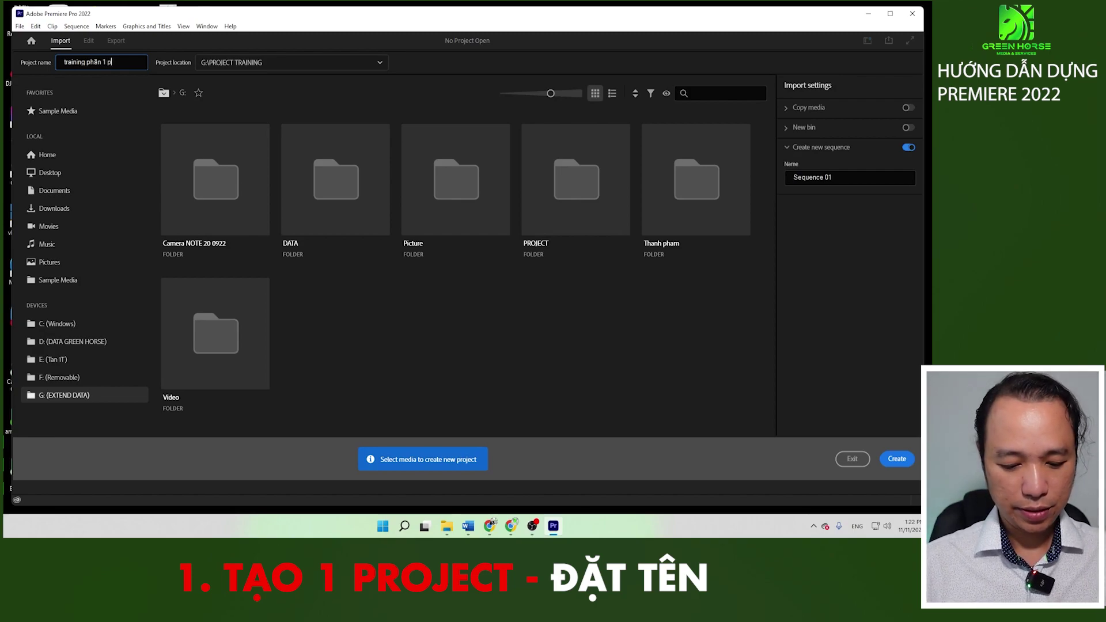
{"action": "type", "text": "remiere"}
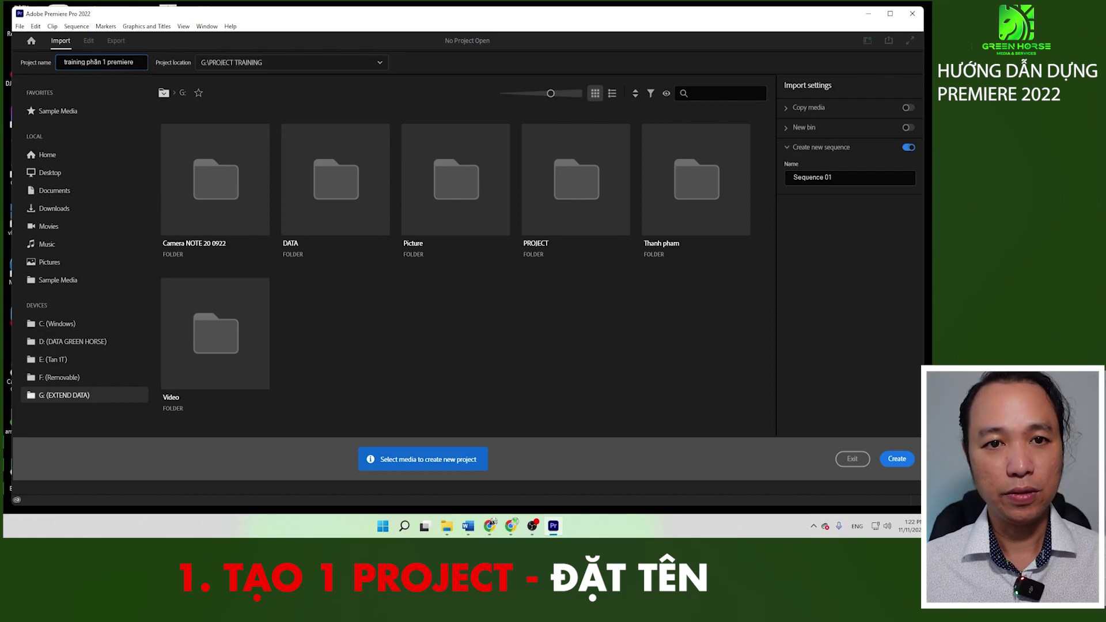
{"action": "left_click", "coordinate": [894, 466]}
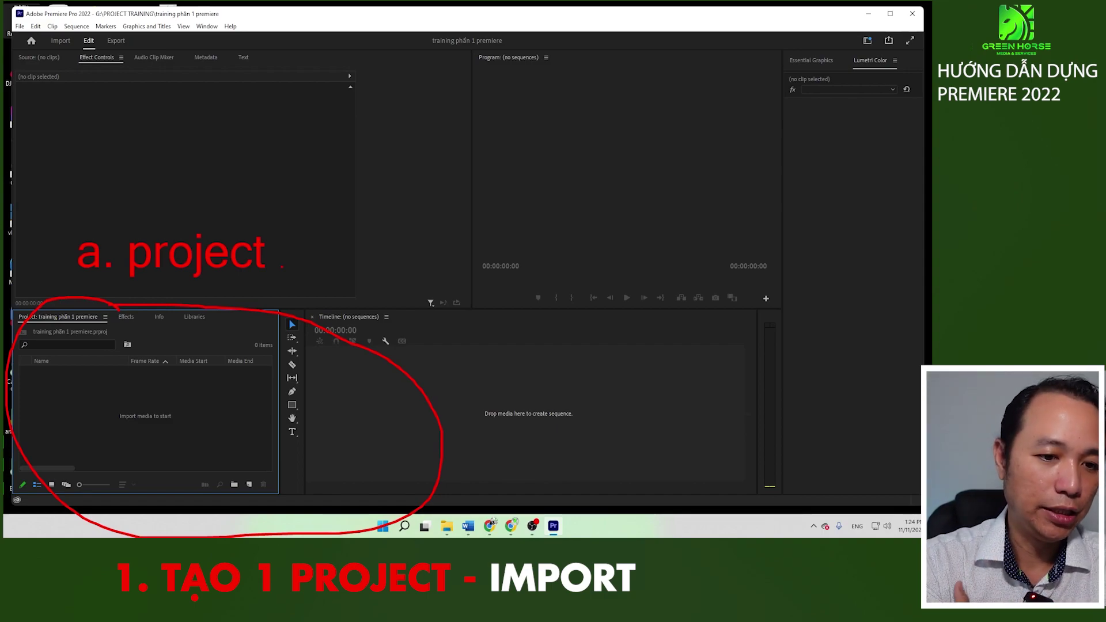
{"action": "key", "text": "Escape"}
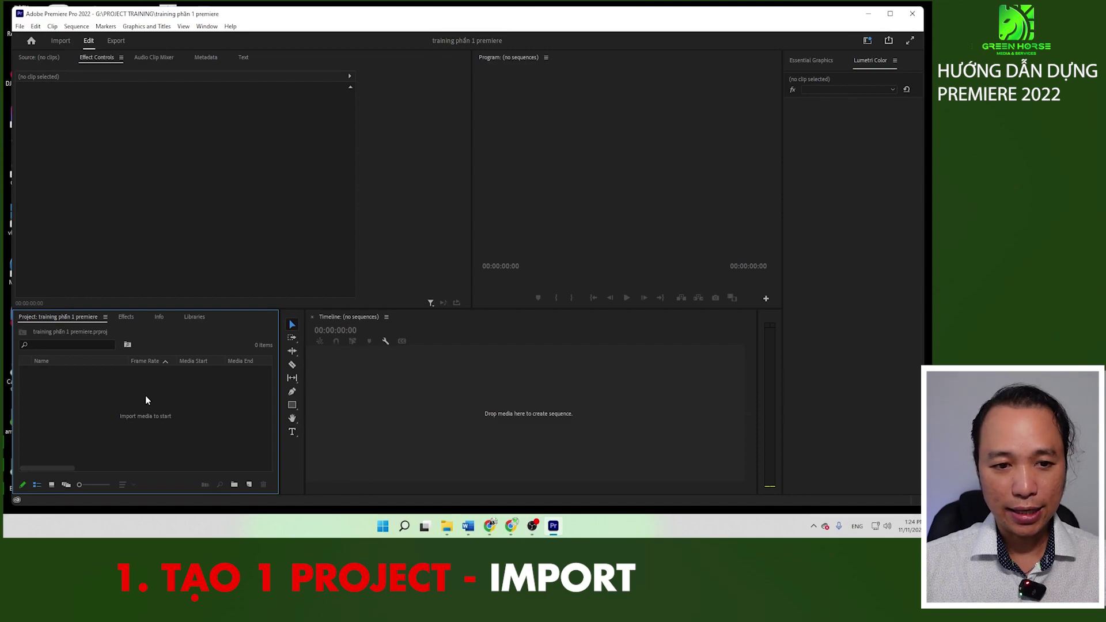
{"action": "double_click", "coordinate": [145, 396]}
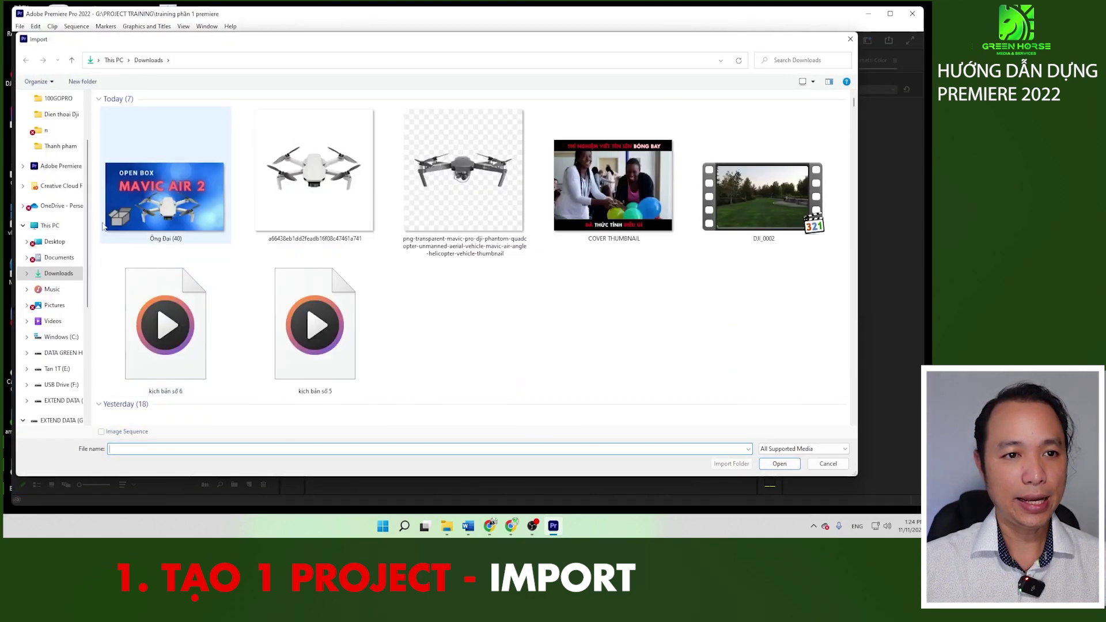
Step: Browse to the 100GOPRO folder and import all 17 GoPro clips
{"action": "scroll", "coordinate": [90, 165], "scroll_direction": "up", "scroll_amount": 2}
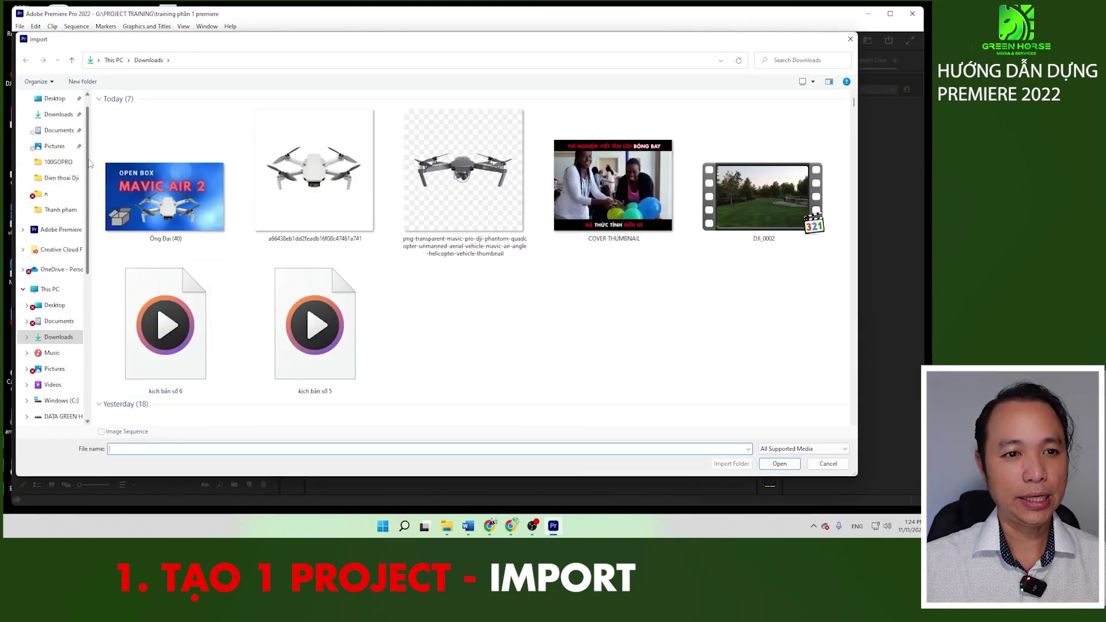
{"action": "left_click", "coordinate": [66, 180]}
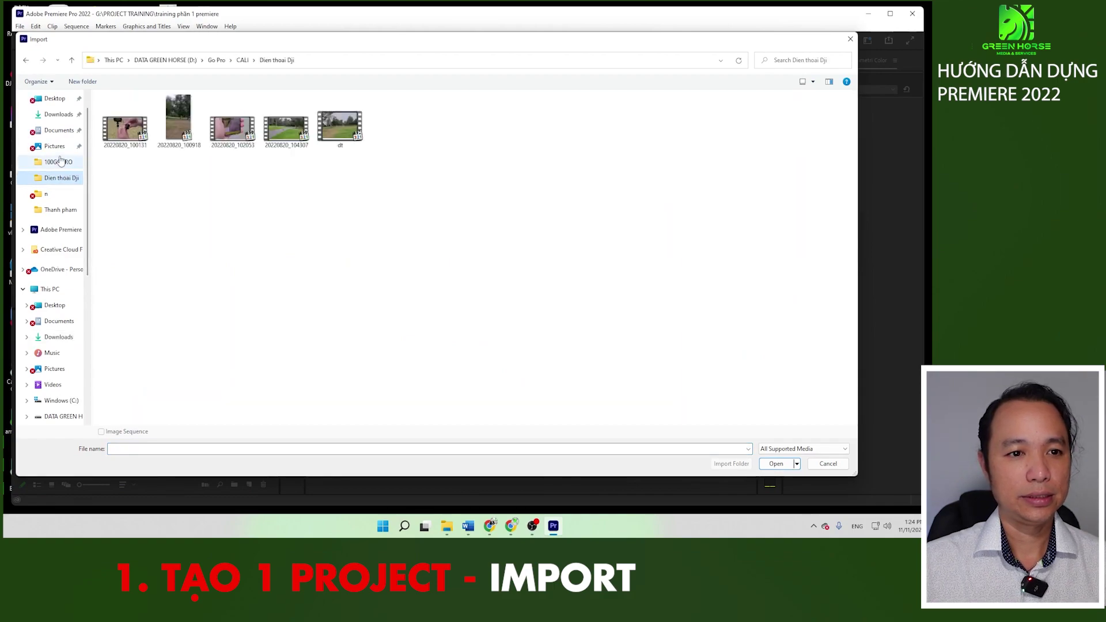
{"action": "left_click", "coordinate": [60, 164]}
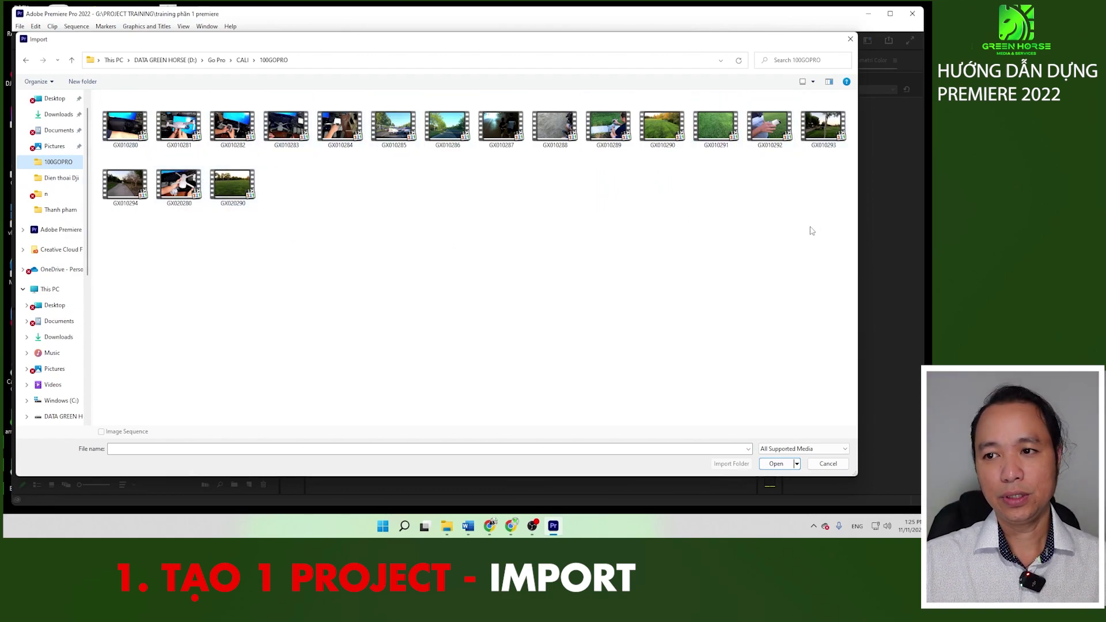
{"action": "left_click_drag", "start_coordinate": [835, 232], "coordinate": [133, 128]}
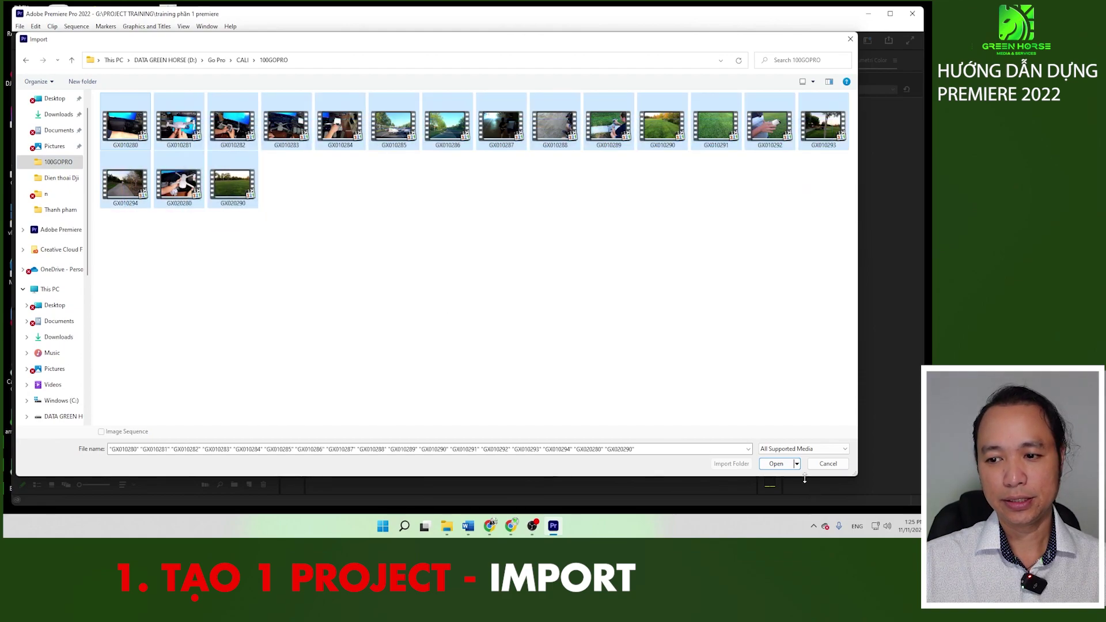
{"action": "left_click", "coordinate": [776, 464]}
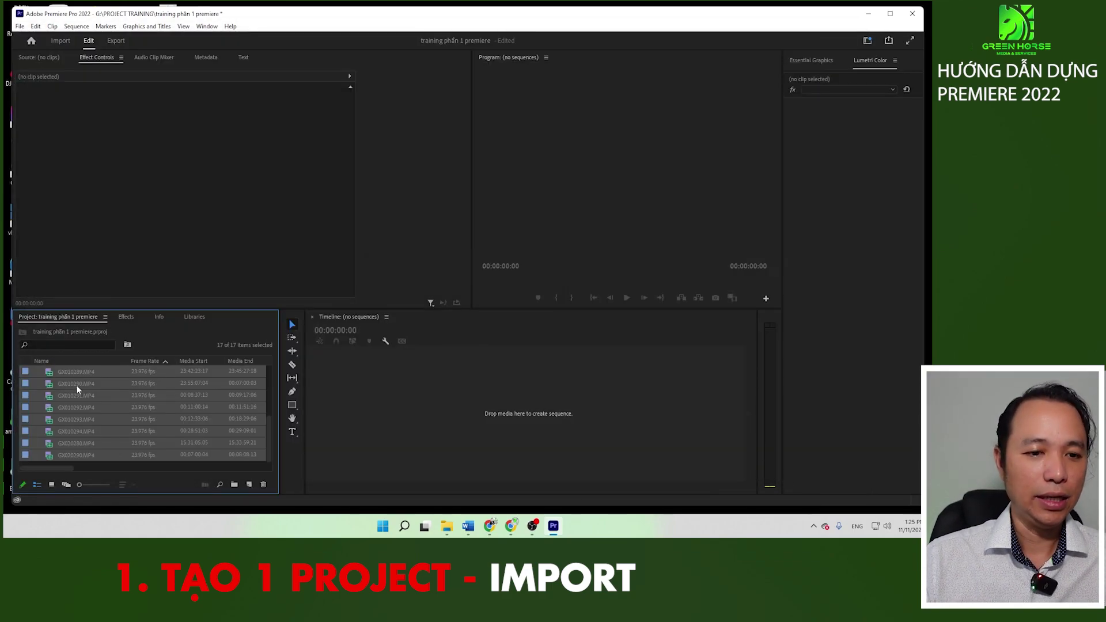
Step: Preview clip GX010280 in the Source Monitor, skimming and playing it
{"action": "scroll", "coordinate": [115, 415], "scroll_direction": "up", "scroll_amount": 3}
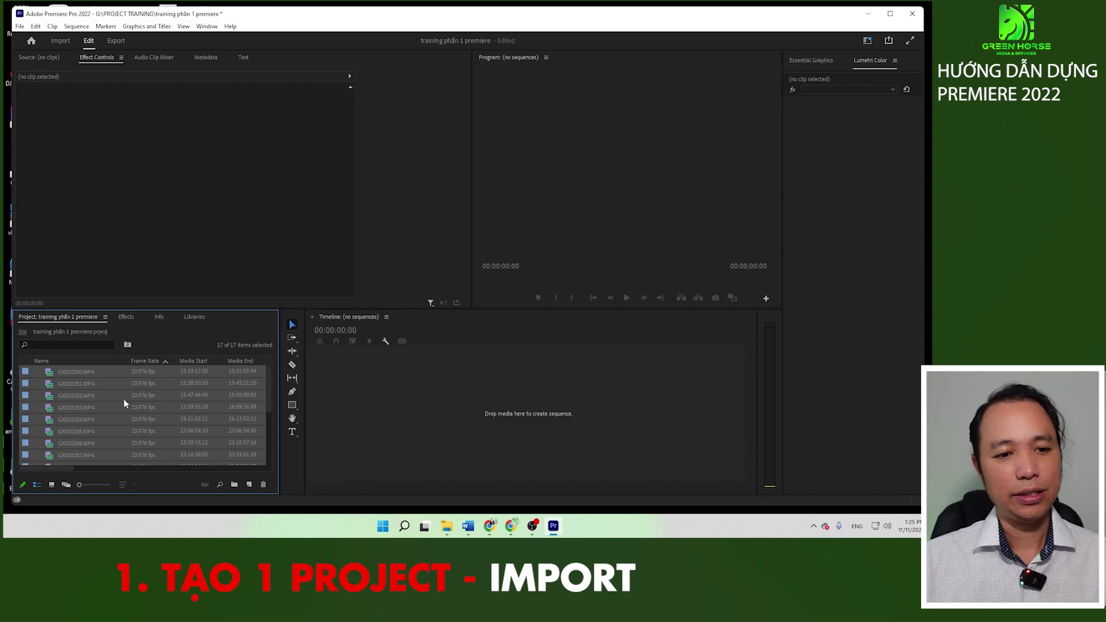
{"action": "double_click", "coordinate": [52, 376]}
{"action": "left_click_drag", "start_coordinate": [68, 286], "coordinate": [119, 281]}
{"action": "key", "text": "space"}
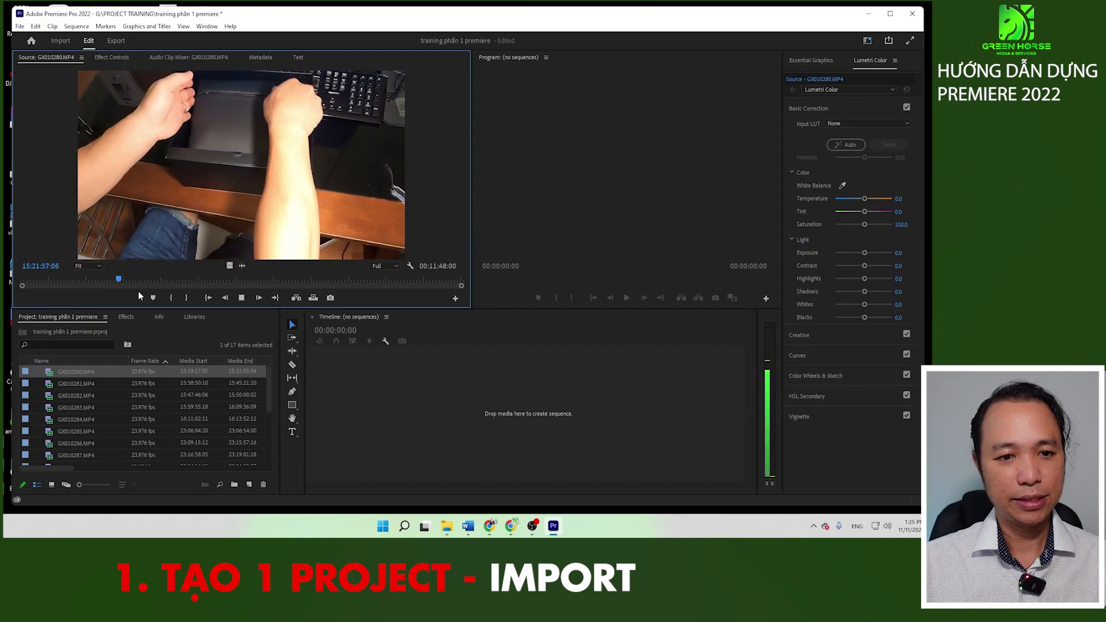
{"action": "left_click", "coordinate": [196, 281]}
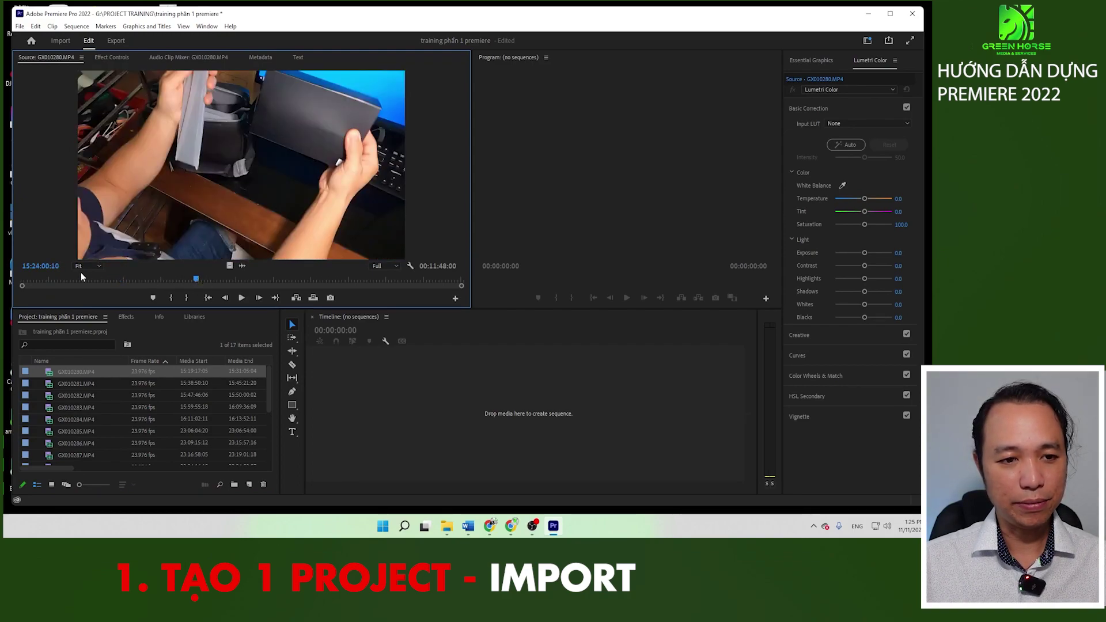
{"action": "left_click_drag", "start_coordinate": [81, 280], "coordinate": [160, 281]}
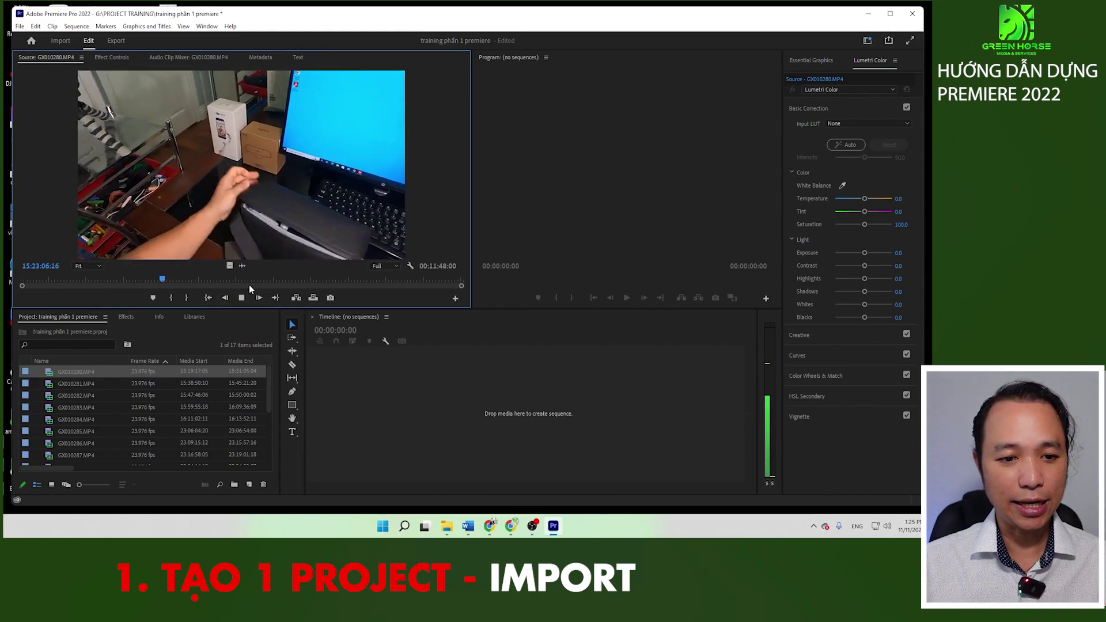
{"action": "left_click", "coordinate": [241, 297]}
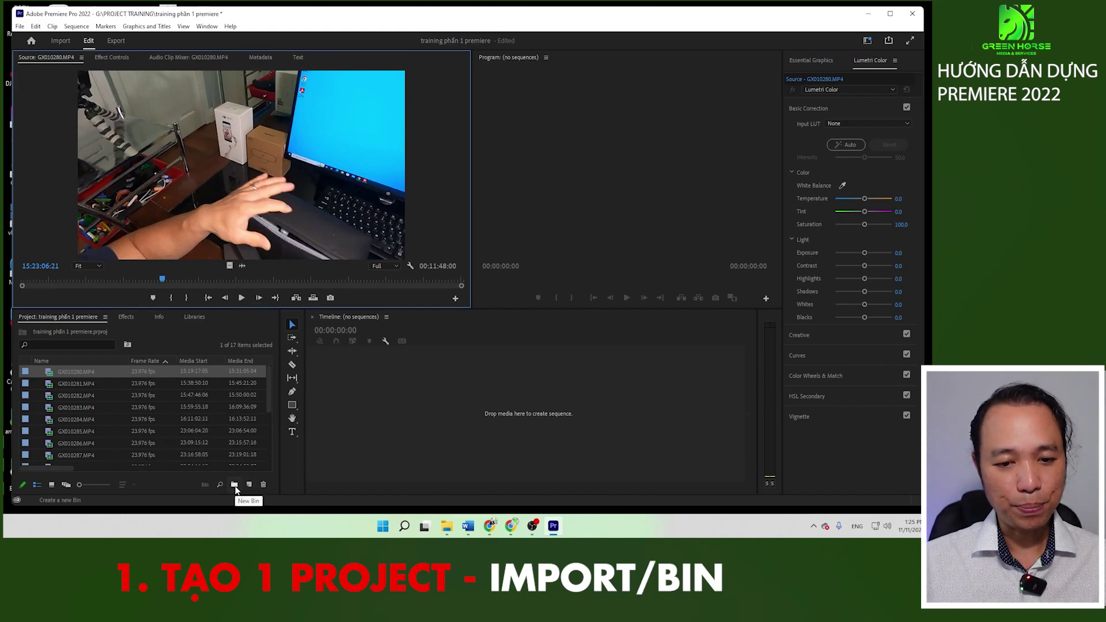
Step: Show the Project panel as a list, load GX010283.MP4, and add a new bin
{"action": "left_click", "coordinate": [55, 487]}
{"action": "left_click", "coordinate": [51, 485]}
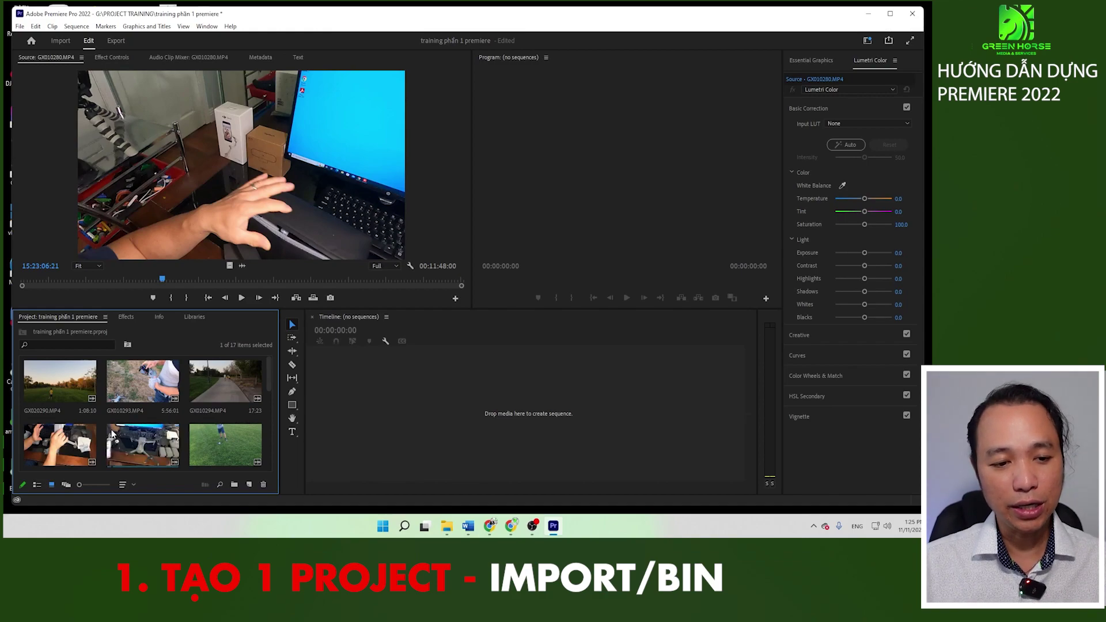
{"action": "left_click", "coordinate": [36, 486]}
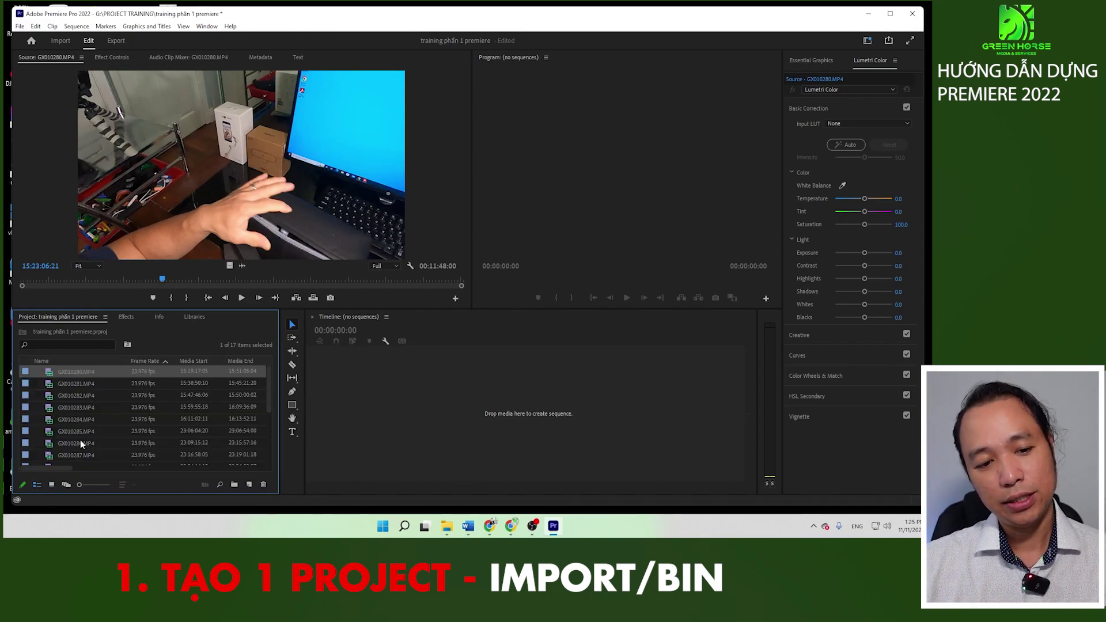
{"action": "double_click", "coordinate": [50, 408]}
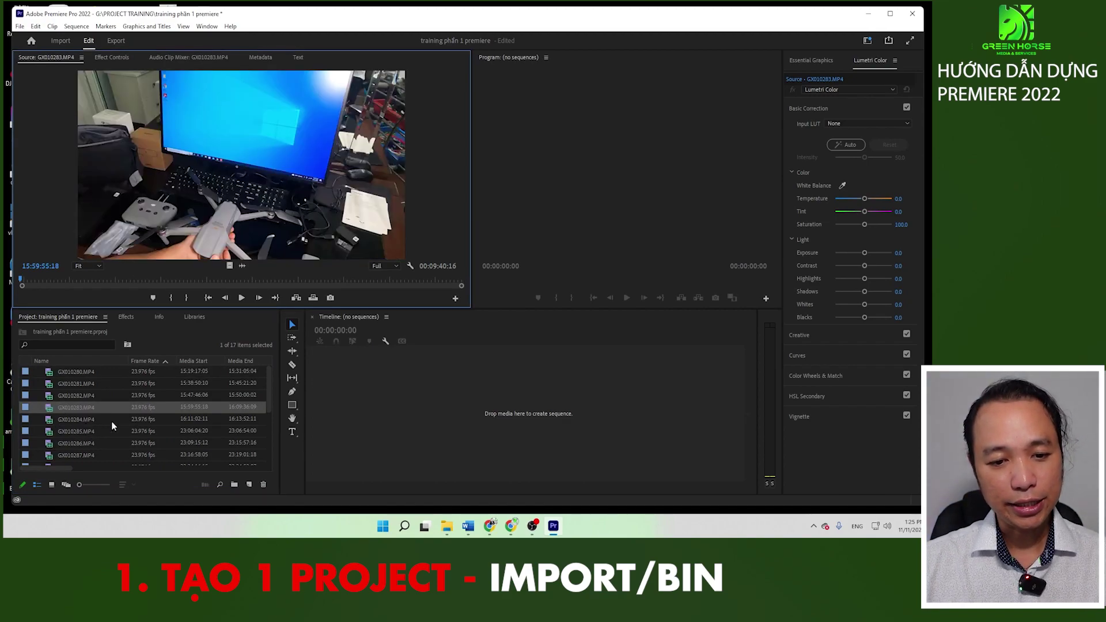
{"action": "left_click", "coordinate": [234, 485]}
{"action": "type", "text": "audio"}
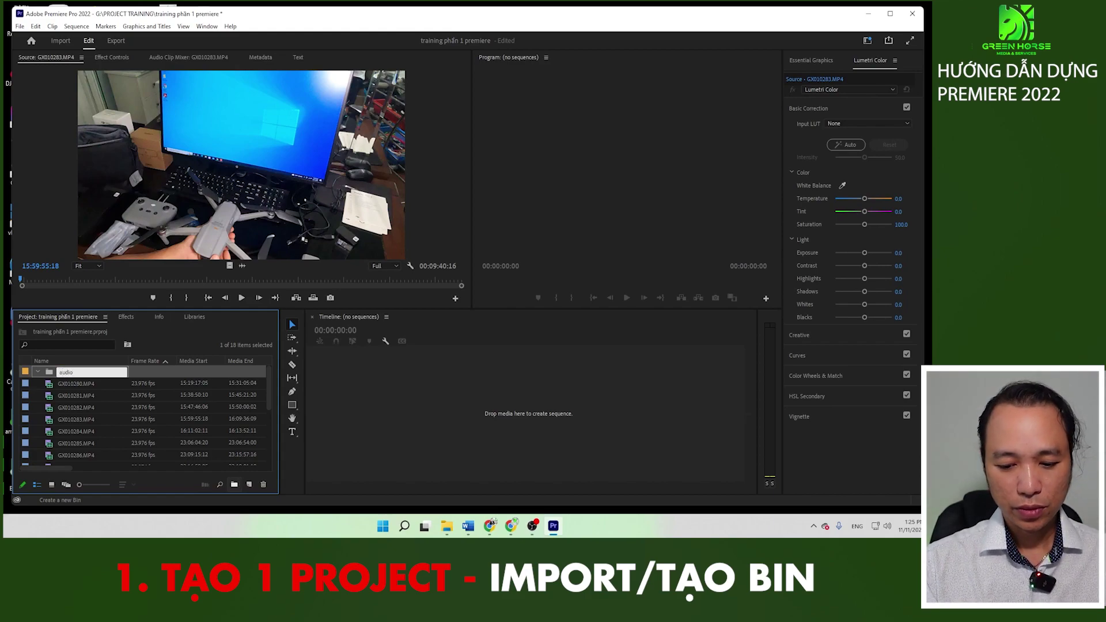
Step: Name the new bin 'audio-music' and open it in its own tab
{"action": "type", "text": "-music"}
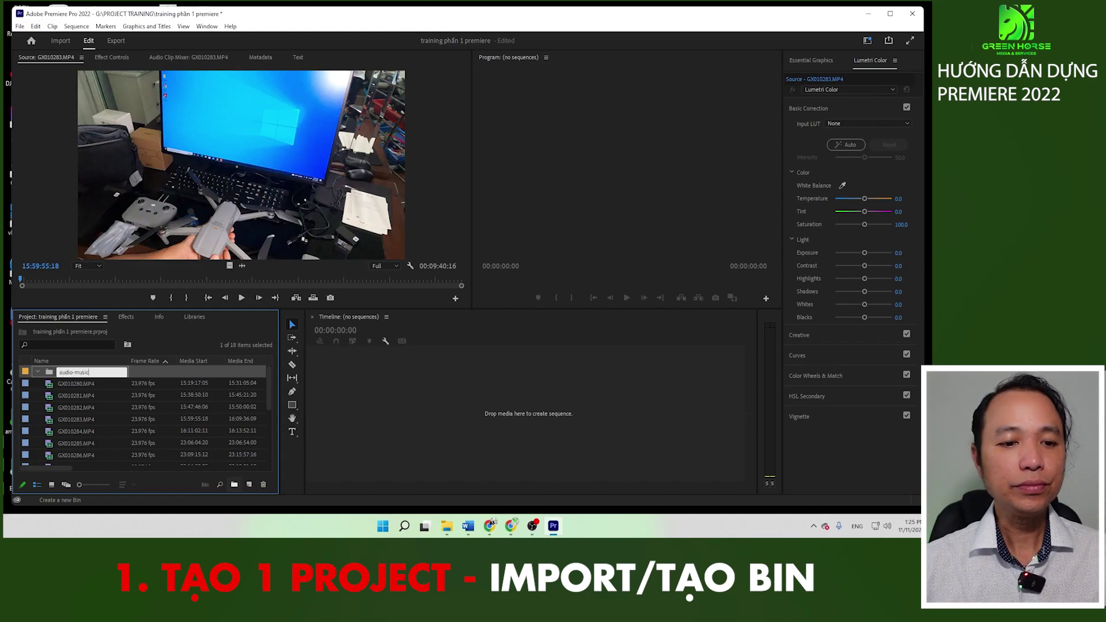
{"action": "left_click", "coordinate": [121, 419]}
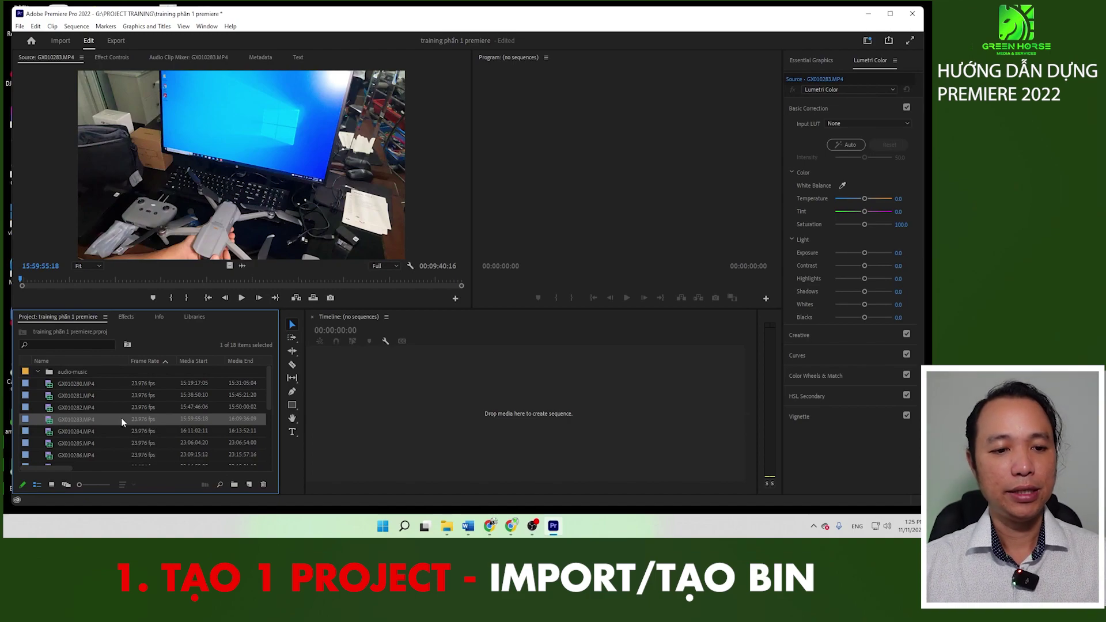
{"action": "double_click", "coordinate": [50, 373]}
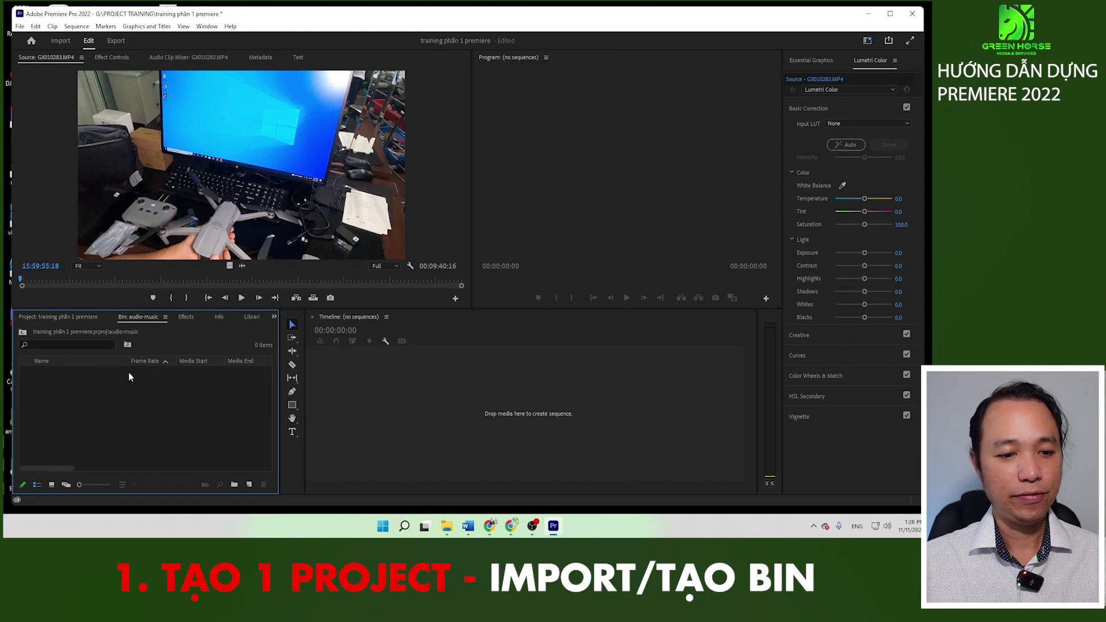
{"action": "double_click", "coordinate": [143, 409]}
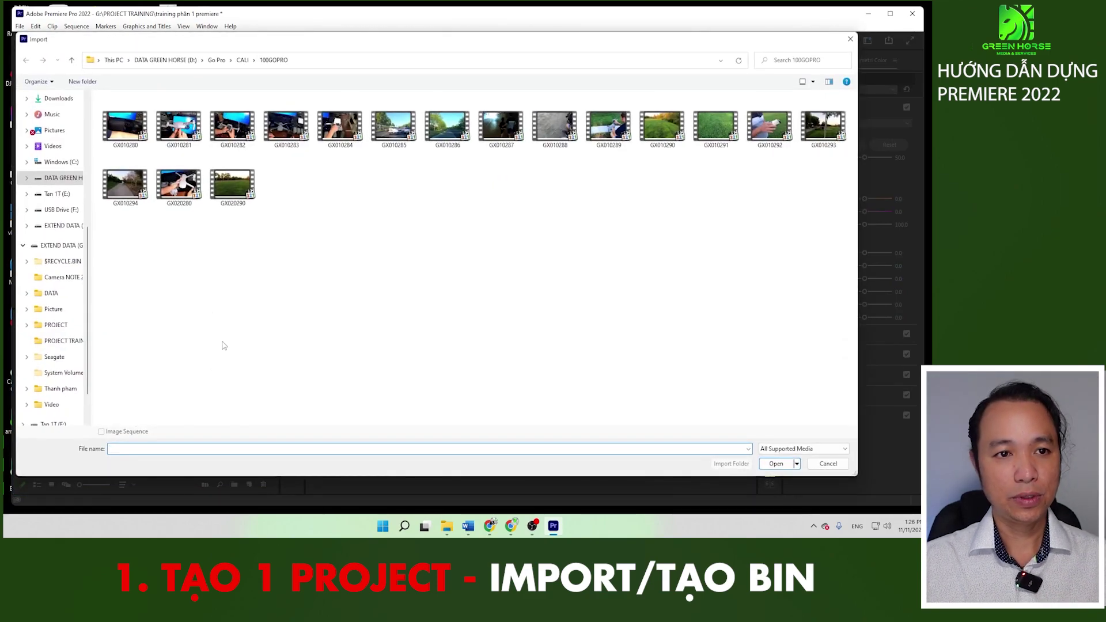
Step: Import kịch bản số 5.m4a and kịch bản số 6.m4a from Downloads into the bin
{"action": "left_click_drag", "start_coordinate": [88, 257], "coordinate": [85, 119]}
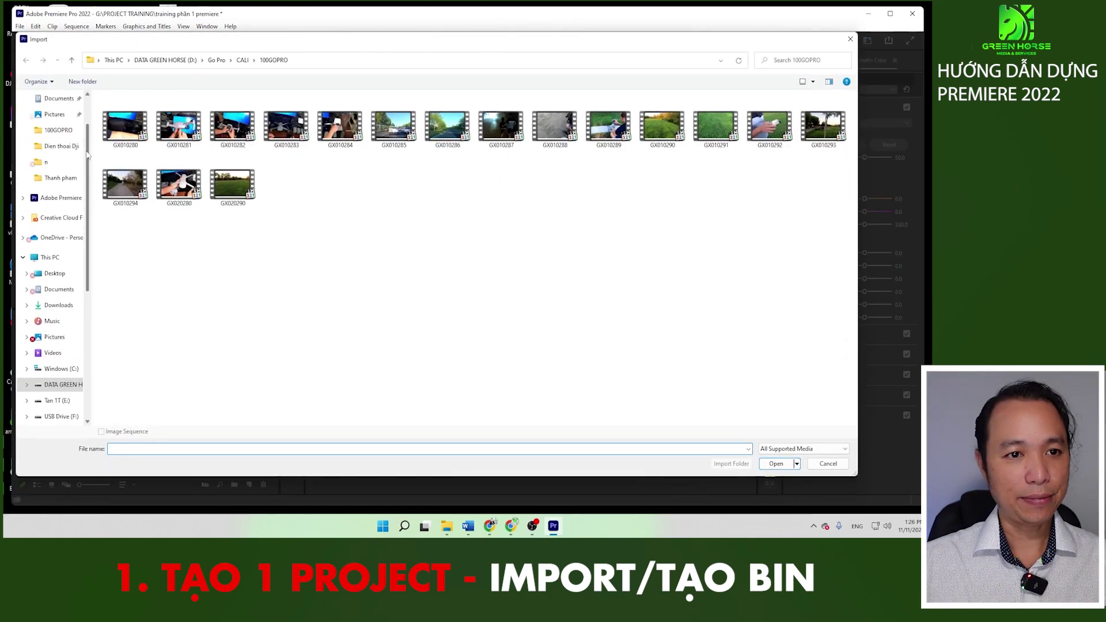
{"action": "left_click", "coordinate": [58, 133]}
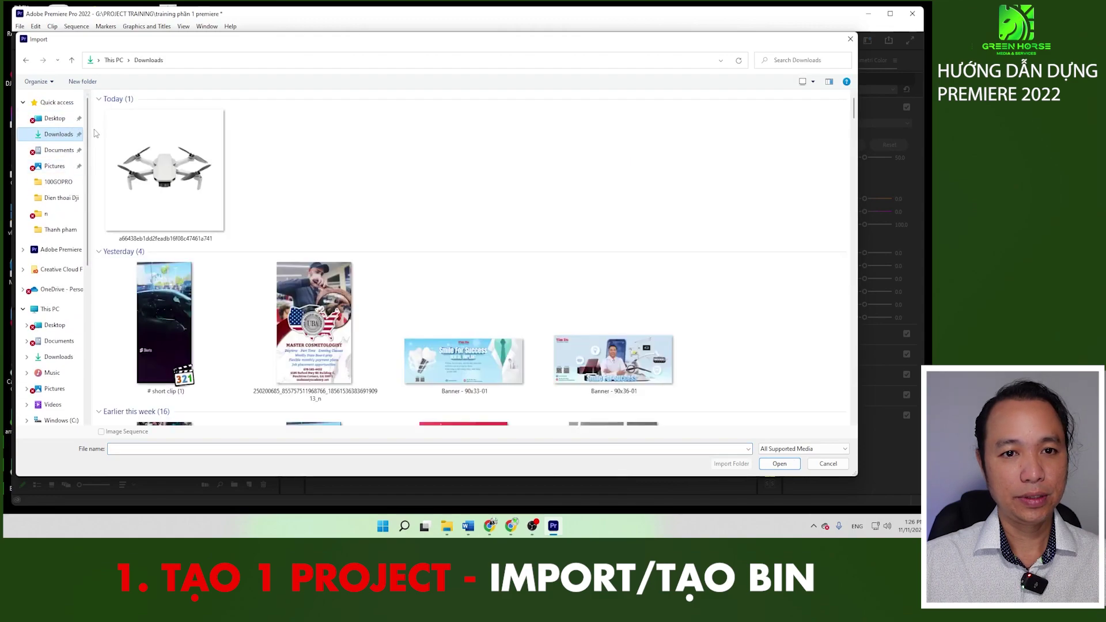
{"action": "scroll", "coordinate": [584, 261], "scroll_direction": "down", "scroll_amount": 5}
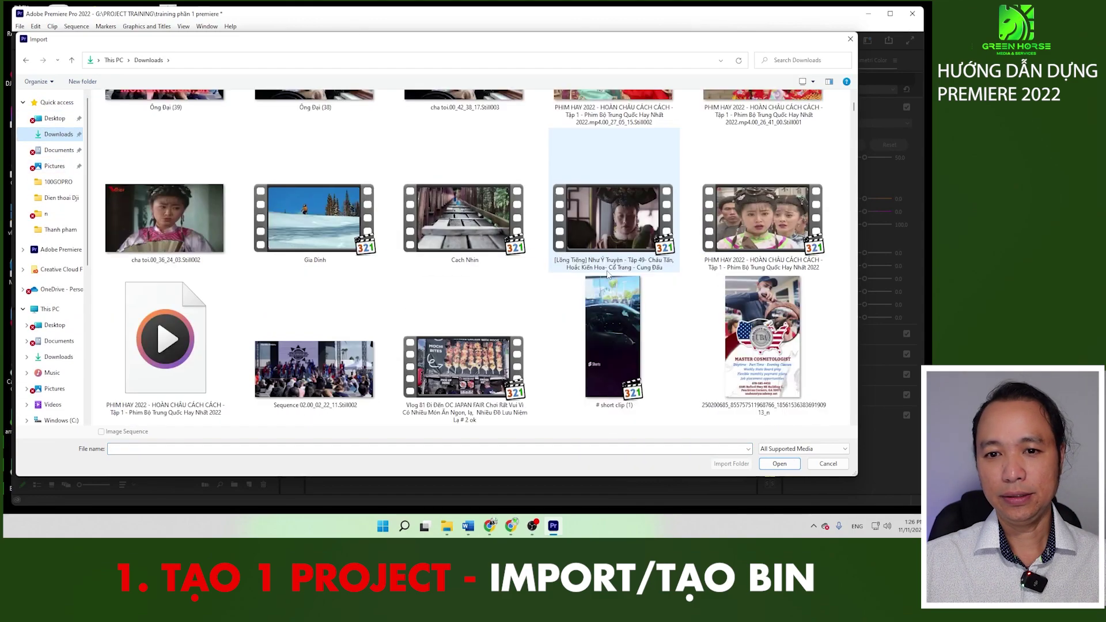
{"action": "scroll", "coordinate": [357, 301], "scroll_direction": "up", "scroll_amount": 2}
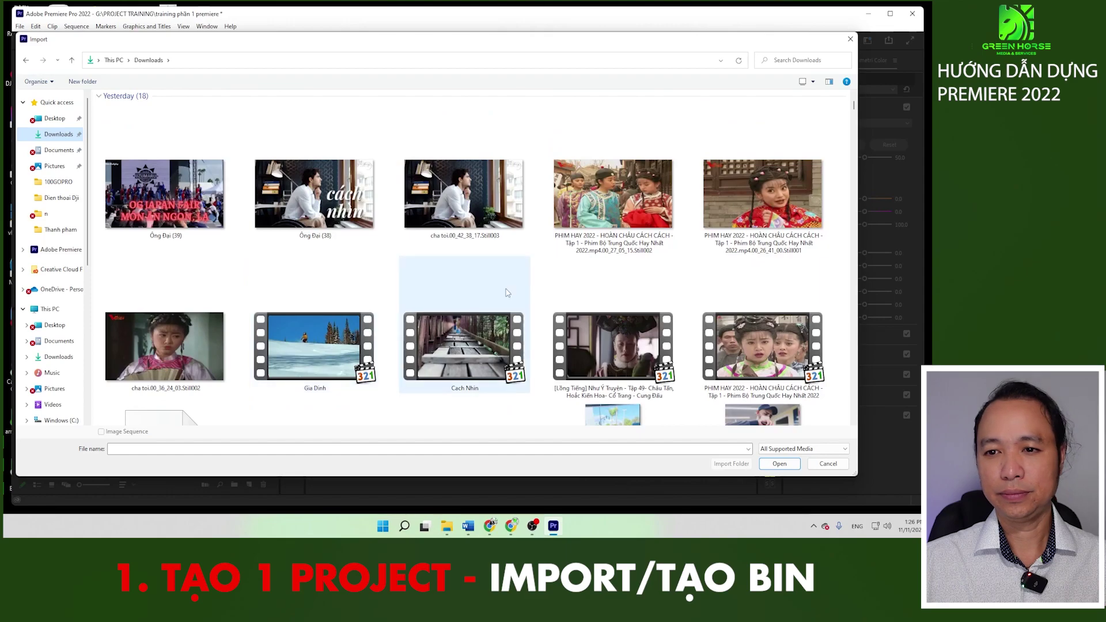
{"action": "scroll", "coordinate": [513, 297], "scroll_direction": "down", "scroll_amount": 2}
{"action": "scroll", "coordinate": [520, 292], "scroll_direction": "up", "scroll_amount": 2}
{"action": "scroll", "coordinate": [519, 291], "scroll_direction": "up", "scroll_amount": 2}
{"action": "scroll", "coordinate": [519, 289], "scroll_direction": "up", "scroll_amount": 2}
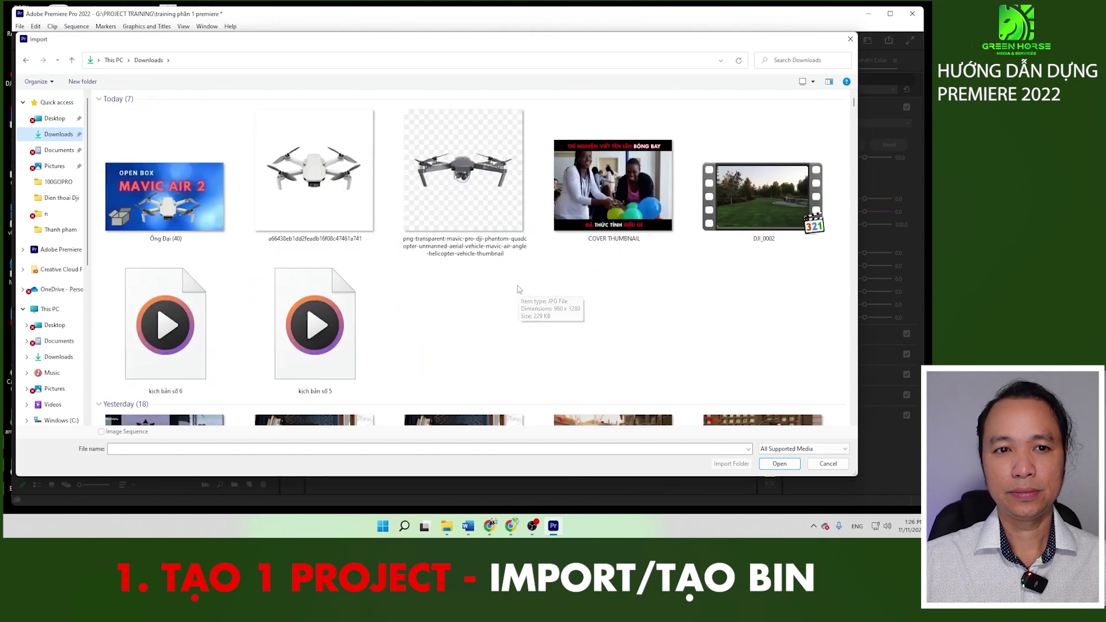
{"action": "left_click", "coordinate": [166, 323]}
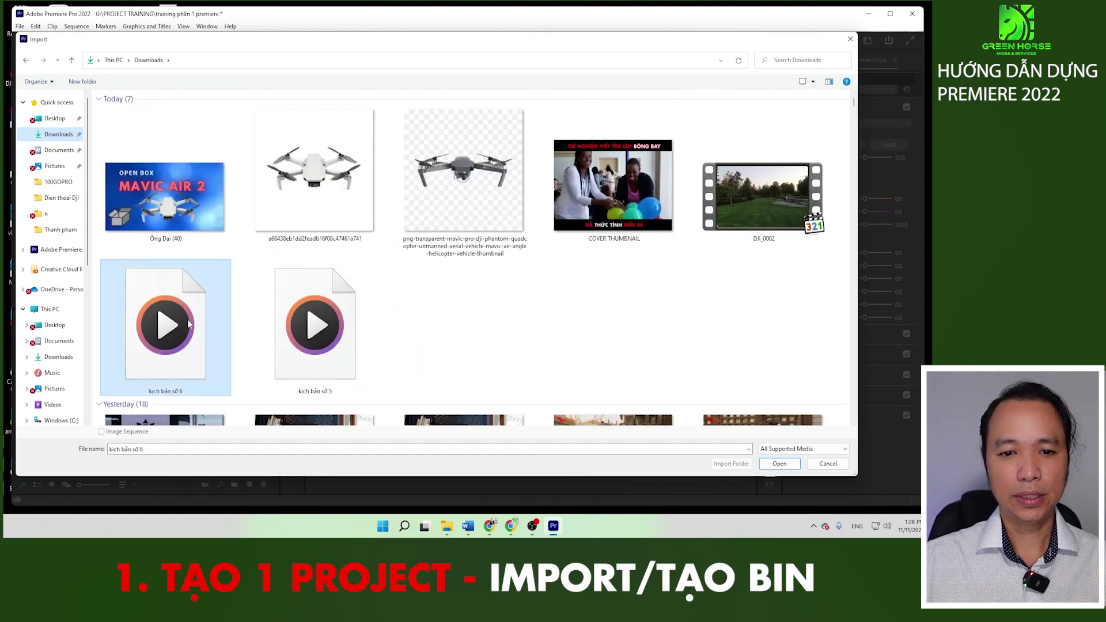
{"action": "left_click", "coordinate": [315, 323], "text": "ctrl"}
{"action": "left_click", "coordinate": [796, 463]}
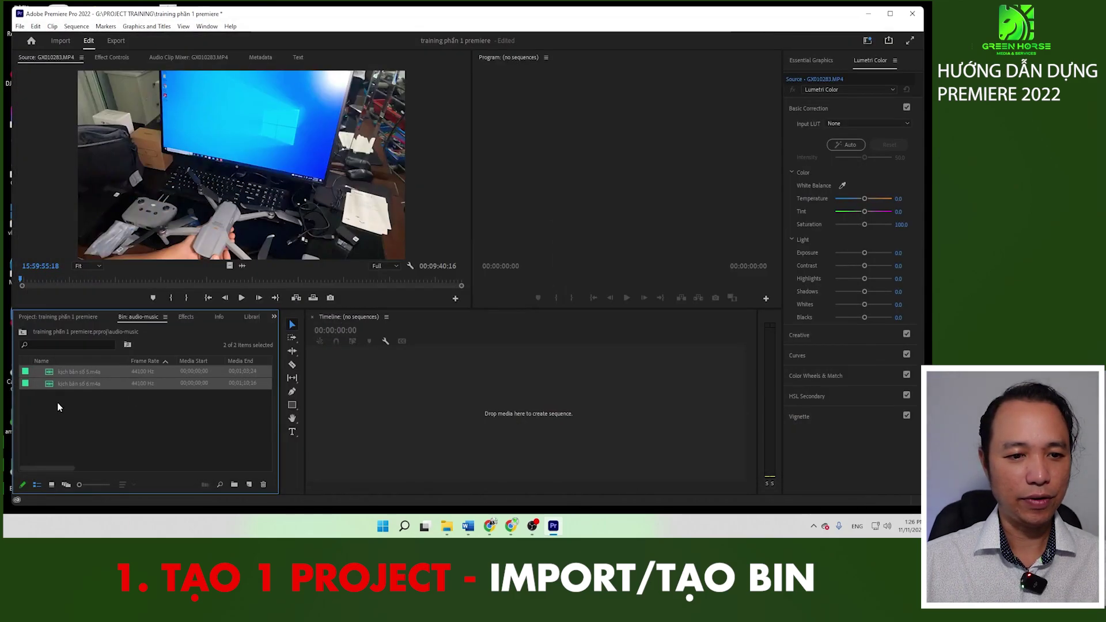
Step: Preview both kịch bản số tracks, playing số 5 from about six seconds
{"action": "double_click", "coordinate": [53, 383]}
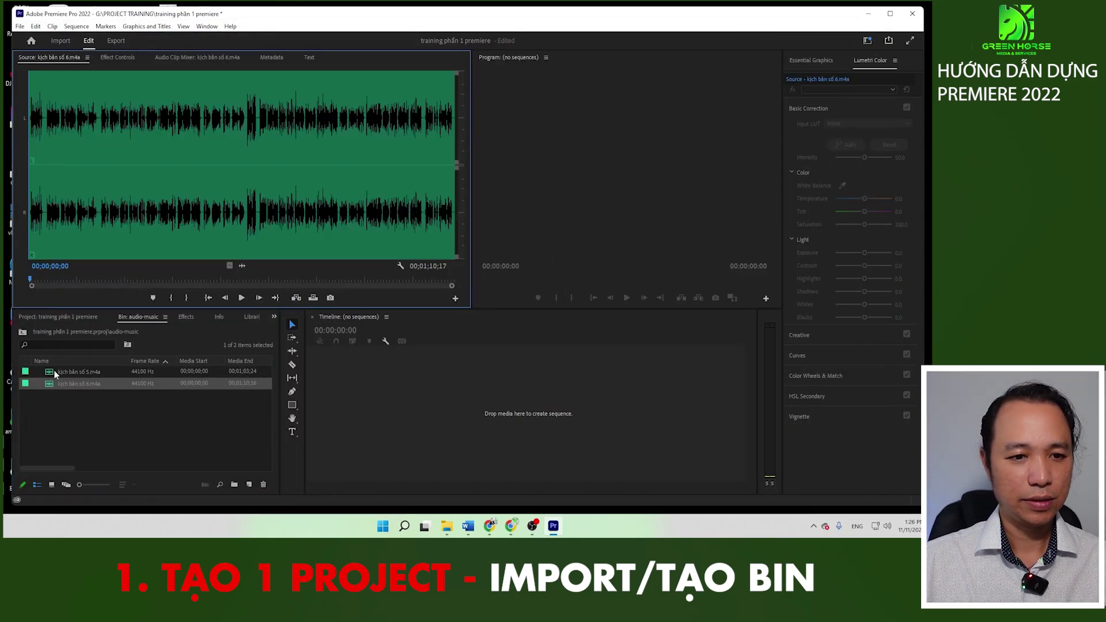
{"action": "double_click", "coordinate": [55, 372]}
{"action": "key", "text": "space"}
{"action": "left_click", "coordinate": [65, 278]}
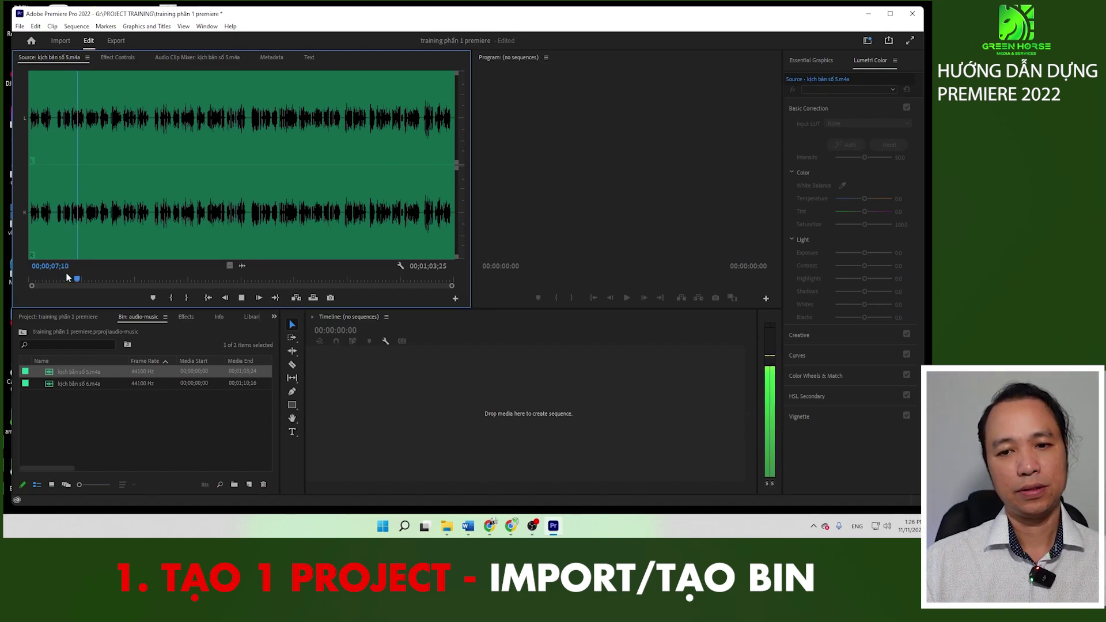
{"action": "double_click", "coordinate": [99, 421]}
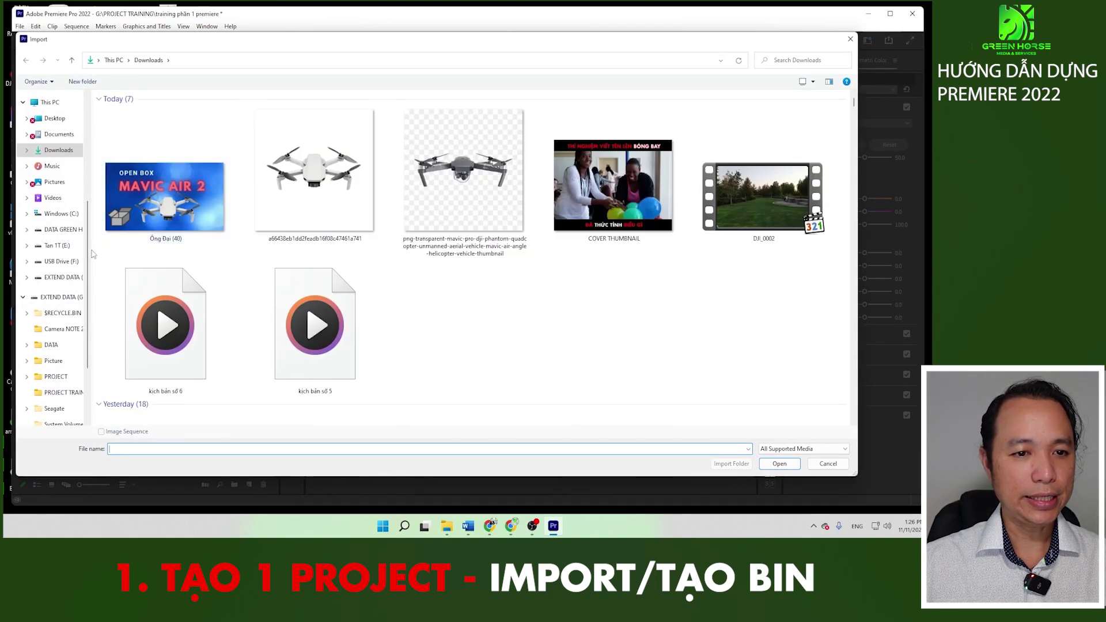
Step: Import nine tracks from D: > Music > Free on Creator Music > hay ne into the bin
{"action": "left_click", "coordinate": [62, 229]}
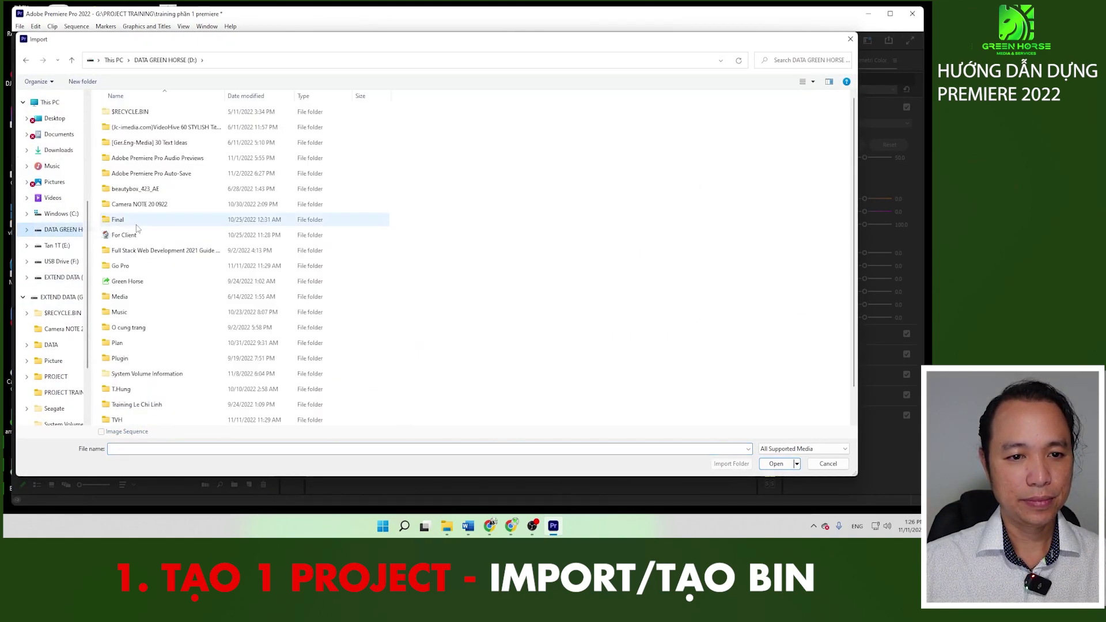
{"action": "double_click", "coordinate": [121, 312]}
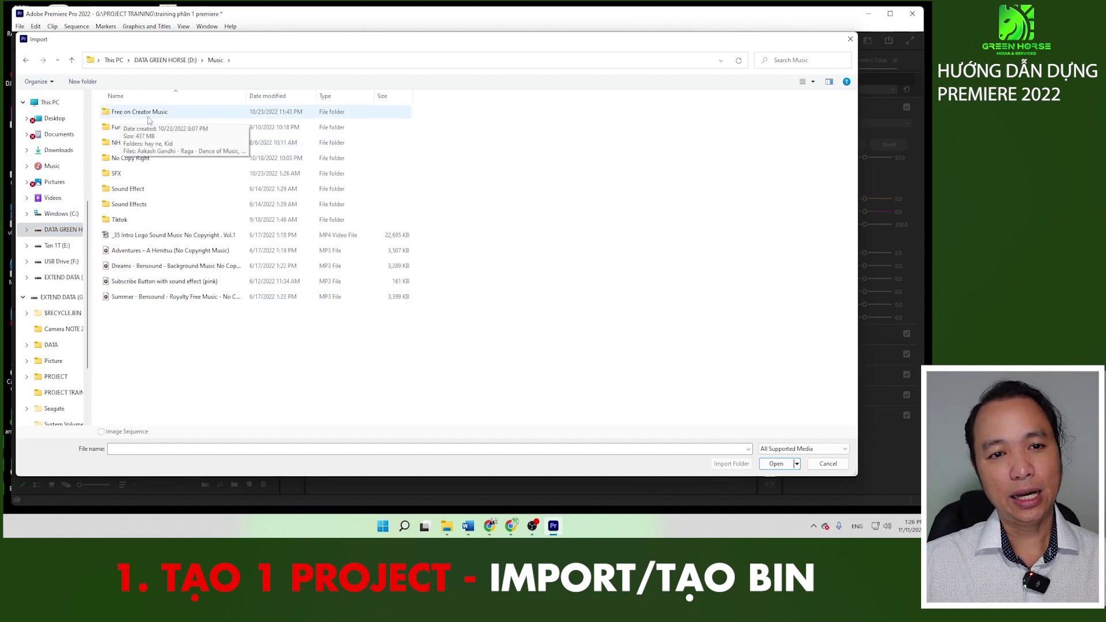
{"action": "double_click", "coordinate": [151, 117]}
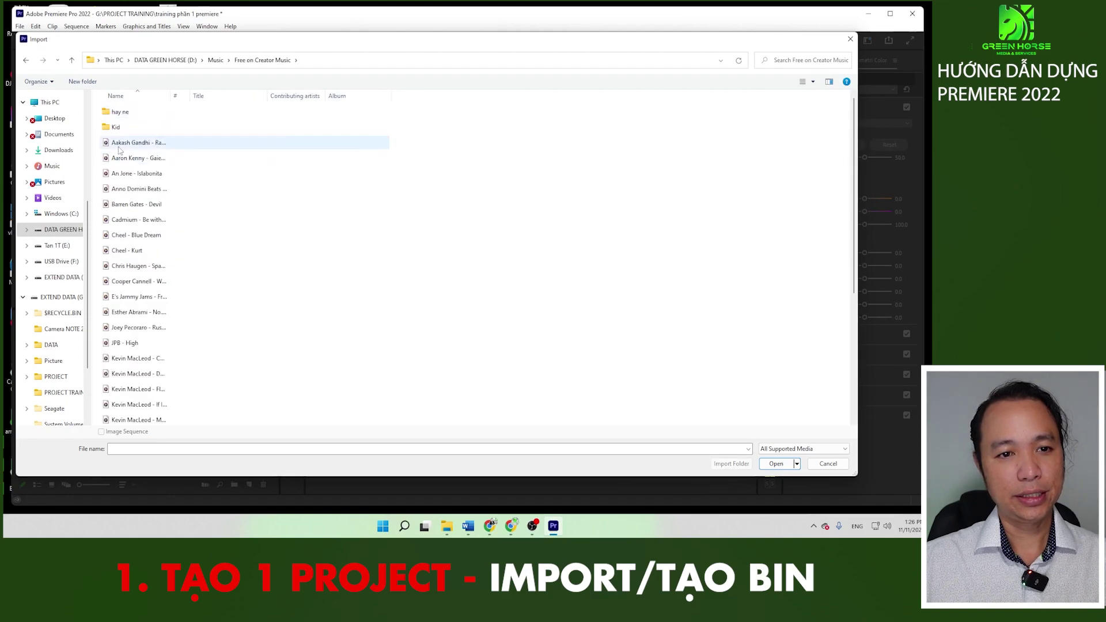
{"action": "scroll", "coordinate": [201, 168], "scroll_direction": "up", "scroll_amount": 10}
{"action": "double_click", "coordinate": [141, 111]}
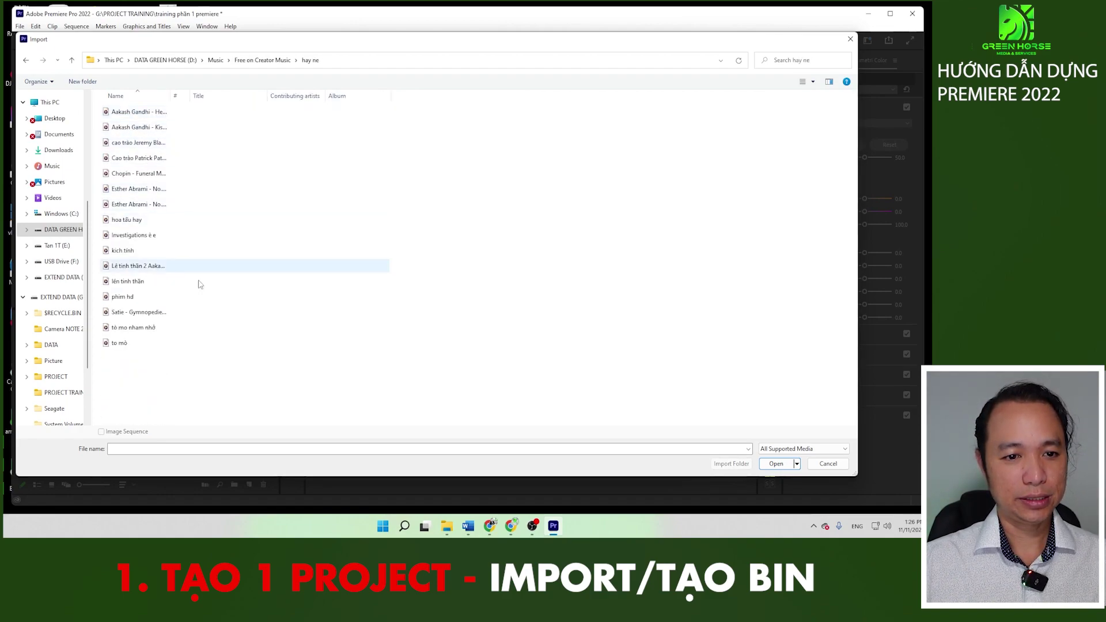
{"action": "left_click_drag", "start_coordinate": [218, 369], "coordinate": [108, 215]}
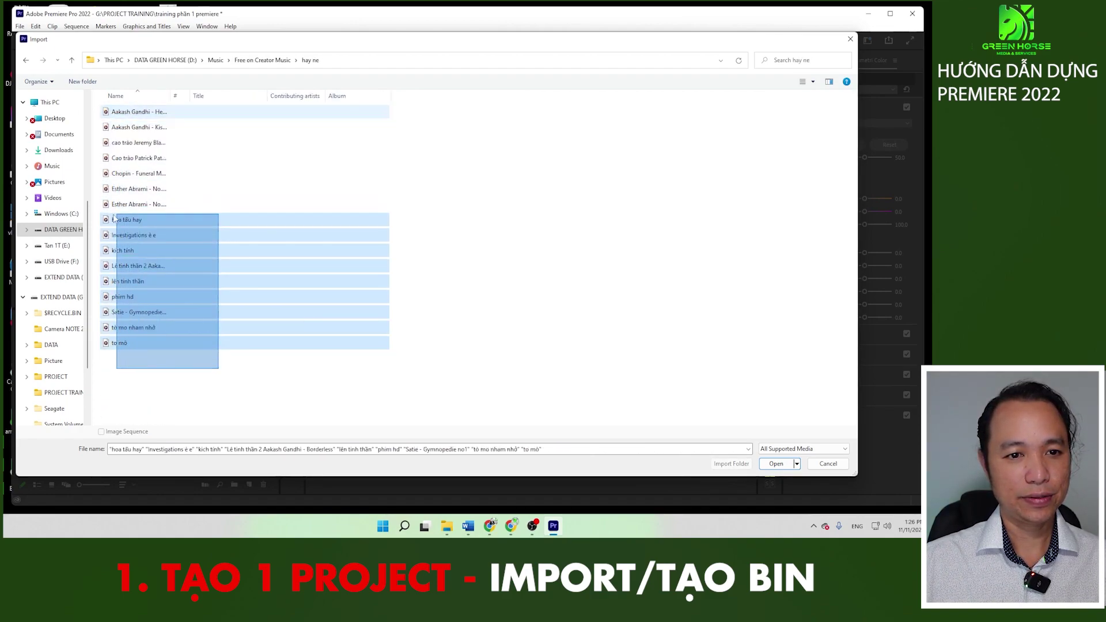
{"action": "left_click", "coordinate": [776, 464]}
{"action": "left_click", "coordinate": [113, 419]}
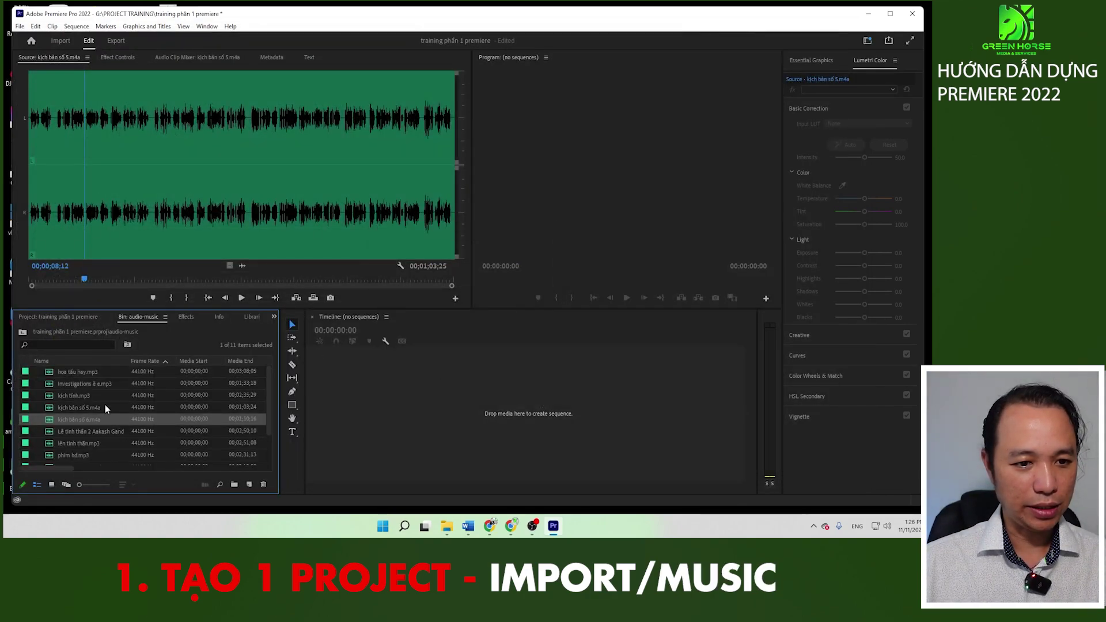
Step: Audition hoa tấu hay.mp3 in the Source Monitor
{"action": "double_click", "coordinate": [51, 371]}
{"action": "left_click", "coordinate": [44, 278]}
{"action": "key", "text": "space"}
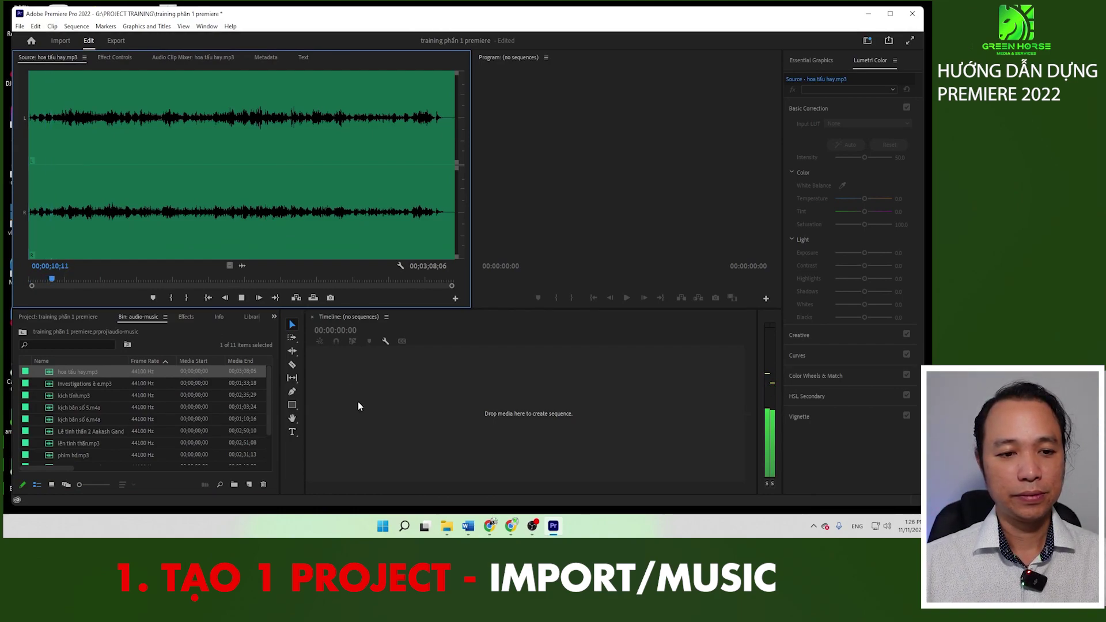
{"action": "key", "text": "space"}
Step: Audition Lê tinh thần 2, then collapse the audio-music bin in the main Project list
{"action": "double_click", "coordinate": [47, 432]}
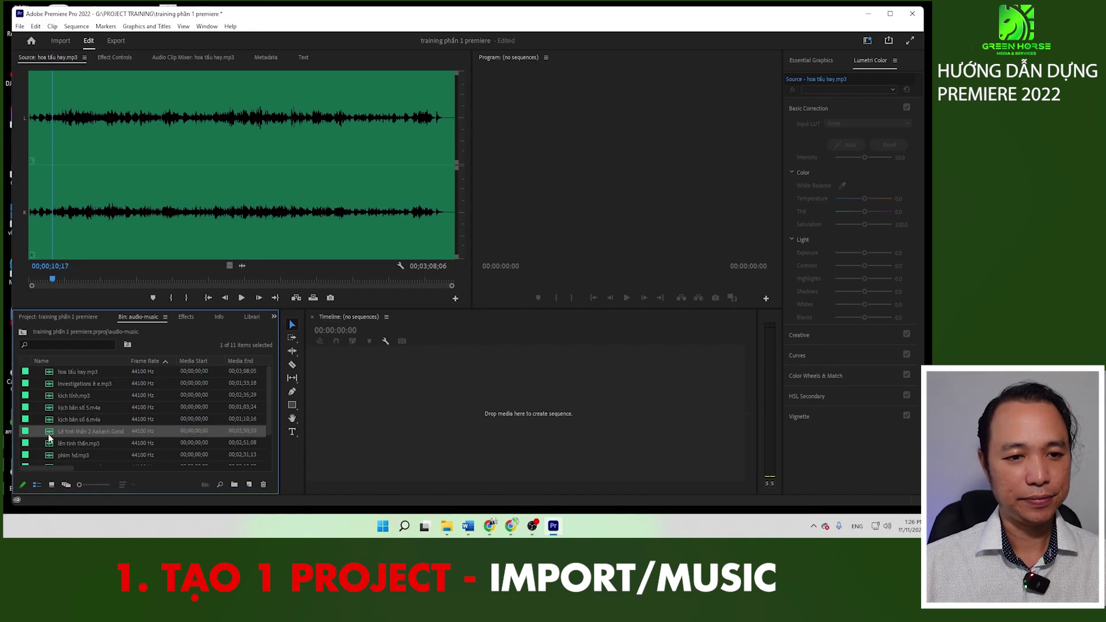
{"action": "left_click", "coordinate": [57, 279]}
{"action": "key", "text": "space"}
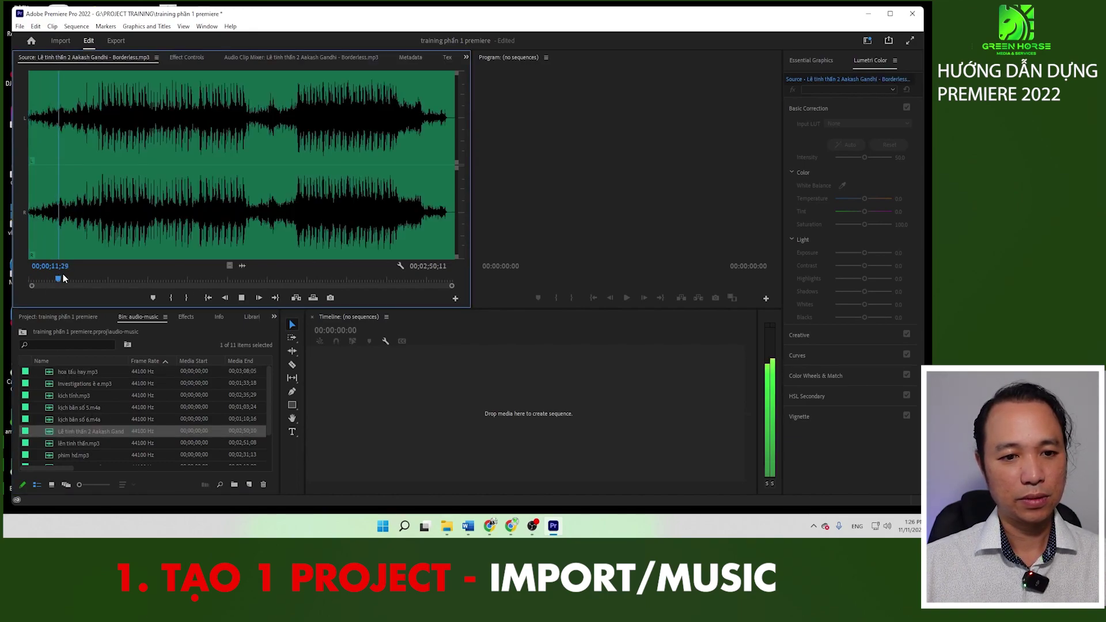
{"action": "key", "text": "space"}
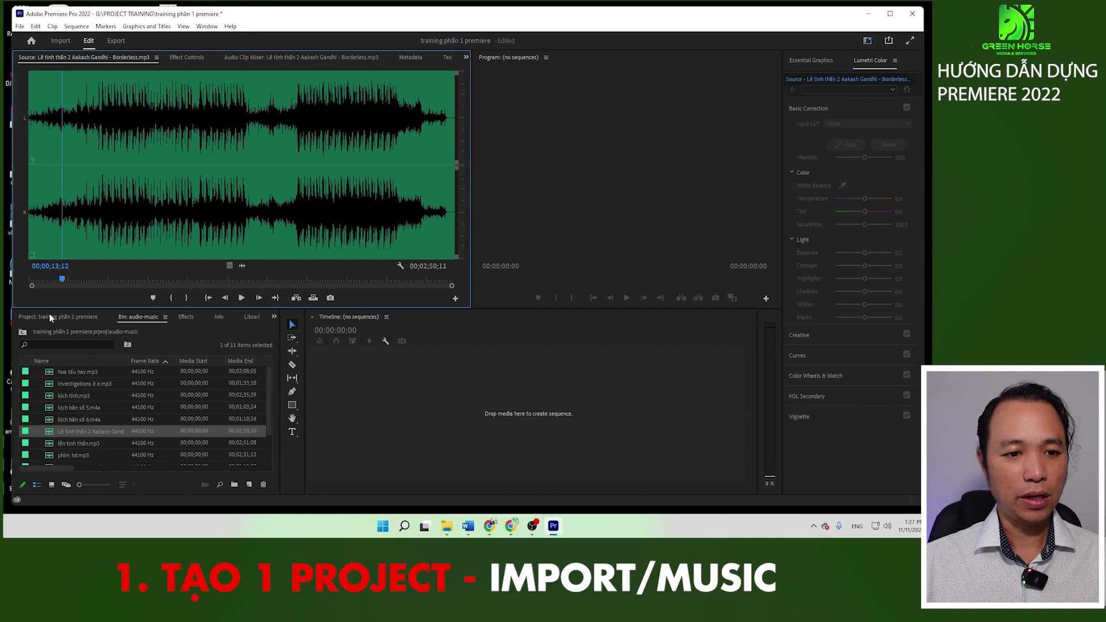
{"action": "left_click", "coordinate": [63, 318]}
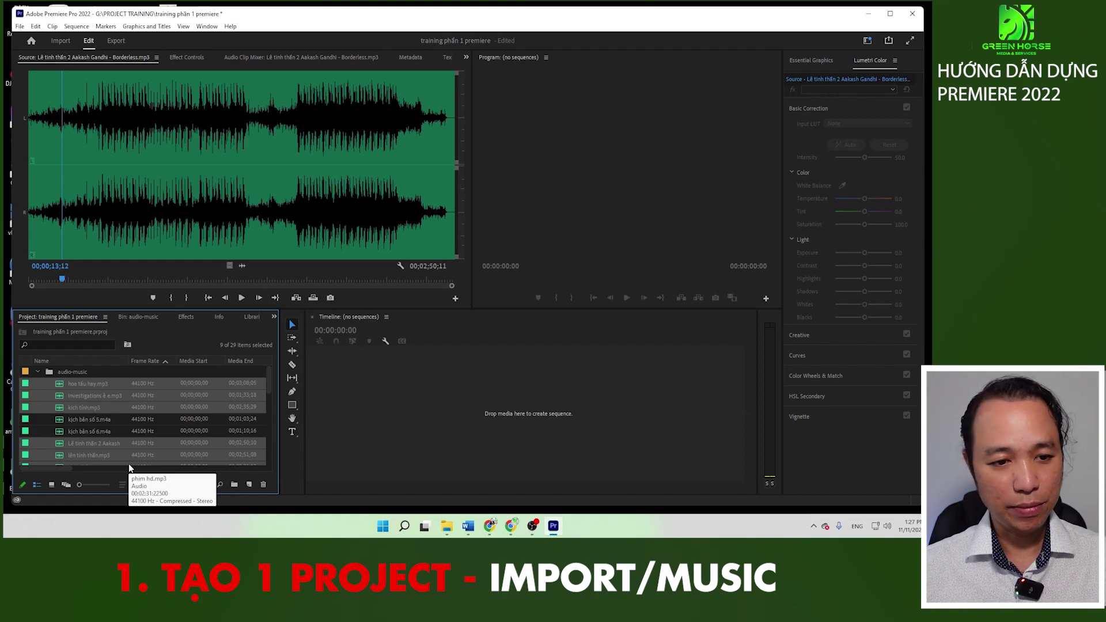
{"action": "left_click", "coordinate": [37, 371]}
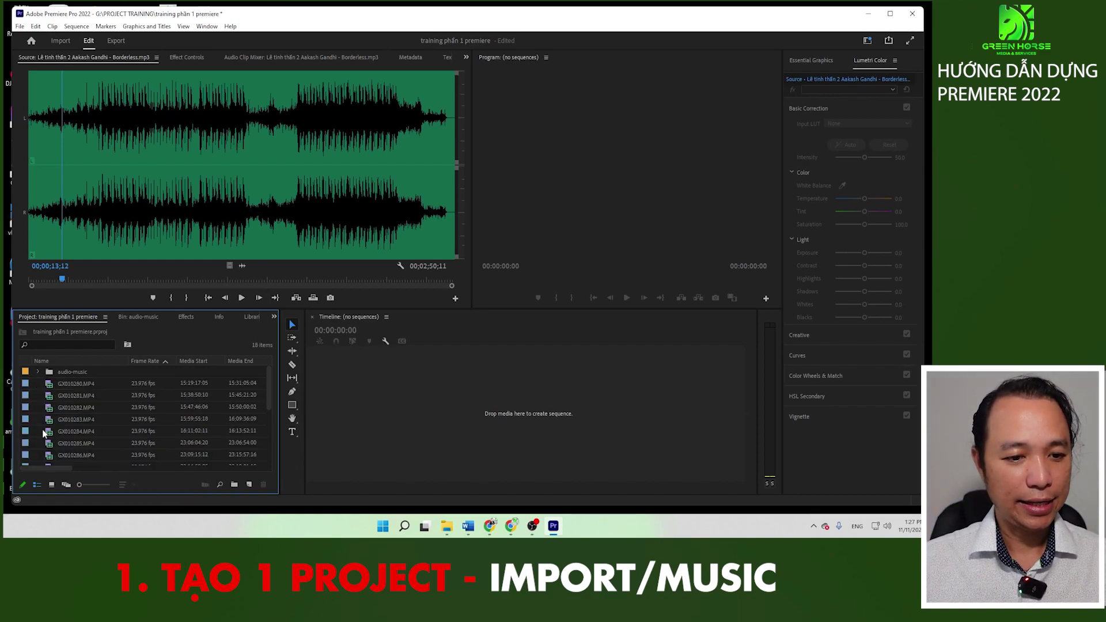
Step: Import the white drone PNG from Downloads and load it in the Source Monitor
{"action": "key", "text": "ctrl+i"}
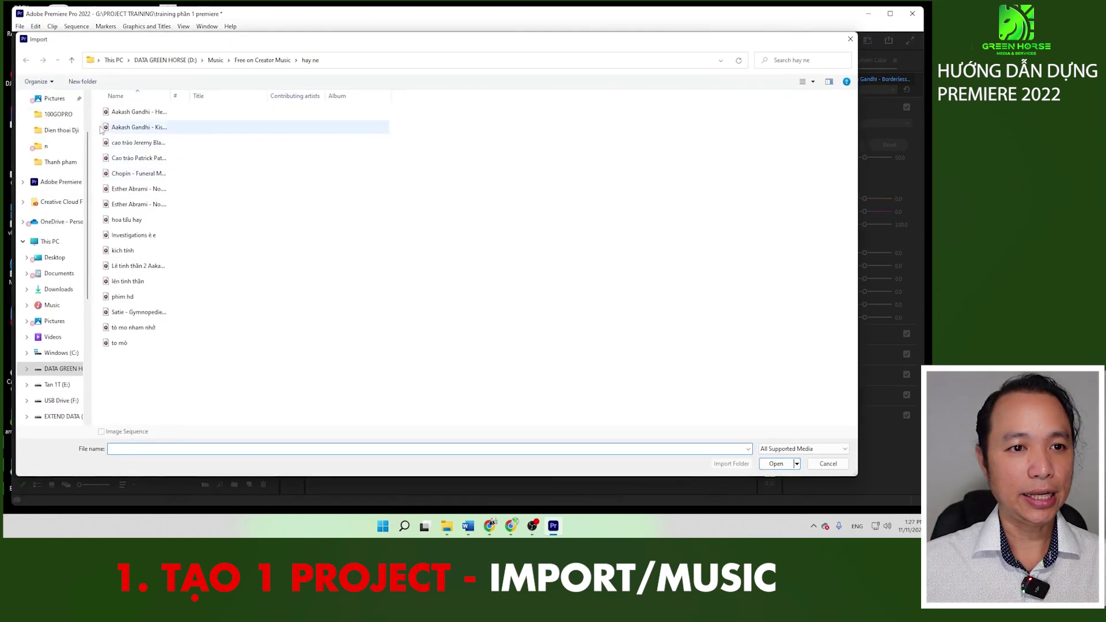
{"action": "scroll", "coordinate": [55, 173], "scroll_direction": "up", "scroll_amount": 2}
{"action": "left_click", "coordinate": [58, 134]}
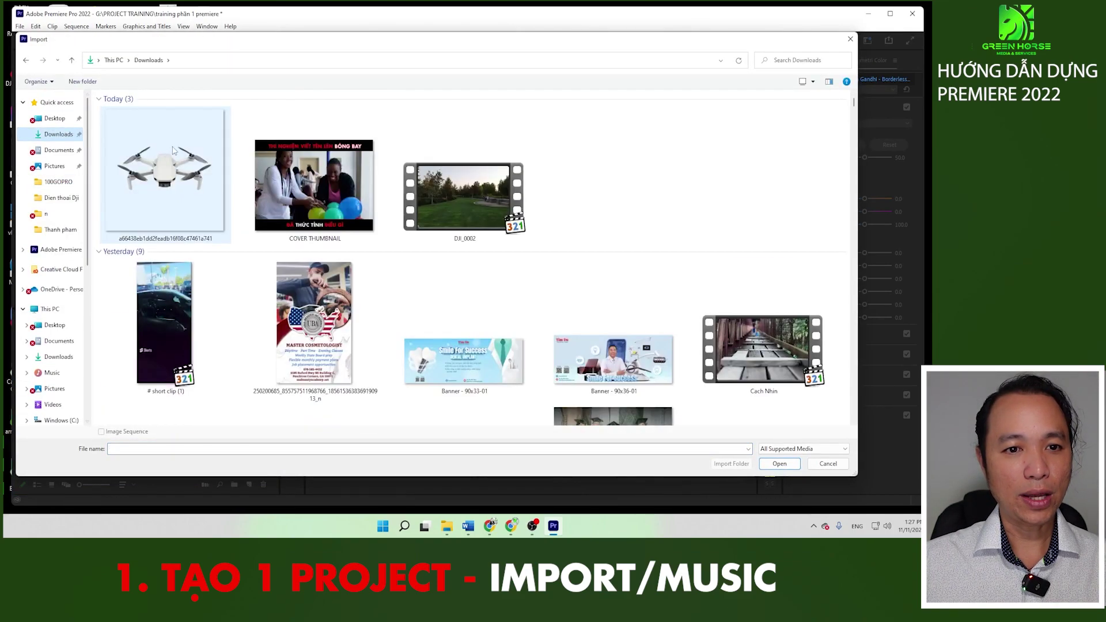
{"action": "left_click", "coordinate": [314, 173]}
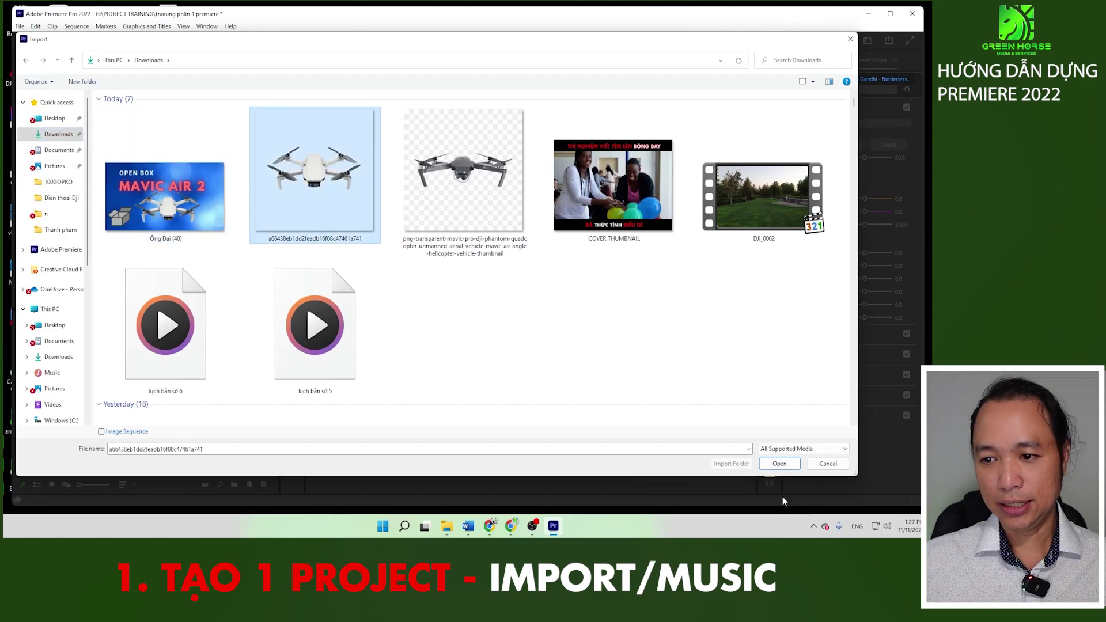
{"action": "left_click", "coordinate": [783, 467]}
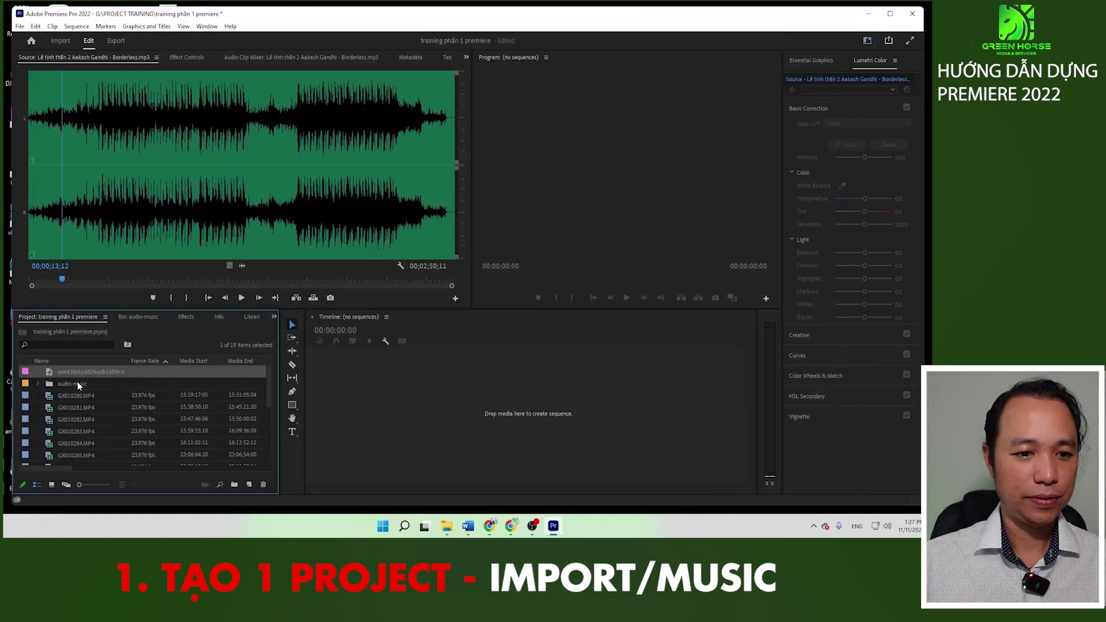
{"action": "double_click", "coordinate": [52, 373]}
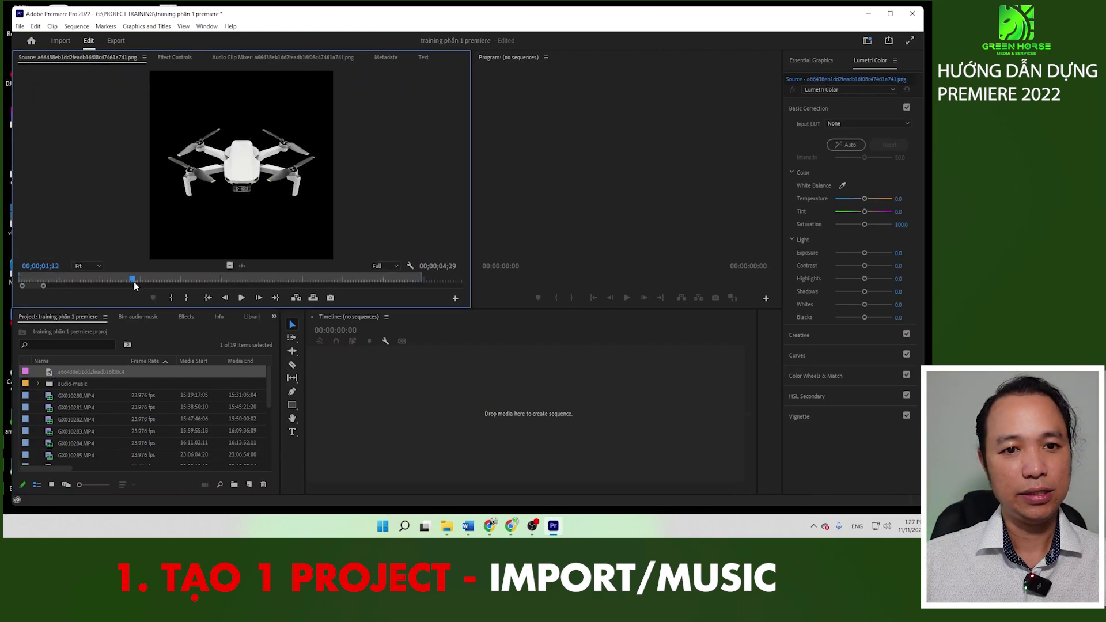
Step: Scrub the drone image preview to 00;16, then delete hoa tấu hay.mp3 from the audio-music bin
{"action": "left_click_drag", "start_coordinate": [132, 279], "coordinate": [62, 279]}
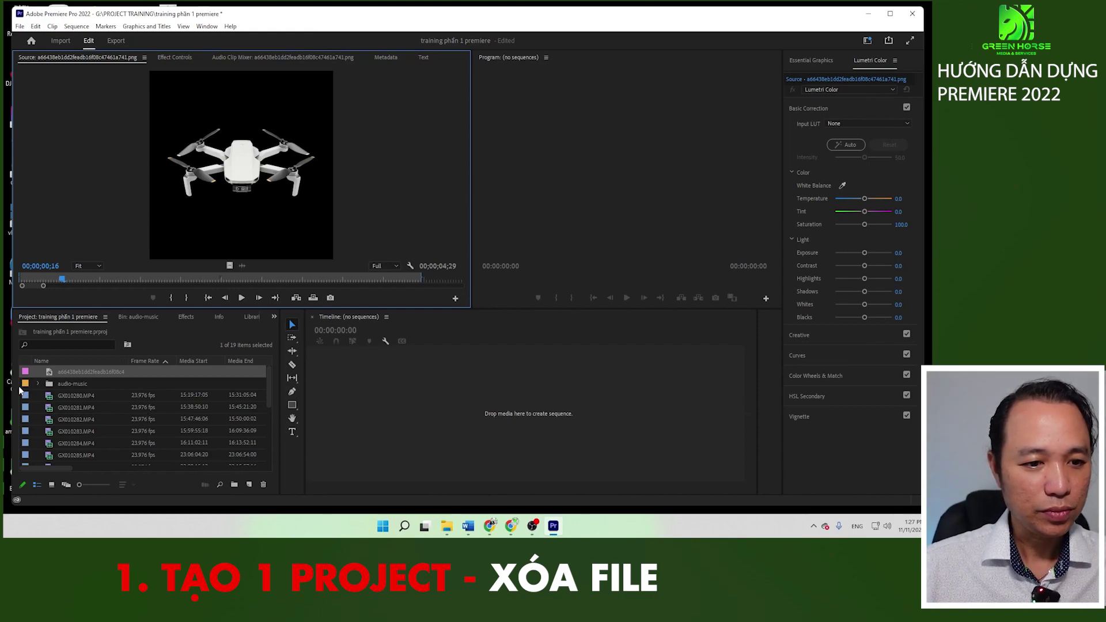
{"action": "left_click", "coordinate": [36, 384]}
{"action": "scroll", "coordinate": [167, 446], "scroll_direction": "down", "scroll_amount": 1}
{"action": "scroll", "coordinate": [168, 444], "scroll_direction": "down", "scroll_amount": 2}
{"action": "scroll", "coordinate": [170, 439], "scroll_direction": "down", "scroll_amount": 2}
{"action": "scroll", "coordinate": [170, 438], "scroll_direction": "down", "scroll_amount": 2}
{"action": "scroll", "coordinate": [171, 438], "scroll_direction": "down", "scroll_amount": 2}
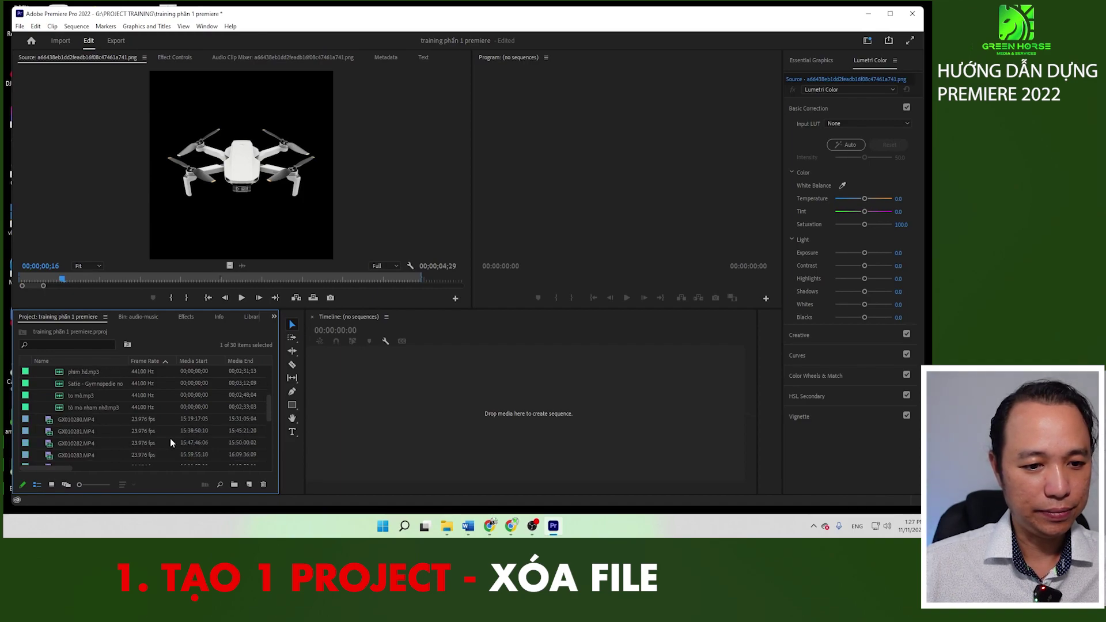
{"action": "scroll", "coordinate": [197, 436], "scroll_direction": "up", "scroll_amount": 3}
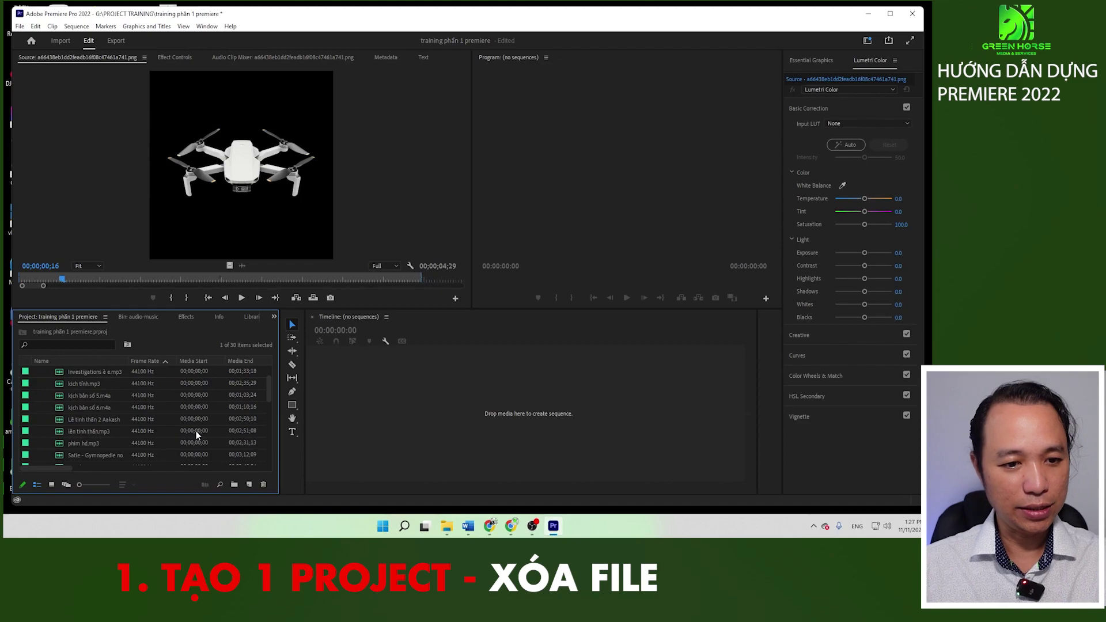
{"action": "scroll", "coordinate": [196, 432], "scroll_direction": "up", "scroll_amount": 4}
{"action": "left_click", "coordinate": [61, 372]}
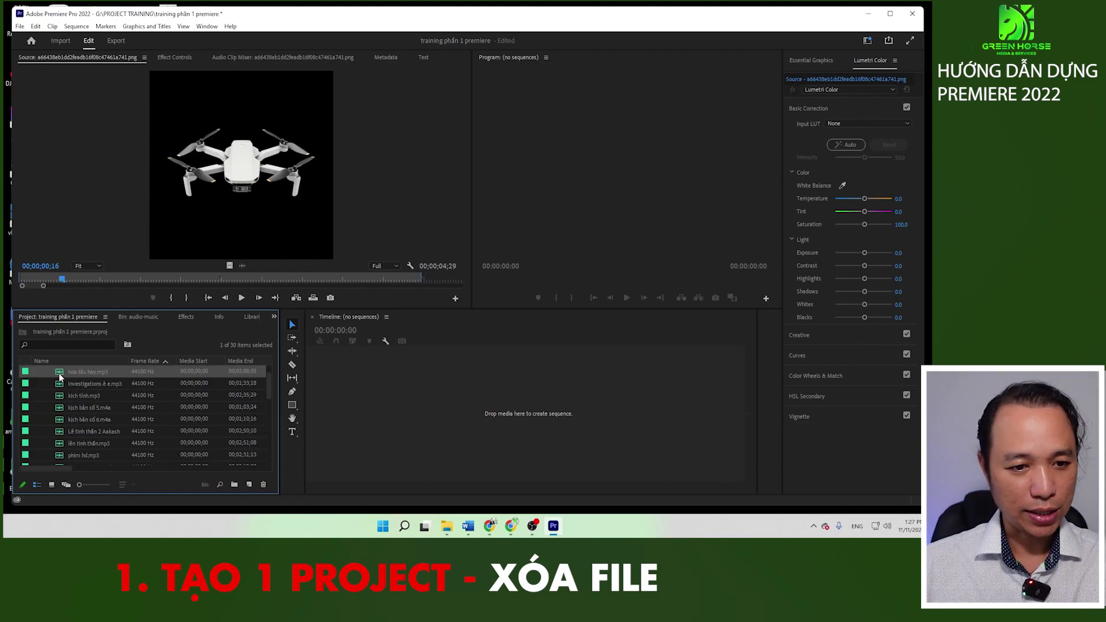
{"action": "key", "text": "Delete"}
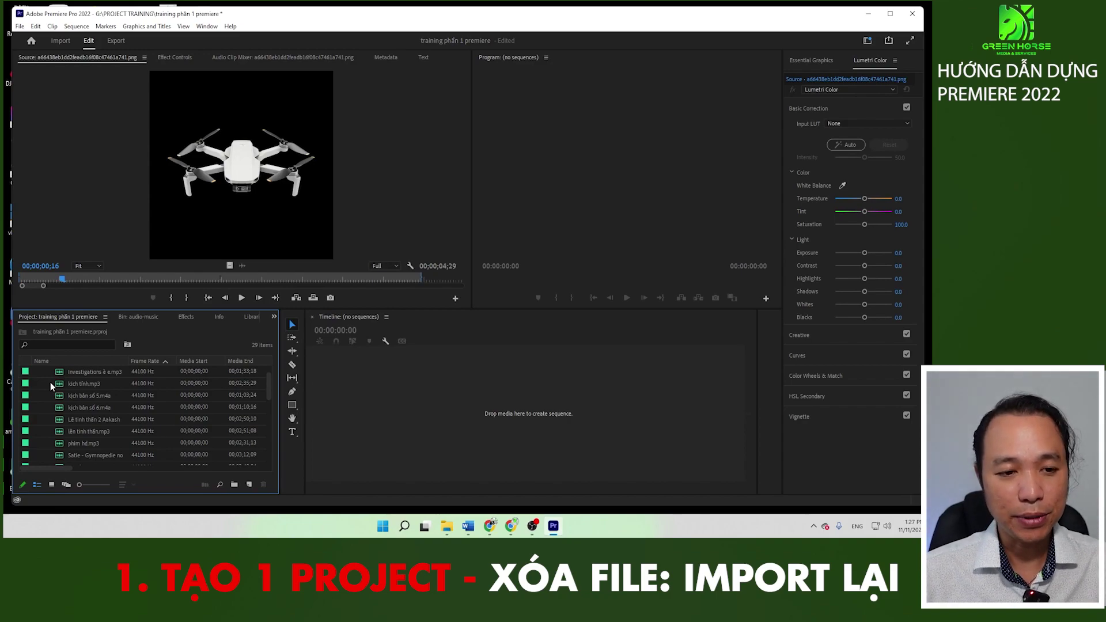
{"action": "key", "text": "ctrl+i"}
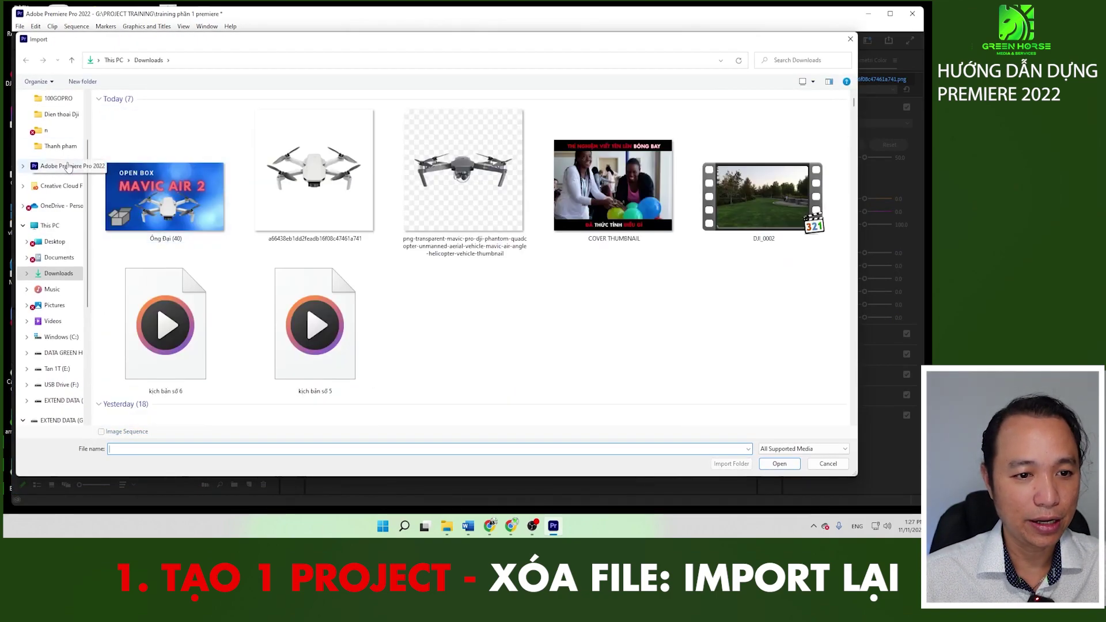
Step: Re-import hoa tấu hay from D:\Music\Free on Creator Music\hay ne
{"action": "scroll", "coordinate": [58, 167], "scroll_direction": "down", "scroll_amount": 1}
{"action": "left_click", "coordinate": [69, 327]}
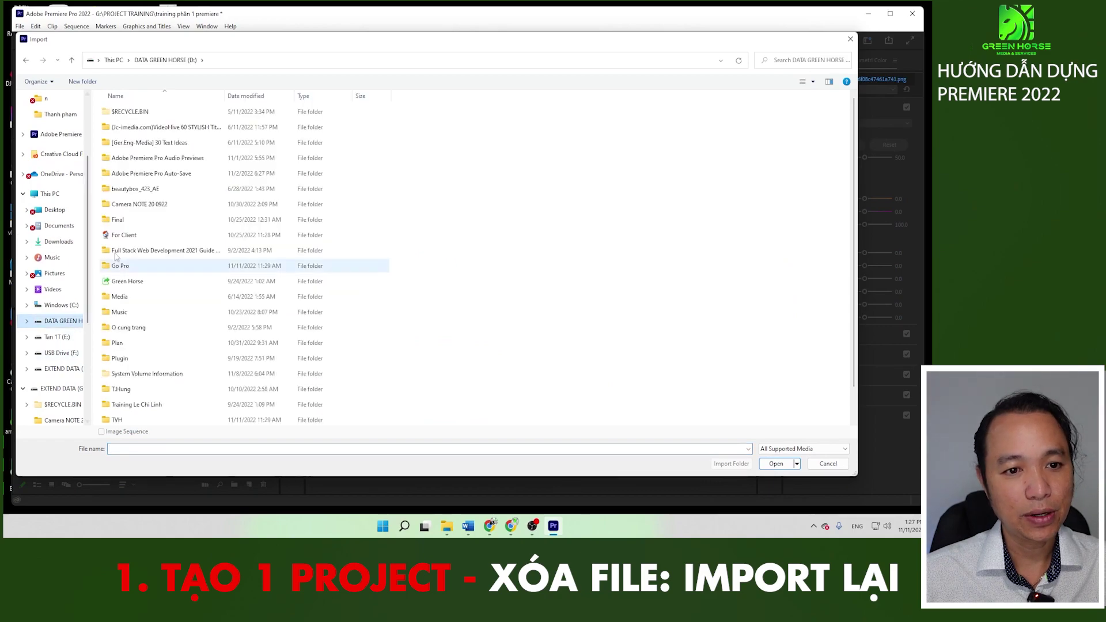
{"action": "double_click", "coordinate": [126, 312]}
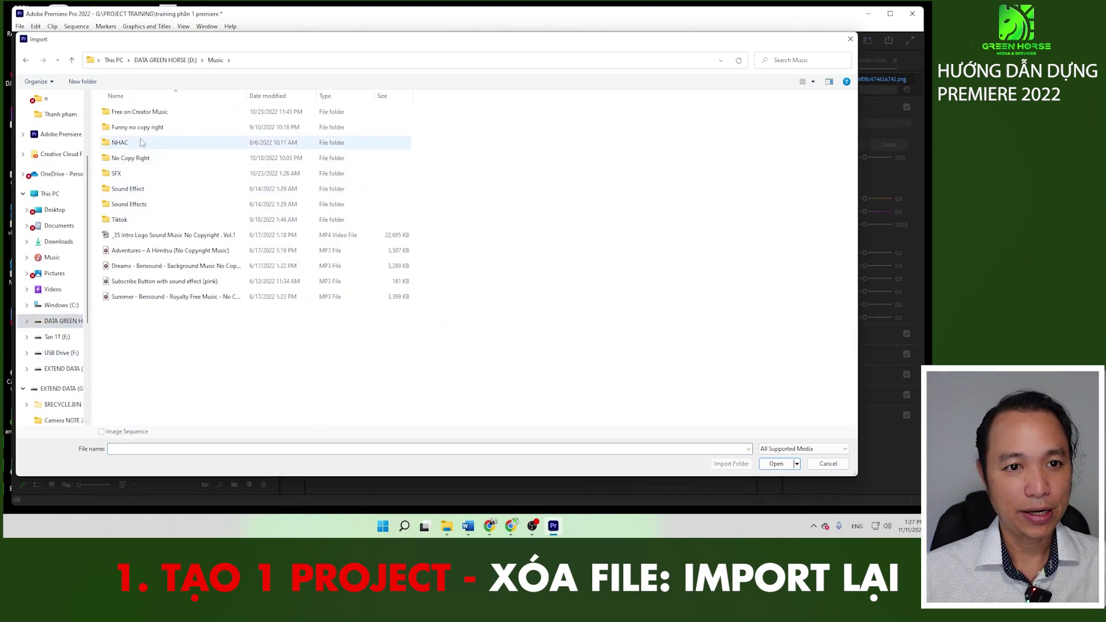
{"action": "double_click", "coordinate": [131, 113]}
{"action": "double_click", "coordinate": [129, 119]}
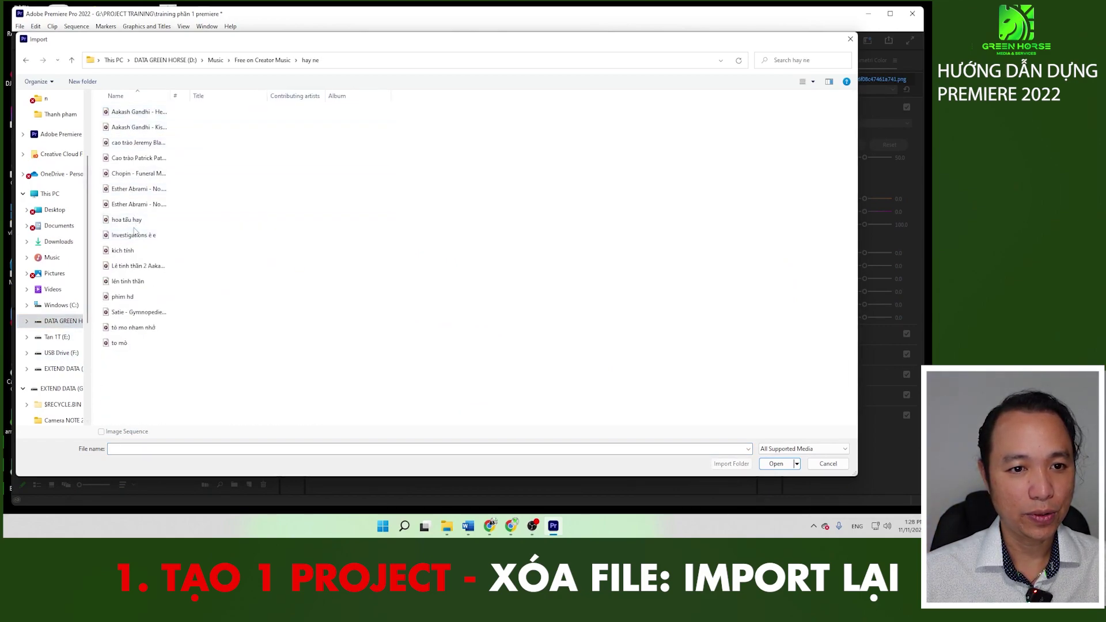
{"action": "double_click", "coordinate": [127, 219]}
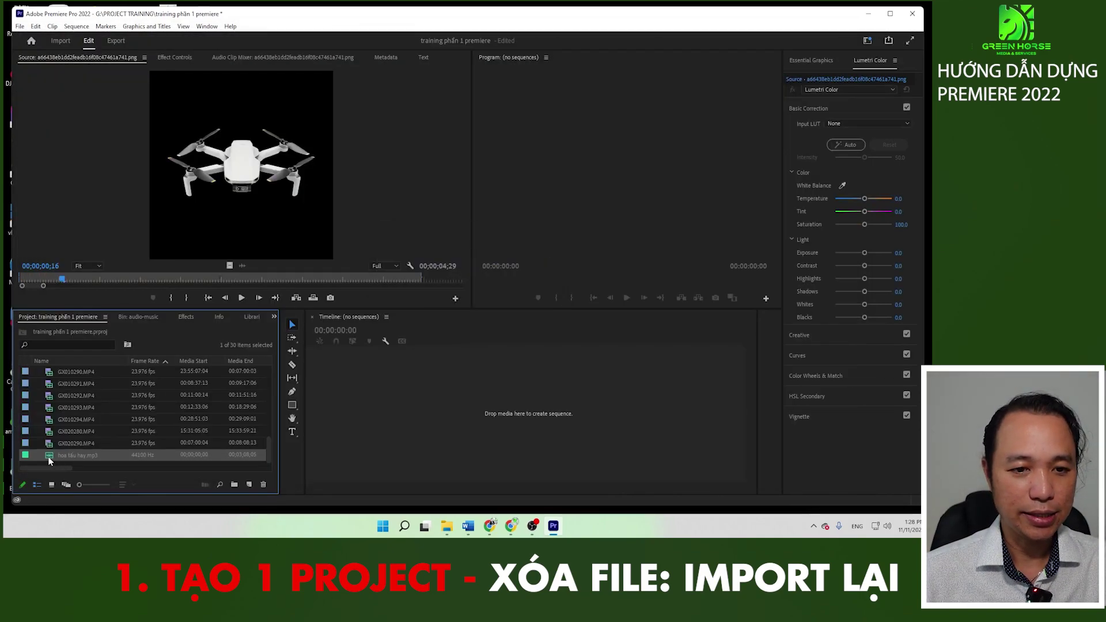
Step: Load hoa tấu hay.mp3 in the Source Monitor and play it from about 18 seconds
{"action": "double_click", "coordinate": [49, 456]}
{"action": "left_click", "coordinate": [66, 280]}
{"action": "key", "text": "space"}
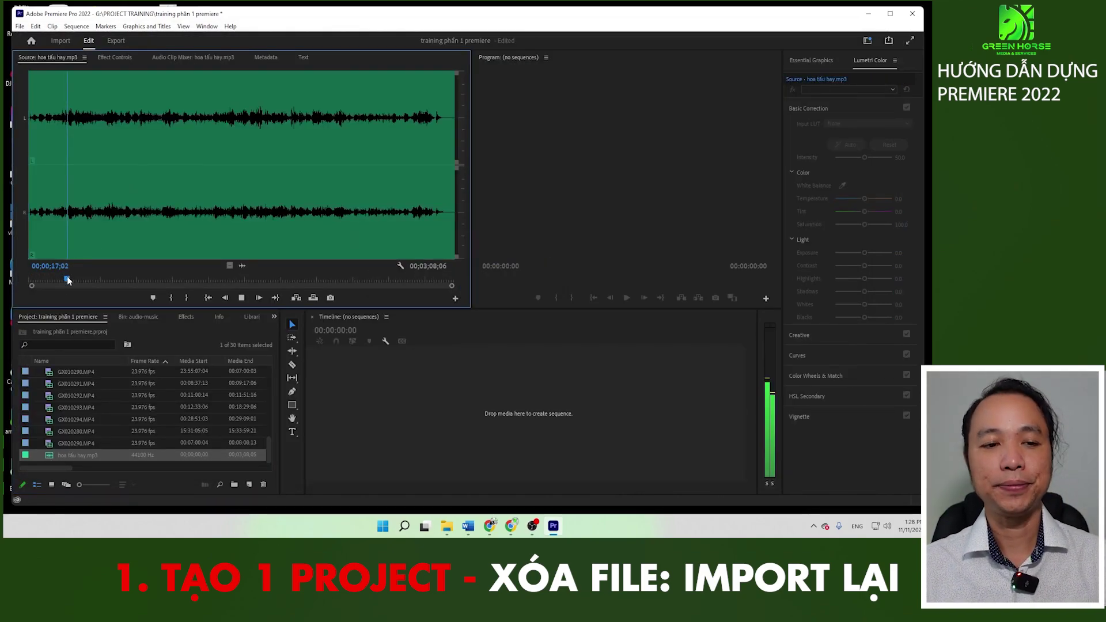
{"action": "key", "text": "space"}
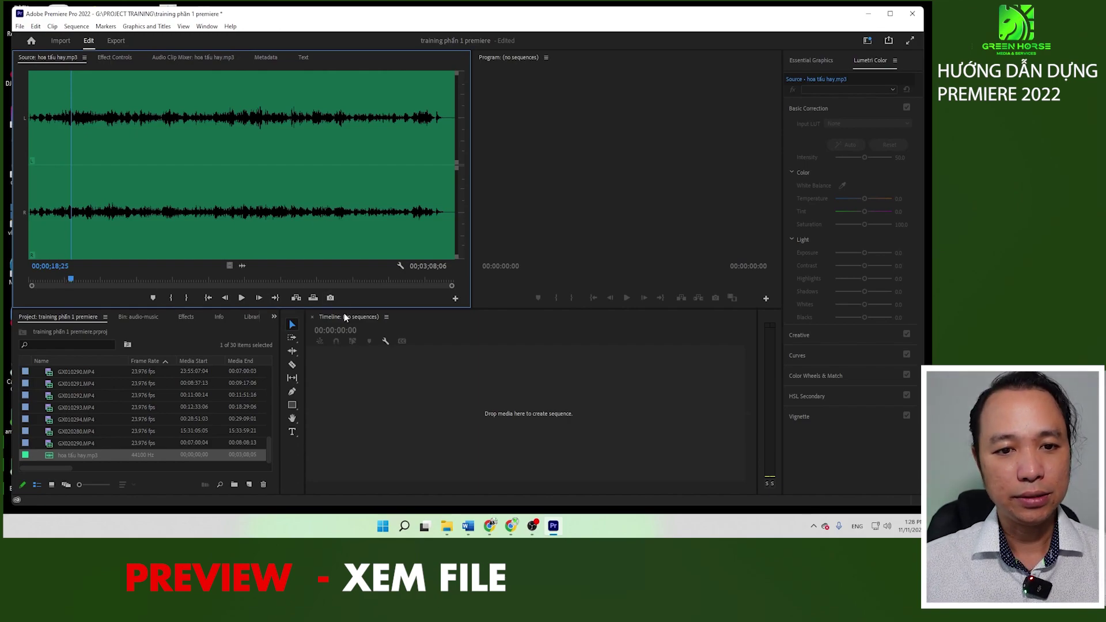
Step: Load GX010289.MP4 in the Source Monitor, scrub to about 23:43:50 and play it briefly
{"action": "scroll", "coordinate": [78, 405], "scroll_direction": "up", "scroll_amount": 1}
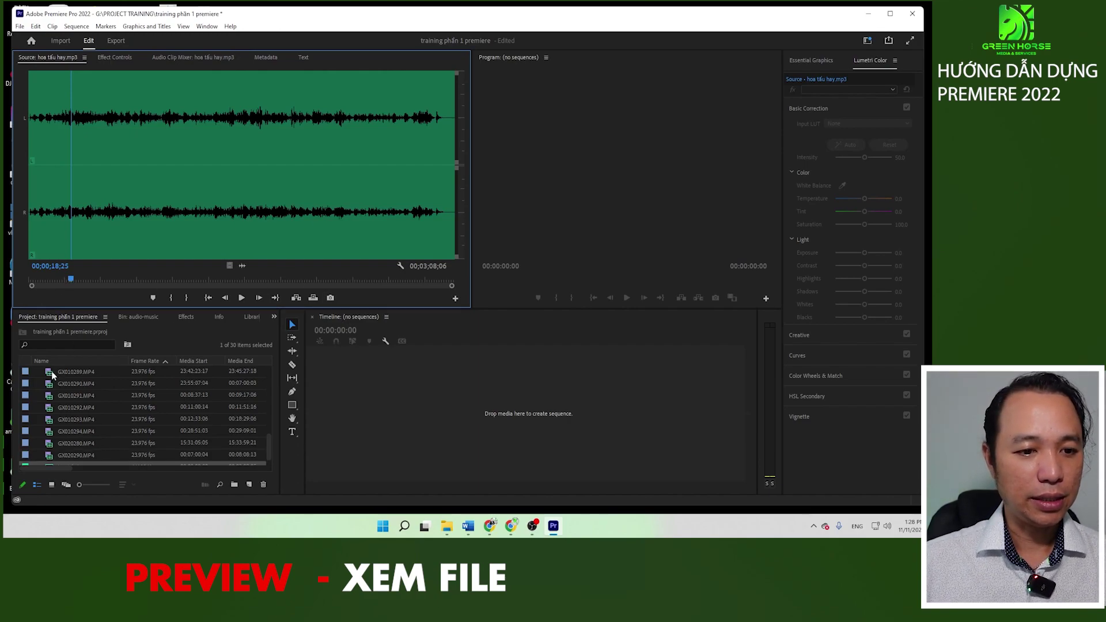
{"action": "double_click", "coordinate": [51, 373]}
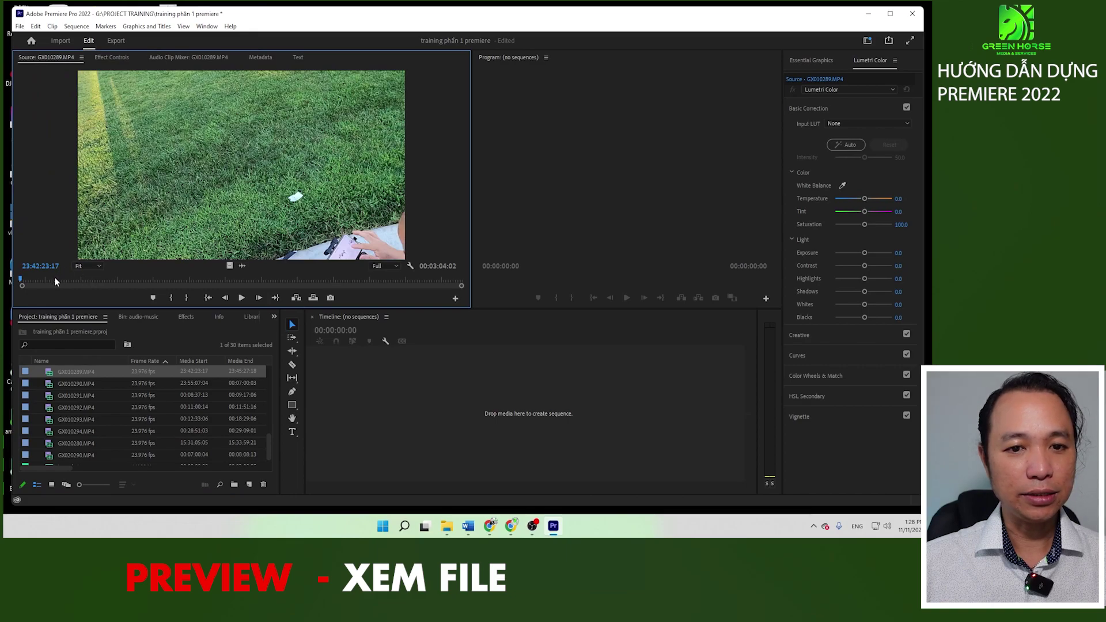
{"action": "left_click_drag", "start_coordinate": [54, 277], "coordinate": [132, 281]}
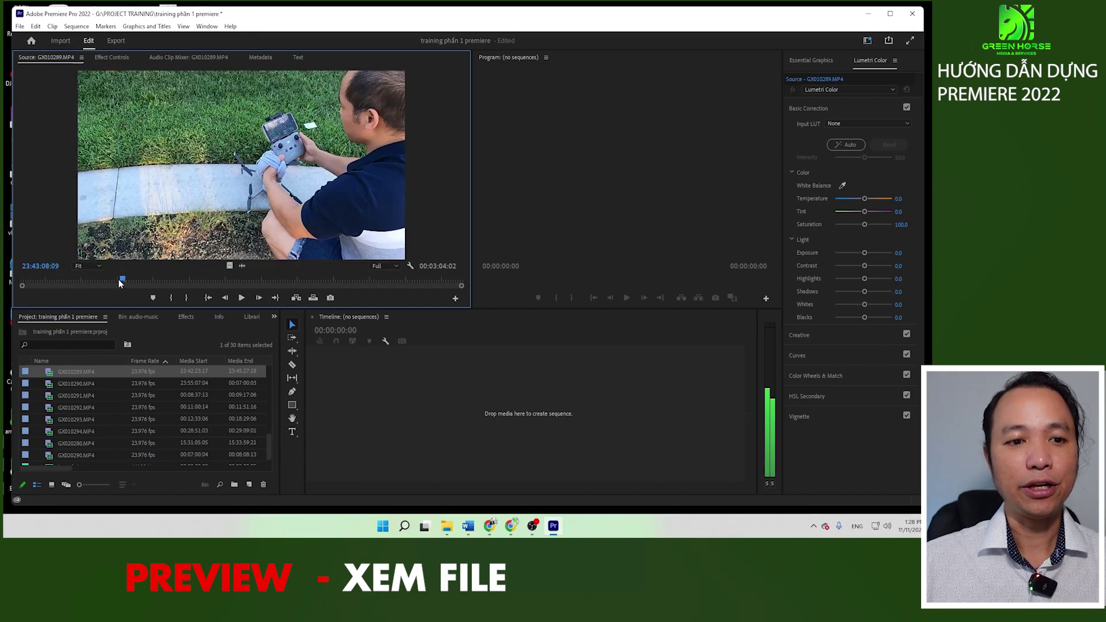
{"action": "mouse_move", "coordinate": [132, 281]}
{"action": "left_mouse_down"}
{"action": "mouse_move", "coordinate": [281, 286]}
{"action": "mouse_move", "coordinate": [206, 282]}
{"action": "left_mouse_up"}
{"action": "key", "text": "space"}
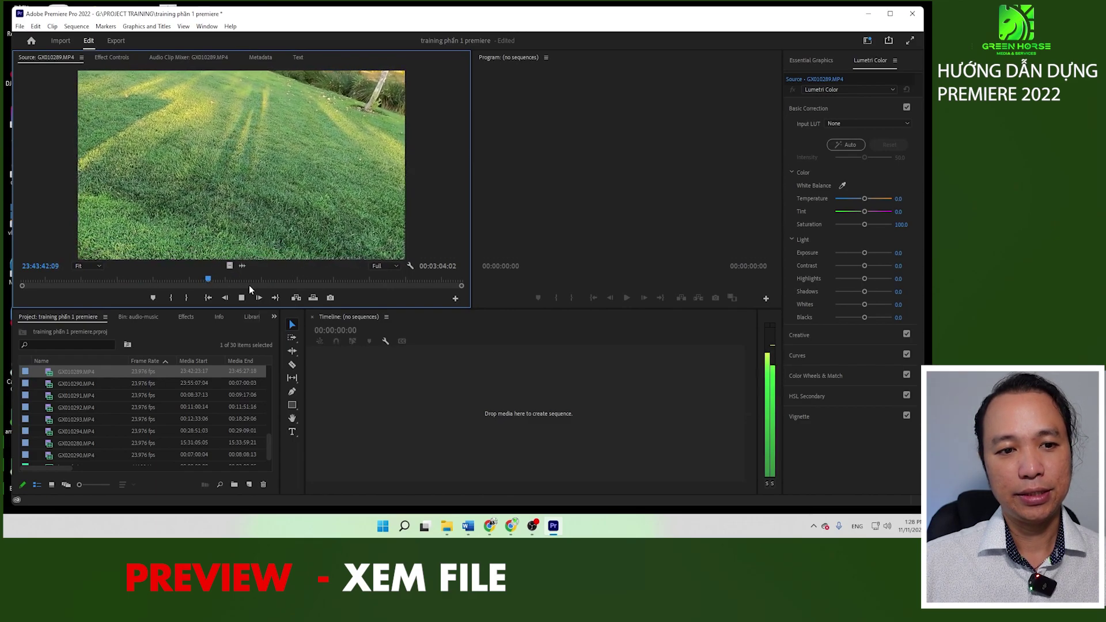
{"action": "key", "text": "space"}
Step: Keep Full playback resolution, zoom the preview to 75%, then set it back to Fit
{"action": "left_click", "coordinate": [380, 266]}
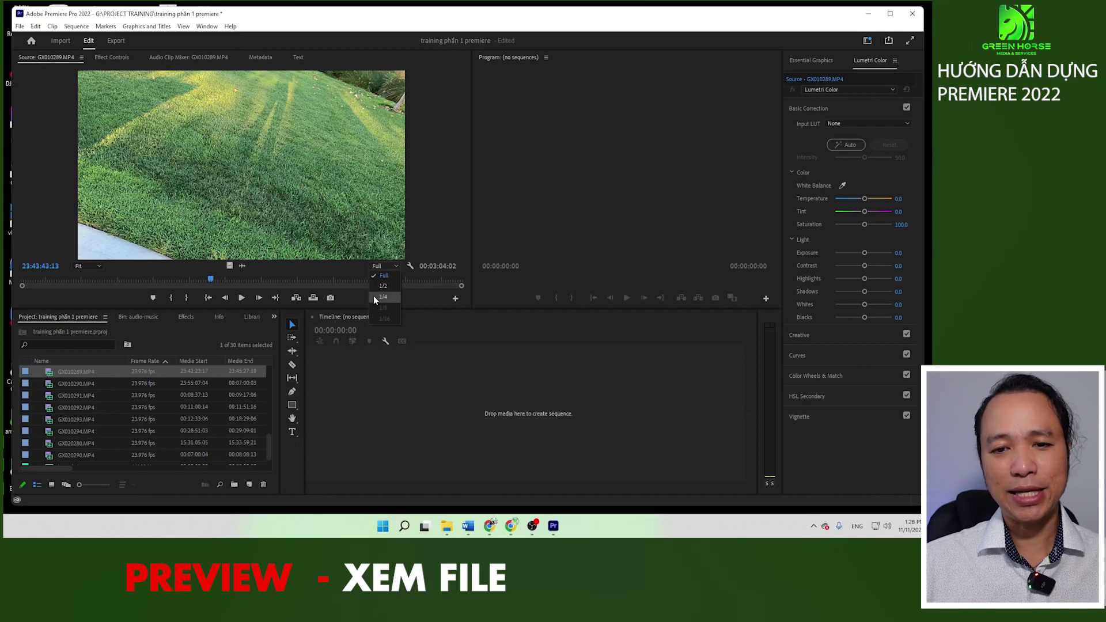
{"action": "left_click", "coordinate": [389, 282]}
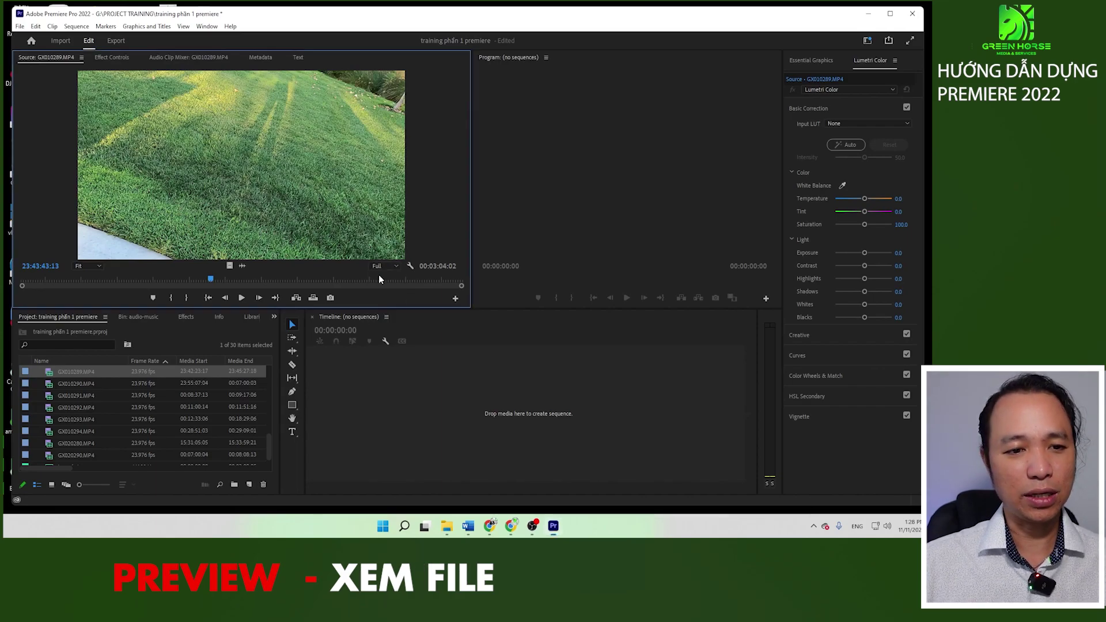
{"action": "left_click", "coordinate": [84, 268]}
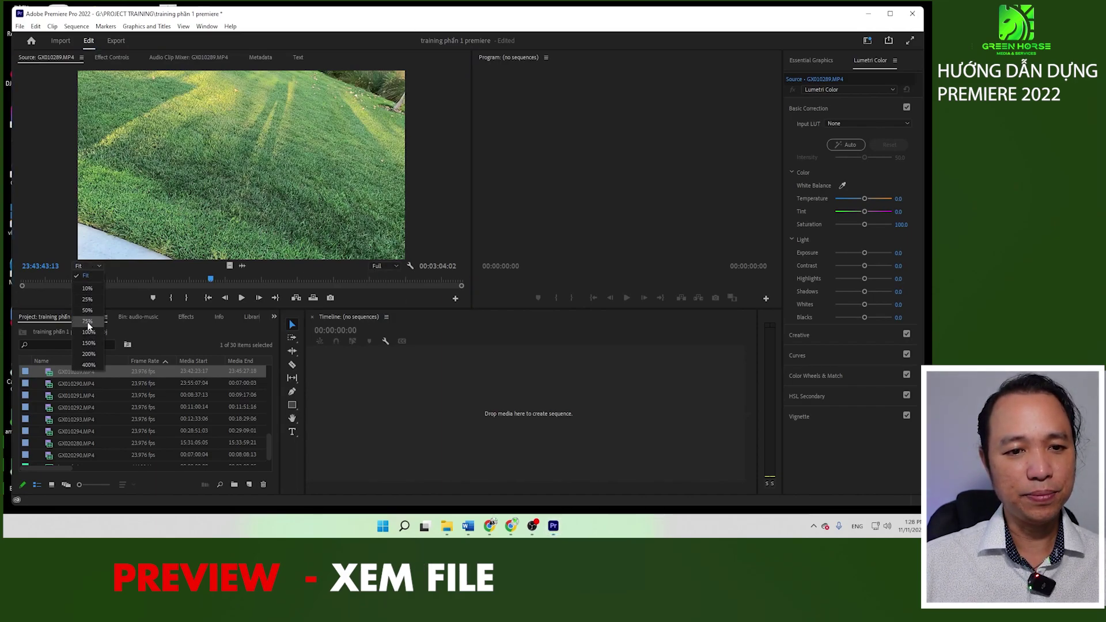
{"action": "left_click", "coordinate": [92, 286]}
{"action": "left_click", "coordinate": [98, 268]}
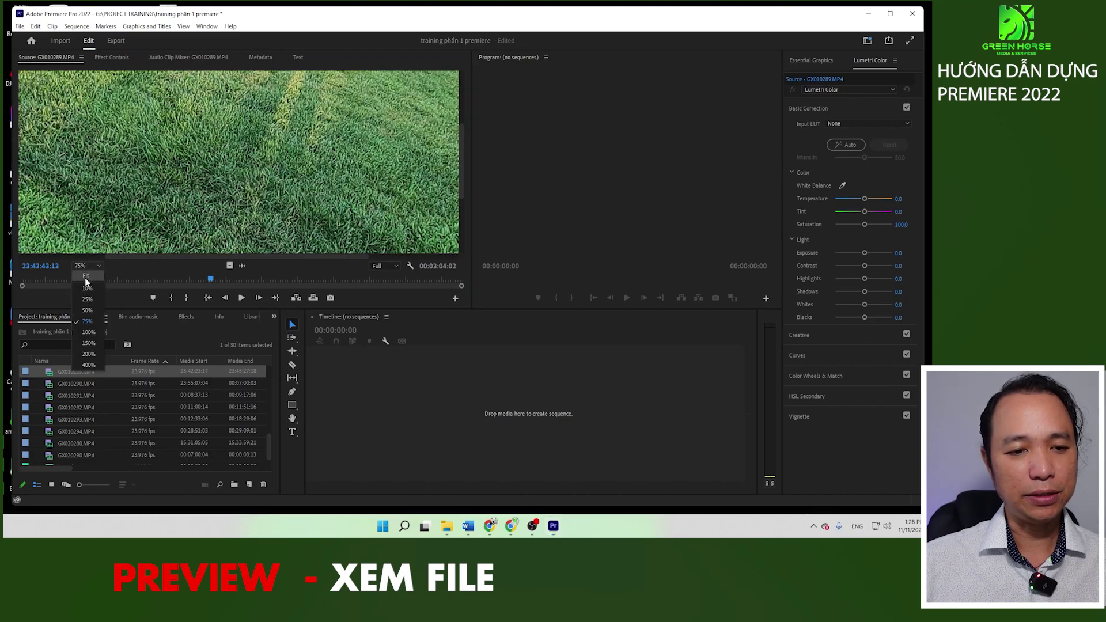
{"action": "left_click", "coordinate": [90, 278]}
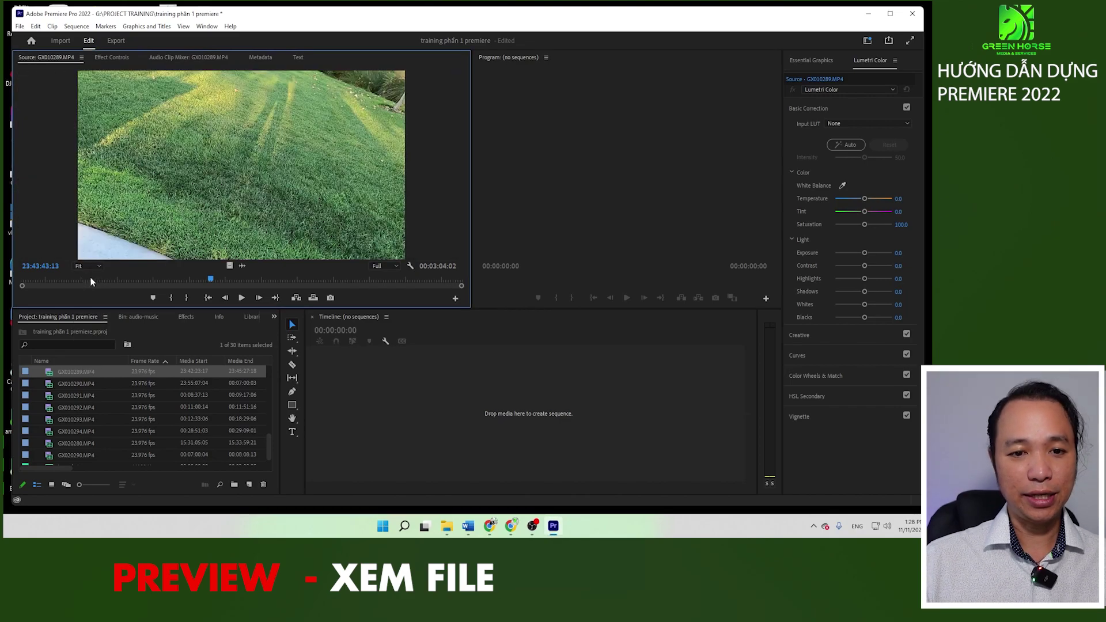
Step: Scrub the clip between 23:42:48 and 23:43:58, ending near 23:43:48
{"action": "left_click", "coordinate": [36, 265]}
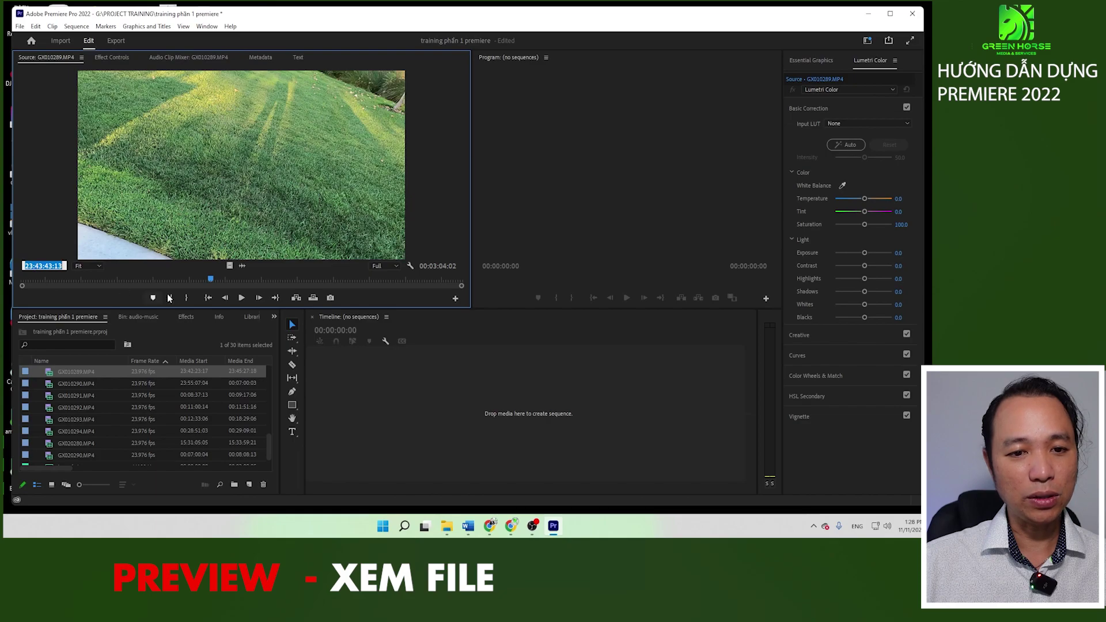
{"action": "left_click_drag", "start_coordinate": [211, 282], "coordinate": [181, 282]}
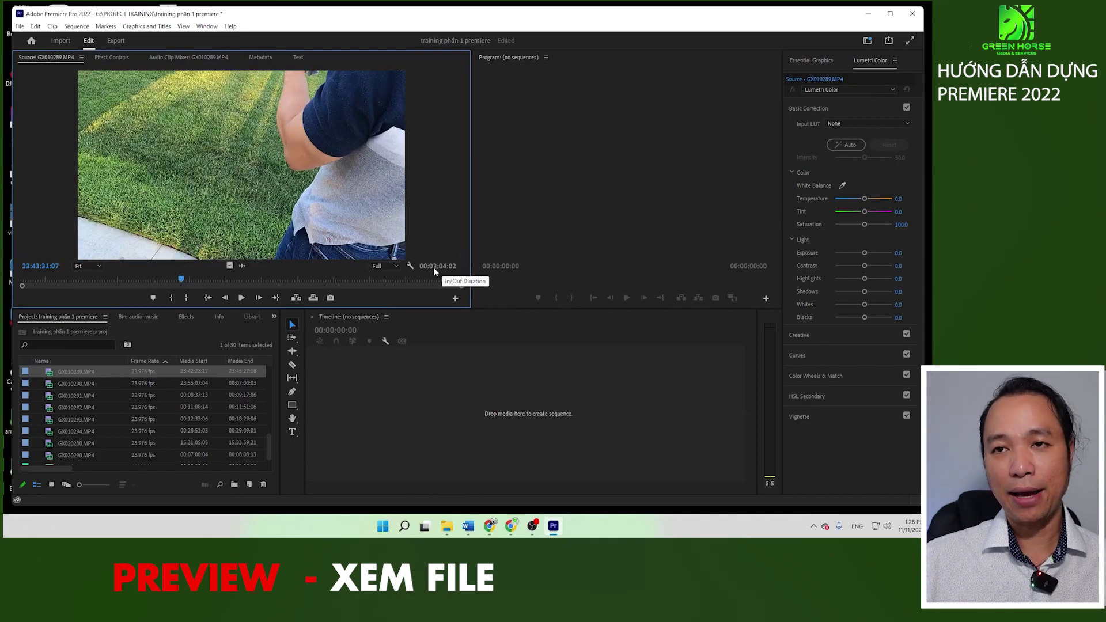
{"action": "left_click", "coordinate": [158, 281]}
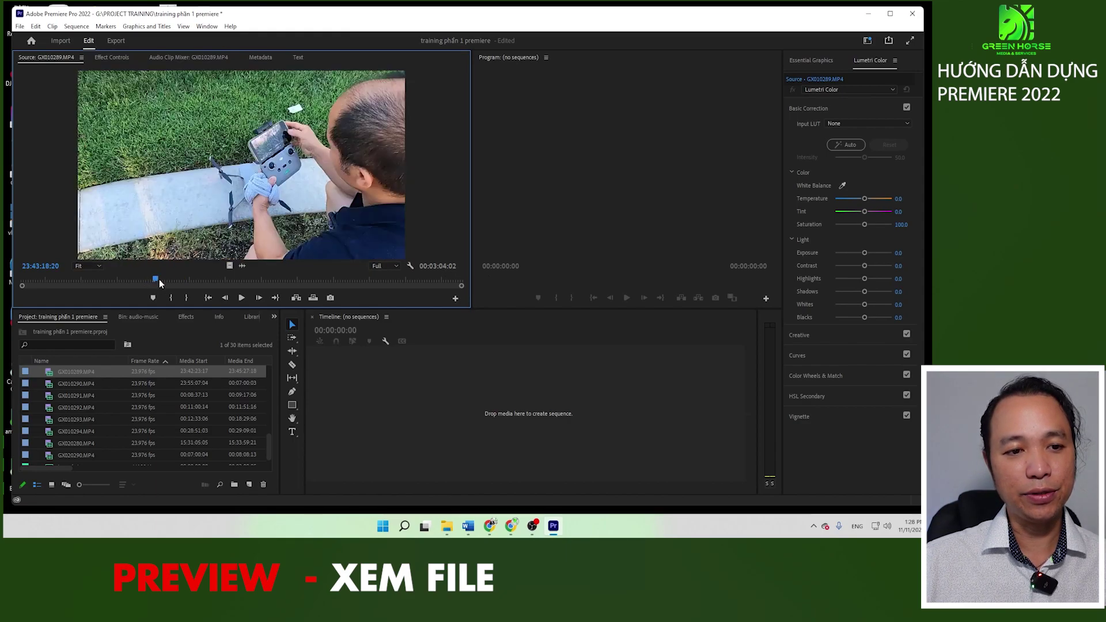
{"action": "left_click", "coordinate": [80, 281]}
{"action": "left_click", "coordinate": [247, 281]}
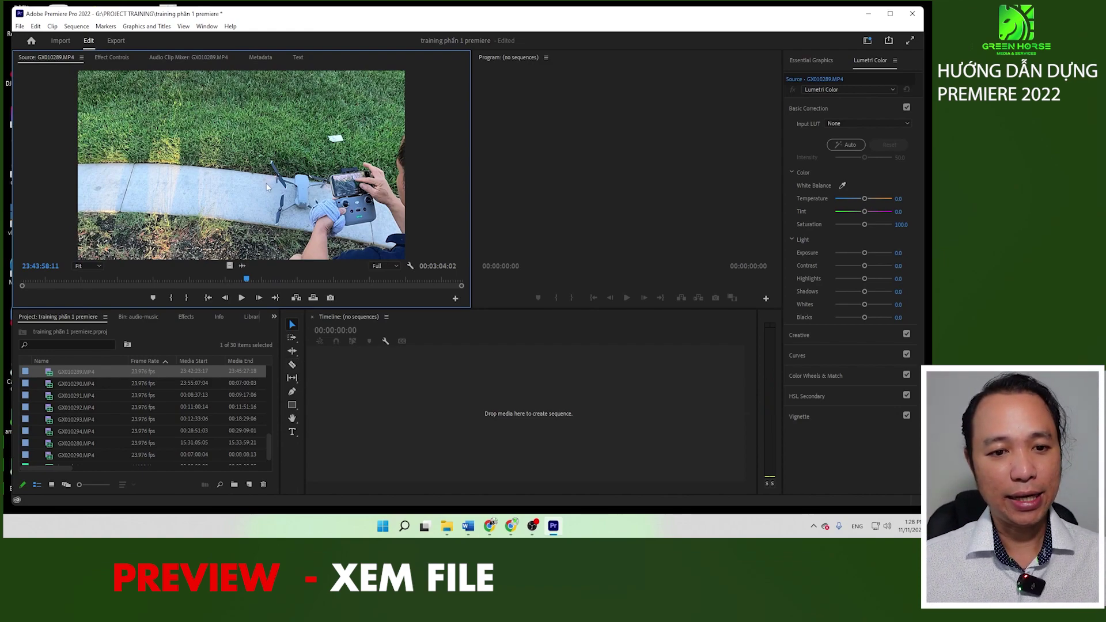
{"action": "left_click_drag", "start_coordinate": [246, 280], "coordinate": [223, 280]}
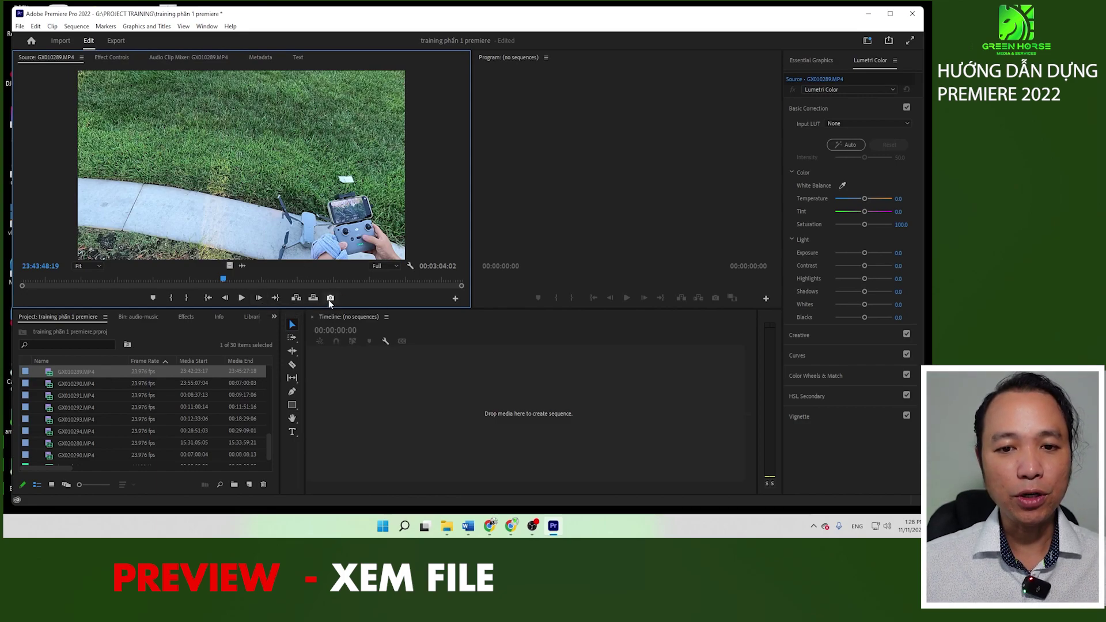
Step: Export the frame at 23:43:06:09 as a JPEG still named 'thumbnail flycam'
{"action": "left_click", "coordinate": [123, 281]}
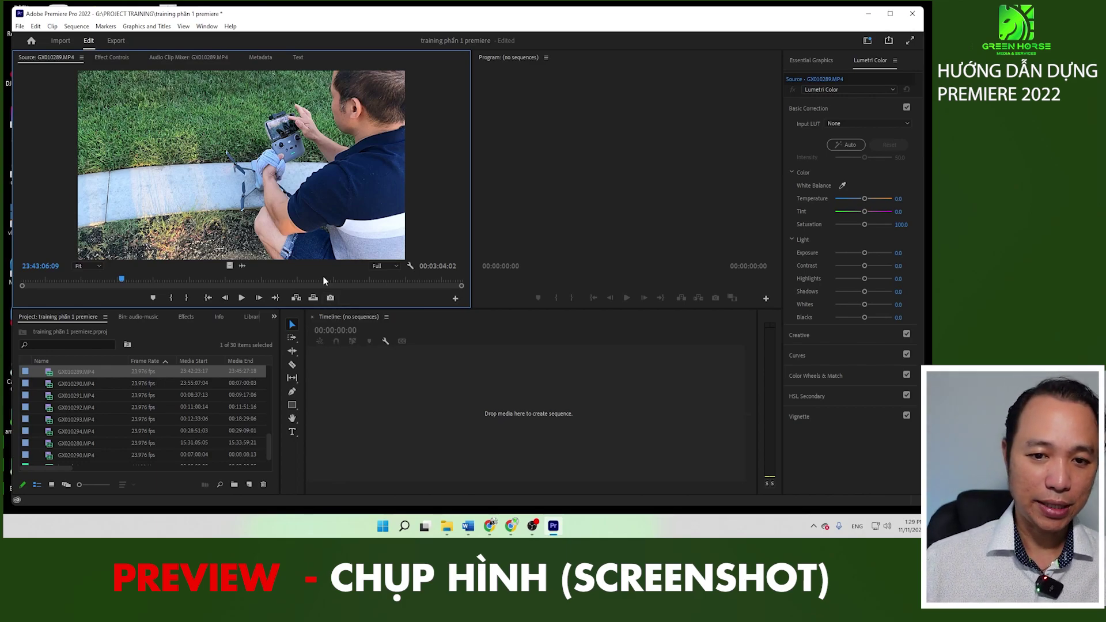
{"action": "left_click", "coordinate": [331, 298]}
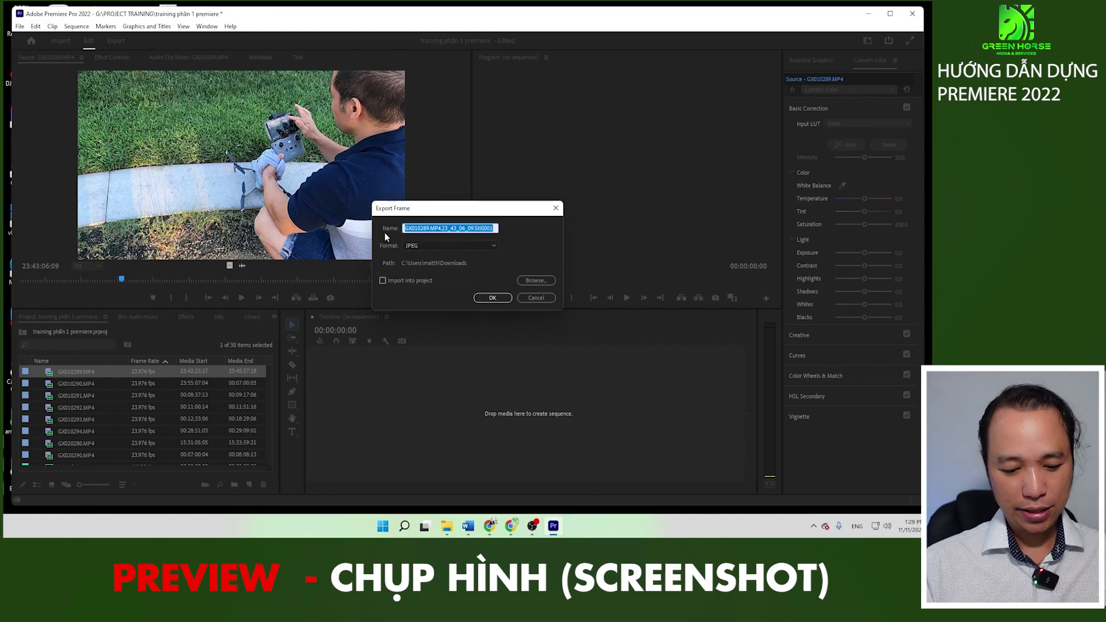
{"action": "type", "text": "thumbnail flycam"}
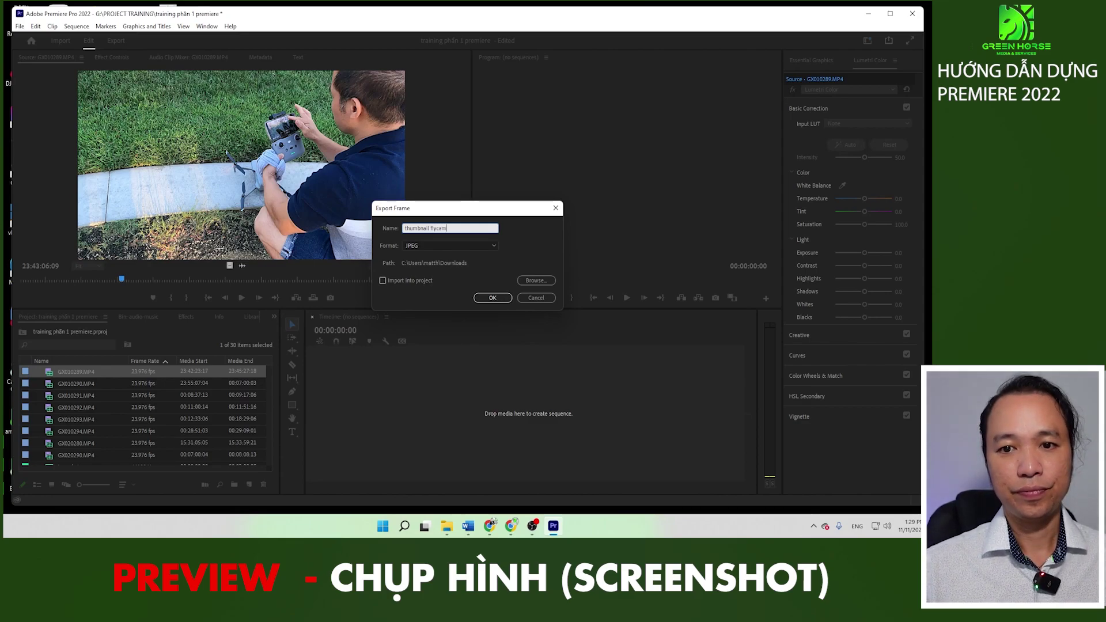
{"action": "left_click", "coordinate": [495, 298]}
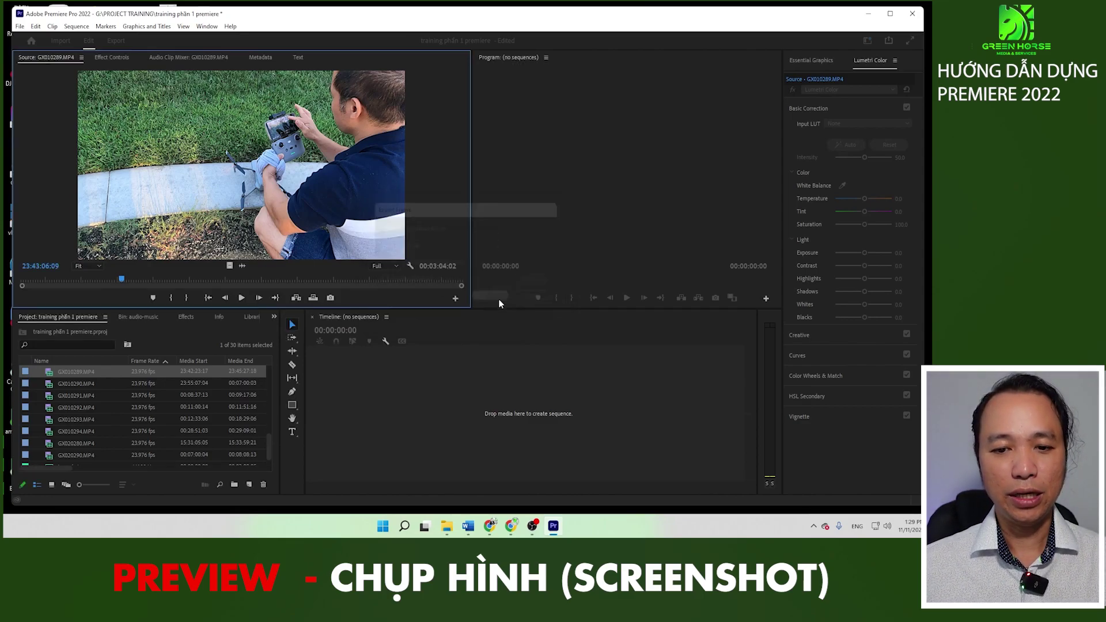
Step: Preview thumbnail flycam.jpg from Downloads in File Explorer, then return to Canva in Chrome
{"action": "left_click", "coordinate": [448, 528]}
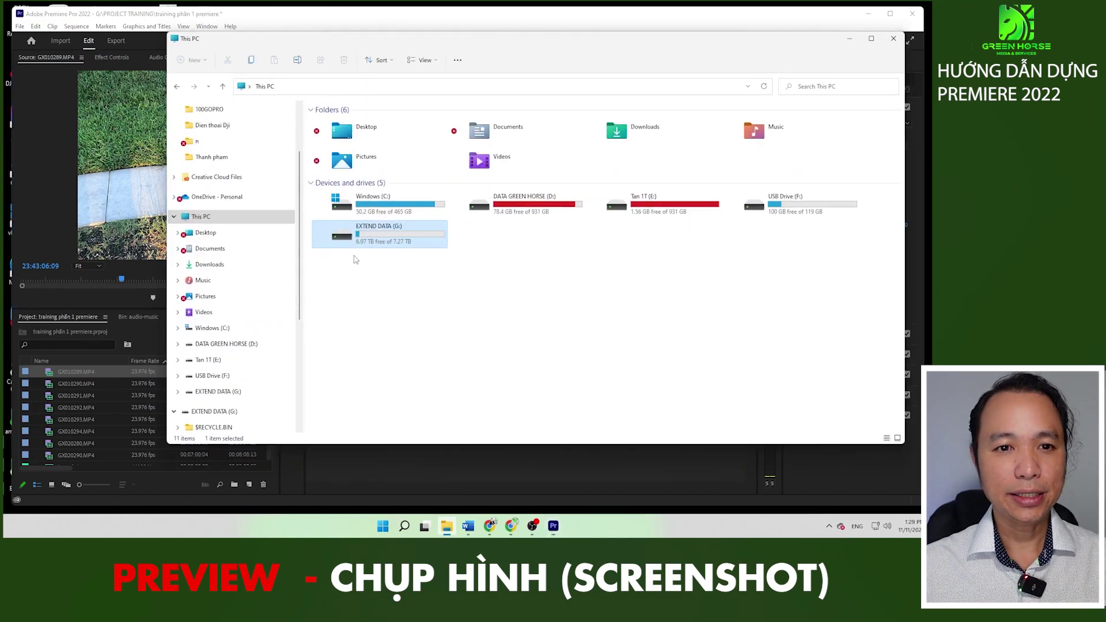
{"action": "scroll", "coordinate": [241, 140], "scroll_direction": "up", "scroll_amount": 3}
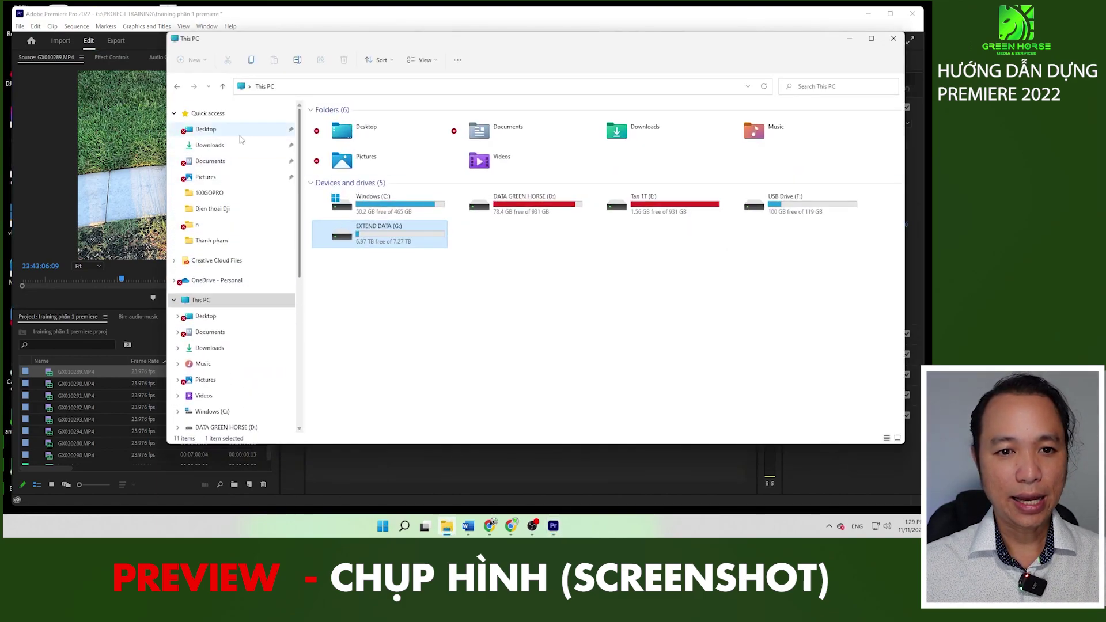
{"action": "left_click", "coordinate": [219, 145]}
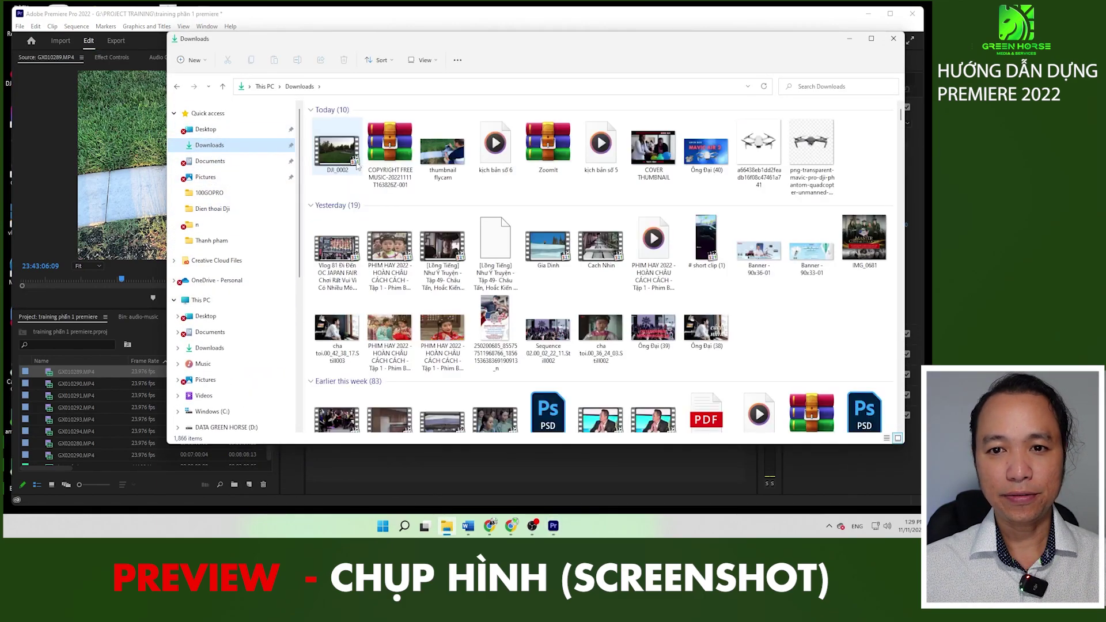
{"action": "double_click", "coordinate": [450, 160]}
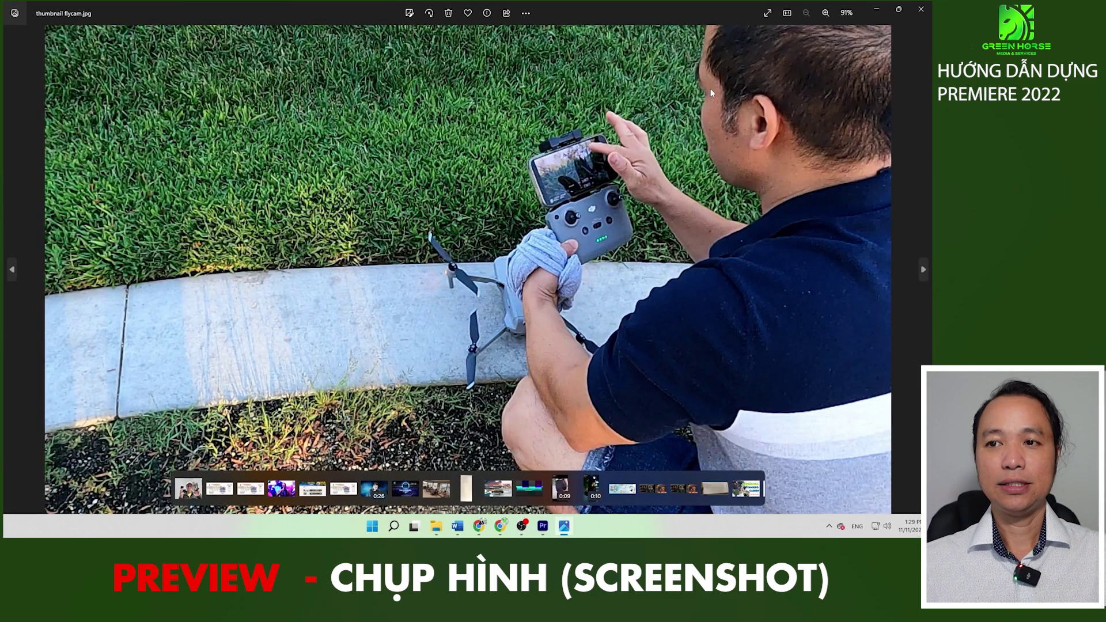
{"action": "left_click", "coordinate": [926, 16]}
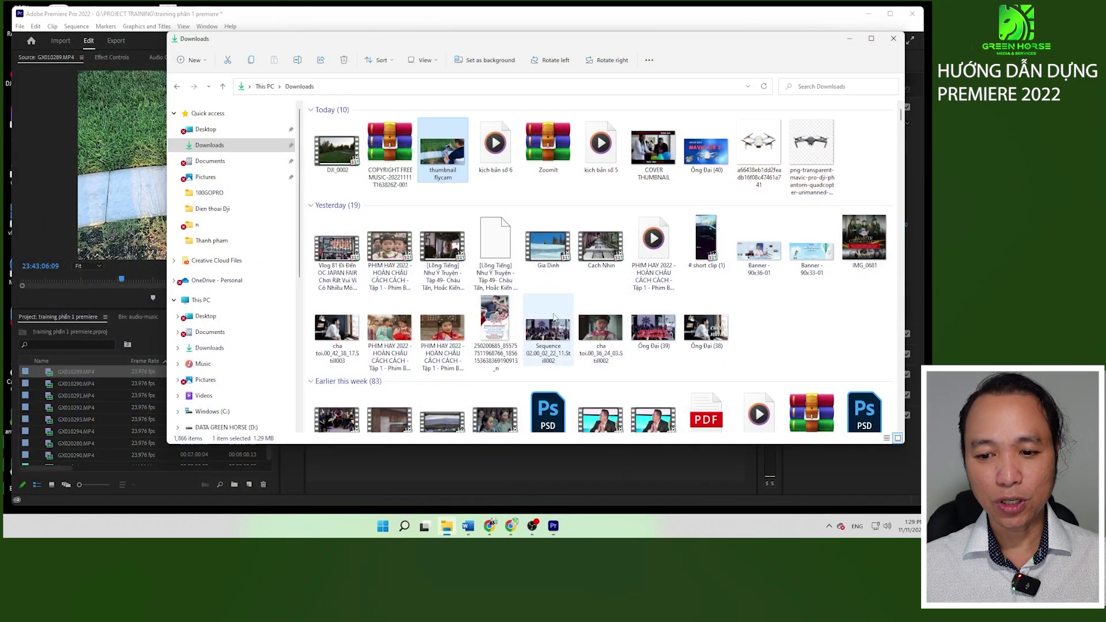
{"action": "left_click", "coordinate": [513, 528]}
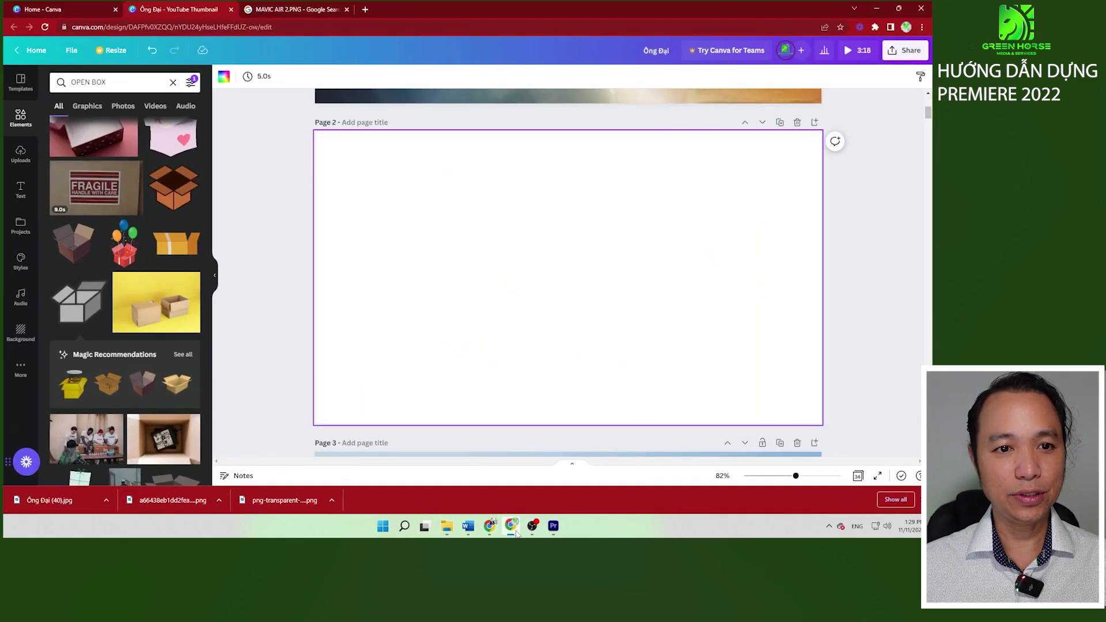
Step: Clear the OPEN BOX search and reopen the Thiên Đàng hay Địa ngục design from Canva home
{"action": "left_click", "coordinate": [173, 82]}
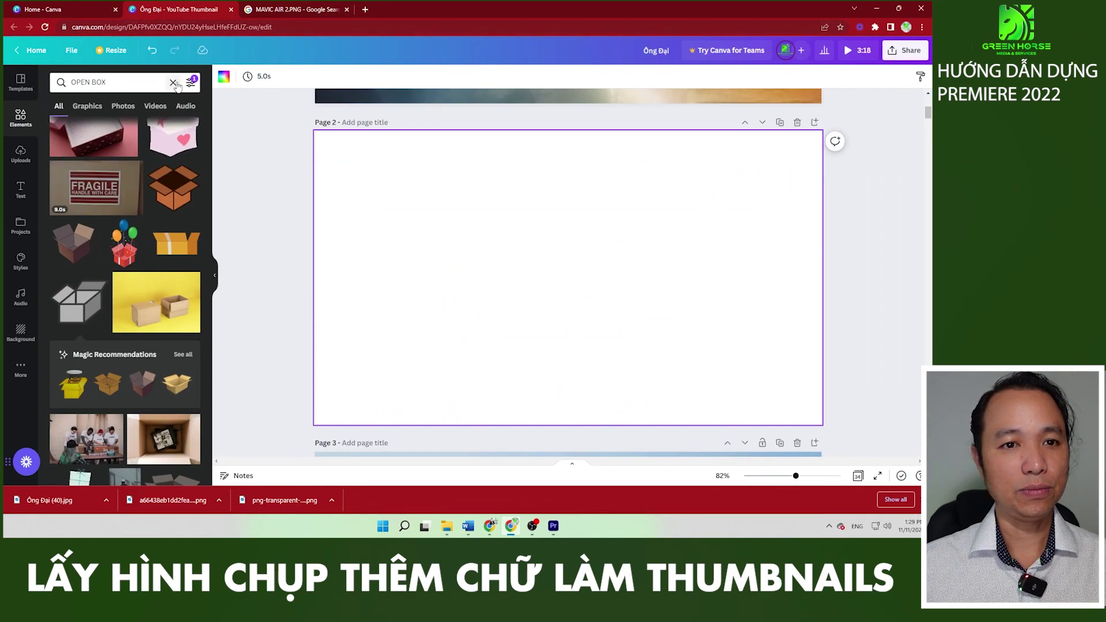
{"action": "left_click", "coordinate": [26, 88]}
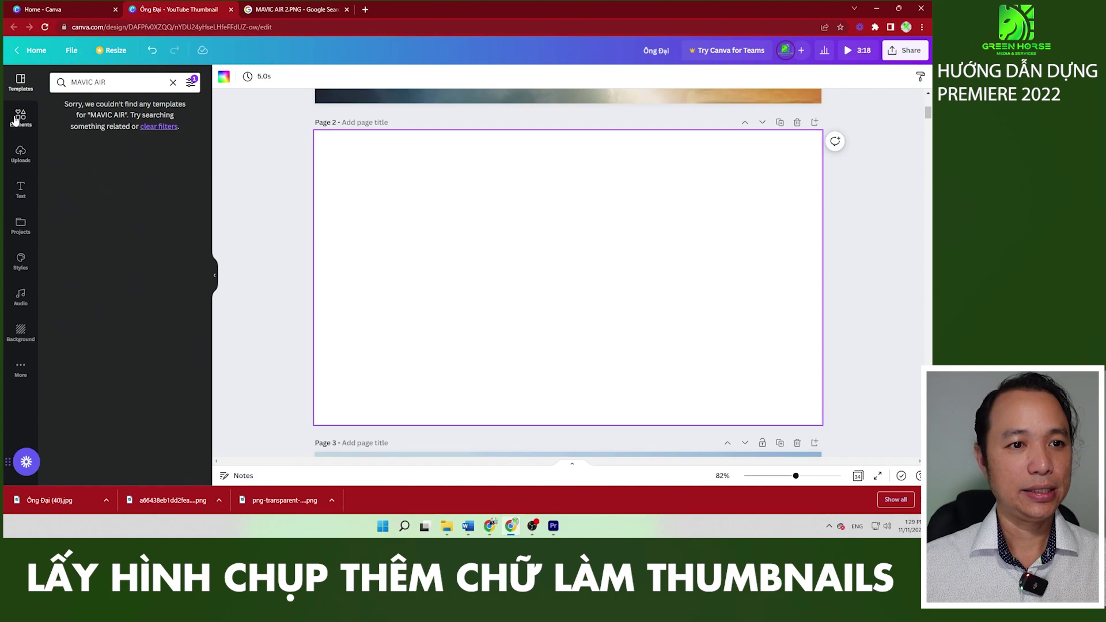
{"action": "left_click", "coordinate": [48, 58]}
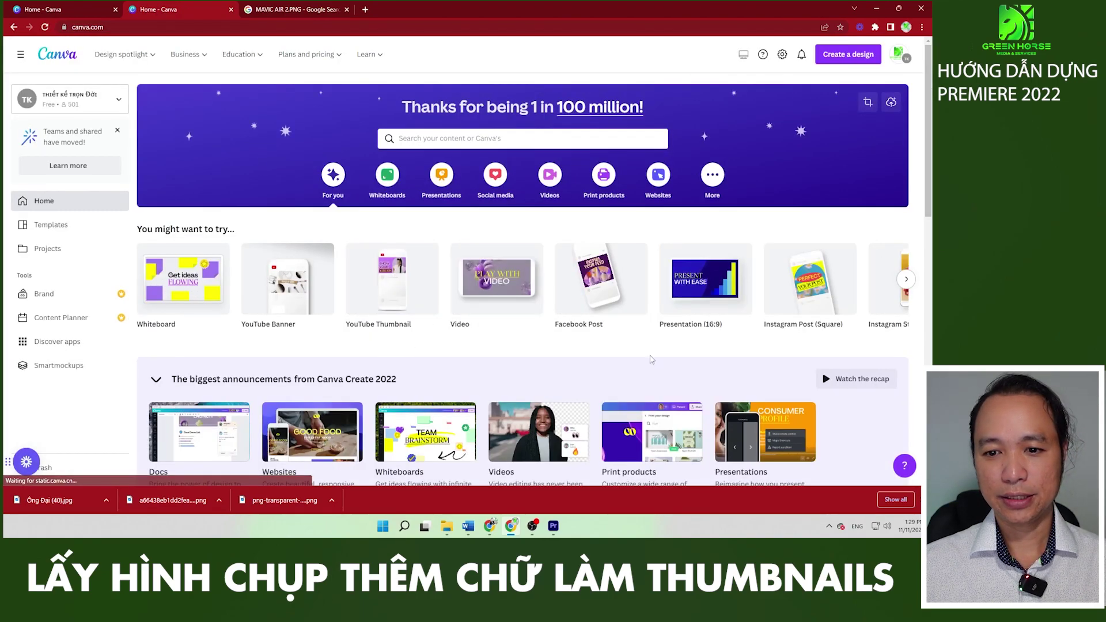
{"action": "scroll", "coordinate": [407, 349], "scroll_direction": "down", "scroll_amount": 3}
{"action": "scroll", "coordinate": [454, 347], "scroll_direction": "down", "scroll_amount": 2}
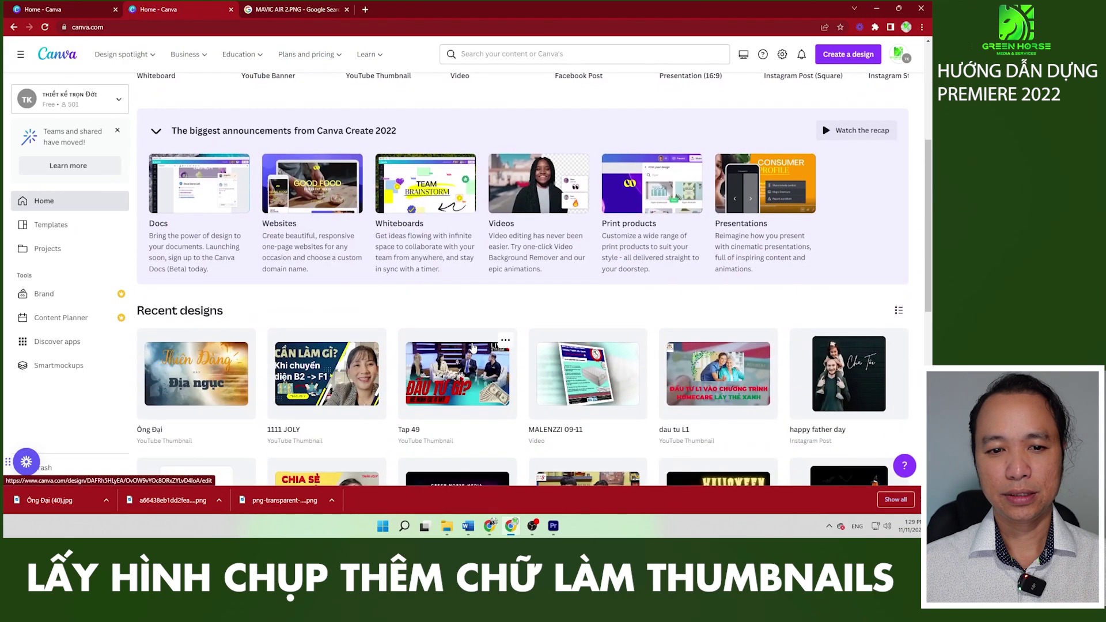
{"action": "scroll", "coordinate": [454, 347], "scroll_direction": "down", "scroll_amount": 1}
{"action": "left_click", "coordinate": [586, 190]}
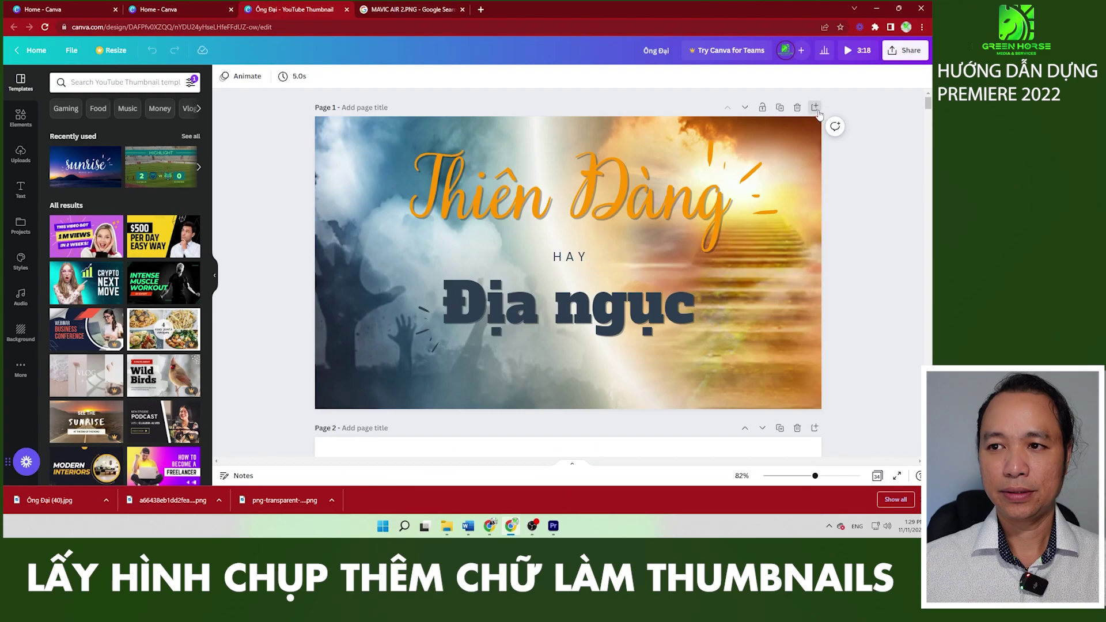
Step: Add a blank Page 2 and start uploading a file from the computer
{"action": "left_click", "coordinate": [815, 109]}
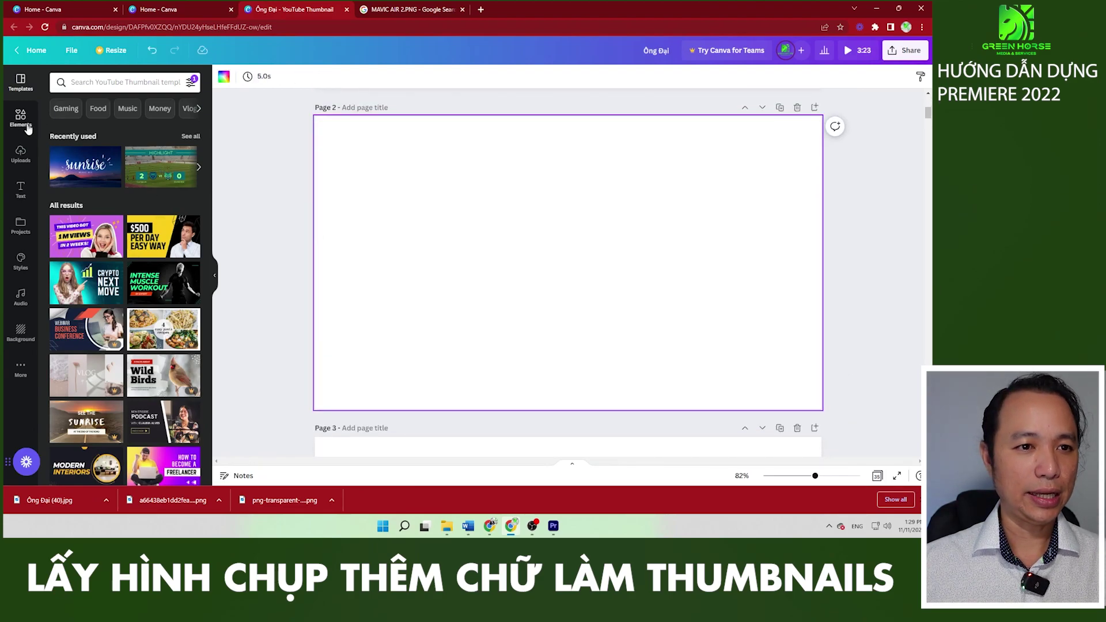
{"action": "left_click", "coordinate": [22, 149]}
{"action": "left_click", "coordinate": [115, 107]}
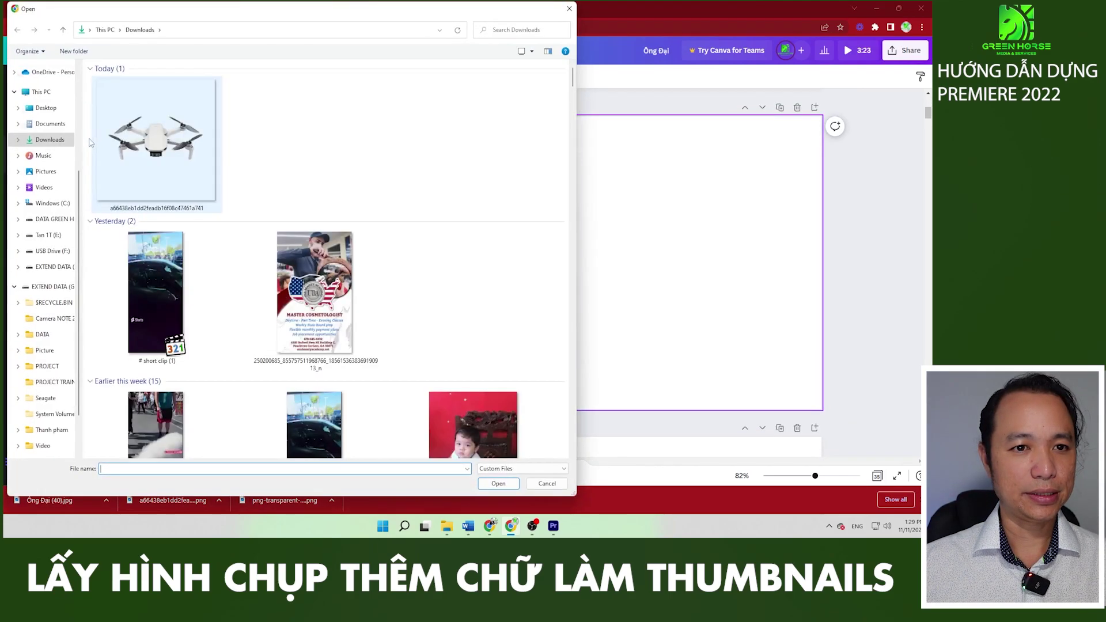
Step: Upload thumbnail flycam and drag the drone photo so it fills Page 2
{"action": "double_click", "coordinate": [170, 162]}
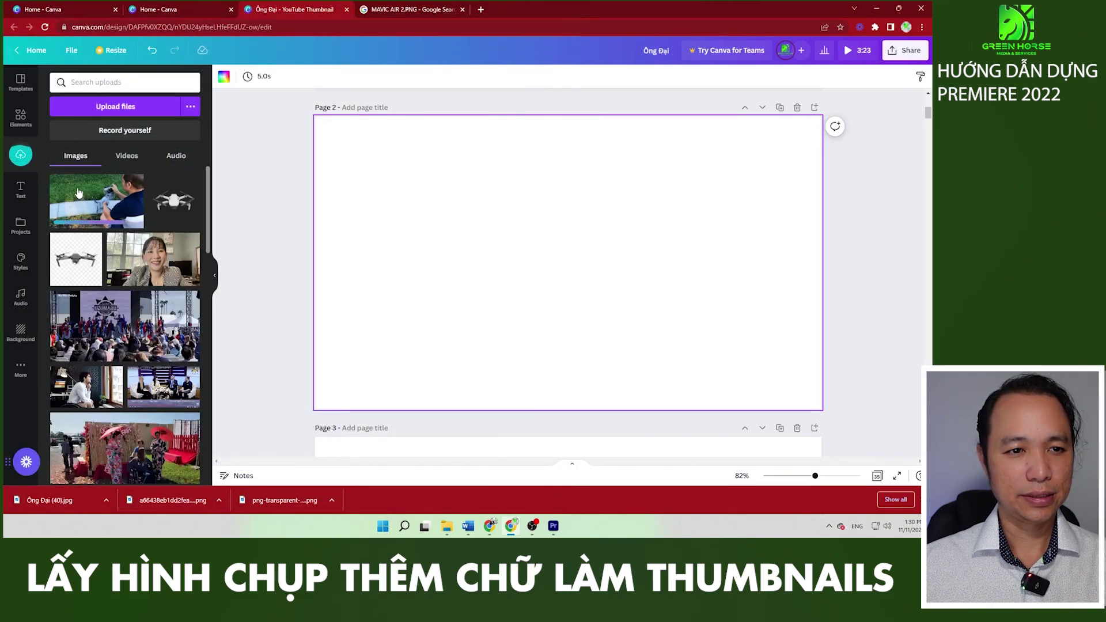
{"action": "left_click_drag", "start_coordinate": [79, 192], "coordinate": [357, 149]}
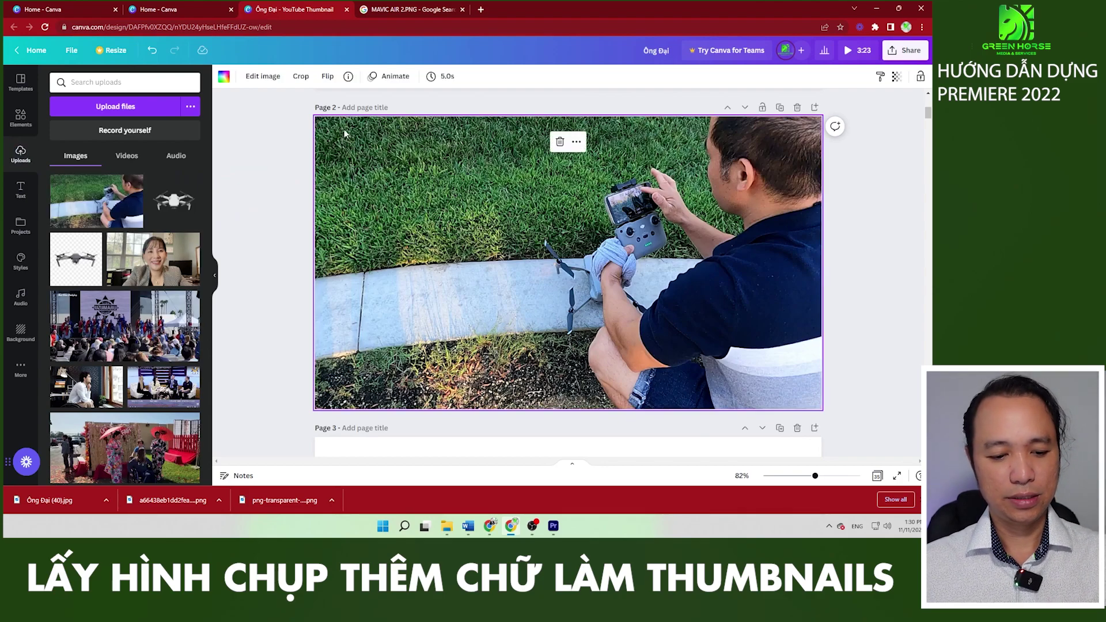
{"action": "left_click", "coordinate": [20, 189]}
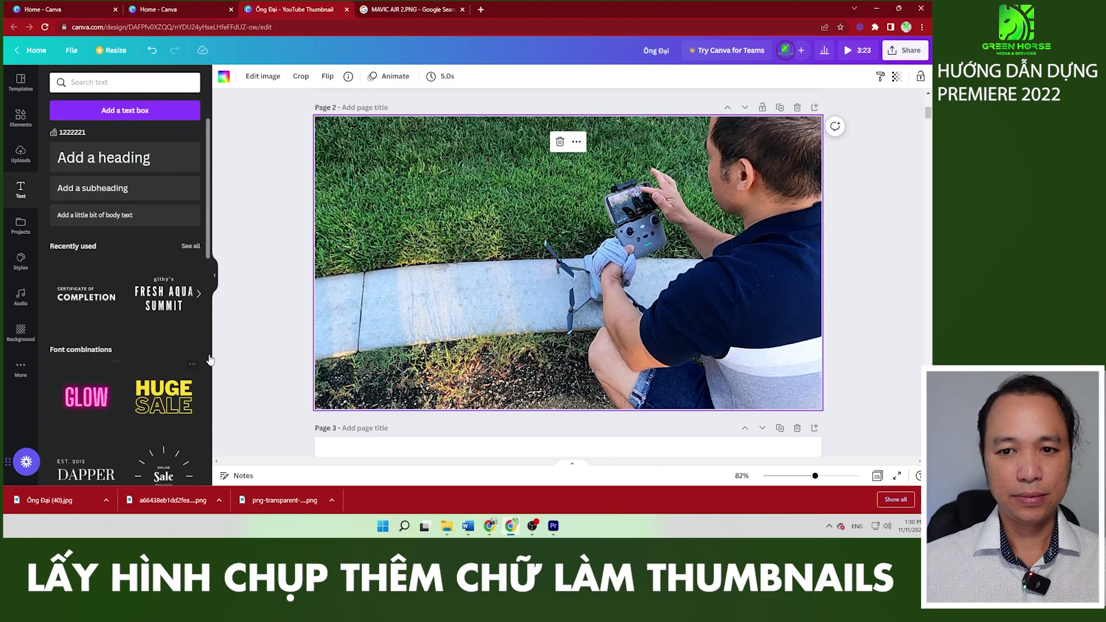
Step: Add the GLOW text style and retype it as OPEN BOX MAVIC AIR 2 on separate lines
{"action": "left_click", "coordinate": [86, 396]}
{"action": "left_click_drag", "start_coordinate": [514, 265], "coordinate": [468, 239]}
{"action": "double_click", "coordinate": [468, 240]}
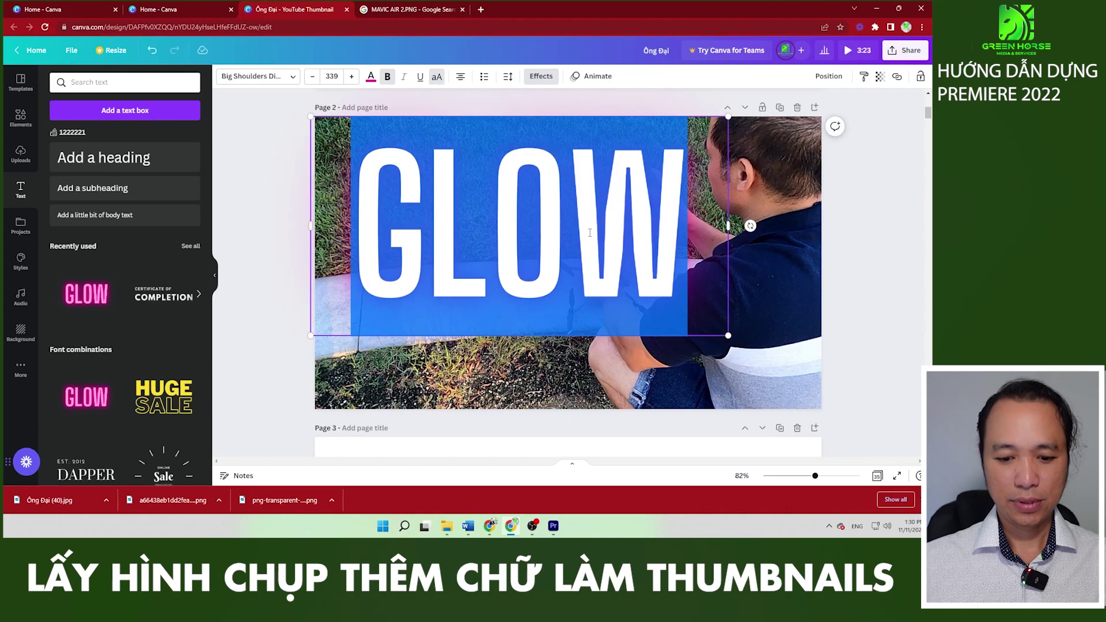
{"action": "type", "text": "OPEN"}
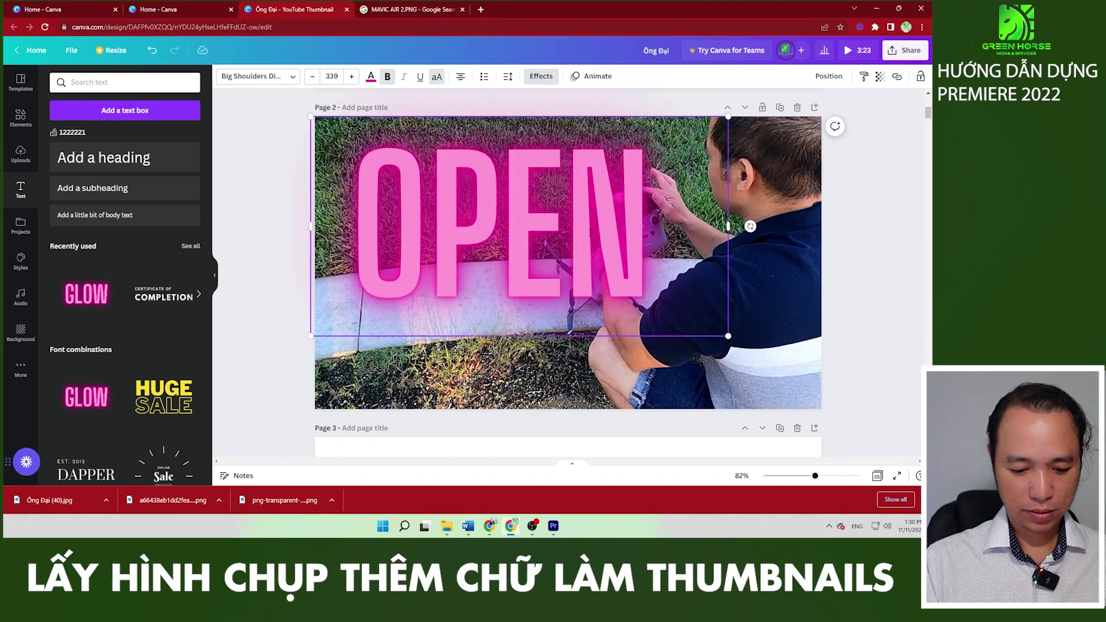
{"action": "key", "text": "Return"}
{"action": "type", "text": "BOX "}
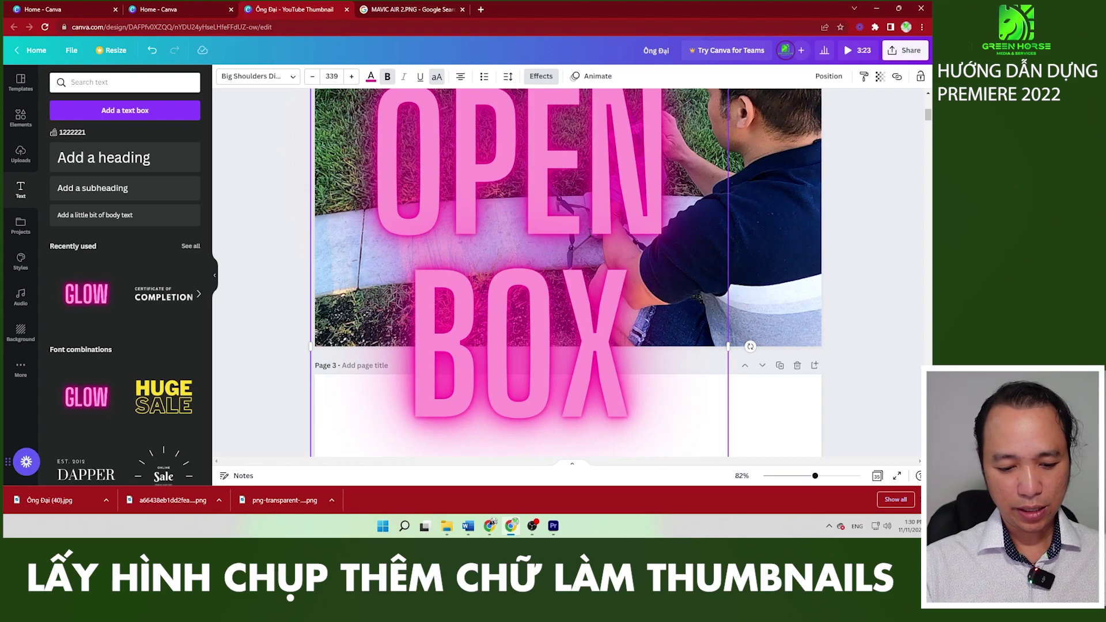
{"action": "type", "text": "MA"}
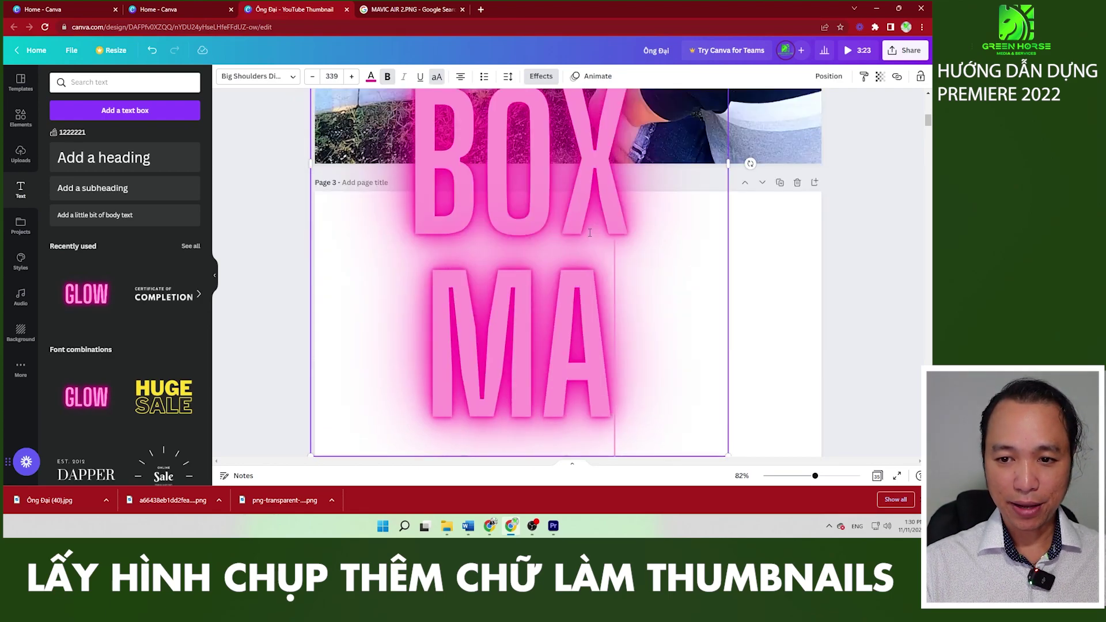
{"action": "type", "text": "C"}
{"action": "key", "text": "BackSpace"}
{"action": "type", "text": "VIC"}
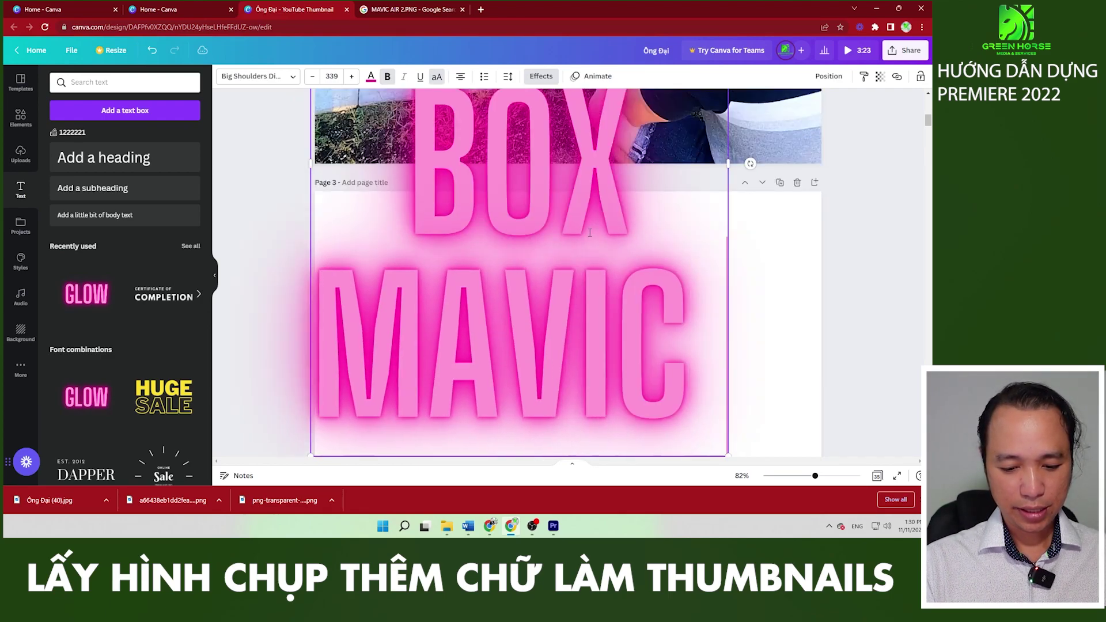
{"action": "key", "text": "Return"}
{"action": "type", "text": "AO"}
{"action": "key", "text": "BackSpace"}
{"action": "type", "text": "IR"}
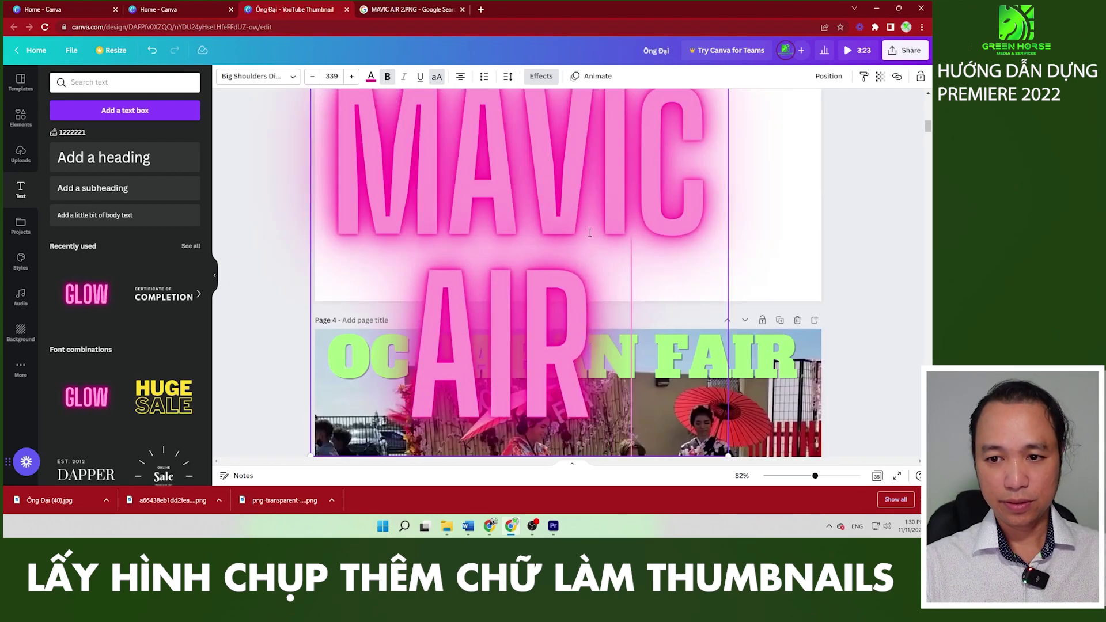
{"action": "type", "text": " 2"}
Step: Set the title's font size to 100
{"action": "key", "text": "ctrl+a"}
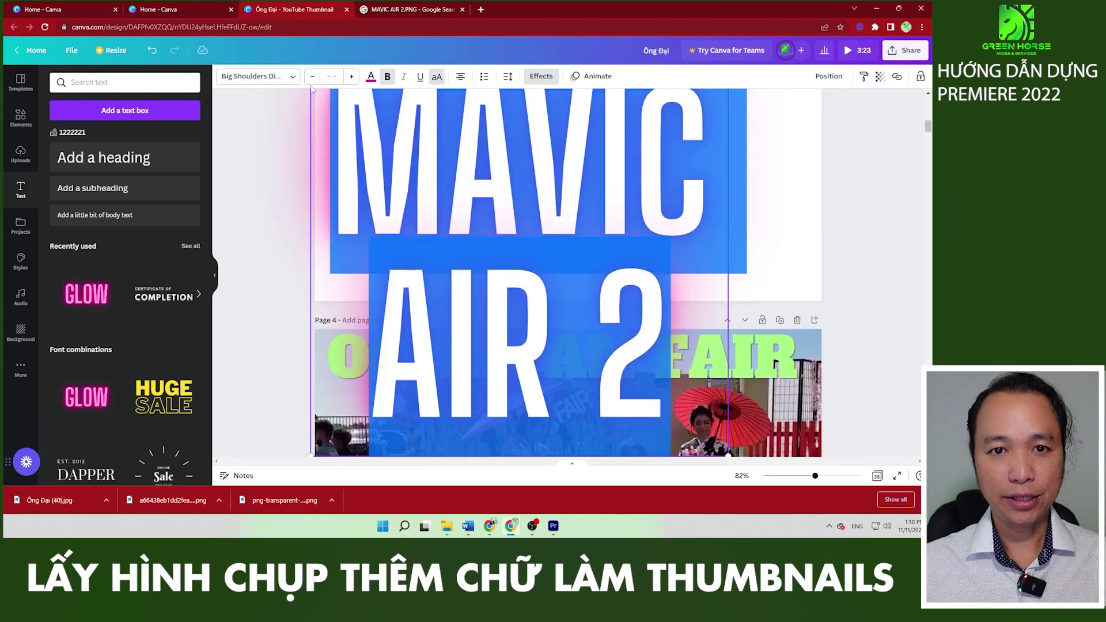
{"action": "left_click", "coordinate": [312, 76]}
{"action": "left_click", "coordinate": [313, 77]}
{"action": "left_click", "coordinate": [312, 76]}
{"action": "left_click", "coordinate": [312, 76]}
{"action": "left_click", "coordinate": [313, 76]}
{"action": "left_click", "coordinate": [312, 77]}
{"action": "left_click", "coordinate": [330, 77]}
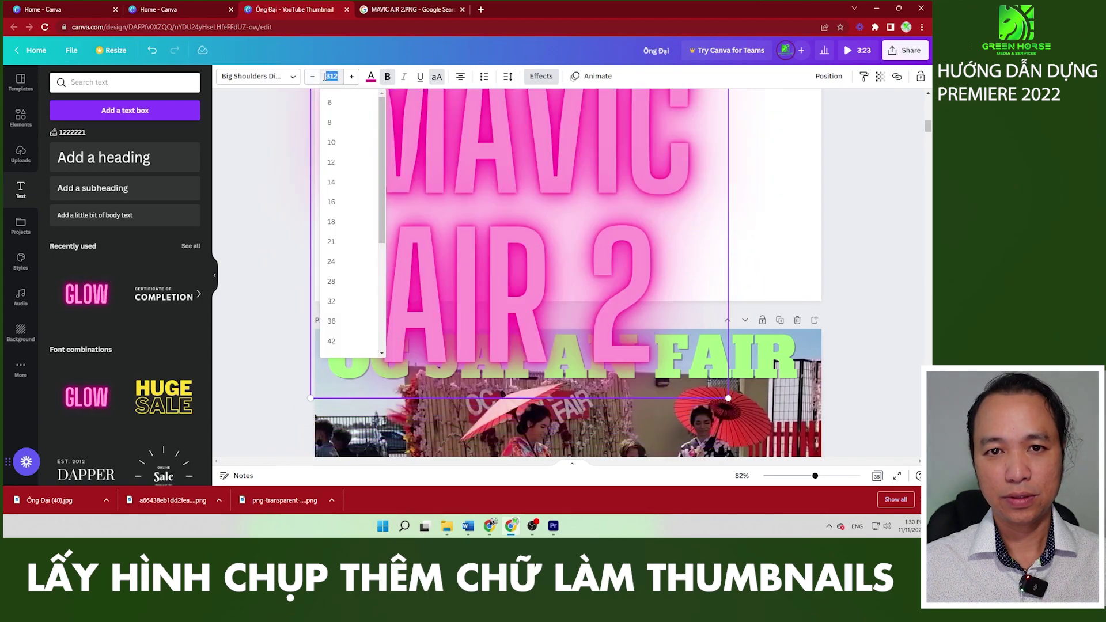
{"action": "type", "text": "0"}
{"action": "key", "text": "Return"}
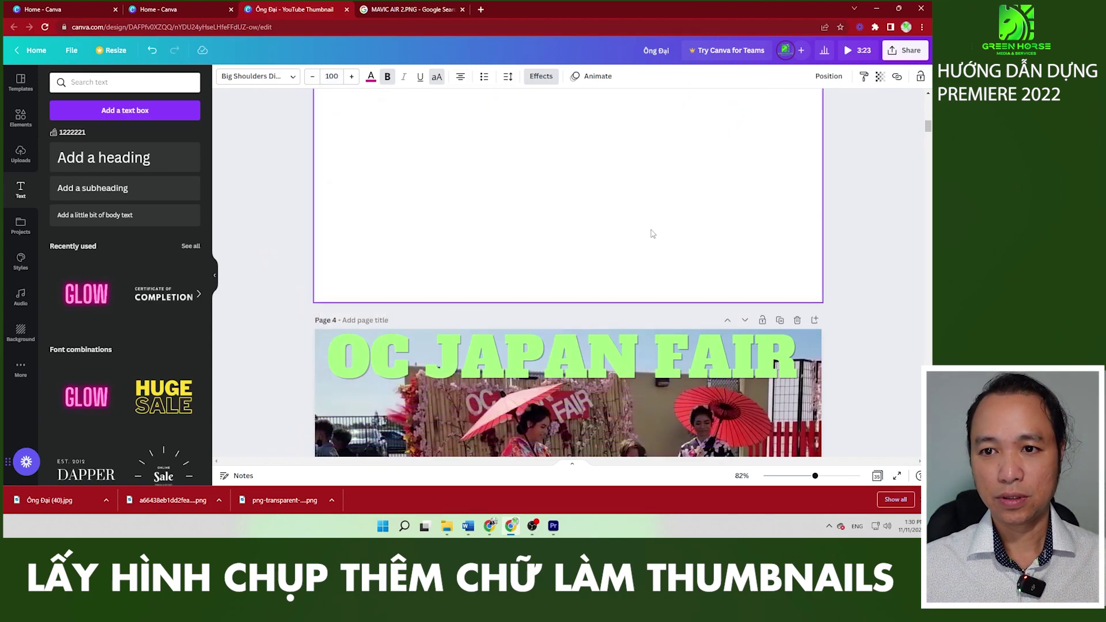
Step: Nudge the title into the upper left of the drone photo
{"action": "scroll", "coordinate": [652, 242], "scroll_direction": "up", "scroll_amount": 5}
{"action": "scroll", "coordinate": [653, 229], "scroll_direction": "up", "scroll_amount": 4}
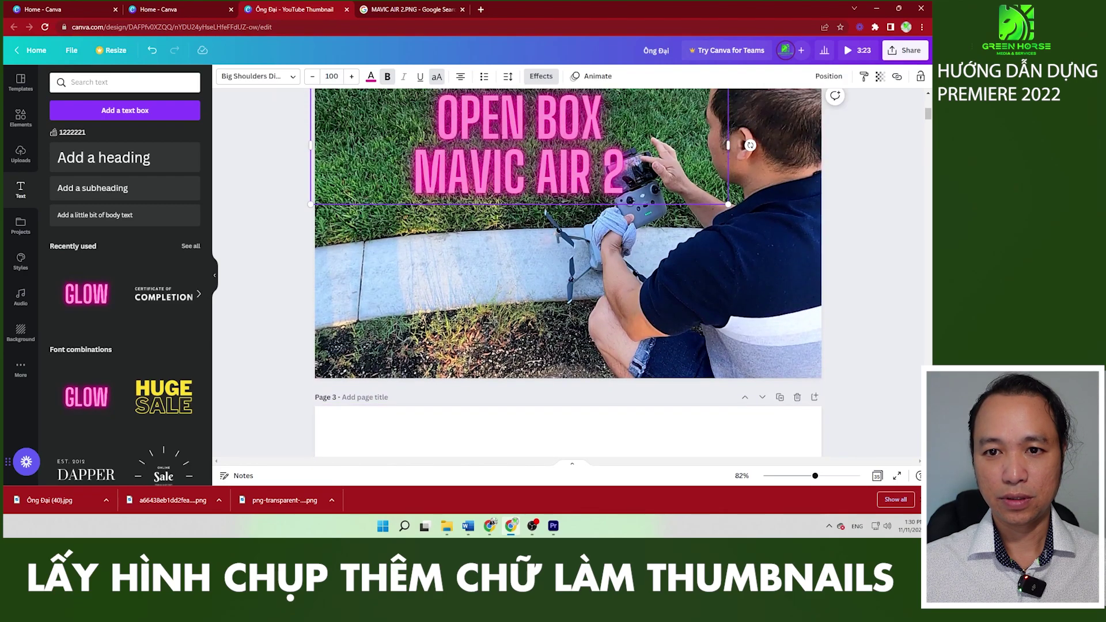
{"action": "left_click", "coordinate": [420, 247]}
{"action": "scroll", "coordinate": [507, 349], "scroll_direction": "up", "scroll_amount": 5}
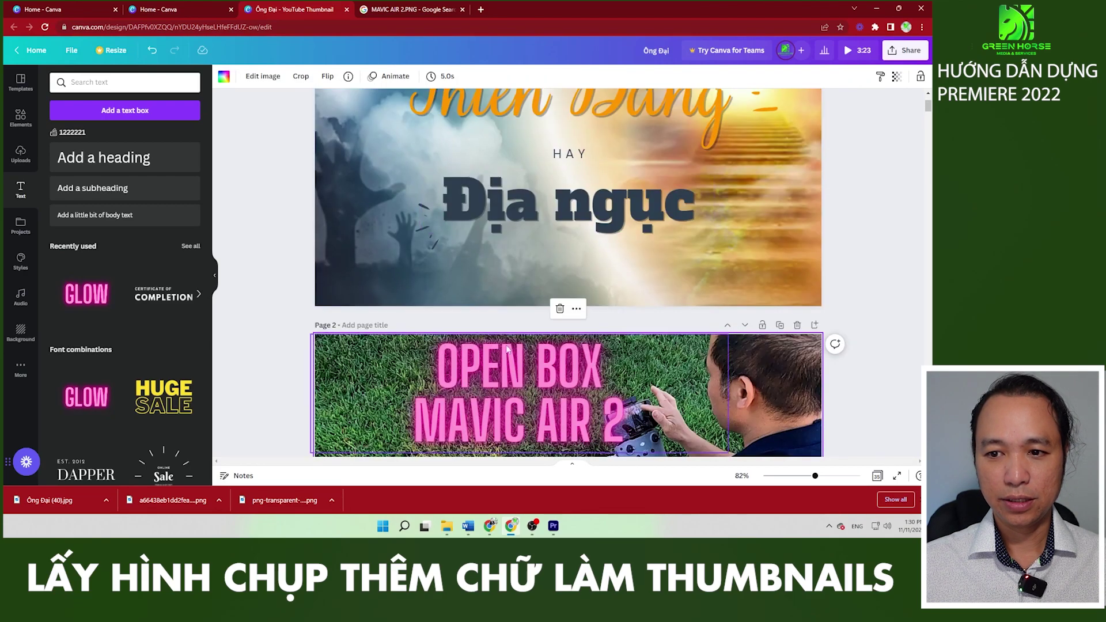
{"action": "scroll", "coordinate": [507, 349], "scroll_direction": "down", "scroll_amount": 3}
{"action": "left_click_drag", "start_coordinate": [717, 313], "coordinate": [664, 322]}
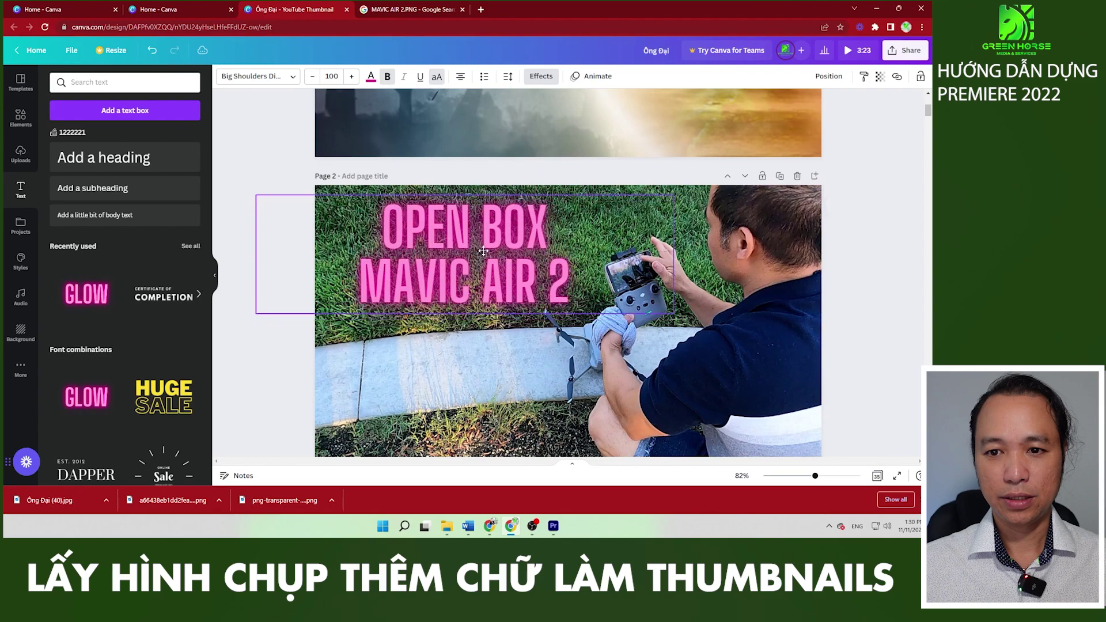
{"action": "left_click", "coordinate": [664, 321]}
{"action": "scroll", "coordinate": [664, 321], "scroll_direction": "down", "scroll_amount": 2}
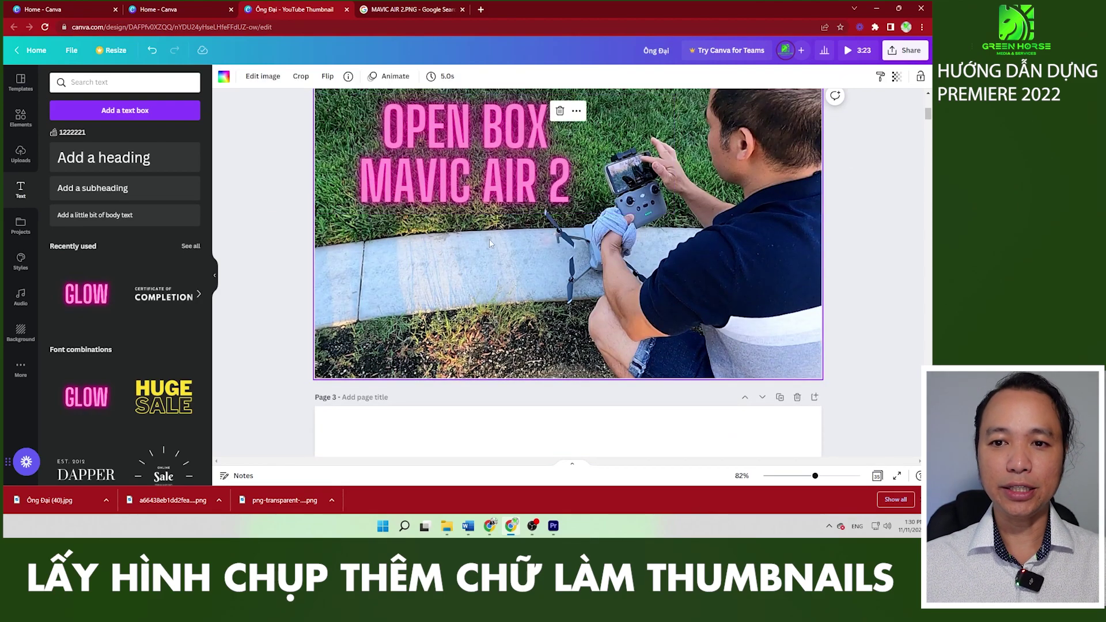
{"action": "mouse_move", "coordinate": [482, 177]}
{"action": "left_mouse_down"}
{"action": "mouse_move", "coordinate": [475, 168]}
{"action": "mouse_move", "coordinate": [464, 183]}
{"action": "left_mouse_up"}
{"action": "left_click", "coordinate": [819, 148]}
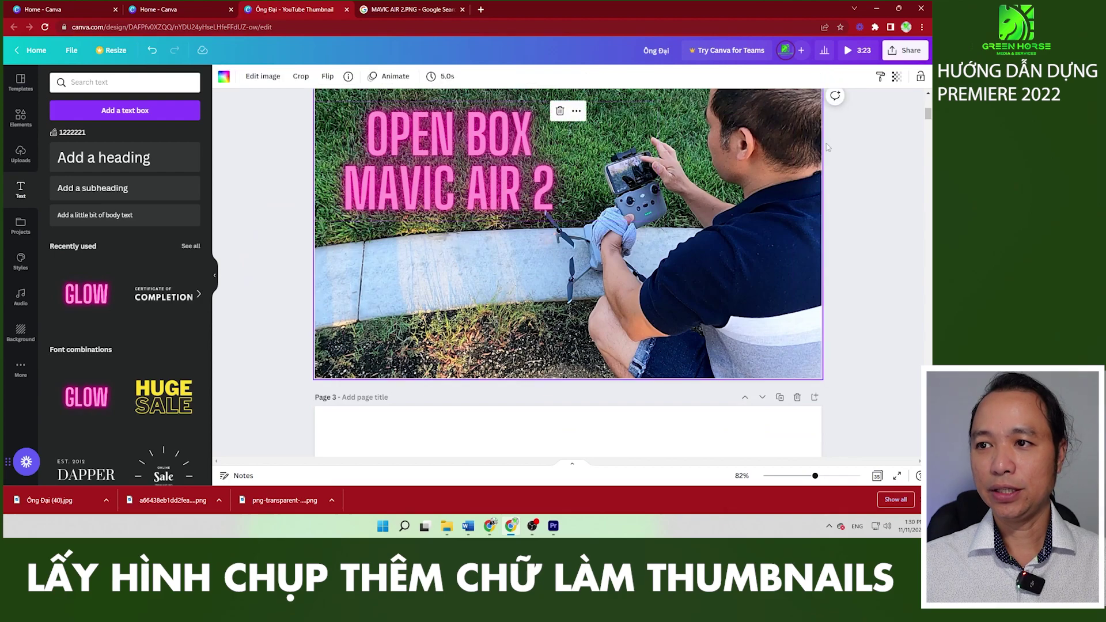
Step: Open Canva's Download panel and set the file type to JPG
{"action": "left_click", "coordinate": [911, 50]}
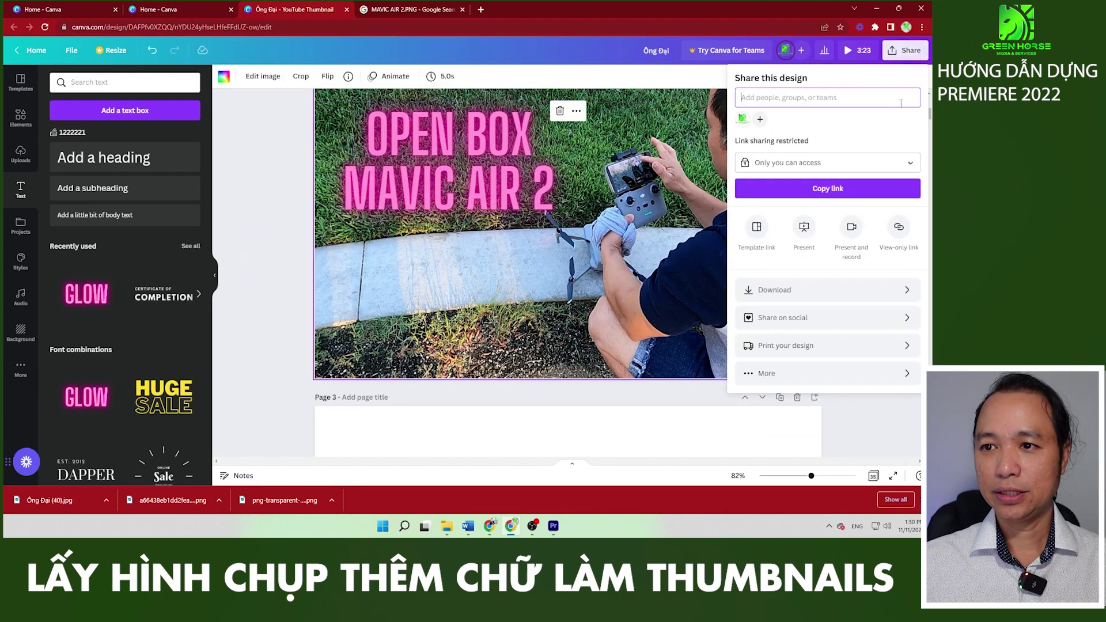
{"action": "left_click", "coordinate": [816, 290]}
{"action": "left_click", "coordinate": [784, 120]}
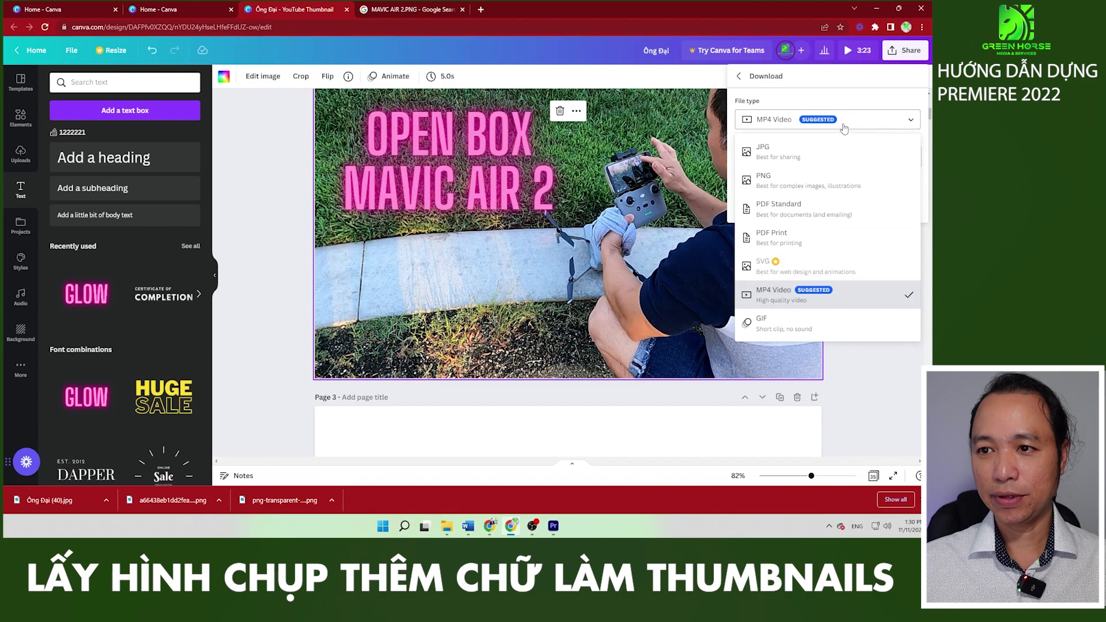
{"action": "left_click", "coordinate": [779, 154]}
Step: Download only the current Page 2 as JPG, then return to Premiere Pro
{"action": "left_click", "coordinate": [865, 236]}
{"action": "scroll", "coordinate": [866, 290], "scroll_direction": "down", "scroll_amount": 1}
{"action": "left_click", "coordinate": [905, 263]}
{"action": "left_click", "coordinate": [905, 283]}
{"action": "scroll", "coordinate": [906, 286], "scroll_direction": "up", "scroll_amount": 2}
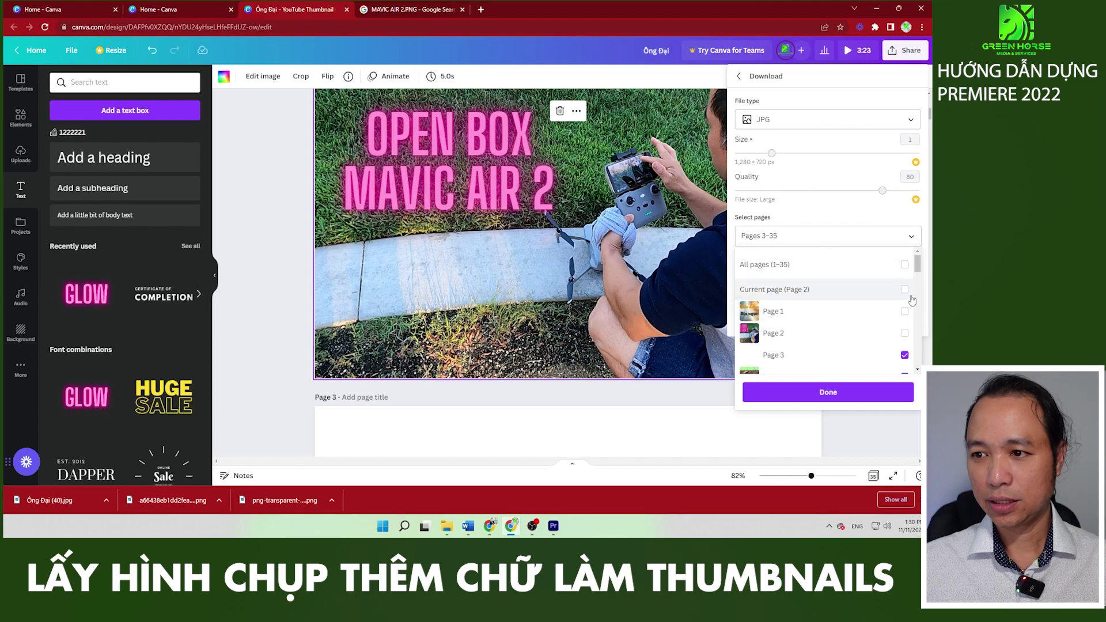
{"action": "left_click", "coordinate": [905, 265]}
{"action": "left_click", "coordinate": [905, 265]}
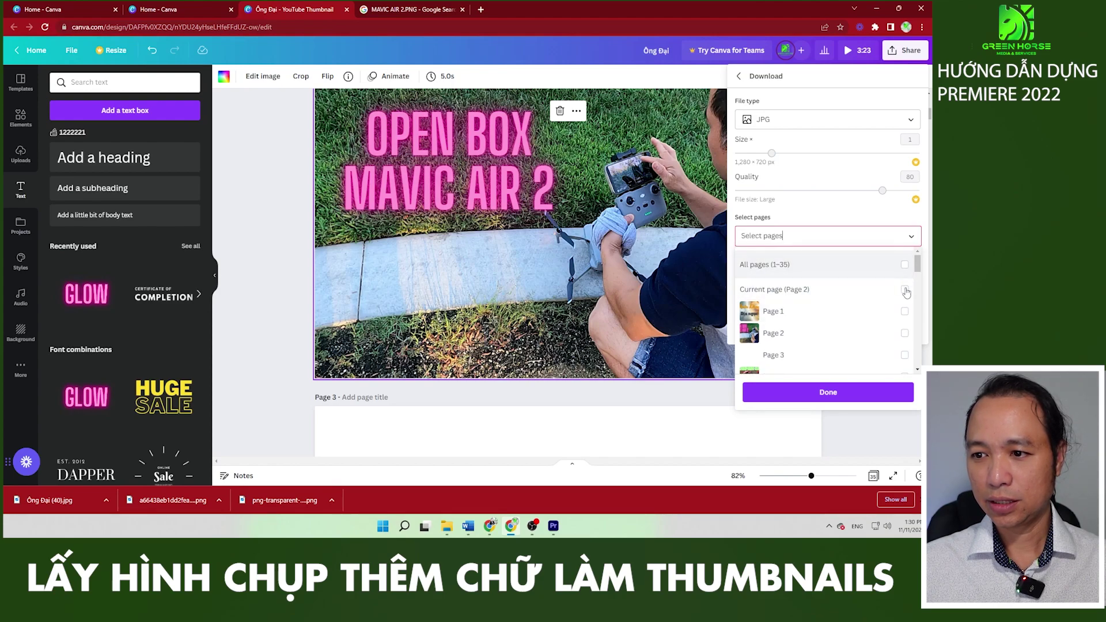
{"action": "left_click", "coordinate": [854, 392]}
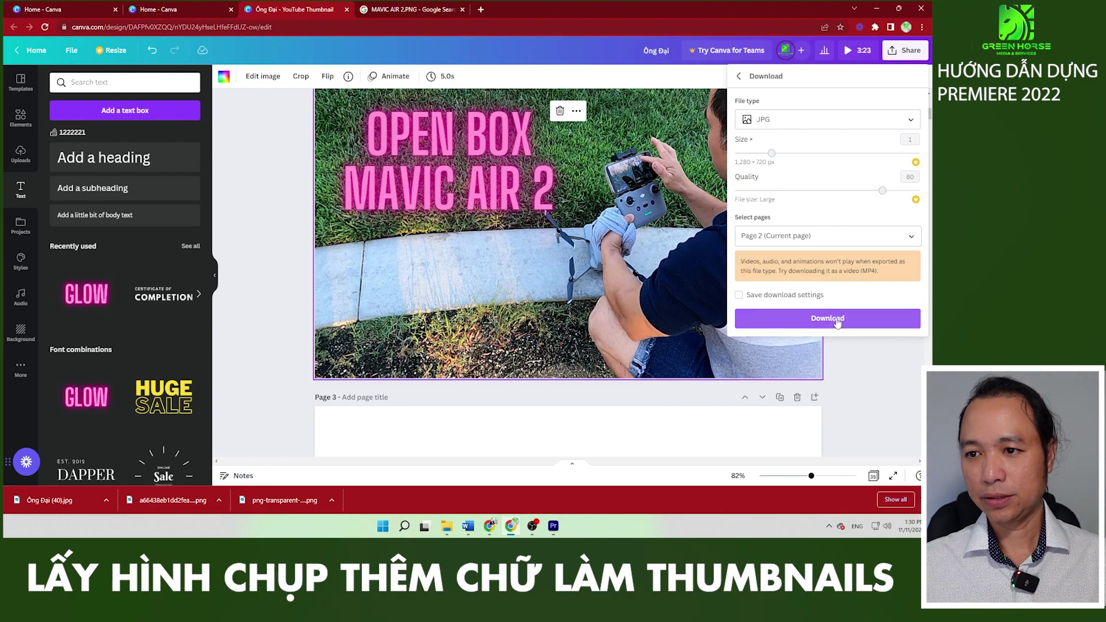
{"action": "left_click", "coordinate": [837, 319]}
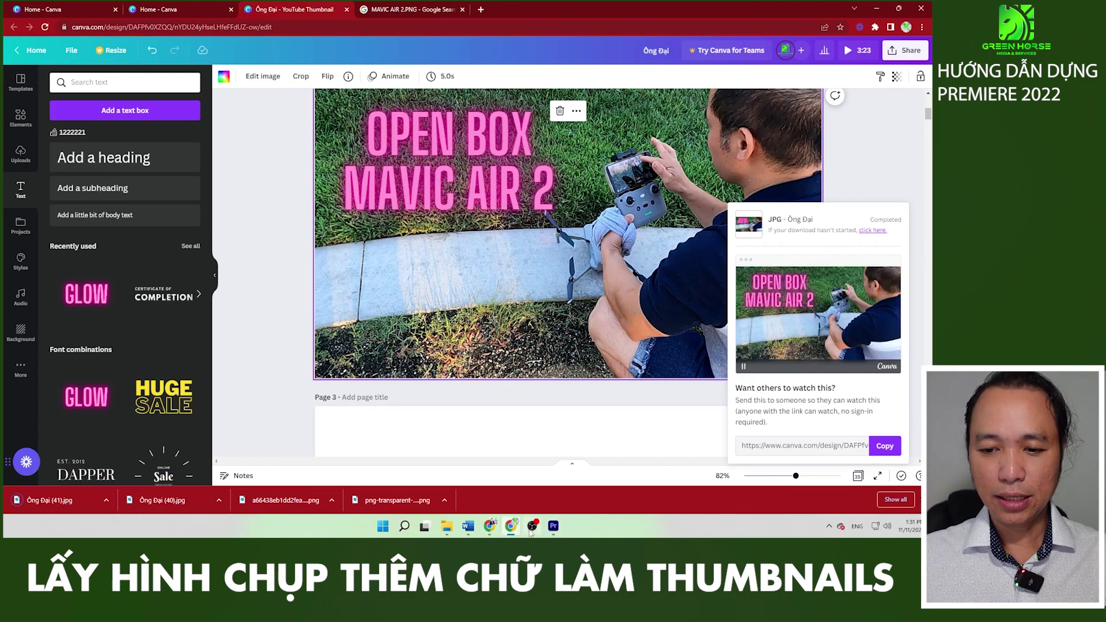
{"action": "left_click", "coordinate": [554, 526]}
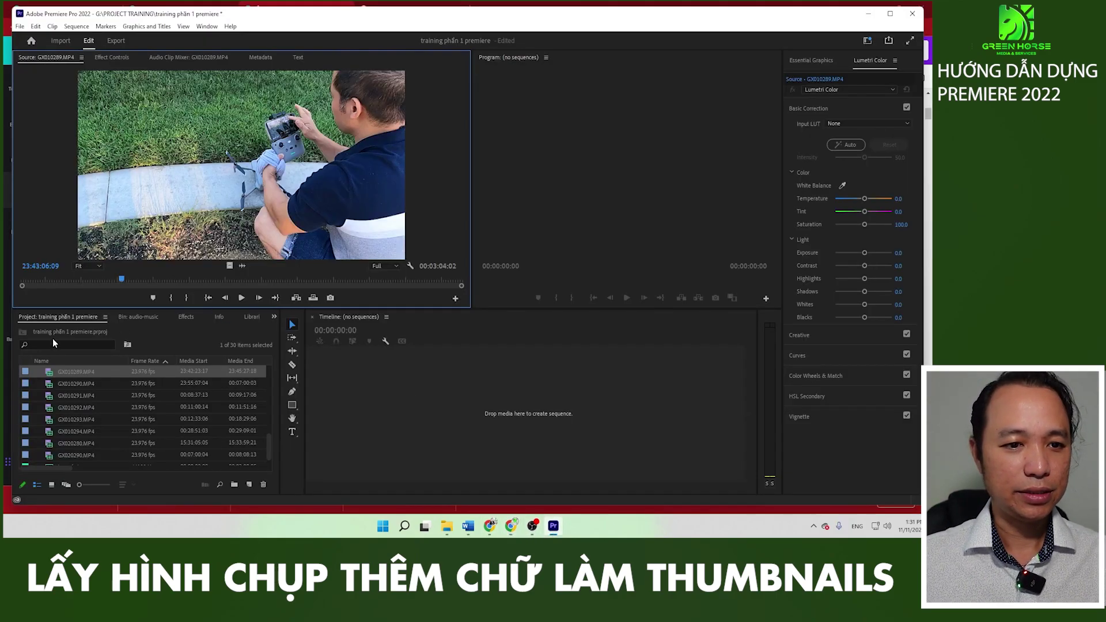
Step: Import the OPEN BOX MAVIC AIR 2 thumbnail JPG from Downloads and preview it in the Source Monitor
{"action": "key", "text": "ctrl+i"}
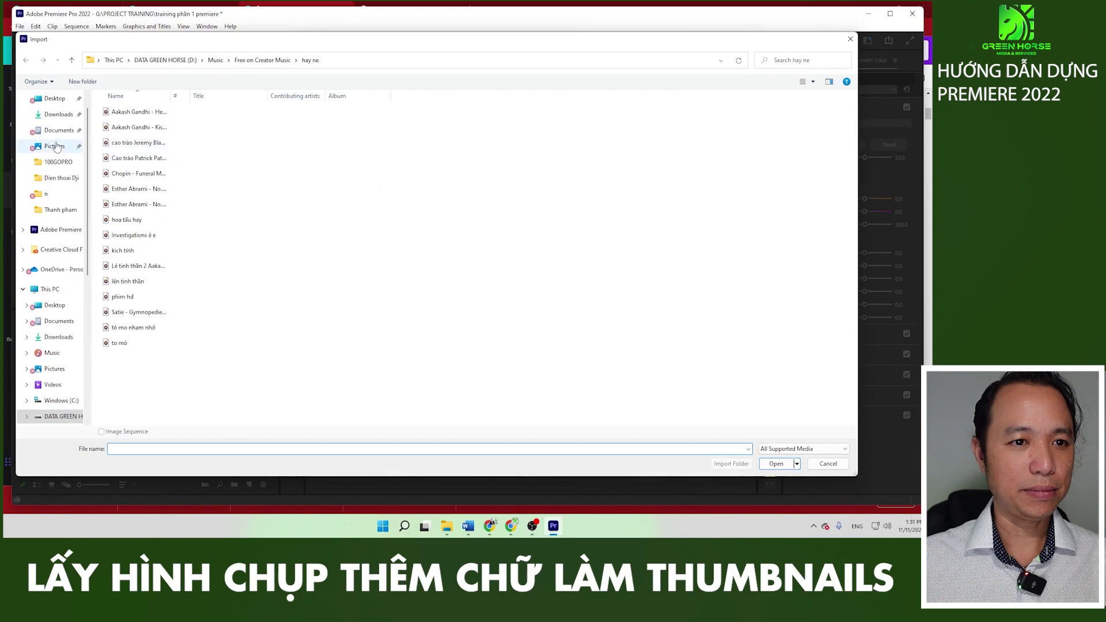
{"action": "left_click", "coordinate": [59, 115]}
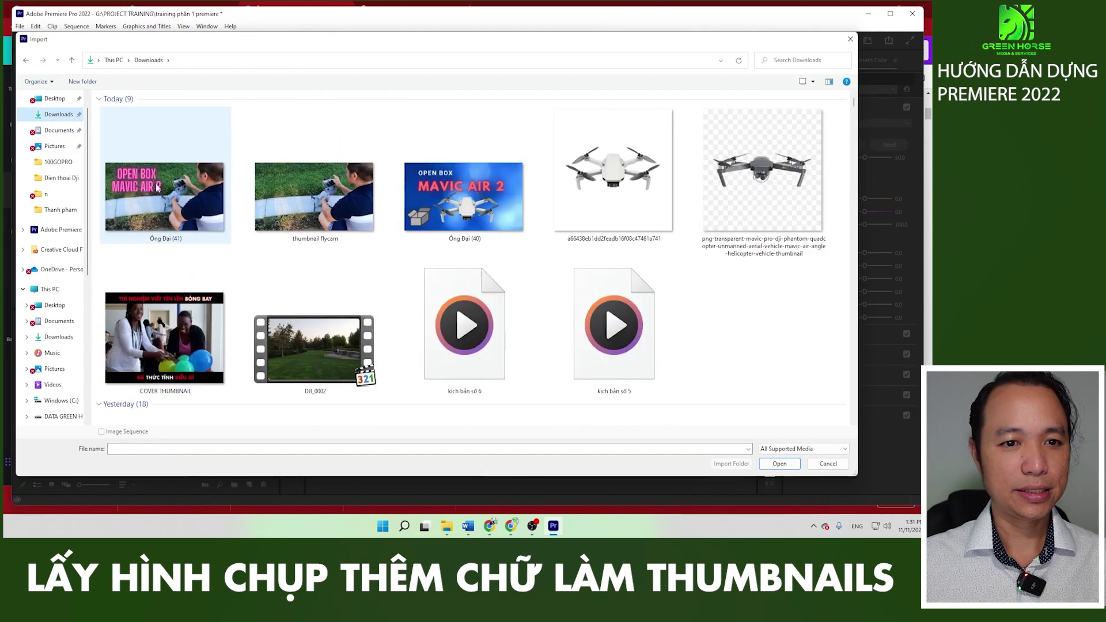
{"action": "double_click", "coordinate": [157, 187]}
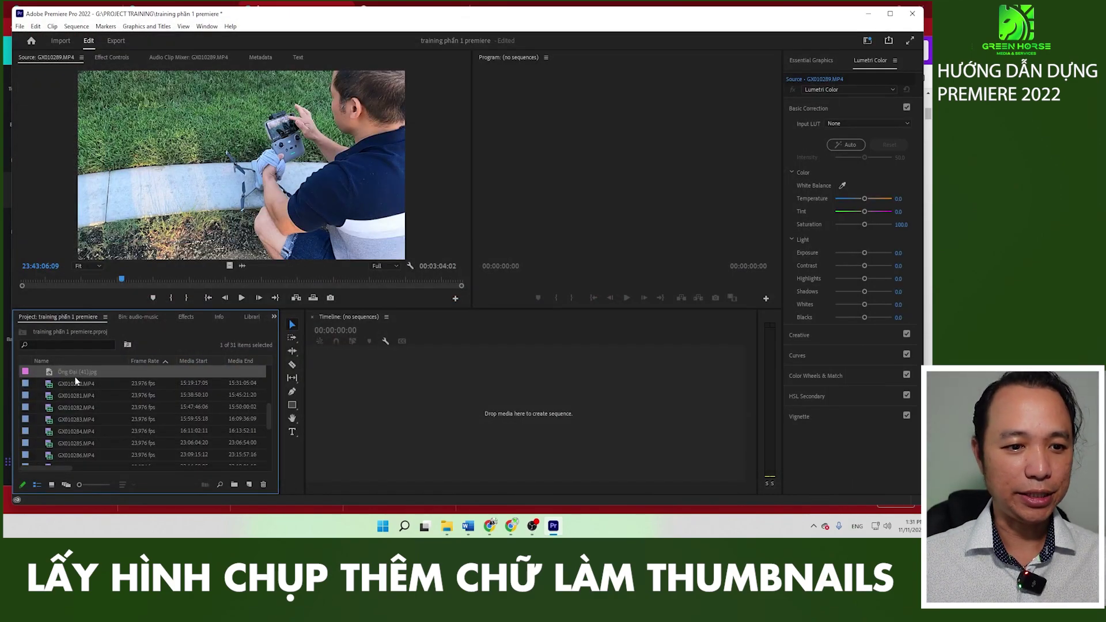
{"action": "double_click", "coordinate": [51, 373]}
{"action": "left_click_drag", "start_coordinate": [77, 278], "coordinate": [105, 279]}
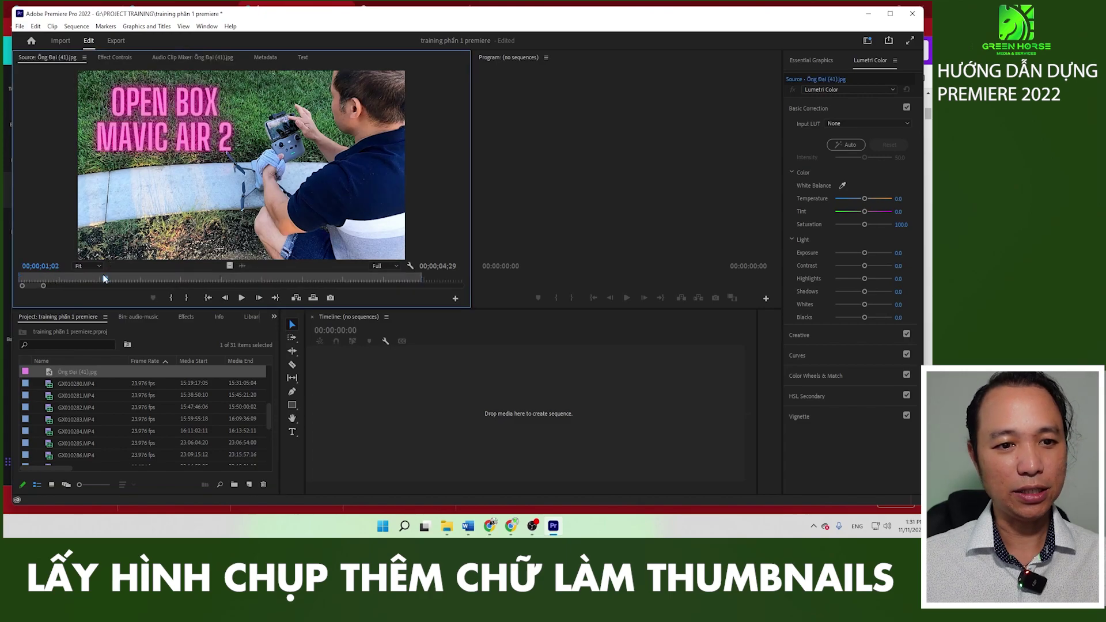
{"action": "left_click_drag", "start_coordinate": [30, 255], "coordinate": [71, 263]}
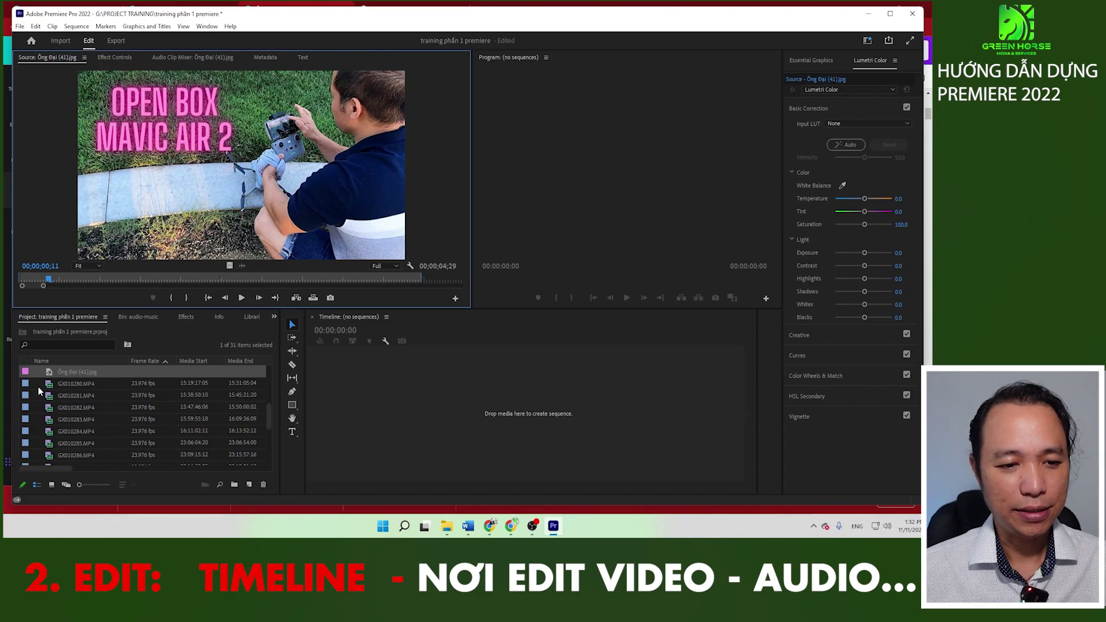
Step: Create an XDCAM EX 1080p30 (HQ) sequence named 'open box mavic air 2'
{"action": "right_click", "coordinate": [39, 387]}
{"action": "mouse_move", "coordinate": [114, 234]}
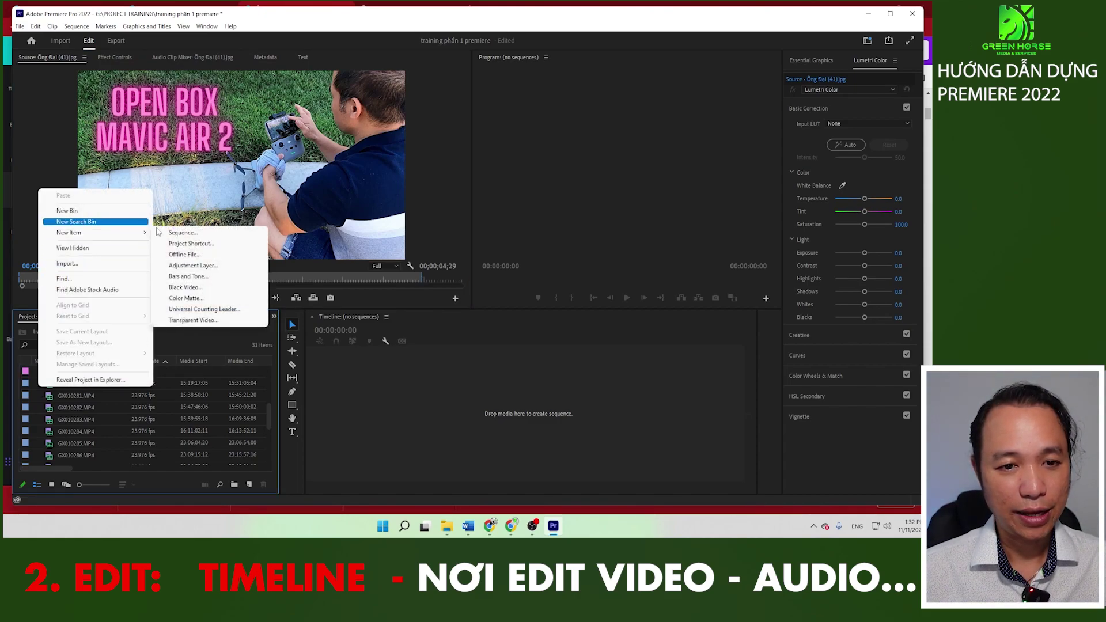
{"action": "left_click", "coordinate": [180, 234]}
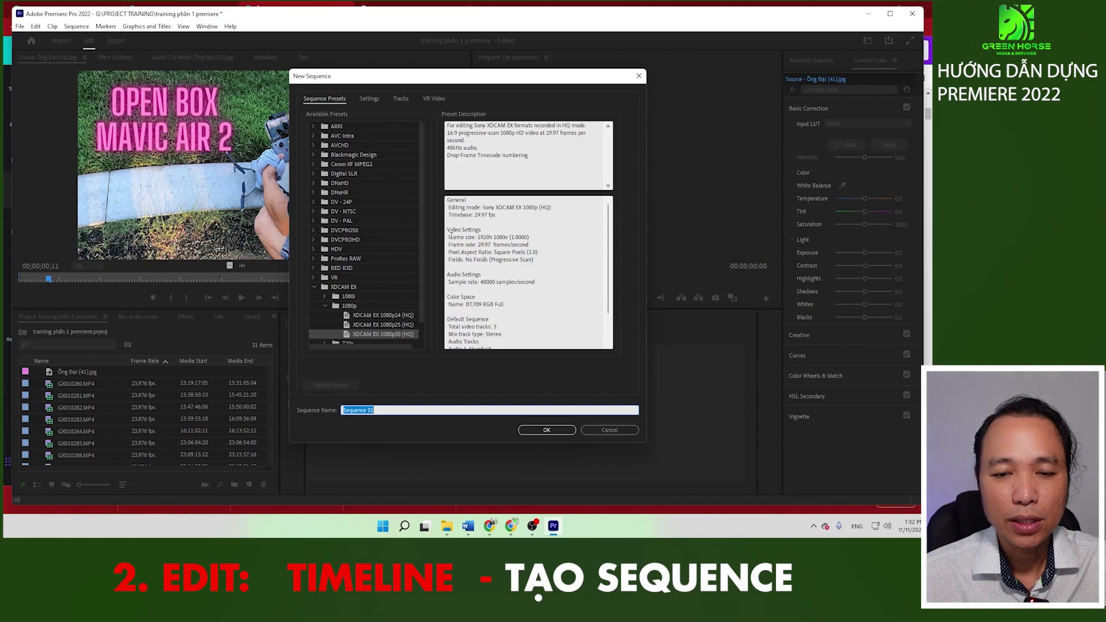
{"action": "scroll", "coordinate": [392, 265], "scroll_direction": "down", "scroll_amount": 2}
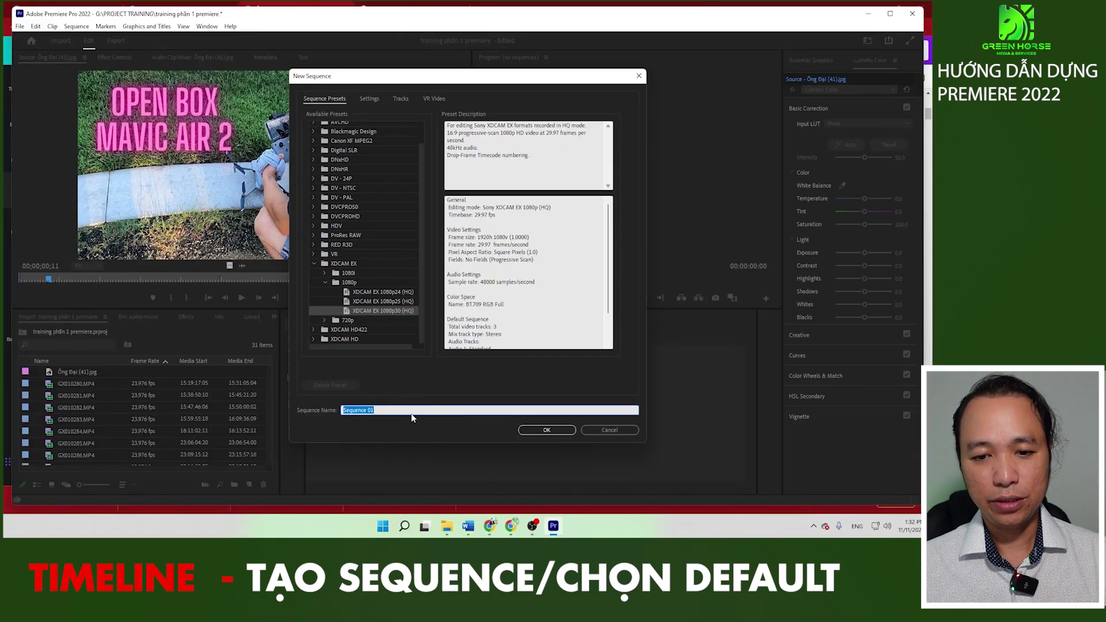
{"action": "left_click_drag", "start_coordinate": [395, 412], "coordinate": [334, 412]}
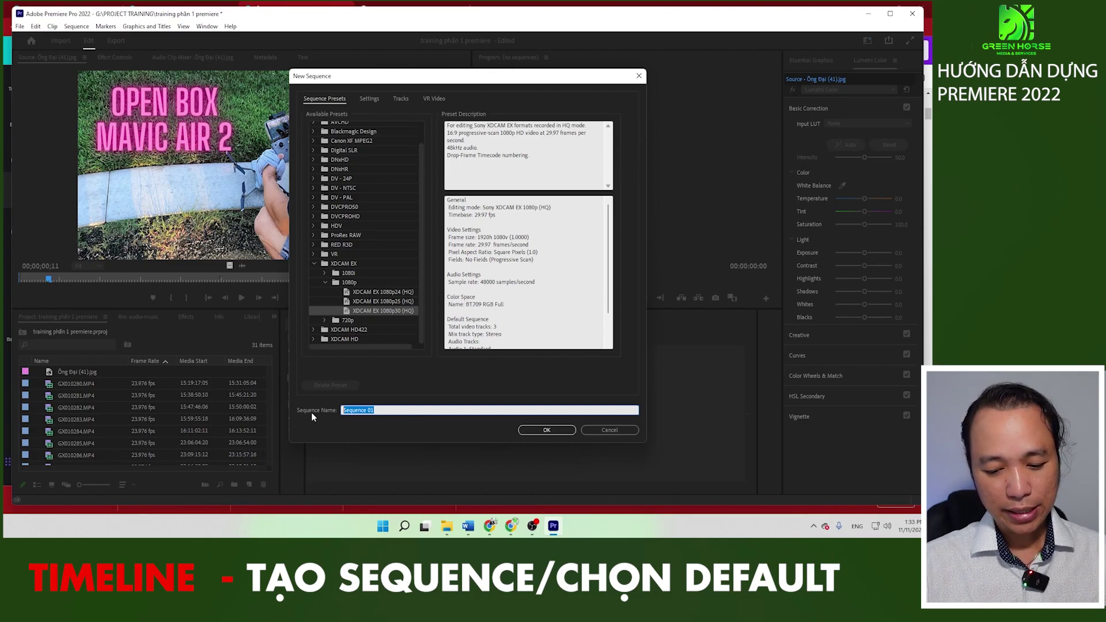
{"action": "type", "text": "open box"}
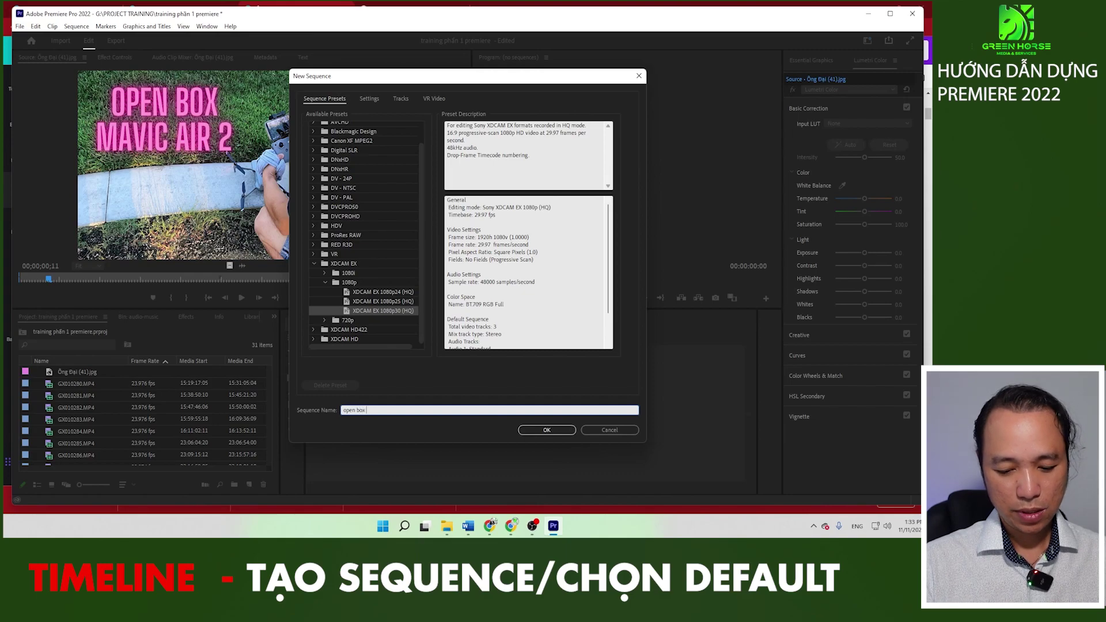
{"action": "type", "text": "c "}
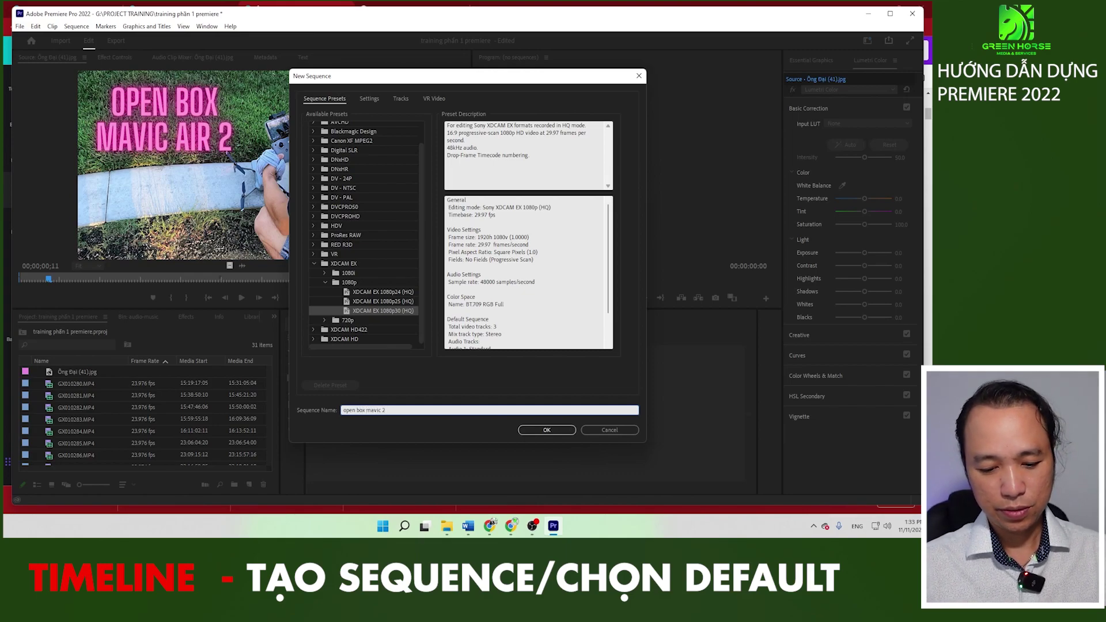
{"action": "type", "text": "2"}
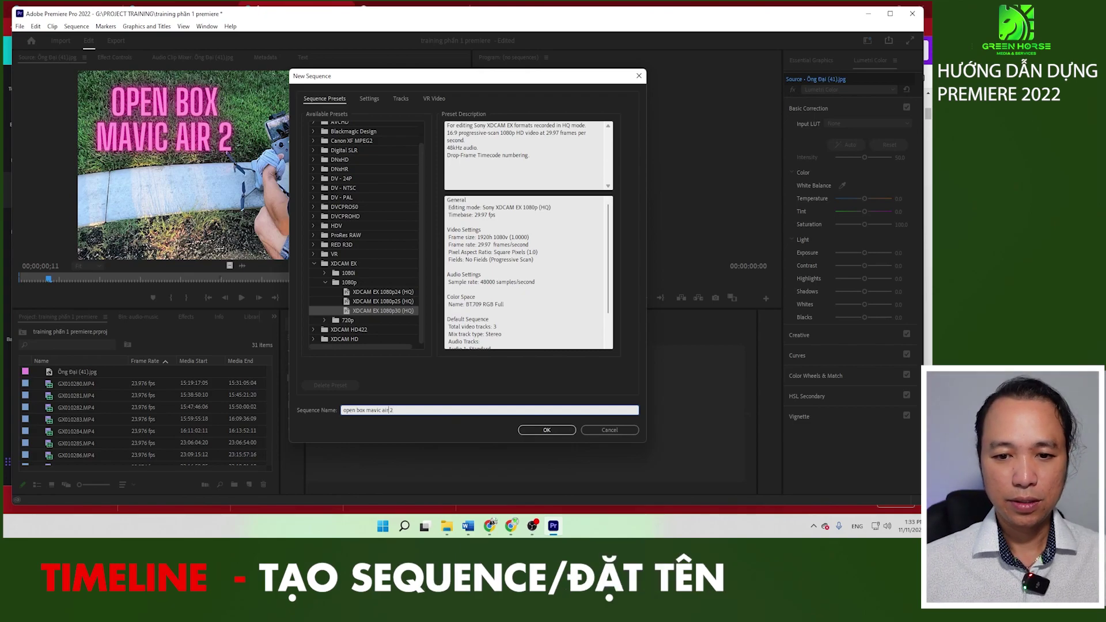
{"action": "left_click", "coordinate": [545, 431]}
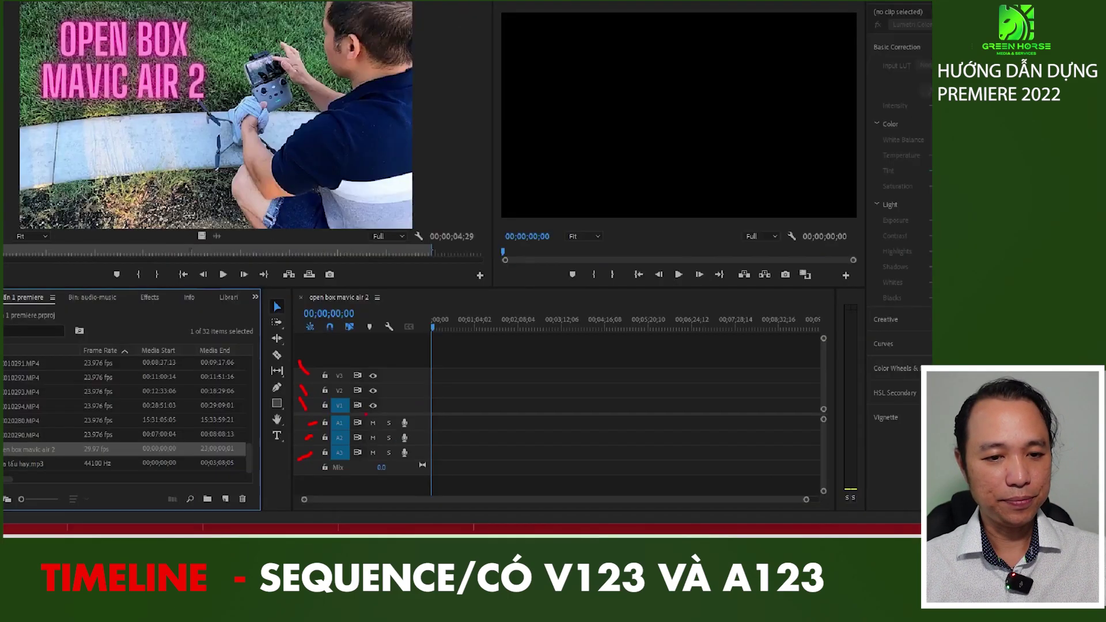
{"action": "scroll", "coordinate": [126, 398], "scroll_direction": "up", "scroll_amount": 5}
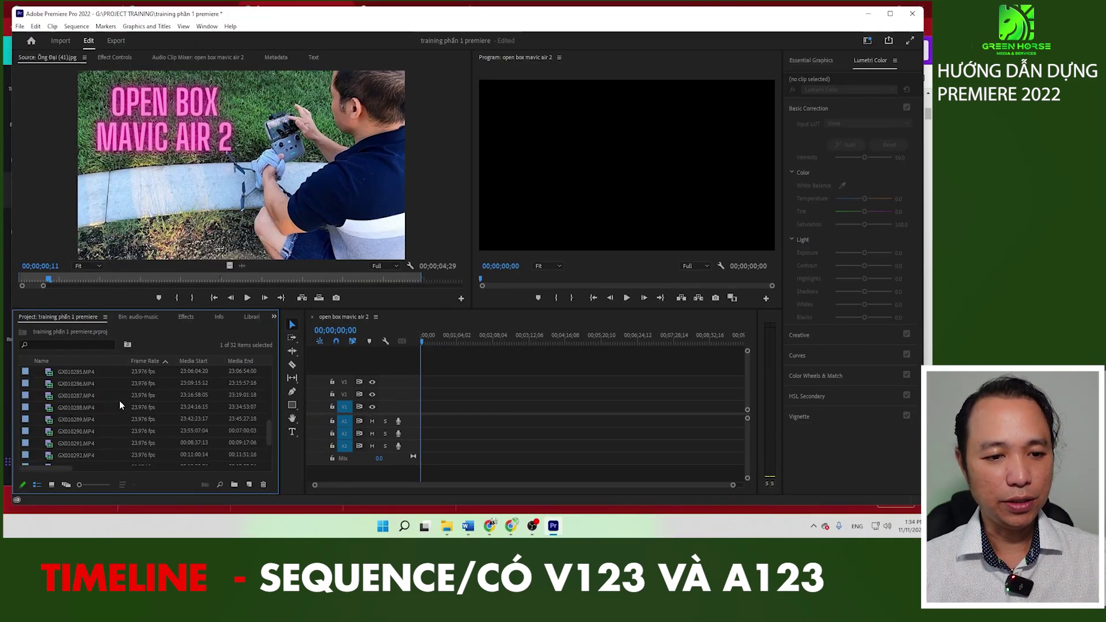
{"action": "mouse_move", "coordinate": [51, 443]}
{"action": "left_mouse_down"}
{"action": "mouse_move", "coordinate": [272, 366]}
{"action": "mouse_move", "coordinate": [51, 435]}
{"action": "left_mouse_up"}
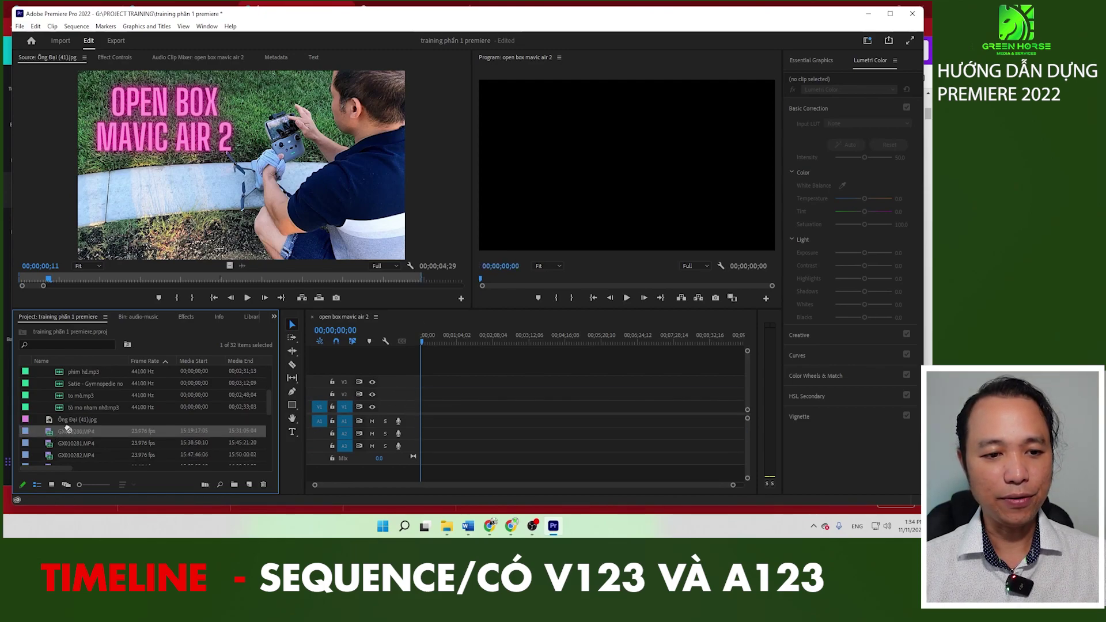
{"action": "left_click_drag", "start_coordinate": [241, 426], "coordinate": [36, 424]}
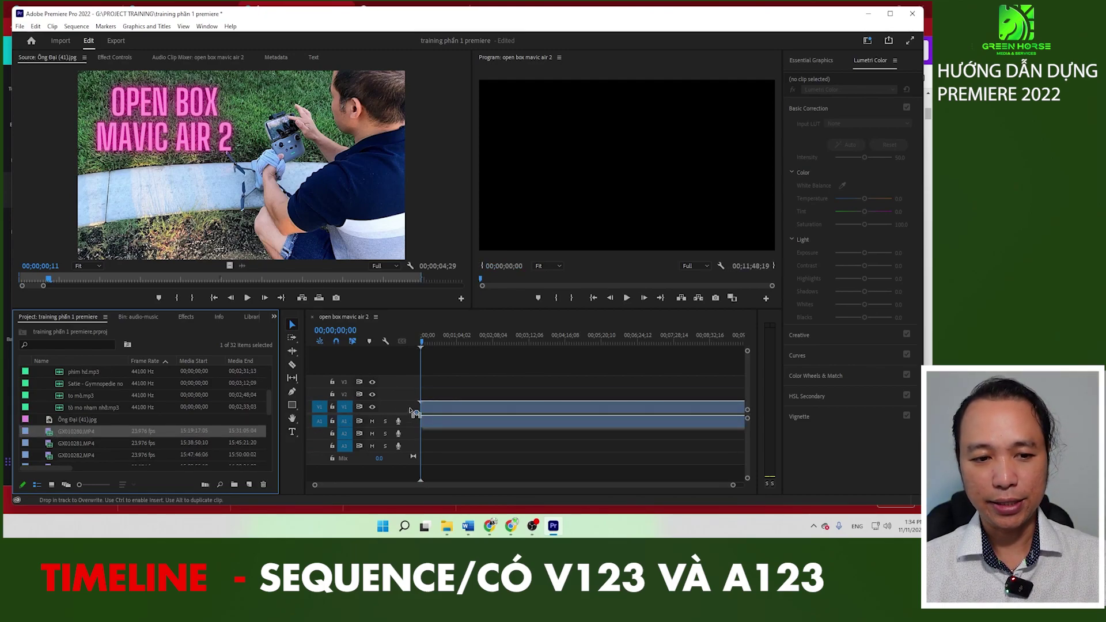
{"action": "left_click_drag", "start_coordinate": [223, 407], "coordinate": [51, 437]}
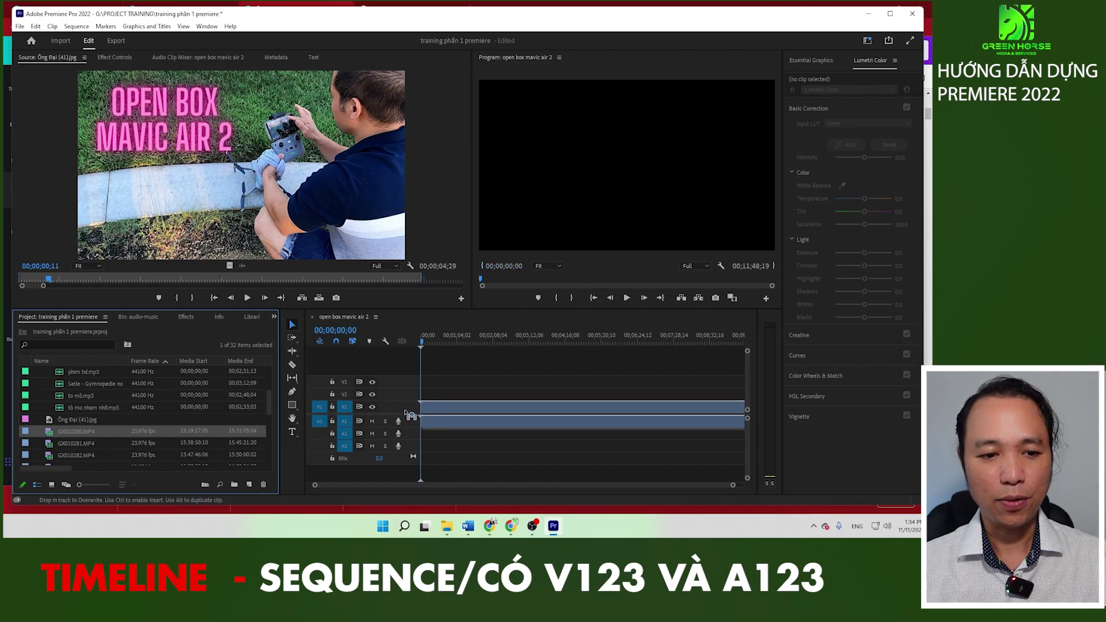
Step: Drop GX010280.MP4 onto V1/A1 and change the sequence settings to match the clip
{"action": "double_click", "coordinate": [51, 437]}
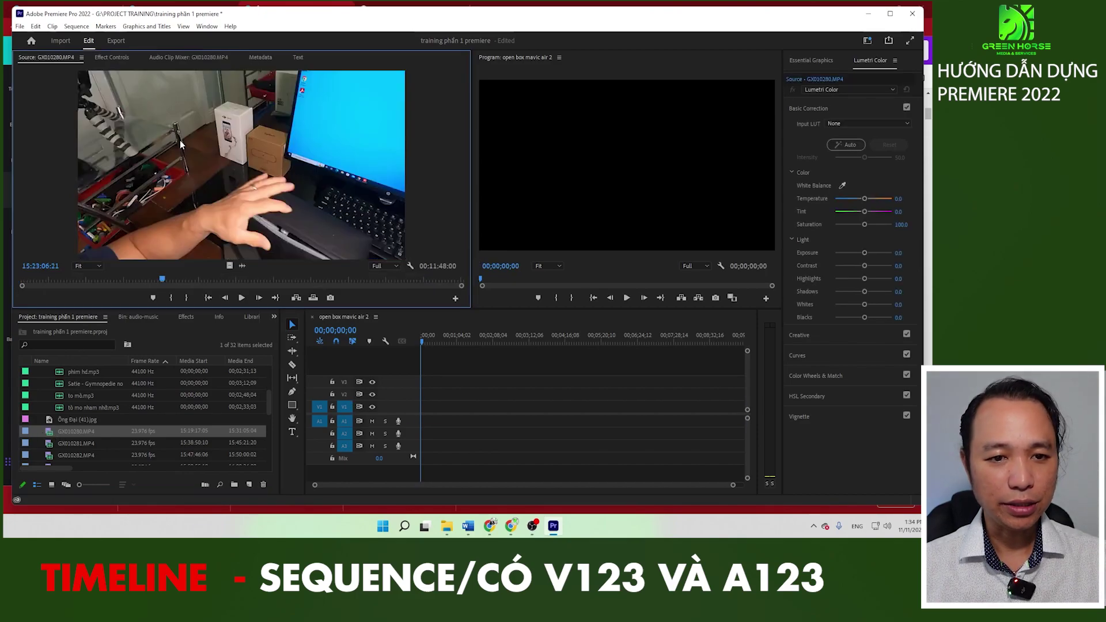
{"action": "left_click_drag", "start_coordinate": [51, 436], "coordinate": [411, 407]}
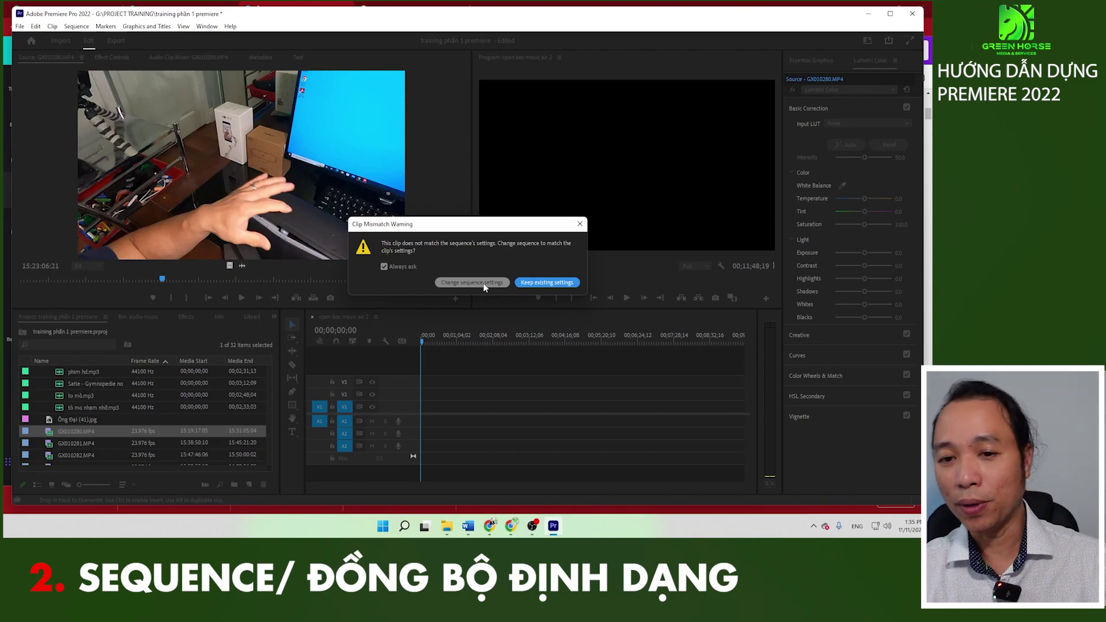
{"action": "left_click", "coordinate": [485, 282]}
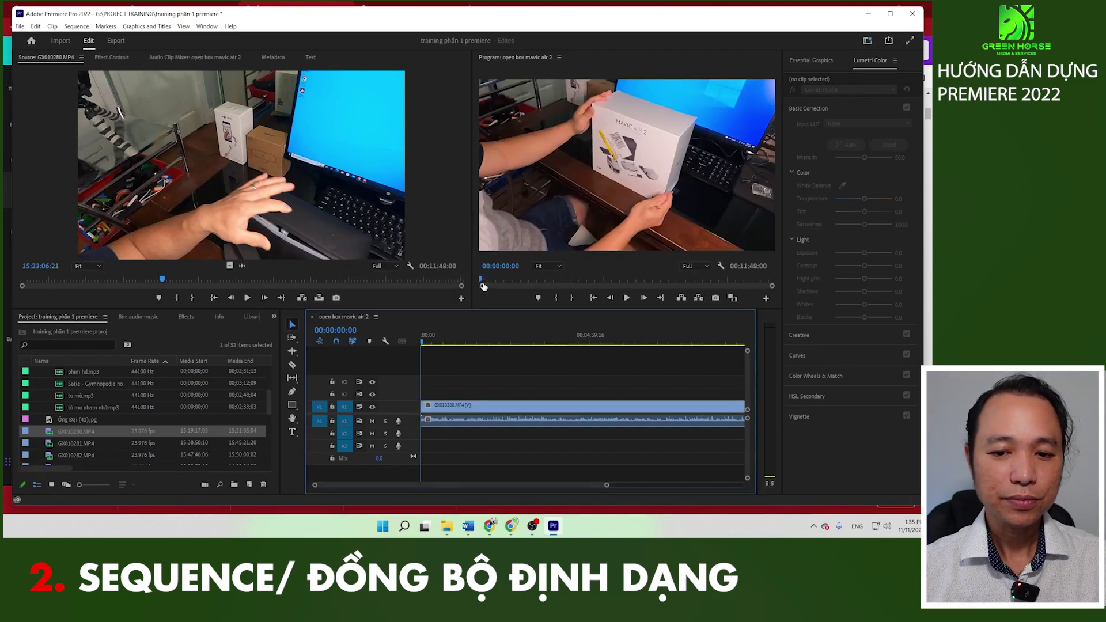
{"action": "left_click", "coordinate": [439, 342]}
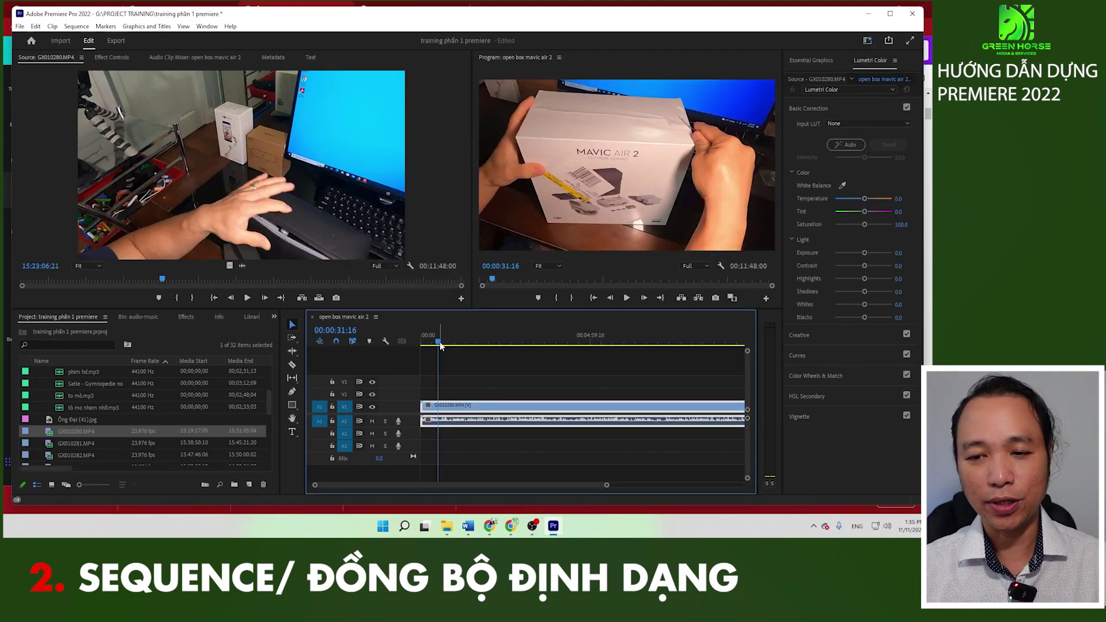
{"action": "key", "text": "space"}
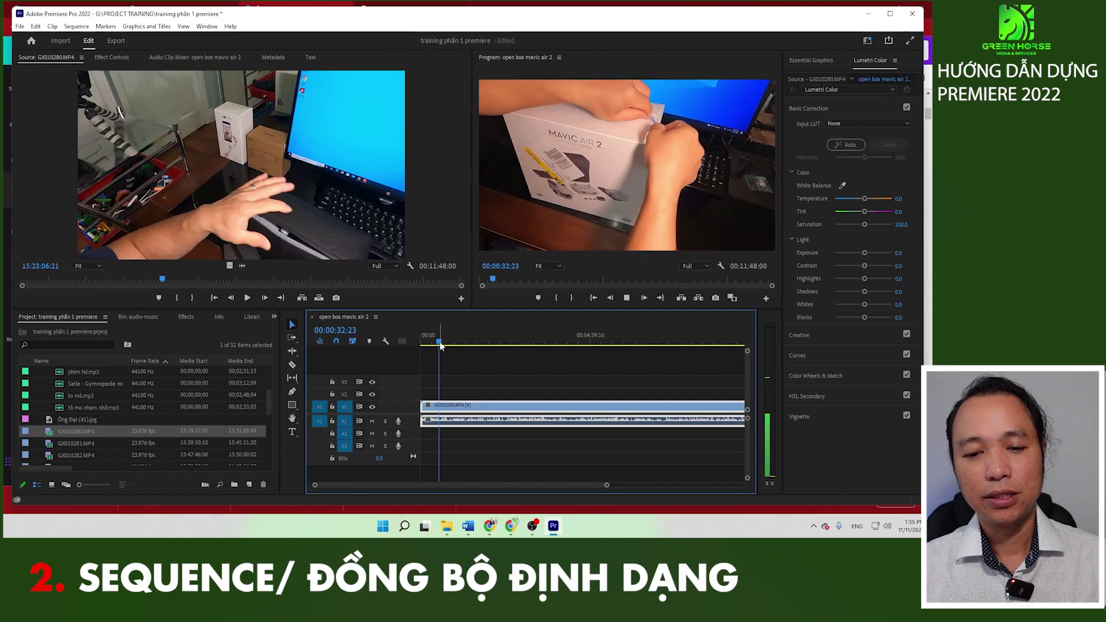
{"action": "key", "text": "space"}
{"action": "left_click_drag", "start_coordinate": [606, 485], "coordinate": [659, 486]}
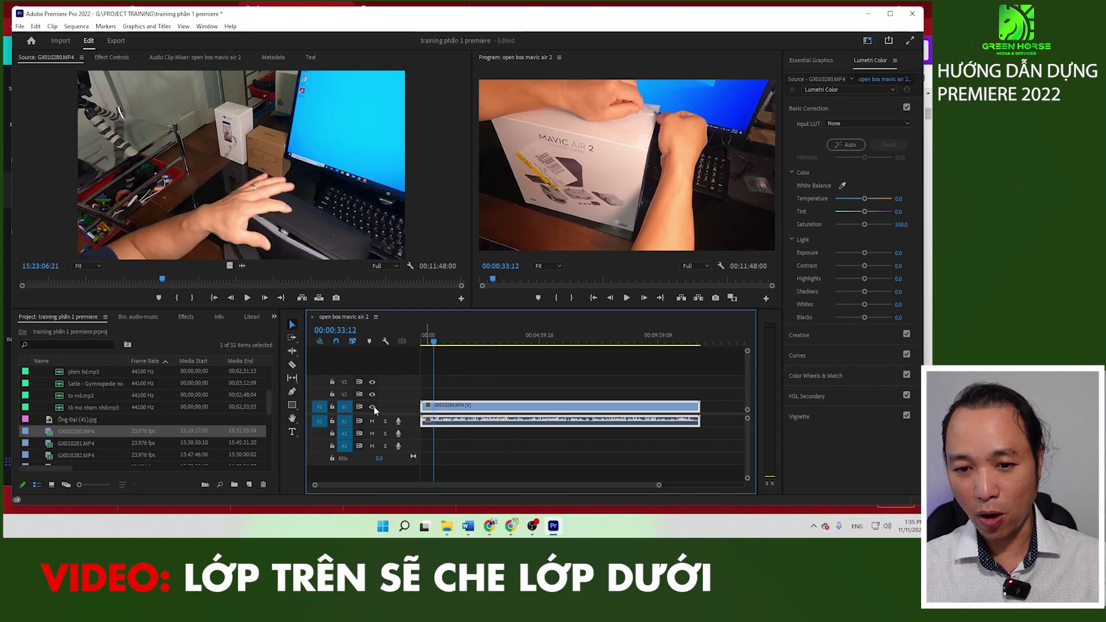
{"action": "key", "text": "Delete"}
{"action": "mouse_move", "coordinate": [84, 434]}
{"action": "left_mouse_down"}
{"action": "mouse_move", "coordinate": [431, 397]}
{"action": "mouse_move", "coordinate": [429, 374]}
{"action": "left_mouse_up"}
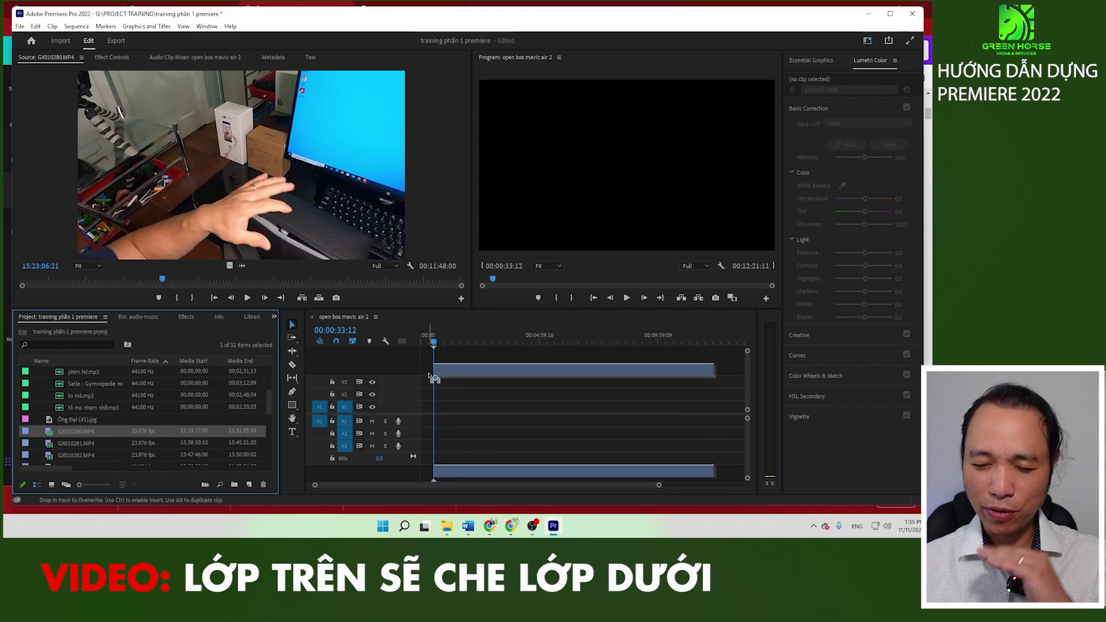
{"action": "left_click_drag", "start_coordinate": [432, 379], "coordinate": [425, 408]}
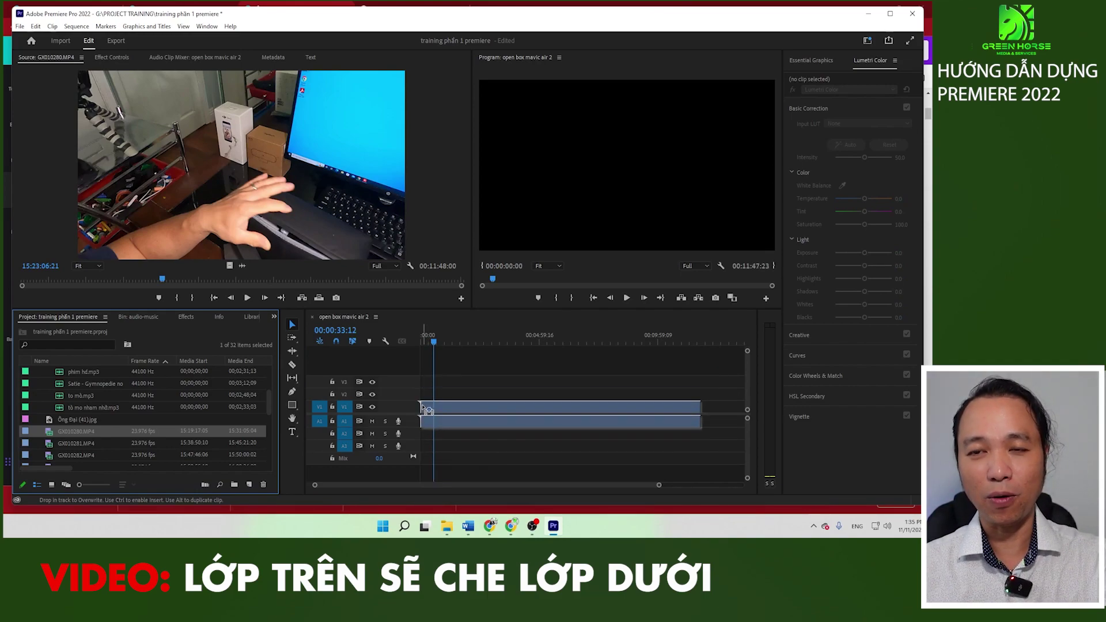
{"action": "left_click_drag", "start_coordinate": [427, 409], "coordinate": [428, 409]}
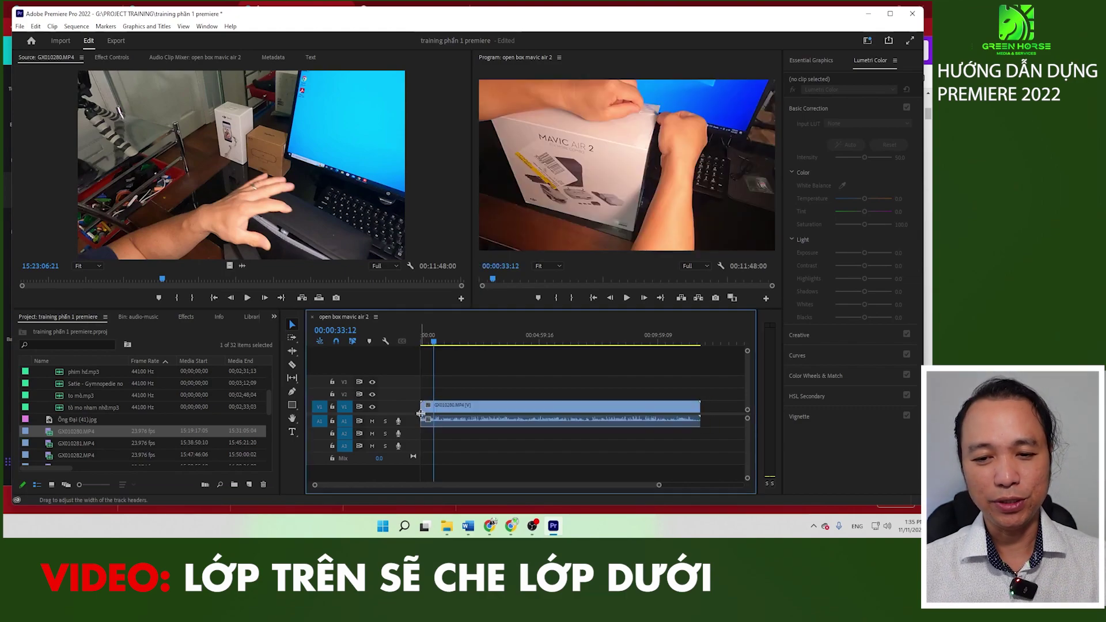
{"action": "left_click", "coordinate": [445, 341]}
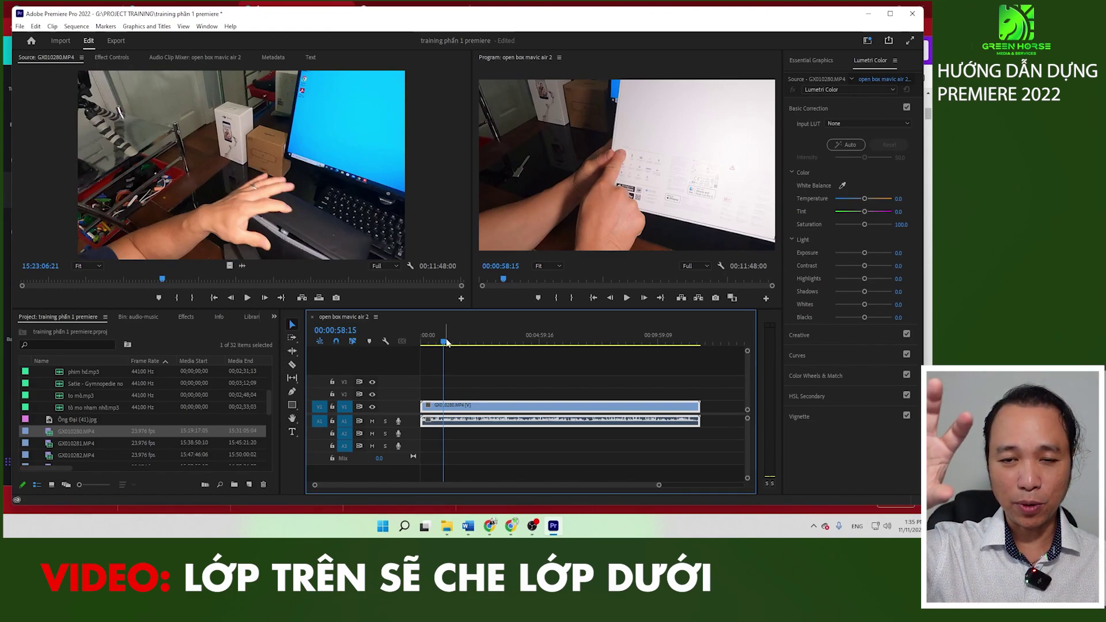
{"action": "scroll", "coordinate": [231, 415], "scroll_direction": "up", "scroll_amount": 2}
{"action": "scroll", "coordinate": [208, 439], "scroll_direction": "up", "scroll_amount": 3}
{"action": "left_click", "coordinate": [41, 392]}
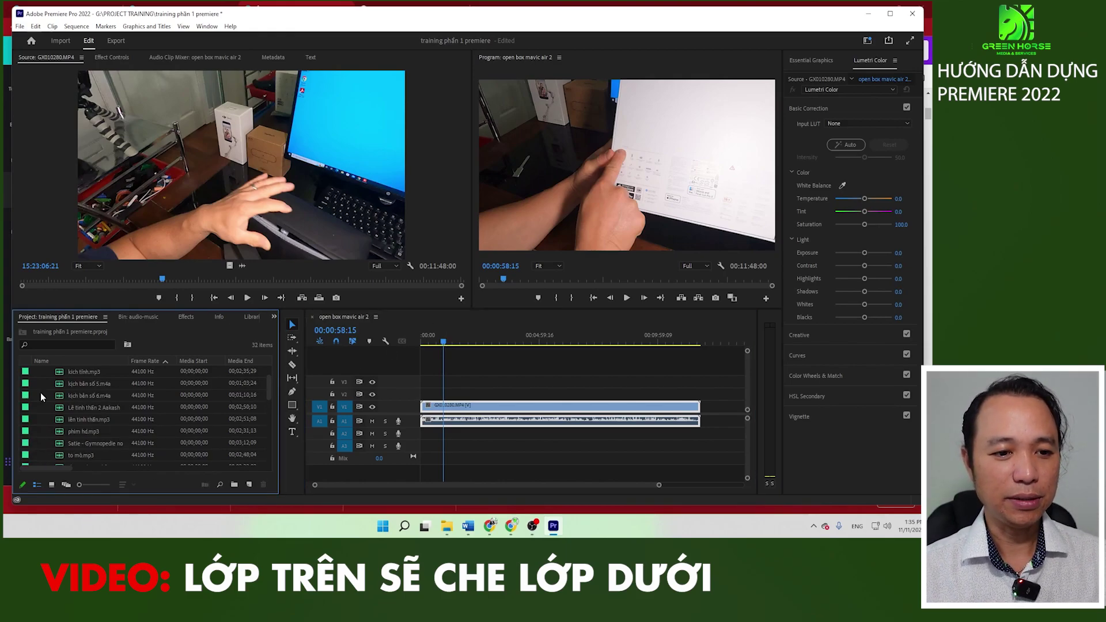
Step: Import the drone PNG from Downloads and place it on V2 above the GoPro clip
{"action": "key", "text": "ctrl+i"}
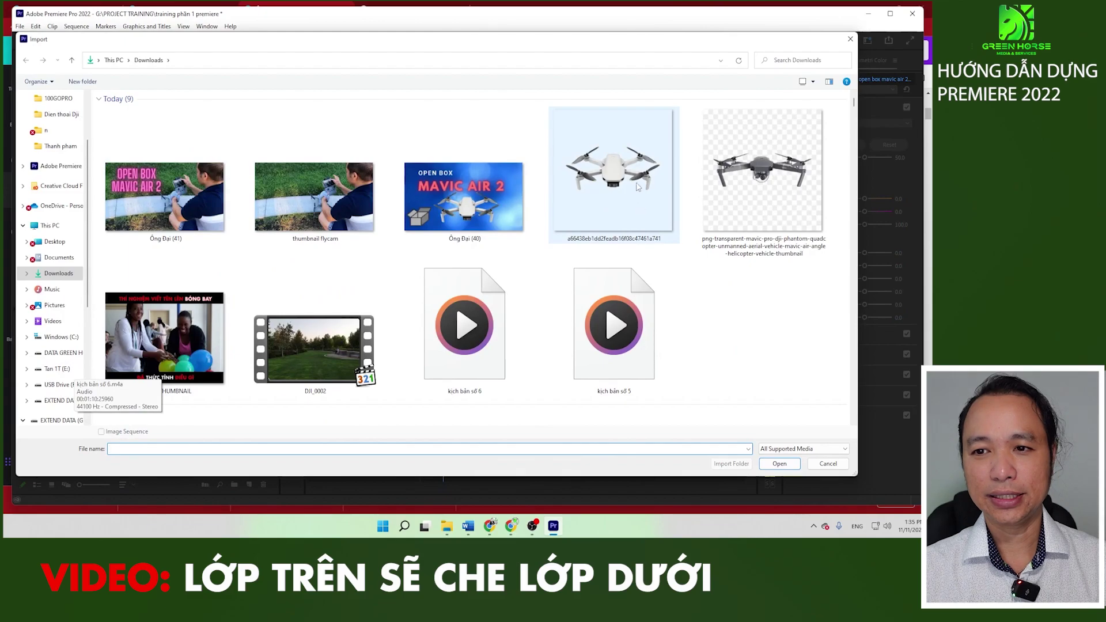
{"action": "double_click", "coordinate": [623, 166]}
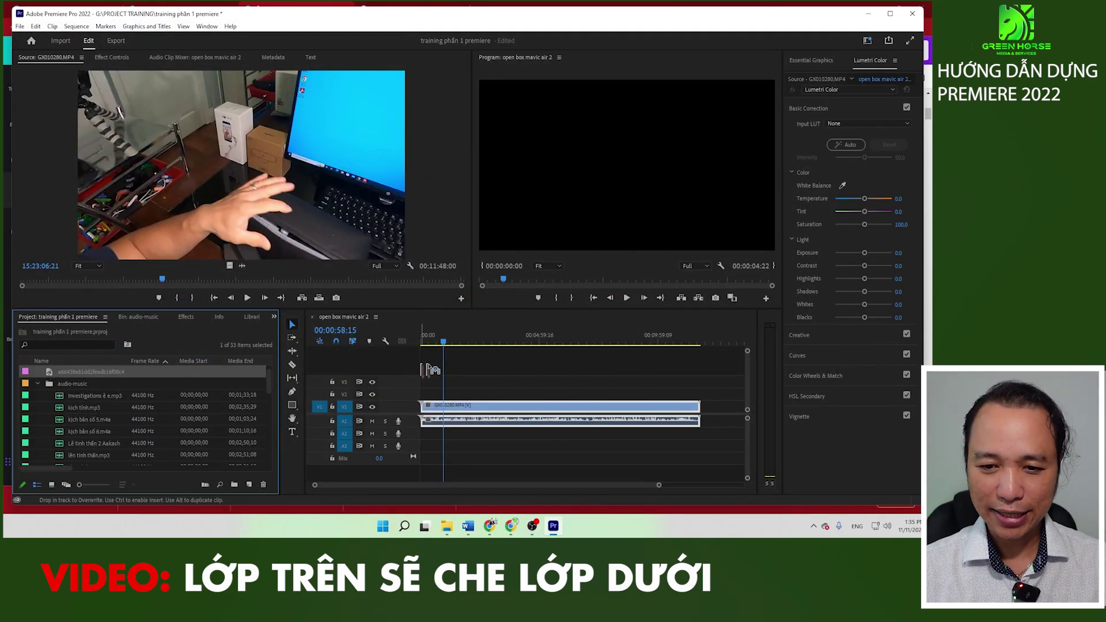
{"action": "left_click_drag", "start_coordinate": [139, 371], "coordinate": [455, 394]}
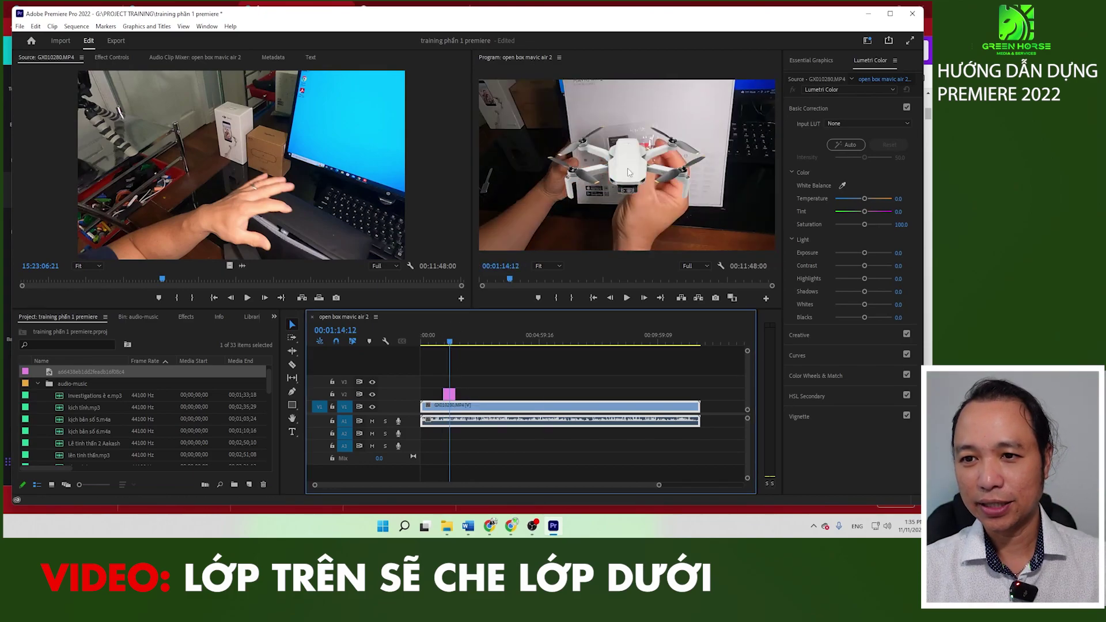
Step: Scale the drone overlay to 67.6, move it to the frame's upper right, and preview
{"action": "left_click", "coordinate": [450, 395]}
{"action": "left_click", "coordinate": [117, 62]}
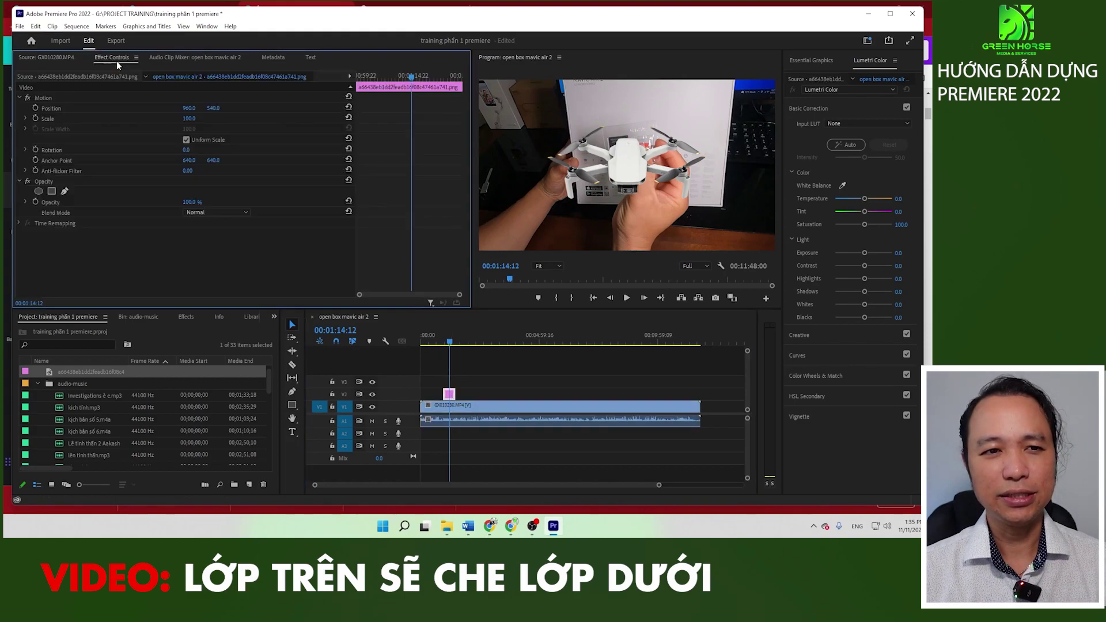
{"action": "left_click", "coordinate": [51, 101]}
{"action": "mouse_move", "coordinate": [654, 157]}
{"action": "left_mouse_down"}
{"action": "mouse_move", "coordinate": [774, 121]}
{"action": "mouse_move", "coordinate": [704, 130]}
{"action": "left_mouse_up"}
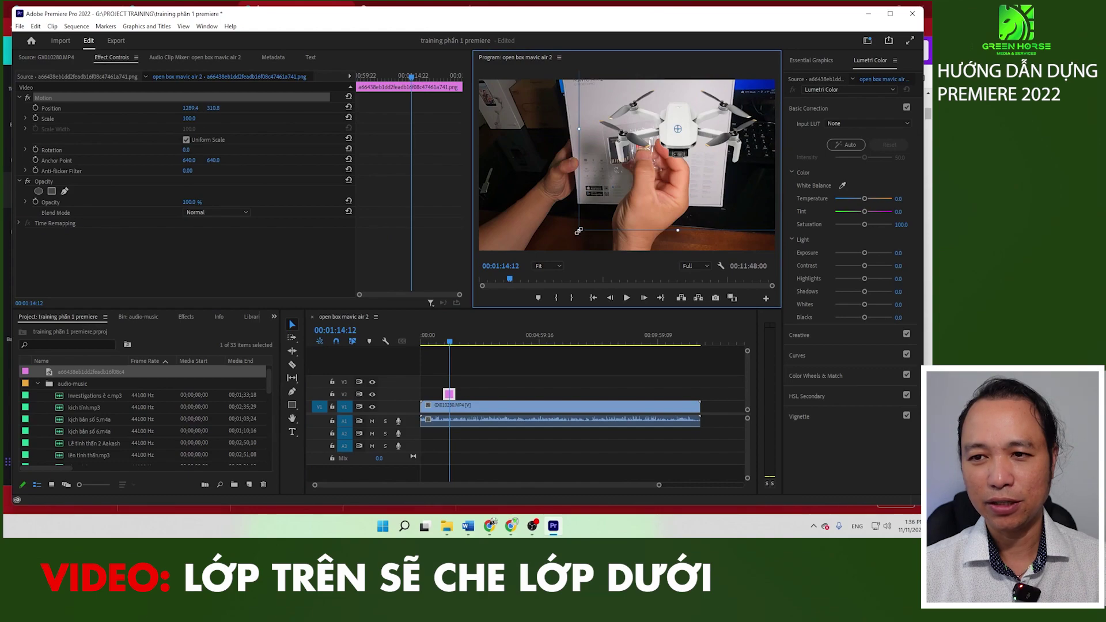
{"action": "left_click_drag", "start_coordinate": [578, 231], "coordinate": [623, 201]}
{"action": "mouse_move", "coordinate": [690, 135]}
{"action": "left_mouse_down"}
{"action": "mouse_move", "coordinate": [740, 119]}
{"action": "mouse_move", "coordinate": [724, 114]}
{"action": "left_mouse_up"}
{"action": "left_click", "coordinate": [445, 343]}
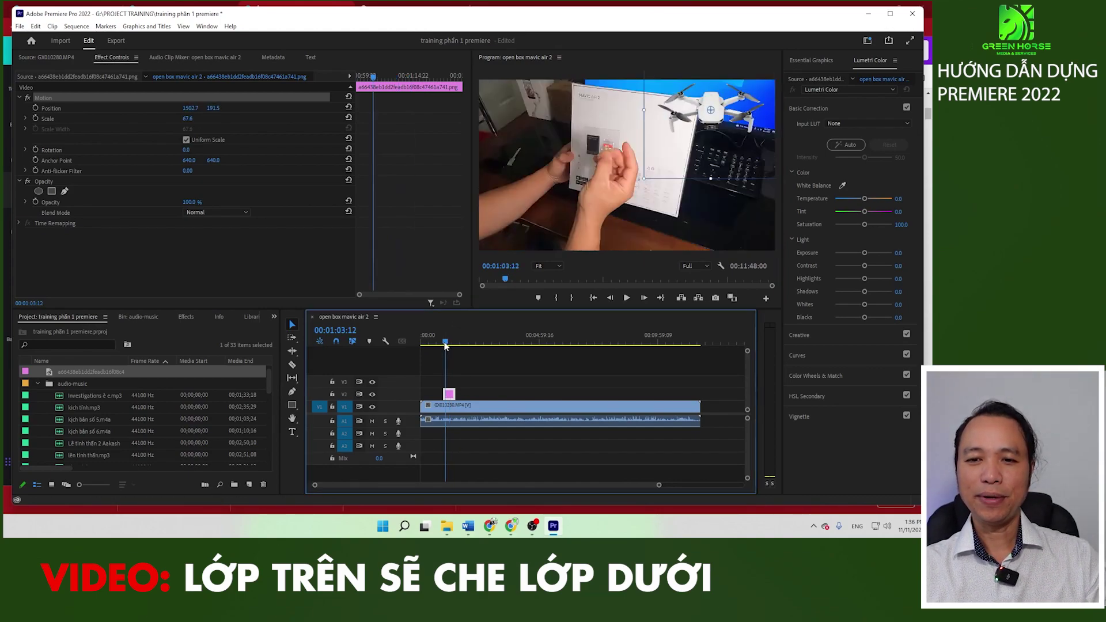
{"action": "key", "text": "space"}
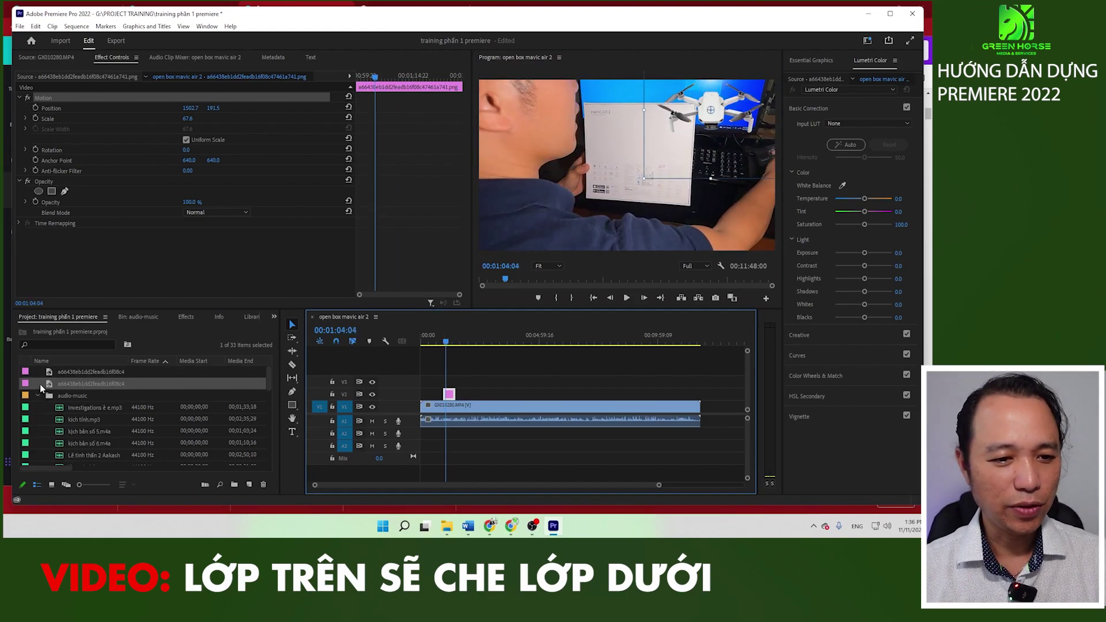
Step: Import Ông Đại (41).jpg and place it on V2 right after the drone clip
{"action": "key", "text": "ctrl+i"}
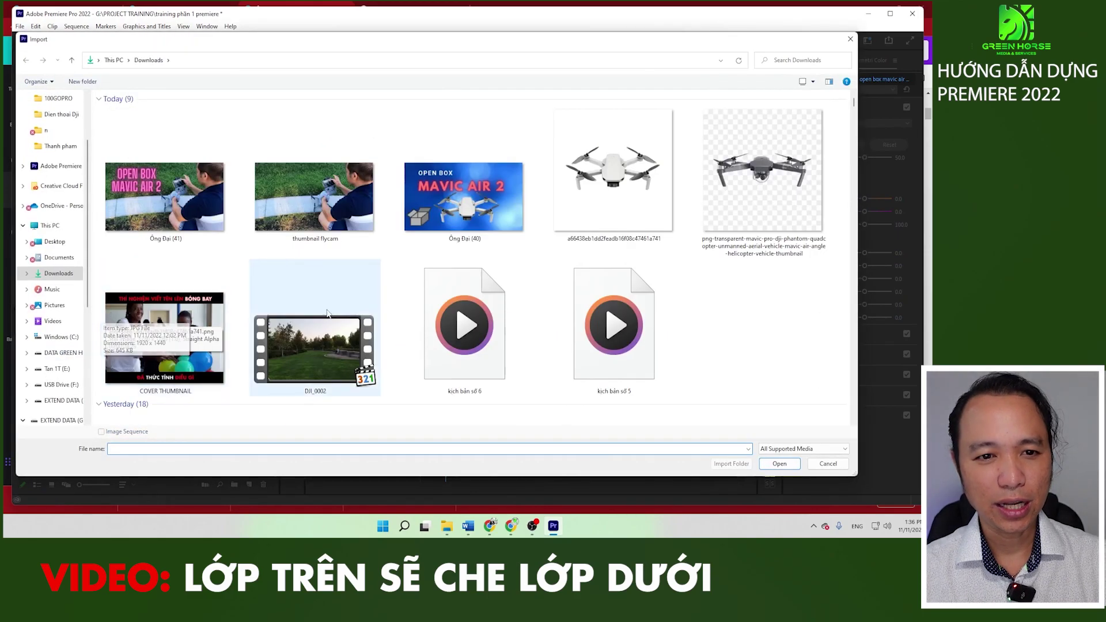
{"action": "double_click", "coordinate": [154, 242]}
{"action": "mouse_move", "coordinate": [54, 454]}
{"action": "left_mouse_down"}
{"action": "mouse_move", "coordinate": [448, 383]}
{"action": "mouse_move", "coordinate": [464, 394]}
{"action": "left_mouse_up"}
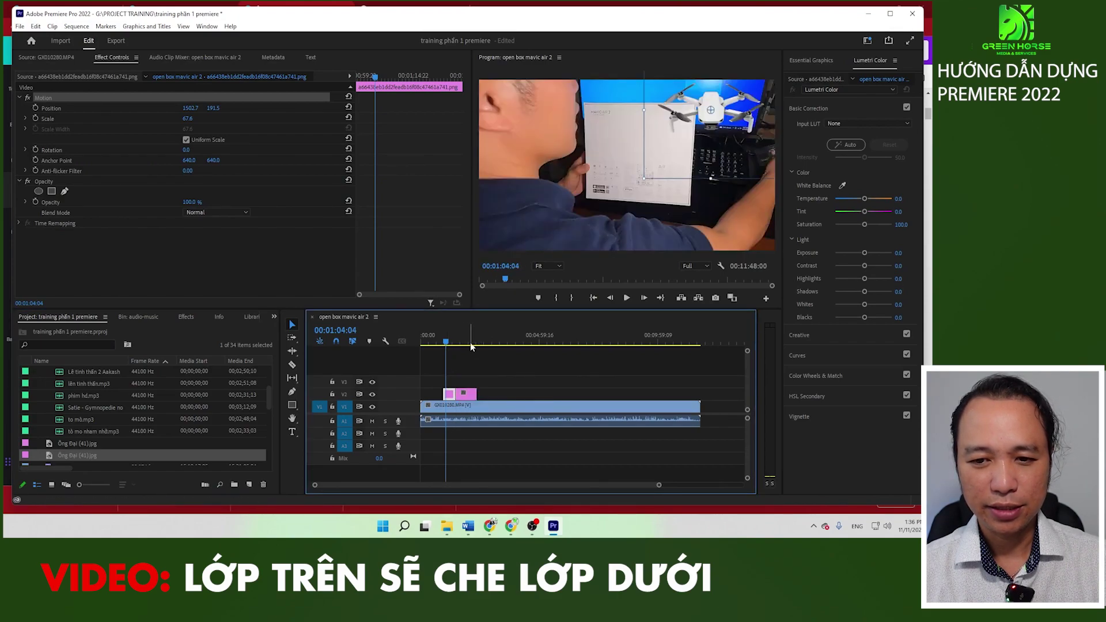
Step: Scale the Ông Đại (41) thumbnail on V2 to 43 over the GoPro footage
{"action": "left_click", "coordinate": [471, 345]}
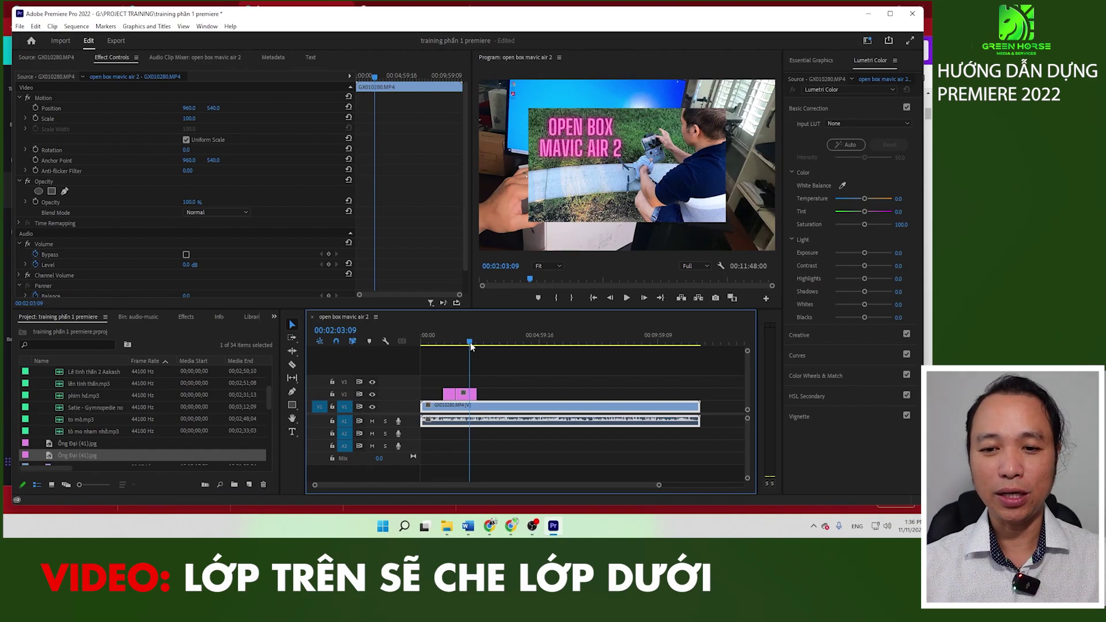
{"action": "left_click", "coordinate": [466, 395]}
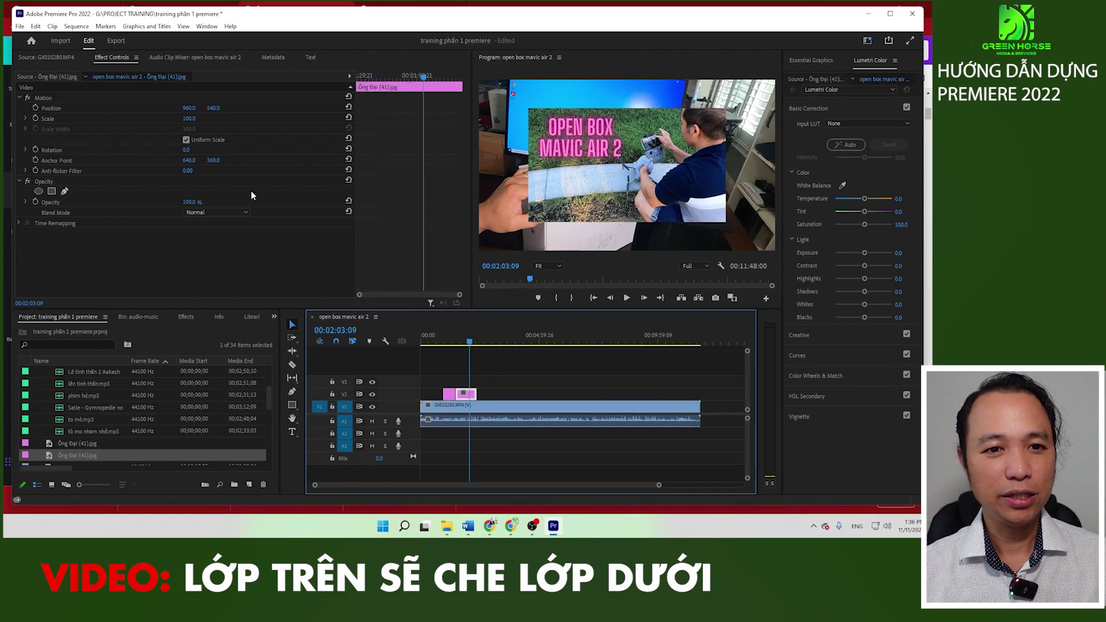
{"action": "mouse_move", "coordinate": [190, 123]}
{"action": "left_mouse_down"}
{"action": "mouse_move", "coordinate": [222, 123]}
{"action": "mouse_move", "coordinate": [167, 118]}
{"action": "left_mouse_up"}
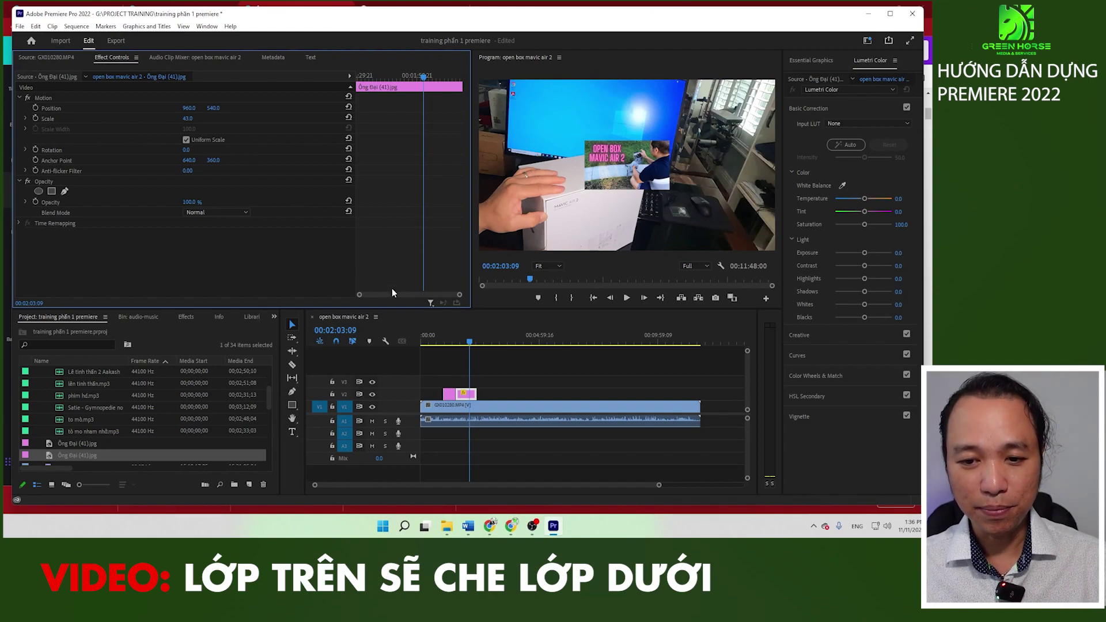
{"action": "left_click", "coordinate": [464, 397]}
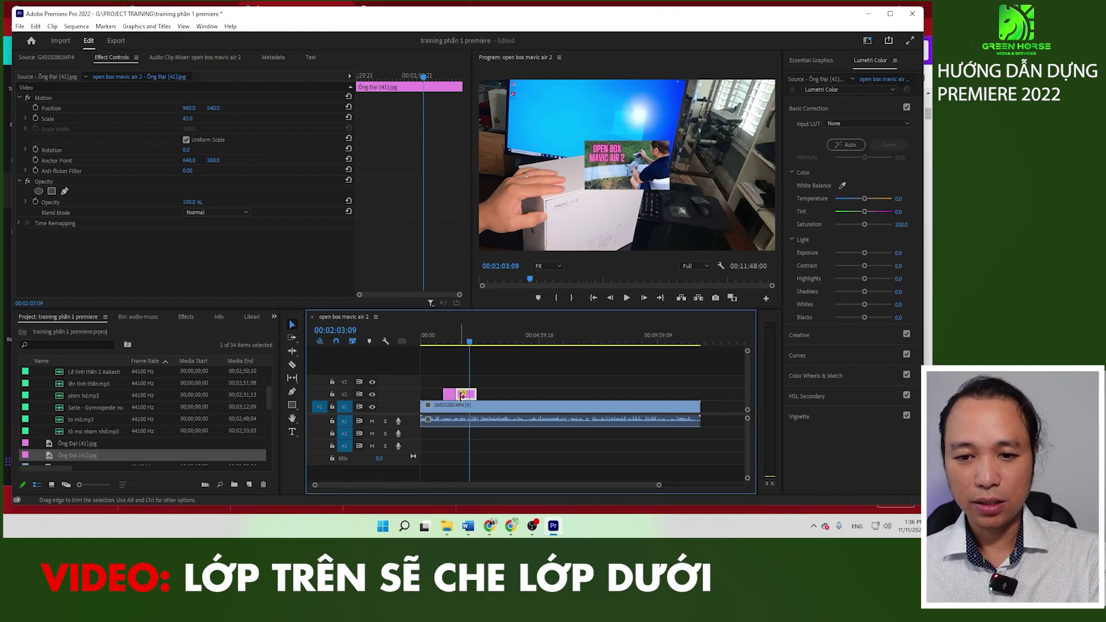
Step: Delete the Ông Đại clip from V2 and patch the source video to V2
{"action": "key", "text": "Delete"}
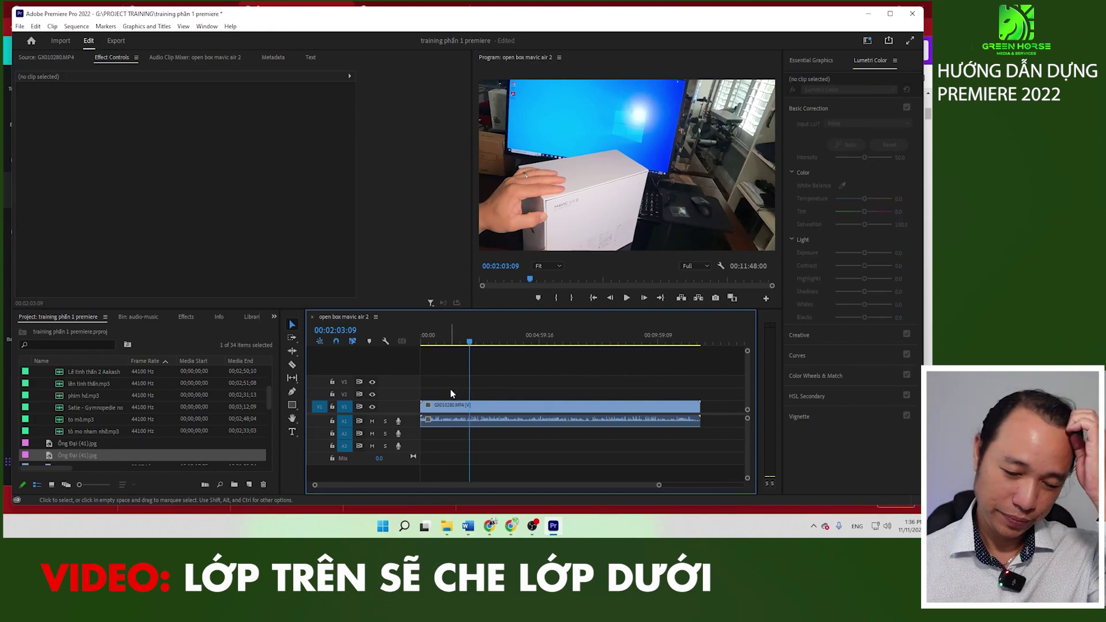
{"action": "left_click", "coordinate": [345, 394]}
{"action": "left_click", "coordinate": [346, 382]}
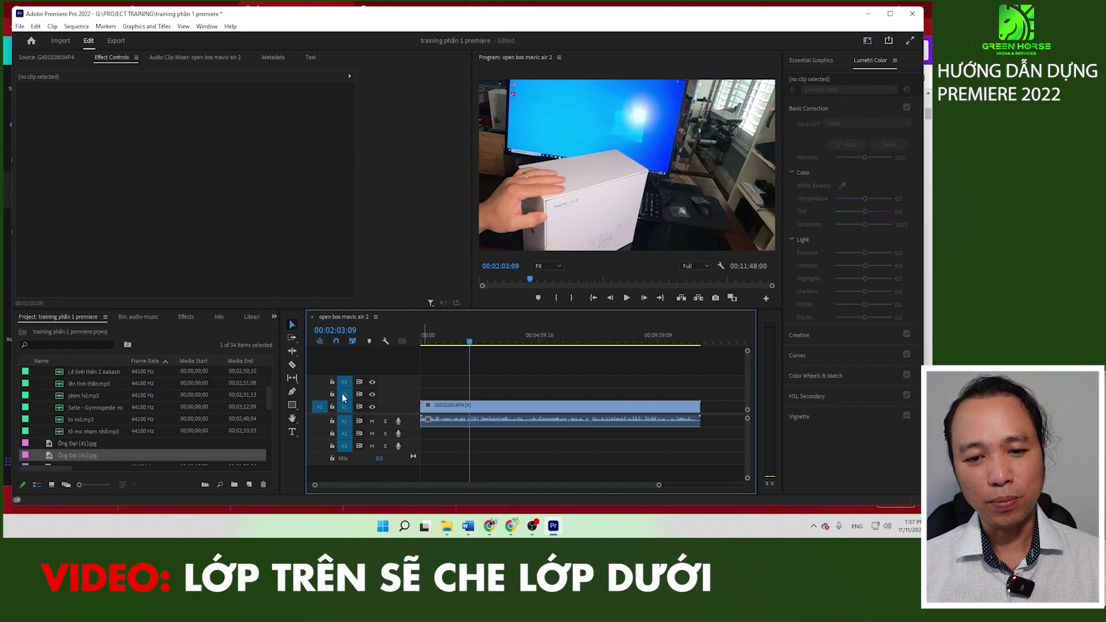
{"action": "left_click_drag", "start_coordinate": [321, 407], "coordinate": [320, 395]}
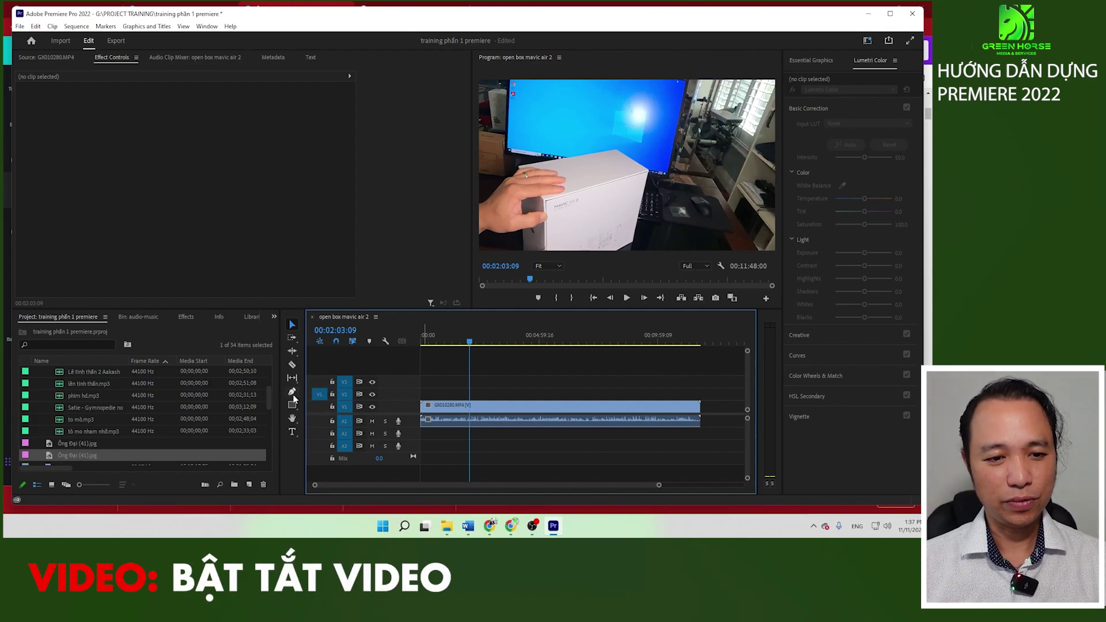
Step: Load GX010283.MP4 in the Source Monitor, mark In/Out, and park the playhead at 00:04:34:20
{"action": "scroll", "coordinate": [141, 396], "scroll_direction": "up", "scroll_amount": 3}
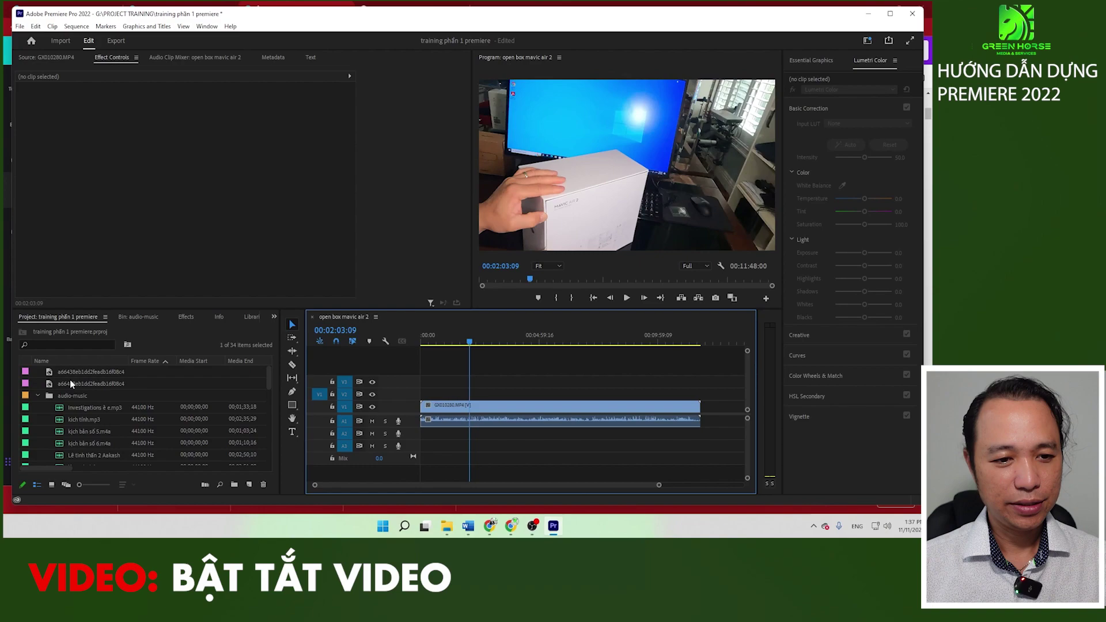
{"action": "scroll", "coordinate": [91, 397], "scroll_direction": "down", "scroll_amount": 3}
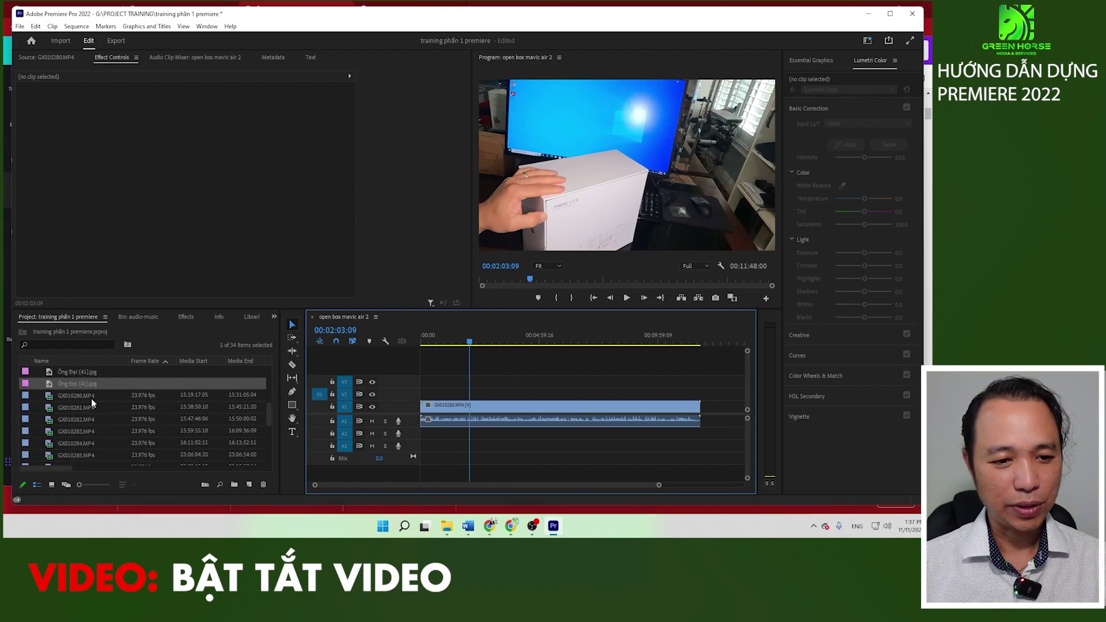
{"action": "double_click", "coordinate": [56, 431]}
{"action": "left_click_drag", "start_coordinate": [171, 282], "coordinate": [177, 284]}
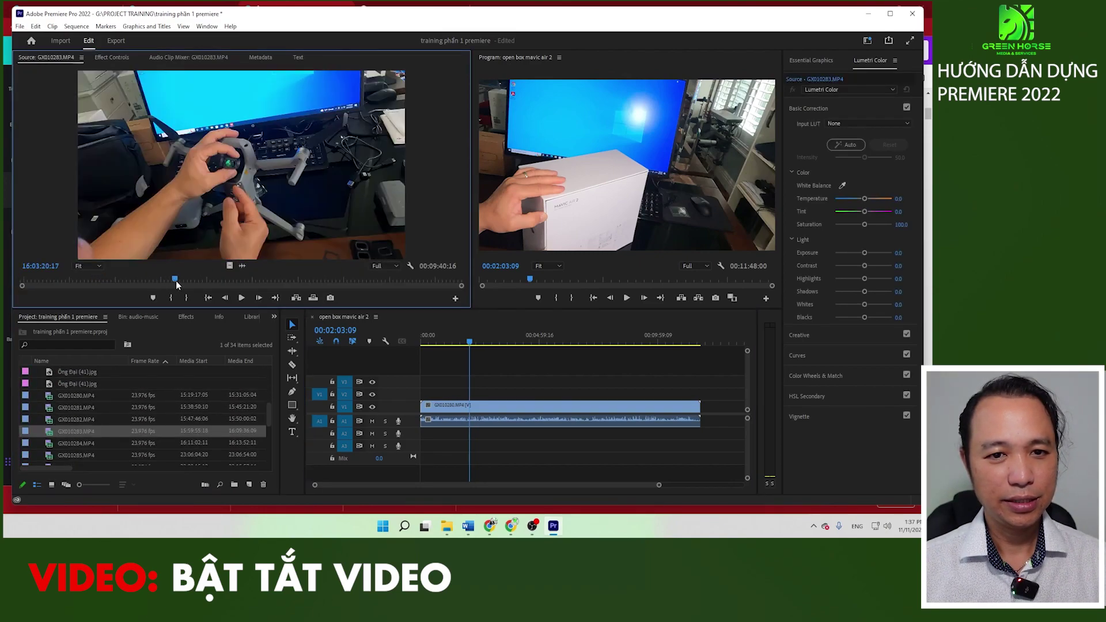
{"action": "left_click_drag", "start_coordinate": [470, 345], "coordinate": [532, 348]}
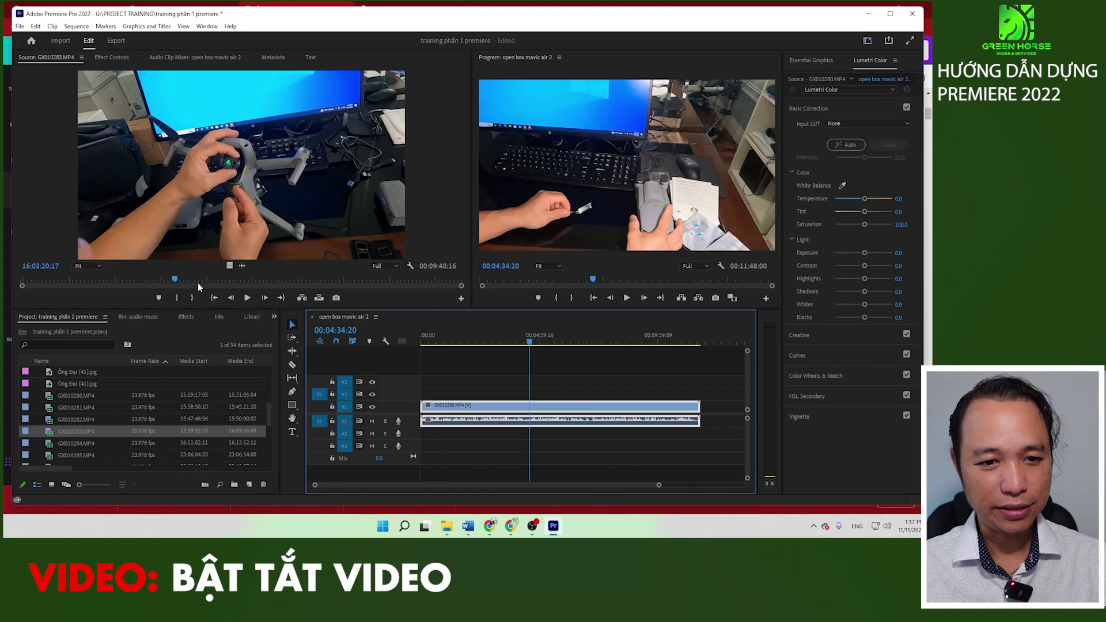
{"action": "left_click", "coordinate": [179, 279]}
{"action": "left_click", "coordinate": [178, 298]}
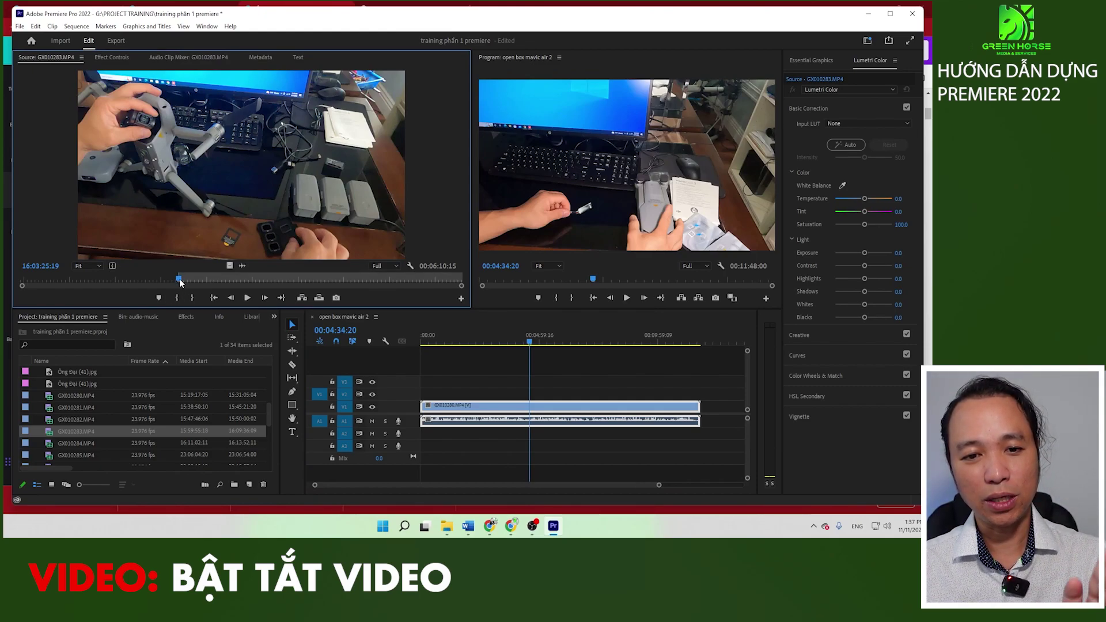
{"action": "left_click_drag", "start_coordinate": [180, 280], "coordinate": [196, 280]}
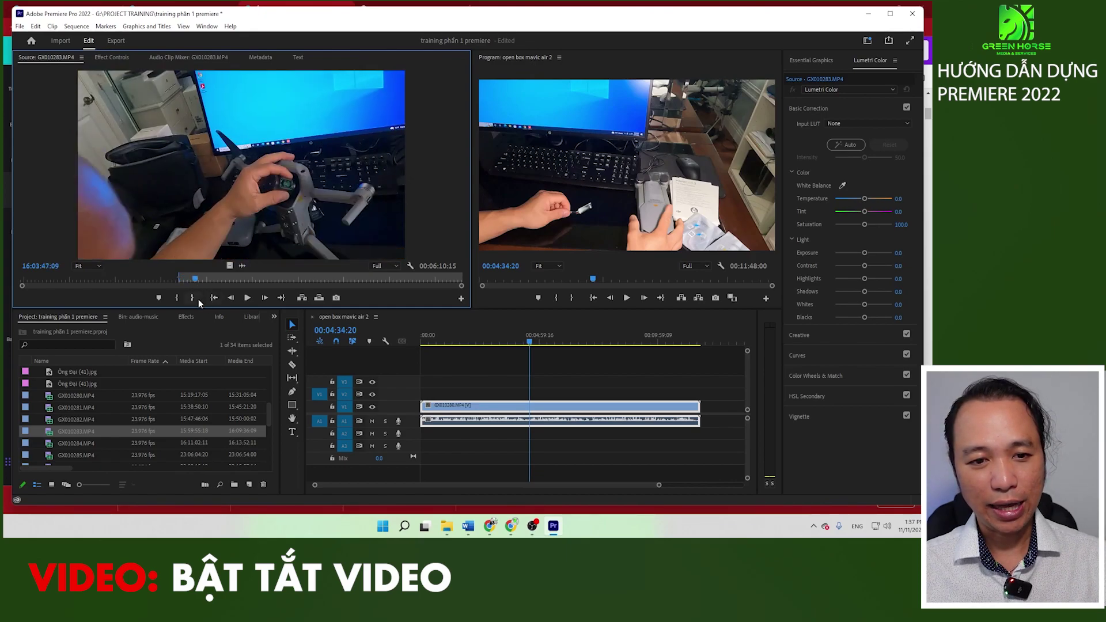
{"action": "left_click", "coordinate": [195, 299]}
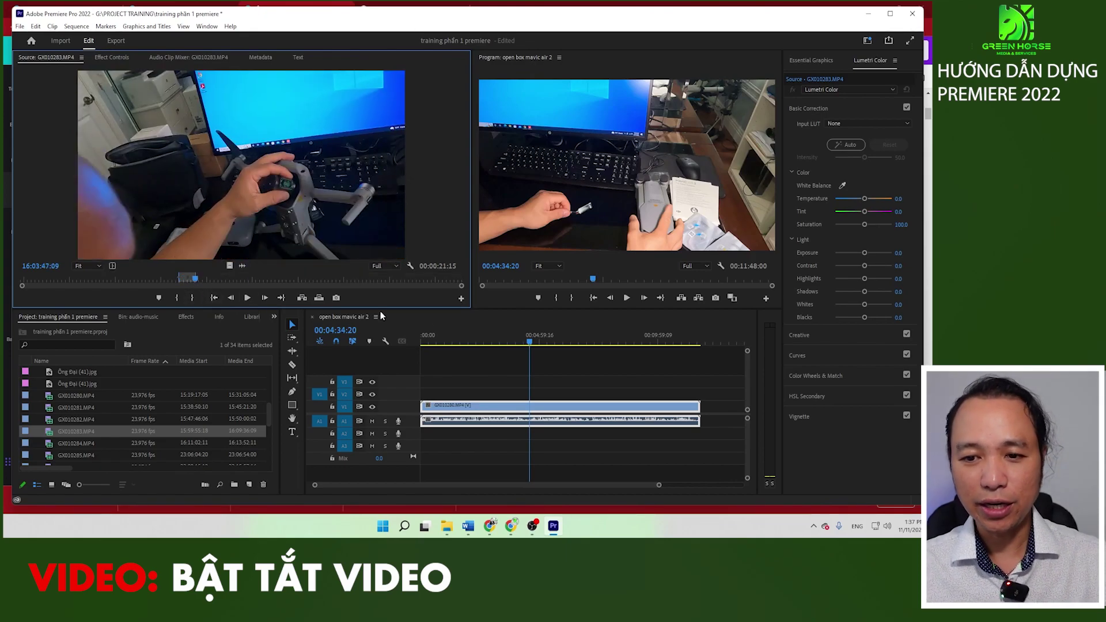
Step: Overwrite the marked GX010283 range onto V2 at the playhead, then undo it
{"action": "left_click", "coordinate": [522, 369]}
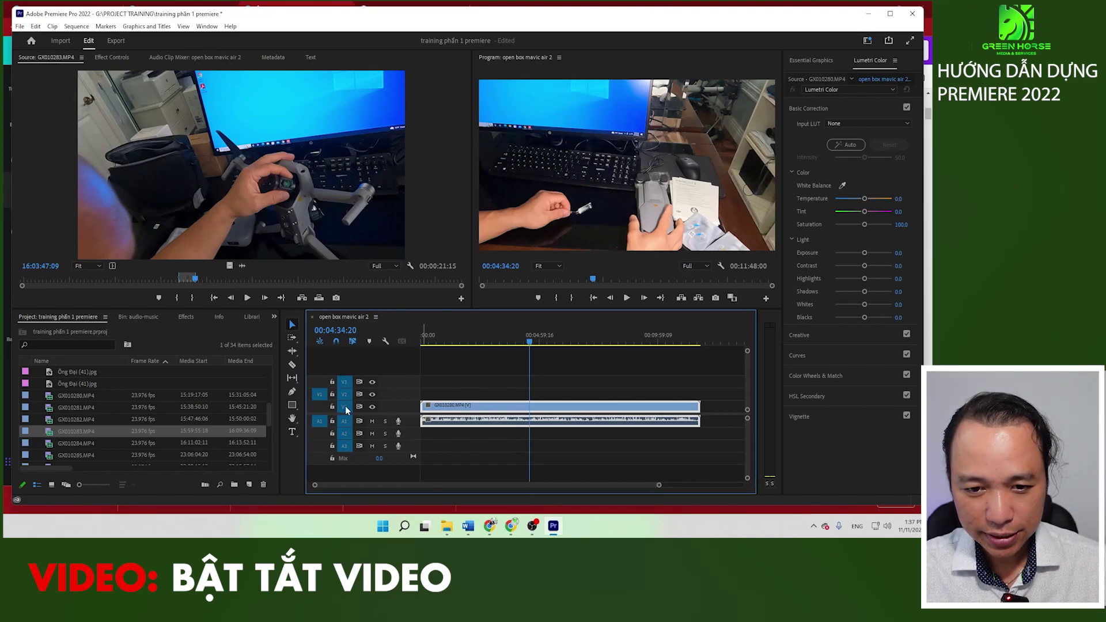
{"action": "left_click", "coordinate": [342, 393]}
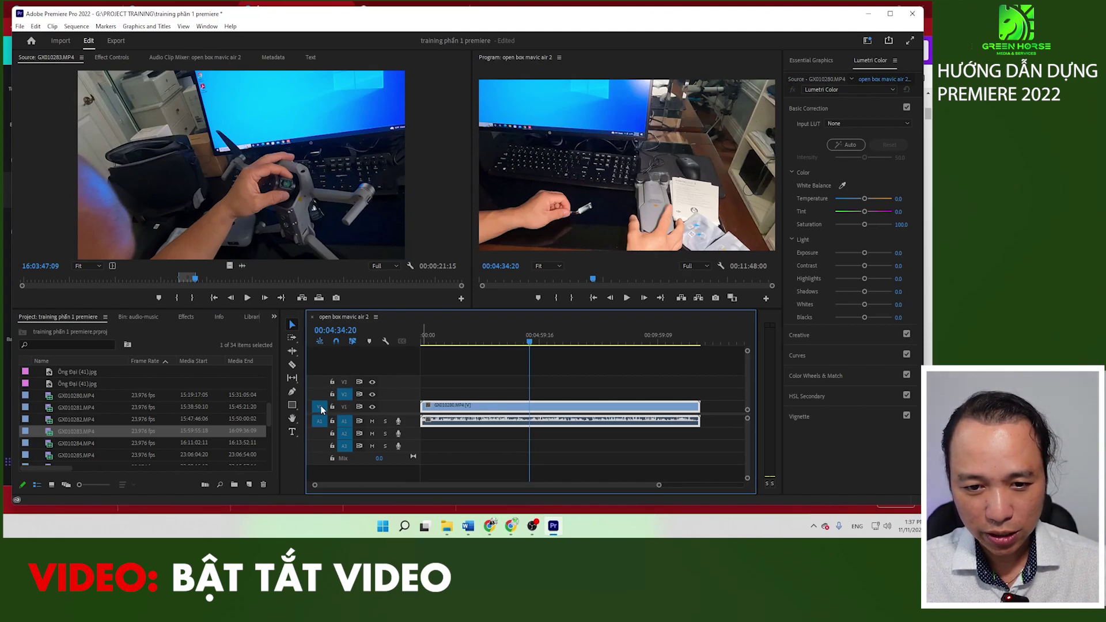
{"action": "left_click", "coordinate": [319, 298]}
{"action": "key", "text": "ctrl+z"}
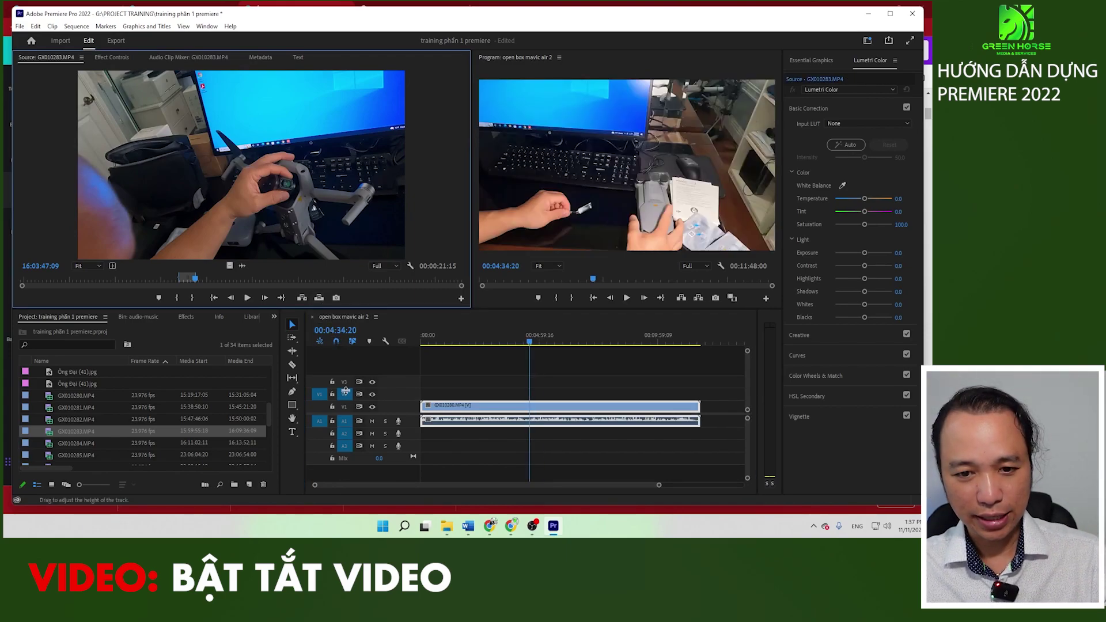
Step: Overwrite a video-only GX010283 range onto V2, with A1 disabled, and play it back
{"action": "left_click", "coordinate": [334, 423]}
{"action": "left_click", "coordinate": [324, 423]}
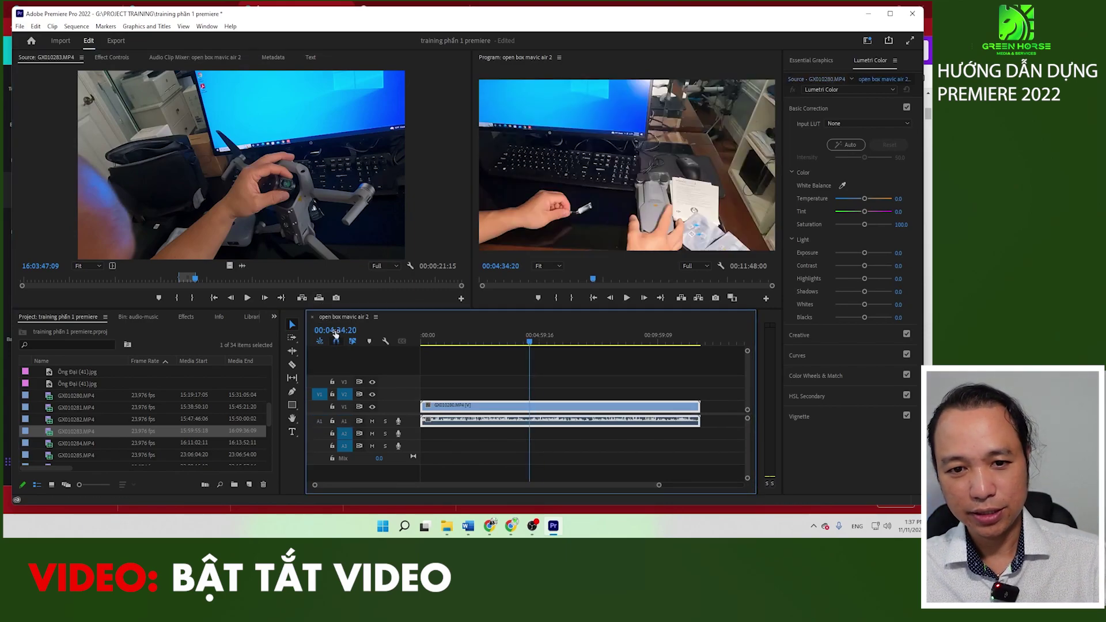
{"action": "left_click", "coordinate": [320, 299]}
{"action": "left_click", "coordinate": [319, 297]}
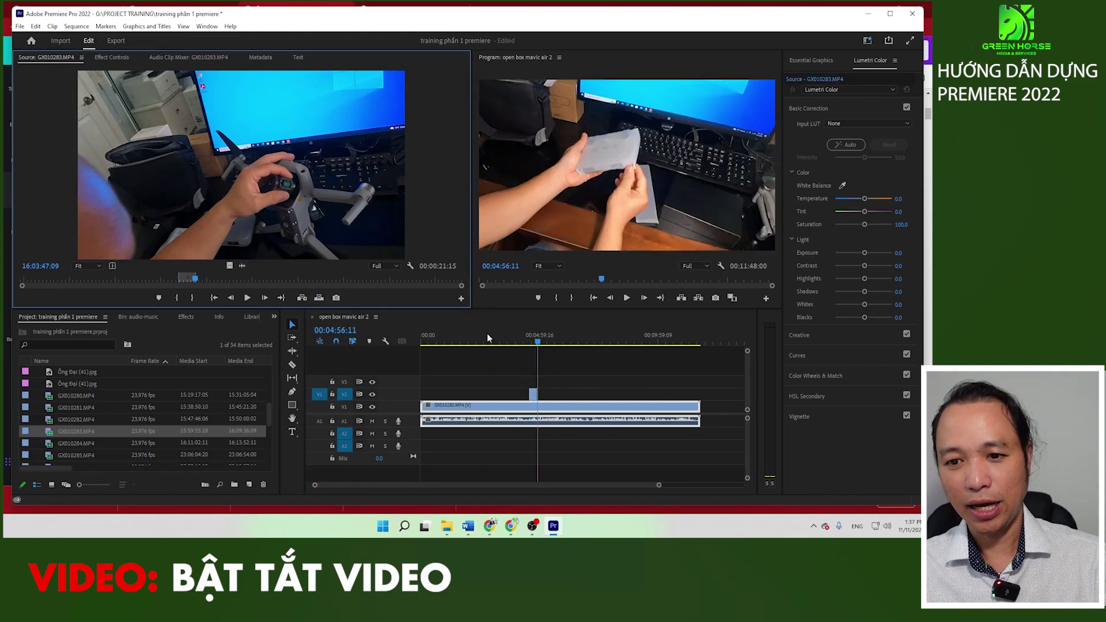
{"action": "left_click", "coordinate": [531, 345]}
{"action": "left_click", "coordinate": [530, 345]}
{"action": "key", "text": "space"}
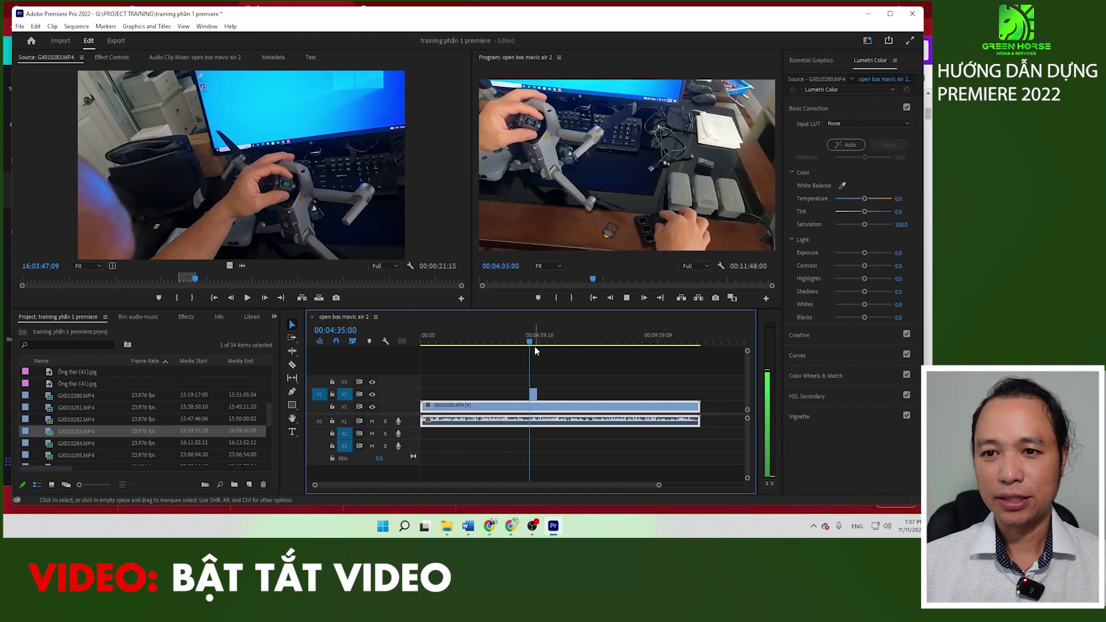
{"action": "key", "text": "space"}
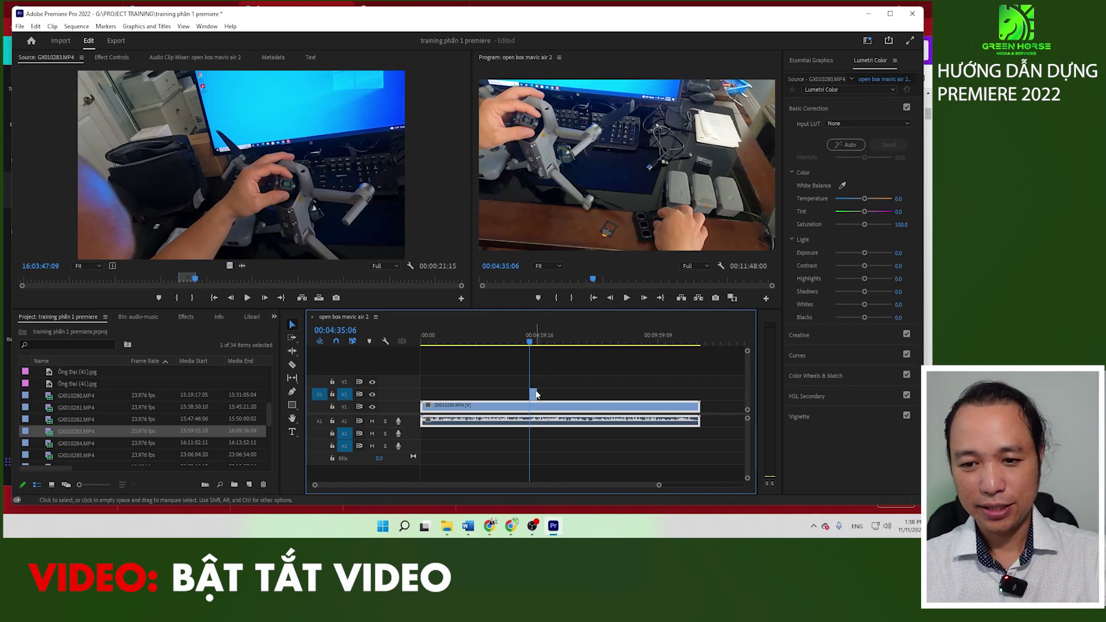
Step: Delete the short V2 clip, target V1 and A1, and patch source video to V2
{"action": "key", "text": "Delete"}
{"action": "left_click", "coordinate": [343, 394]}
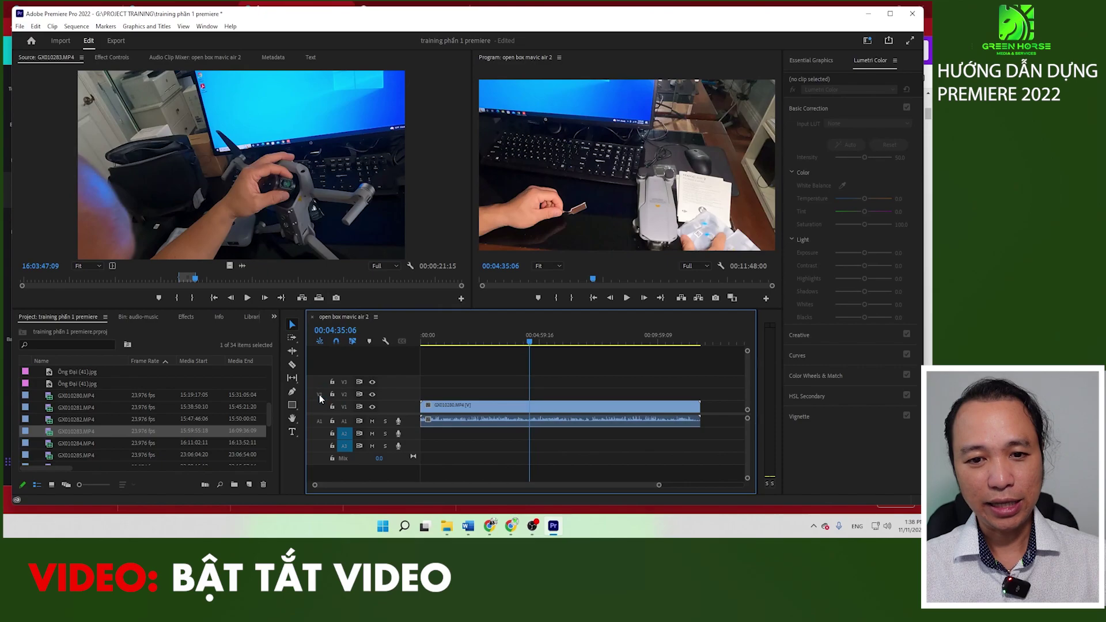
{"action": "left_click", "coordinate": [321, 298]}
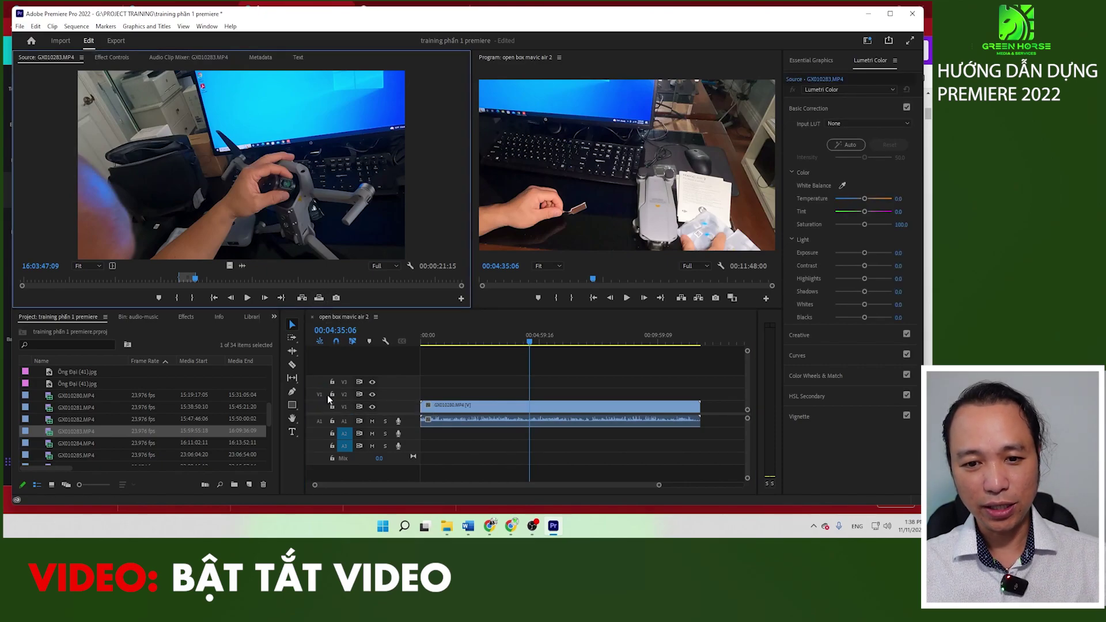
{"action": "left_click", "coordinate": [344, 394]}
{"action": "left_click_drag", "start_coordinate": [321, 394], "coordinate": [320, 407]}
{"action": "left_click", "coordinate": [345, 407]}
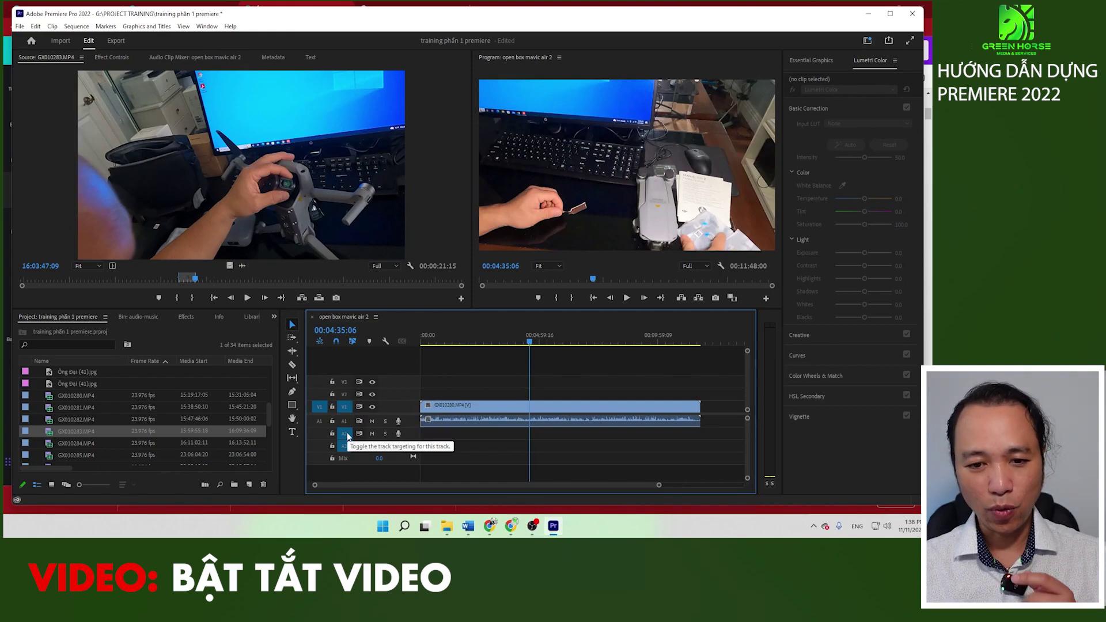
{"action": "left_click", "coordinate": [346, 421]}
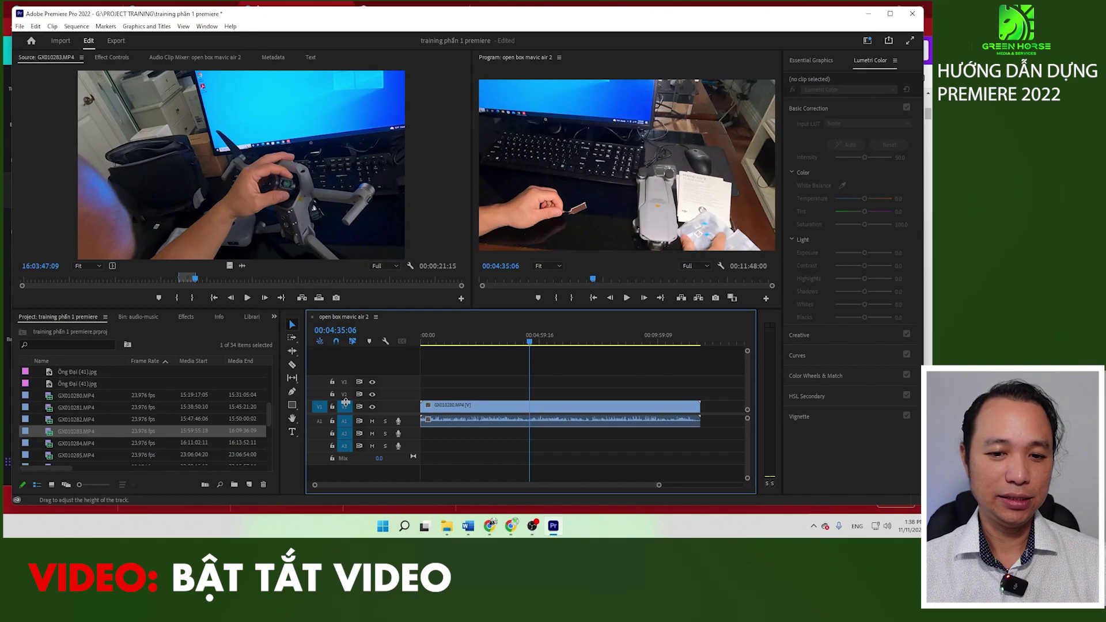
{"action": "left_click_drag", "start_coordinate": [320, 407], "coordinate": [319, 408]}
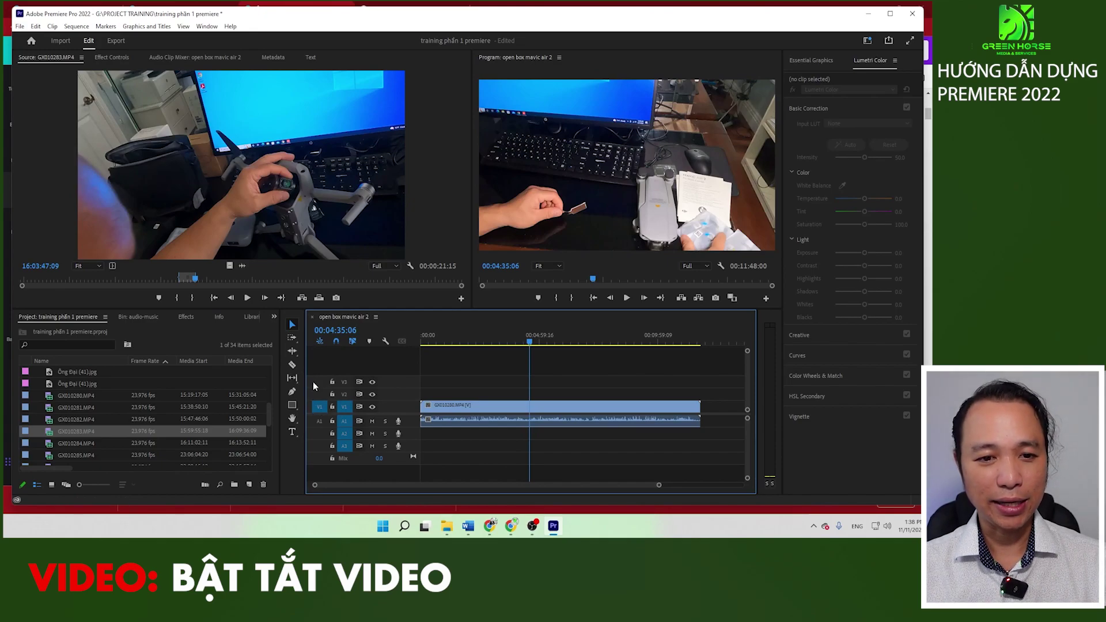
{"action": "left_click", "coordinate": [228, 266]}
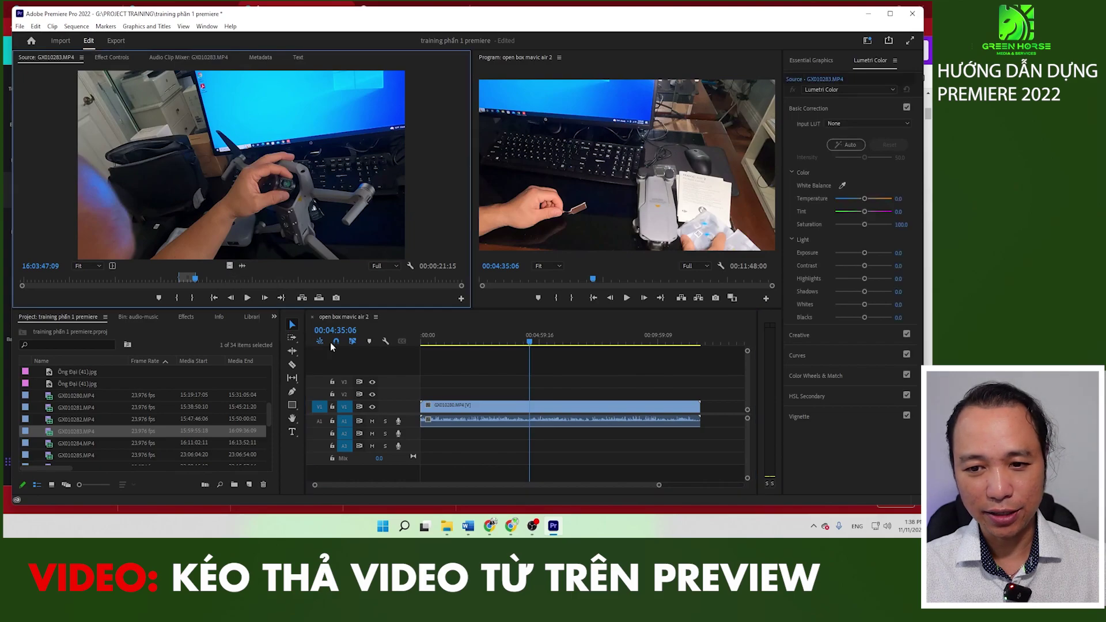
{"action": "left_click_drag", "start_coordinate": [331, 346], "coordinate": [533, 395]}
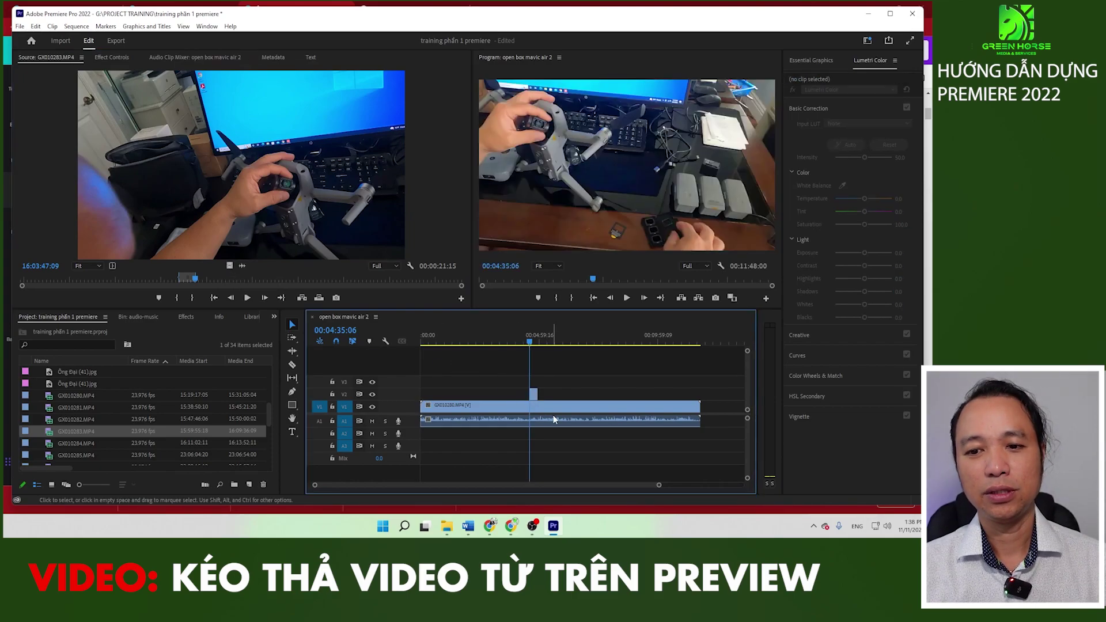
{"action": "key", "text": "shift+Right"}
{"action": "key", "text": "shift+Right"}
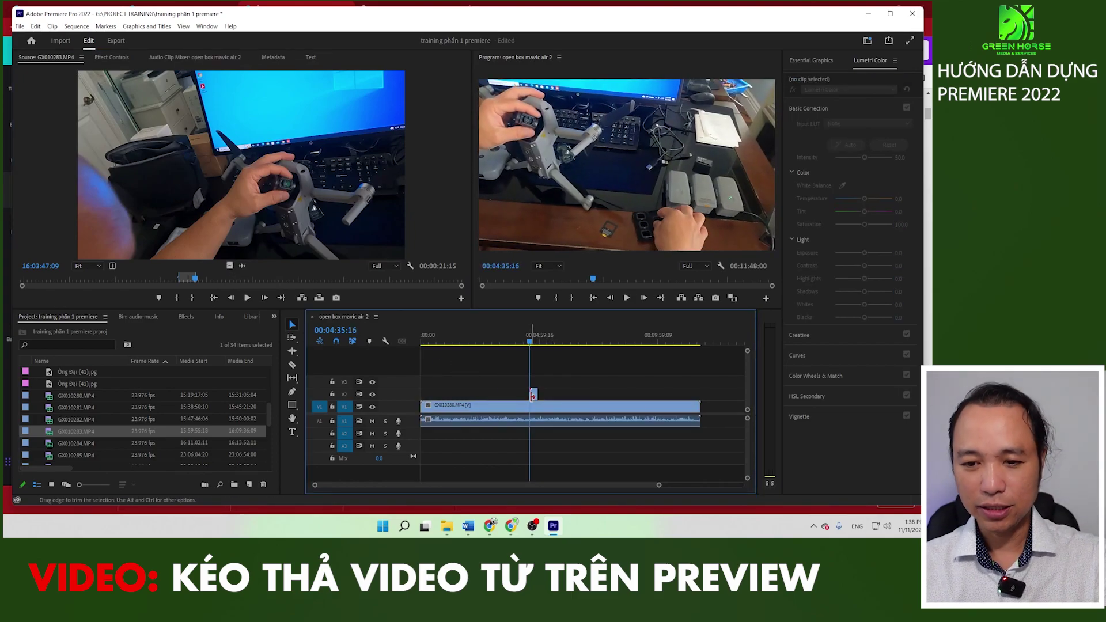
{"action": "key", "text": "ctrl+z"}
{"action": "left_click_drag", "start_coordinate": [519, 338], "coordinate": [462, 341]}
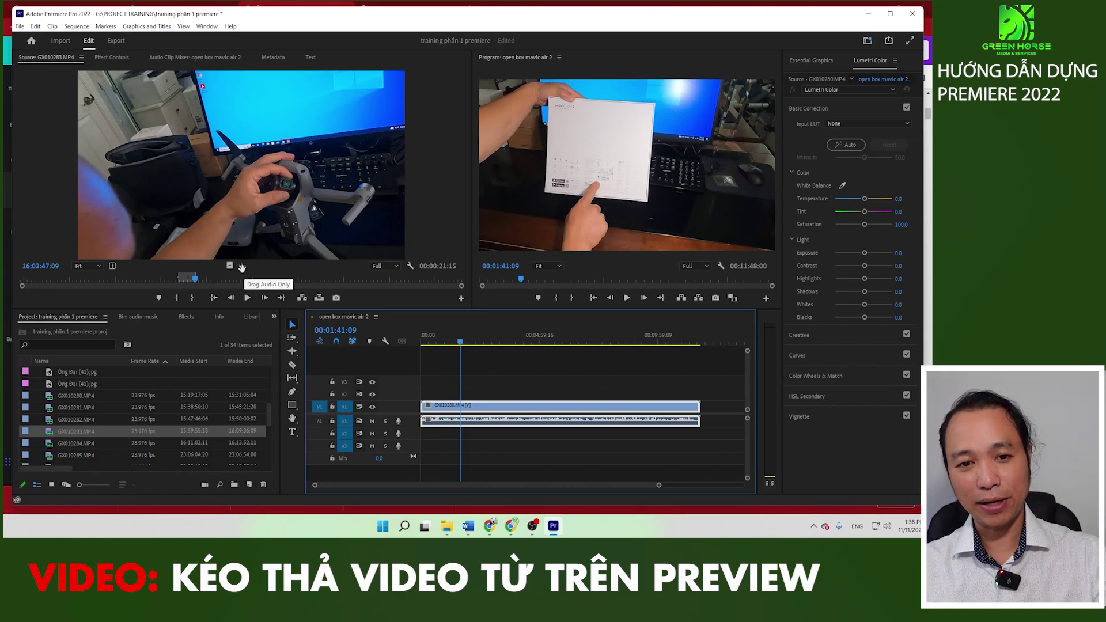
{"action": "left_click_drag", "start_coordinate": [240, 267], "coordinate": [458, 375]}
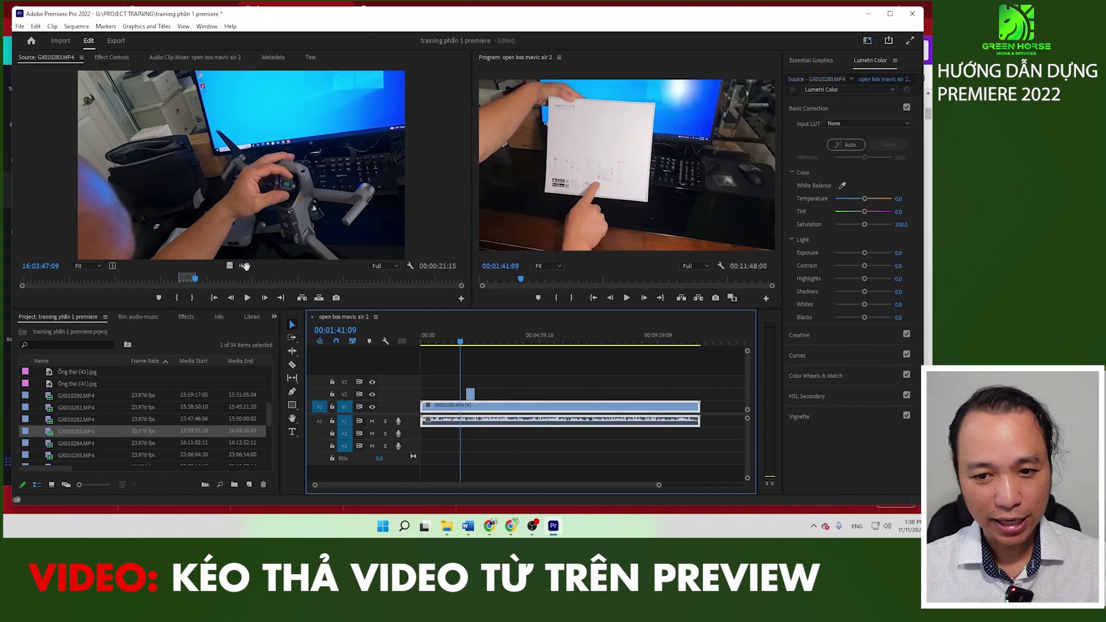
{"action": "left_click_drag", "start_coordinate": [245, 266], "coordinate": [472, 451]}
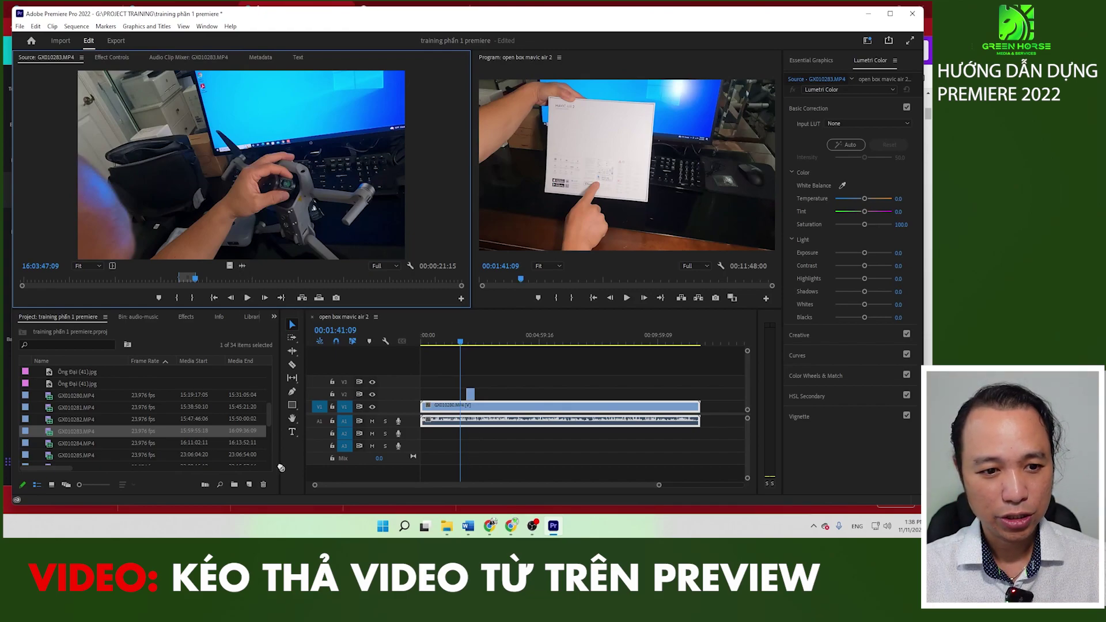
{"action": "left_click", "coordinate": [318, 422]}
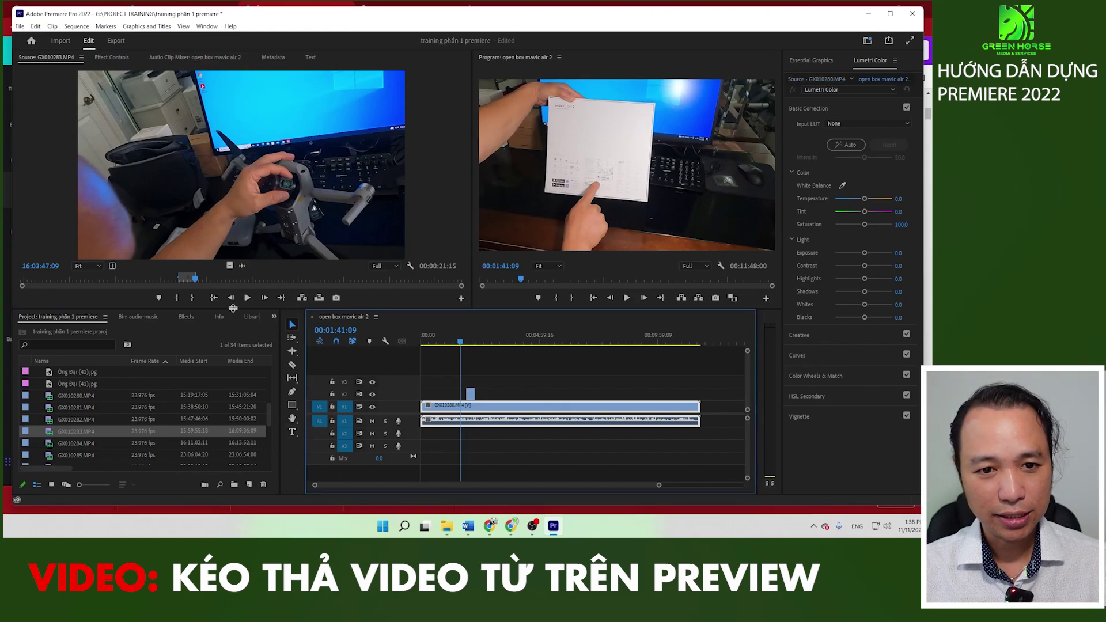
{"action": "left_click_drag", "start_coordinate": [241, 266], "coordinate": [513, 436]}
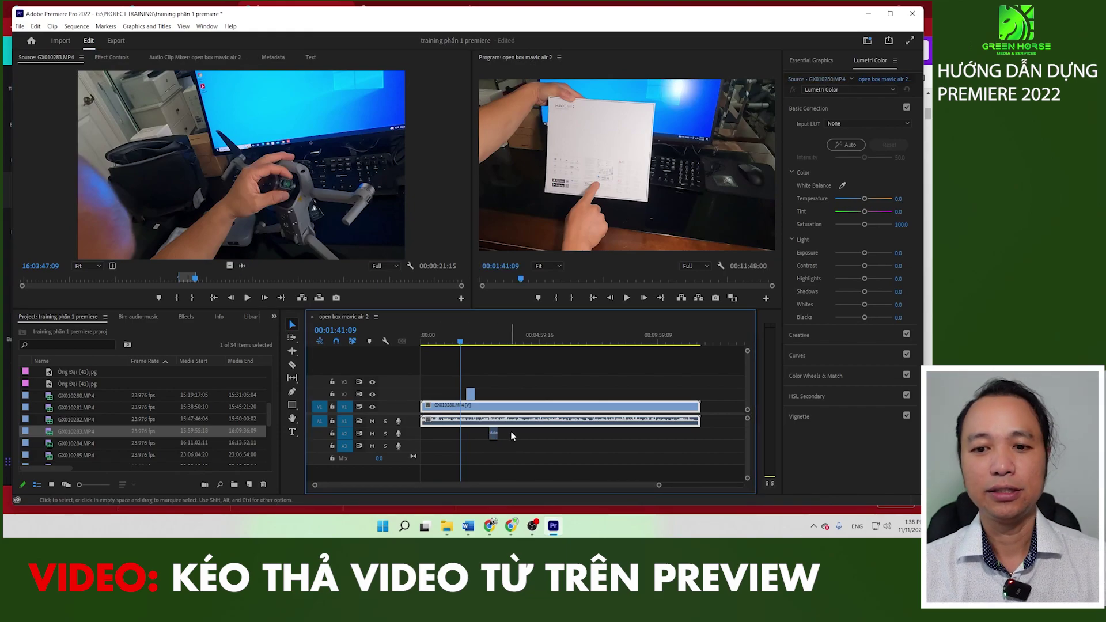
{"action": "left_click_drag", "start_coordinate": [509, 434], "coordinate": [493, 433]}
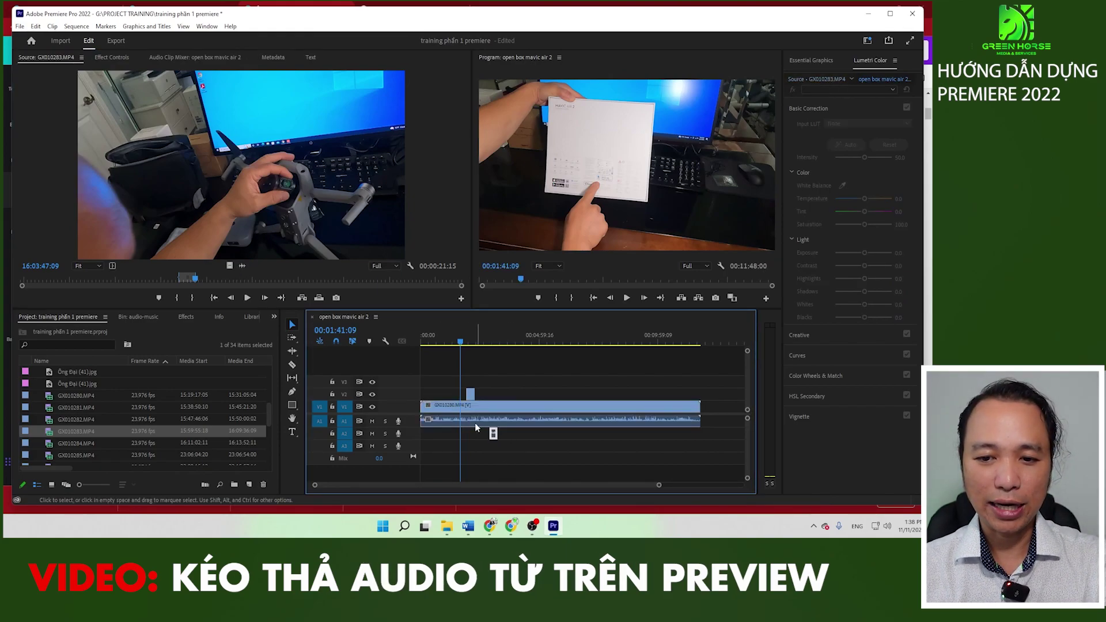
Step: Drop the GX010283 source clip onto V2 and A2, then undo the placement
{"action": "left_click", "coordinate": [251, 196]}
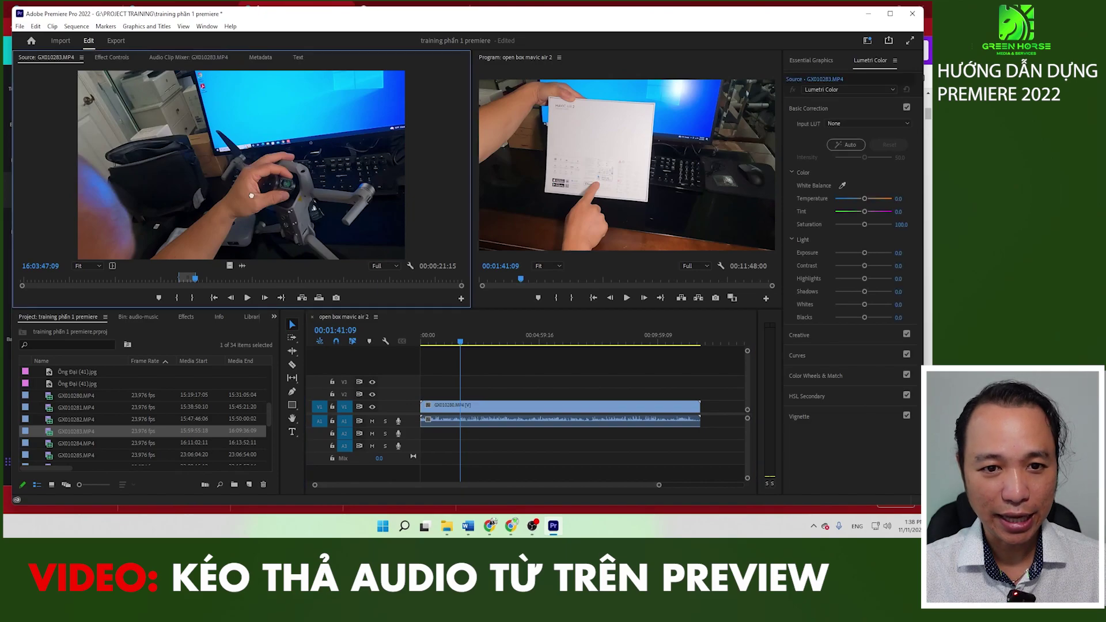
{"action": "mouse_move", "coordinate": [299, 254]}
{"action": "left_mouse_down"}
{"action": "mouse_move", "coordinate": [468, 394]}
{"action": "mouse_move", "coordinate": [225, 160]}
{"action": "left_mouse_up"}
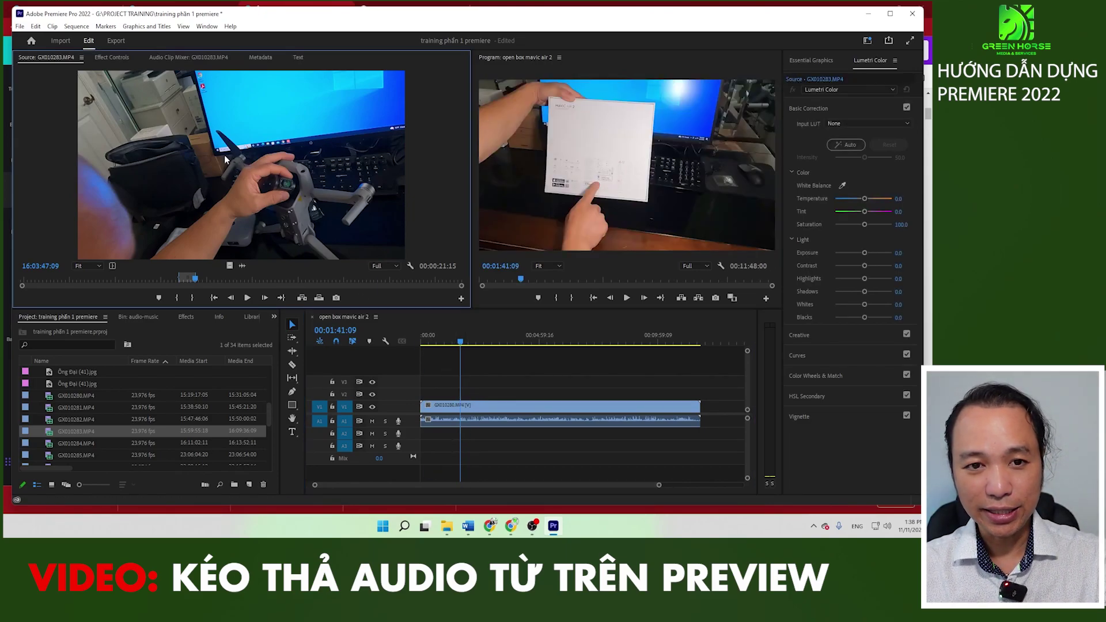
{"action": "left_click_drag", "start_coordinate": [408, 300], "coordinate": [466, 395]}
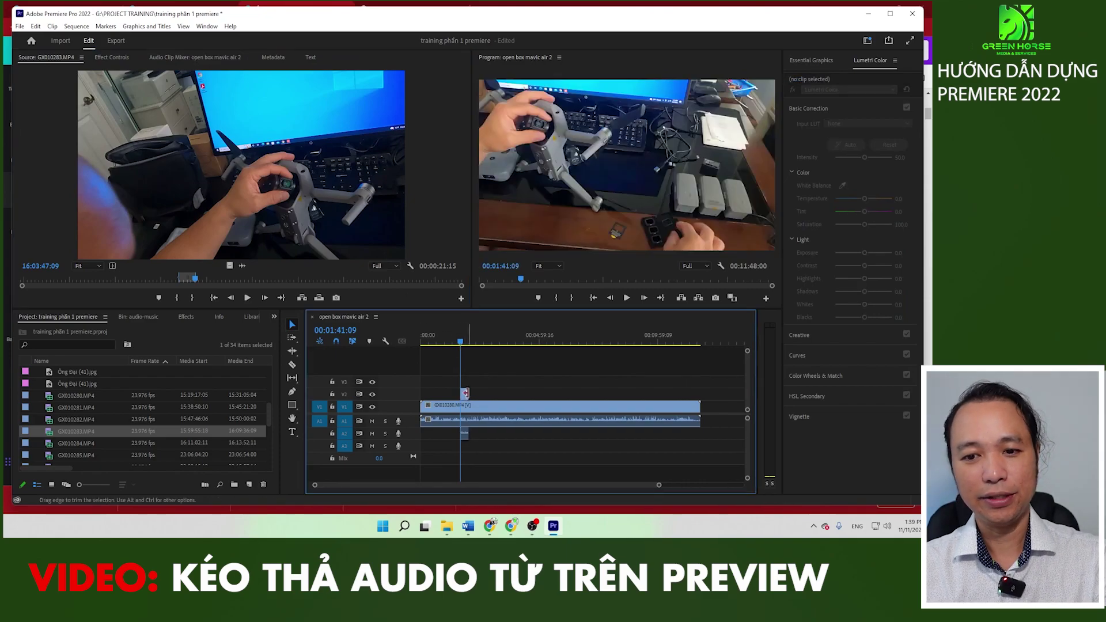
{"action": "key", "text": "ctrl+z"}
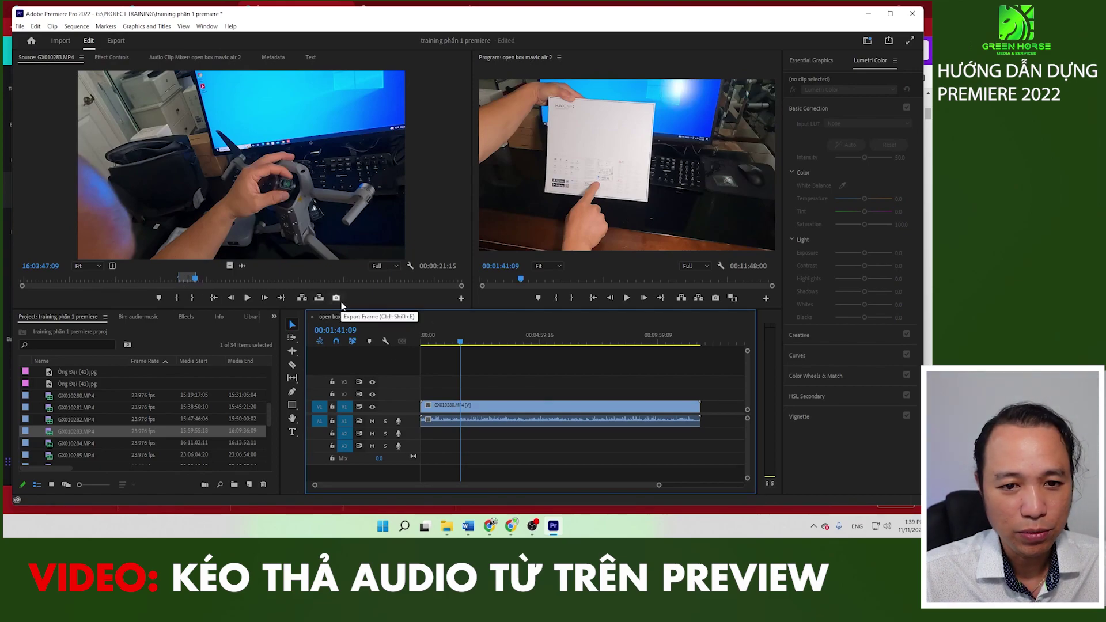
Step: Mark a 00:00:30:13 In/Out range on GX010283 and move the playhead to 00:02:19:06
{"action": "left_click_drag", "start_coordinate": [198, 281], "coordinate": [217, 280]}
{"action": "left_click", "coordinate": [192, 297]}
{"action": "left_click", "coordinate": [194, 280]}
{"action": "left_click", "coordinate": [177, 297]}
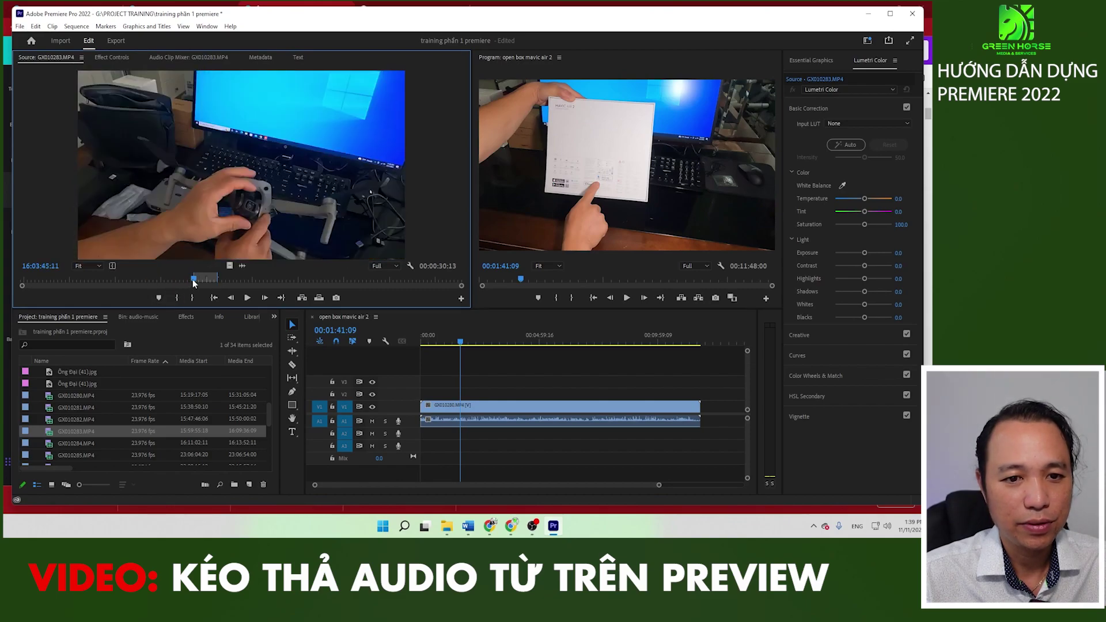
{"action": "left_click_drag", "start_coordinate": [194, 280], "coordinate": [189, 281]}
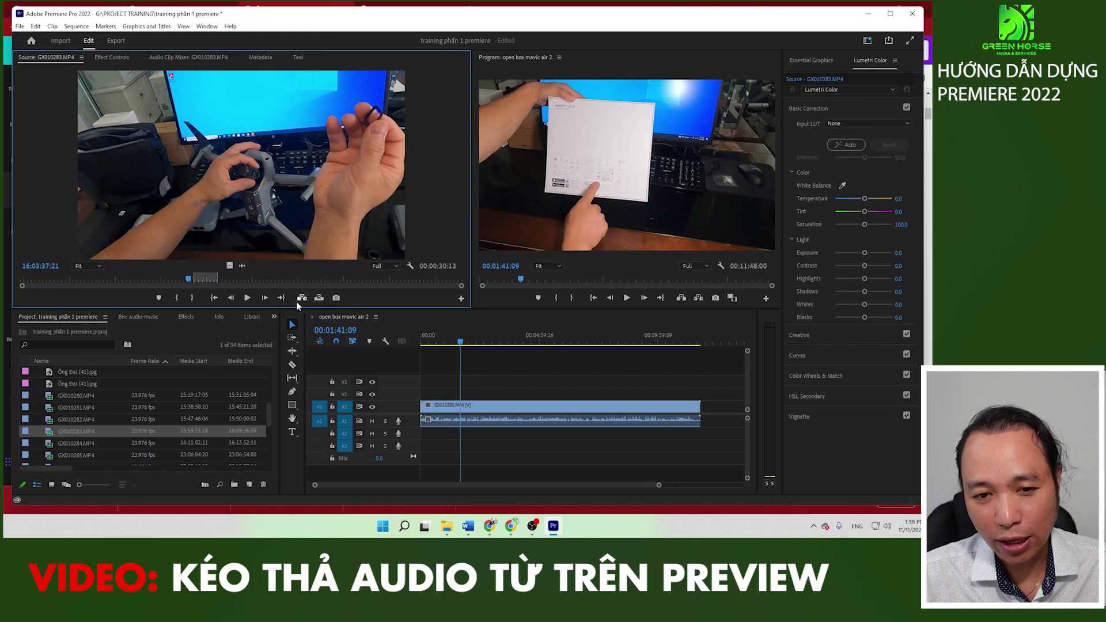
{"action": "left_click", "coordinate": [476, 342]}
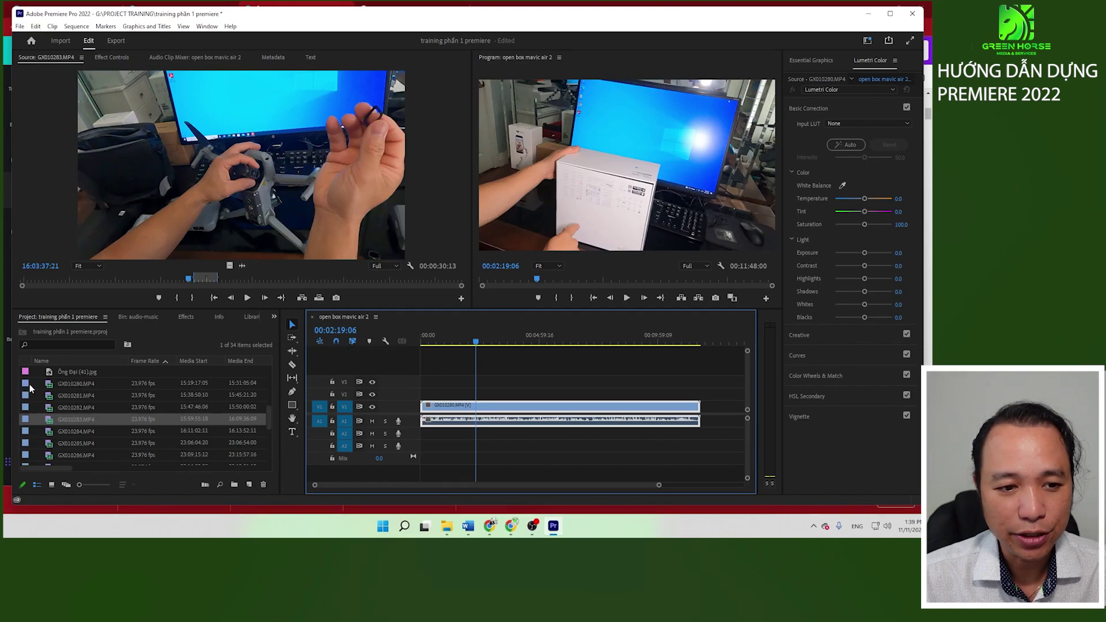
{"action": "left_click", "coordinate": [37, 384]}
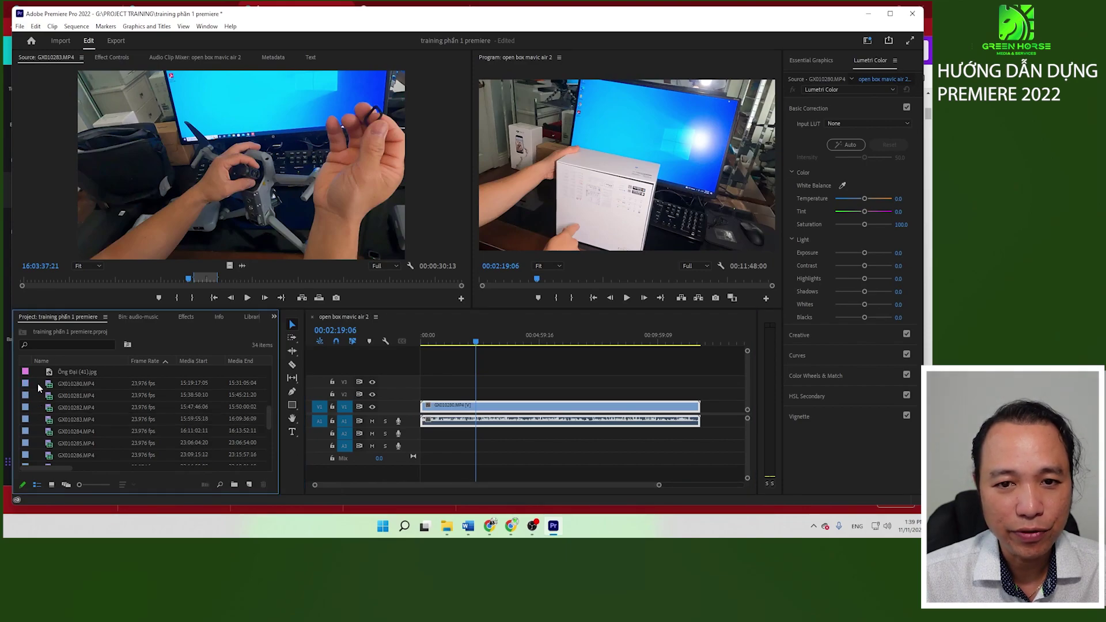
Step: Import the sequence still image from the Downloads folder
{"action": "key", "text": "ctrl+i"}
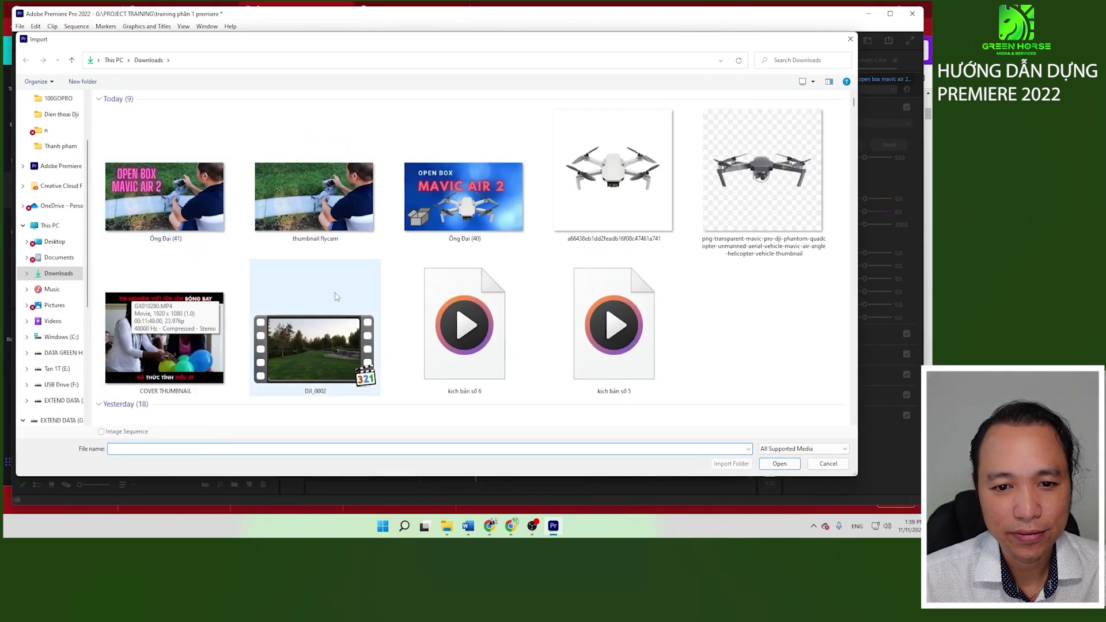
{"action": "scroll", "coordinate": [467, 346], "scroll_direction": "down", "scroll_amount": 5}
{"action": "scroll", "coordinate": [508, 350], "scroll_direction": "down", "scroll_amount": 5}
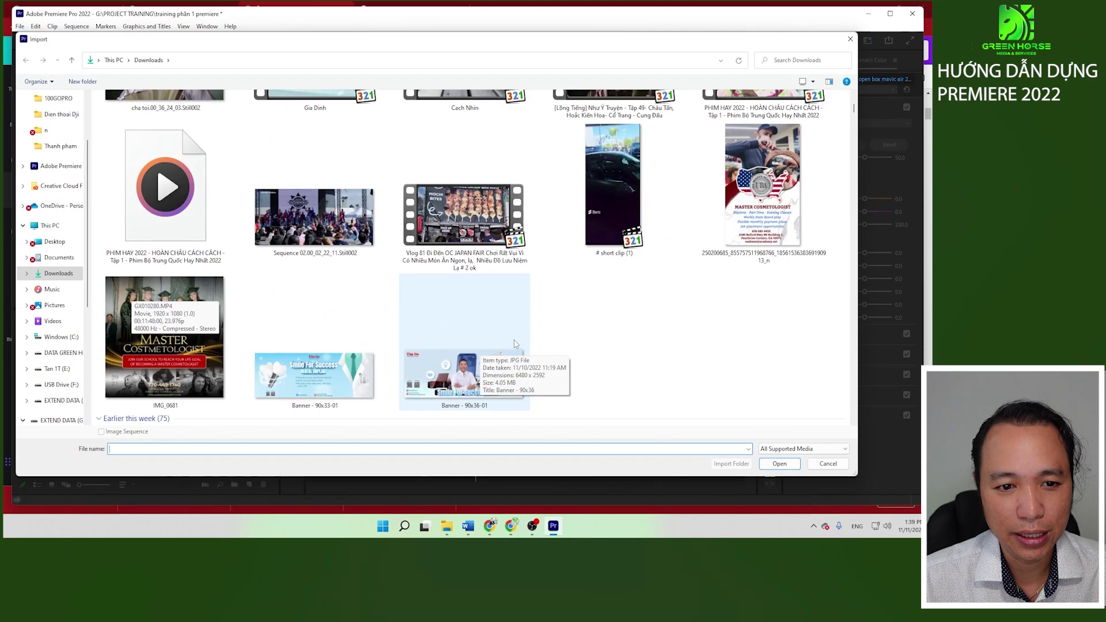
{"action": "scroll", "coordinate": [571, 294], "scroll_direction": "up", "scroll_amount": 2}
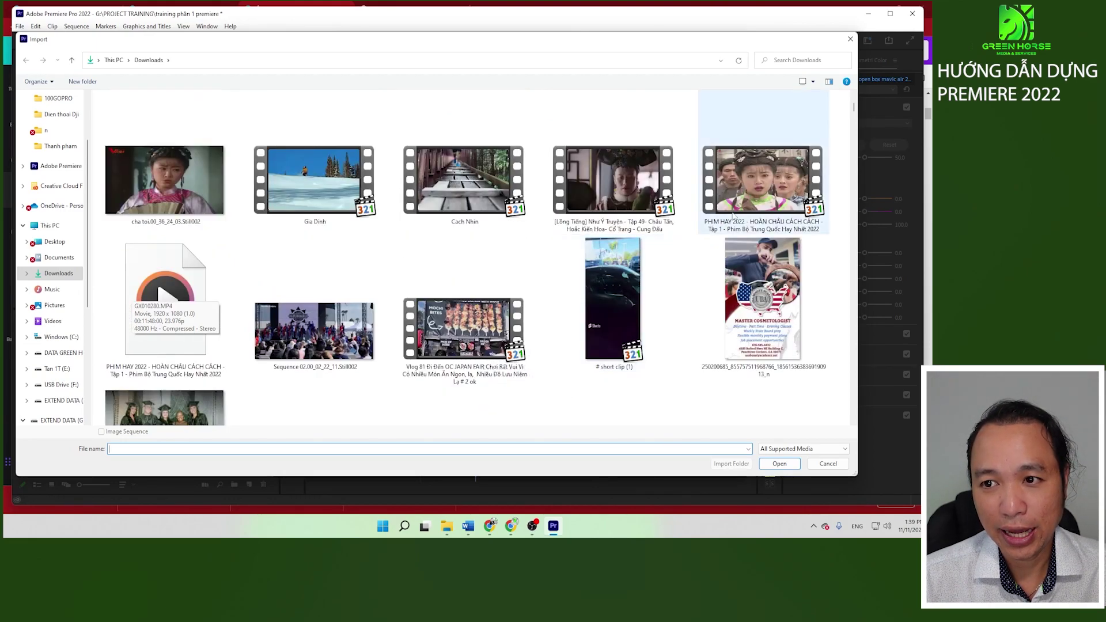
{"action": "double_click", "coordinate": [314, 333]}
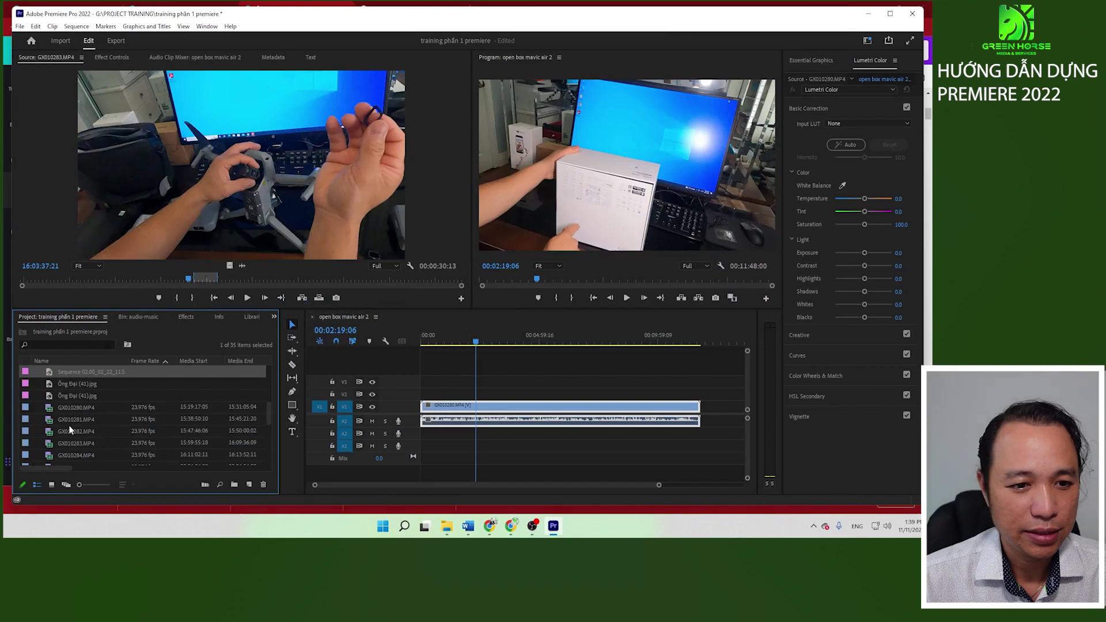
{"action": "scroll", "coordinate": [98, 385], "scroll_direction": "up", "scroll_amount": 3}
{"action": "scroll", "coordinate": [98, 385], "scroll_direction": "up", "scroll_amount": 2}
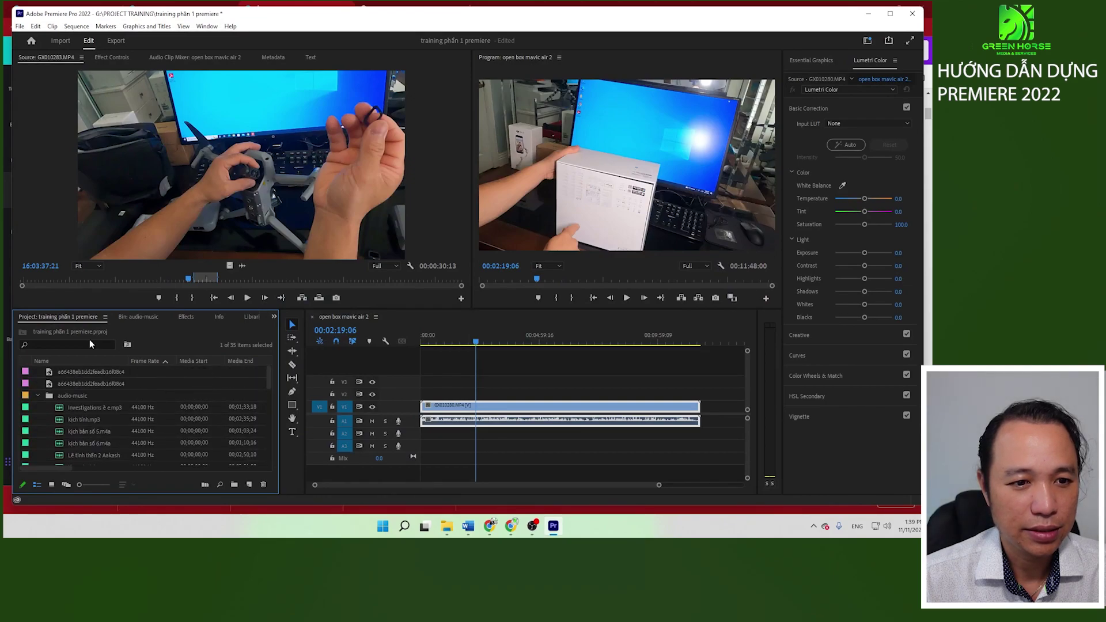
Step: Import the MAVIC AIR 2 title image Ông Đại (40).jpg and load it in the Source Monitor
{"action": "key", "text": "ctrl+i"}
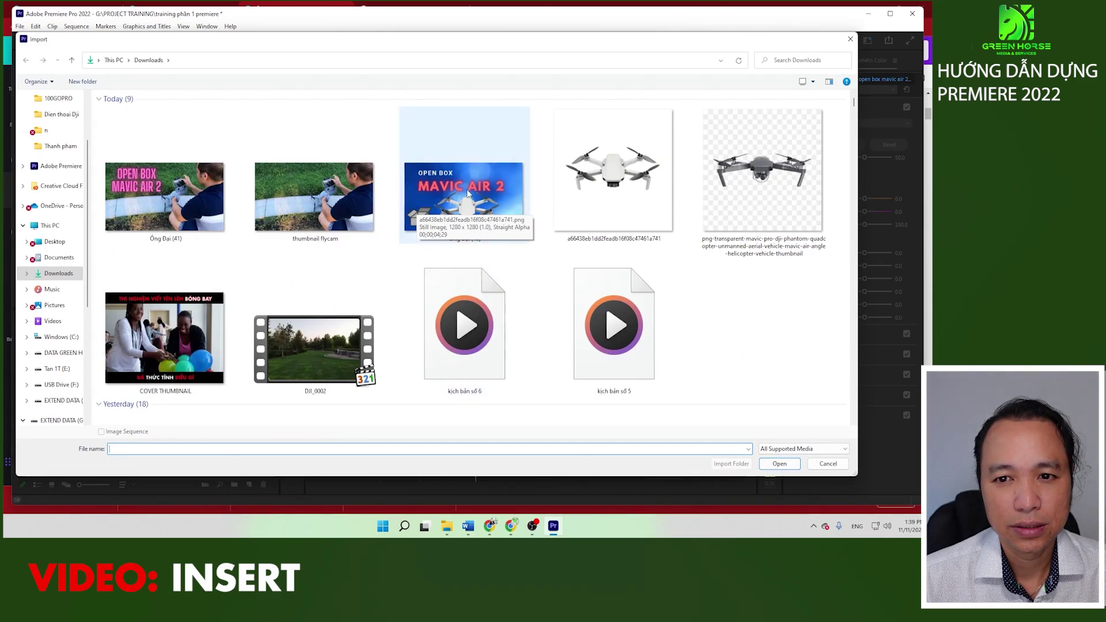
{"action": "double_click", "coordinate": [463, 193]}
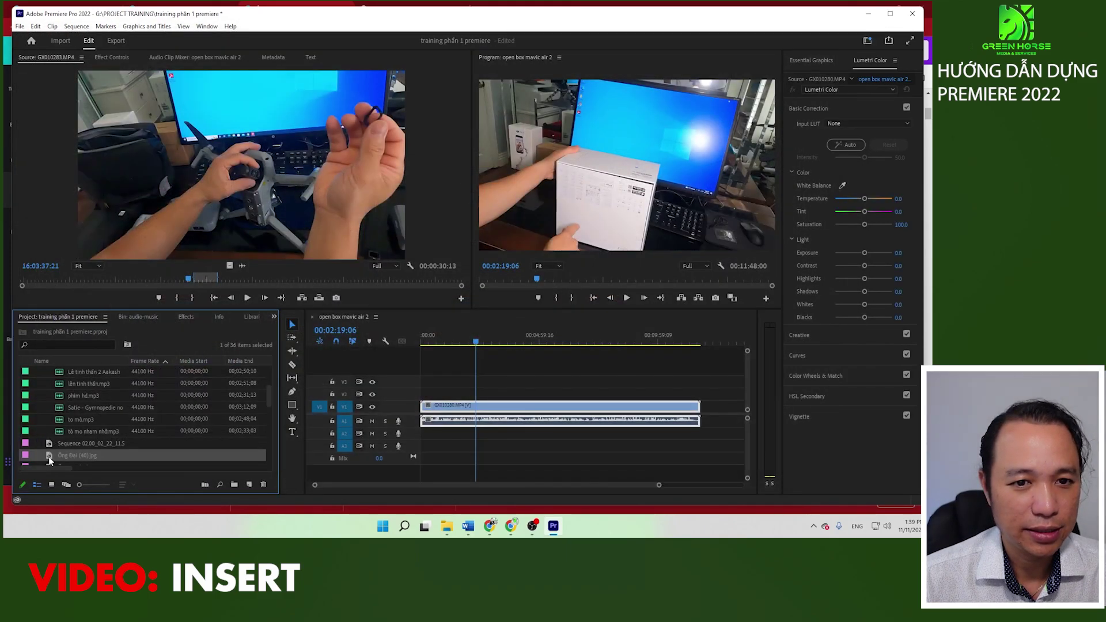
{"action": "left_click_drag", "start_coordinate": [49, 459], "coordinate": [65, 281]}
{"action": "key", "text": "Home"}
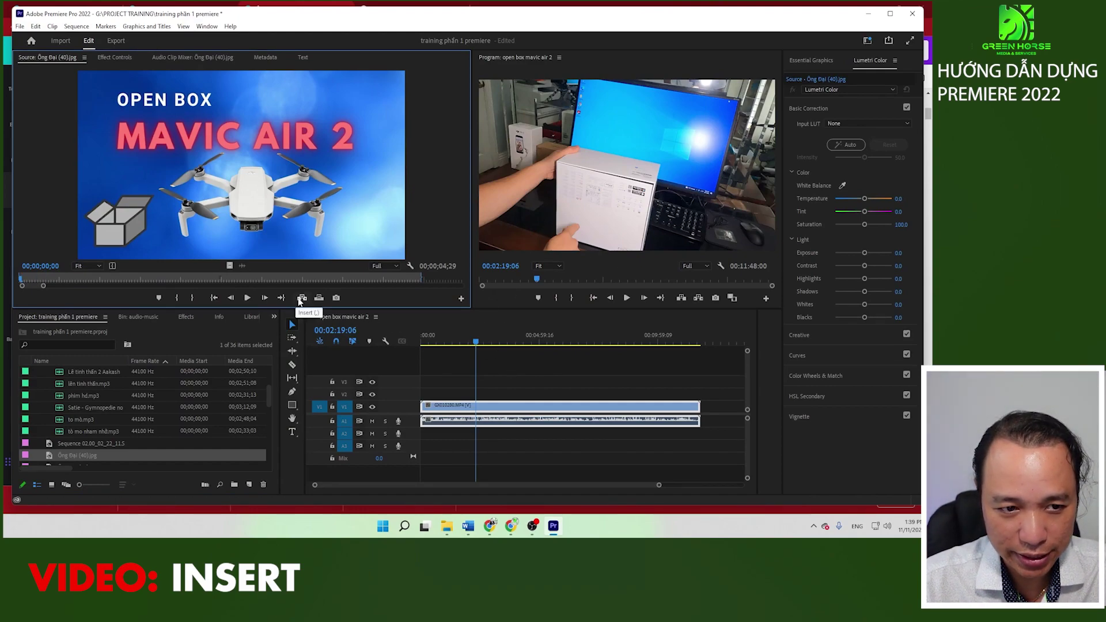
Step: Insert the Ông Đại (40) title still on V1 at the playhead, review it, then undo
{"action": "left_click", "coordinate": [301, 298]}
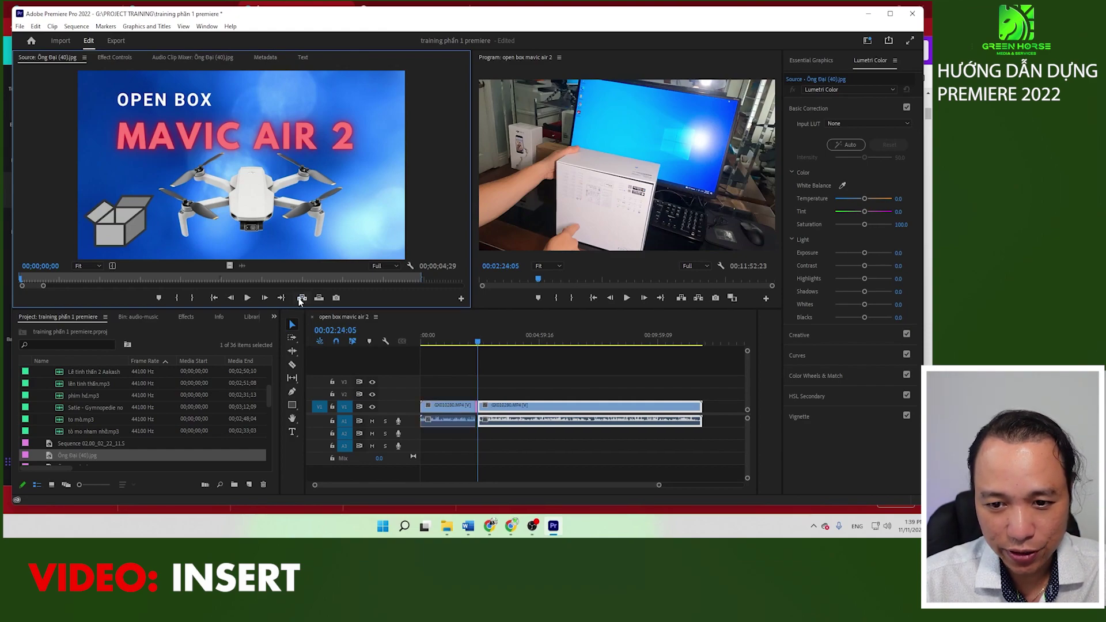
{"action": "left_click_drag", "start_coordinate": [313, 489], "coordinate": [334, 485]}
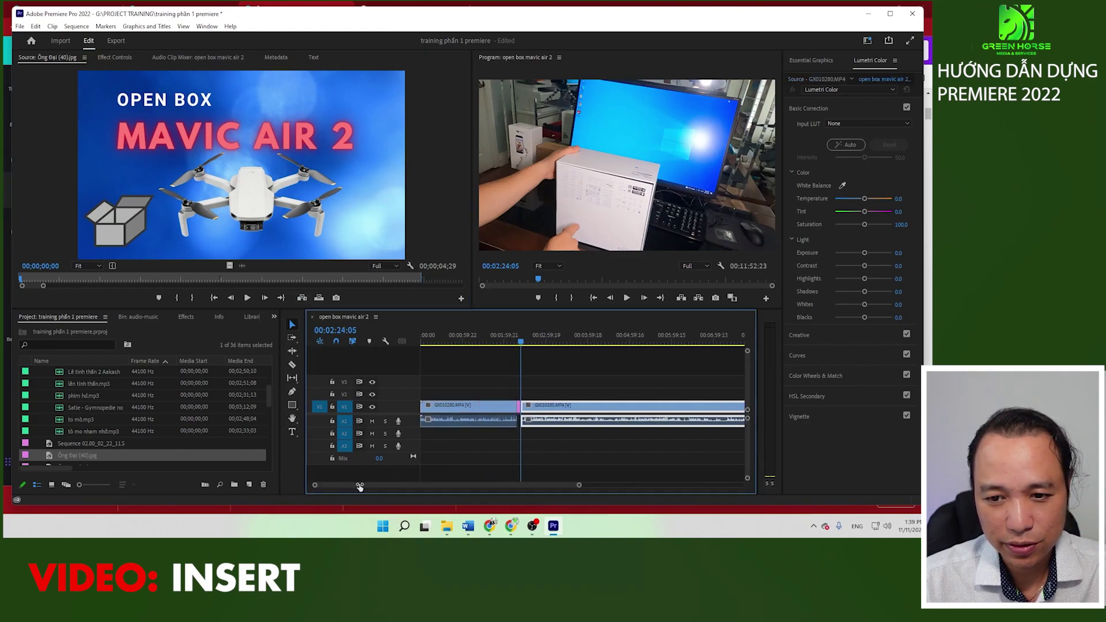
{"action": "left_click", "coordinate": [576, 342]}
{"action": "left_click_drag", "start_coordinate": [578, 343], "coordinate": [569, 343]}
{"action": "key", "text": "space"}
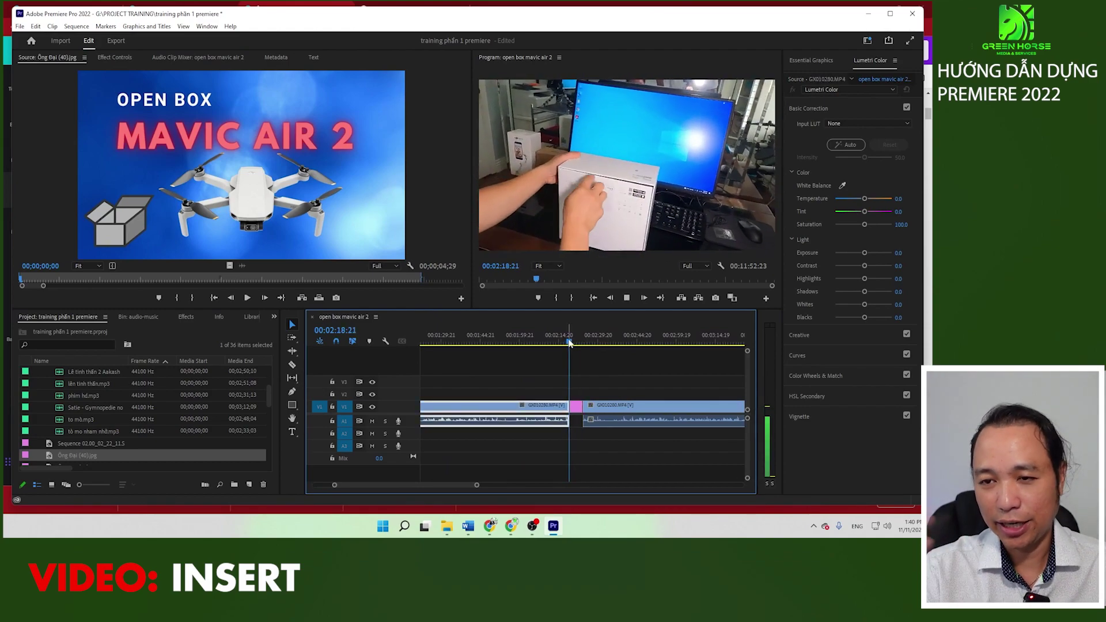
{"action": "key", "text": "space"}
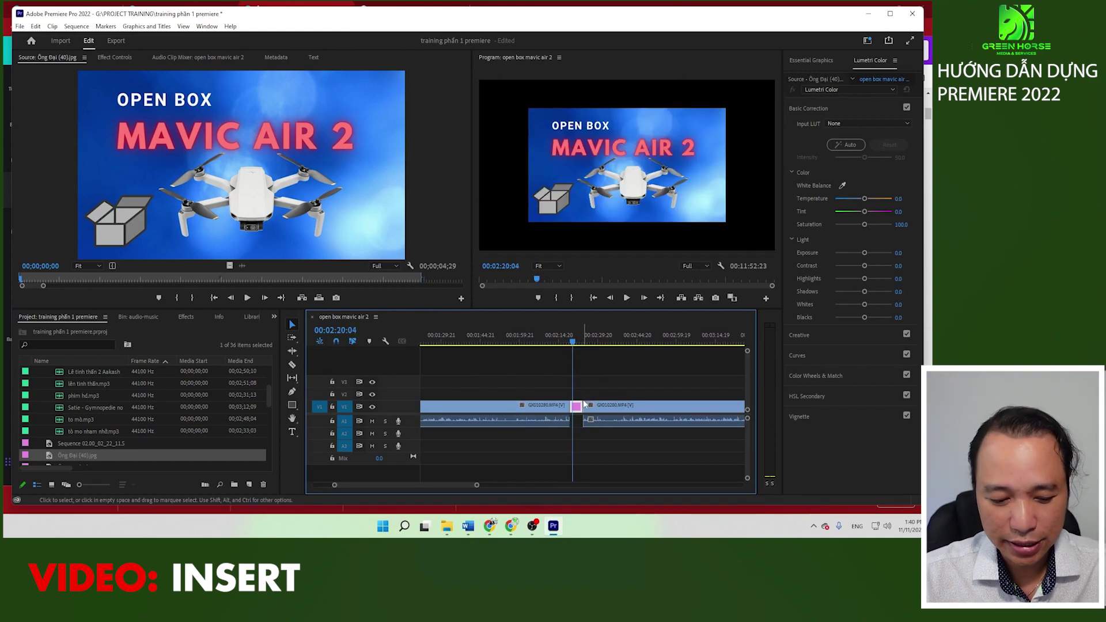
{"action": "key", "text": "ctrl+z"}
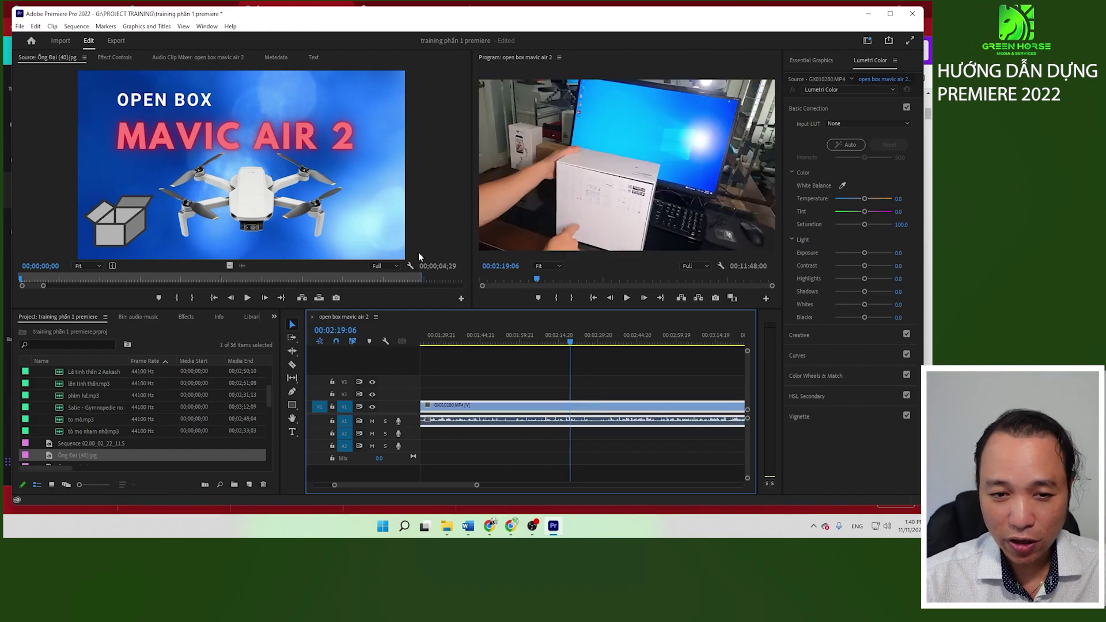
Step: Insert the title still onto V1 at the playhead, then undo it
{"action": "left_click", "coordinate": [215, 129]}
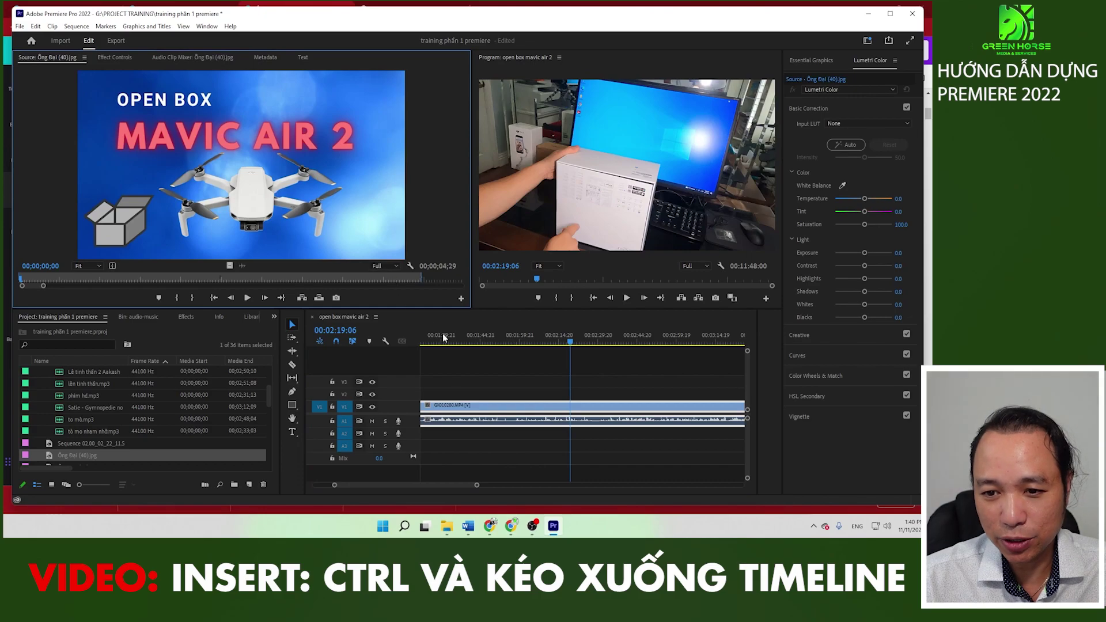
{"action": "left_click_drag", "start_coordinate": [443, 338], "coordinate": [574, 412]}
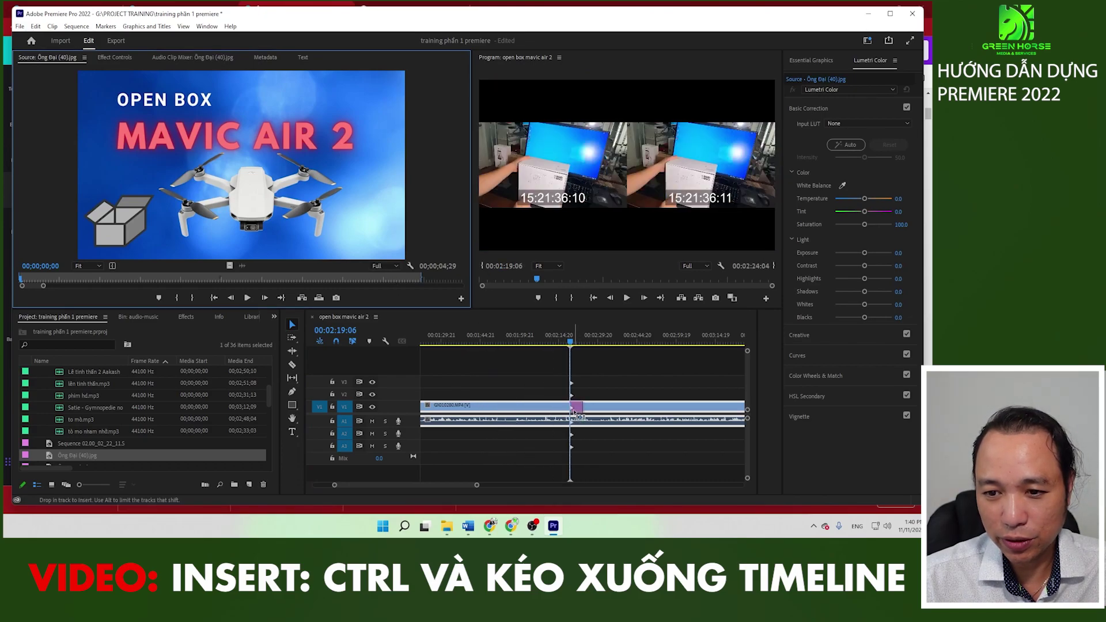
{"action": "left_click_drag", "start_coordinate": [575, 412], "coordinate": [576, 412]}
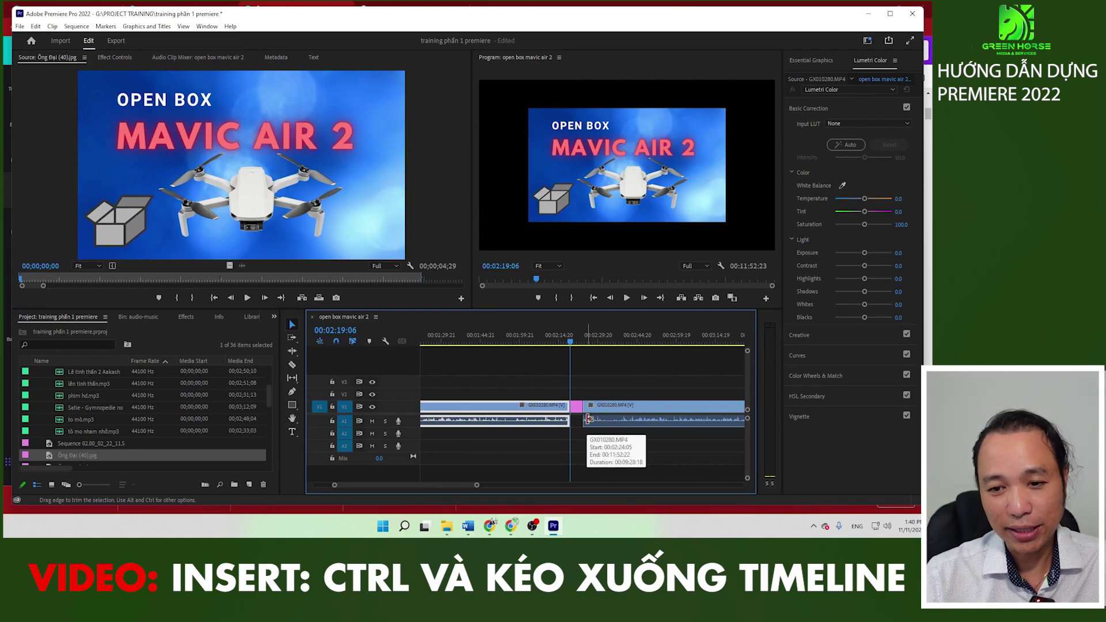
{"action": "key", "text": "ctrl+z"}
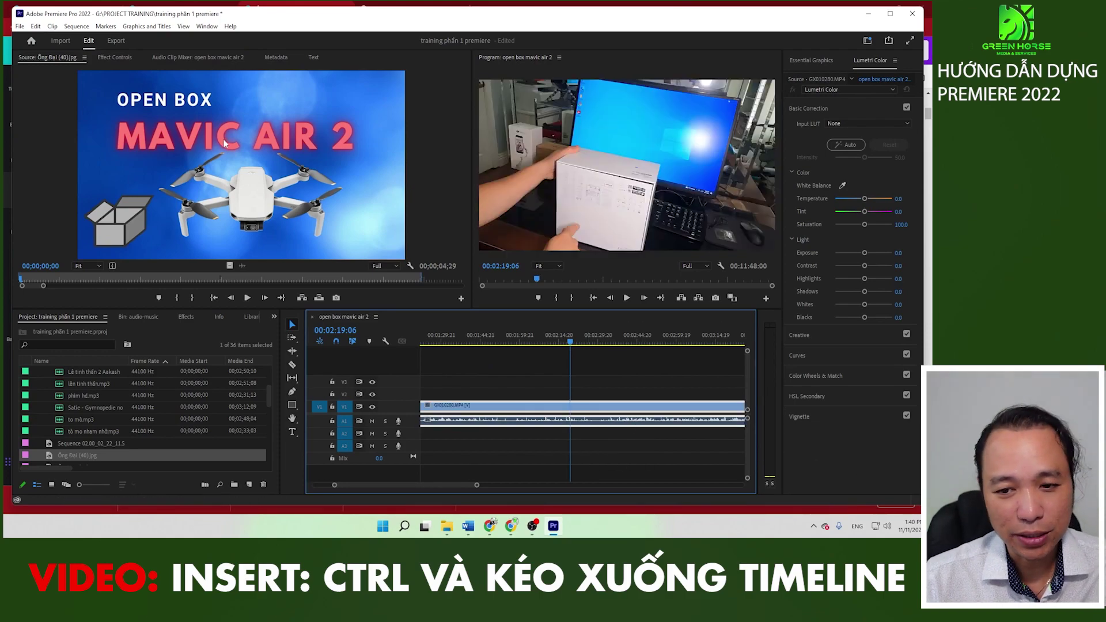
Step: Re-insert the still on V1, review it, remove it, and move the playhead to about 00:35
{"action": "left_click_drag", "start_coordinate": [224, 143], "coordinate": [598, 374]}
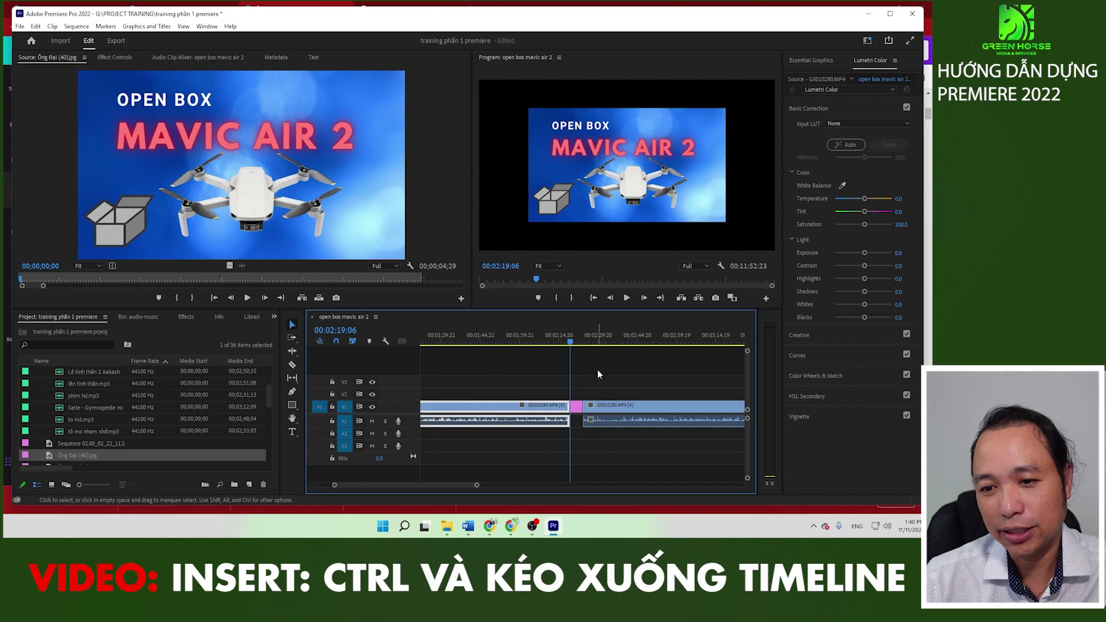
{"action": "left_click", "coordinate": [564, 344]}
{"action": "key", "text": "space"}
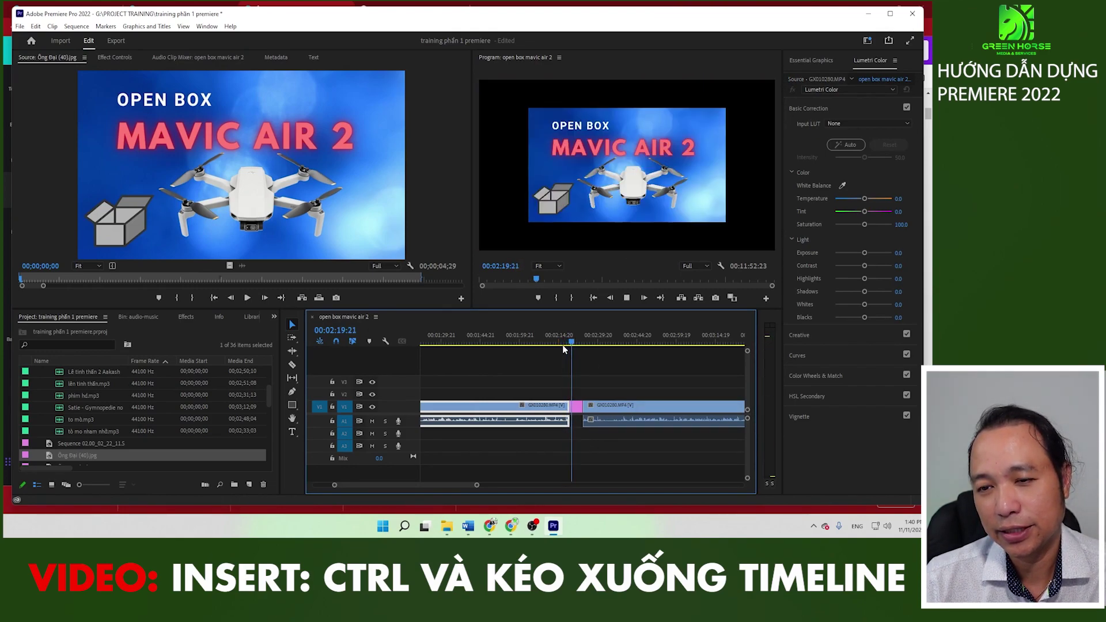
{"action": "left_click", "coordinate": [577, 408]}
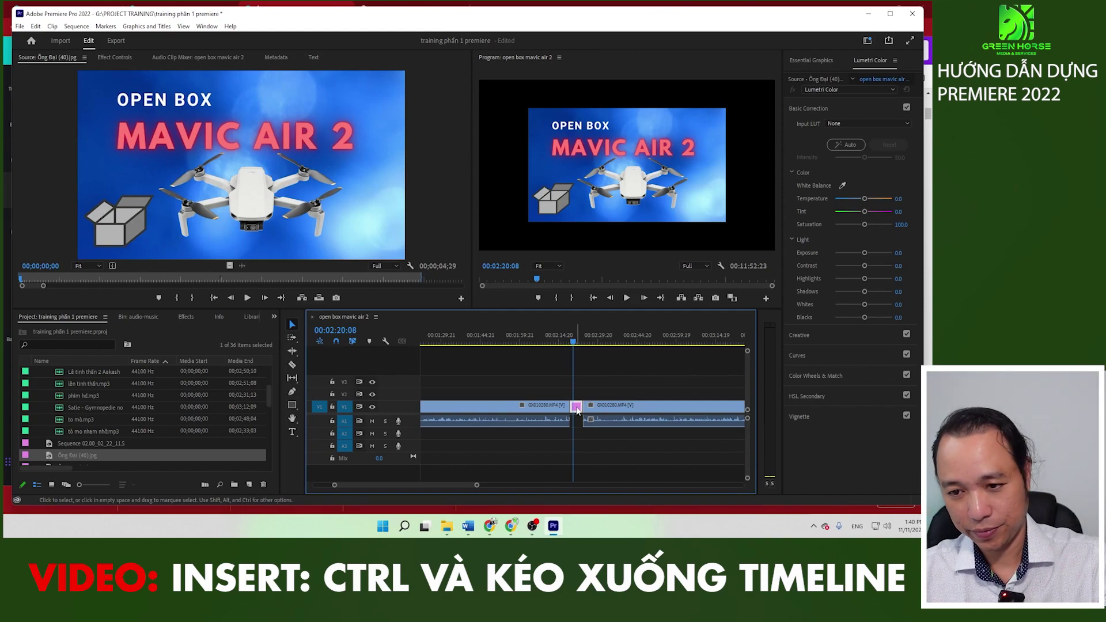
{"action": "key", "text": "ctrl+z"}
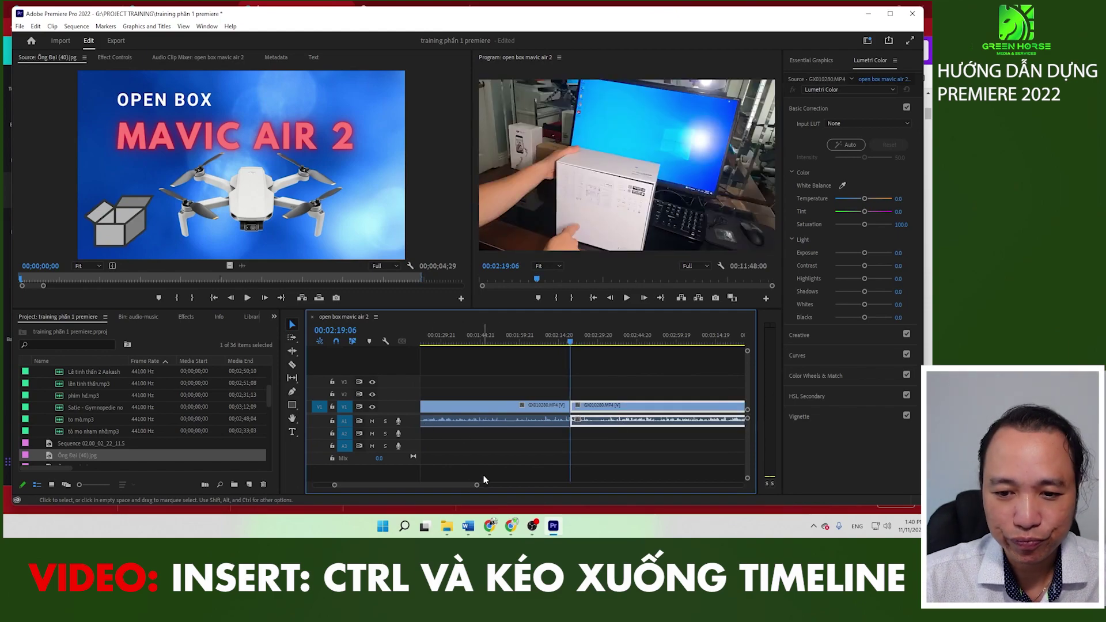
{"action": "left_click_drag", "start_coordinate": [482, 484], "coordinate": [620, 484]}
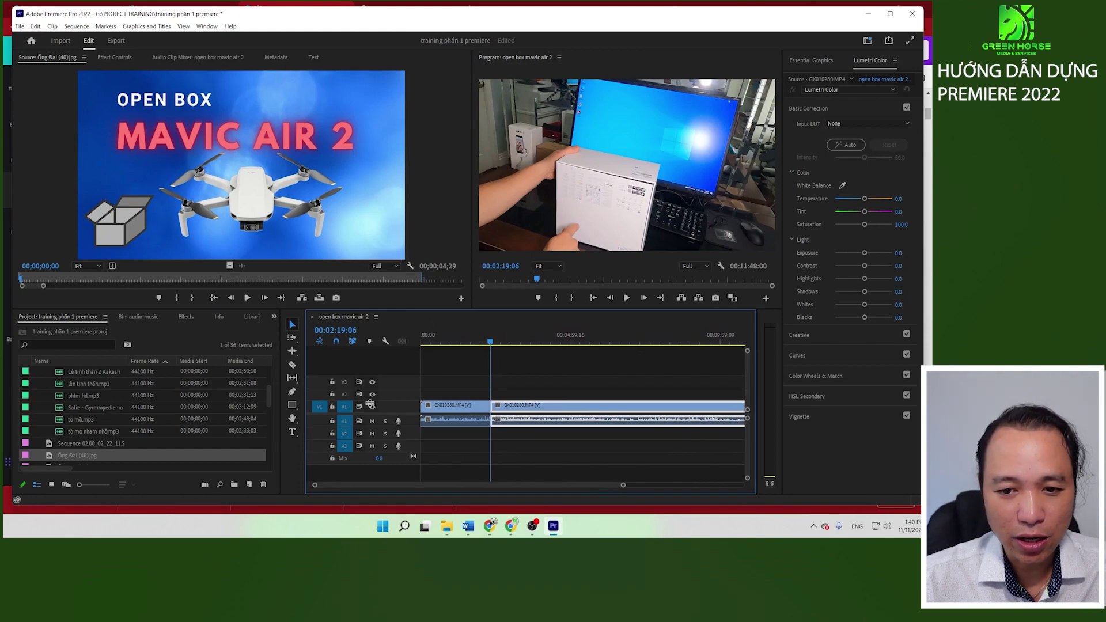
{"action": "left_click", "coordinate": [439, 344]}
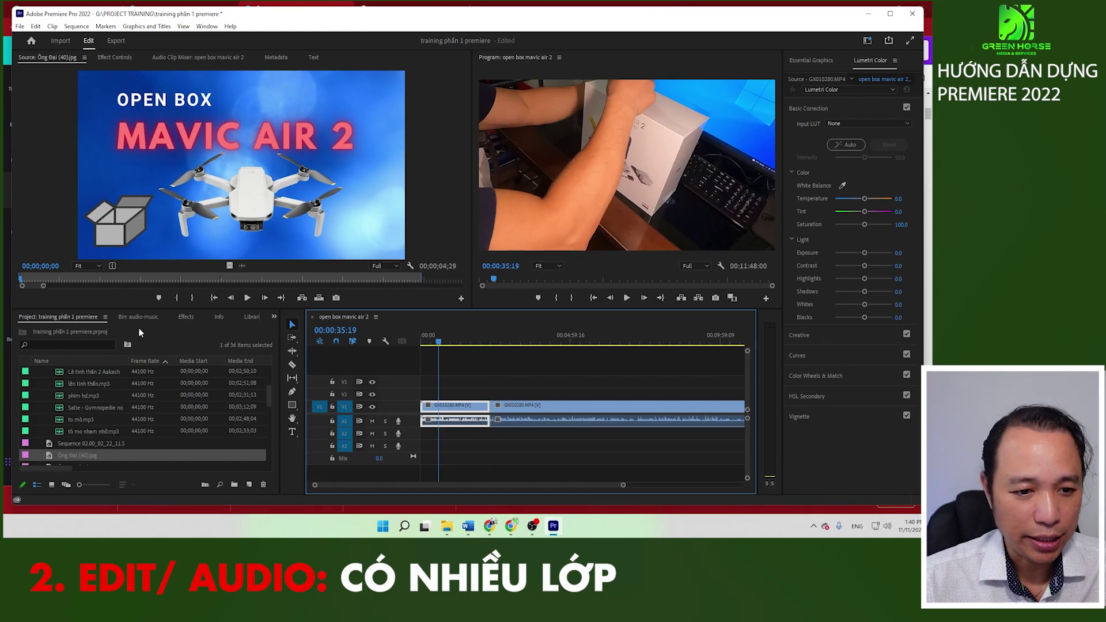
{"action": "scroll", "coordinate": [97, 424], "scroll_direction": "down", "scroll_amount": 2}
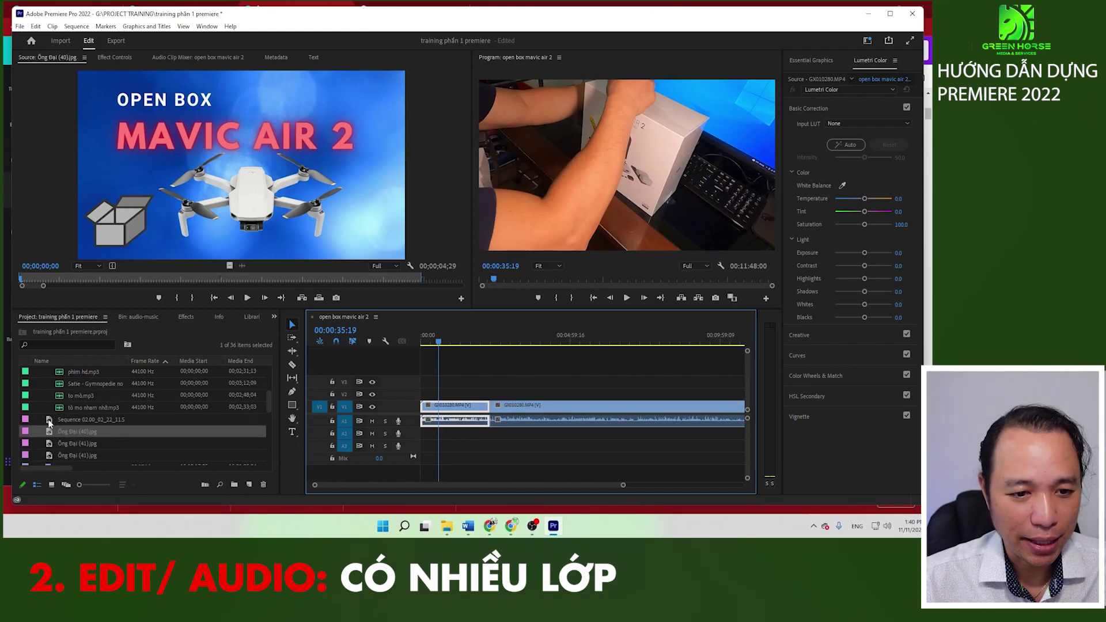
Step: Place the nested sequence as overlay clips on V2 and on a new V4 track
{"action": "left_click_drag", "start_coordinate": [49, 424], "coordinate": [524, 370]}
{"action": "left_click_drag", "start_coordinate": [460, 394], "coordinate": [455, 394]}
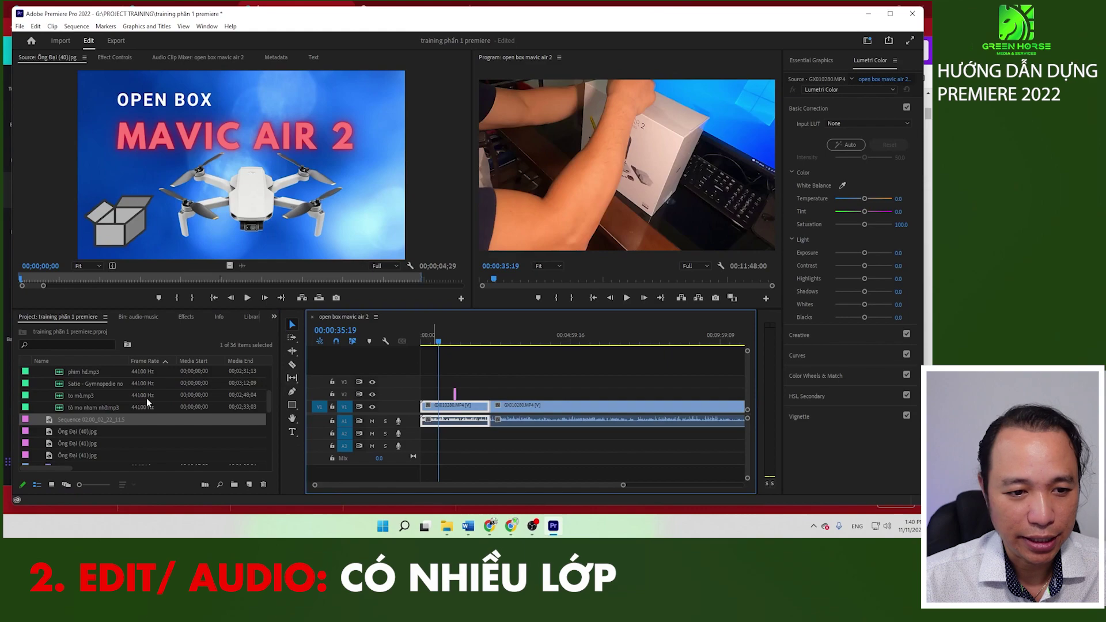
{"action": "left_click_drag", "start_coordinate": [51, 427], "coordinate": [456, 377]}
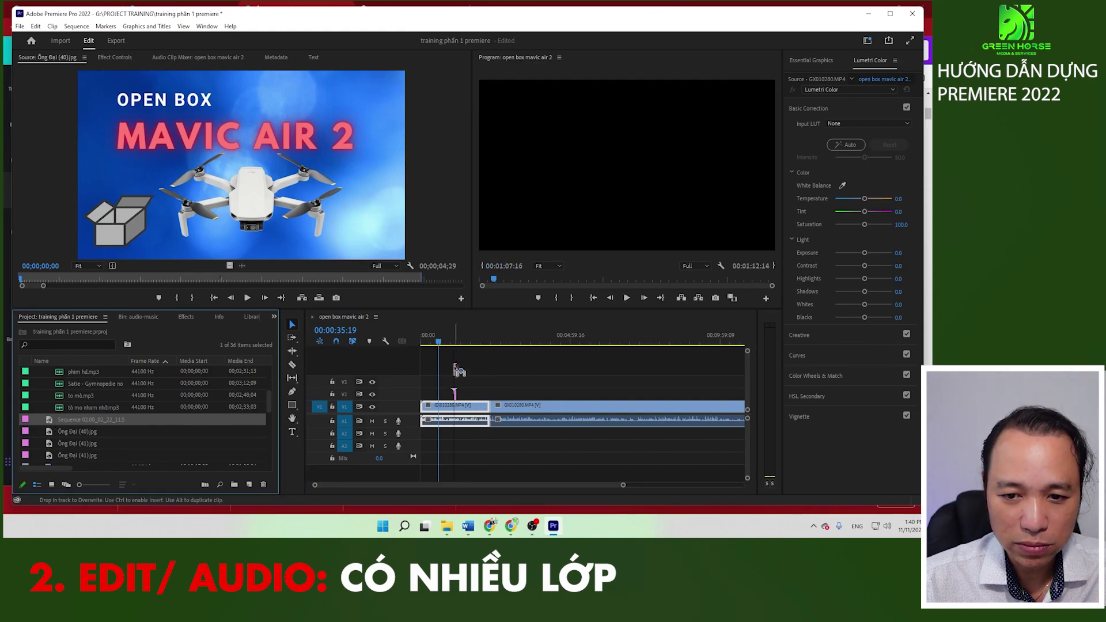
{"action": "left_click_drag", "start_coordinate": [459, 370], "coordinate": [458, 370]}
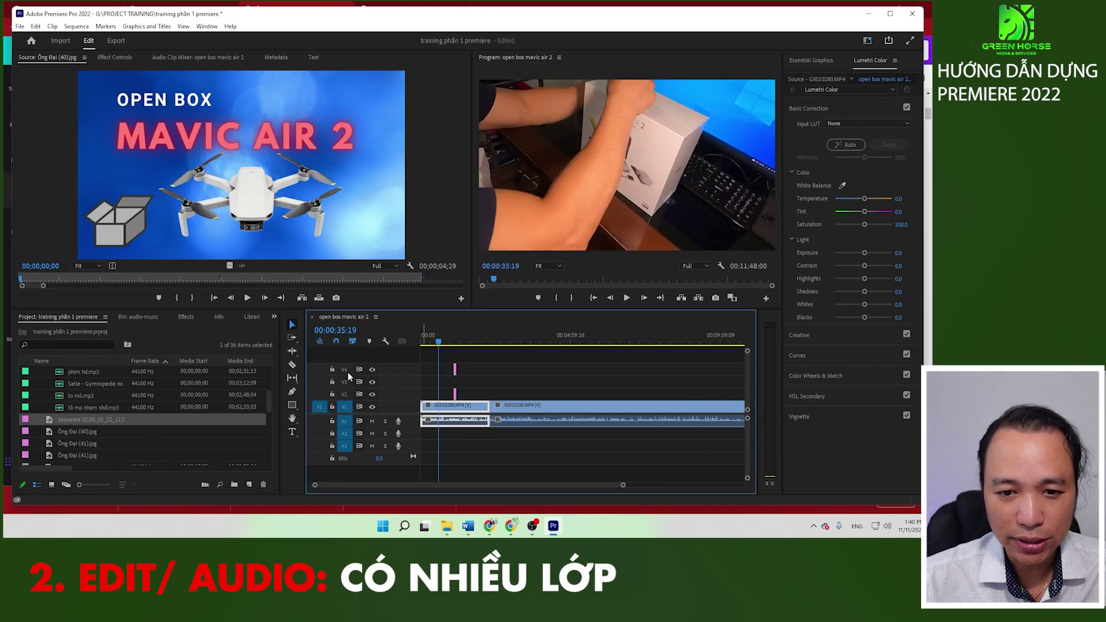
Step: Drop the title image onto a new V5 track, then delete that clip
{"action": "mouse_move", "coordinate": [69, 432]}
{"action": "left_mouse_down"}
{"action": "mouse_move", "coordinate": [474, 353]}
{"action": "mouse_move", "coordinate": [456, 355]}
{"action": "left_mouse_up"}
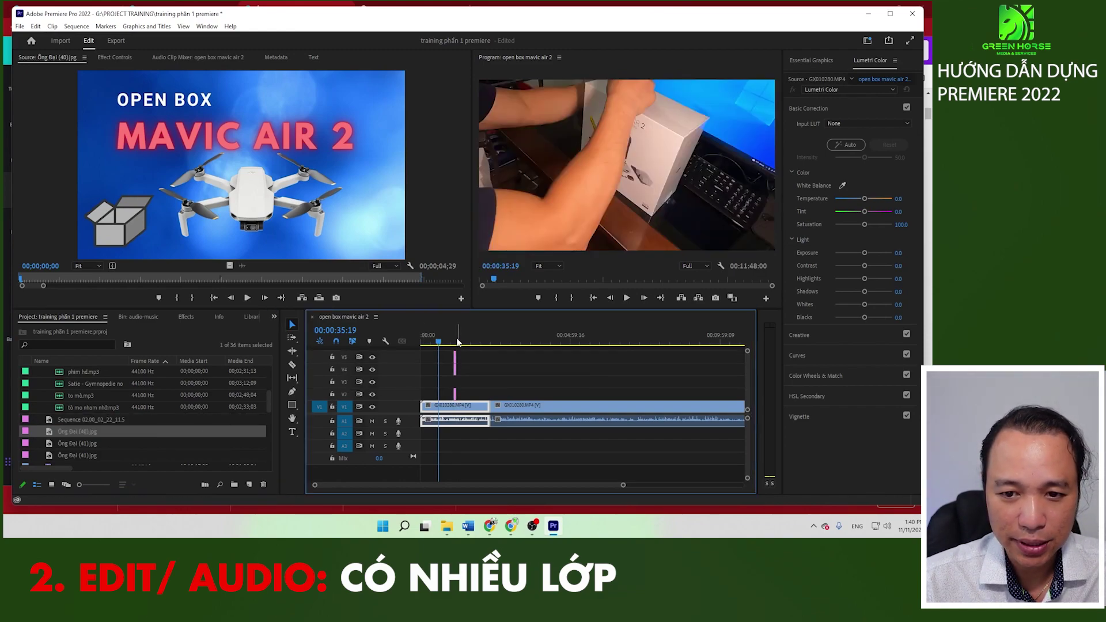
{"action": "key", "text": "Down"}
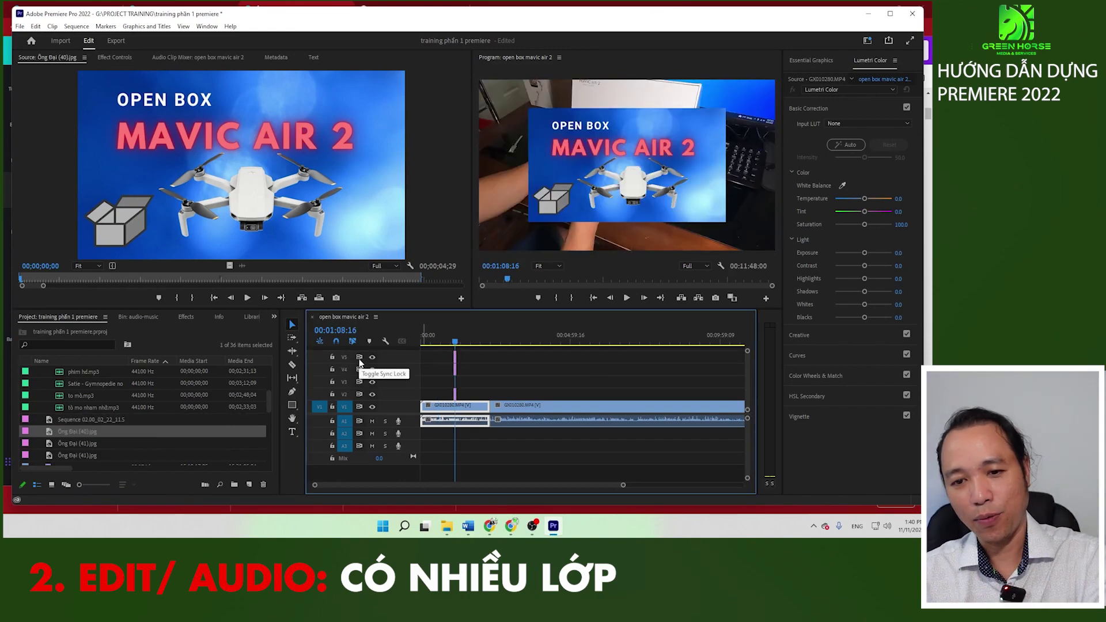
{"action": "left_click", "coordinate": [455, 360]}
{"action": "key", "text": "Delete"}
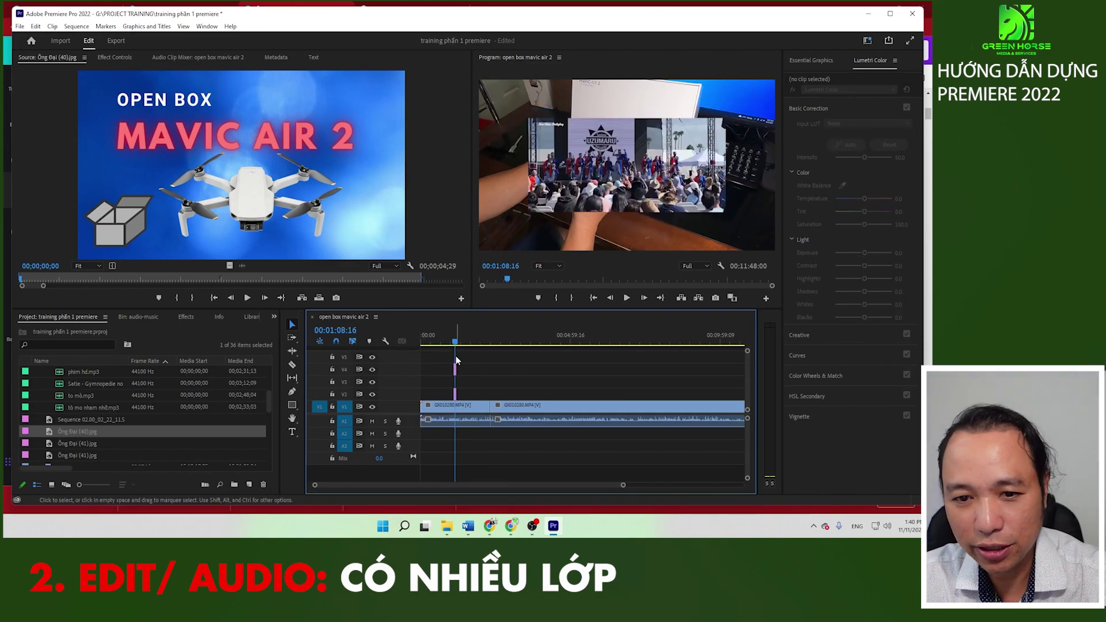
{"action": "right_click", "coordinate": [323, 360]}
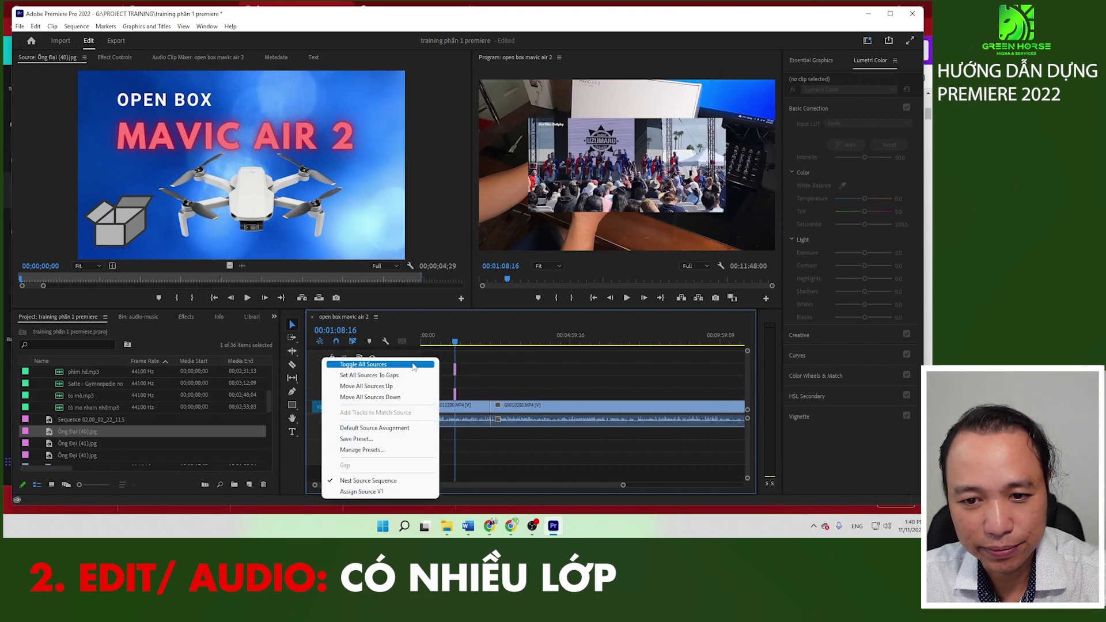
{"action": "left_click", "coordinate": [456, 372]}
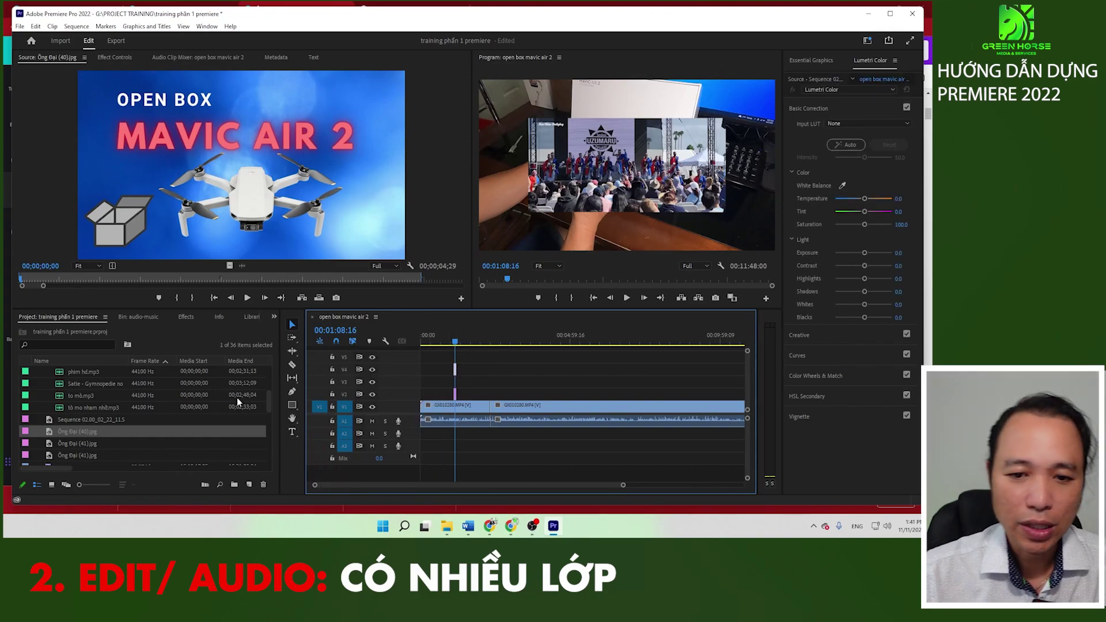
{"action": "left_click", "coordinate": [372, 407]}
{"action": "left_click", "coordinate": [373, 407]}
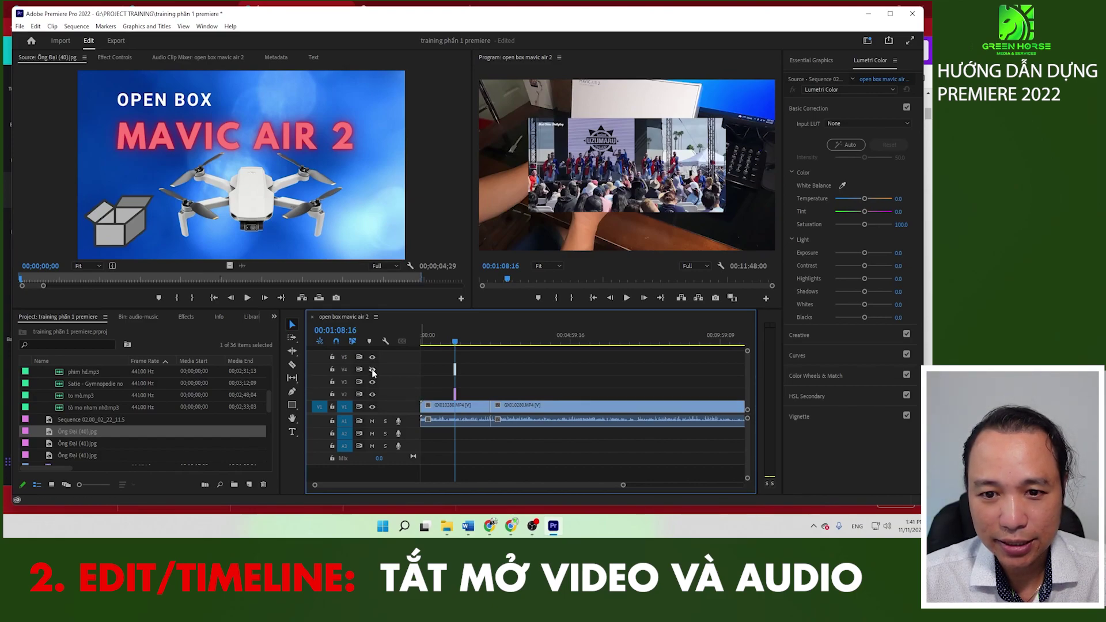
{"action": "key", "text": "="}
{"action": "left_click_drag", "start_coordinate": [585, 339], "coordinate": [560, 370]}
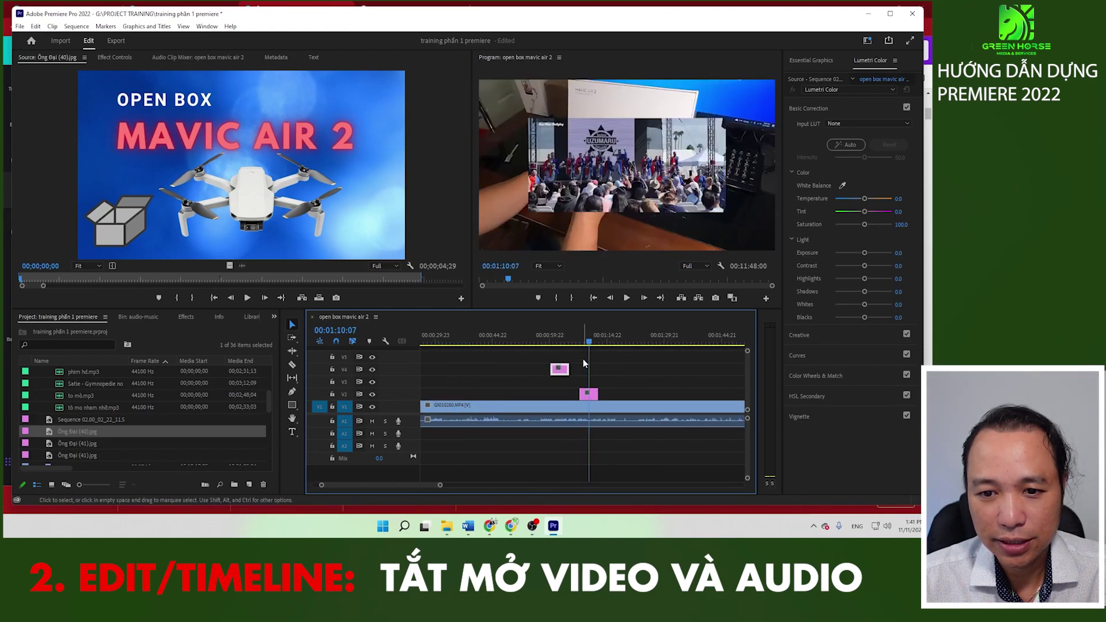
{"action": "left_click", "coordinate": [372, 395]}
{"action": "left_click", "coordinate": [372, 395]}
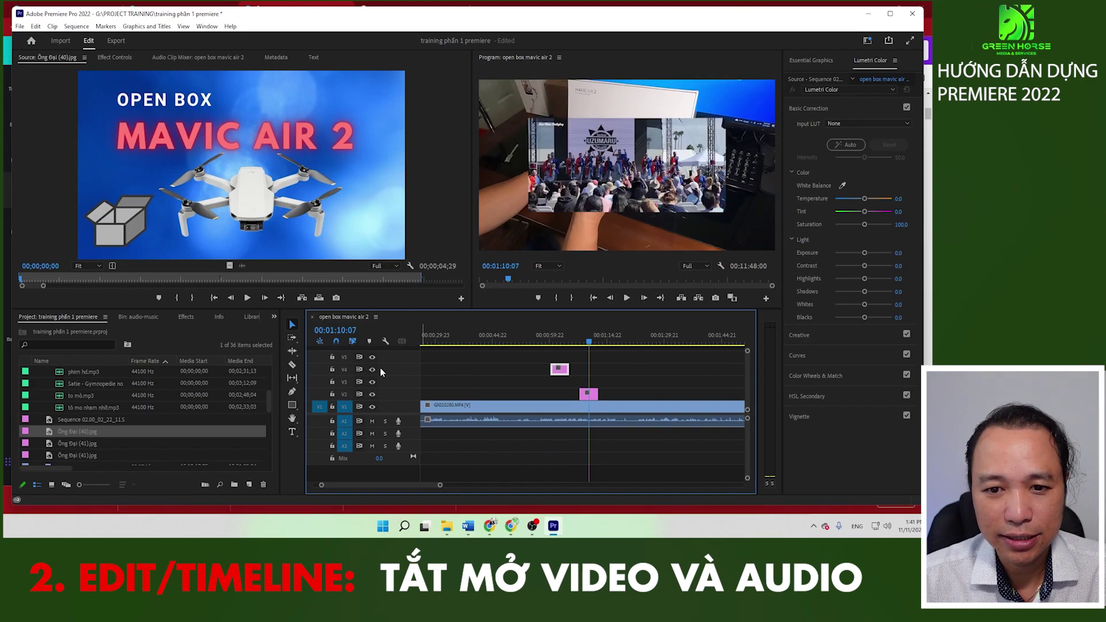
{"action": "key", "text": "Up"}
{"action": "left_click", "coordinate": [373, 370]}
{"action": "left_click", "coordinate": [372, 370]}
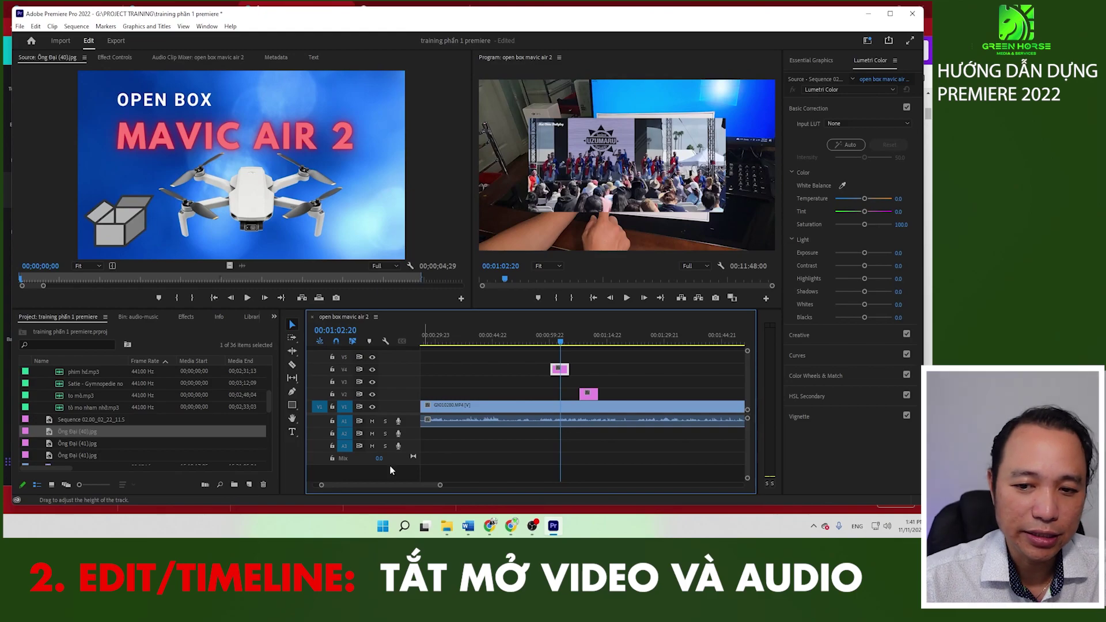
{"action": "scroll", "coordinate": [62, 412], "scroll_direction": "up", "scroll_amount": 2}
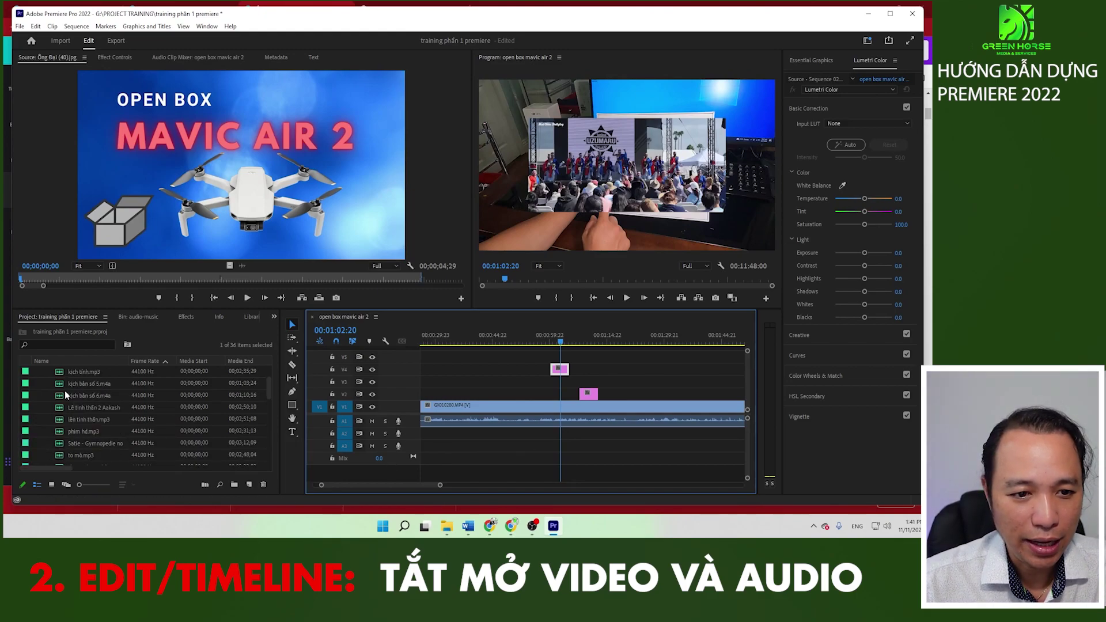
{"action": "left_click", "coordinate": [64, 384]}
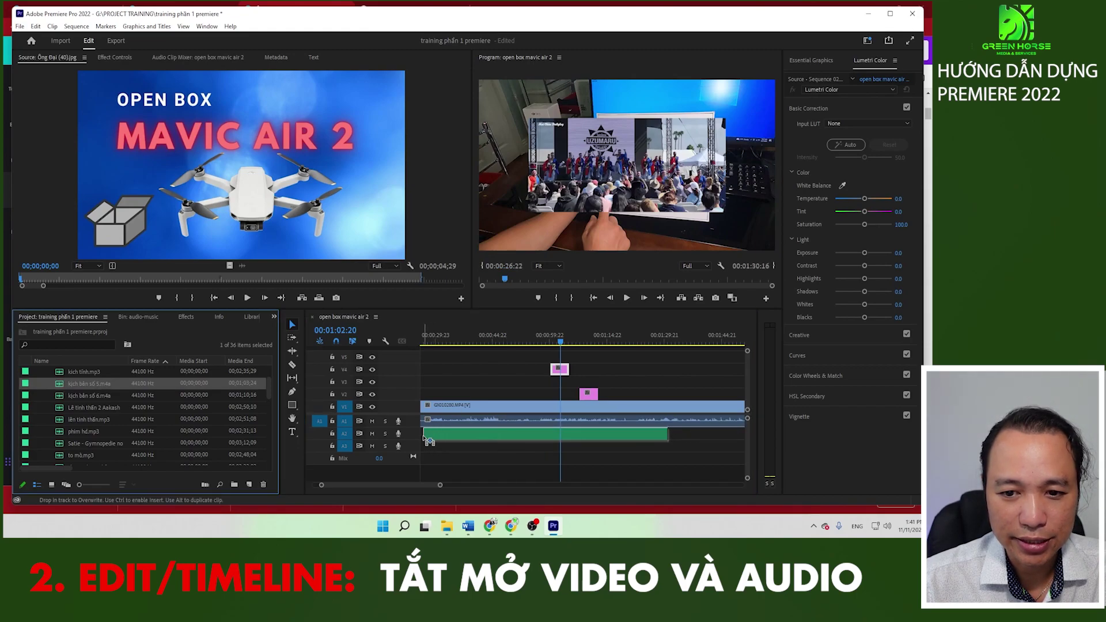
Step: Place the kịch bản số 5 audio on A2, then undo it
{"action": "left_click_drag", "start_coordinate": [456, 410], "coordinate": [456, 433]}
{"action": "left_click", "coordinate": [453, 342]}
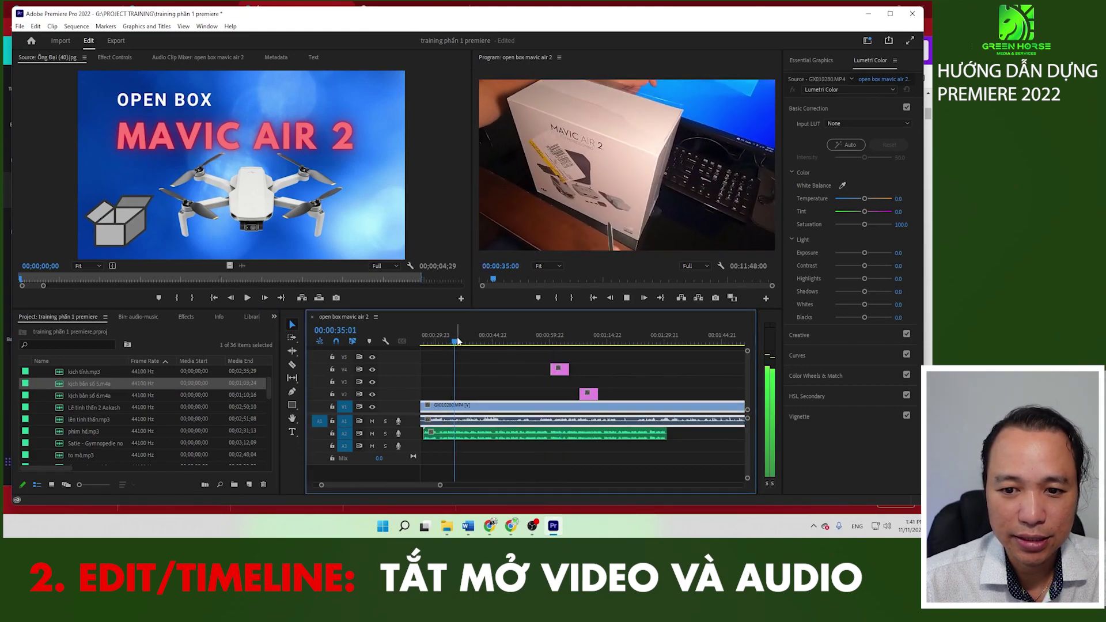
{"action": "key", "text": "space"}
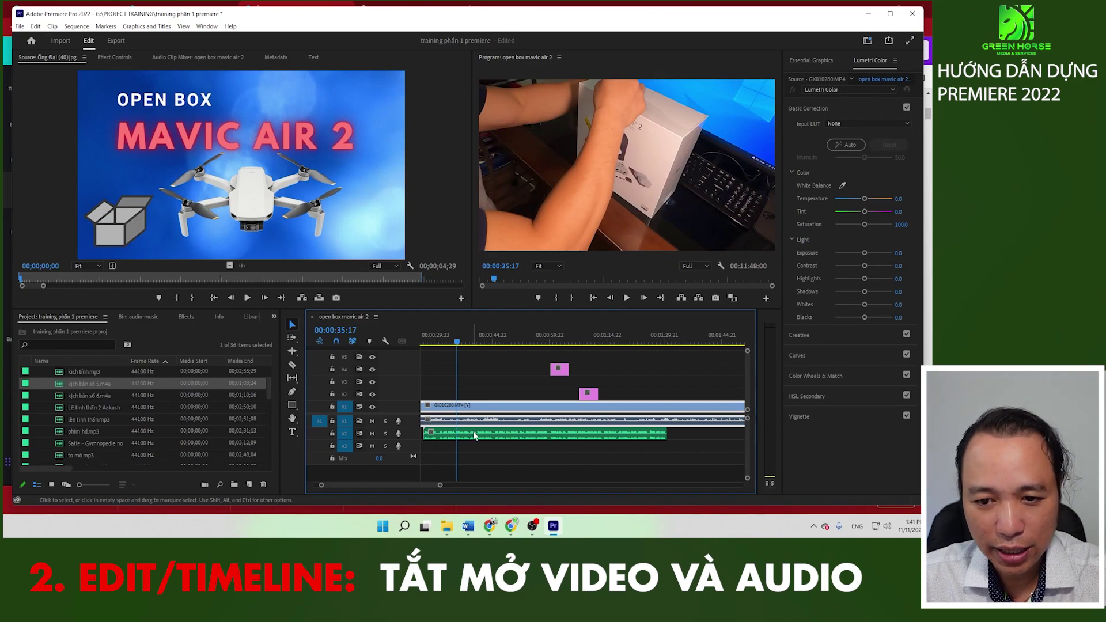
{"action": "key", "text": "ctrl+z"}
{"action": "key", "text": "ctrl+z"}
Step: Find hoa tấu hay.mp3 in the Project list and place it on track A2
{"action": "scroll", "coordinate": [112, 433], "scroll_direction": "down", "scroll_amount": 2}
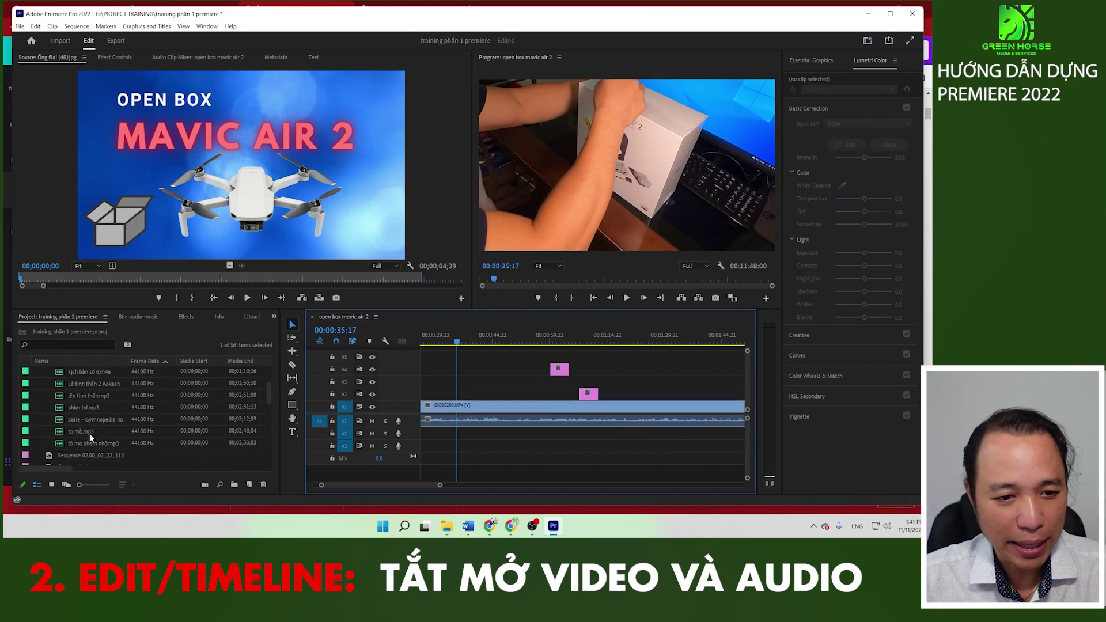
{"action": "scroll", "coordinate": [63, 429], "scroll_direction": "up", "scroll_amount": 3}
{"action": "scroll", "coordinate": [91, 426], "scroll_direction": "down", "scroll_amount": 3}
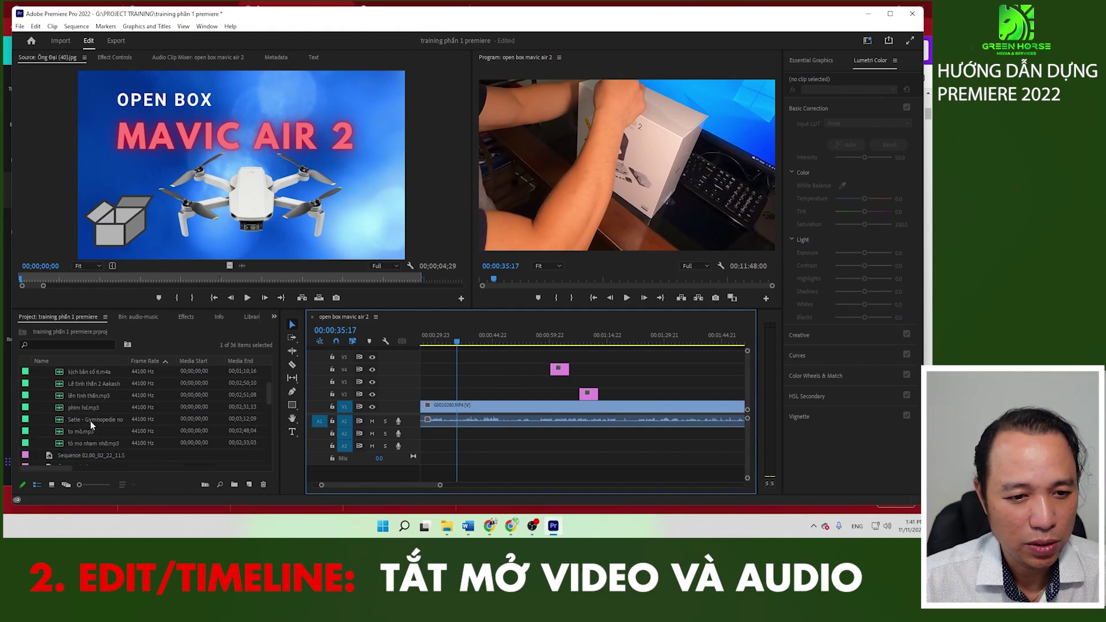
{"action": "scroll", "coordinate": [91, 426], "scroll_direction": "down", "scroll_amount": 3}
{"action": "scroll", "coordinate": [91, 425], "scroll_direction": "down", "scroll_amount": 3}
{"action": "scroll", "coordinate": [91, 425], "scroll_direction": "down", "scroll_amount": 3}
{"action": "scroll", "coordinate": [91, 425], "scroll_direction": "down", "scroll_amount": 2}
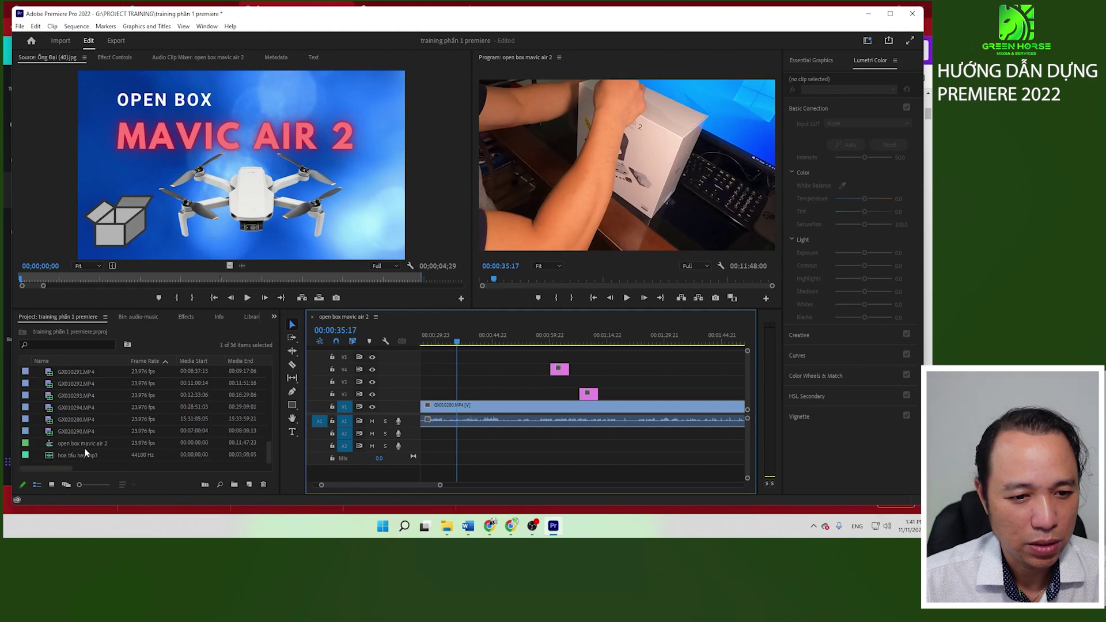
{"action": "left_click_drag", "start_coordinate": [51, 454], "coordinate": [422, 436]}
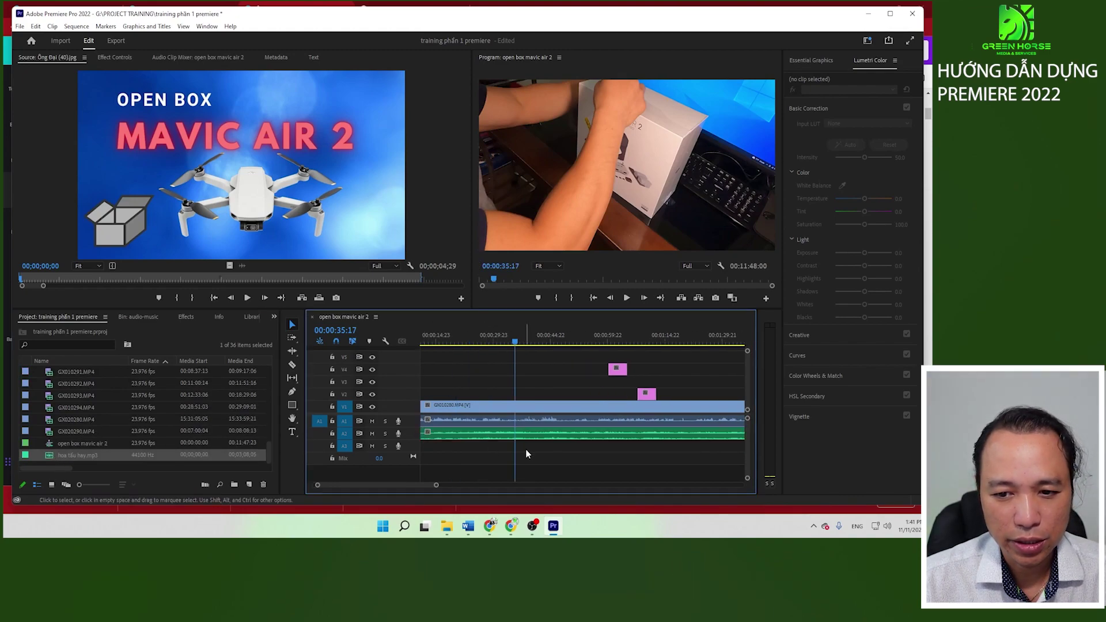
Step: Locate lên tinh thần.mp3 in the Project list and drag it toward the audio tracks
{"action": "scroll", "coordinate": [97, 384], "scroll_direction": "up", "scroll_amount": 3}
{"action": "scroll", "coordinate": [95, 380], "scroll_direction": "up", "scroll_amount": 2}
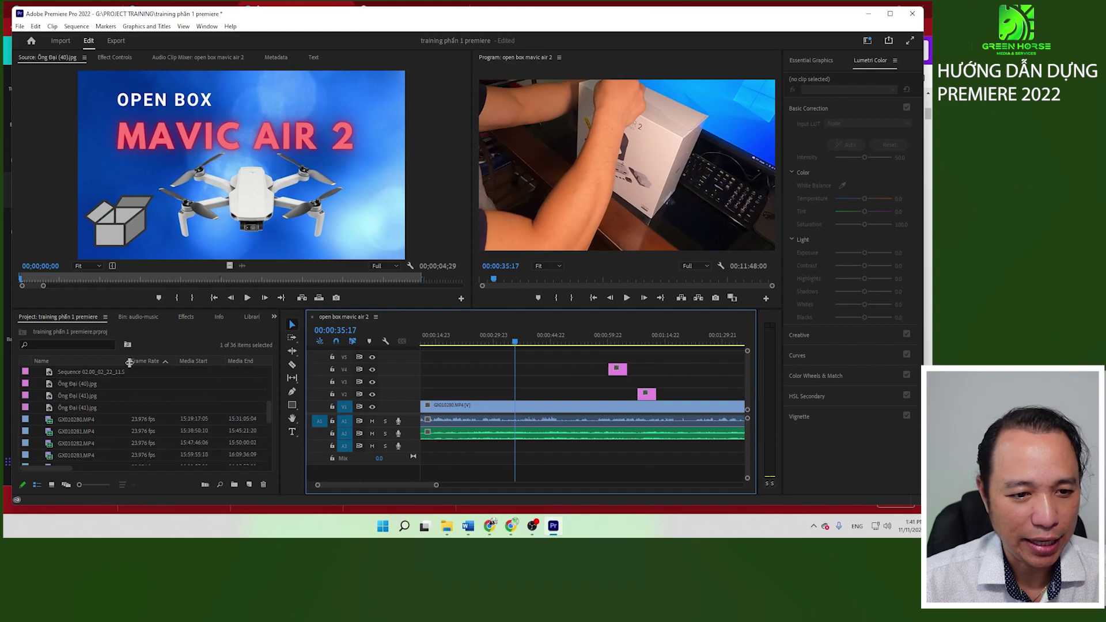
{"action": "scroll", "coordinate": [67, 419], "scroll_direction": "up", "scroll_amount": 2}
{"action": "scroll", "coordinate": [88, 410], "scroll_direction": "up", "scroll_amount": 1}
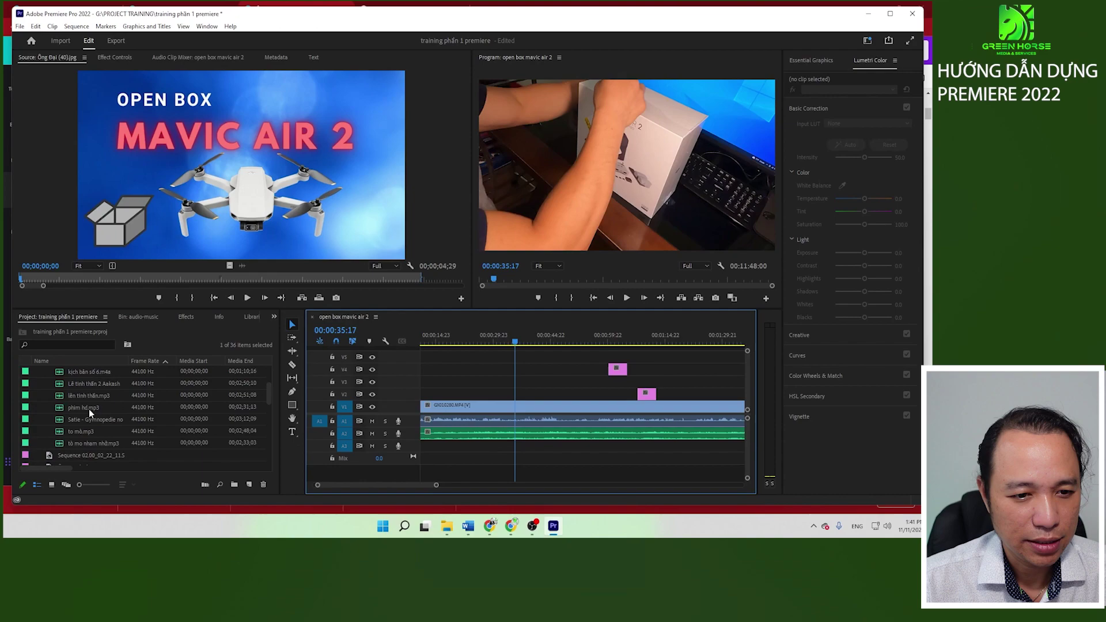
{"action": "left_click_drag", "start_coordinate": [70, 398], "coordinate": [435, 454]}
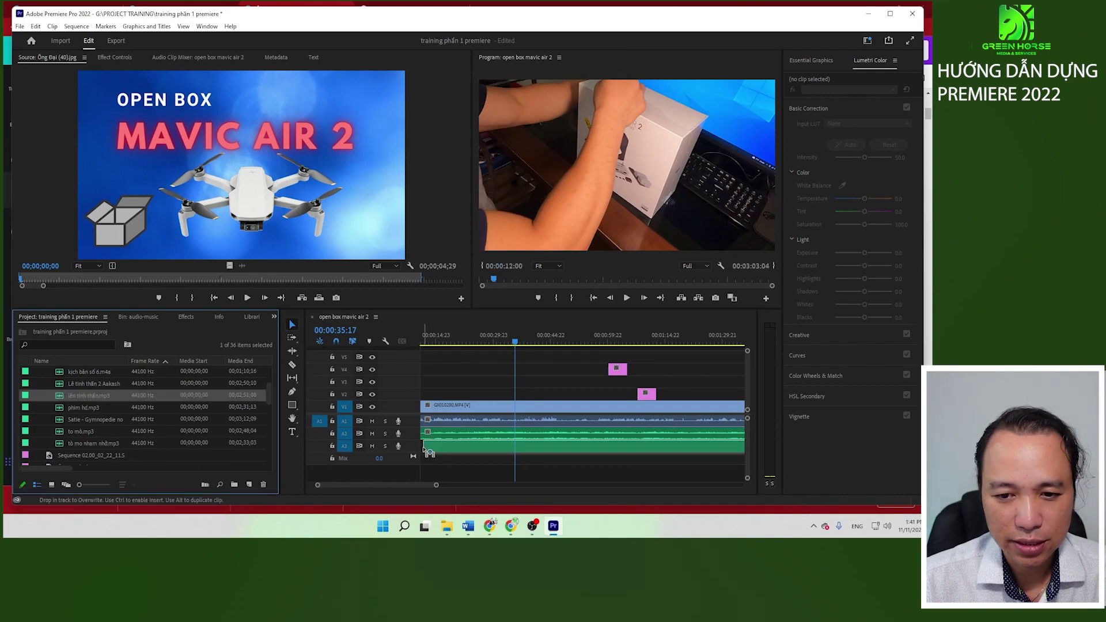
Step: Drop lên tinh thần.mp3 on A3, then audition with A2 toggled and A1 soloed
{"action": "left_click", "coordinate": [503, 338]}
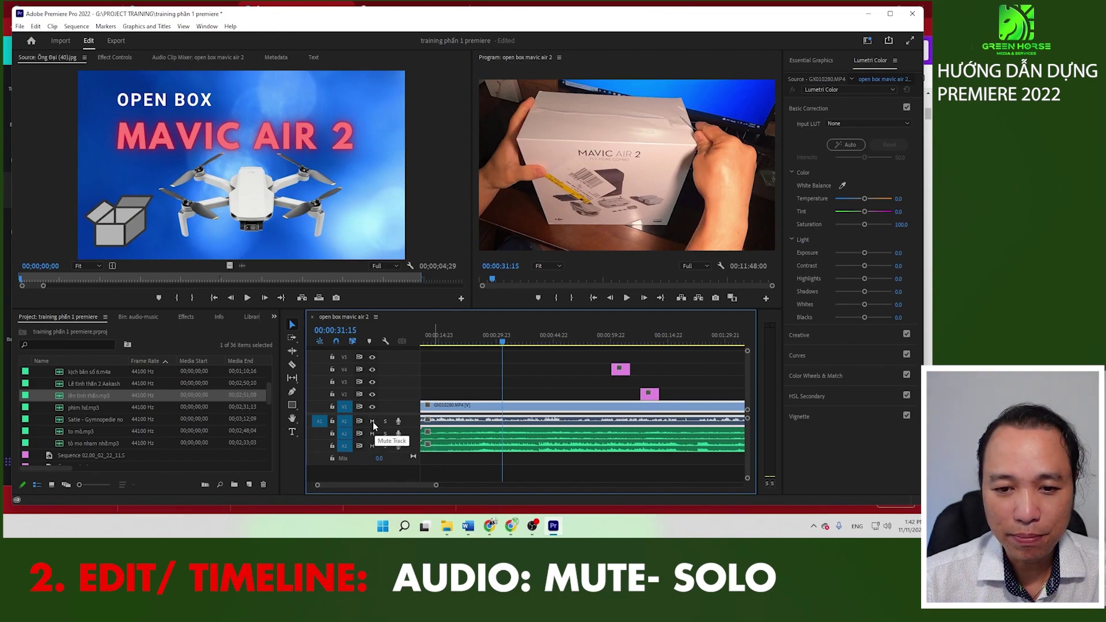
{"action": "left_click", "coordinate": [373, 434]}
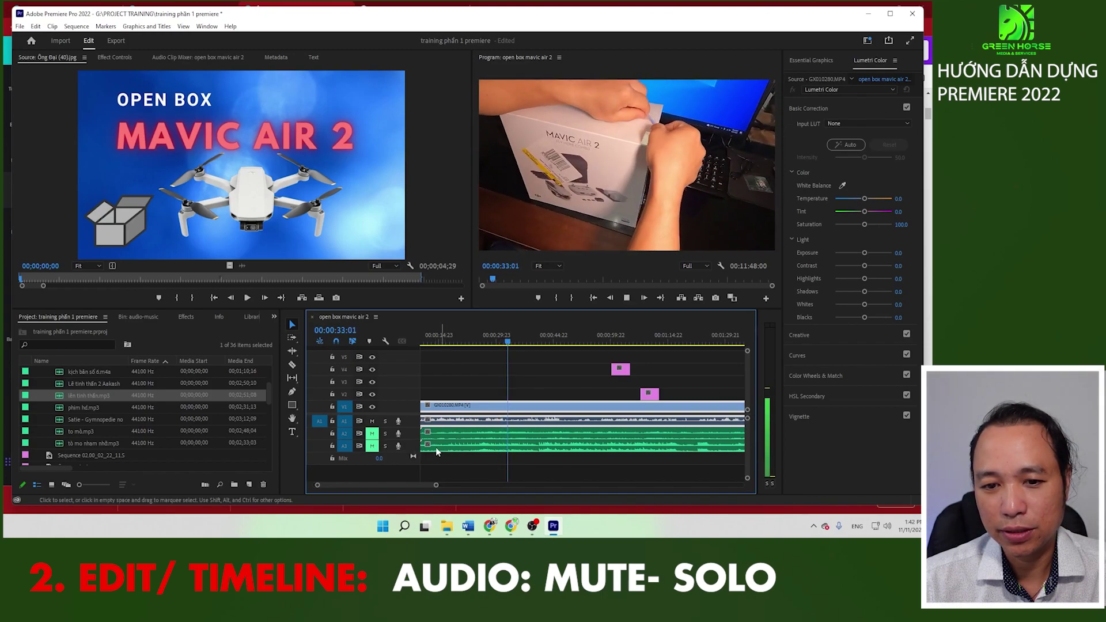
{"action": "left_click", "coordinate": [374, 435]}
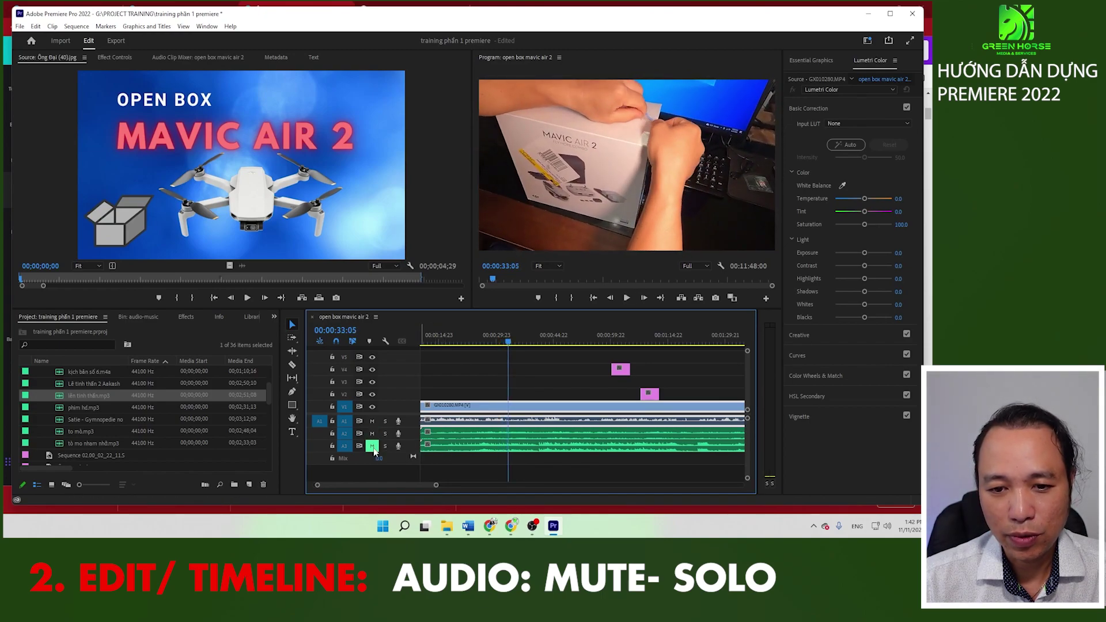
{"action": "left_click", "coordinate": [385, 421]}
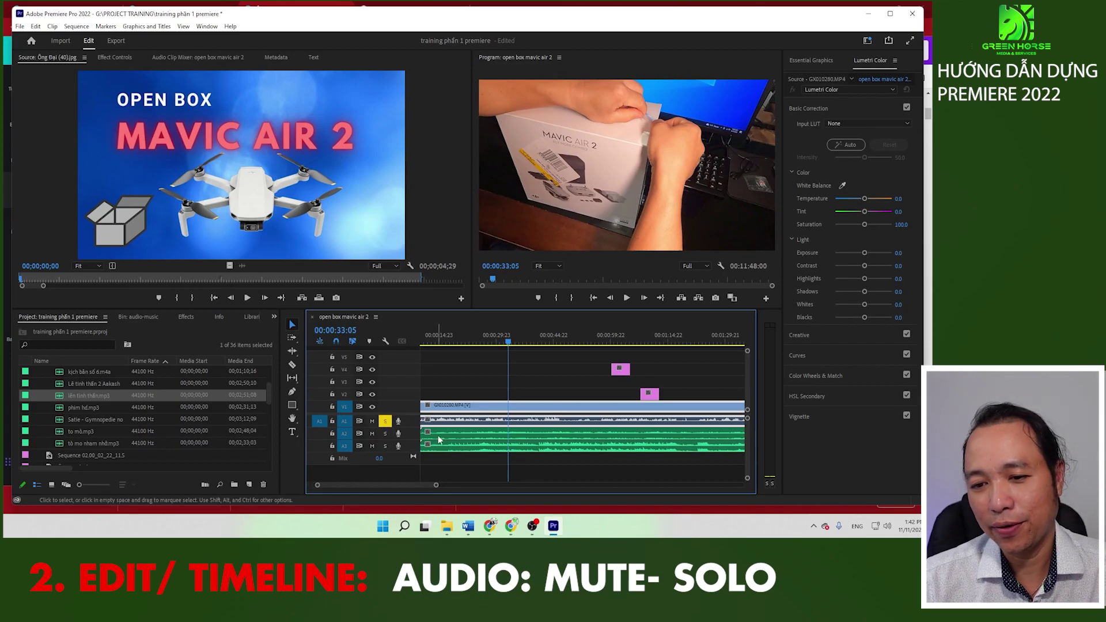
{"action": "key", "text": "space"}
{"action": "key", "text": "space"}
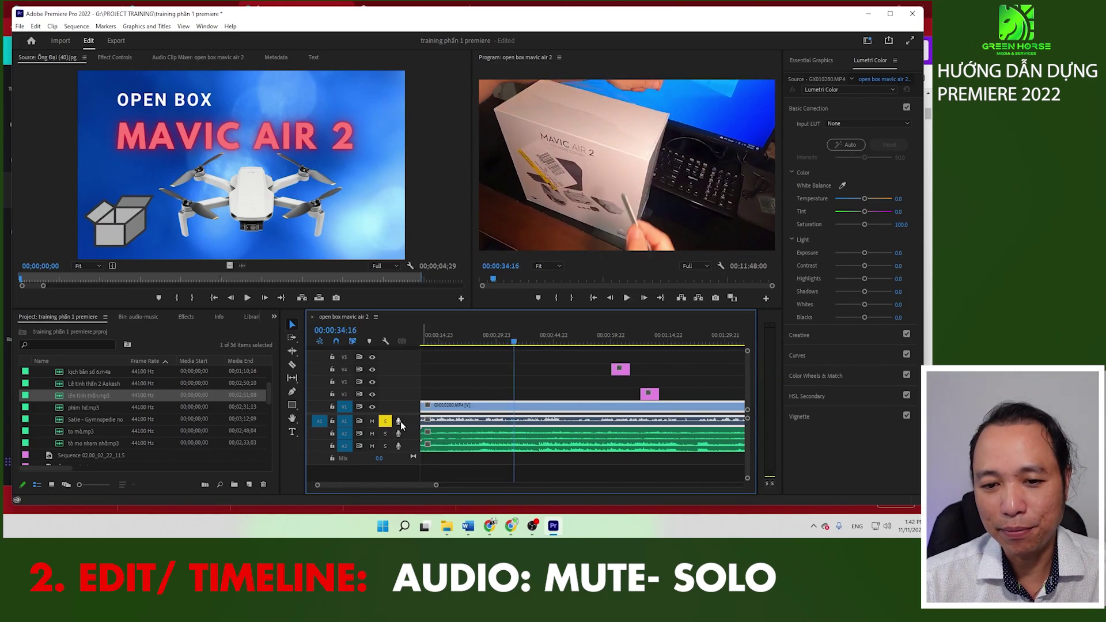
Step: Unsolo A1, then leave A2 muted and A3 audible while listening to the mix
{"action": "left_click", "coordinate": [385, 422]}
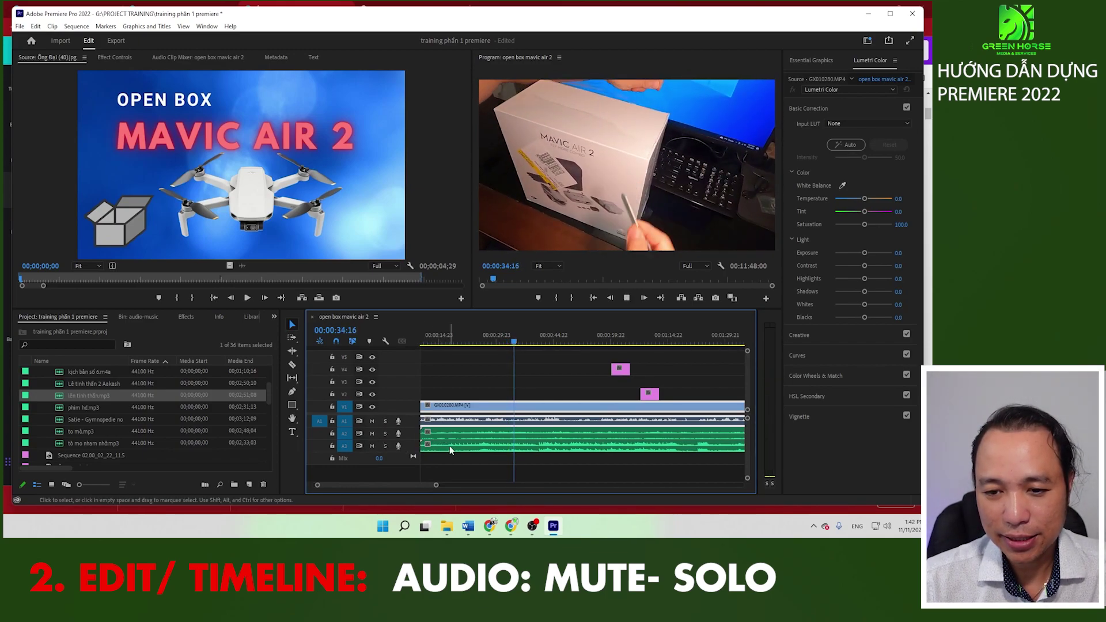
{"action": "key", "text": "space"}
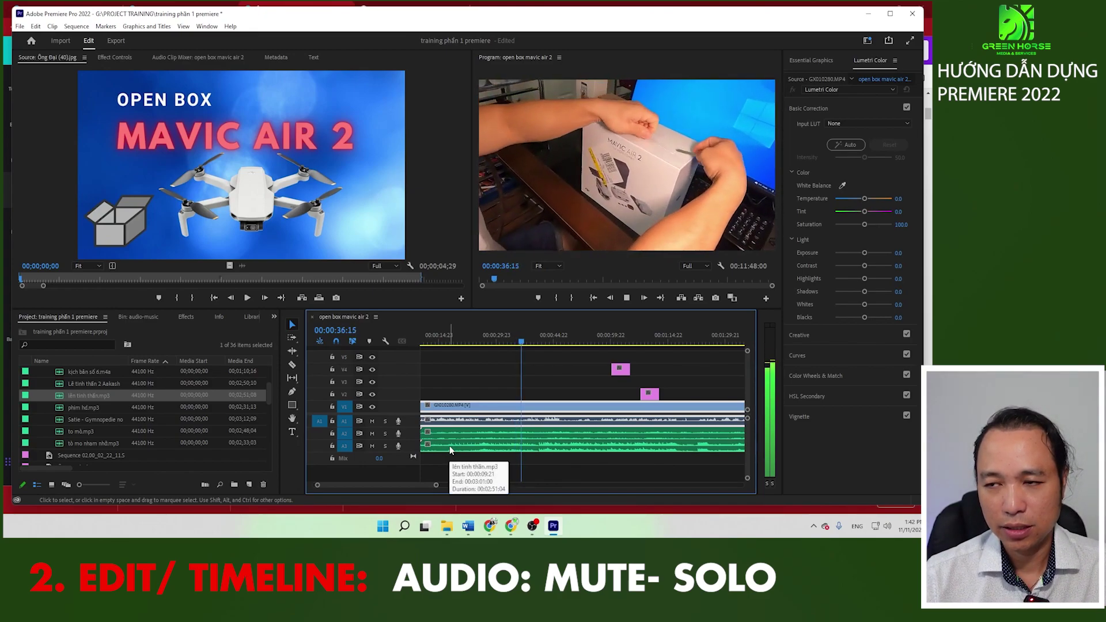
{"action": "key", "text": "space"}
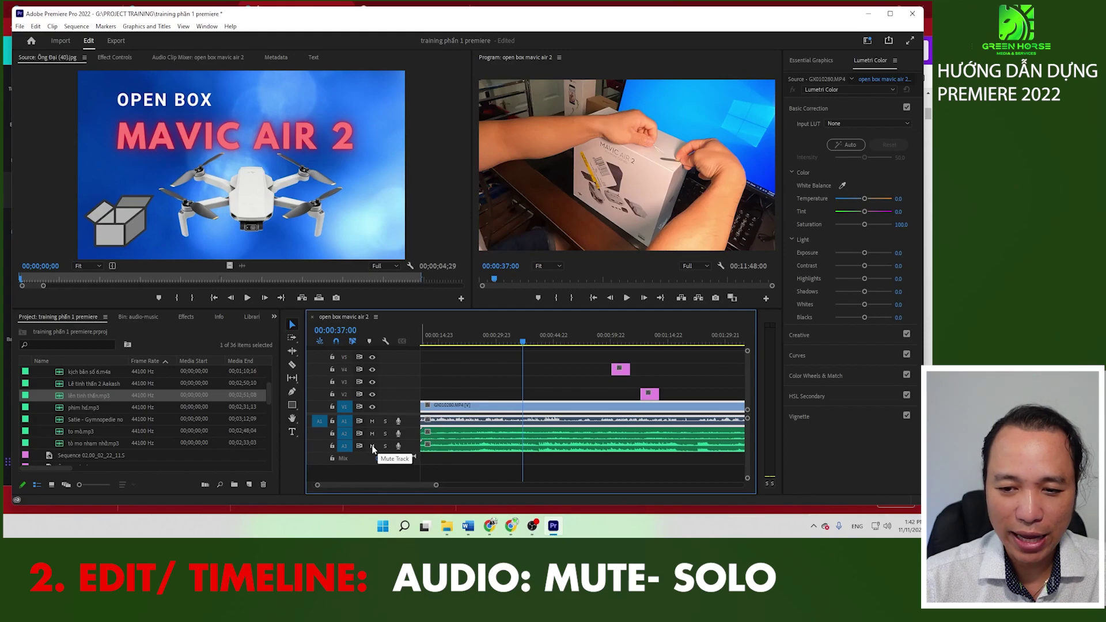
{"action": "key", "text": "space"}
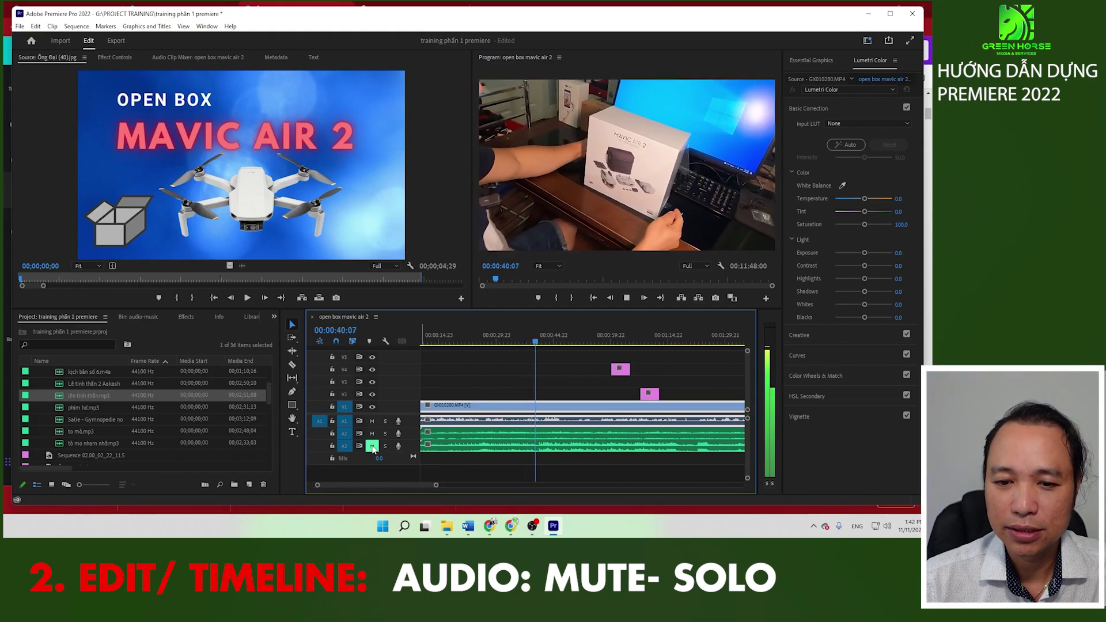
{"action": "key", "text": "space"}
{"action": "left_click", "coordinate": [373, 433]}
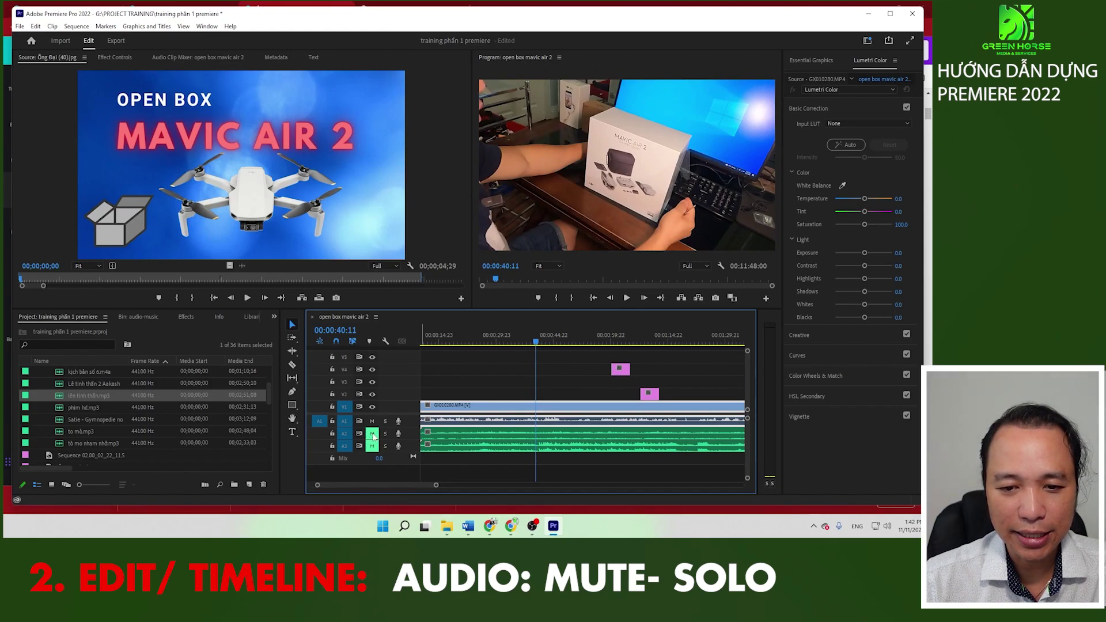
{"action": "left_click", "coordinate": [373, 446]}
{"action": "key", "text": "space"}
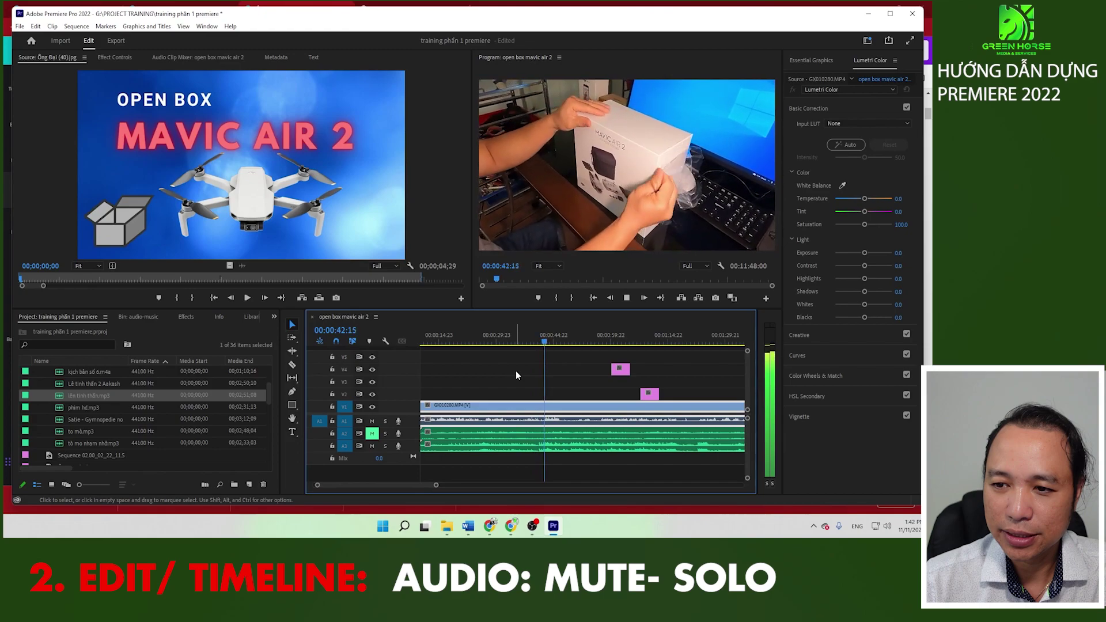
{"action": "key", "text": "space"}
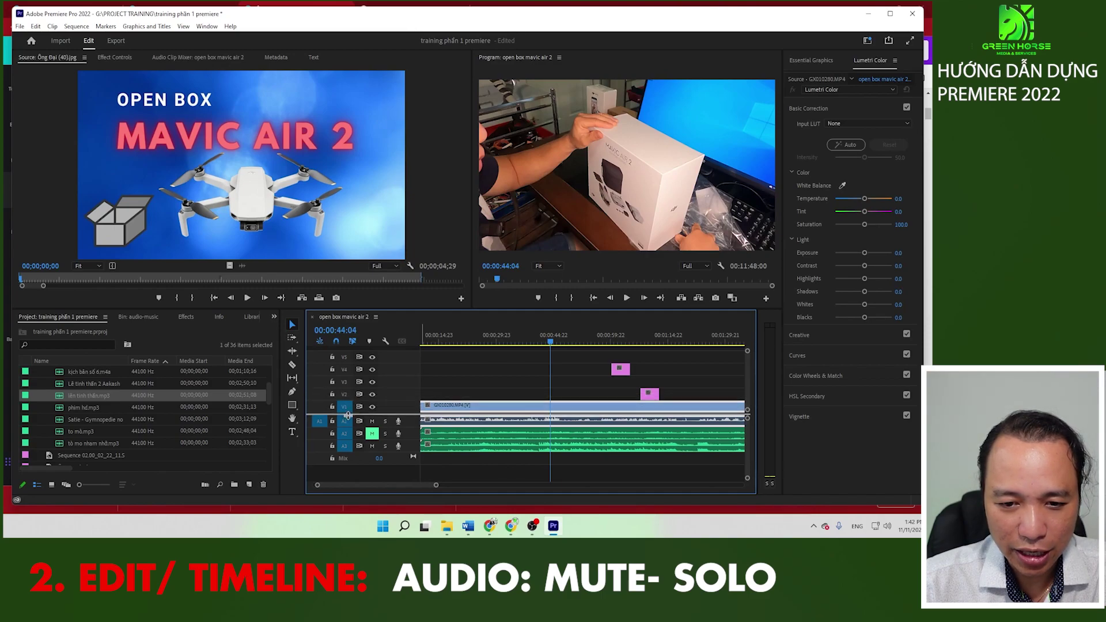
{"action": "scroll", "coordinate": [353, 405], "scroll_direction": "down", "scroll_amount": 1}
{"action": "left_click_drag", "start_coordinate": [347, 405], "coordinate": [345, 418]}
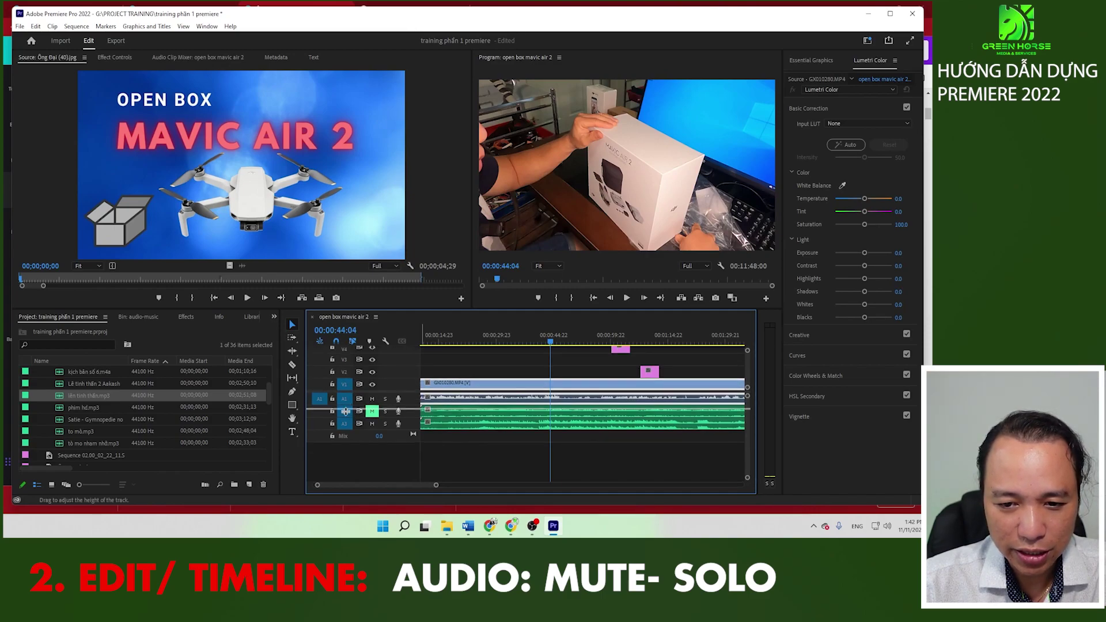
{"action": "mouse_move", "coordinate": [345, 419]}
{"action": "left_mouse_down"}
{"action": "mouse_move", "coordinate": [345, 408]}
{"action": "mouse_move", "coordinate": [346, 437]}
{"action": "left_mouse_up"}
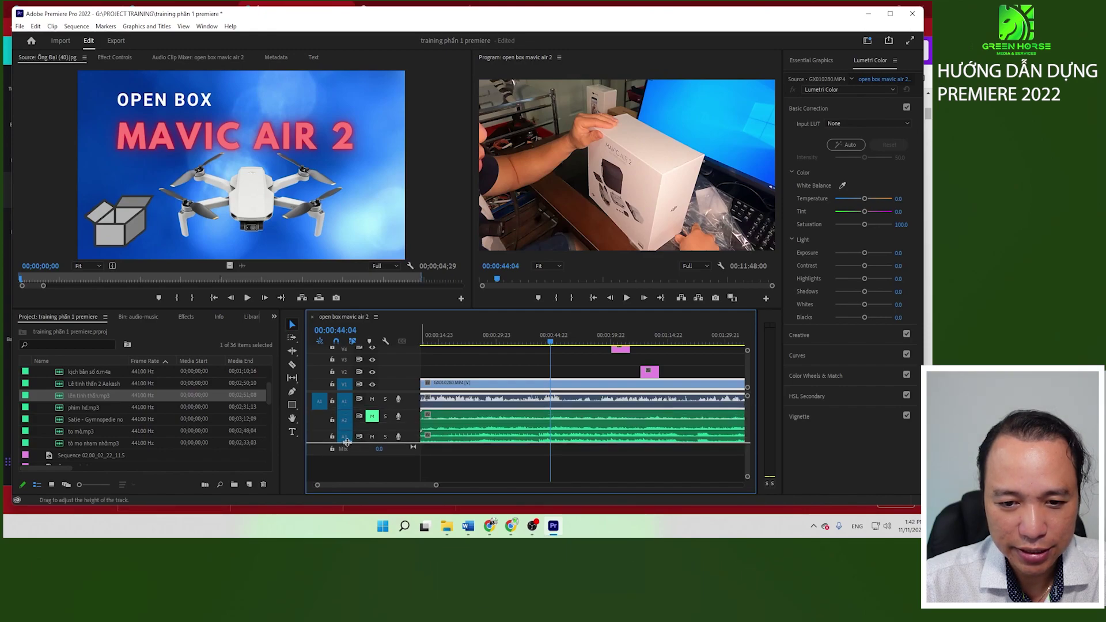
{"action": "left_click", "coordinate": [497, 339]}
{"action": "key", "text": "space"}
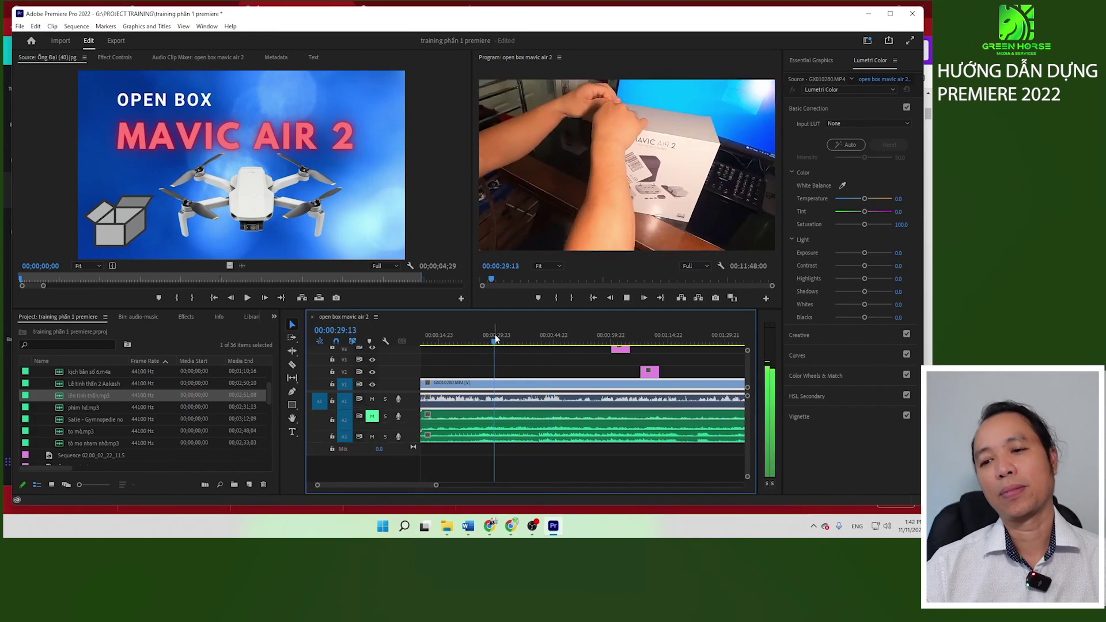
{"action": "key", "text": "space"}
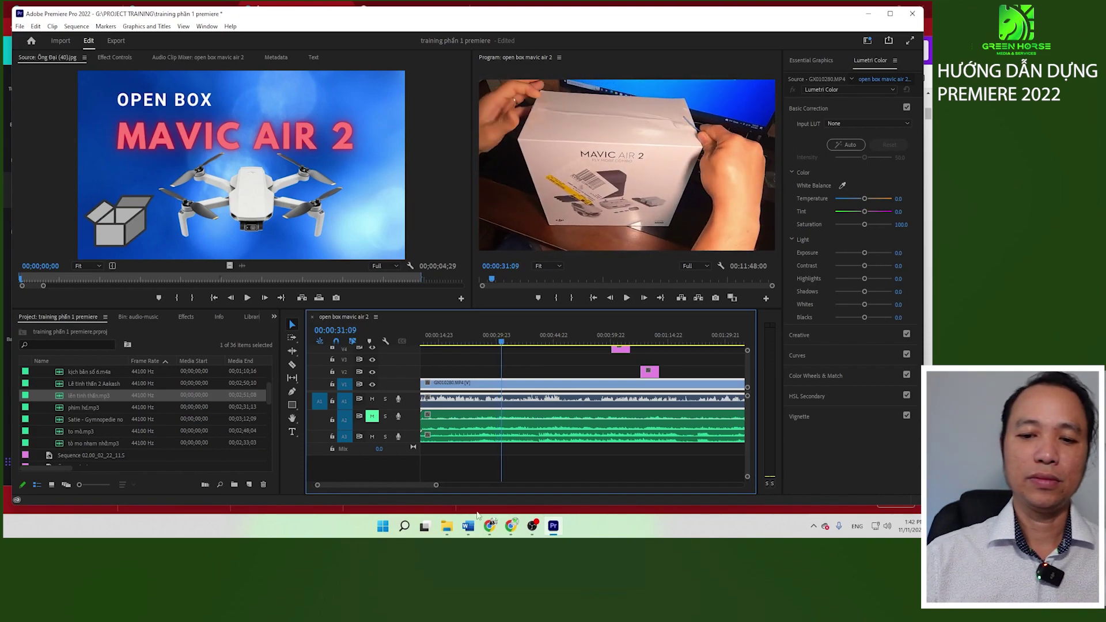
{"action": "left_click_drag", "start_coordinate": [437, 486], "coordinate": [463, 485]}
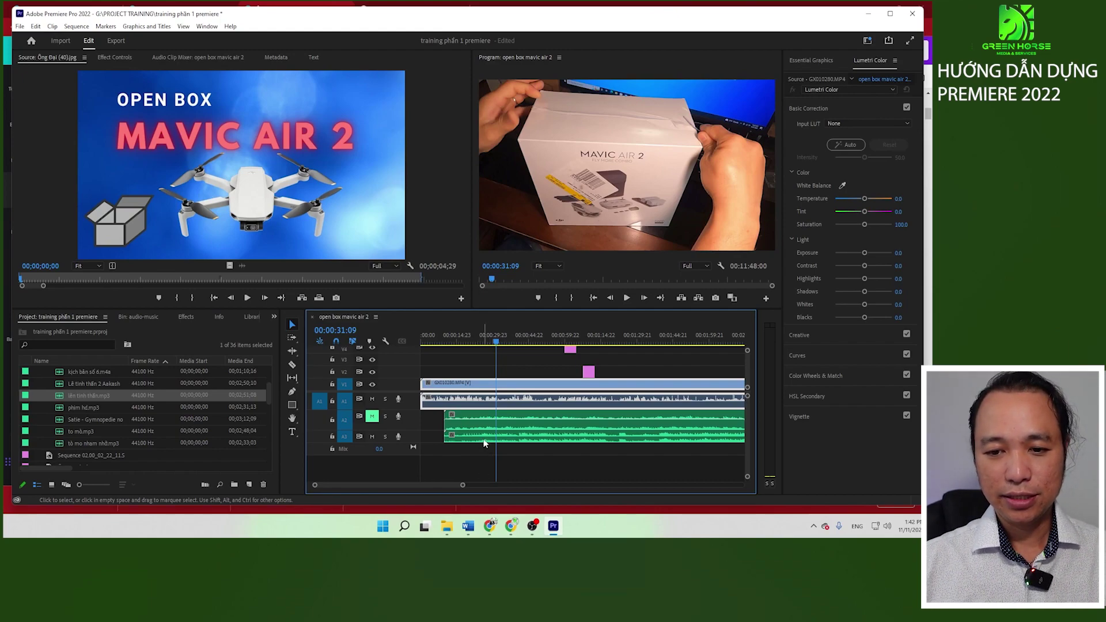
Step: Move the 'lên tinh thần.mp3' music clip back to 00:00:00:00 and zoom the timeline out
{"action": "left_click_drag", "start_coordinate": [481, 427], "coordinate": [458, 442]}
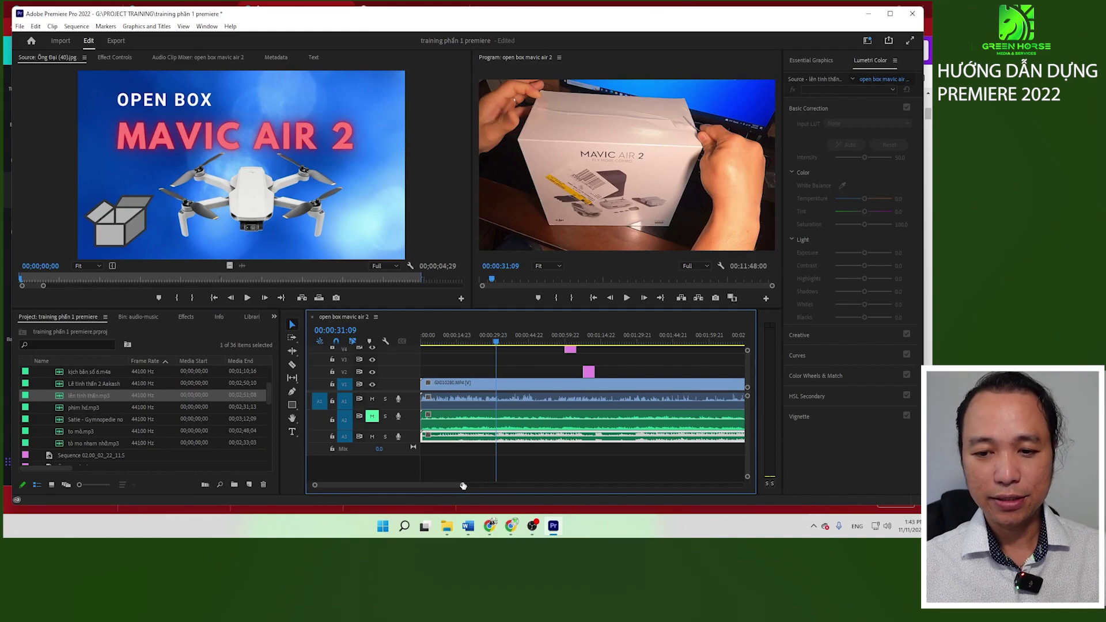
{"action": "left_click_drag", "start_coordinate": [461, 484], "coordinate": [575, 485]}
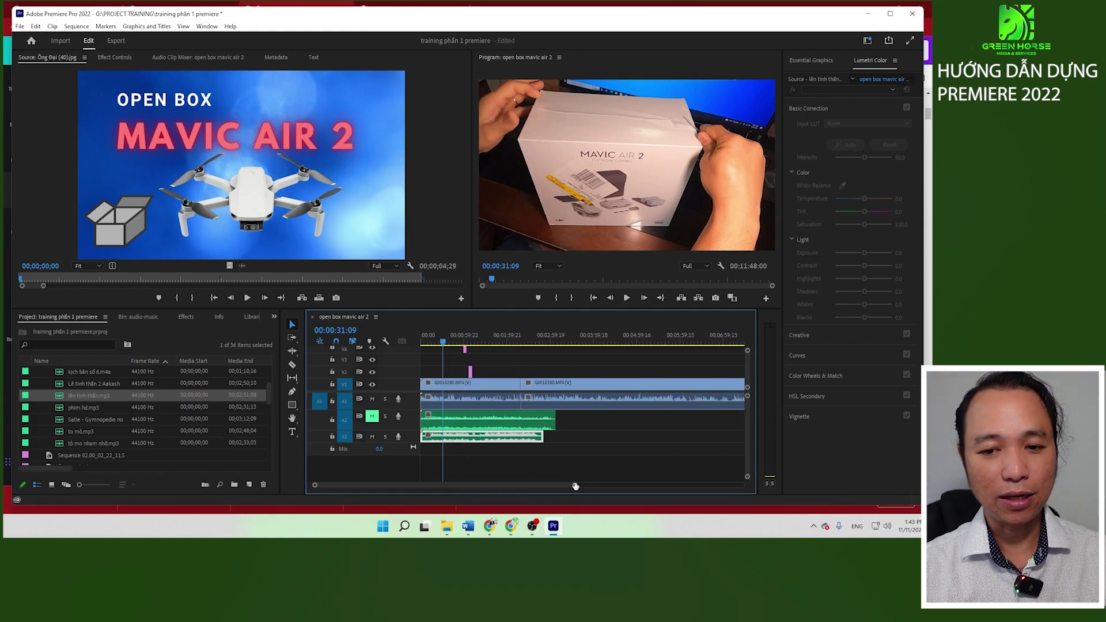
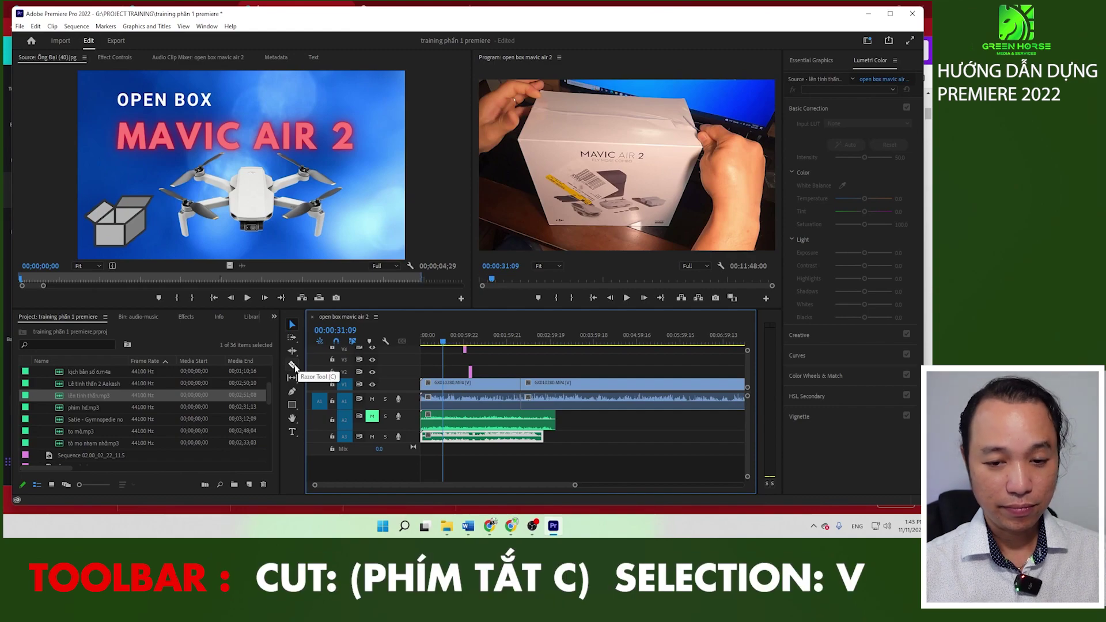
Step: Split the GX010280.MP4 clip at two nearby points with the Razor tool
{"action": "left_click", "coordinate": [293, 365]}
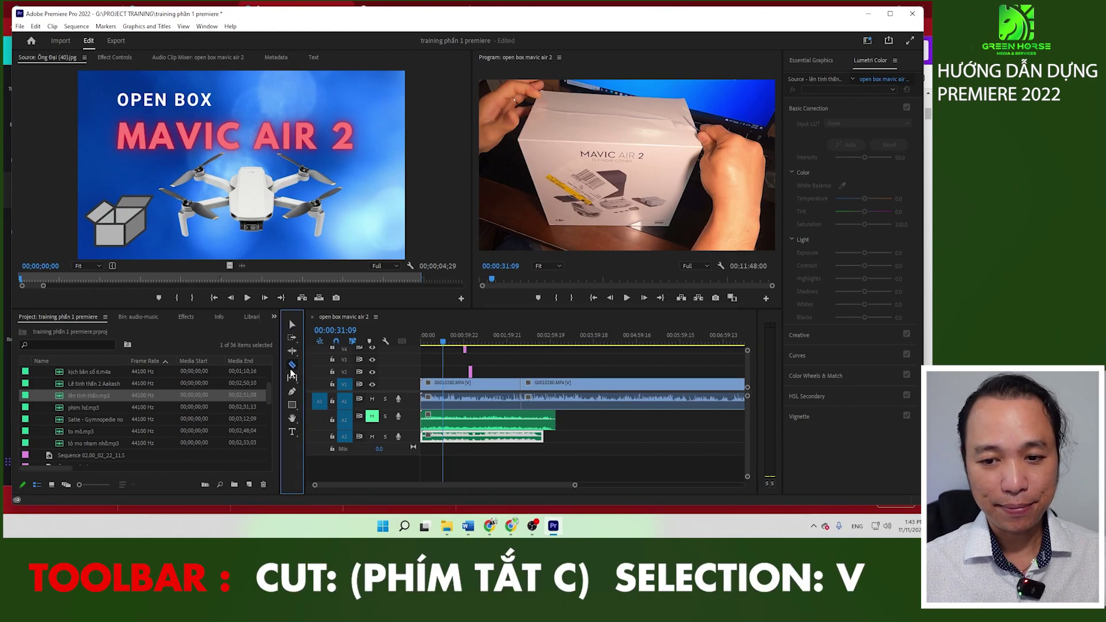
{"action": "left_click", "coordinate": [563, 385]}
{"action": "left_click", "coordinate": [601, 386]}
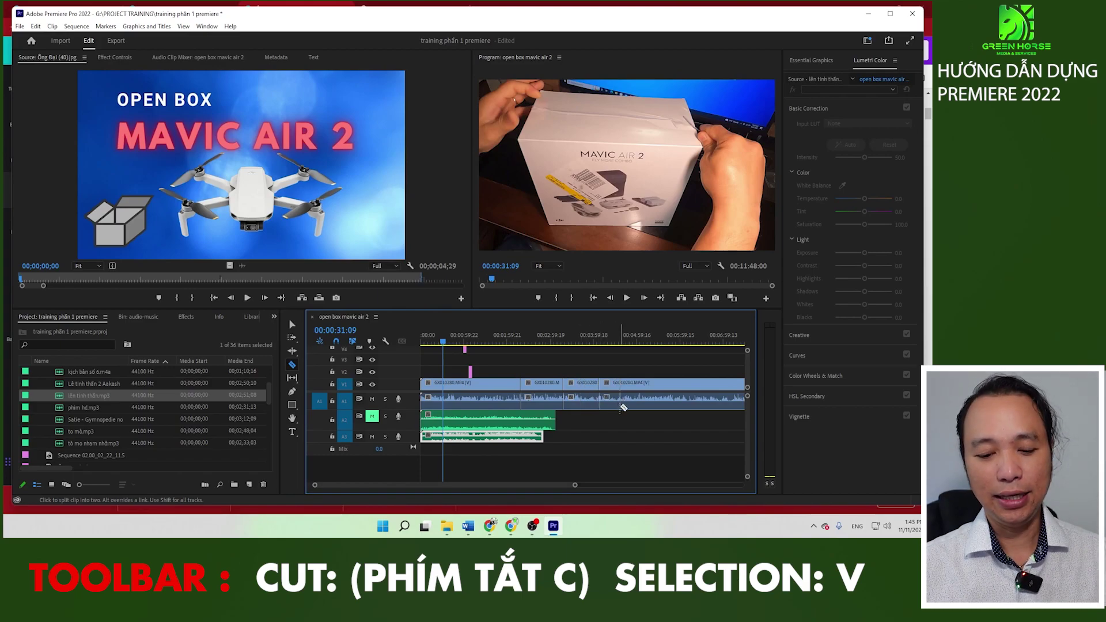
{"action": "key", "text": "v"}
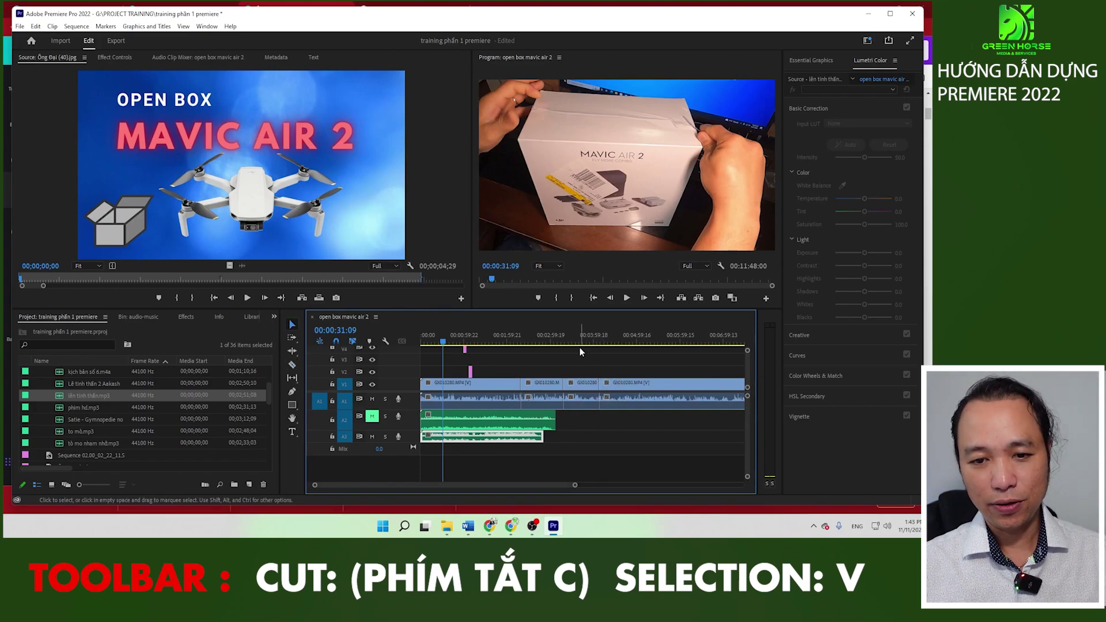
Step: Select the last clip and cut it at the playhead at 00:04:57:01 with Ctrl+K
{"action": "left_click", "coordinate": [295, 367]}
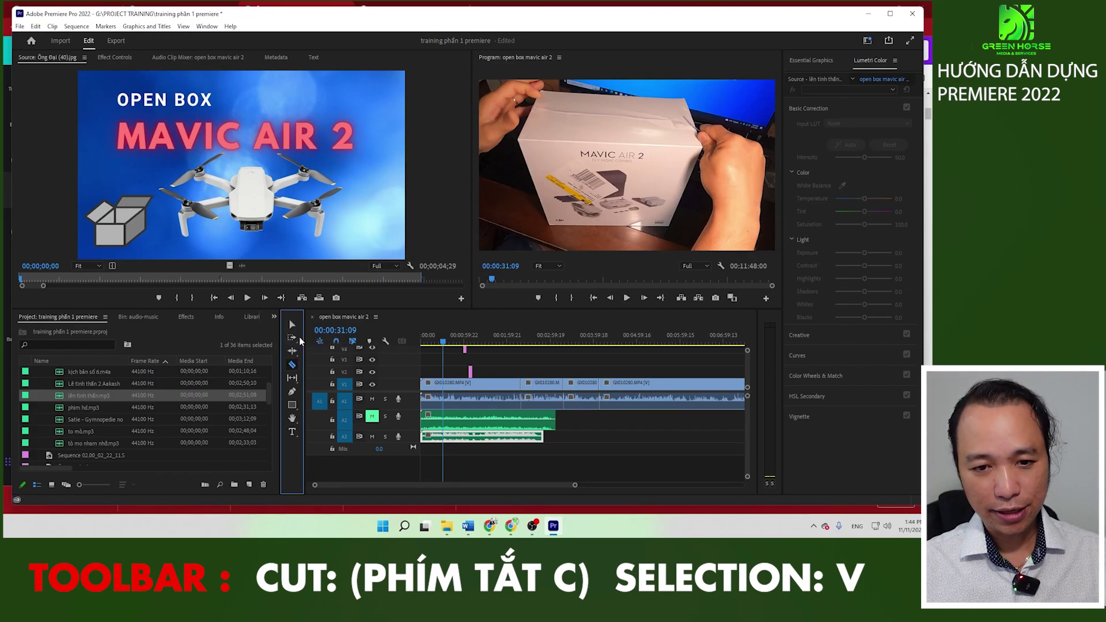
{"action": "left_click", "coordinate": [293, 324]}
{"action": "left_click", "coordinate": [614, 331]}
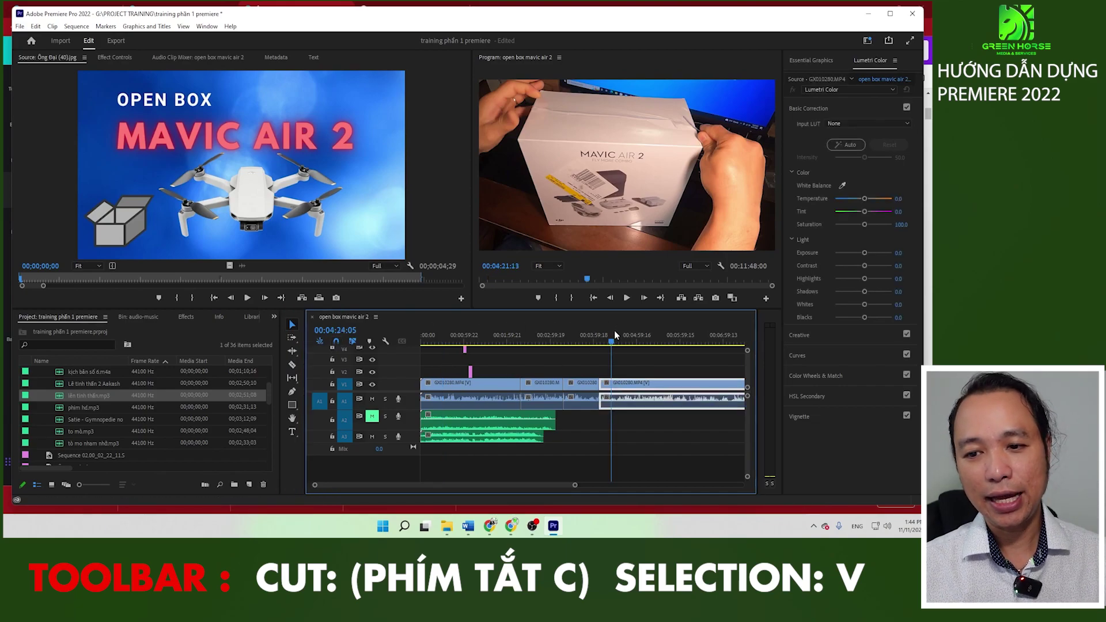
{"action": "left_click", "coordinate": [634, 338]}
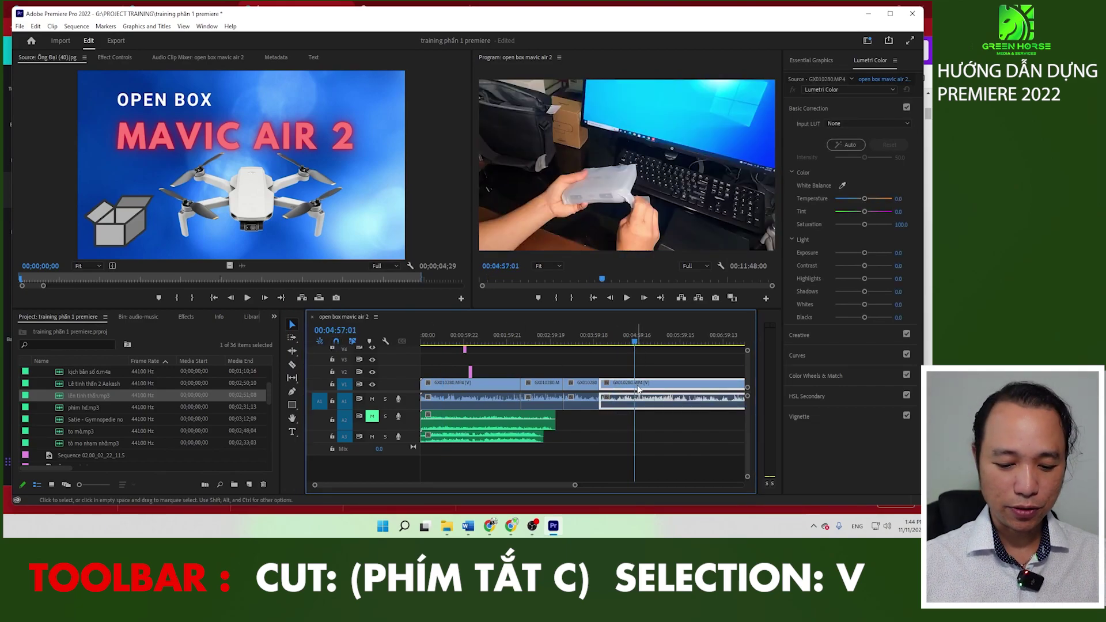
{"action": "key", "text": "ctrl+k"}
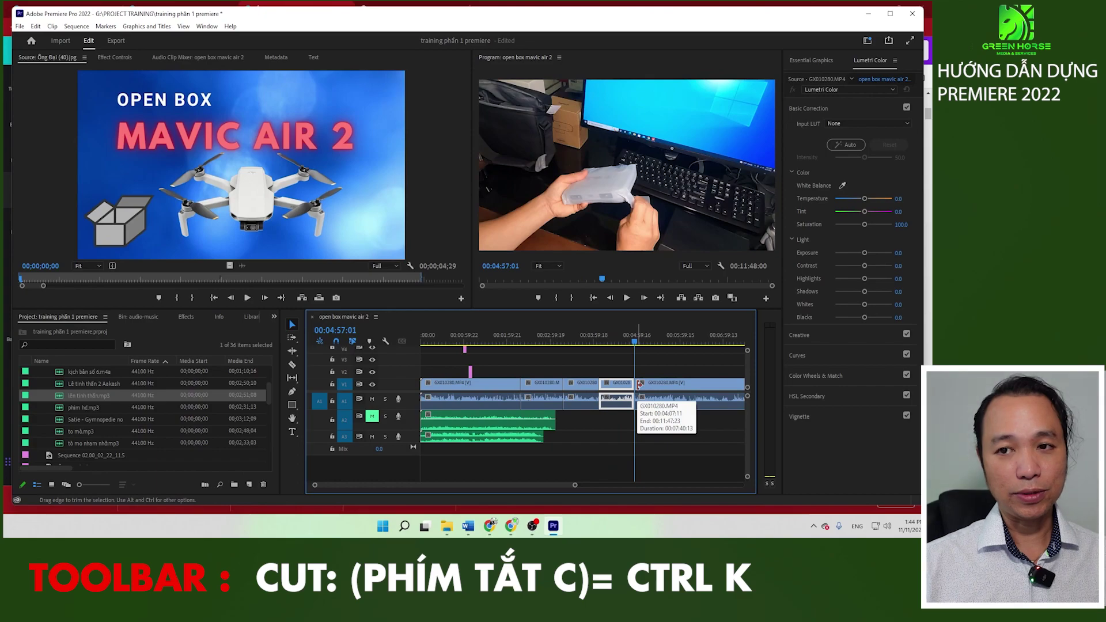
{"action": "key", "text": "ctrl"}
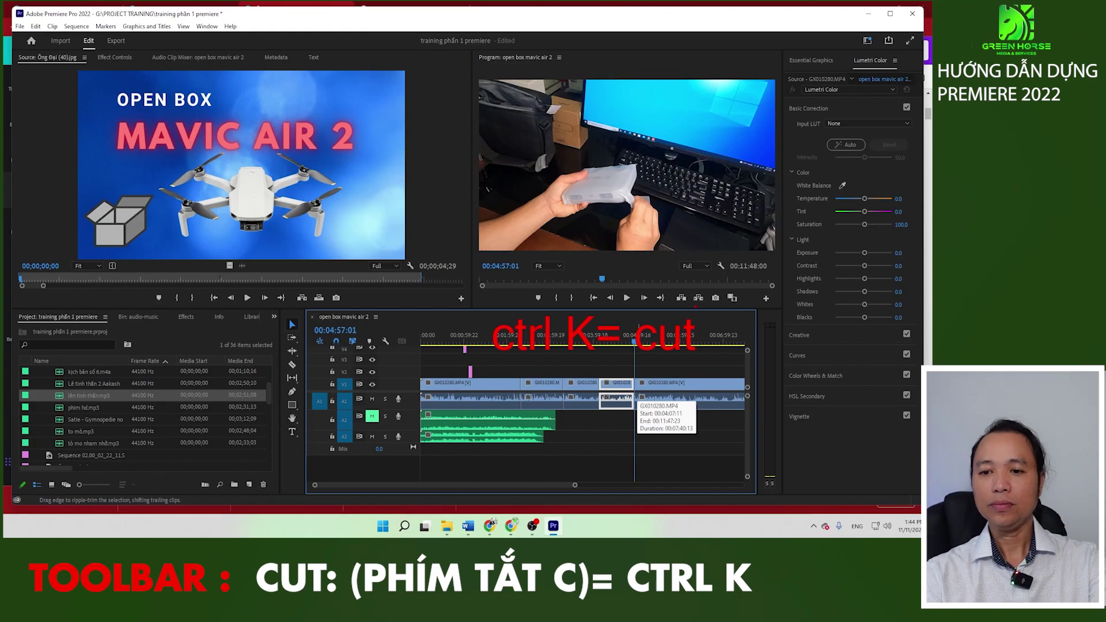
Step: Zoom in, trim the third clip's start to around 00:05:13, and delete the gap
{"action": "left_click", "coordinate": [610, 363]}
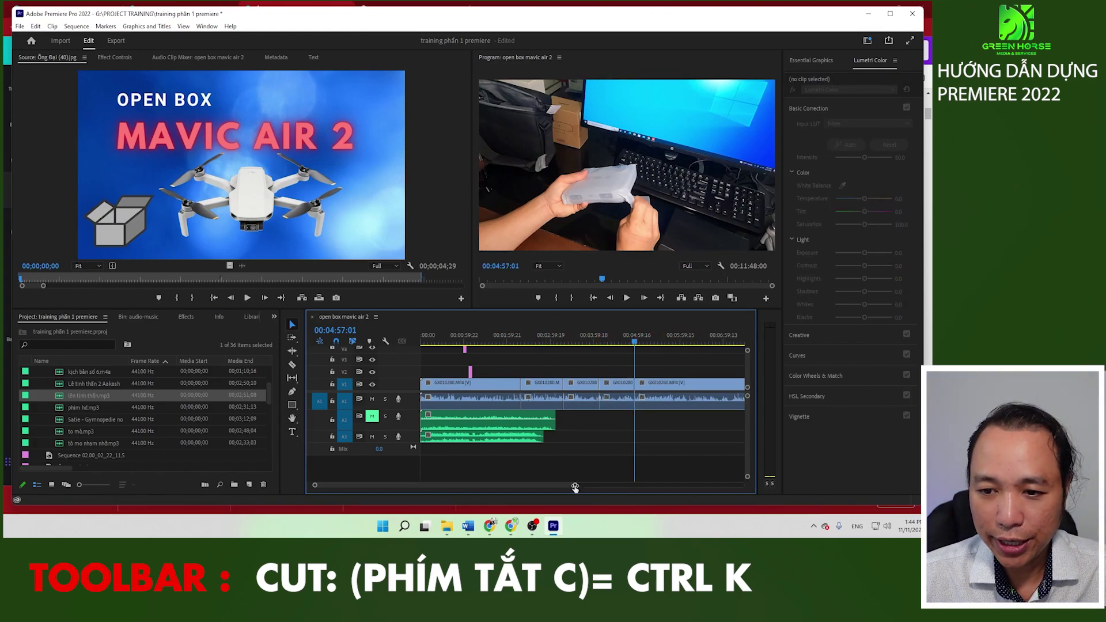
{"action": "key", "text": "equal"}
{"action": "key", "text": "equal"}
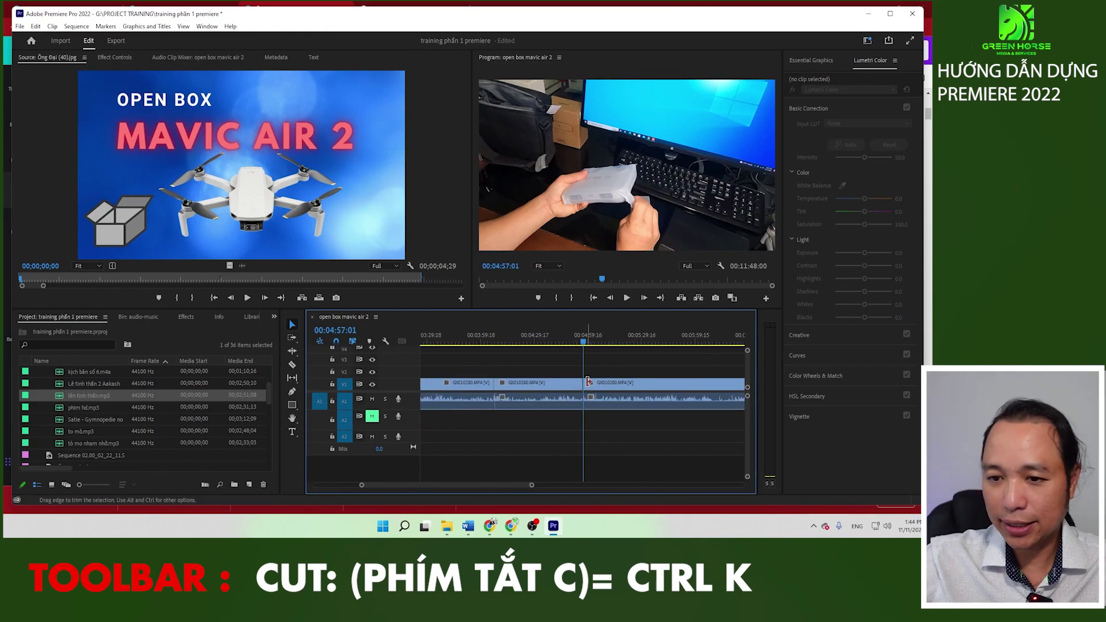
{"action": "left_click", "coordinate": [593, 382]}
{"action": "left_click_drag", "start_coordinate": [590, 340], "coordinate": [617, 341]}
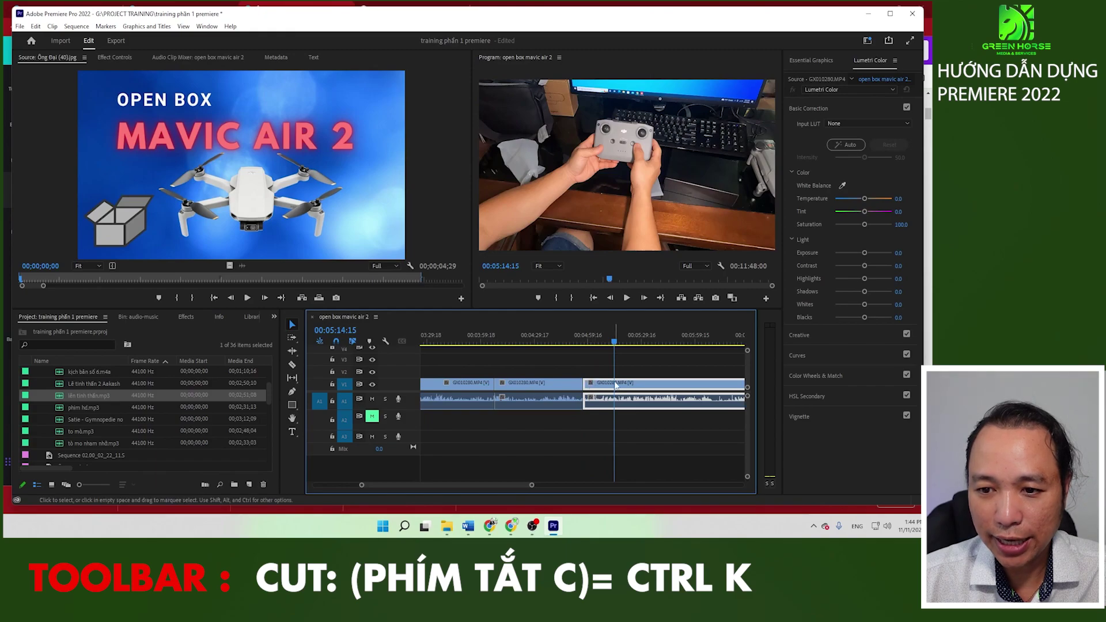
{"action": "left_click_drag", "start_coordinate": [589, 388], "coordinate": [620, 385]}
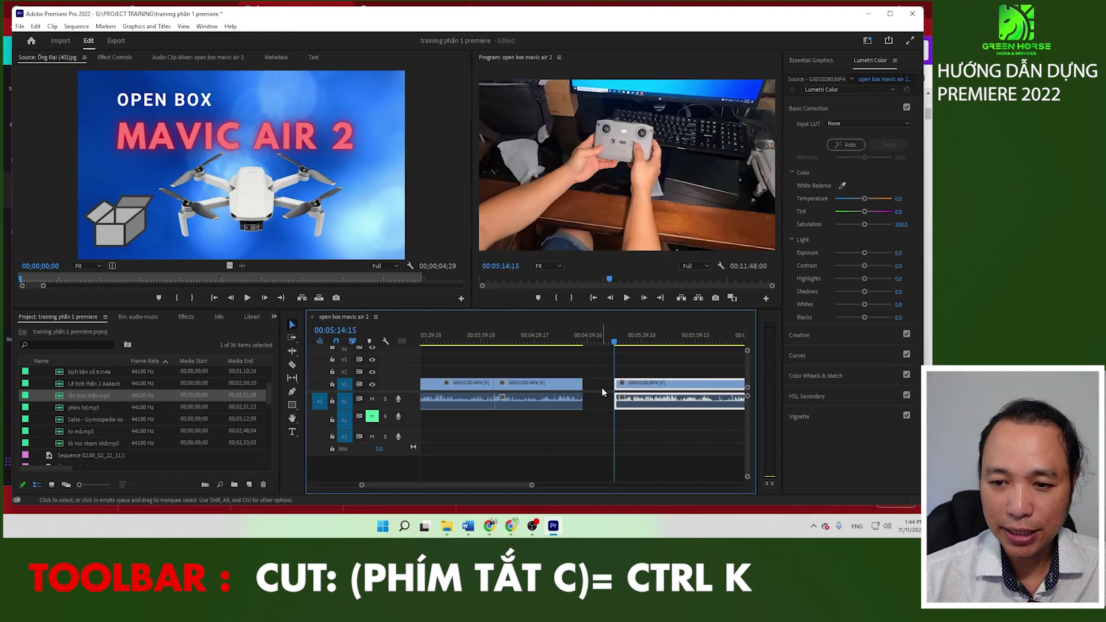
{"action": "left_click", "coordinate": [603, 393]}
{"action": "key", "text": "Delete"}
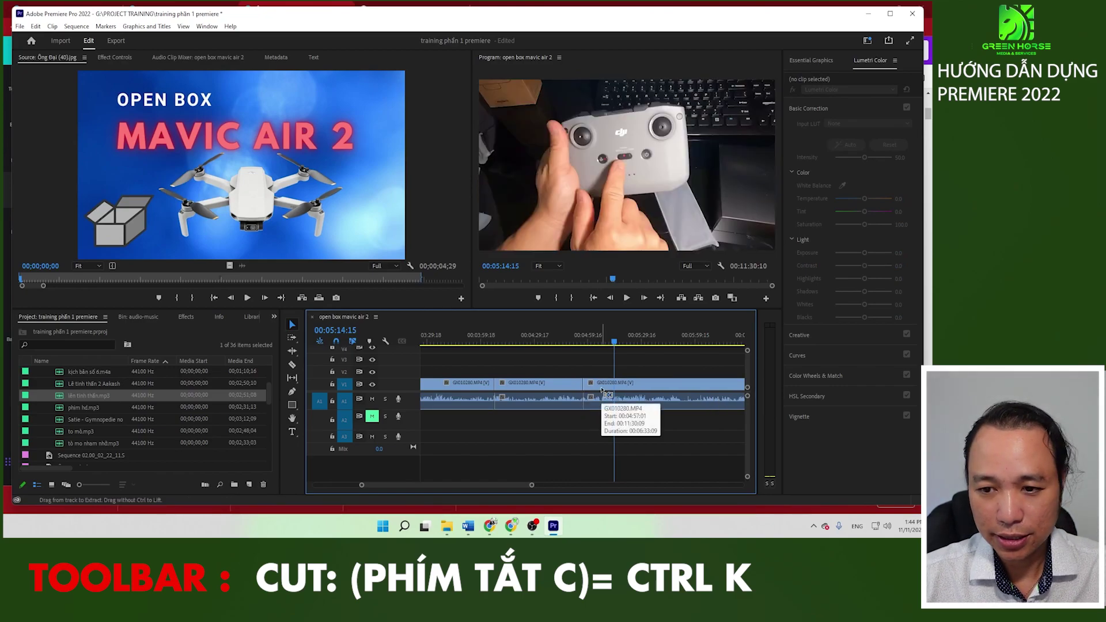
{"action": "key", "text": "ctrl+z"}
{"action": "left_click", "coordinate": [603, 392]}
{"action": "key", "text": "Delete"}
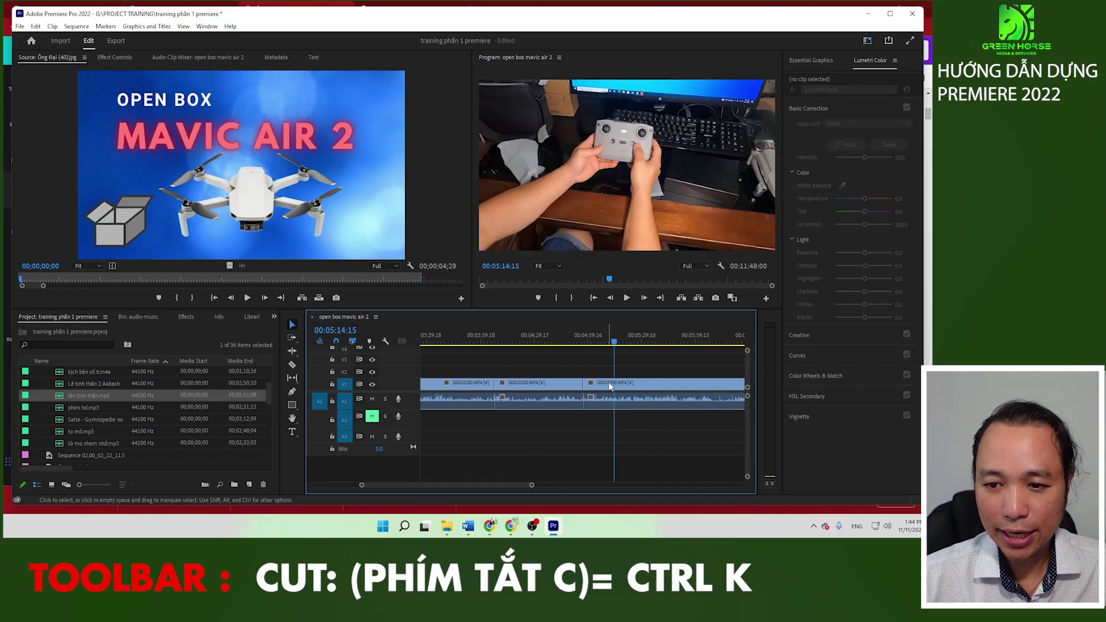
Step: Undo a trial ripple delete and re-split the restored clip at the playhead, 00:05:14:14
{"action": "left_click", "coordinate": [619, 391]}
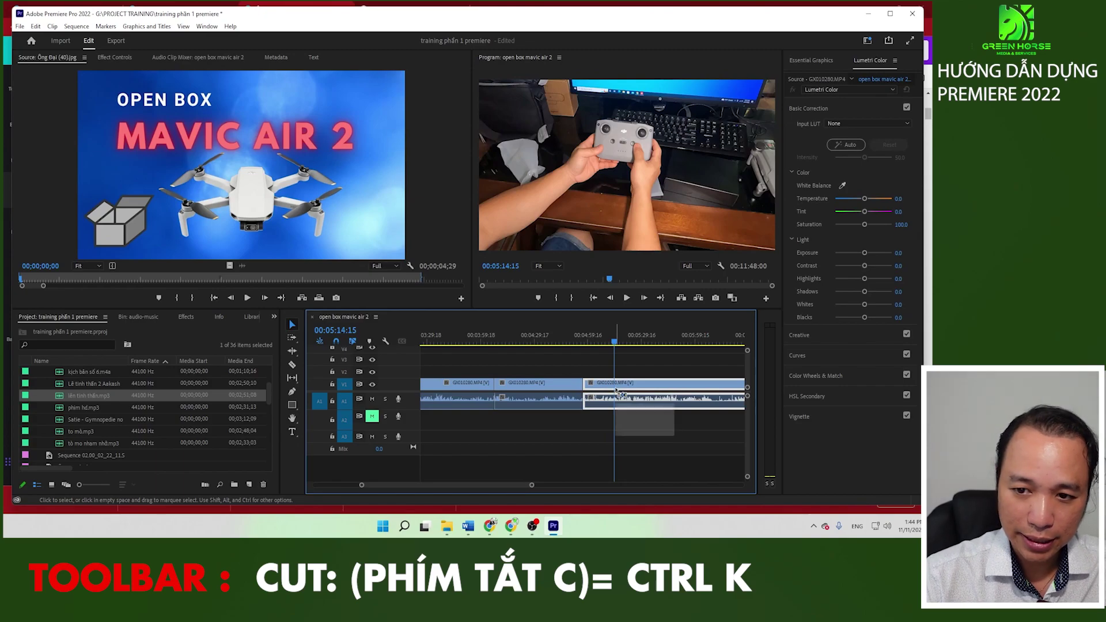
{"action": "key", "text": "ctrl+k"}
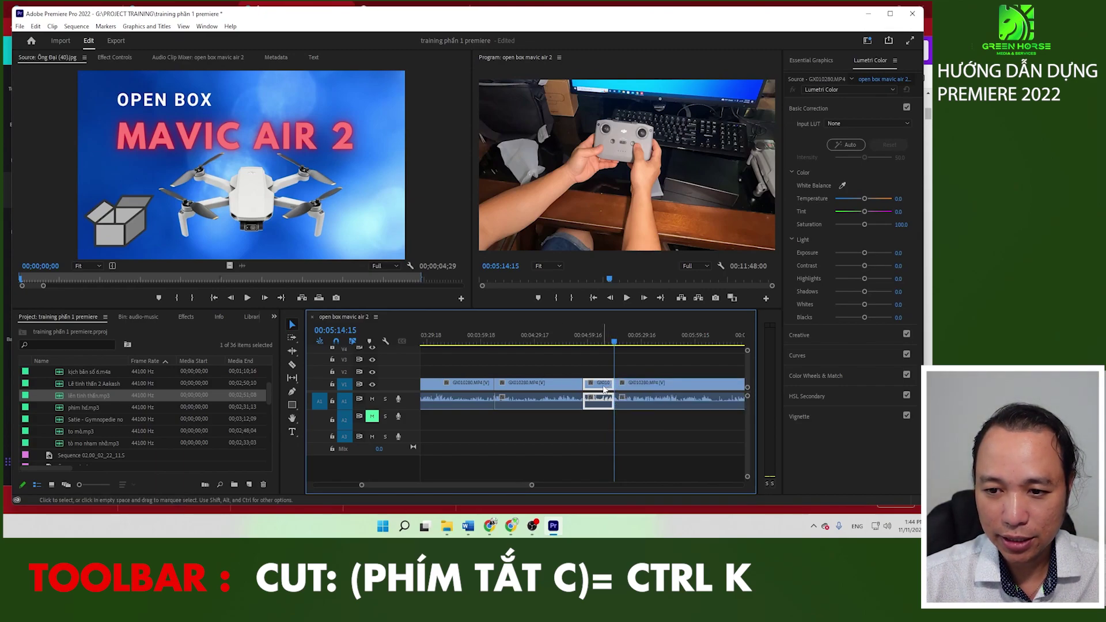
{"action": "key", "text": "Delete"}
{"action": "right_click", "coordinate": [604, 390]}
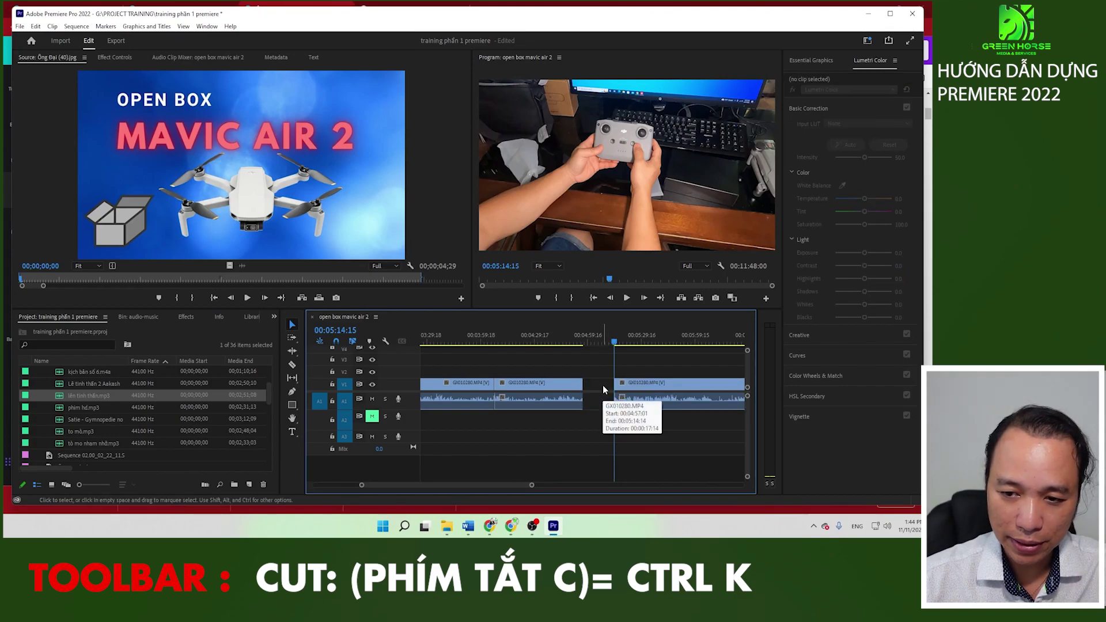
{"action": "left_click", "coordinate": [619, 403]}
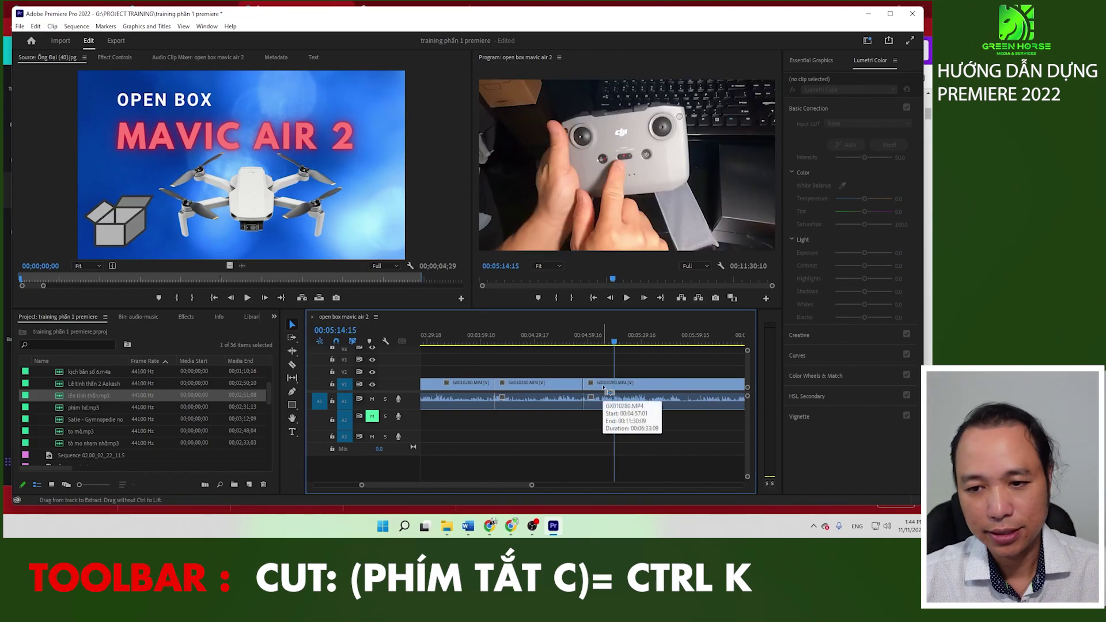
{"action": "key", "text": "ctrl+z"}
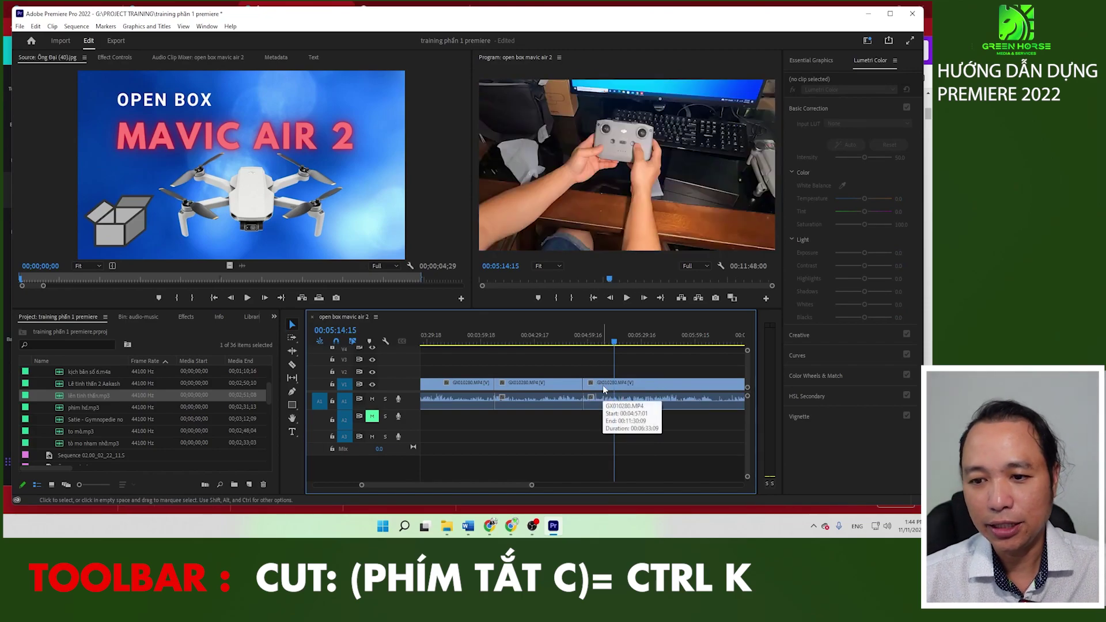
{"action": "key", "text": "ctrl+z"}
{"action": "left_click", "coordinate": [624, 385]}
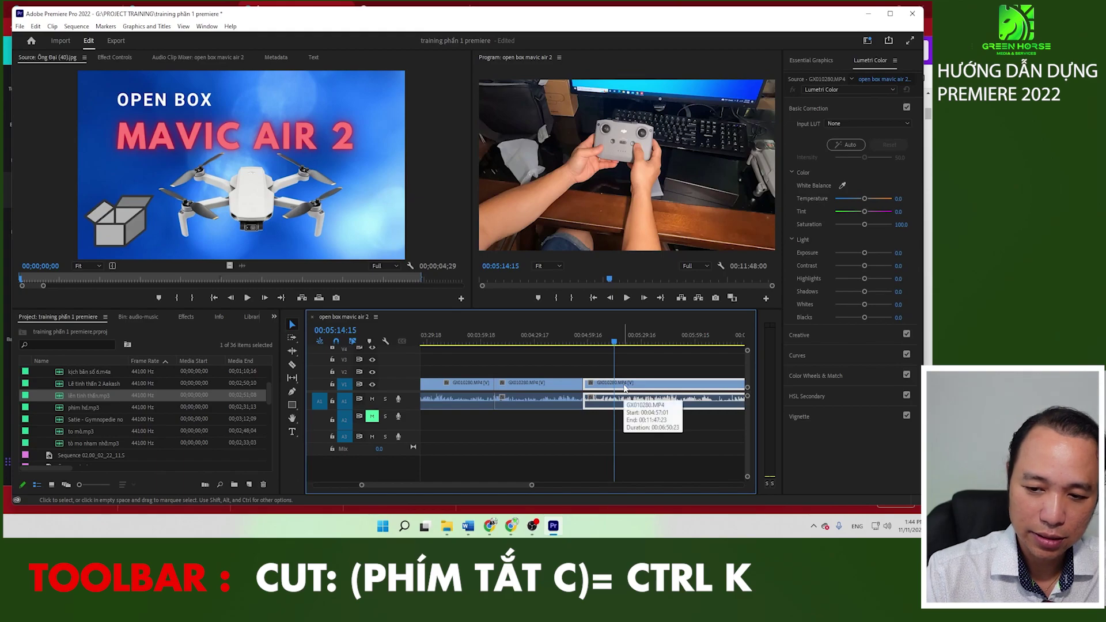
{"action": "key", "text": "ctrl+k"}
{"action": "left_click", "coordinate": [608, 391]}
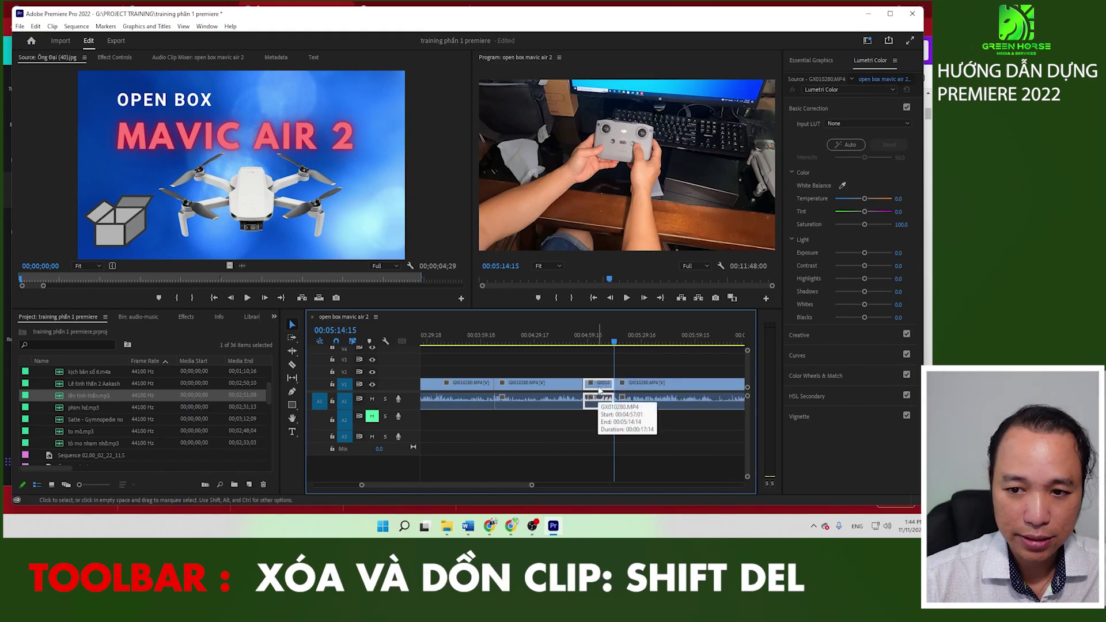
Step: Ripple delete the short piece and ripple trim the third clip's start about 16 seconds forward
{"action": "key", "text": "shift+Delete"}
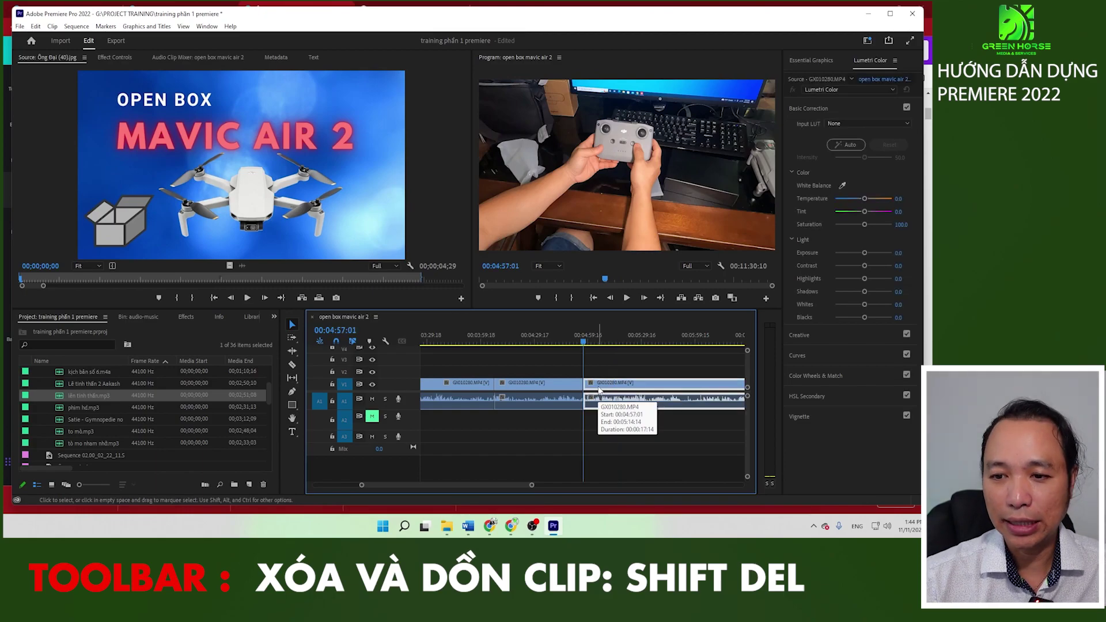
{"action": "left_click_drag", "start_coordinate": [599, 391], "coordinate": [599, 390]}
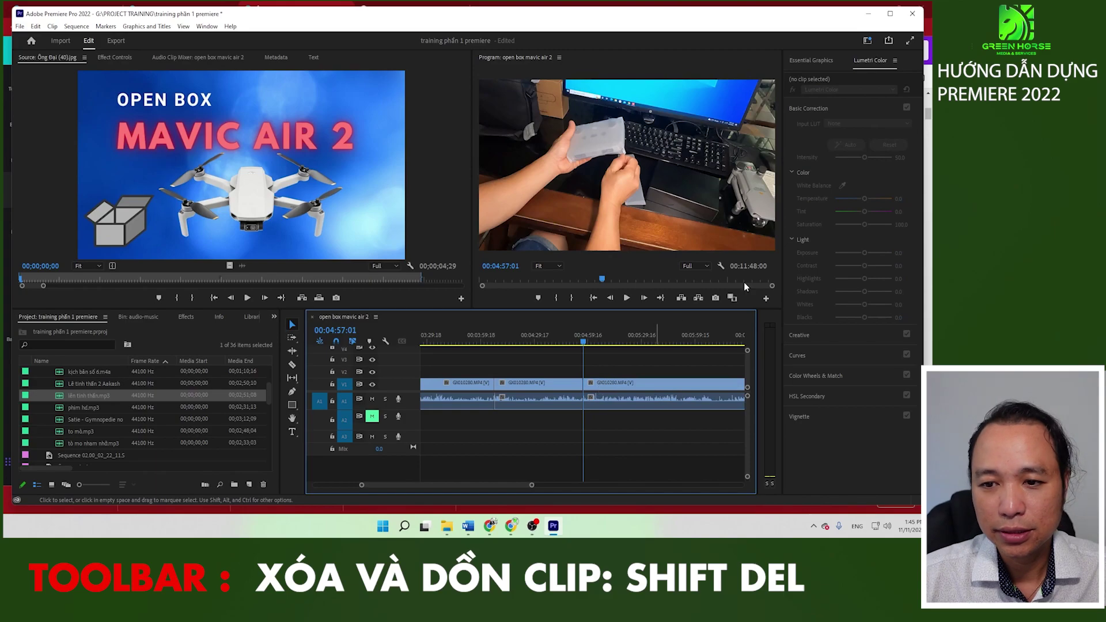
{"action": "left_click", "coordinate": [619, 341]}
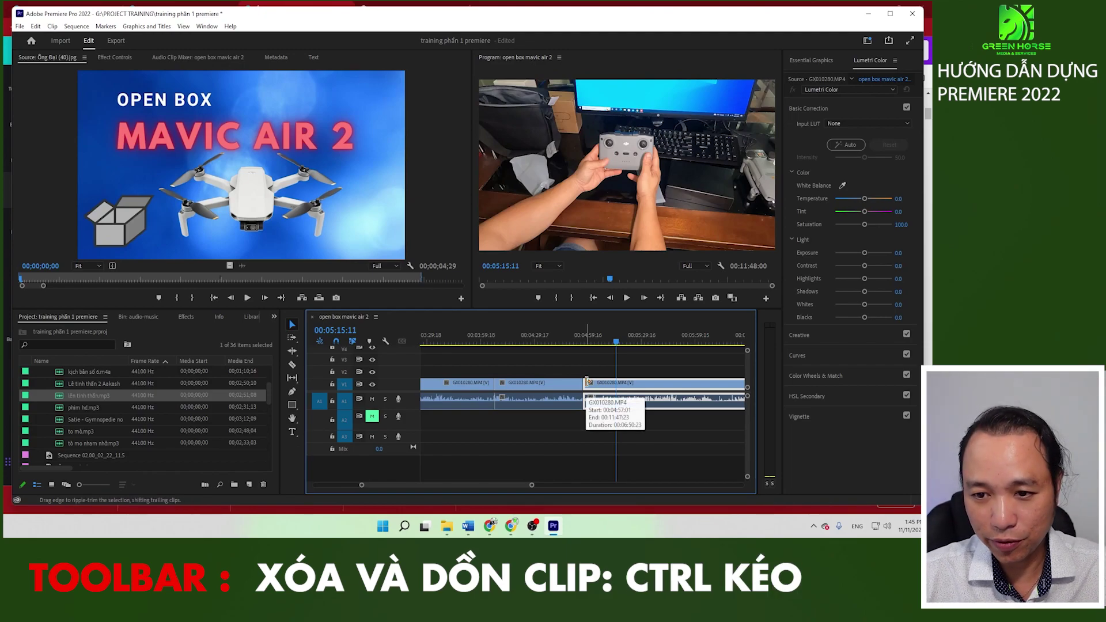
{"action": "left_click_drag", "start_coordinate": [588, 382], "coordinate": [617, 383]}
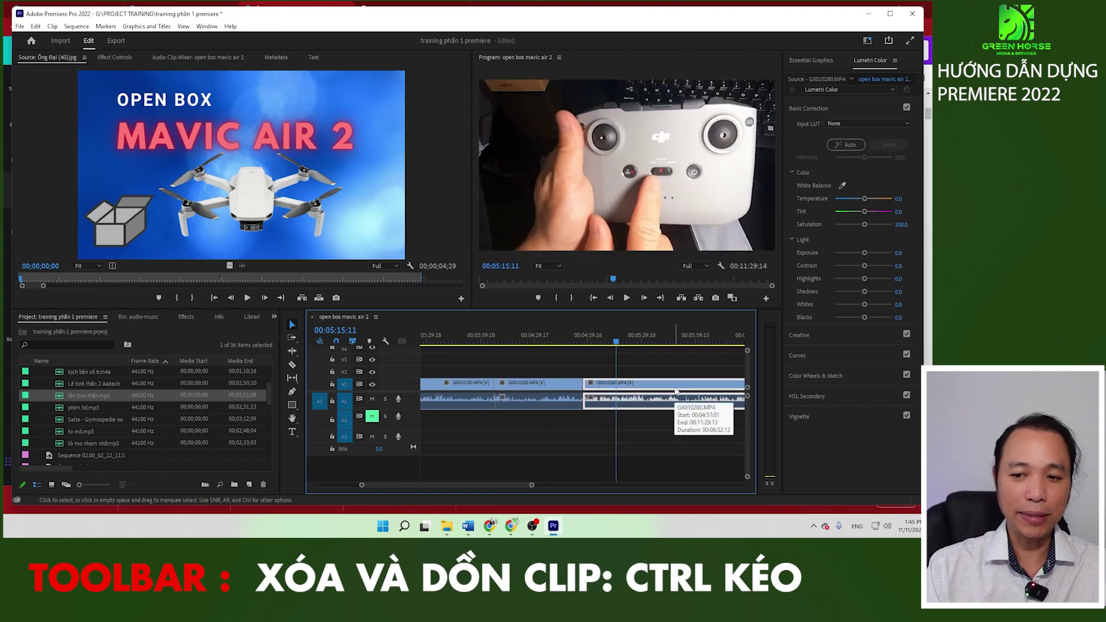
{"action": "key", "text": "ctrl"}
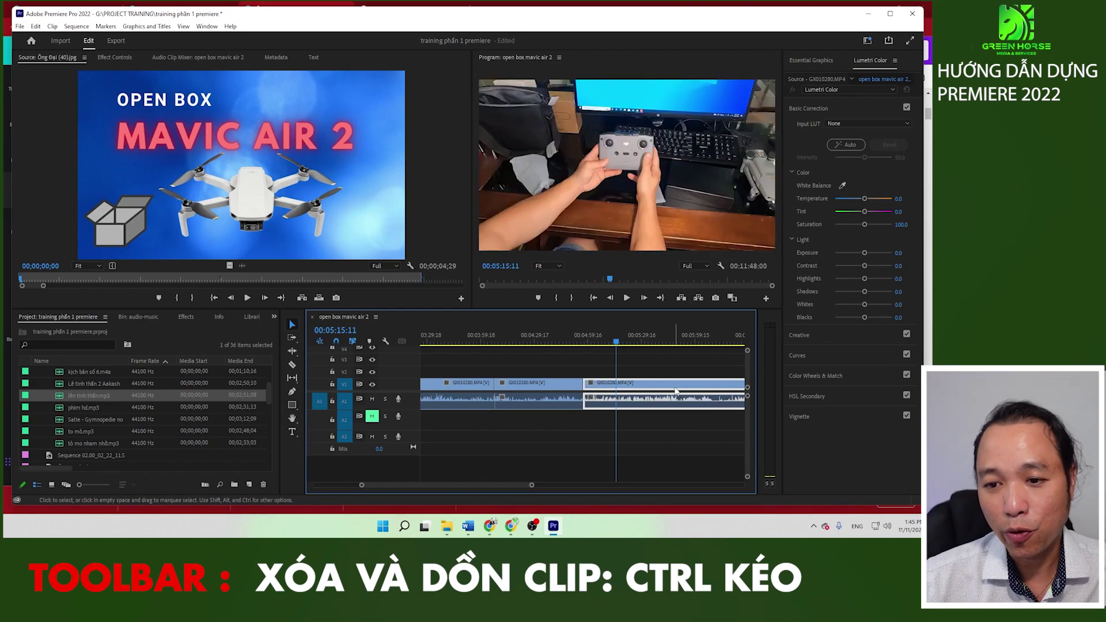
{"action": "left_click_drag", "start_coordinate": [583, 383], "coordinate": [617, 382]}
Step: Zoom the timeline out and preview the drone PNG image
{"action": "key", "text": "minus"}
{"action": "scroll", "coordinate": [144, 409], "scroll_direction": "up", "scroll_amount": 5}
{"action": "double_click", "coordinate": [62, 383]}
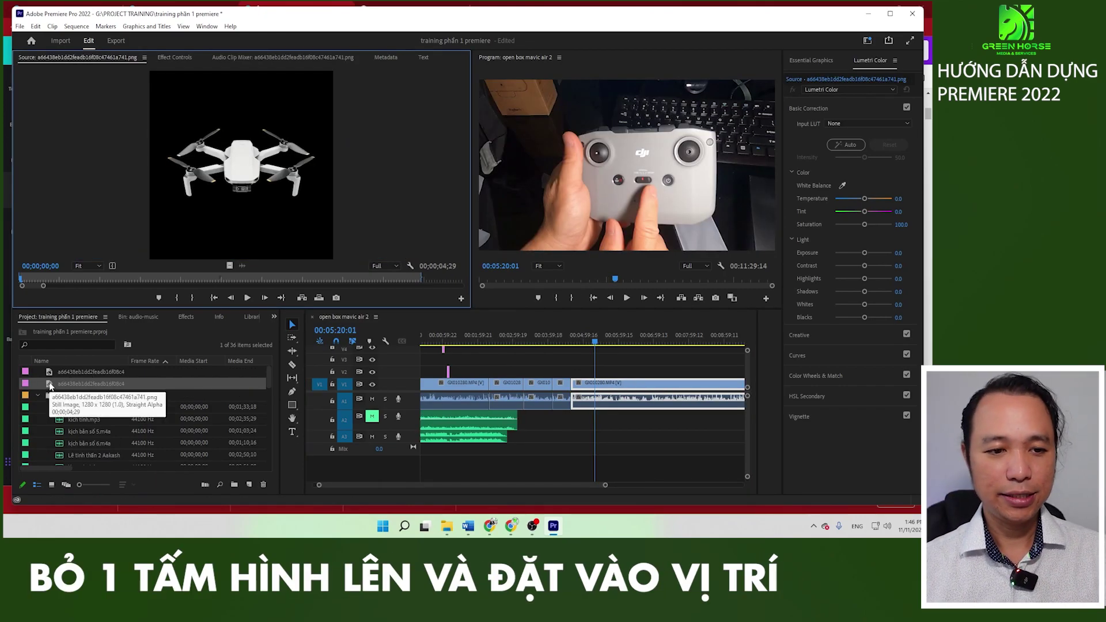
Step: Place the drone PNG image on track V2 above the unboxing footage
{"action": "left_click_drag", "start_coordinate": [85, 370], "coordinate": [600, 378]}
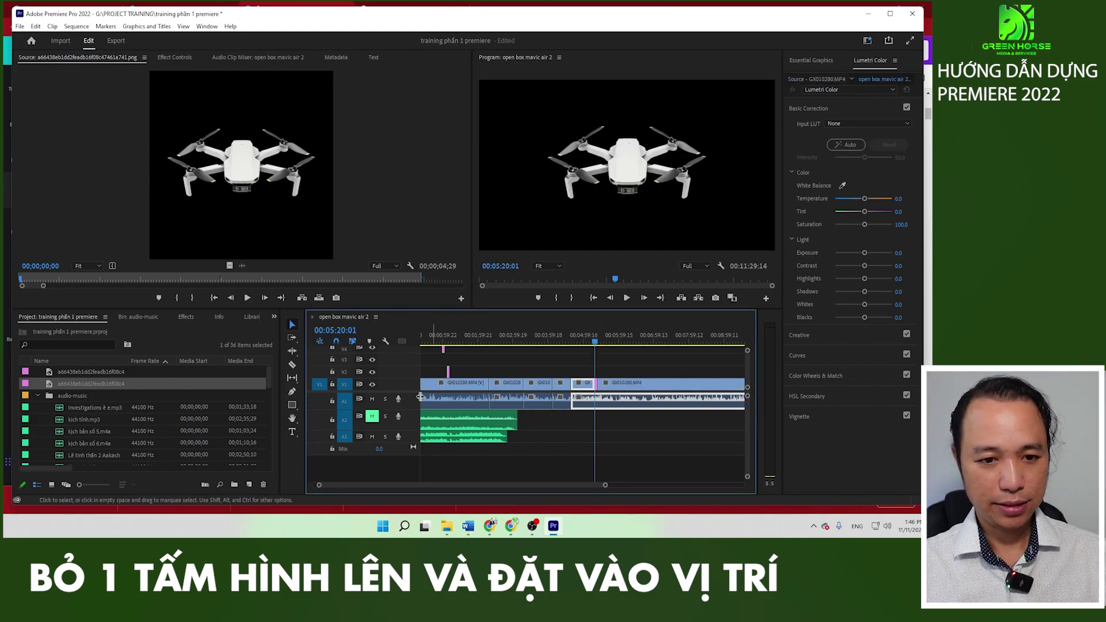
{"action": "key", "text": "ctrl+z"}
{"action": "left_click_drag", "start_coordinate": [85, 371], "coordinate": [600, 376]}
{"action": "left_click", "coordinate": [598, 345]}
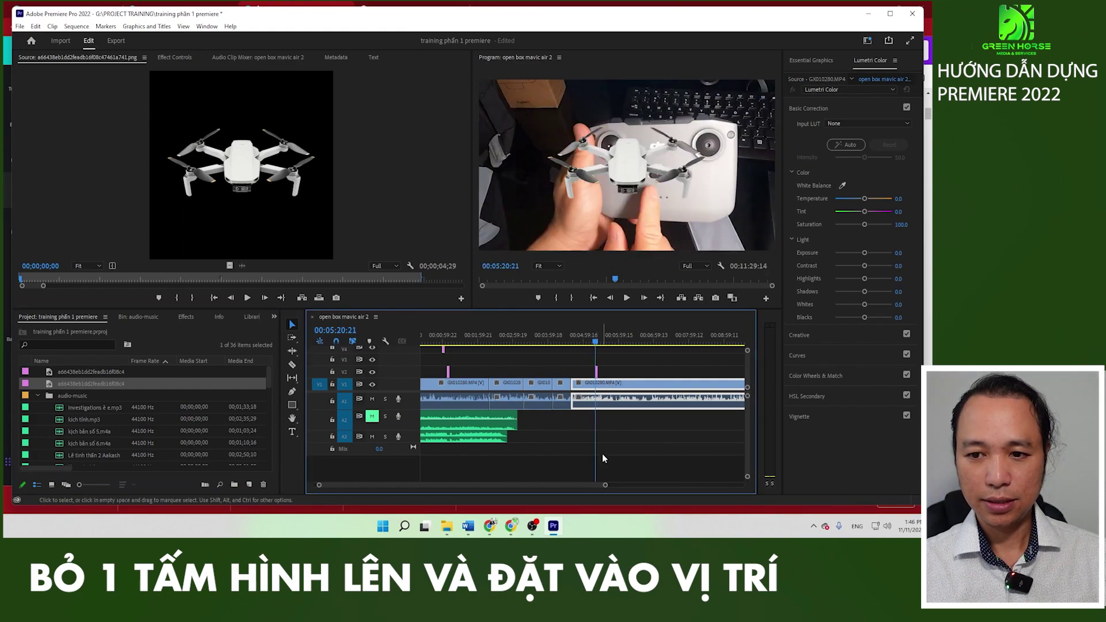
{"action": "left_click_drag", "start_coordinate": [607, 486], "coordinate": [512, 486]}
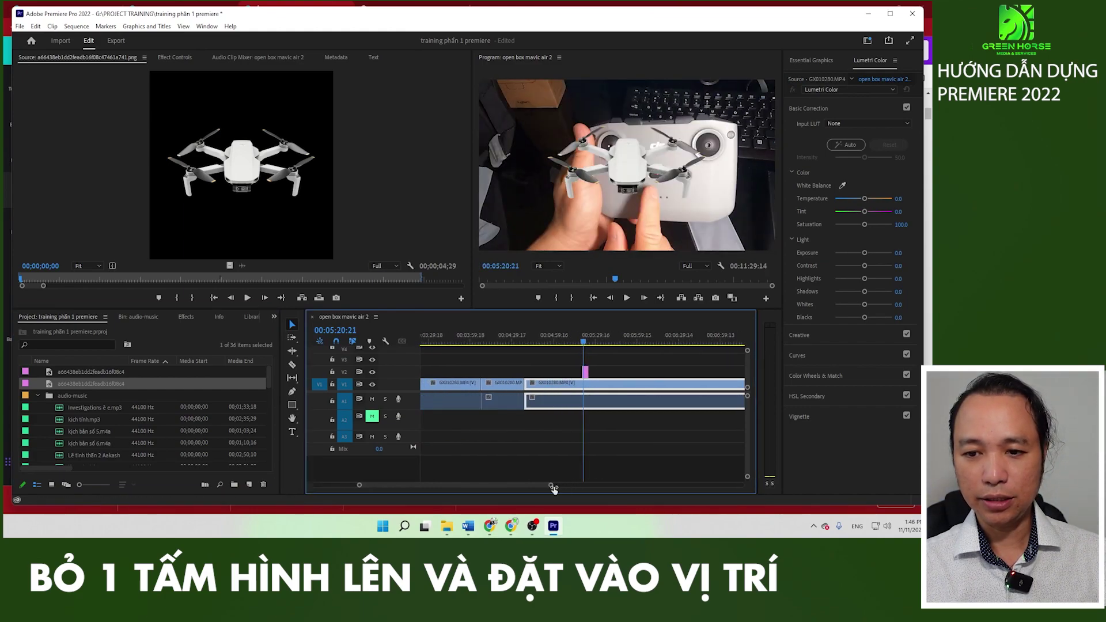
Step: Scale the drone image to 76% and move it to the upper right corner
{"action": "left_click", "coordinate": [587, 375]}
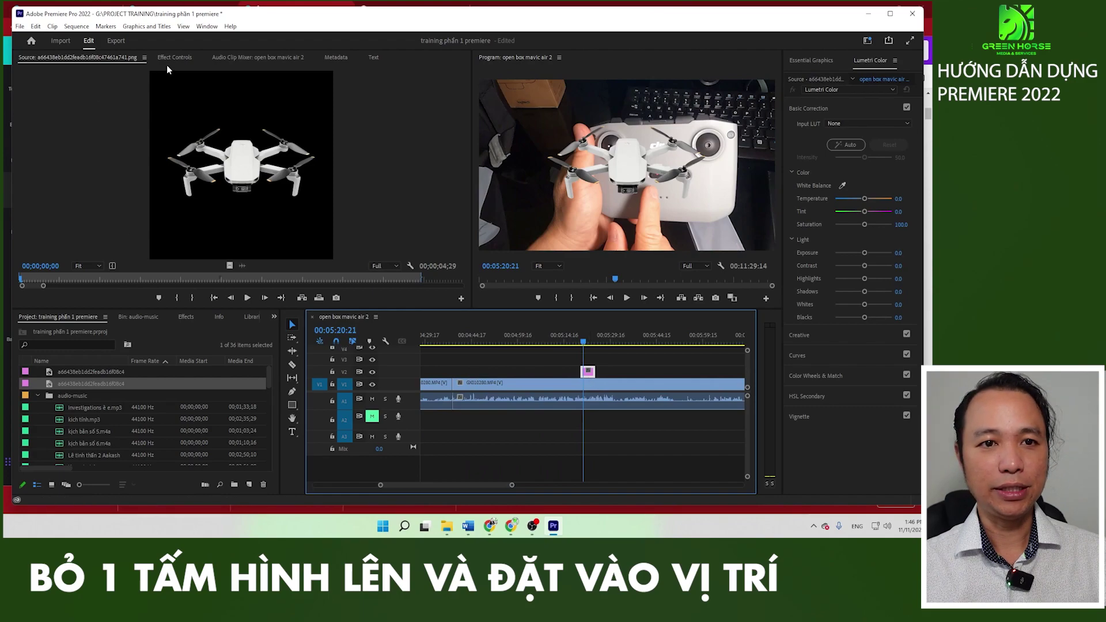
{"action": "left_click", "coordinate": [174, 57]}
{"action": "left_click", "coordinate": [44, 98]}
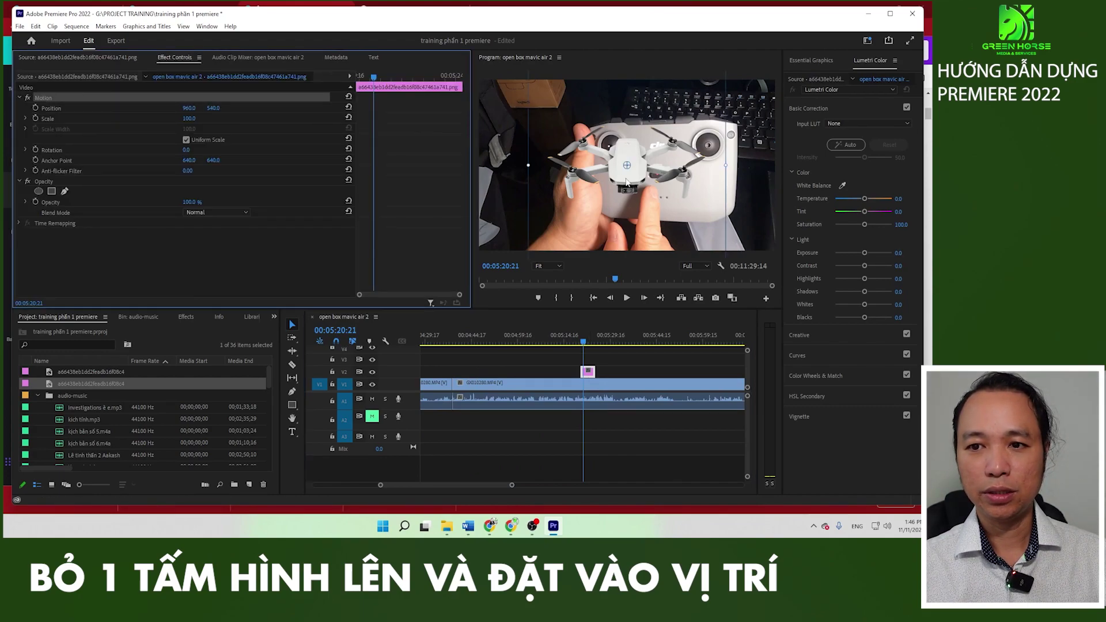
{"action": "left_click_drag", "start_coordinate": [631, 206], "coordinate": [628, 182]}
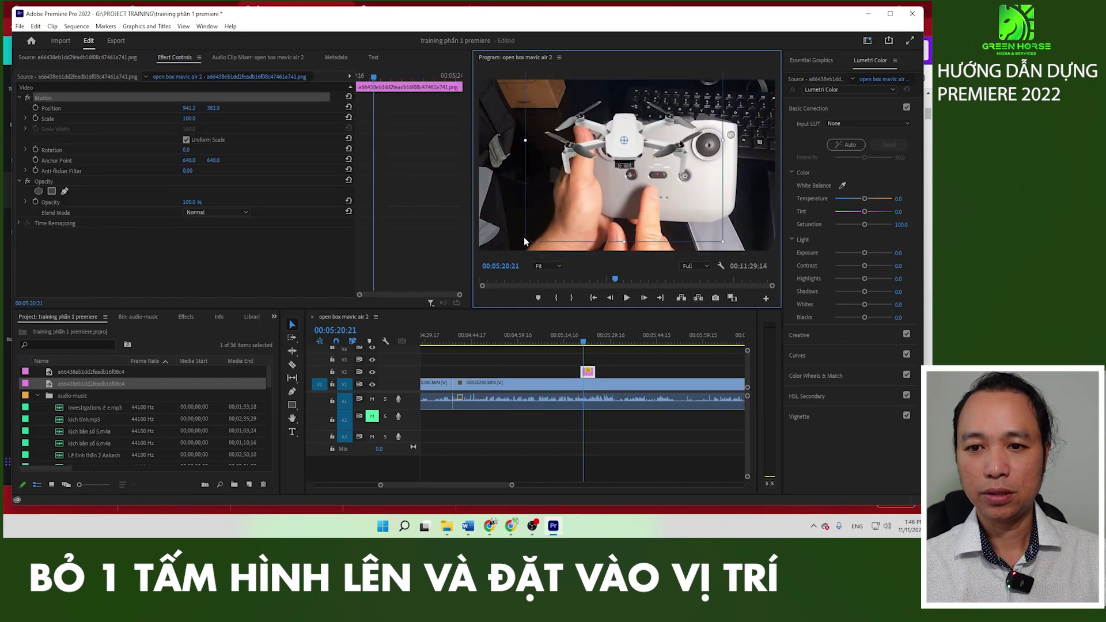
{"action": "left_click_drag", "start_coordinate": [525, 244], "coordinate": [549, 218]}
{"action": "left_click_drag", "start_coordinate": [621, 167], "coordinate": [700, 142]}
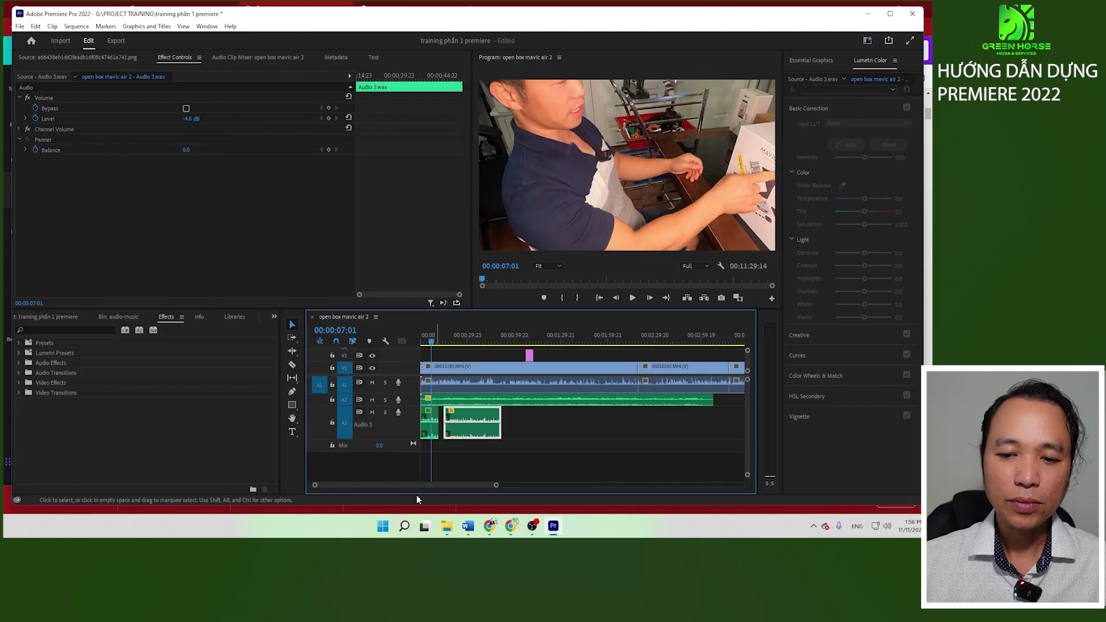
Step: Razor-cut the V1 GX010280 clip at 00:00:40:01 and 00:01:04:08
{"action": "mouse_move", "coordinate": [479, 488]}
{"action": "left_mouse_down"}
{"action": "mouse_move", "coordinate": [416, 489]}
{"action": "mouse_move", "coordinate": [481, 486]}
{"action": "left_mouse_up"}
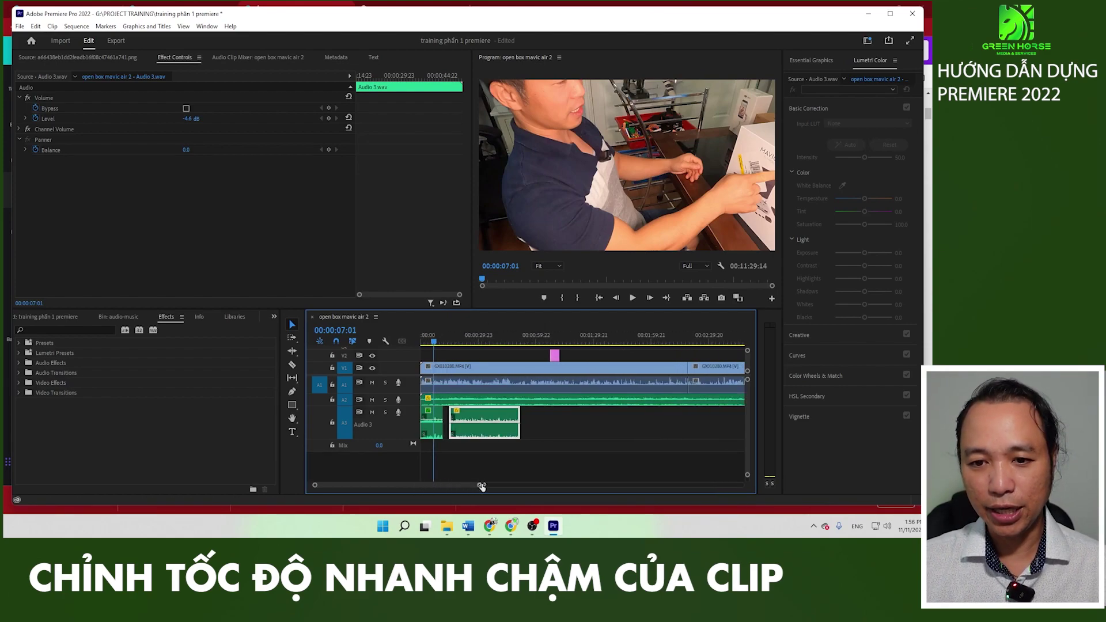
{"action": "left_click", "coordinate": [554, 358]}
{"action": "left_click", "coordinate": [554, 367]}
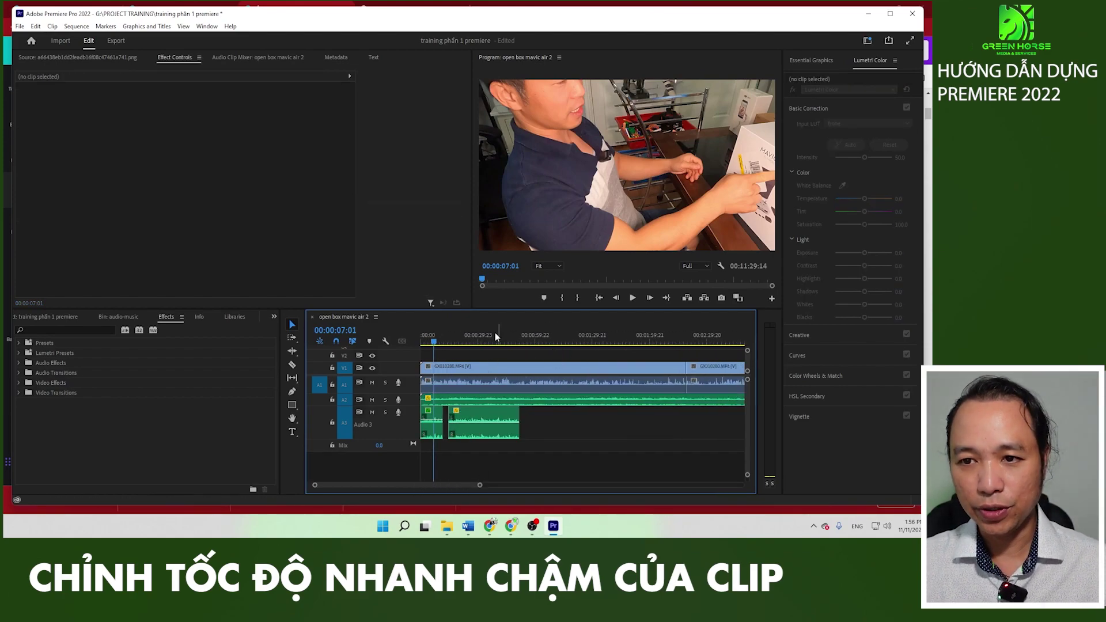
{"action": "left_click", "coordinate": [520, 337]}
{"action": "left_click_drag", "start_coordinate": [521, 335], "coordinate": [487, 343]}
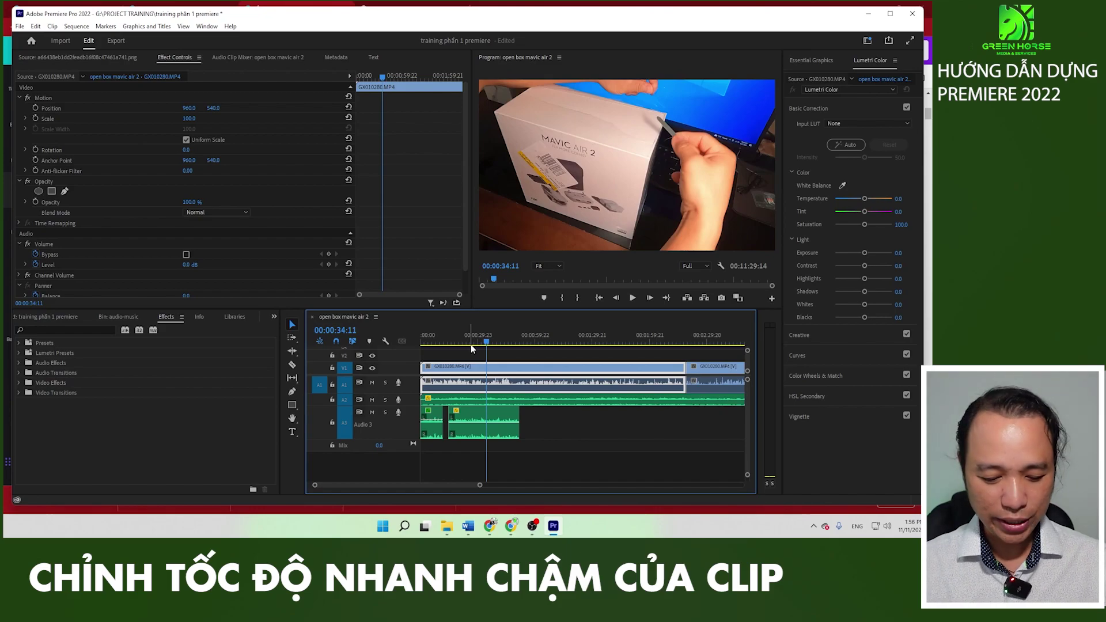
{"action": "key", "text": "c"}
{"action": "left_click", "coordinate": [487, 368]}
{"action": "left_click", "coordinate": [497, 344]}
{"action": "left_click_drag", "start_coordinate": [505, 346], "coordinate": [548, 353]}
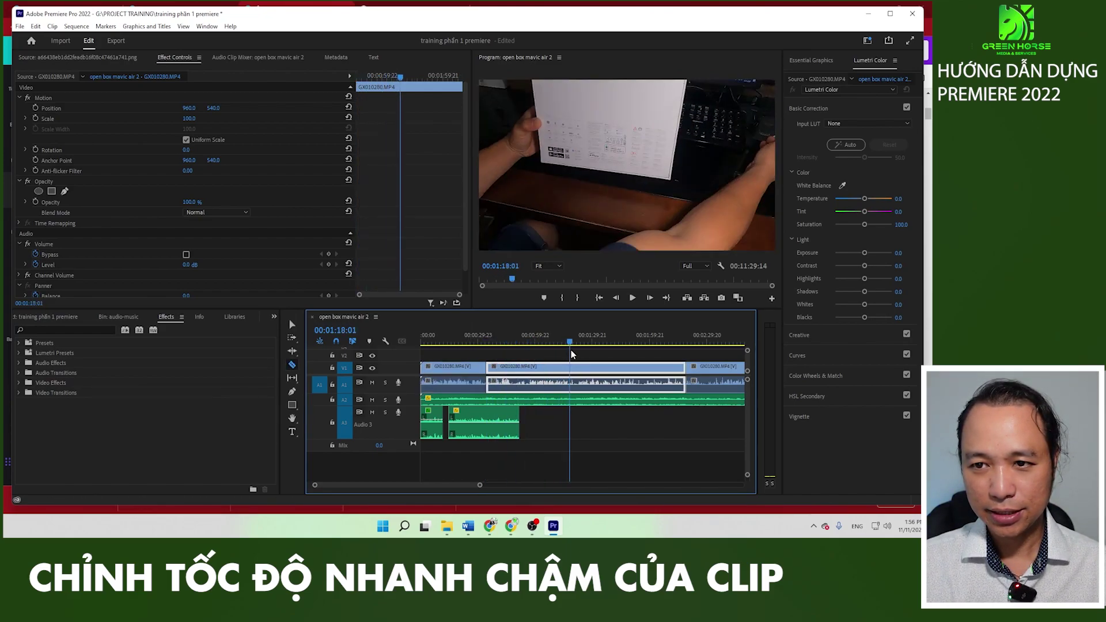
{"action": "left_click_drag", "start_coordinate": [548, 354], "coordinate": [543, 353]}
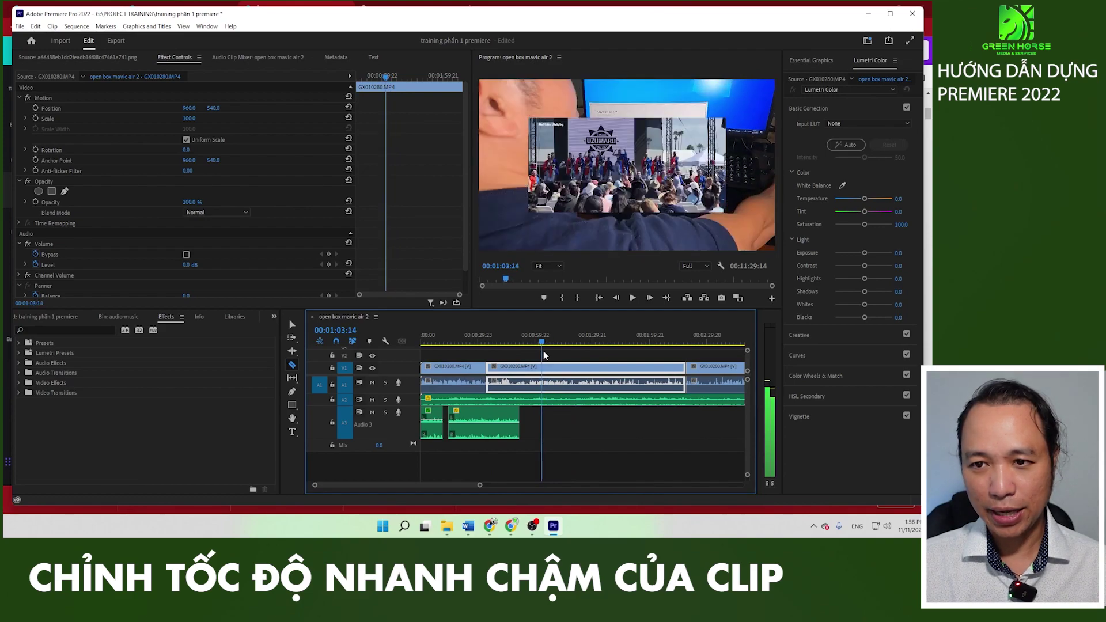
{"action": "left_click", "coordinate": [545, 380]}
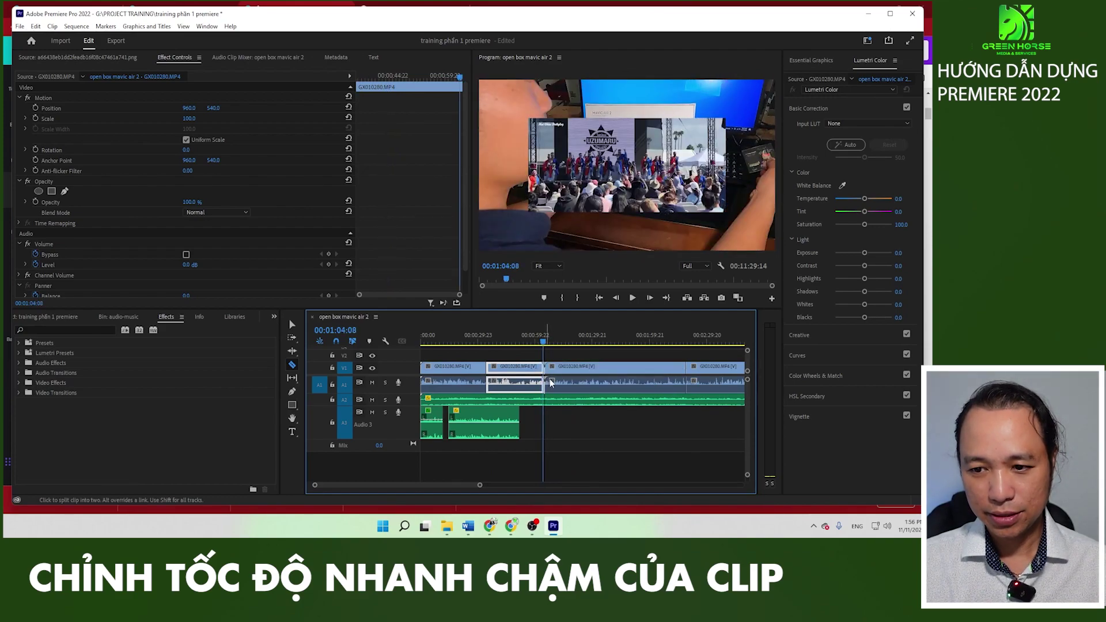
{"action": "scroll", "coordinate": [538, 369], "scroll_direction": "up", "scroll_amount": 2}
{"action": "key", "text": "v"}
Step: Speed up the middle section with Rate Stretch, preview it, then undo the change
{"action": "key", "text": "j"}
{"action": "key", "text": "j"}
{"action": "key", "text": "j"}
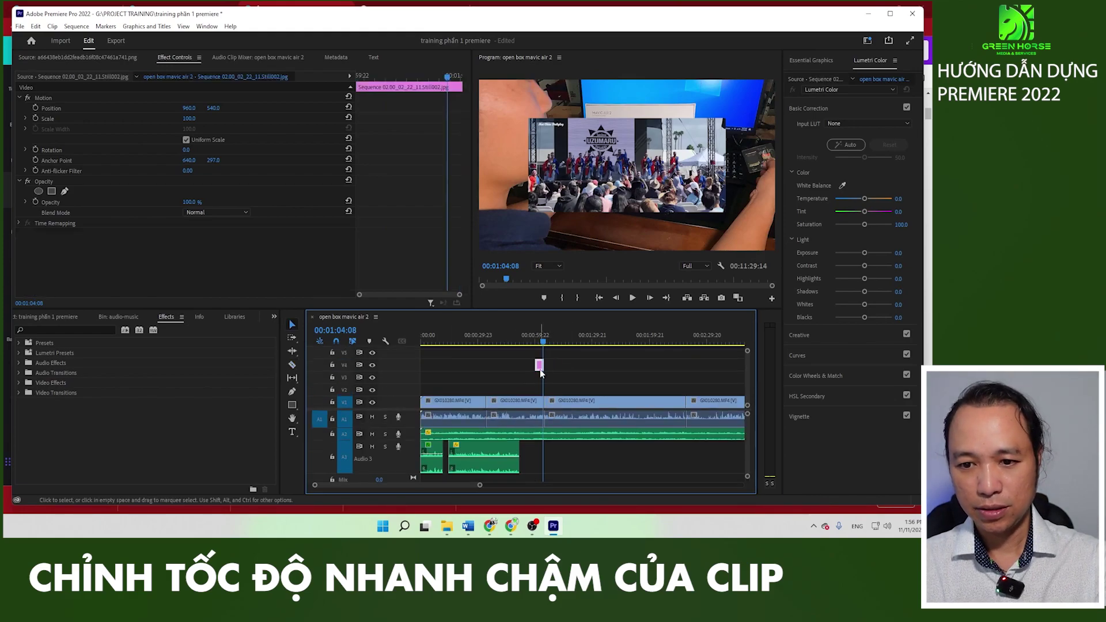
{"action": "key", "text": "k"}
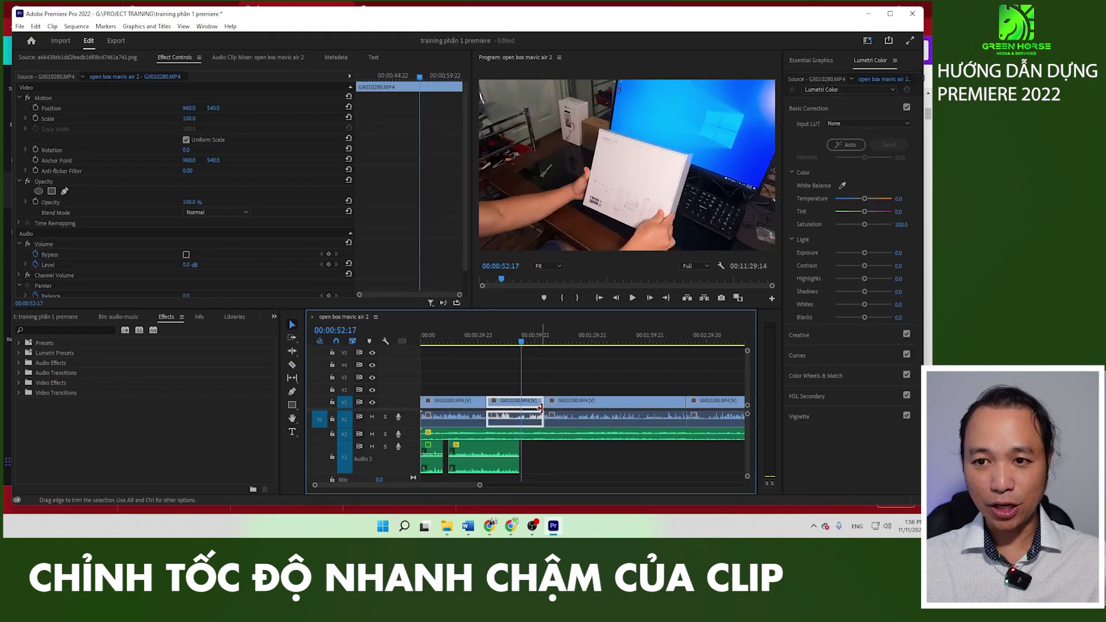
{"action": "left_click", "coordinate": [517, 340]}
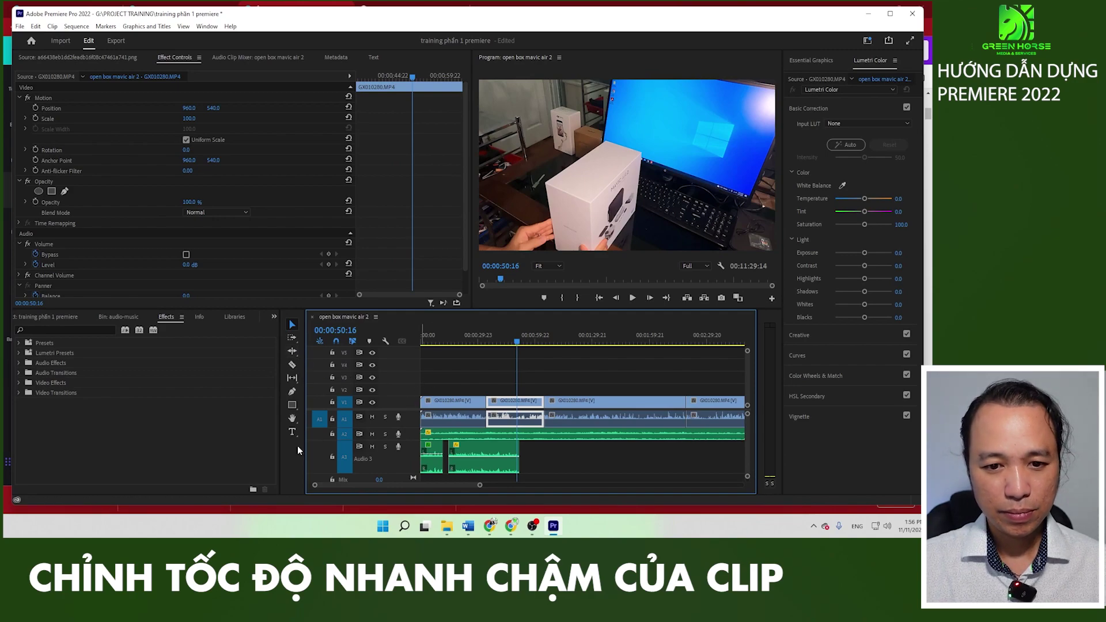
{"action": "left_click_drag", "start_coordinate": [292, 350], "coordinate": [323, 388]}
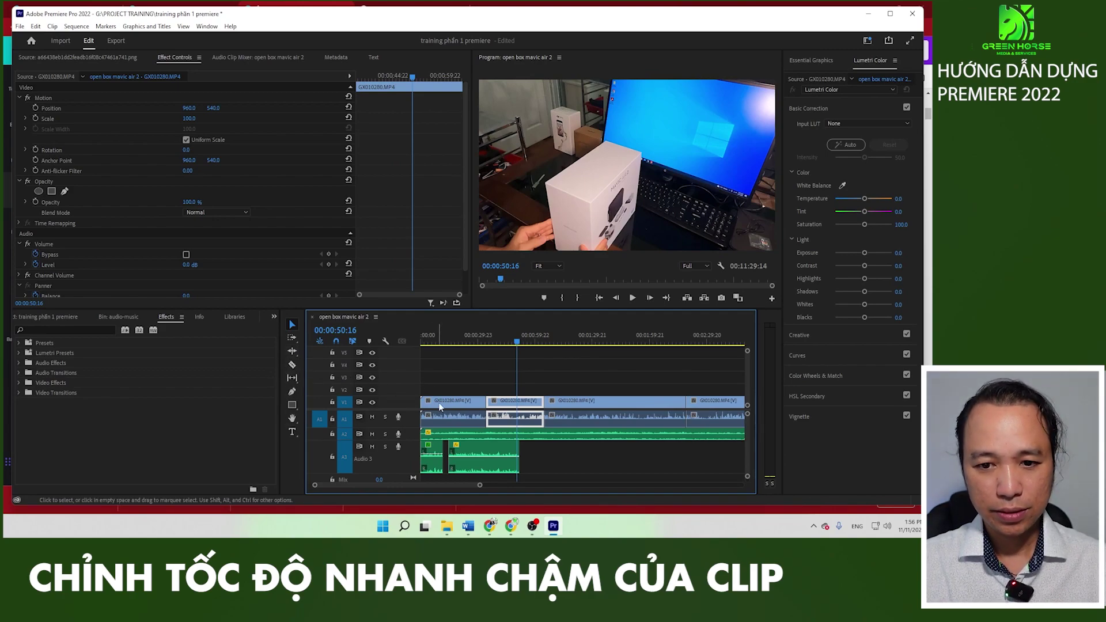
{"action": "left_click", "coordinate": [296, 359]}
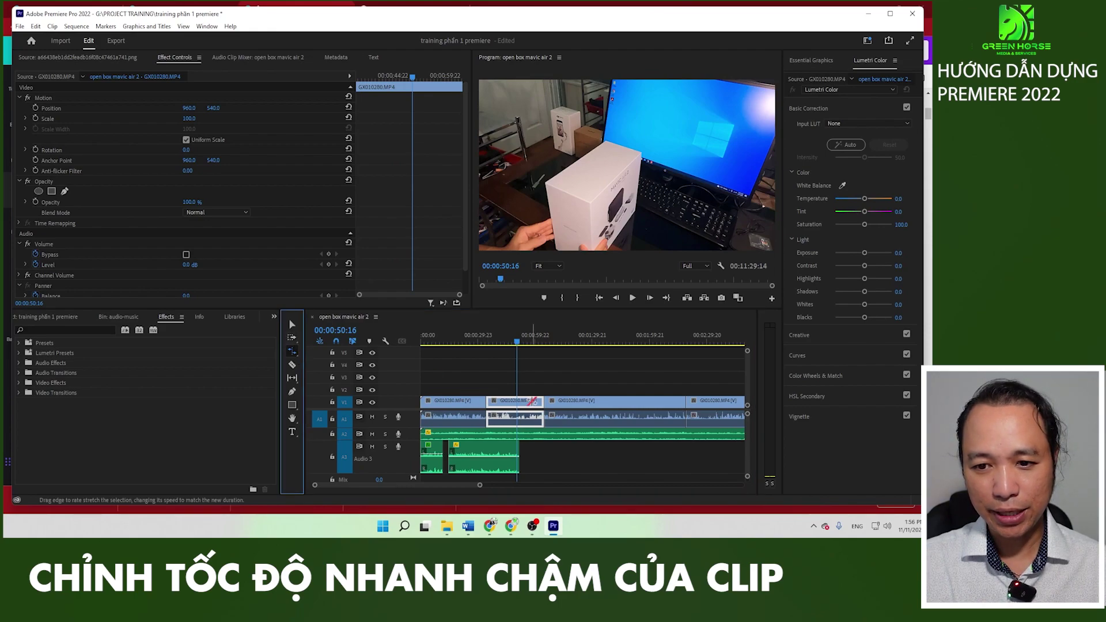
{"action": "left_click_drag", "start_coordinate": [541, 401], "coordinate": [519, 402]}
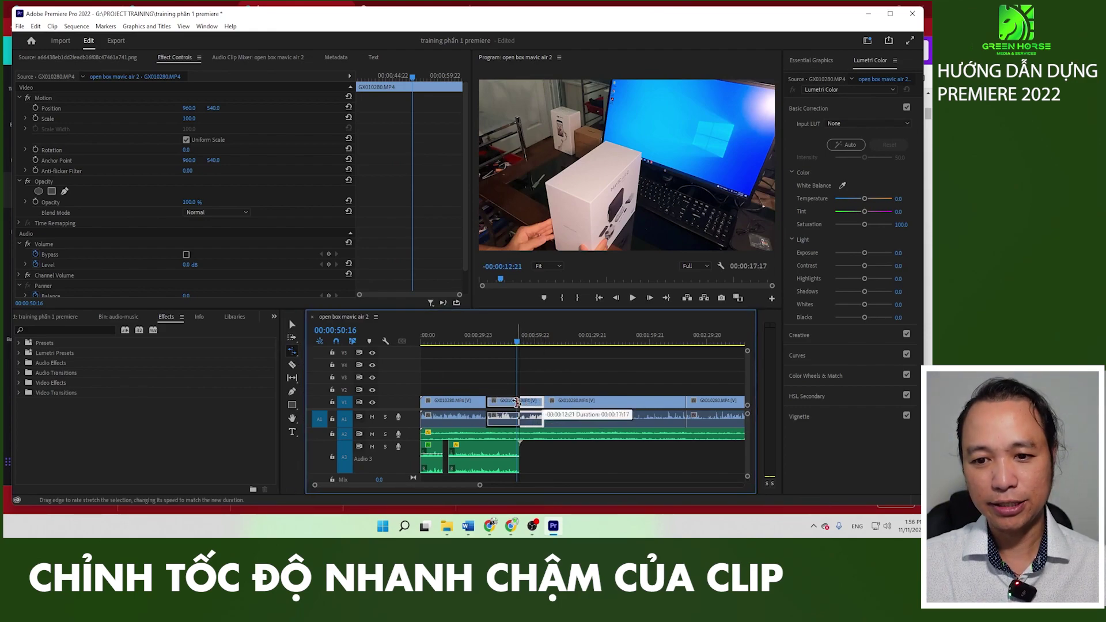
{"action": "left_click", "coordinate": [493, 342]}
{"action": "key", "text": "space"}
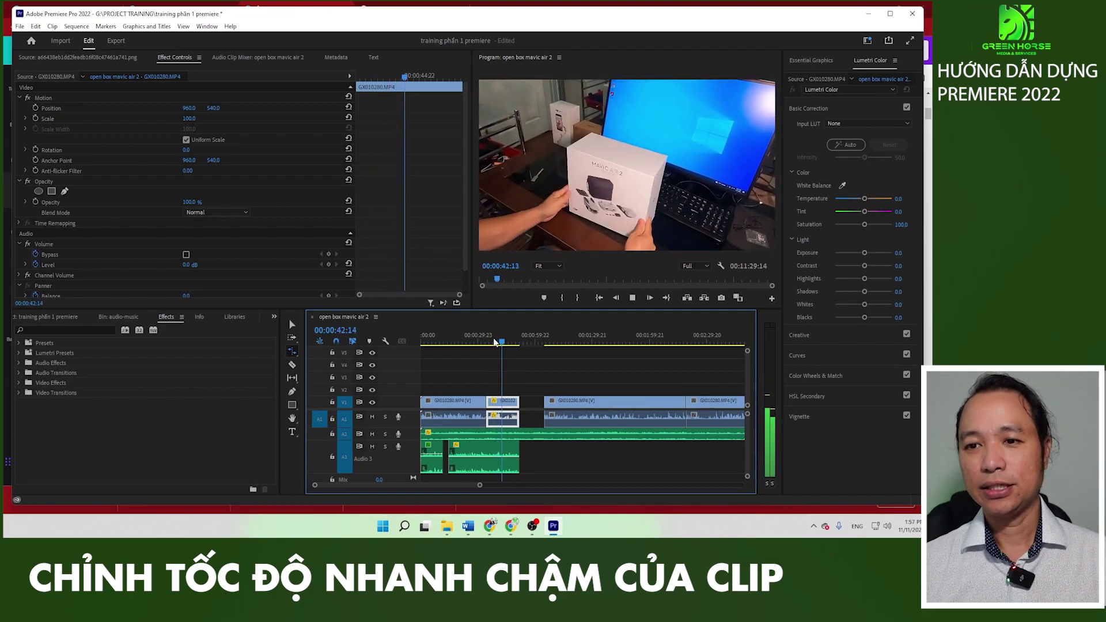
{"action": "key", "text": "space"}
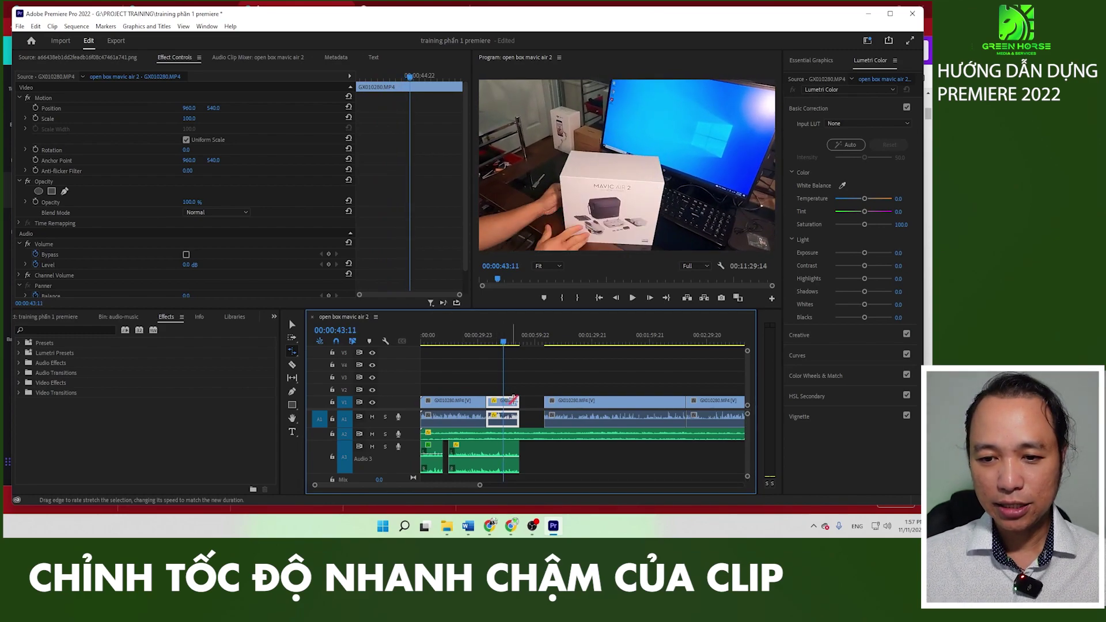
{"action": "left_click_drag", "start_coordinate": [518, 401], "coordinate": [511, 402]}
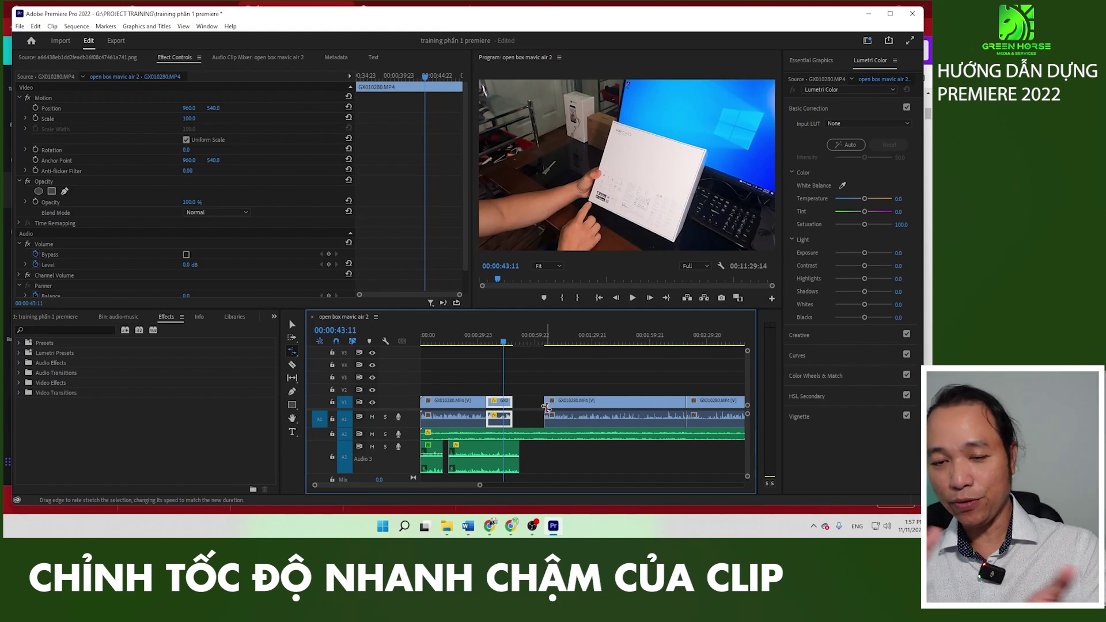
{"action": "key", "text": "v"}
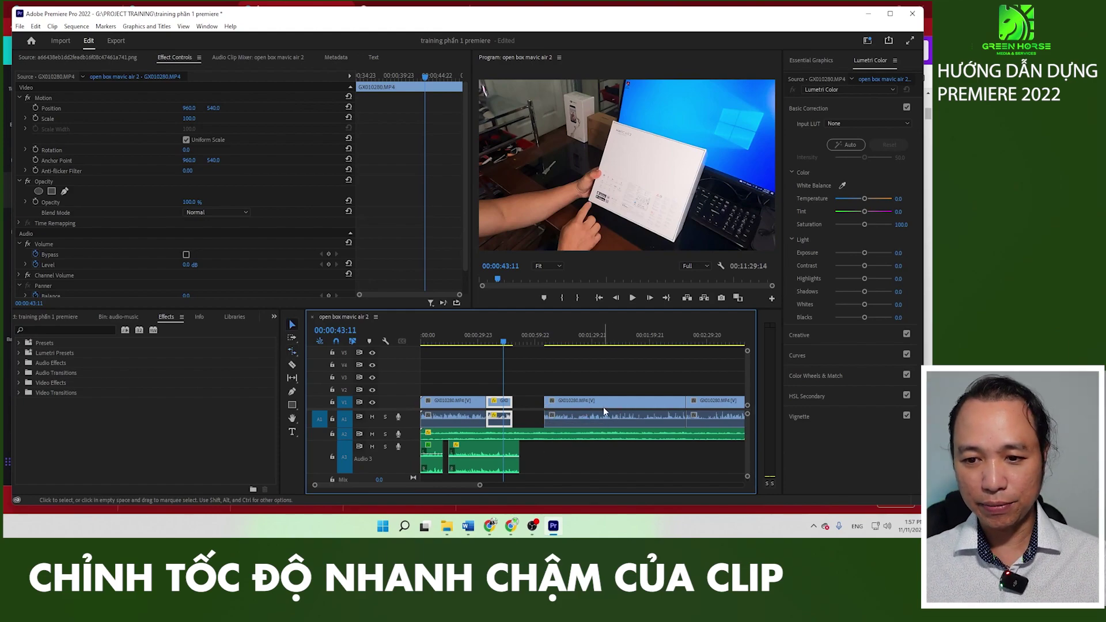
{"action": "key", "text": "ctrl+z"}
Step: Slow the middle section to 54.65% with Rate Stretch, preview it, then undo
{"action": "key", "text": "r"}
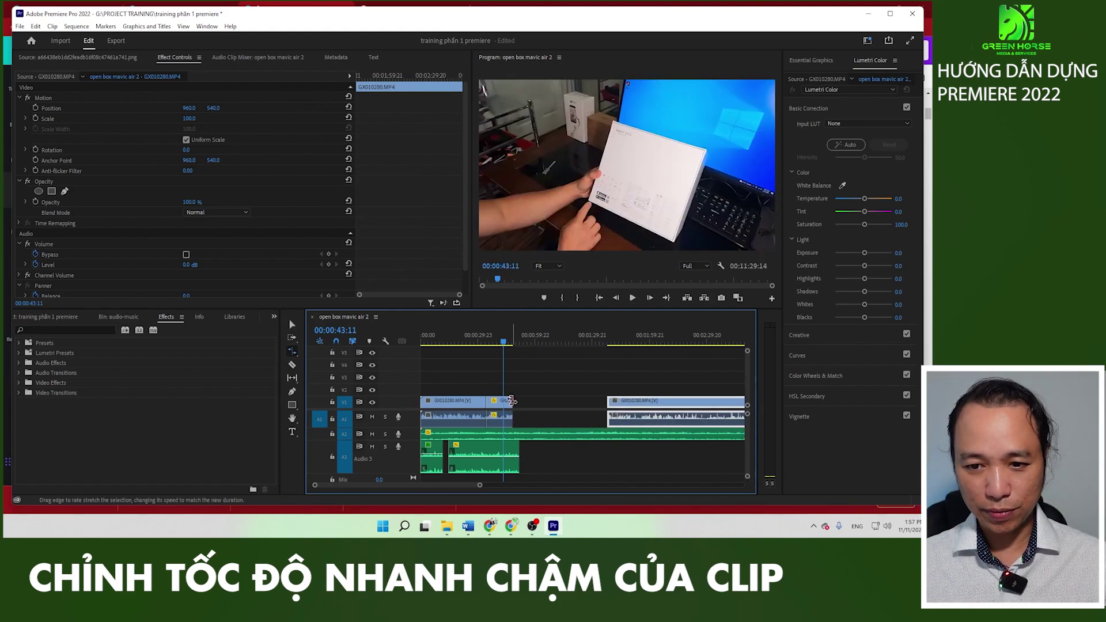
{"action": "left_click_drag", "start_coordinate": [511, 399], "coordinate": [592, 401]}
{"action": "left_click", "coordinate": [539, 345]}
{"action": "key", "text": "space"}
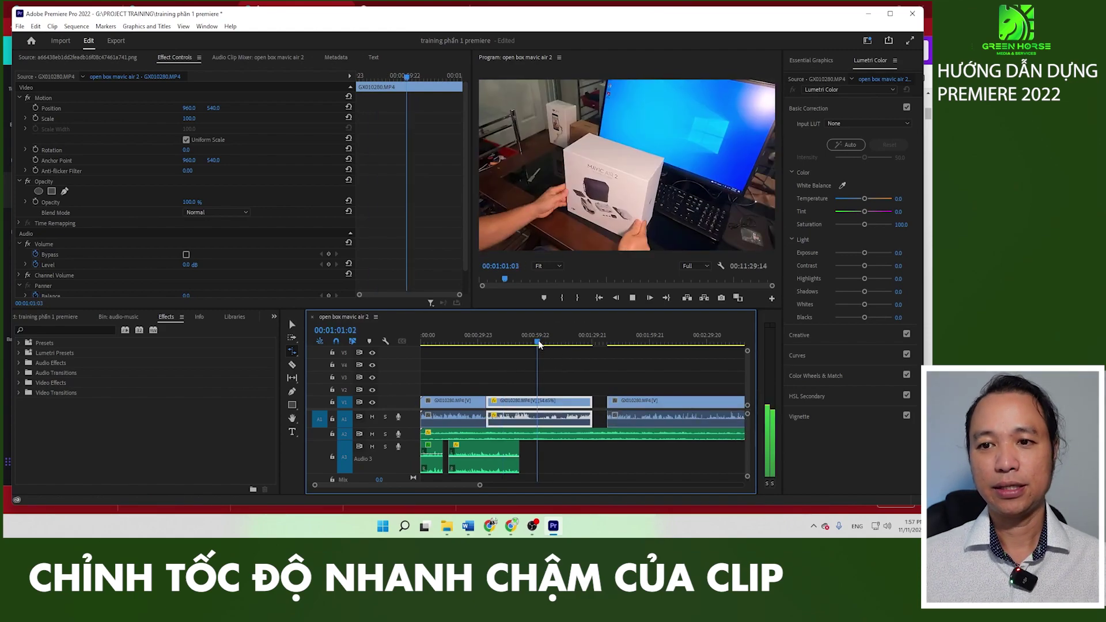
{"action": "key", "text": "space"}
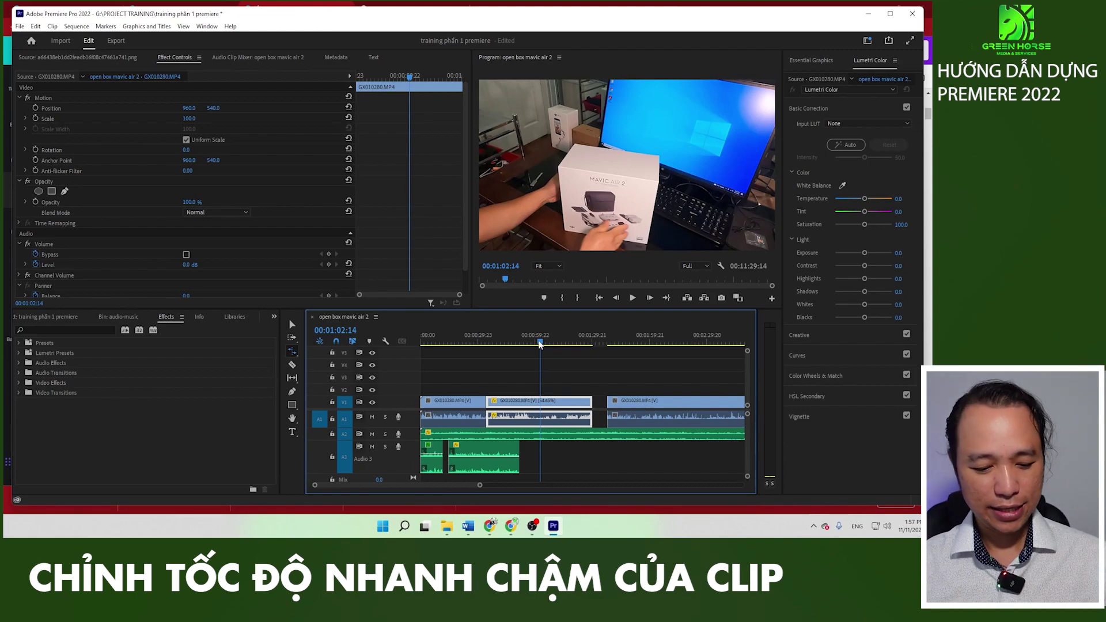
{"action": "key", "text": "ctrl+z"}
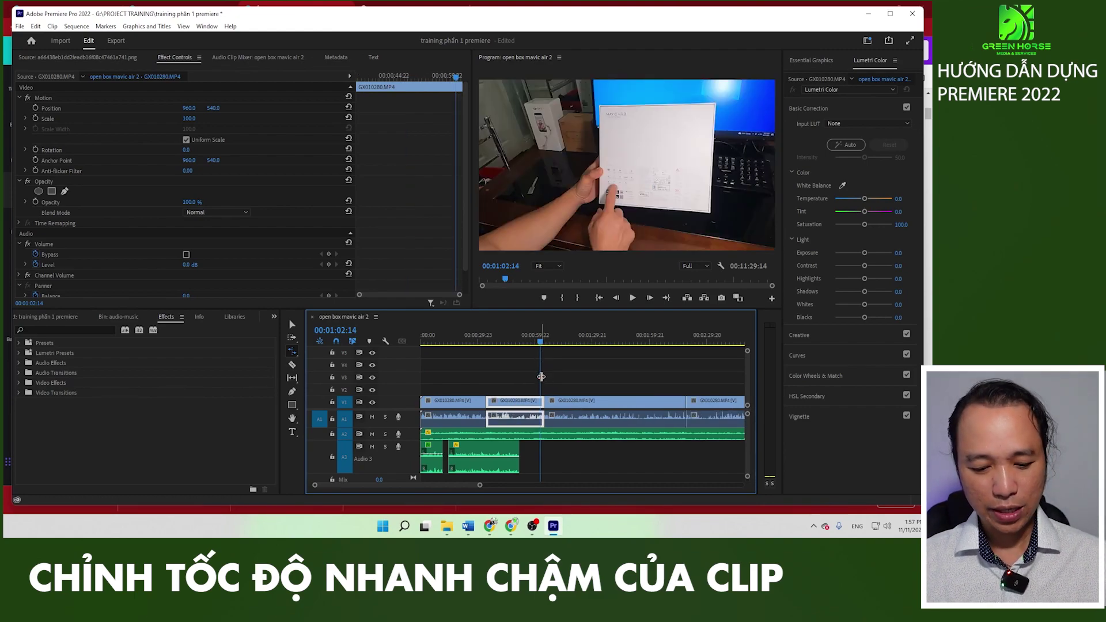
{"action": "key", "text": "v"}
{"action": "right_click", "coordinate": [528, 407]}
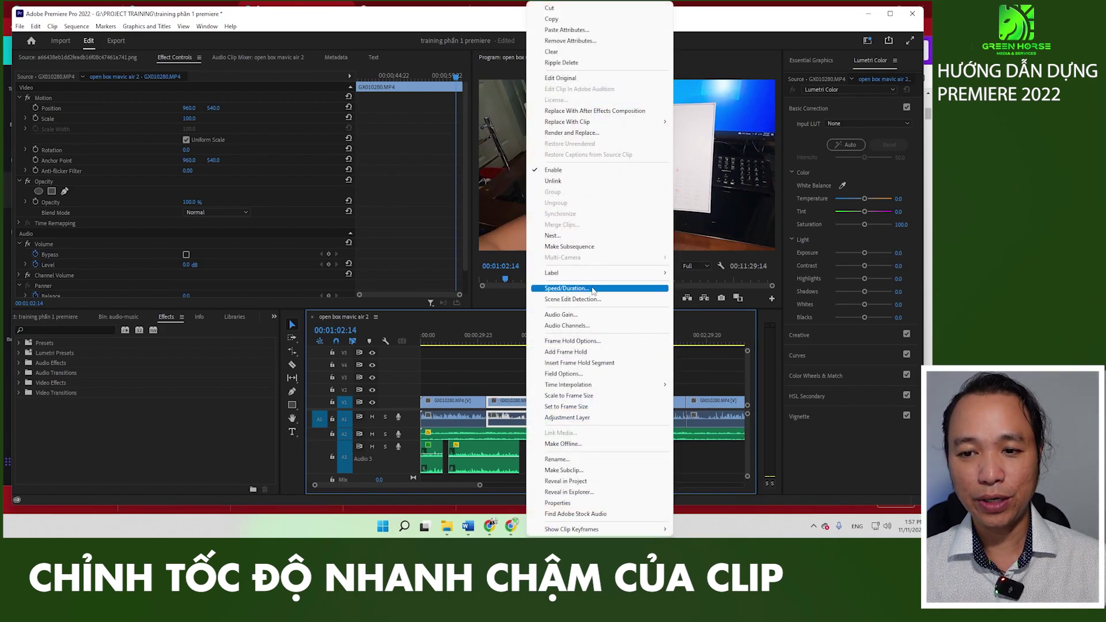
Step: Set the middle clip's speed to 150% in Clip Speed/Duration
{"action": "left_click", "coordinate": [593, 288]}
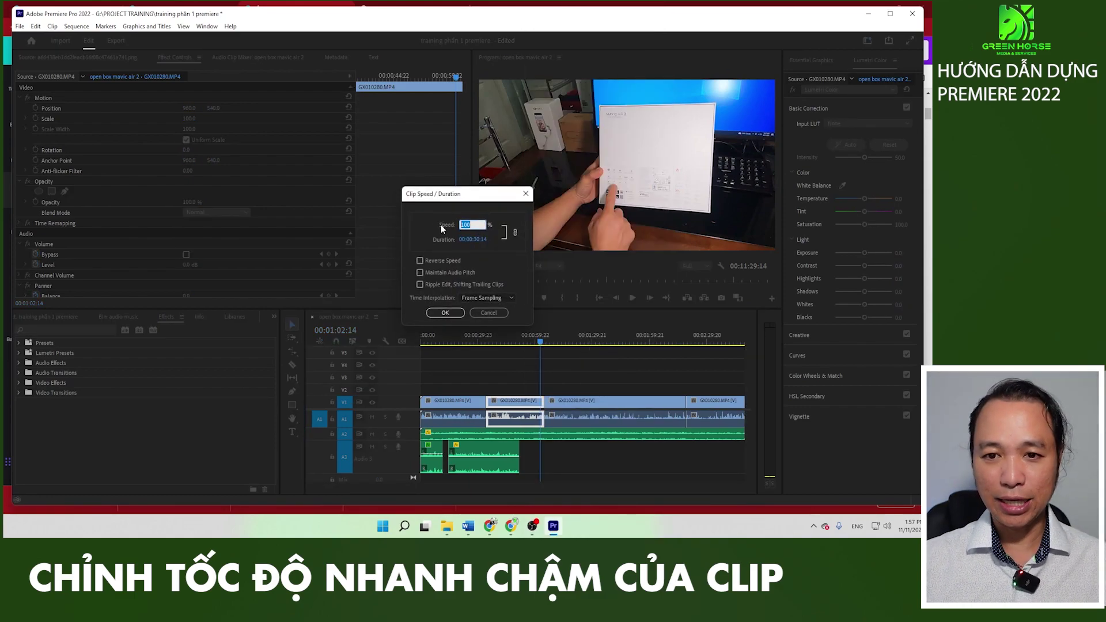
{"action": "type", "text": "50"}
{"action": "key", "text": "BackSpace"}
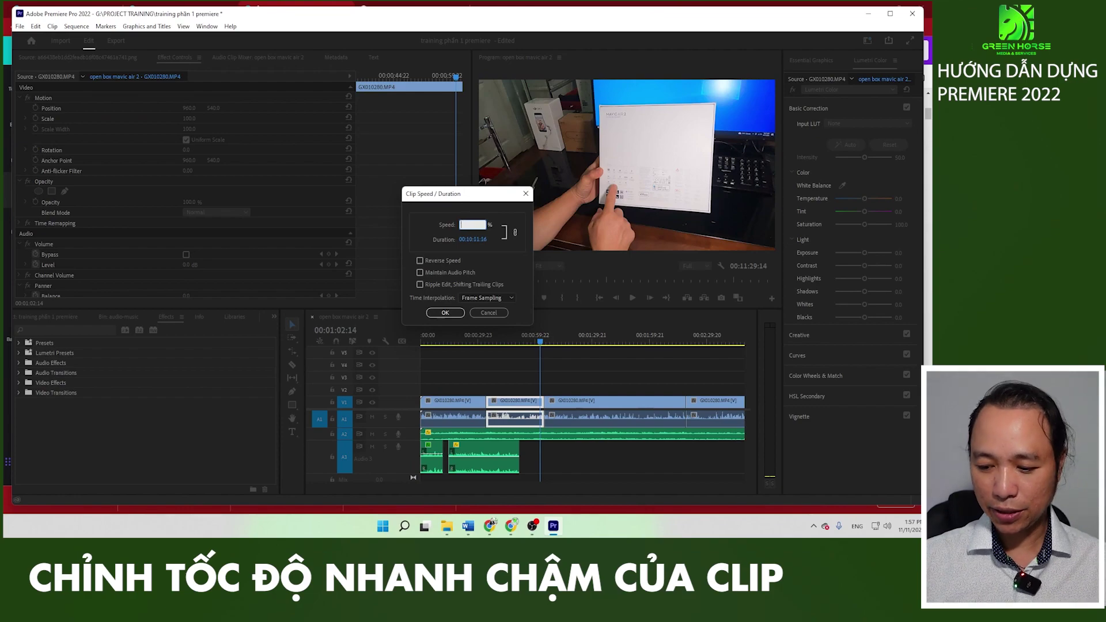
{"action": "key", "text": "Return"}
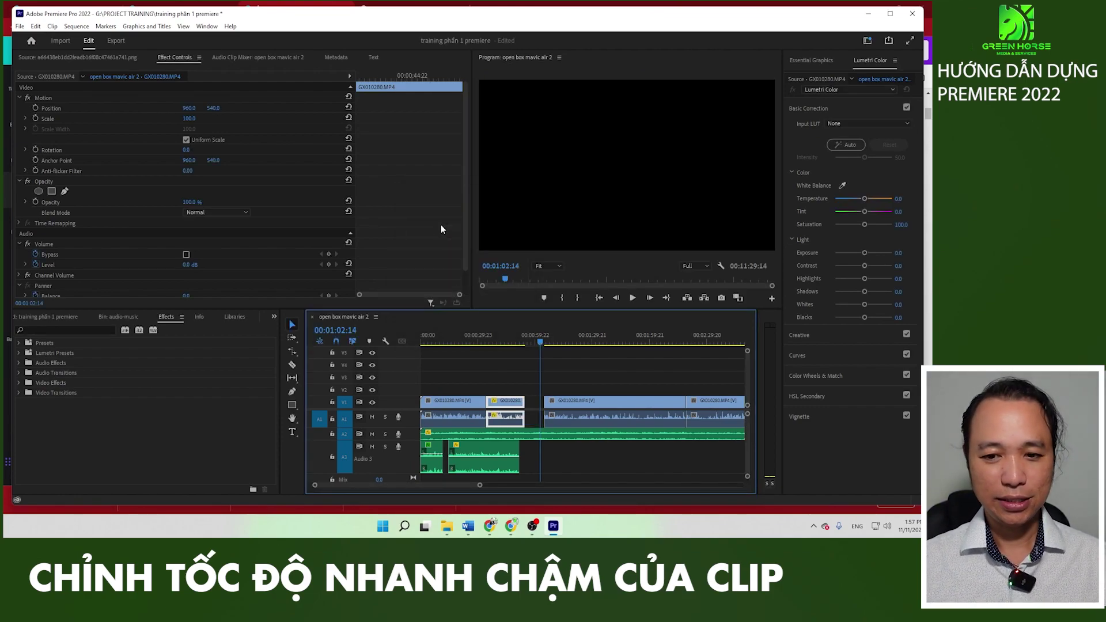
Step: Change the clip's duration to 00:00:30:09 and play it back to check
{"action": "right_click", "coordinate": [519, 407]}
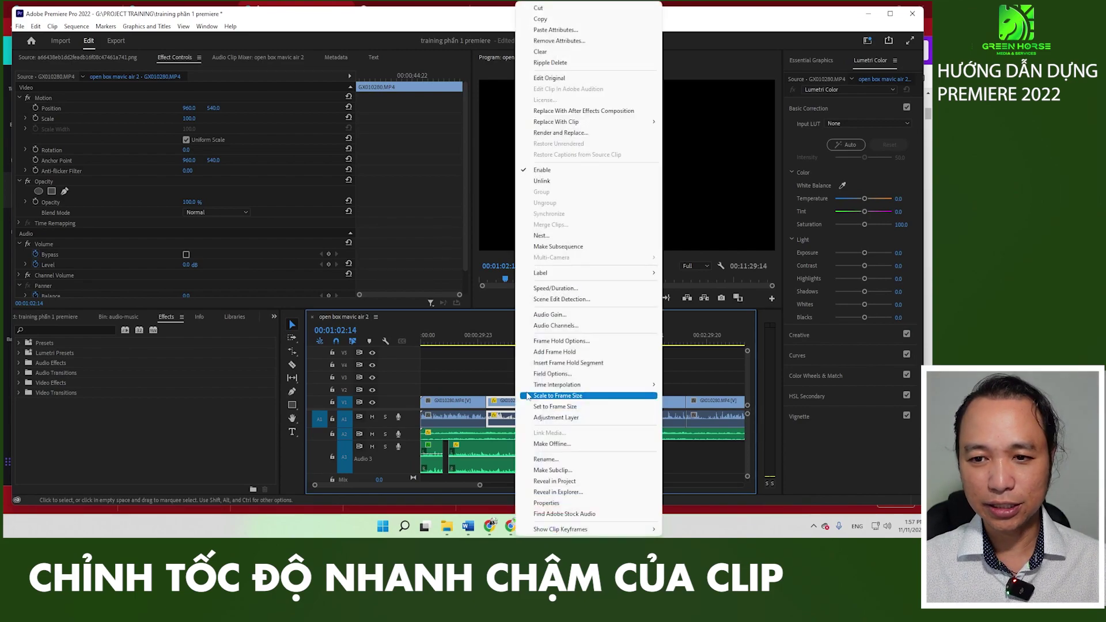
{"action": "left_click", "coordinate": [545, 299]}
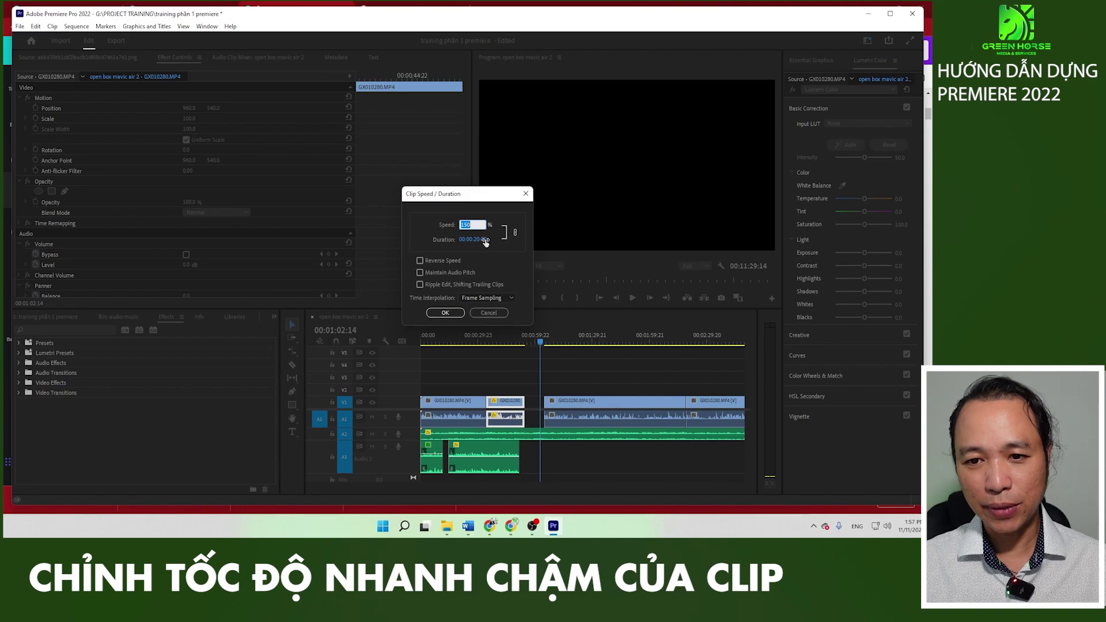
{"action": "left_click", "coordinate": [478, 241]}
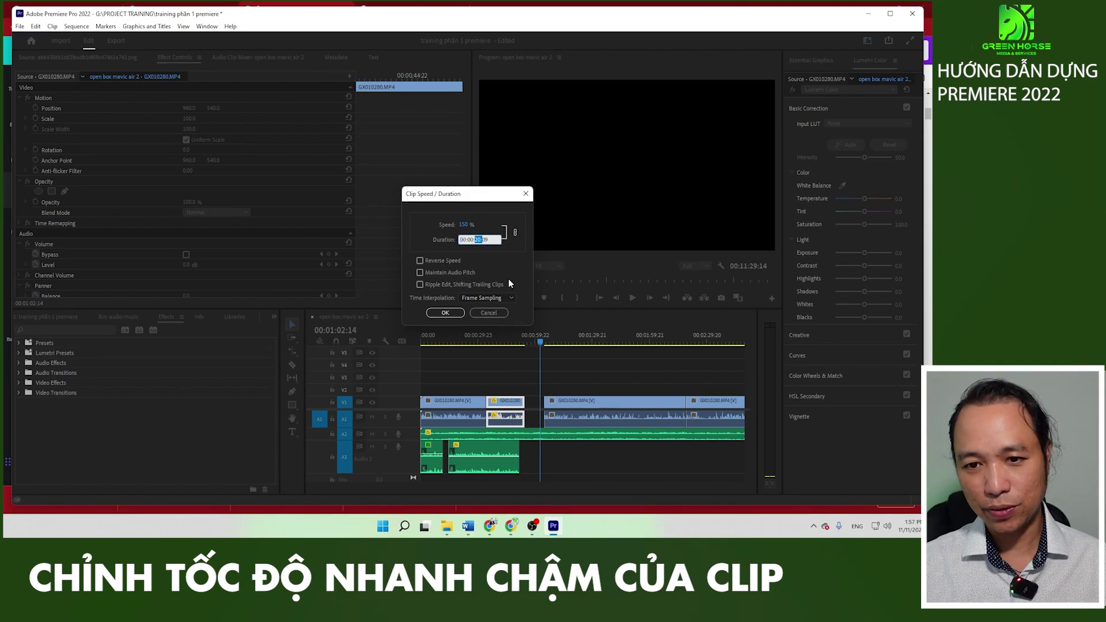
{"action": "key", "text": "Right"}
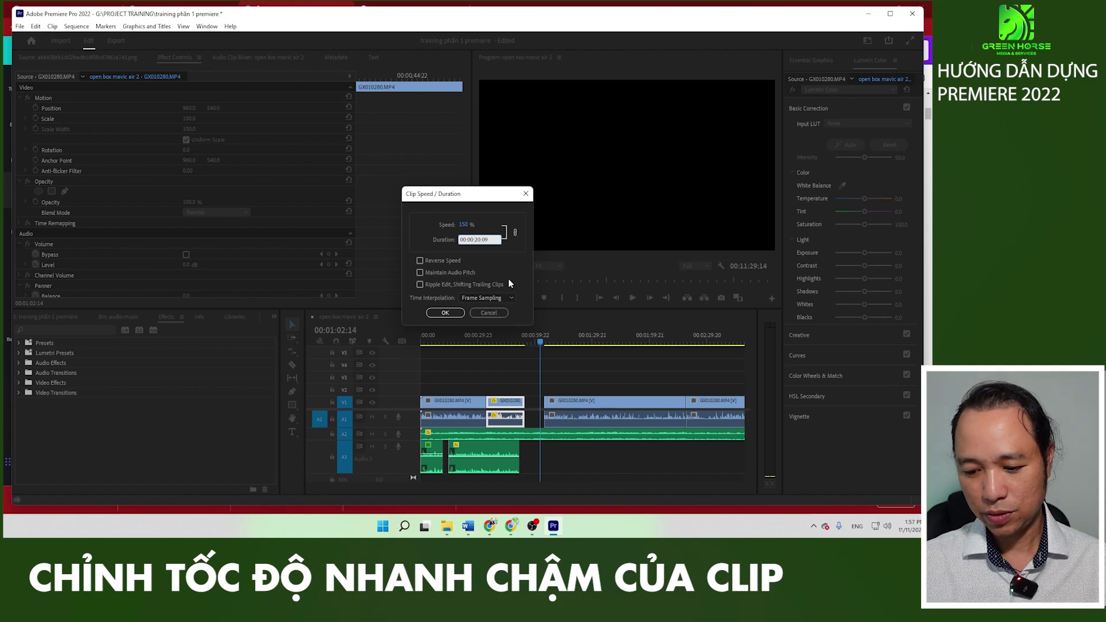
{"action": "type", "text": "3"}
{"action": "key", "text": "Return"}
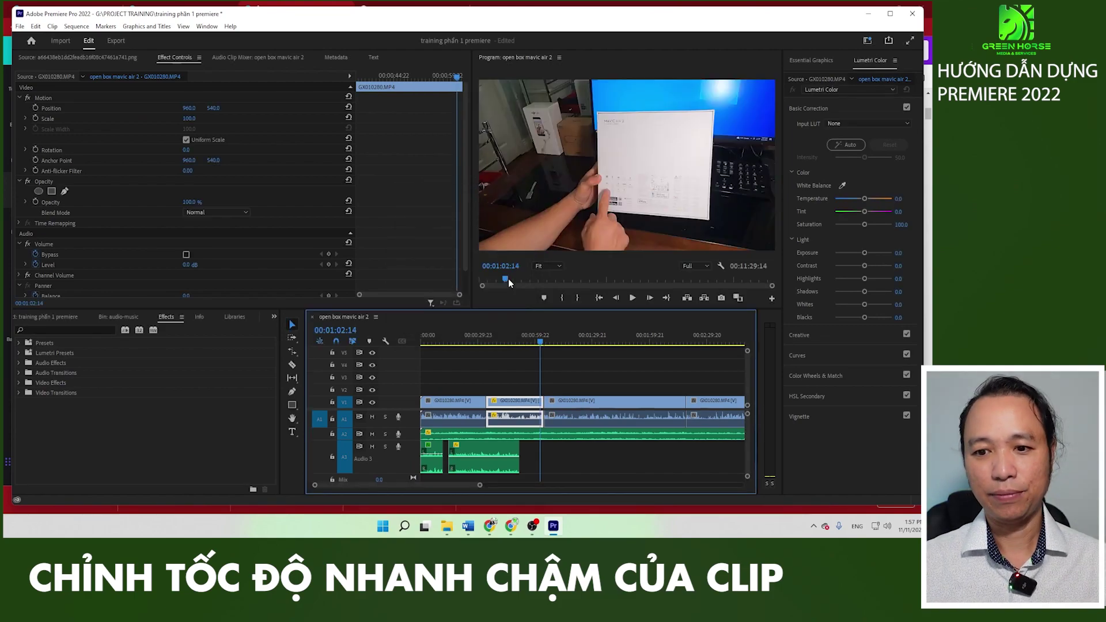
{"action": "left_click", "coordinate": [514, 343]}
{"action": "key", "text": "space"}
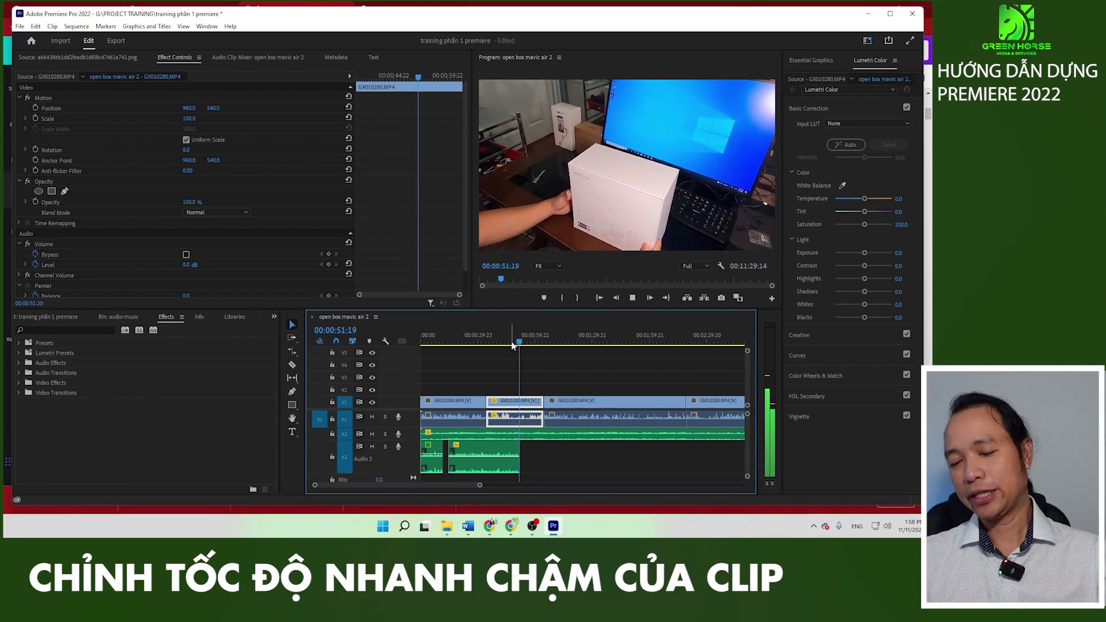
{"action": "key", "text": "space"}
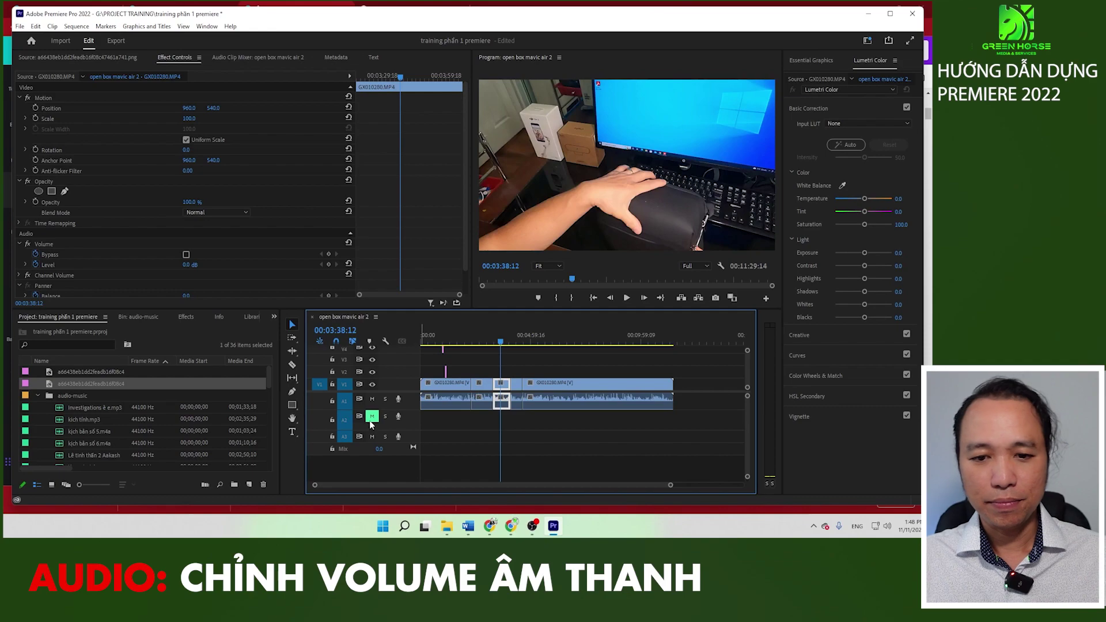
Step: Drag hoa tấu hay.mp3 from the Project panel onto A2 at the sequence start and play it
{"action": "key", "text": "Home"}
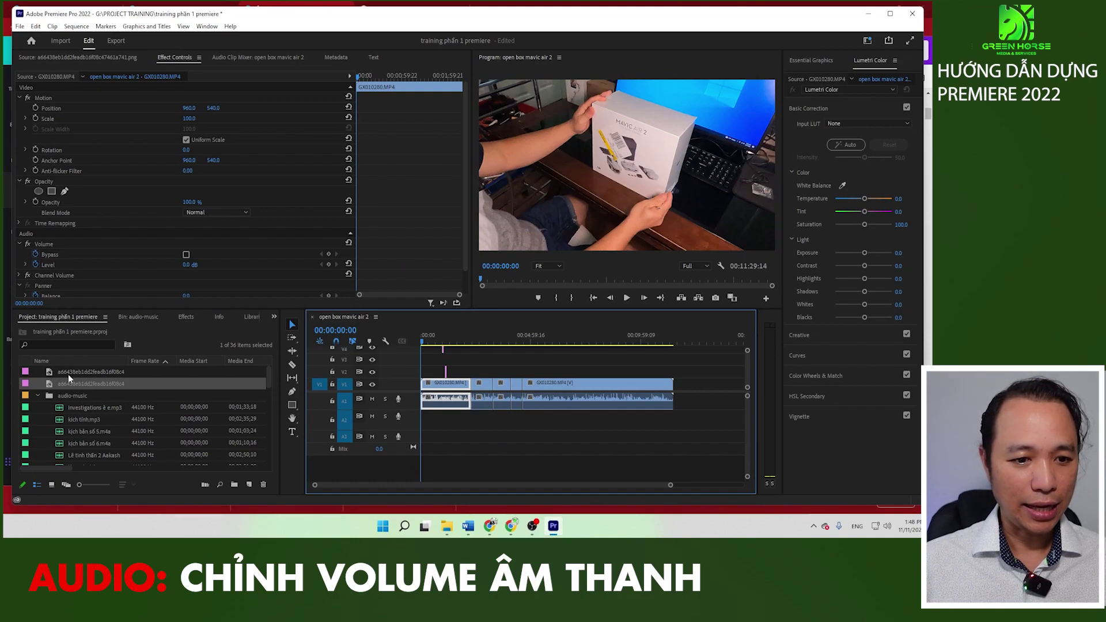
{"action": "scroll", "coordinate": [84, 423], "scroll_direction": "down", "scroll_amount": 2}
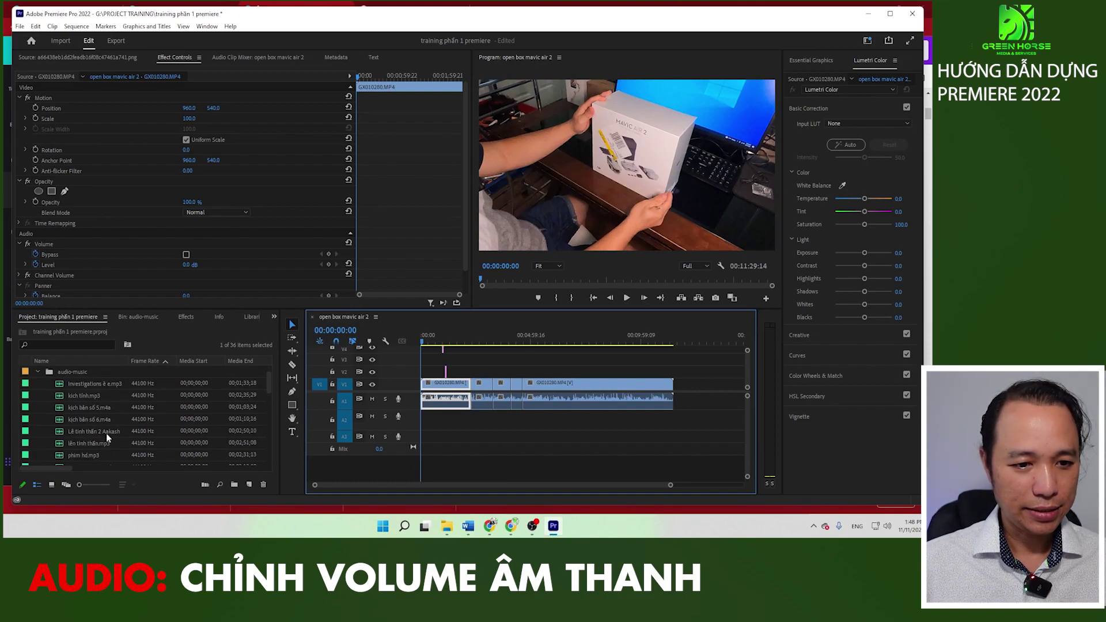
{"action": "left_click", "coordinate": [62, 410]}
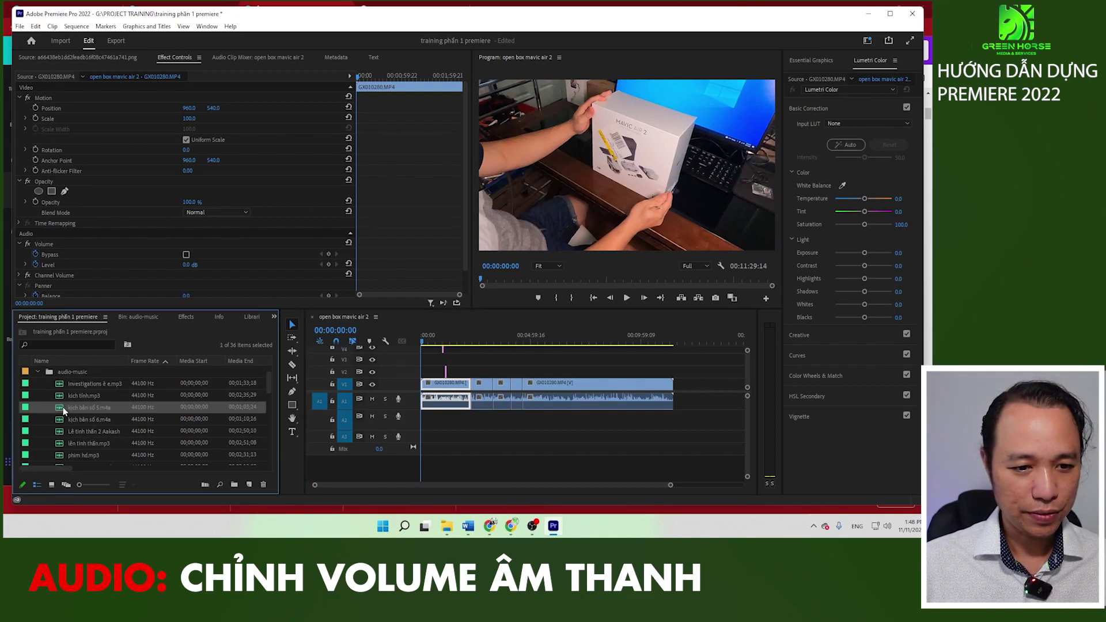
{"action": "scroll", "coordinate": [70, 407], "scroll_direction": "down", "scroll_amount": 2}
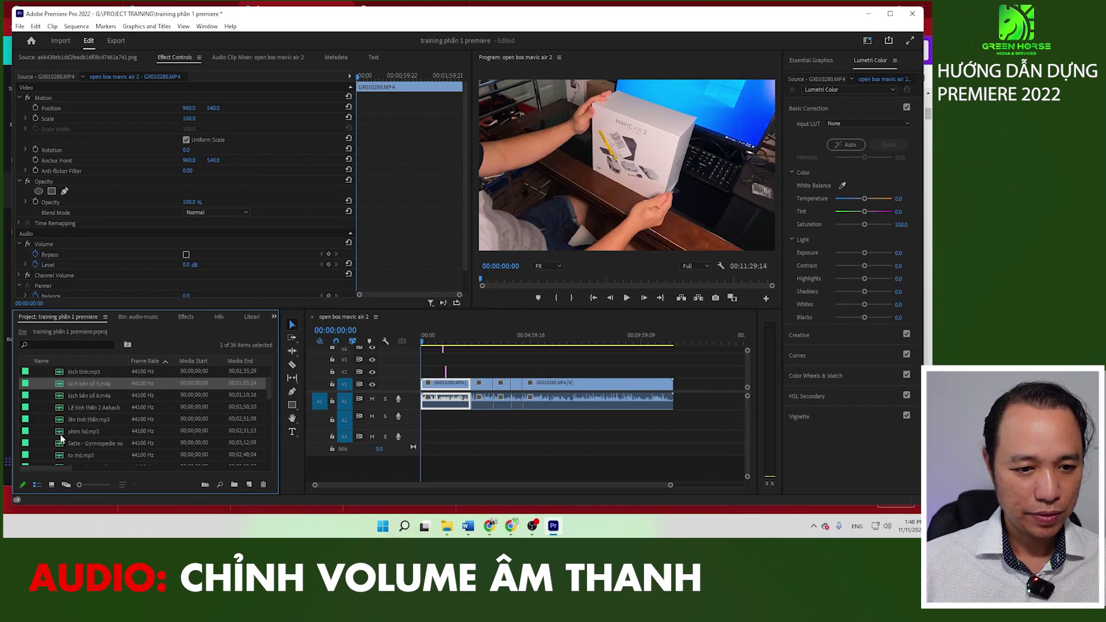
{"action": "scroll", "coordinate": [64, 437], "scroll_direction": "down", "scroll_amount": 5}
{"action": "scroll", "coordinate": [68, 443], "scroll_direction": "down", "scroll_amount": 4}
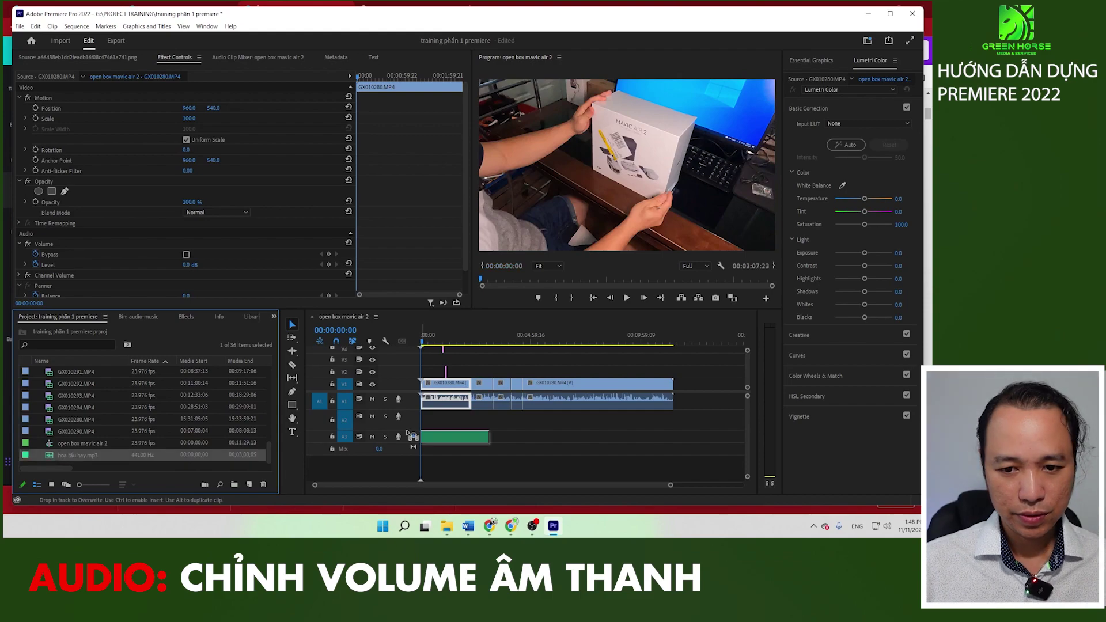
{"action": "left_click_drag", "start_coordinate": [50, 458], "coordinate": [429, 422]}
{"action": "left_click", "coordinate": [425, 340]}
{"action": "key", "text": "space"}
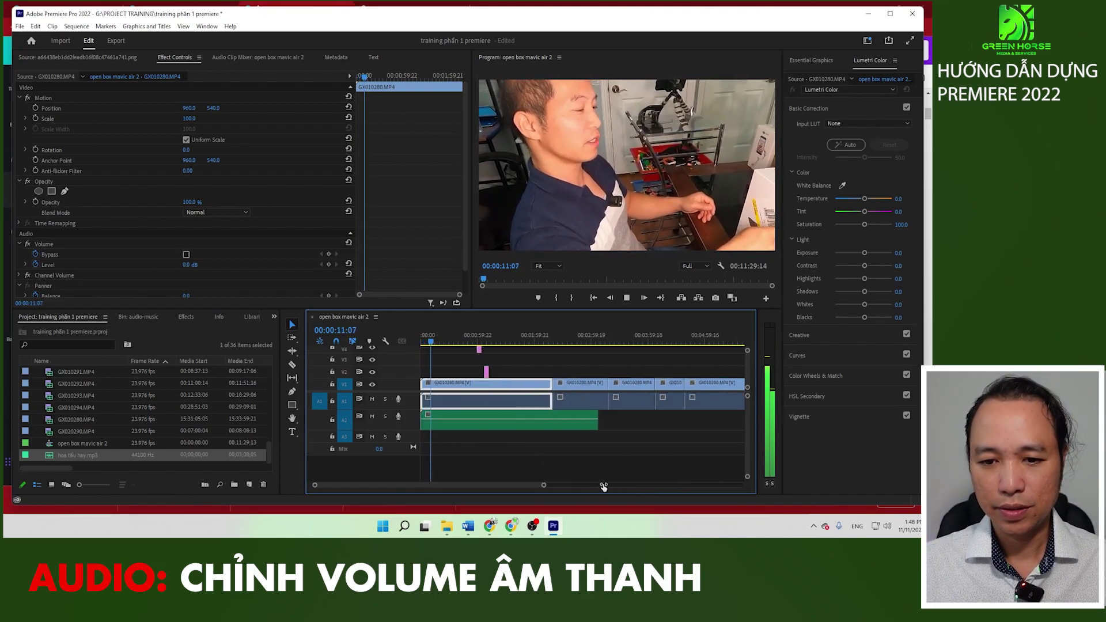
Step: Enlarge track A2 and pull the music's volume band down to -13.2 dB, then play
{"action": "left_click_drag", "start_coordinate": [671, 487], "coordinate": [487, 486]}
{"action": "key", "text": "space"}
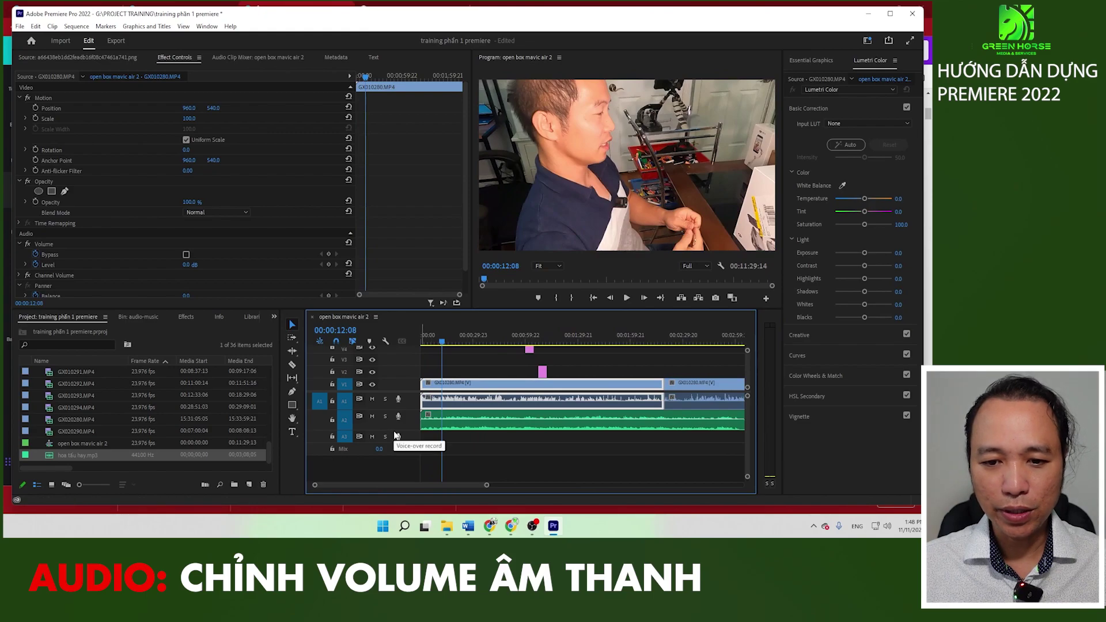
{"action": "left_click_drag", "start_coordinate": [403, 429], "coordinate": [404, 444]}
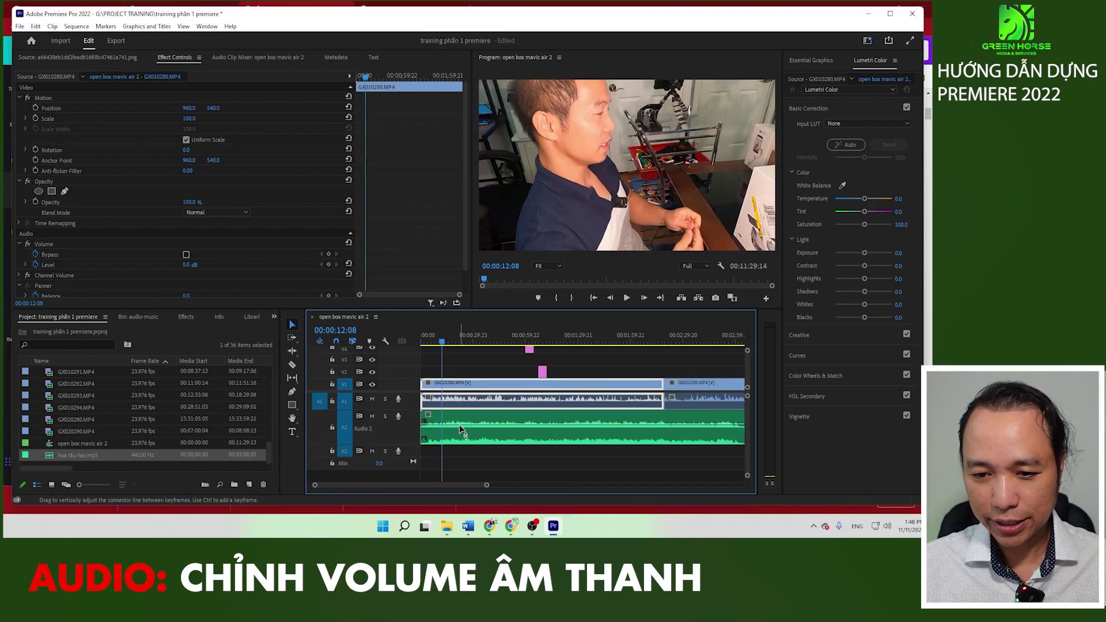
{"action": "left_click_drag", "start_coordinate": [459, 426], "coordinate": [468, 440]}
{"action": "key", "text": "space"}
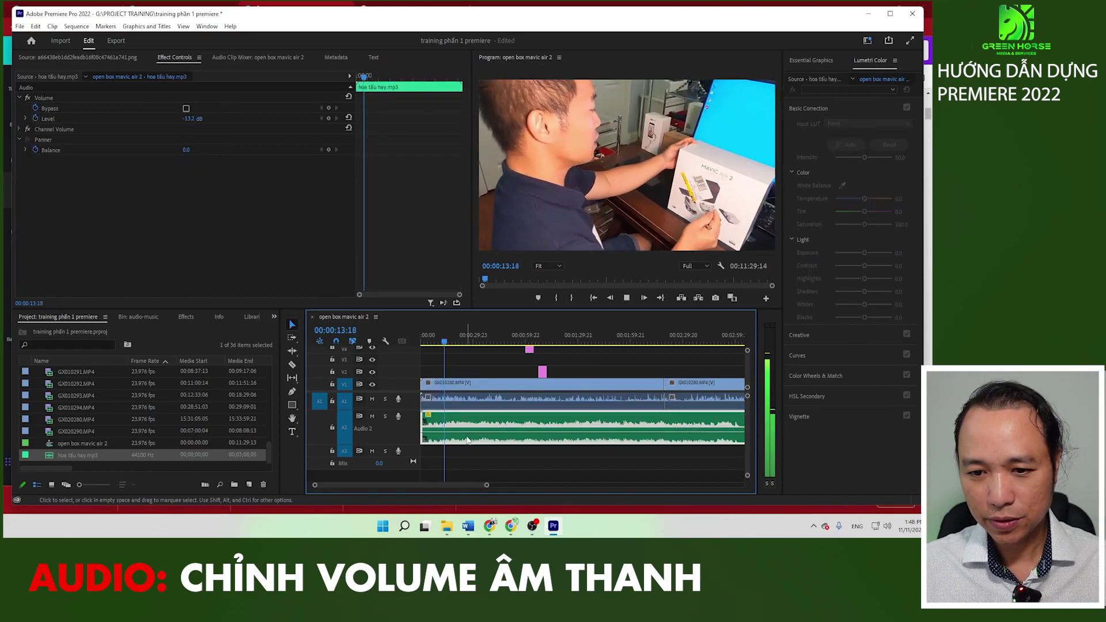
{"action": "key", "text": "space"}
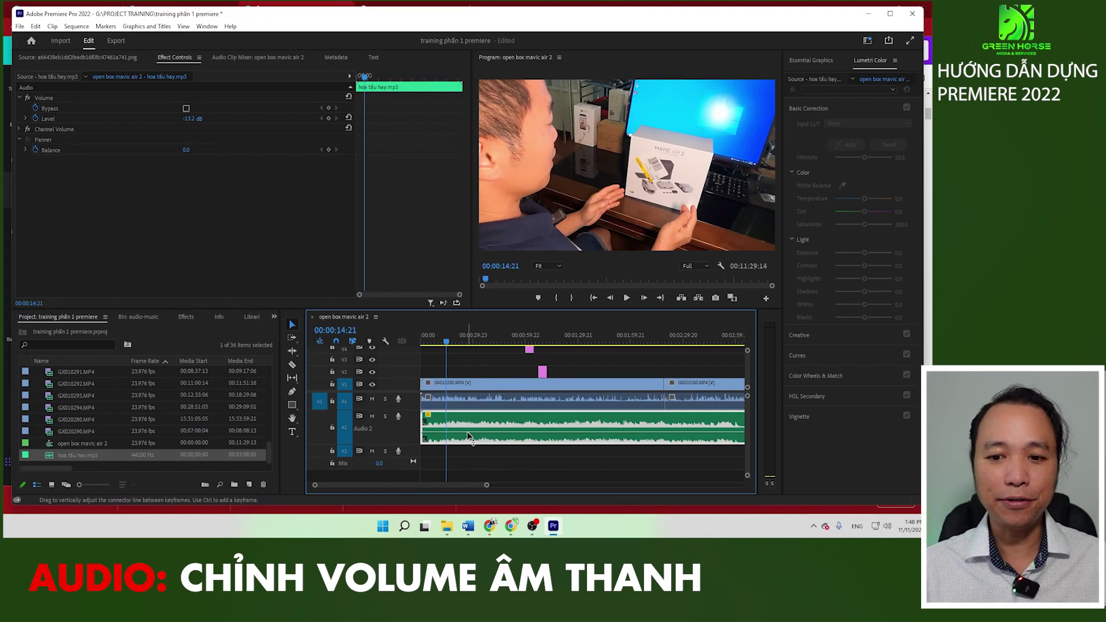
{"action": "mouse_move", "coordinate": [468, 436]}
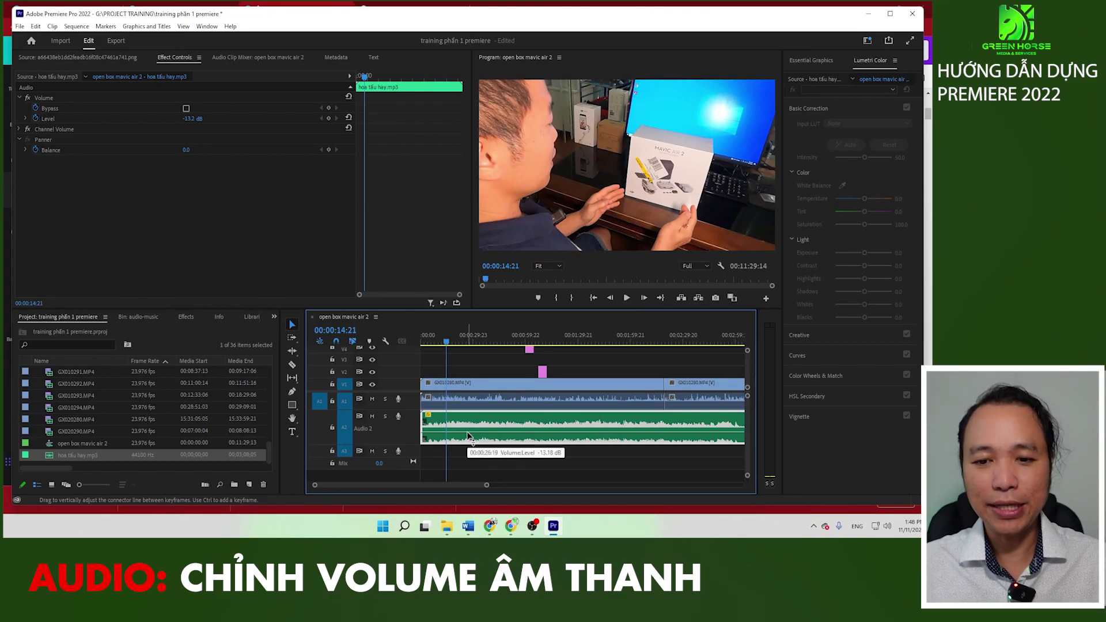
Step: Add volume keyframes near the music's start, raise one to -5.0 dB, and preview
{"action": "left_click", "coordinate": [428, 436], "text": "ctrl"}
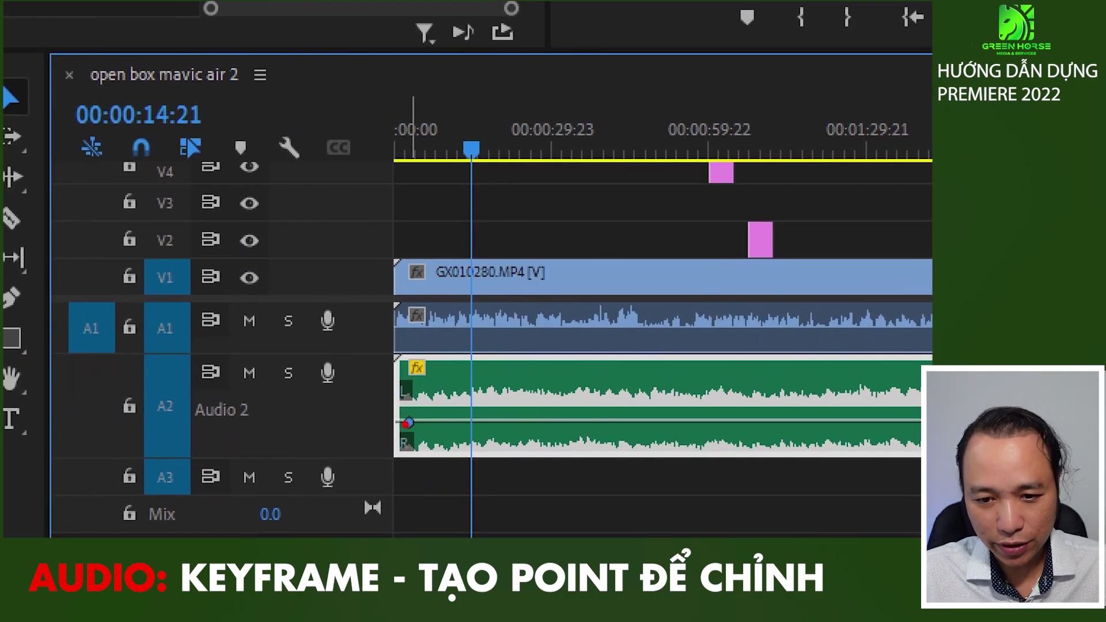
{"action": "left_click", "coordinate": [409, 421]}
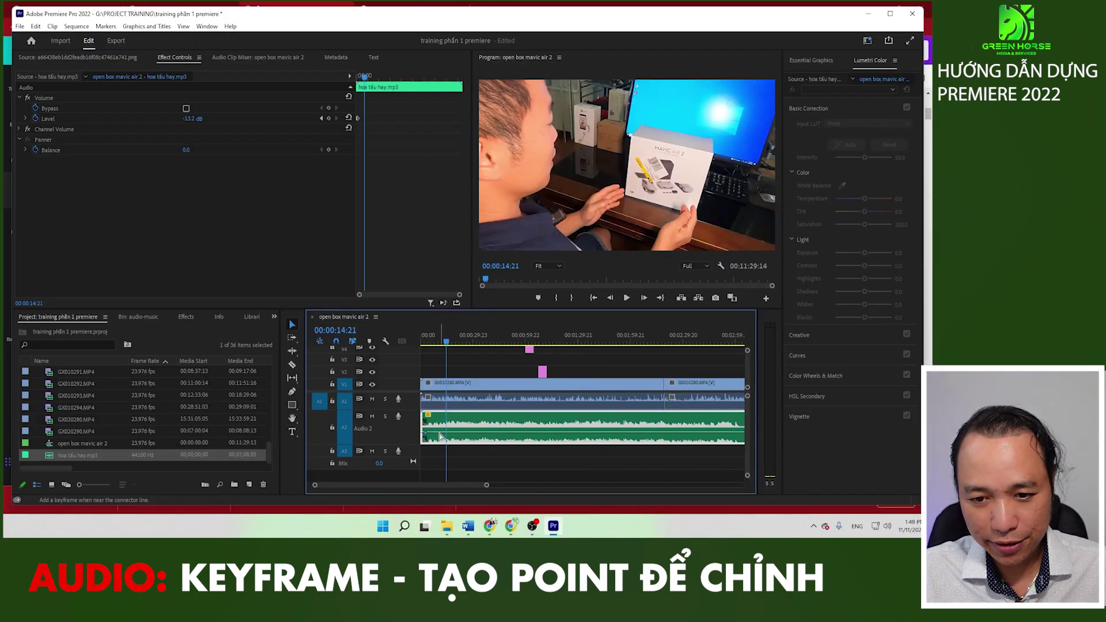
{"action": "left_click", "coordinate": [441, 436], "text": "ctrl"}
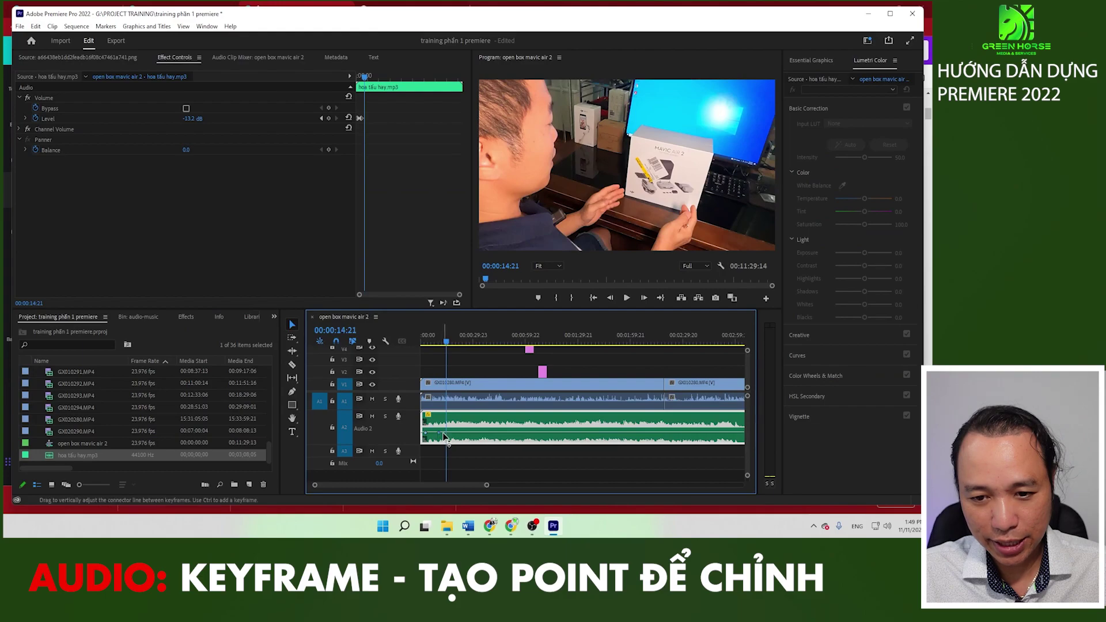
{"action": "left_click_drag", "start_coordinate": [441, 436], "coordinate": [443, 431]}
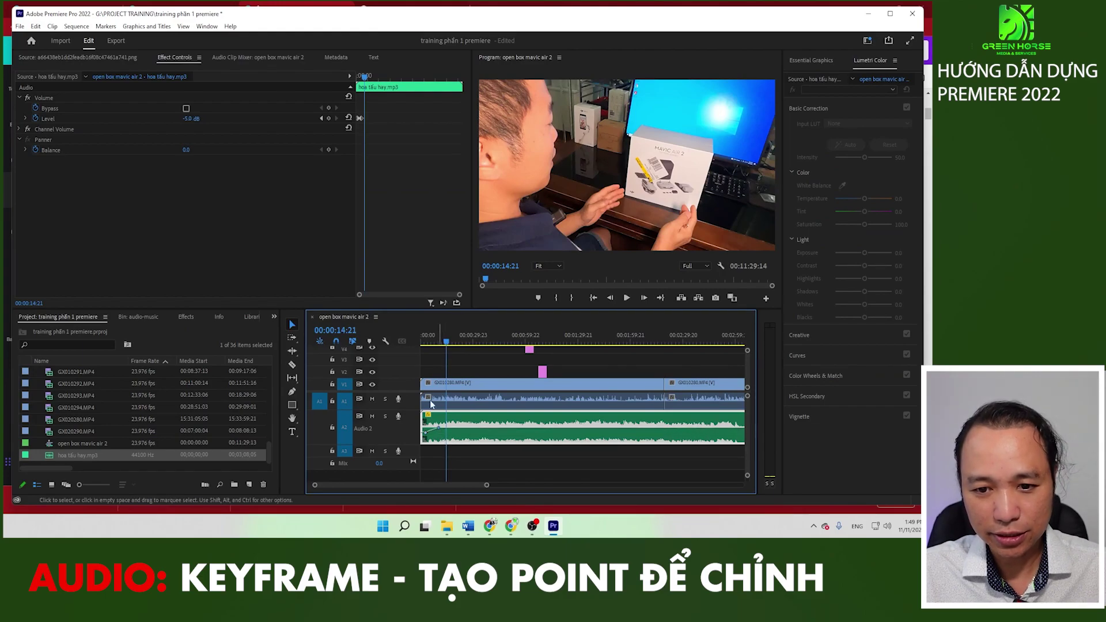
{"action": "left_click", "coordinate": [425, 343]}
{"action": "key", "text": "space"}
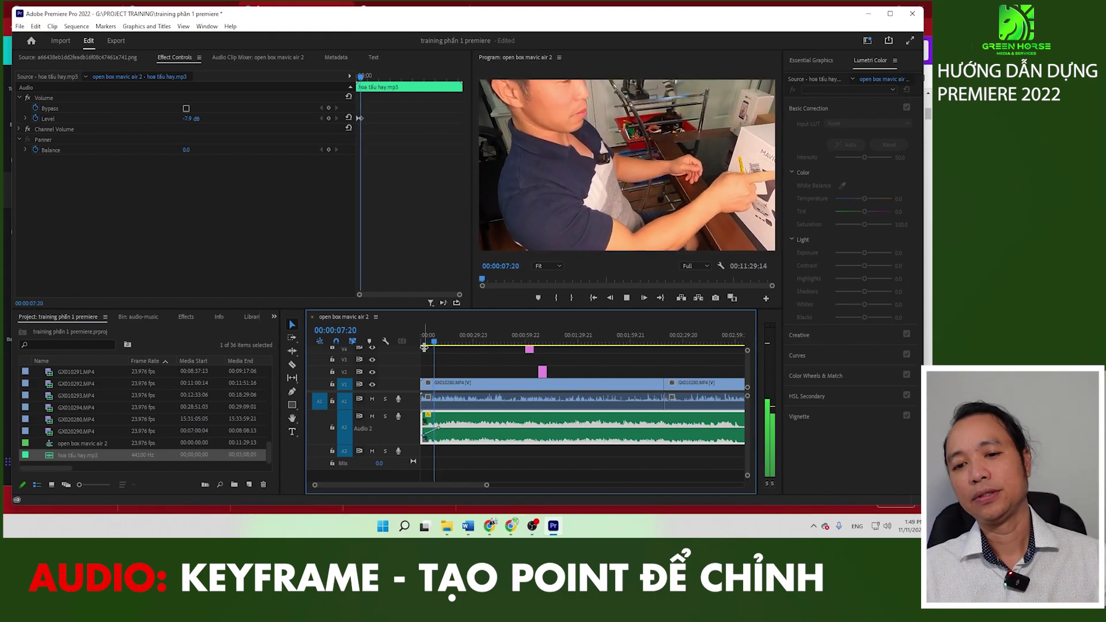
{"action": "key", "text": "space"}
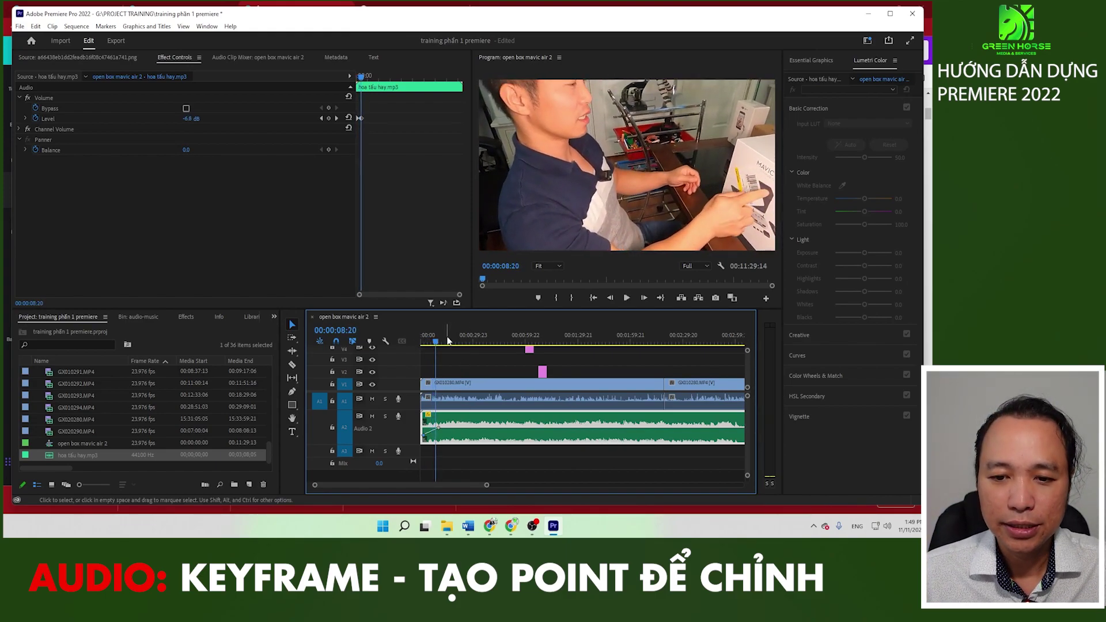
Step: Add four more volume keyframes on the music around 00:00:25:23
{"action": "left_click_drag", "start_coordinate": [443, 343], "coordinate": [468, 344]}
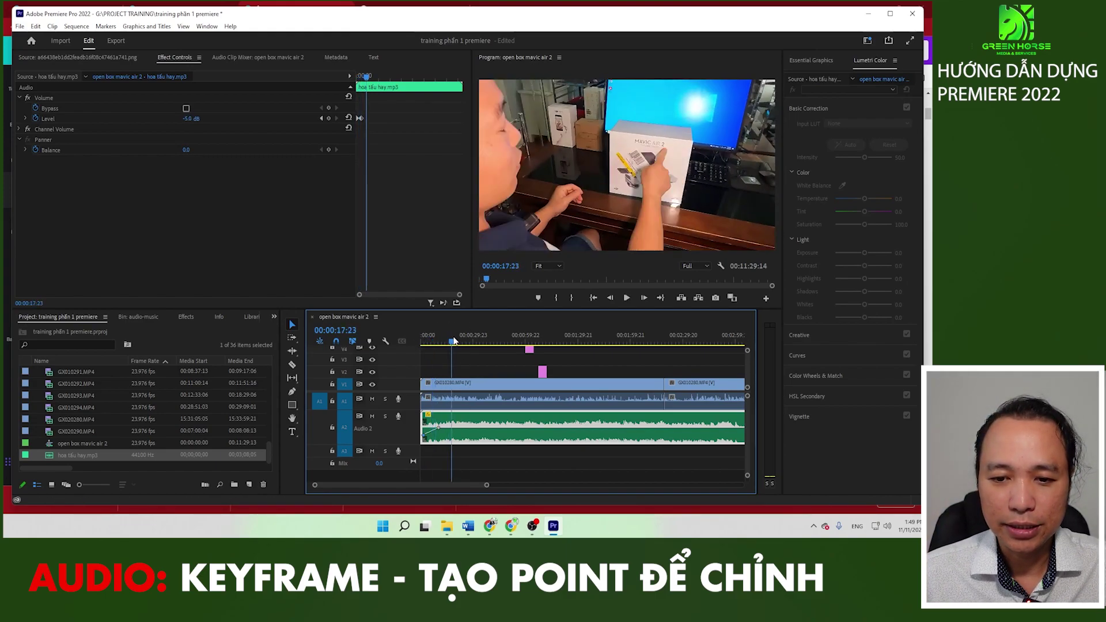
{"action": "left_click", "coordinate": [467, 428], "text": "ctrl"}
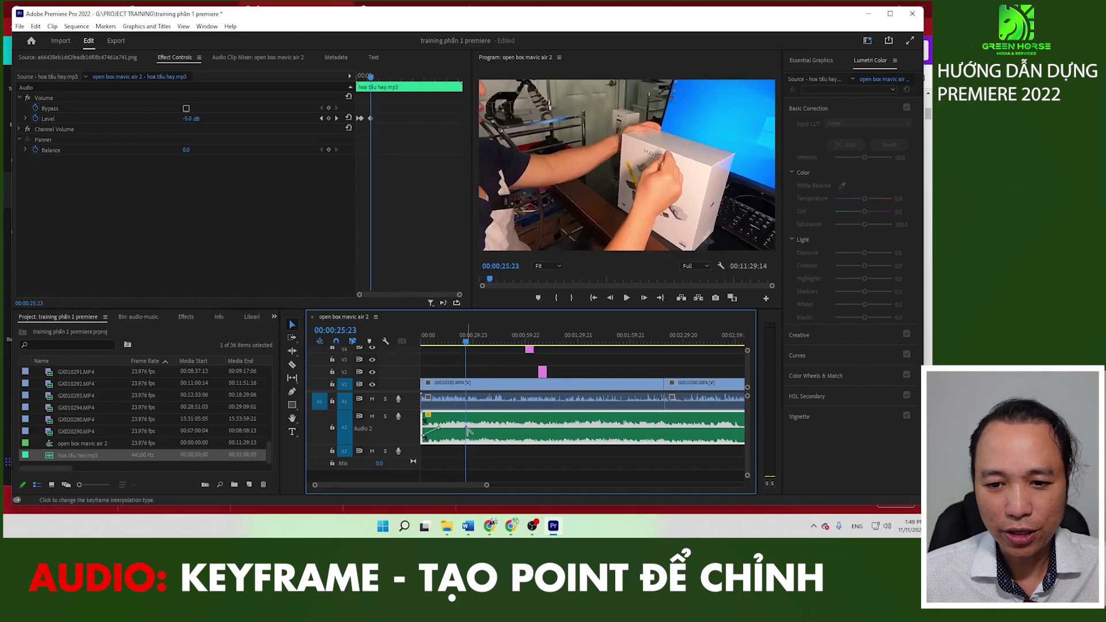
{"action": "left_click", "coordinate": [474, 428], "text": "ctrl"}
{"action": "left_click", "coordinate": [505, 428], "text": "ctrl"}
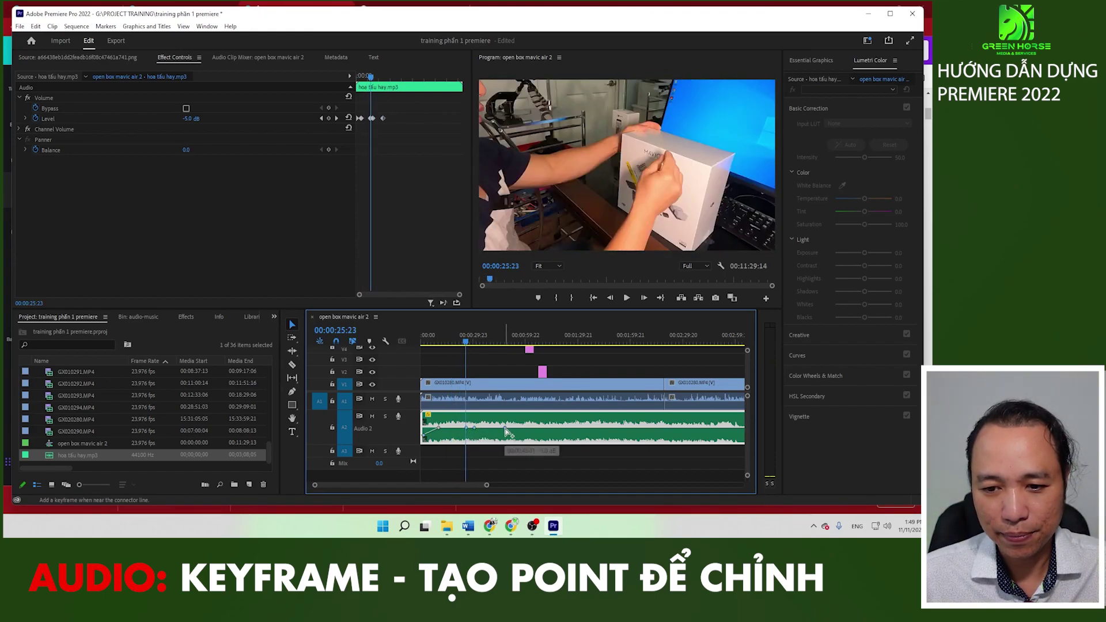
{"action": "left_click", "coordinate": [514, 428], "text": "ctrl"}
Step: Pull the volume between the new keyframes down, then move the low keyframe later
{"action": "left_click_drag", "start_coordinate": [480, 428], "coordinate": [506, 434]}
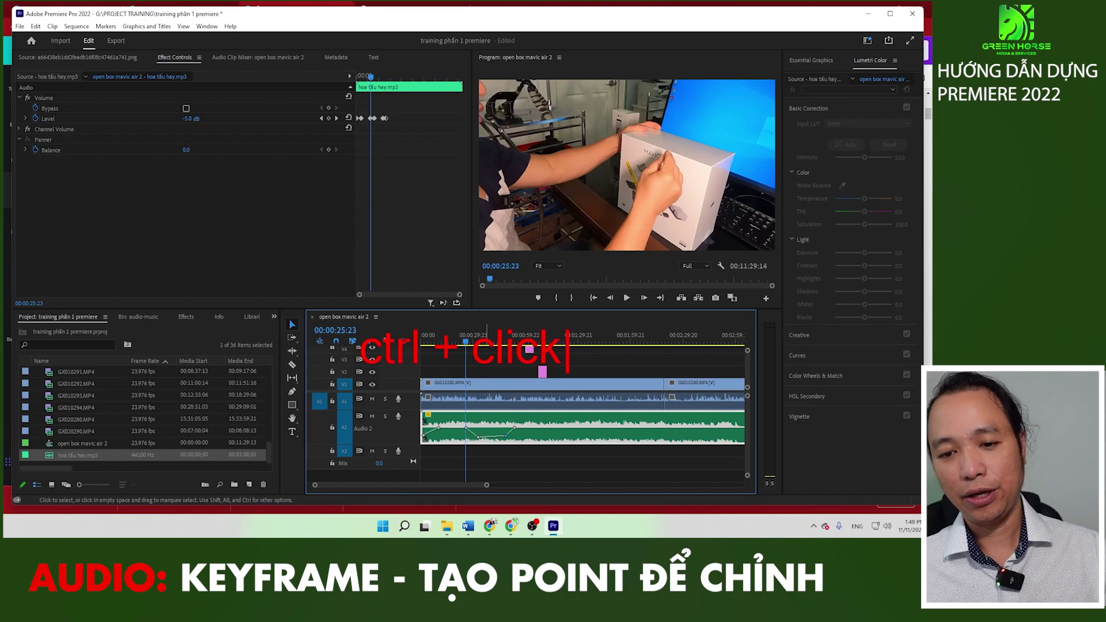
{"action": "left_click", "coordinate": [561, 324]}
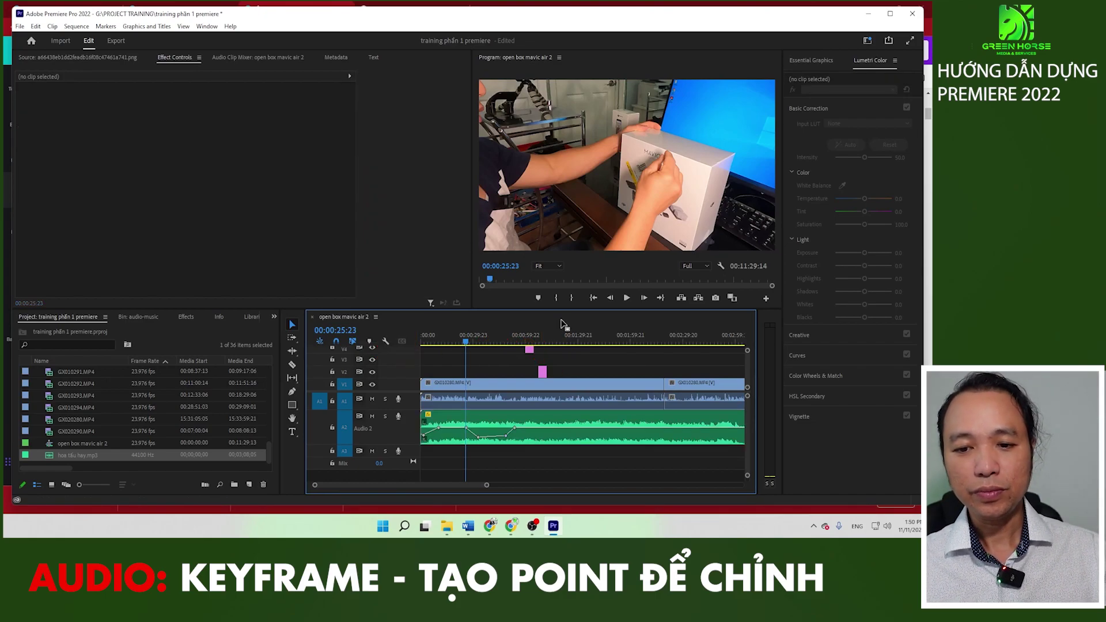
{"action": "left_click_drag", "start_coordinate": [481, 439], "coordinate": [508, 433]}
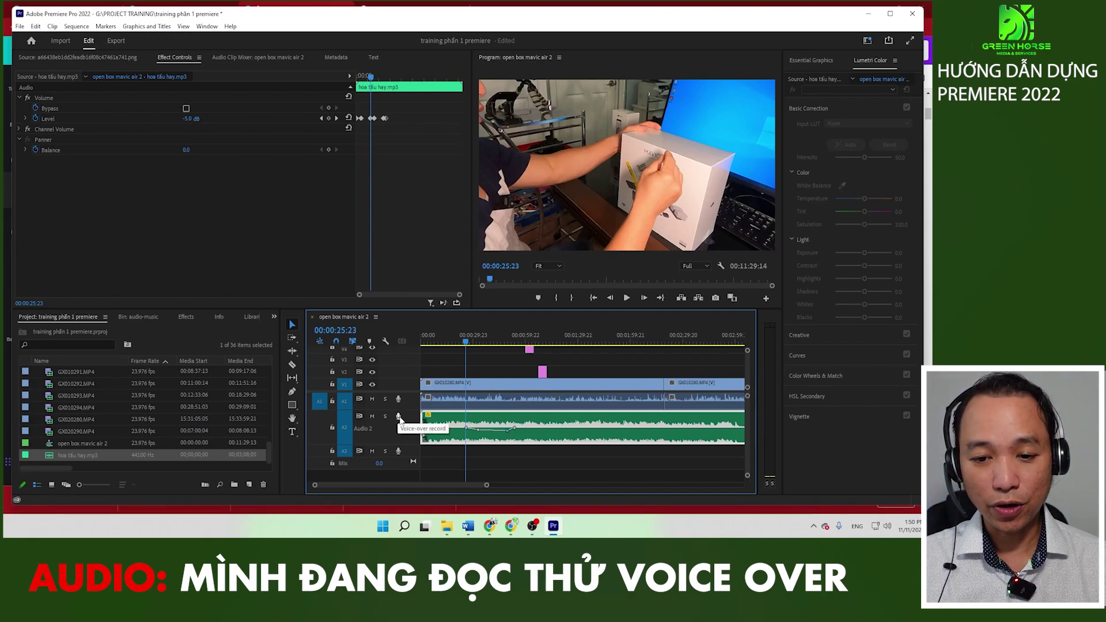
Step: Mute the A2 music, then record a roughly 49-second voice-over onto track A3 from the sequence start
{"action": "key", "text": "Home"}
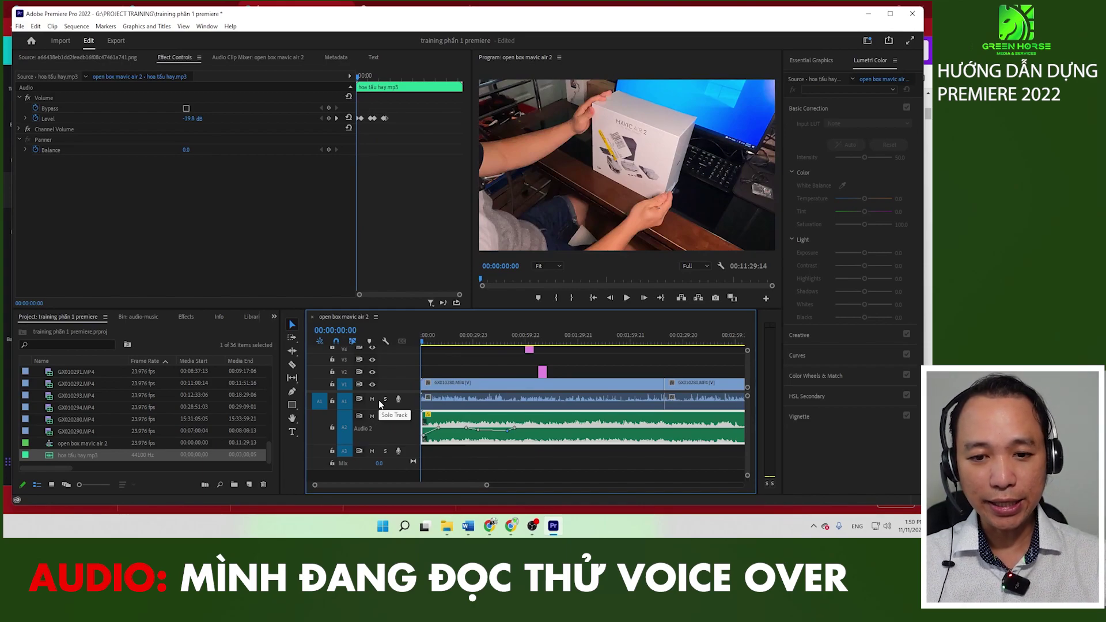
{"action": "left_click", "coordinate": [373, 417]}
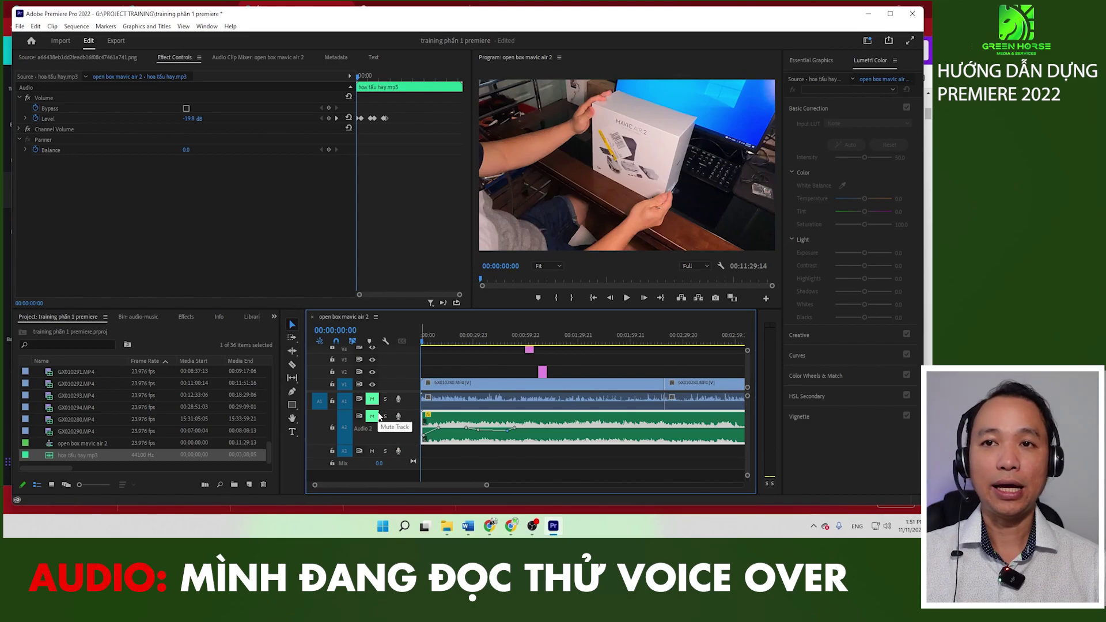
{"action": "left_click", "coordinate": [399, 452]}
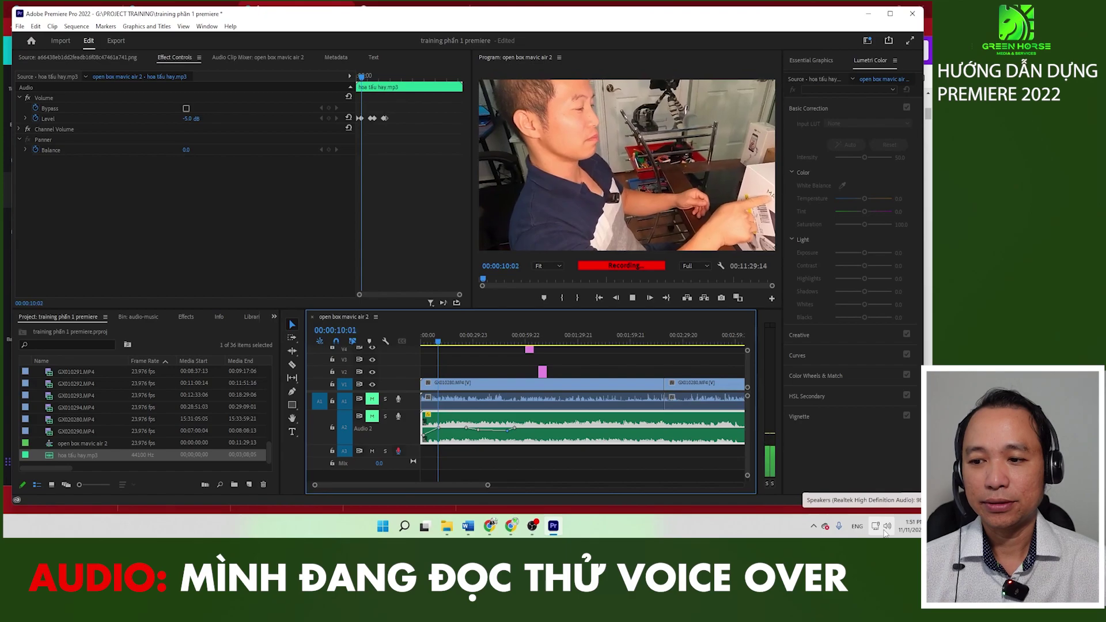
{"action": "left_click", "coordinate": [885, 530]}
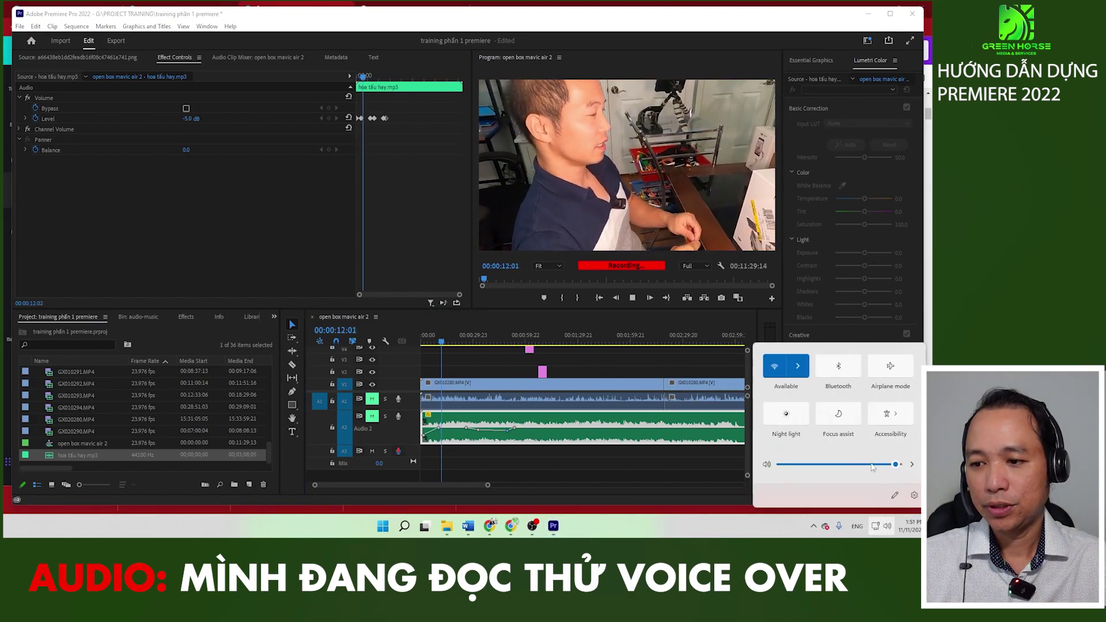
{"action": "left_click_drag", "start_coordinate": [904, 468], "coordinate": [802, 467]}
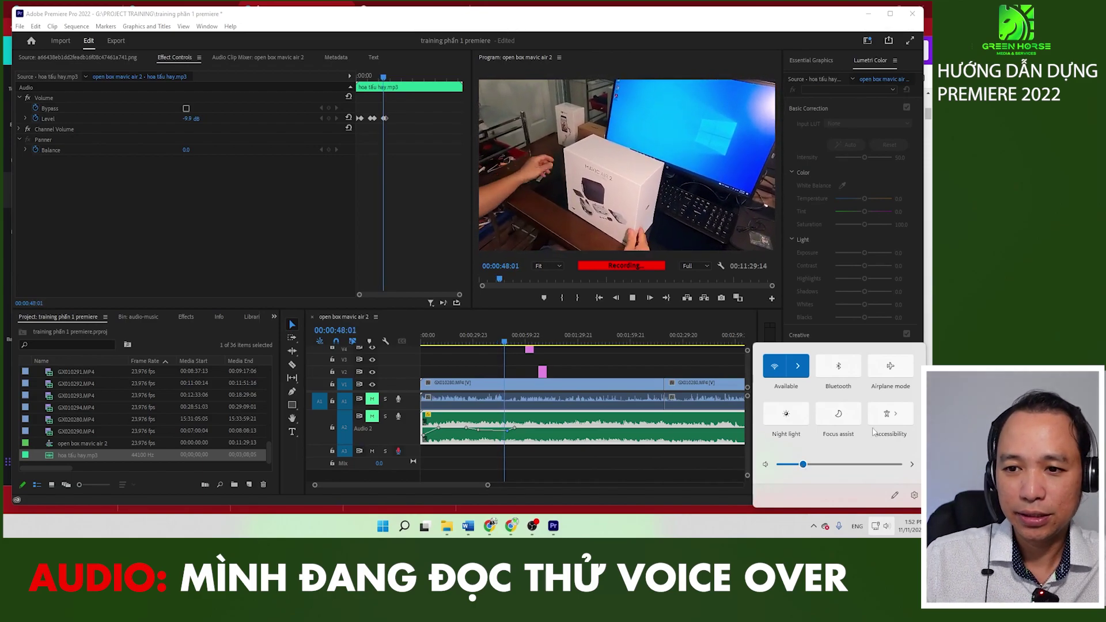
{"action": "left_click", "coordinate": [635, 299]}
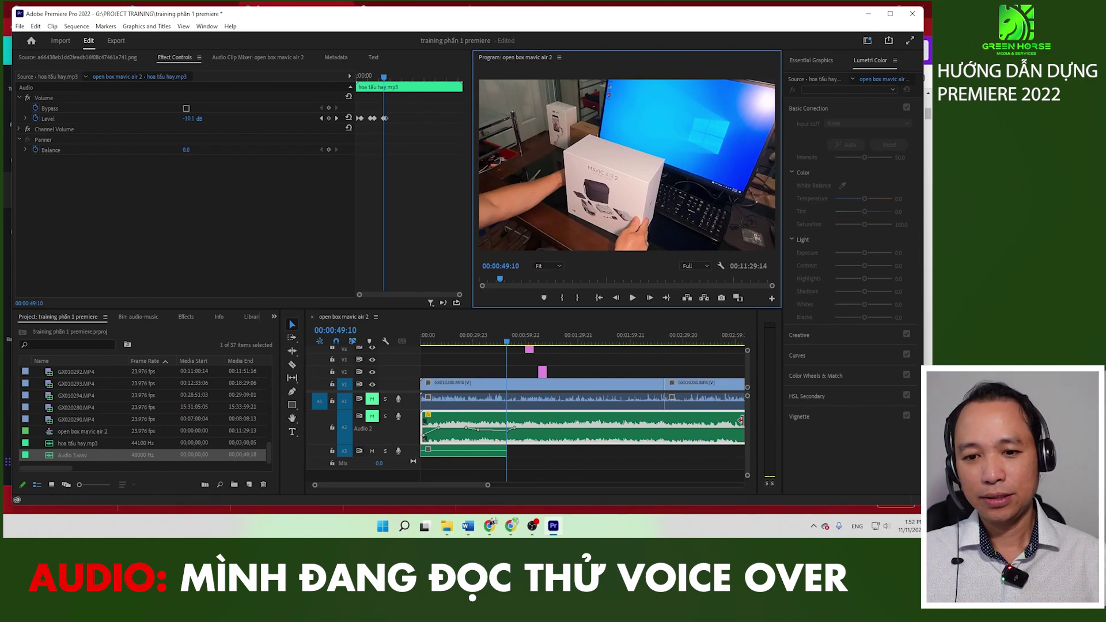
Step: Make the Audio 3 track taller, play the voice-over from about 3 seconds, and select it
{"action": "left_click", "coordinate": [386, 473]}
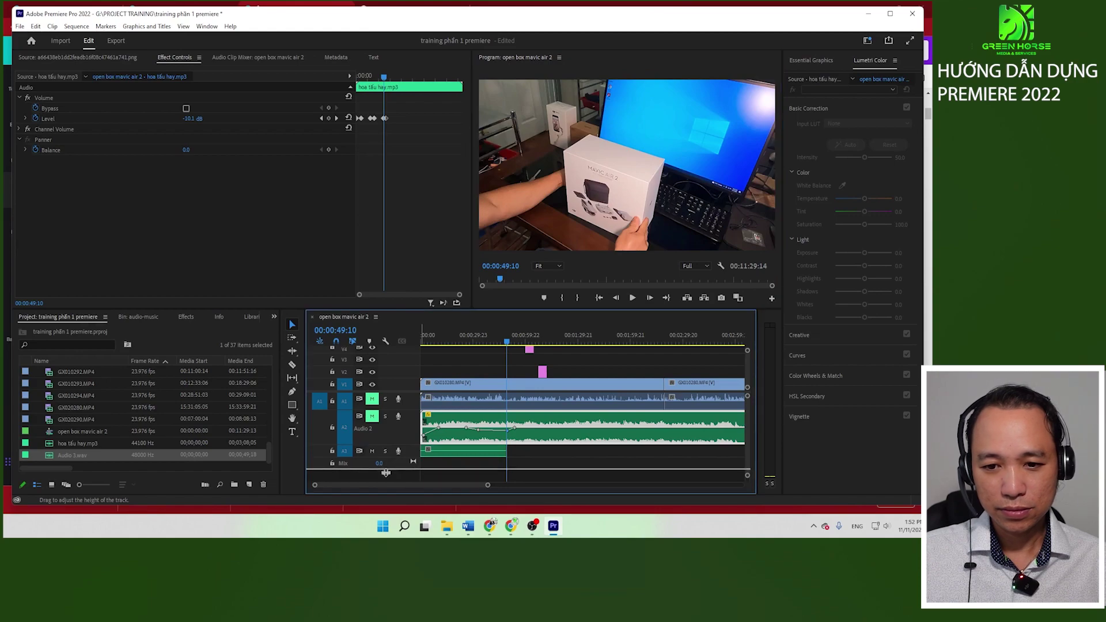
{"action": "left_click_drag", "start_coordinate": [386, 472], "coordinate": [386, 489]}
{"action": "left_click", "coordinate": [437, 342]}
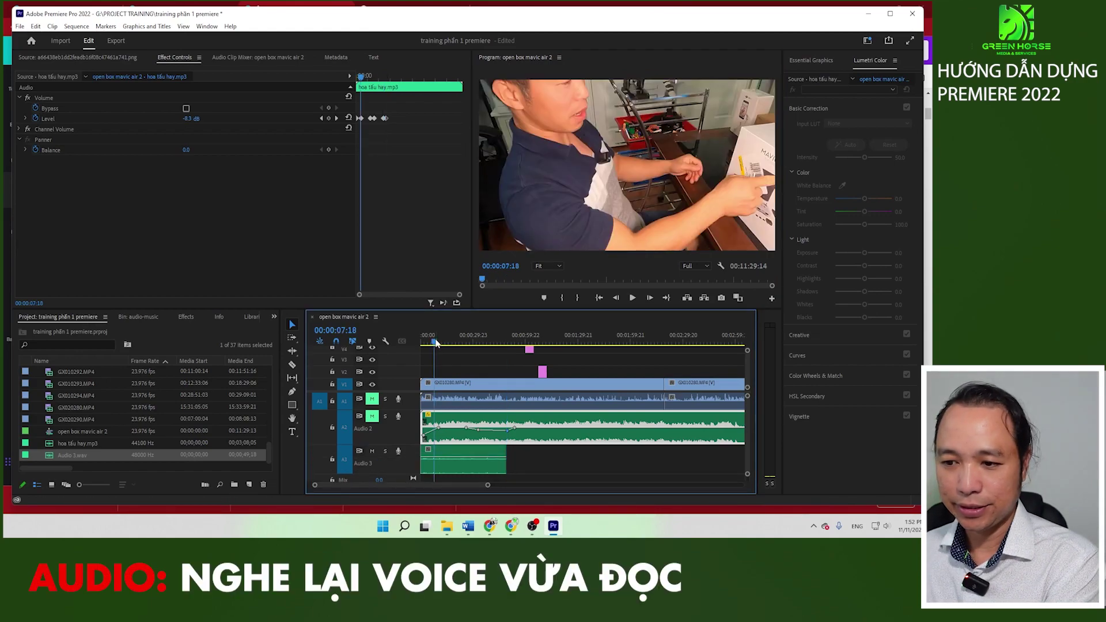
{"action": "left_click", "coordinate": [880, 523]}
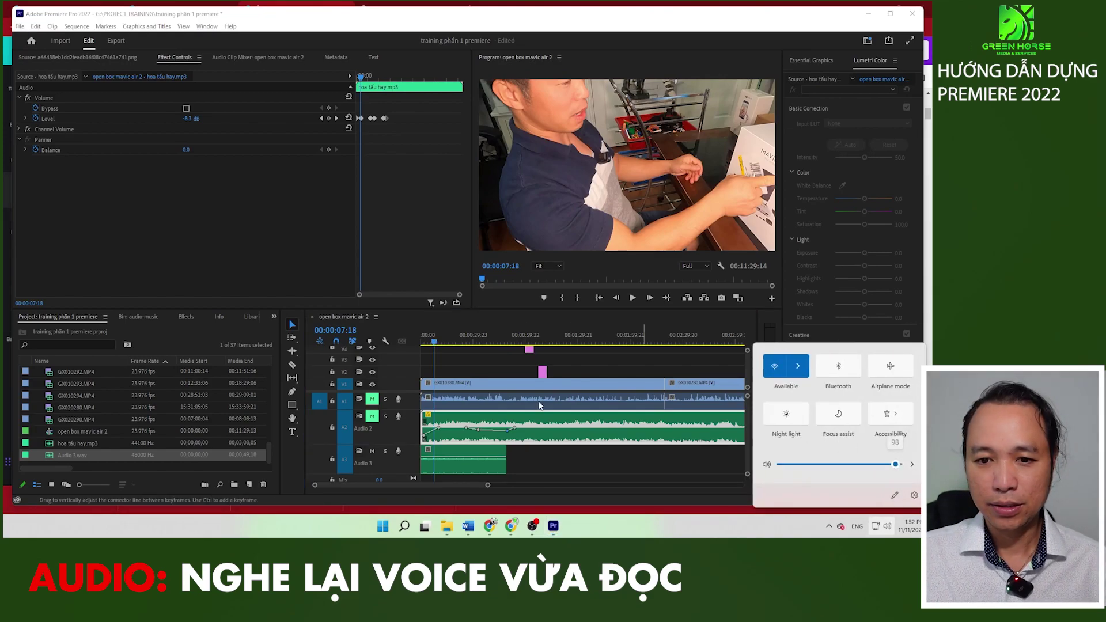
{"action": "left_click", "coordinate": [427, 342]}
{"action": "key", "text": "space"}
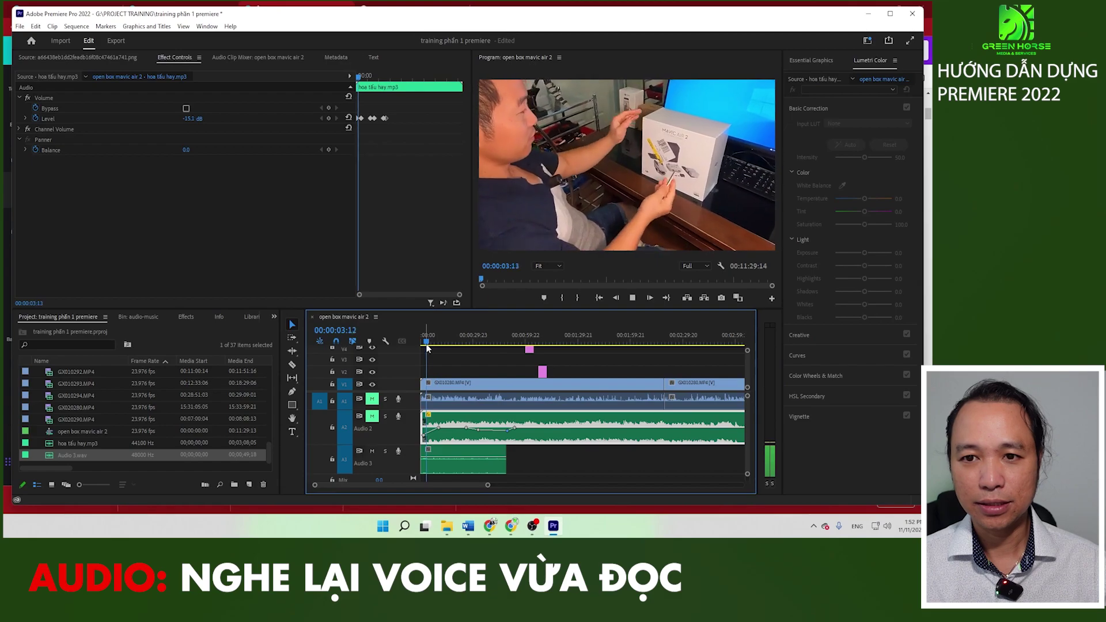
{"action": "key", "text": "space"}
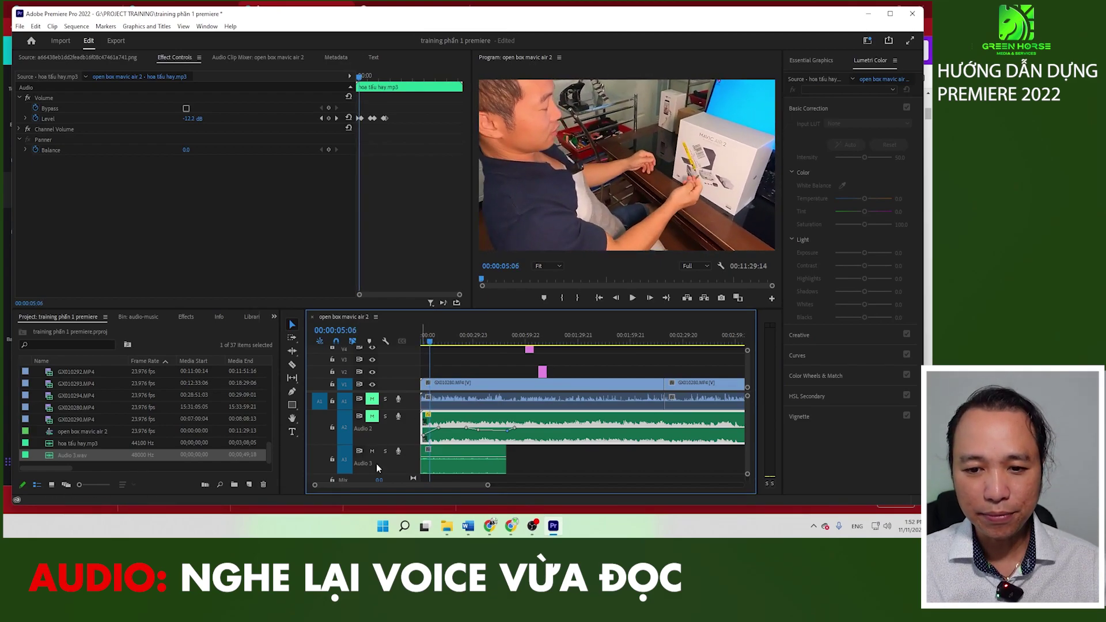
{"action": "left_click", "coordinate": [456, 468]}
Step: Boost the Audio 3 voice-over clip's gain by 20 dB on an enlarged A3 track
{"action": "key", "text": "grave"}
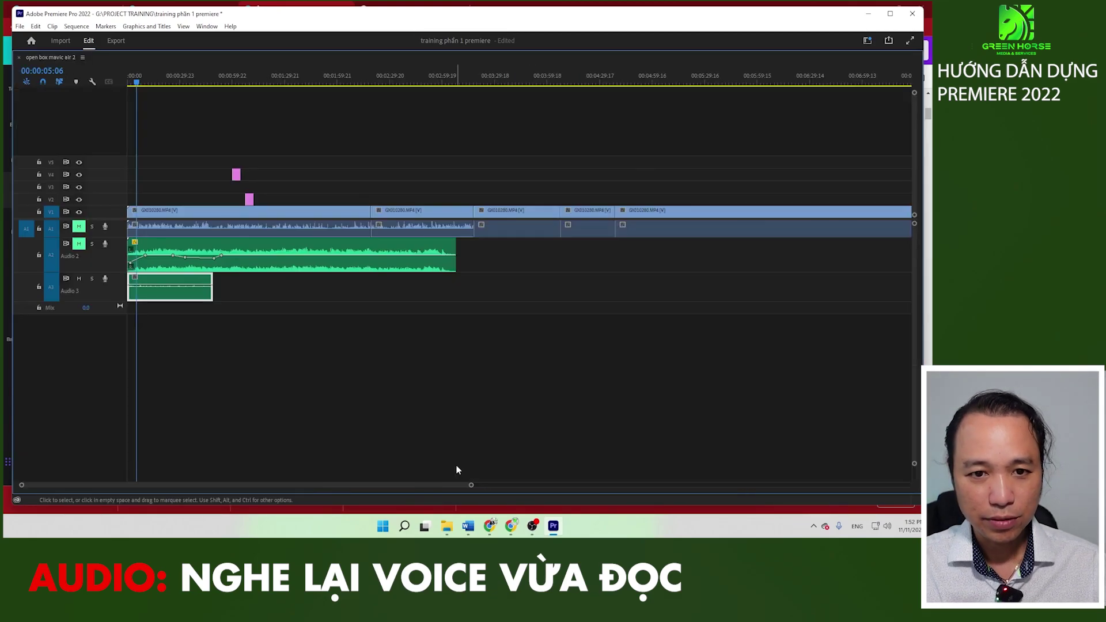
{"action": "left_click_drag", "start_coordinate": [107, 302], "coordinate": [187, 353]}
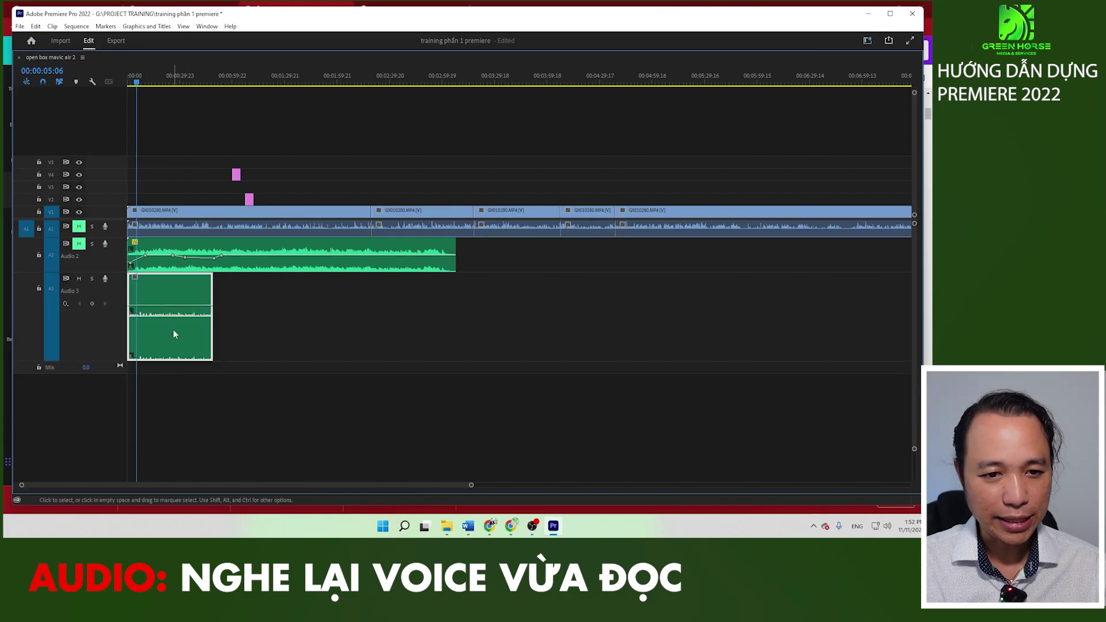
{"action": "right_click", "coordinate": [173, 330]}
{"action": "left_click", "coordinate": [216, 384]}
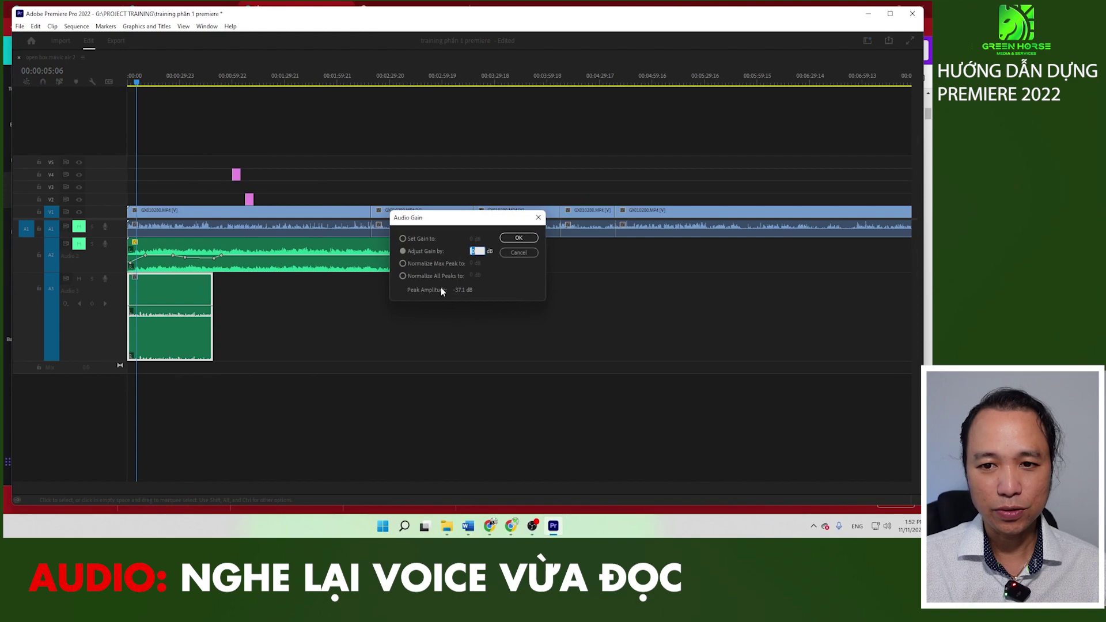
{"action": "type", "text": "20"}
{"action": "key", "text": "Return"}
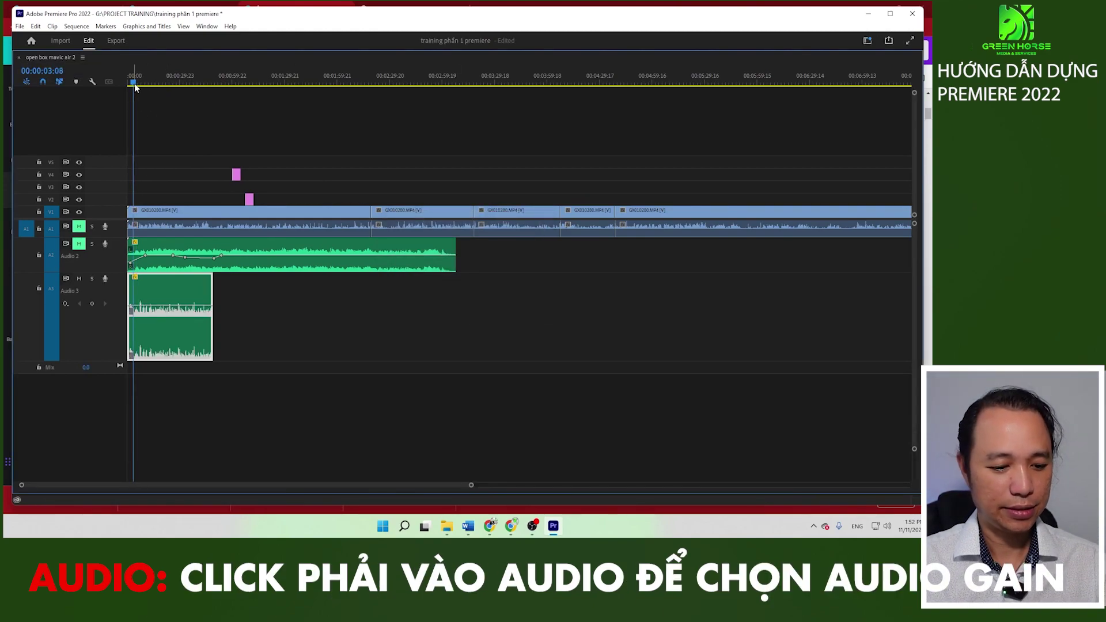
{"action": "key", "text": "grave"}
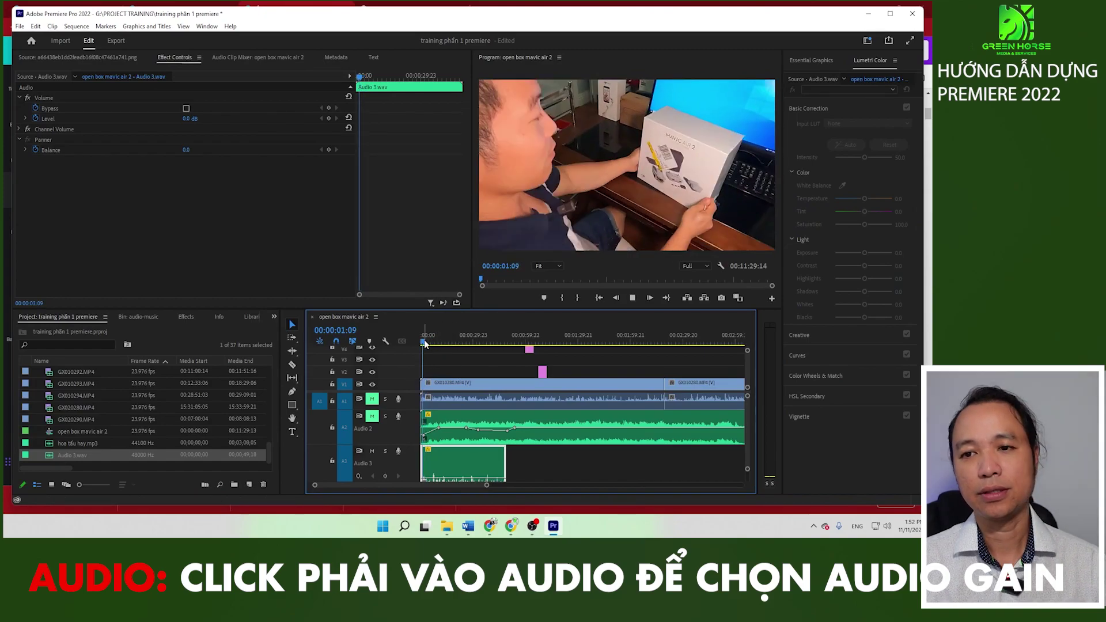
Step: Unmute the hoa tấu hay.mp3 music on A2, lower it to about -12 dB, and shrink the track
{"action": "key", "text": "space"}
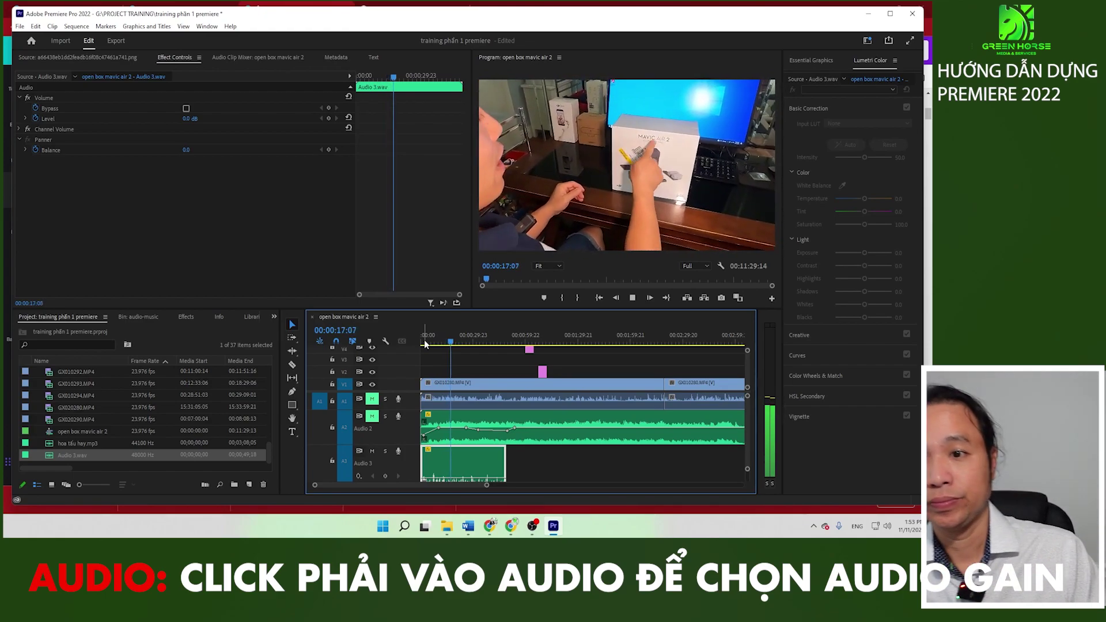
{"action": "key", "text": "space"}
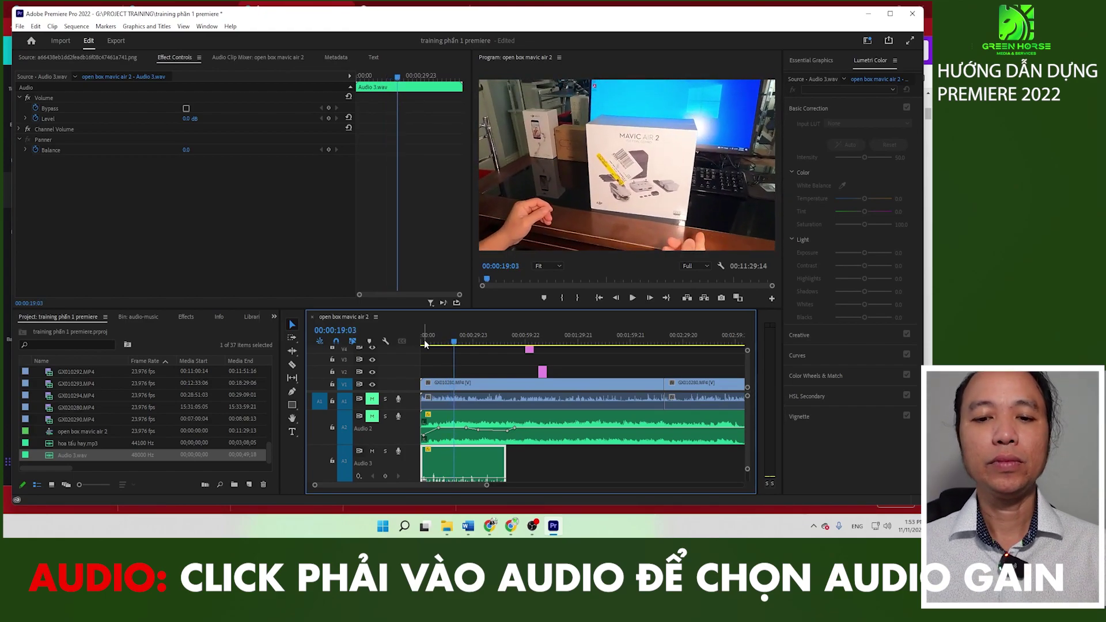
{"action": "left_click", "coordinate": [373, 416]}
{"action": "left_click", "coordinate": [451, 343]}
{"action": "key", "text": "space"}
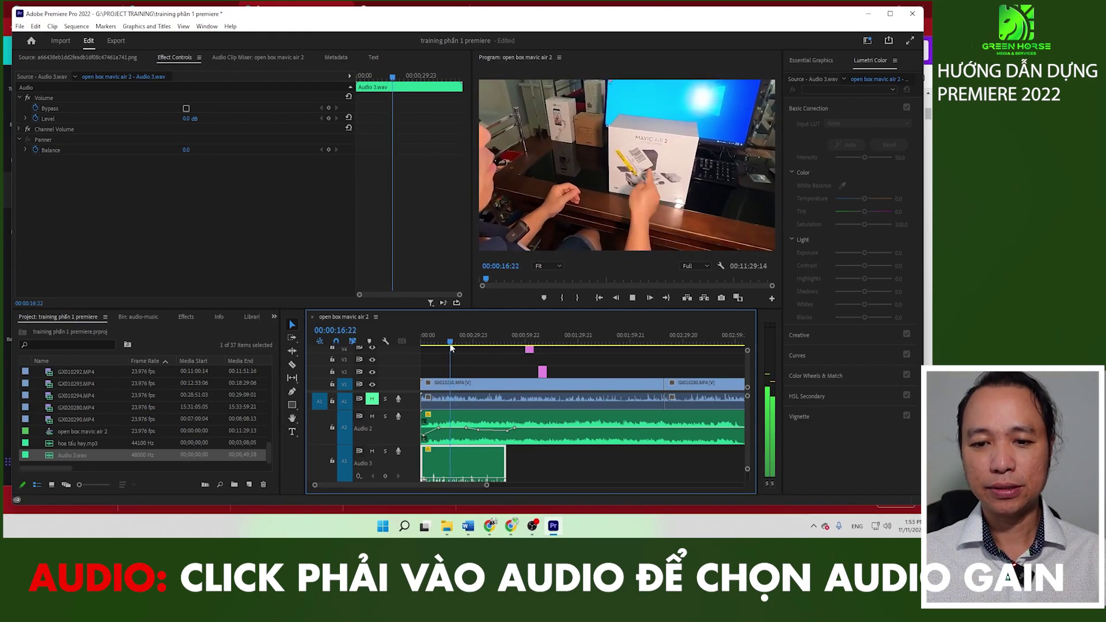
{"action": "left_click", "coordinate": [467, 432]}
{"action": "mouse_move", "coordinate": [469, 433]}
{"action": "left_mouse_down"}
{"action": "mouse_move", "coordinate": [484, 443]}
{"action": "mouse_move", "coordinate": [513, 436]}
{"action": "left_mouse_up"}
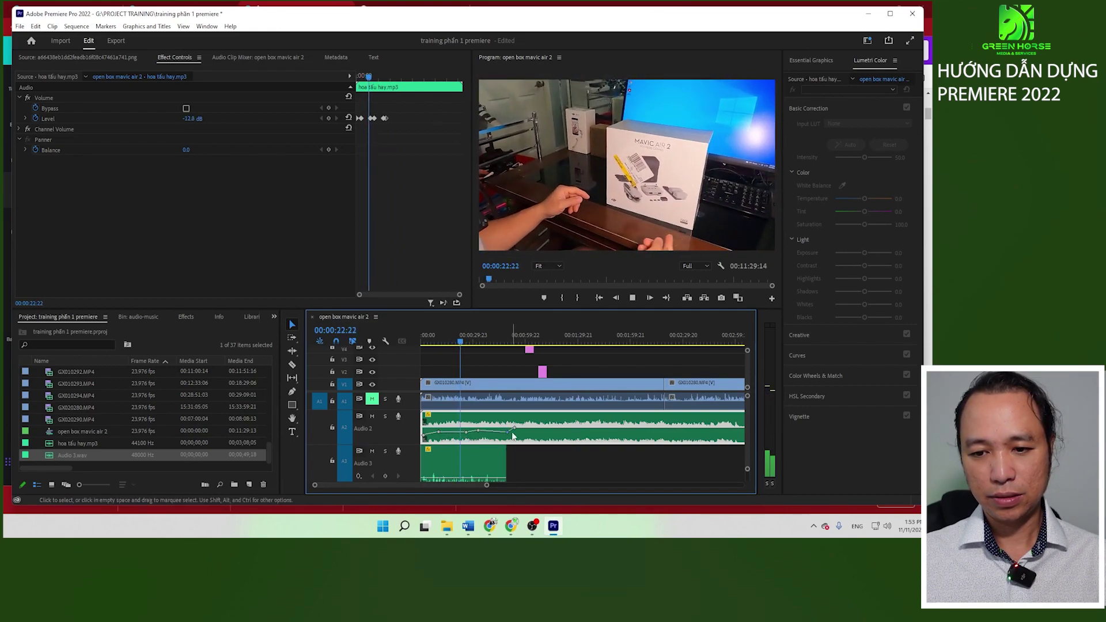
{"action": "left_click_drag", "start_coordinate": [514, 433], "coordinate": [518, 434]}
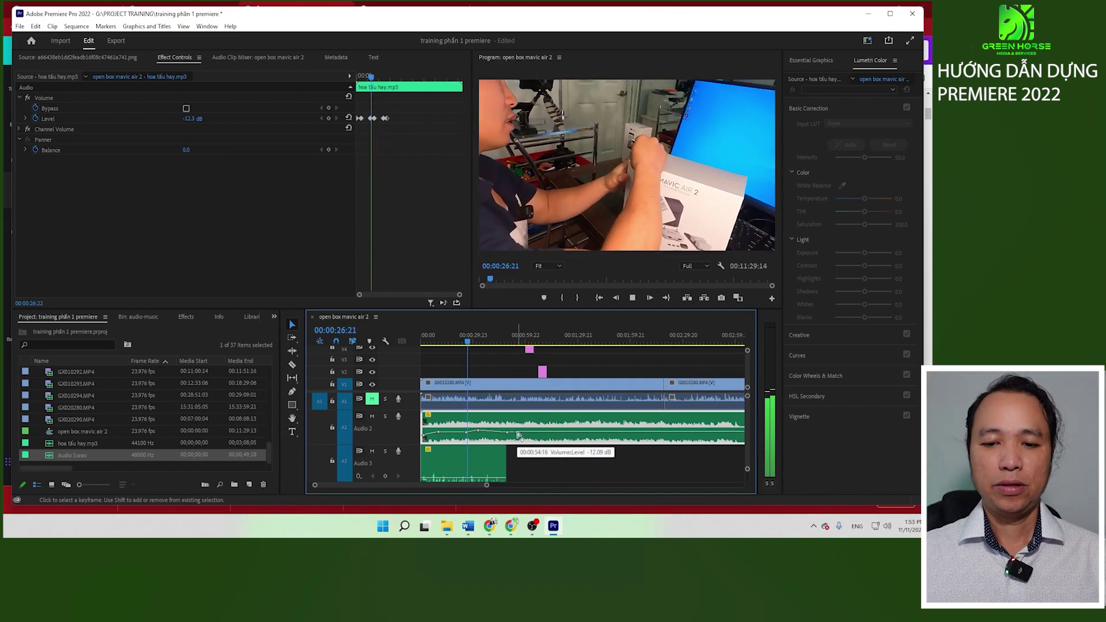
{"action": "key", "text": "space"}
{"action": "left_click_drag", "start_coordinate": [363, 442], "coordinate": [364, 422]}
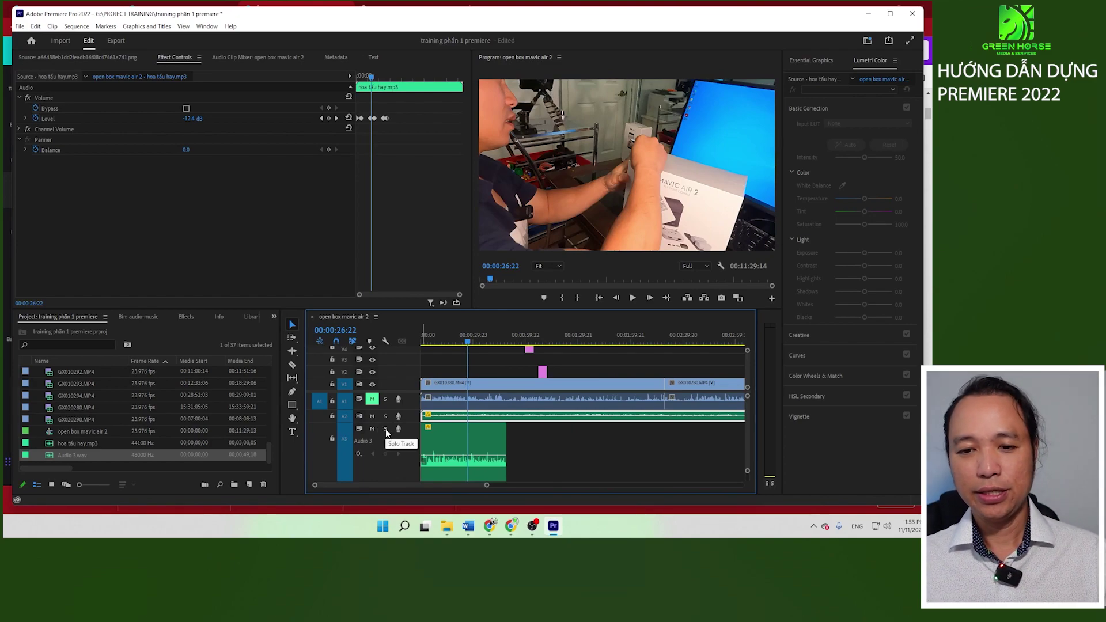
Step: Zoom the timeline in and play the voice-over up to about 11 seconds
{"action": "left_click", "coordinate": [430, 343]}
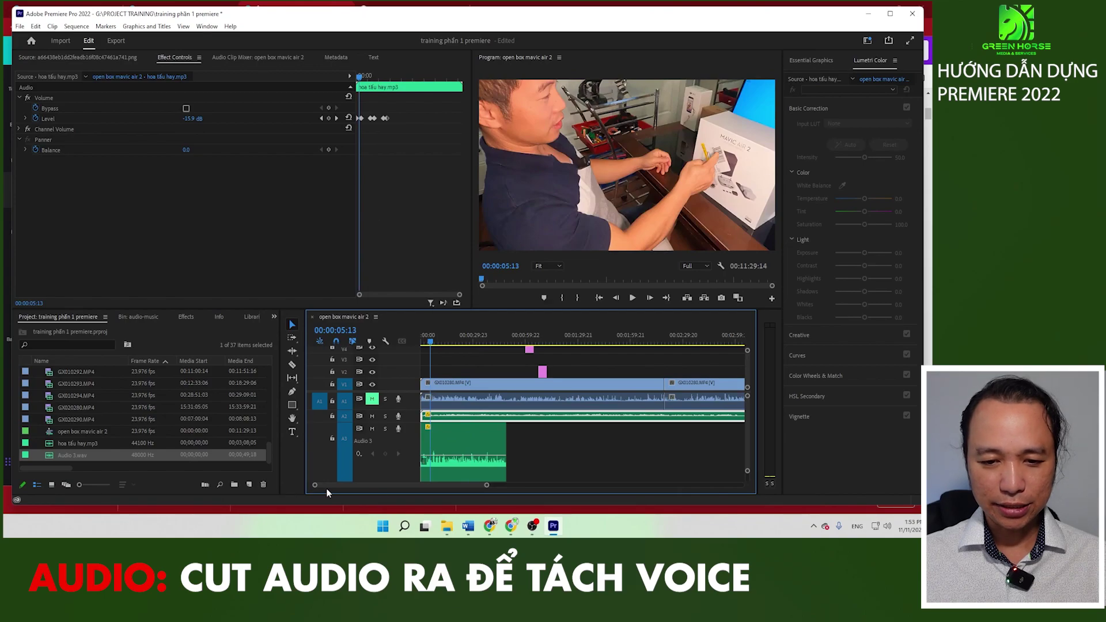
{"action": "key", "text": "equal"}
{"action": "key", "text": "equal"}
{"action": "key", "text": "equal"}
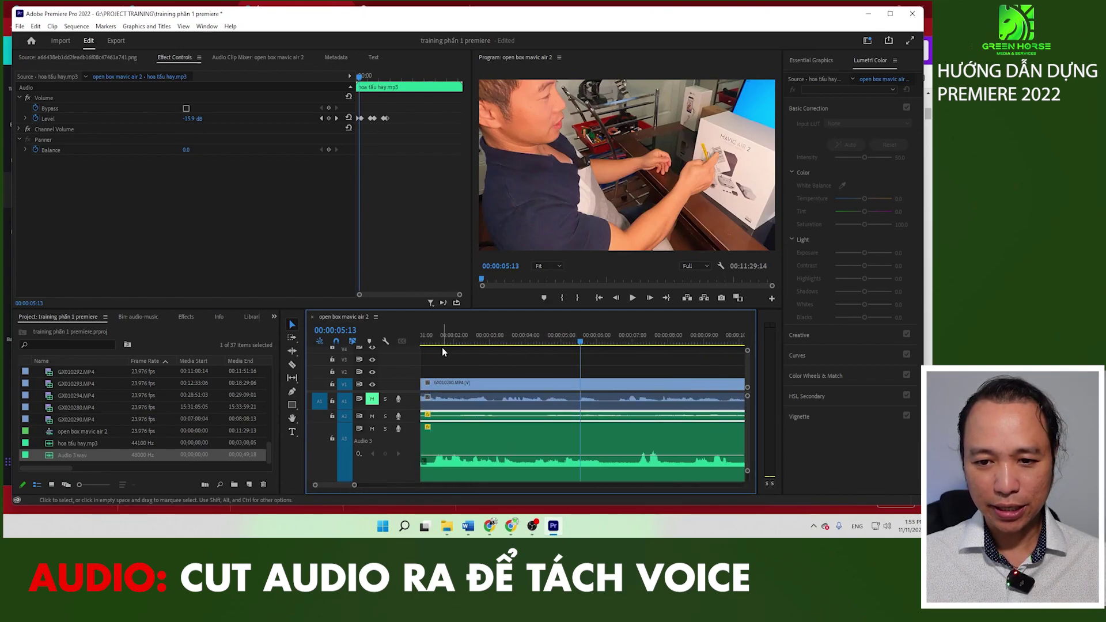
{"action": "left_click", "coordinate": [441, 343]}
{"action": "key", "text": "space"}
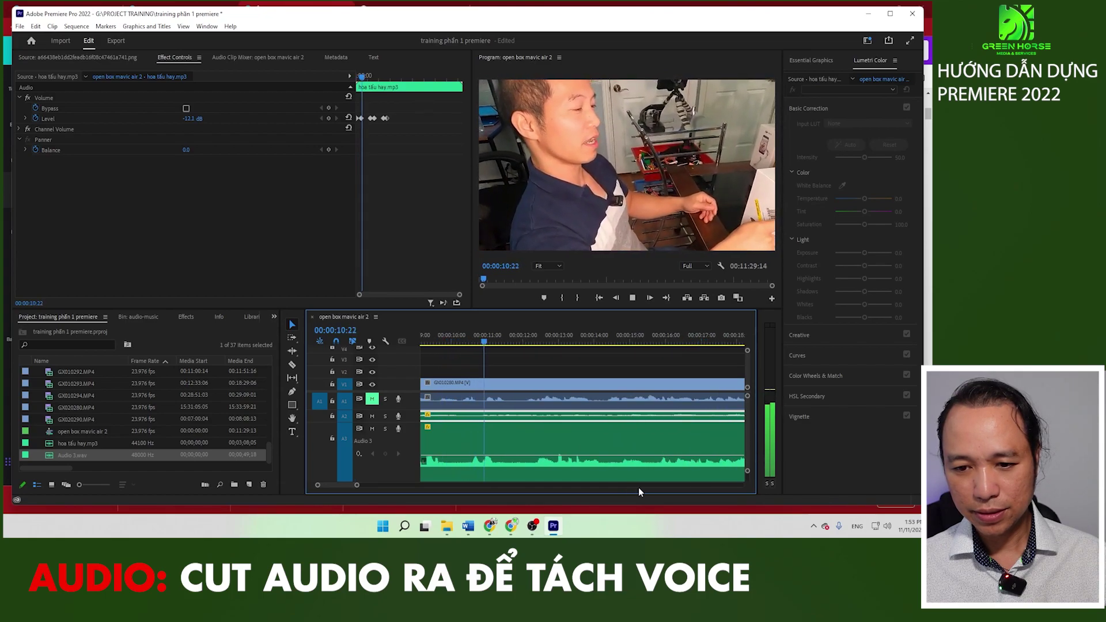
{"action": "key", "text": "space"}
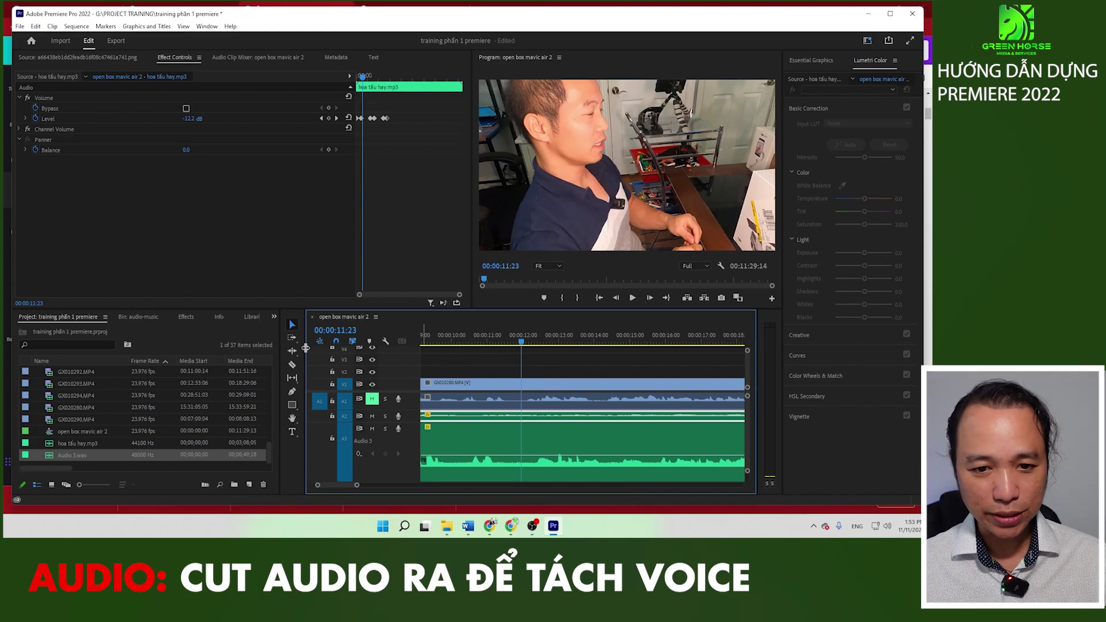
Step: Cut the Audio 3 voice-over at about 11 seconds and move the second part later, leaving a gap
{"action": "left_click", "coordinate": [293, 366]}
{"action": "left_click", "coordinate": [526, 440]}
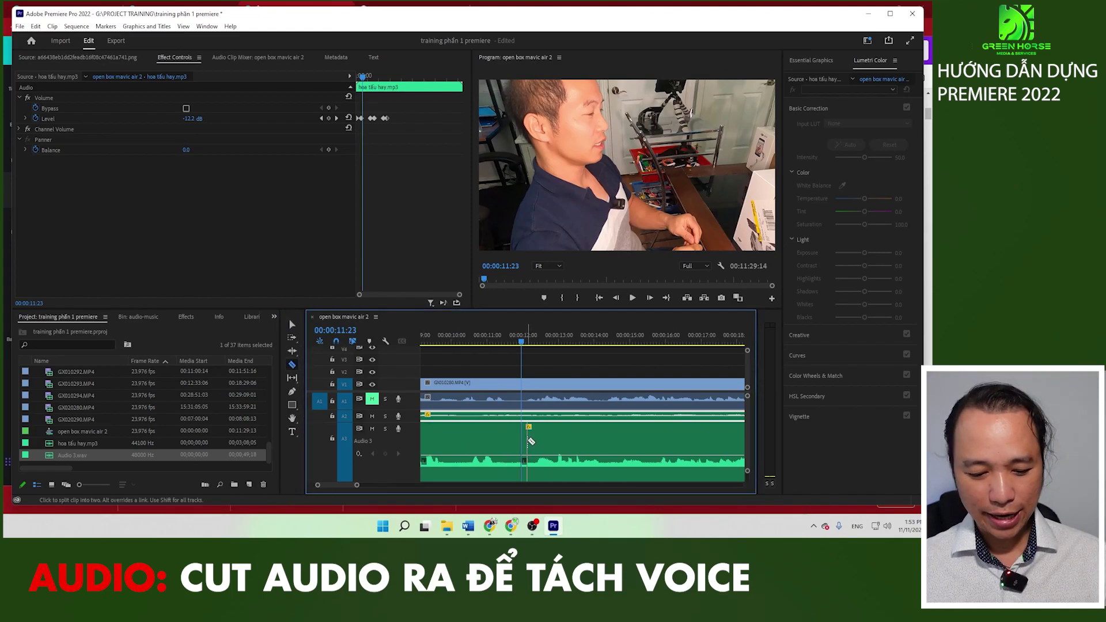
{"action": "key", "text": "v"}
{"action": "left_click_drag", "start_coordinate": [562, 438], "coordinate": [650, 454]}
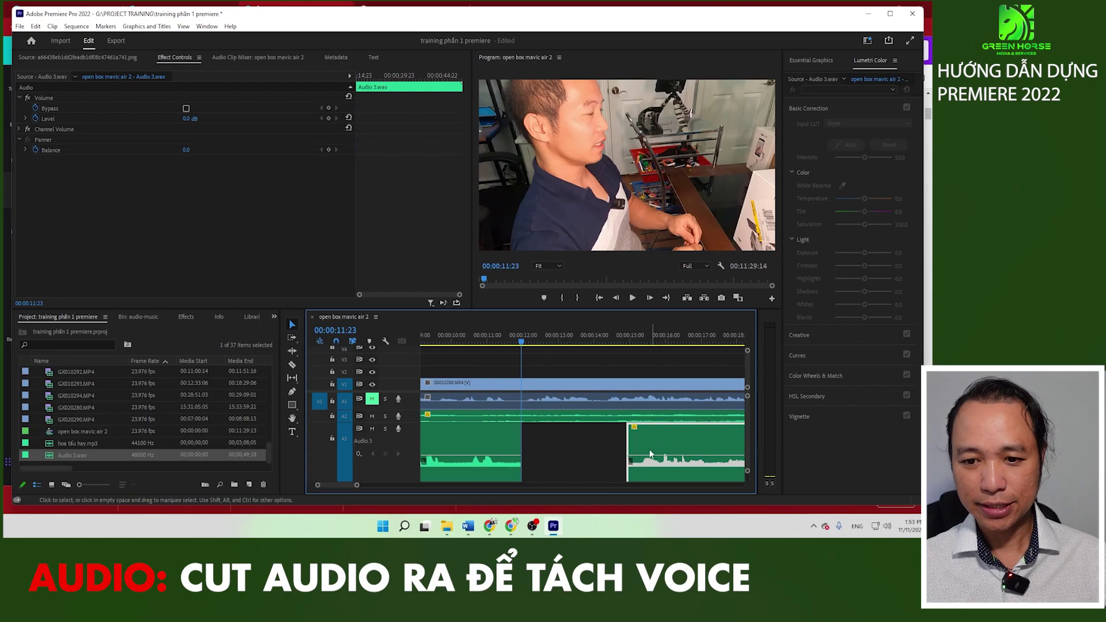
{"action": "left_click_drag", "start_coordinate": [357, 488], "coordinate": [406, 486]}
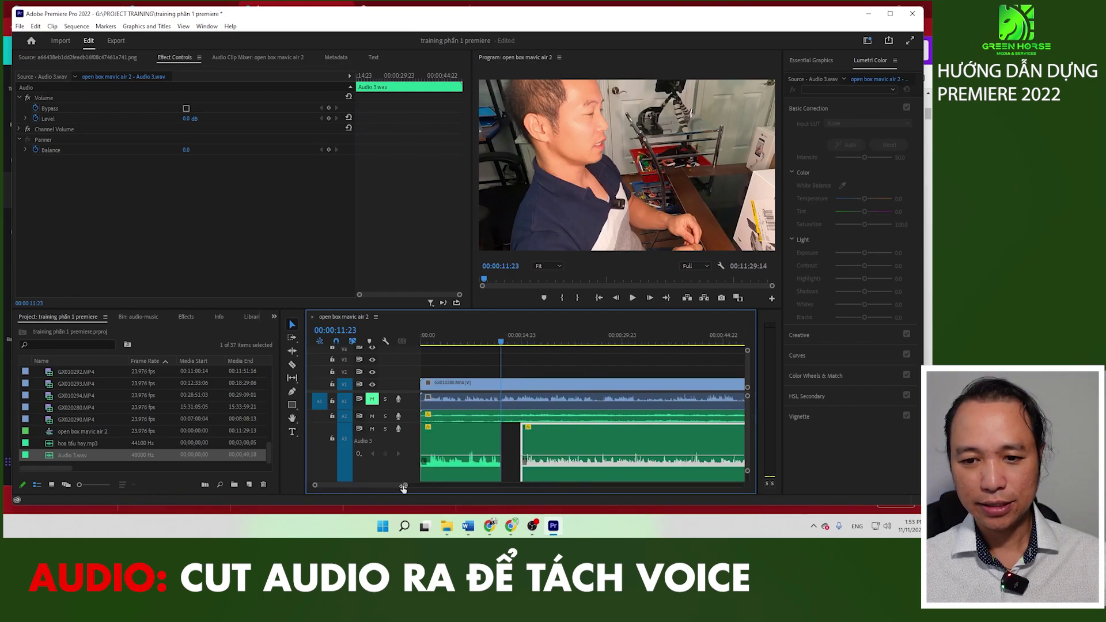
Step: Play back around the gap and park the playhead at about 6 seconds
{"action": "left_click", "coordinate": [531, 343]}
{"action": "key", "text": "space"}
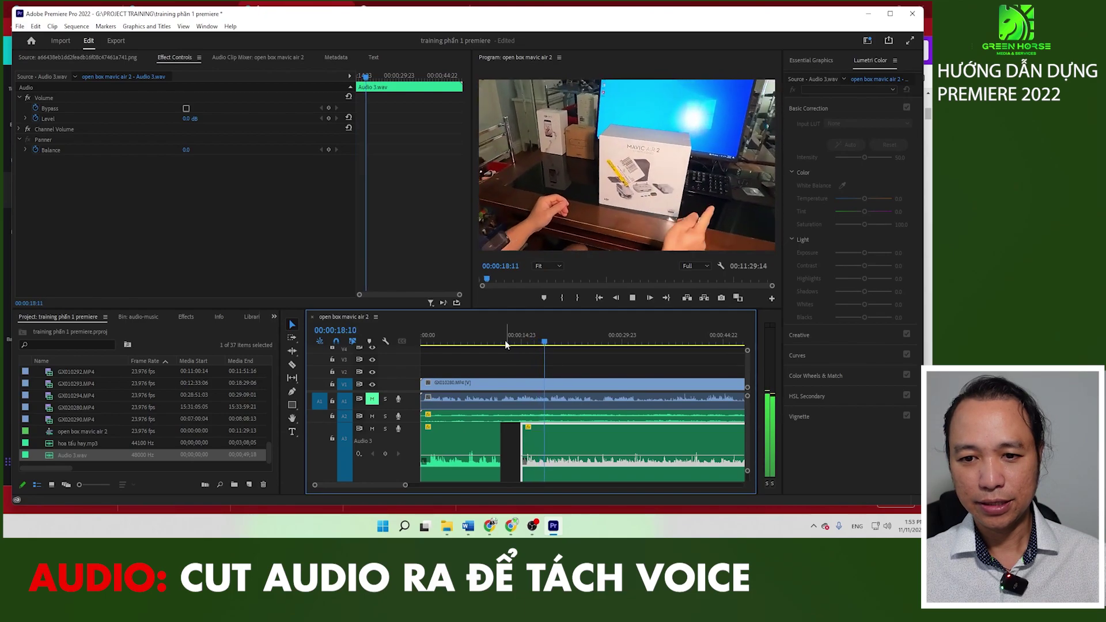
{"action": "left_click", "coordinate": [459, 343]}
{"action": "left_click", "coordinate": [464, 342]}
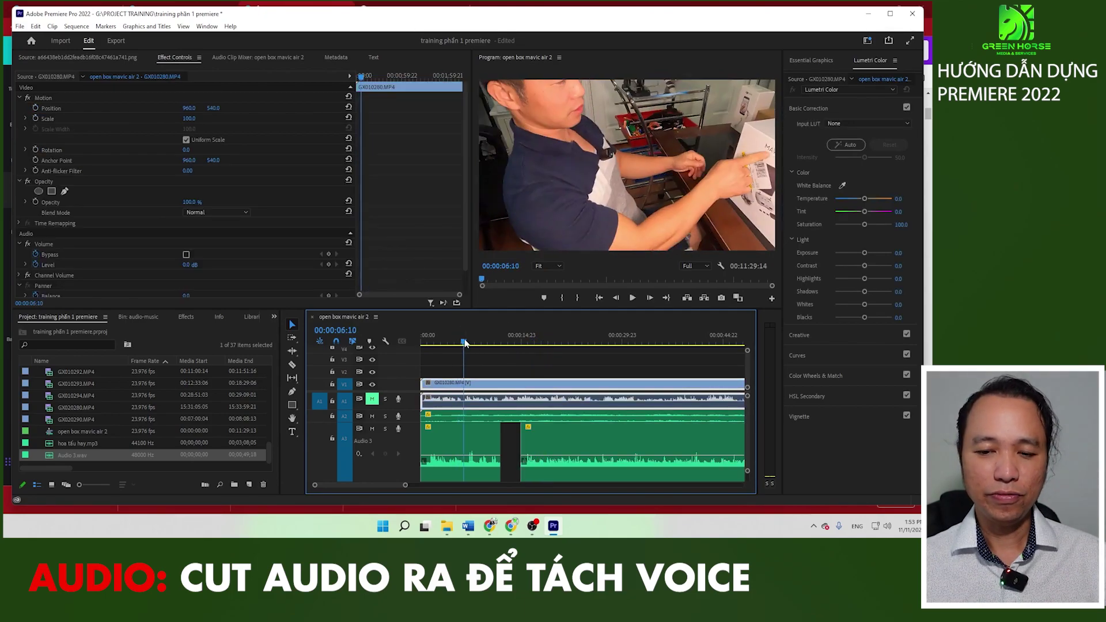
Step: Mute the A2 music, replay the voice-over from about 5 seconds, and show the Effects list
{"action": "left_click_drag", "start_coordinate": [405, 487], "coordinate": [351, 485]}
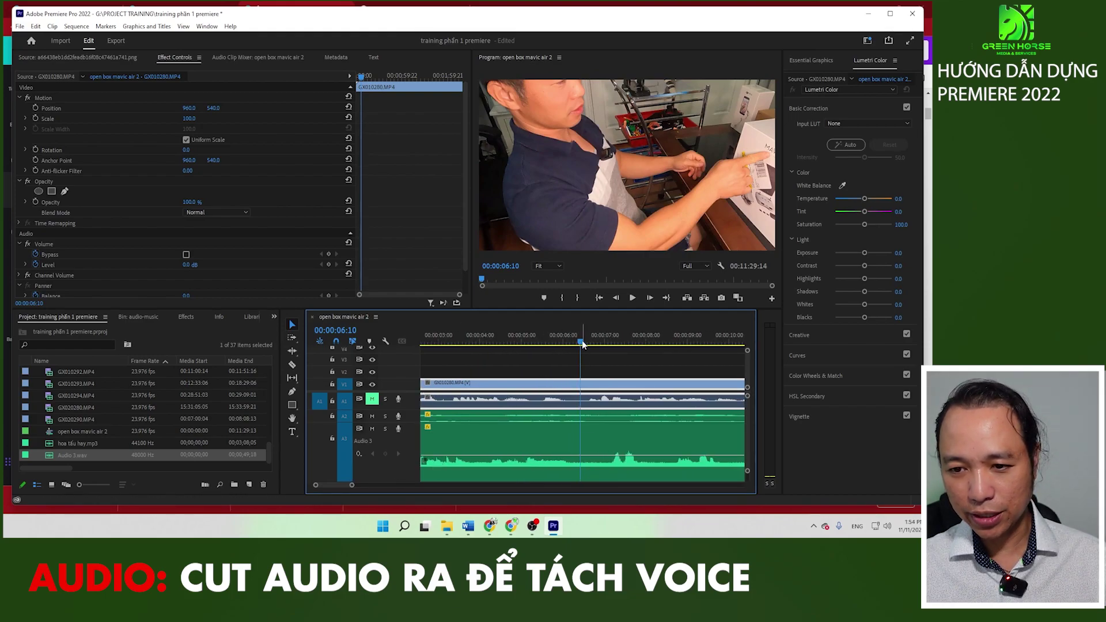
{"action": "key", "text": "space"}
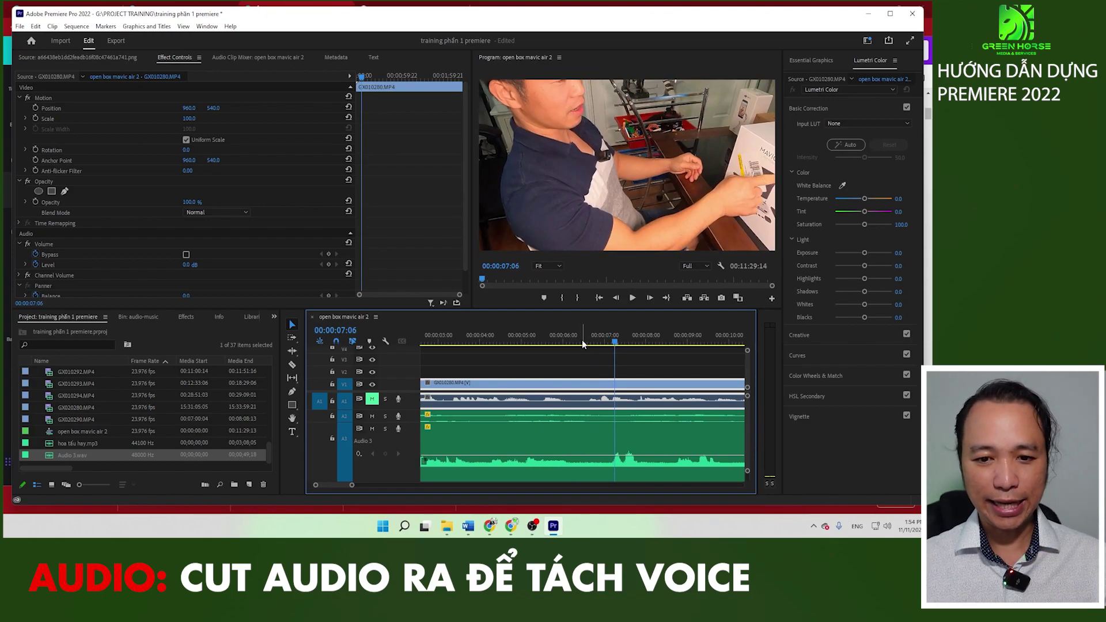
{"action": "left_click", "coordinate": [372, 416]}
{"action": "left_click_drag", "start_coordinate": [614, 344], "coordinate": [535, 354]}
{"action": "key", "text": "space"}
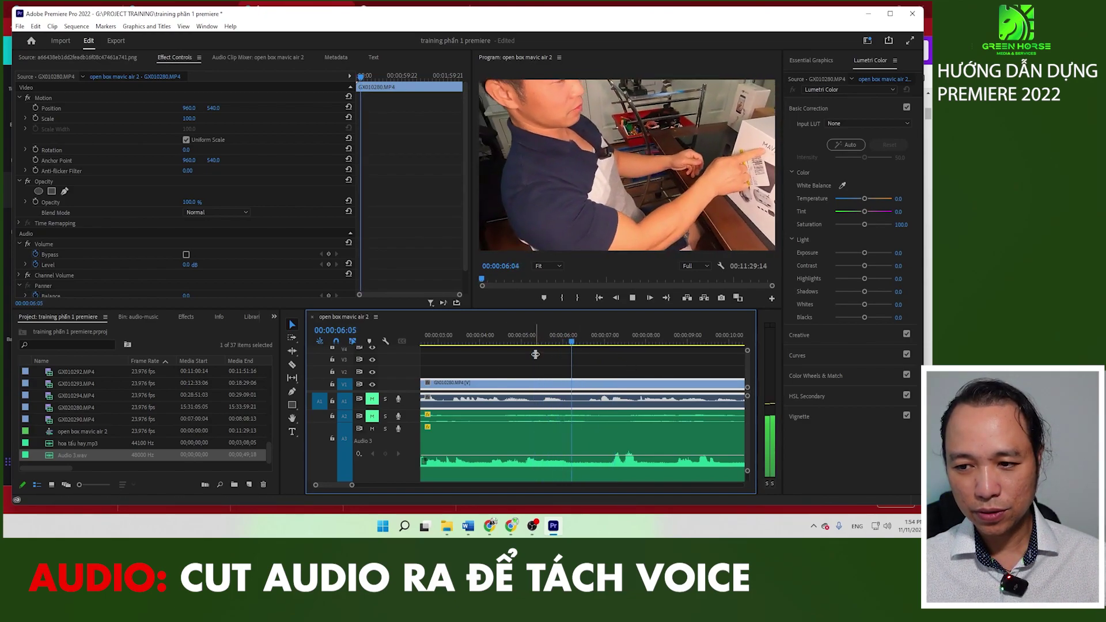
{"action": "key", "text": "space"}
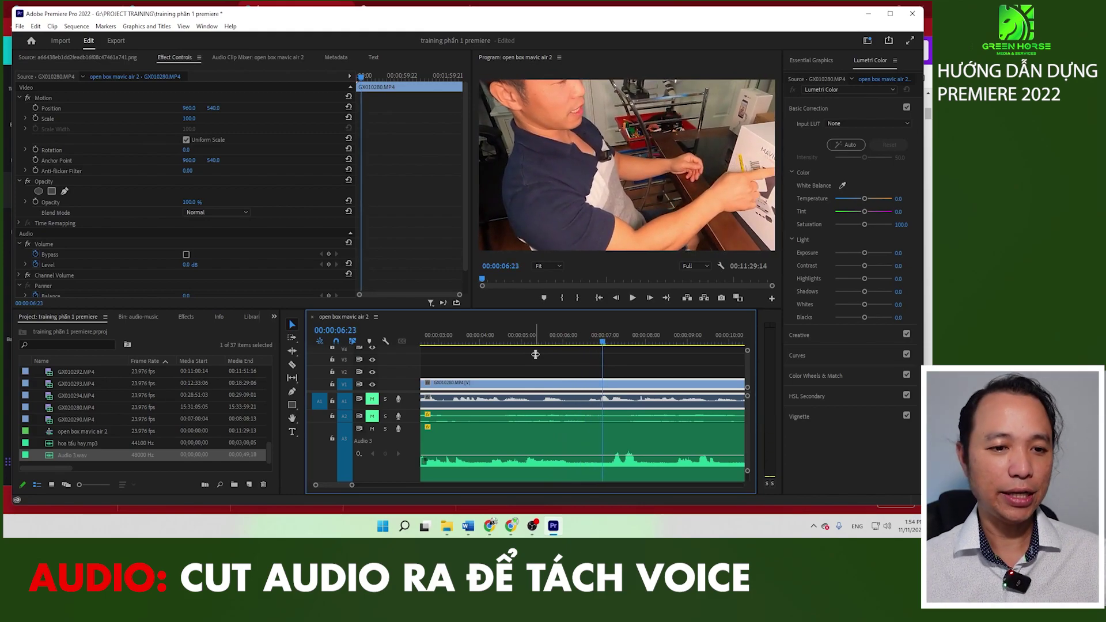
{"action": "left_click", "coordinate": [186, 318]}
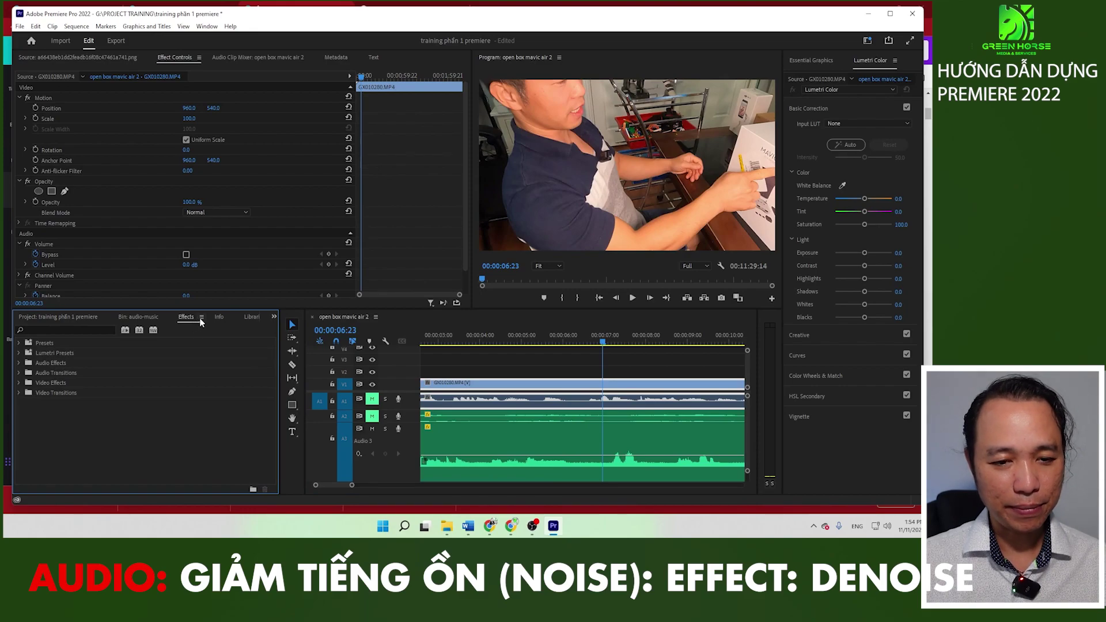
Step: Reopen the Effects panel and dock its tab right beside the audio-music bin
{"action": "left_click", "coordinate": [202, 317]}
{"action": "left_click", "coordinate": [222, 324]}
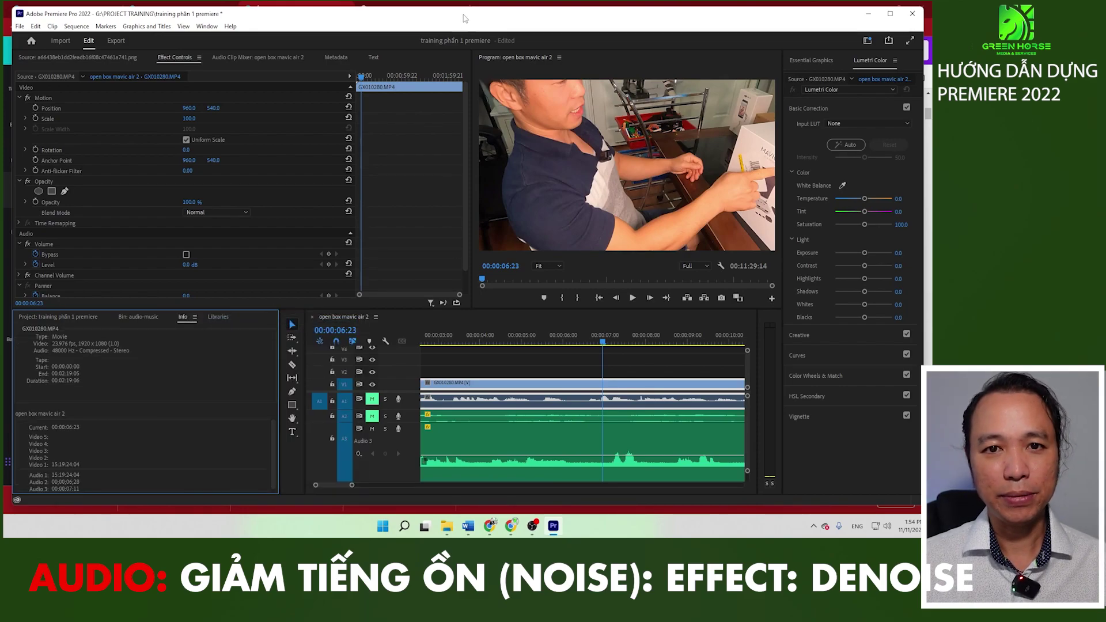
{"action": "left_click", "coordinate": [208, 27]}
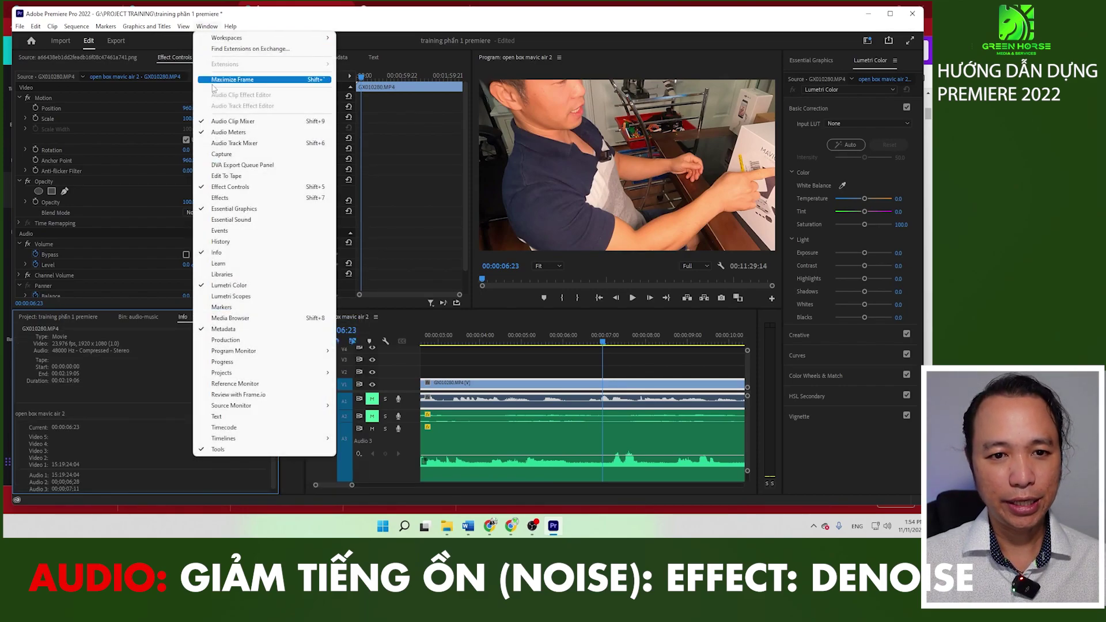
{"action": "left_click", "coordinate": [229, 199]}
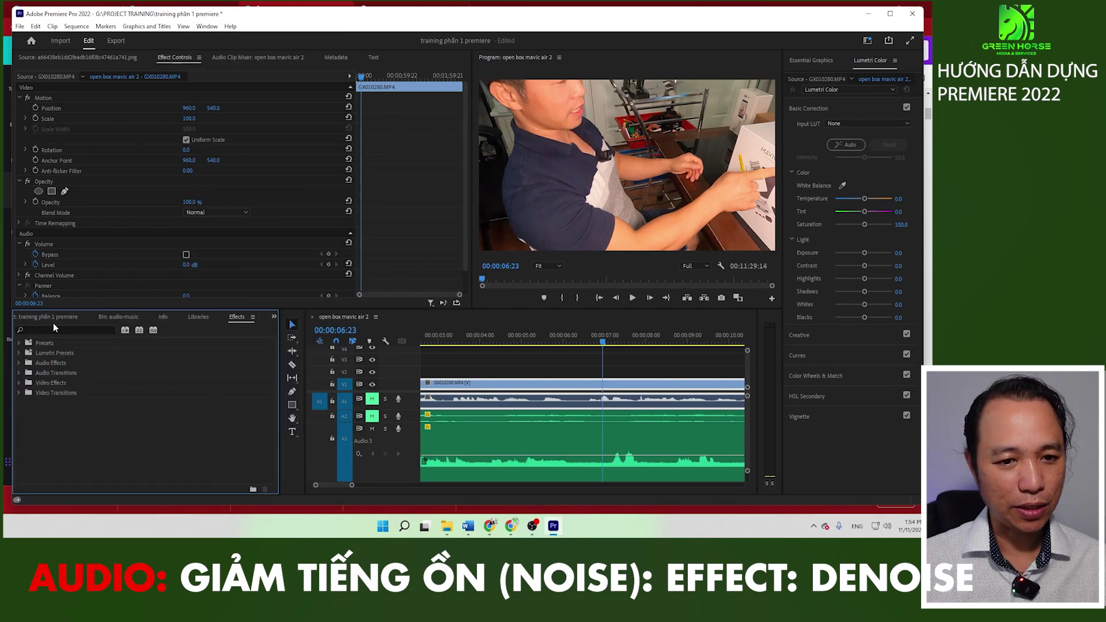
{"action": "left_click_drag", "start_coordinate": [237, 319], "coordinate": [154, 318]}
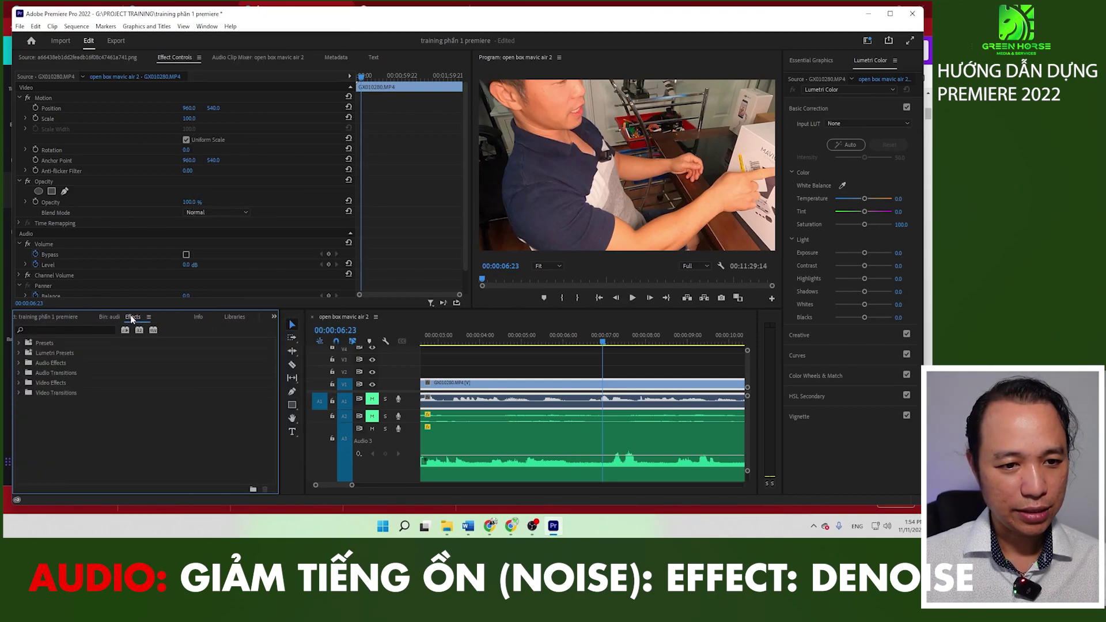
{"action": "left_click_drag", "start_coordinate": [154, 319], "coordinate": [152, 324]}
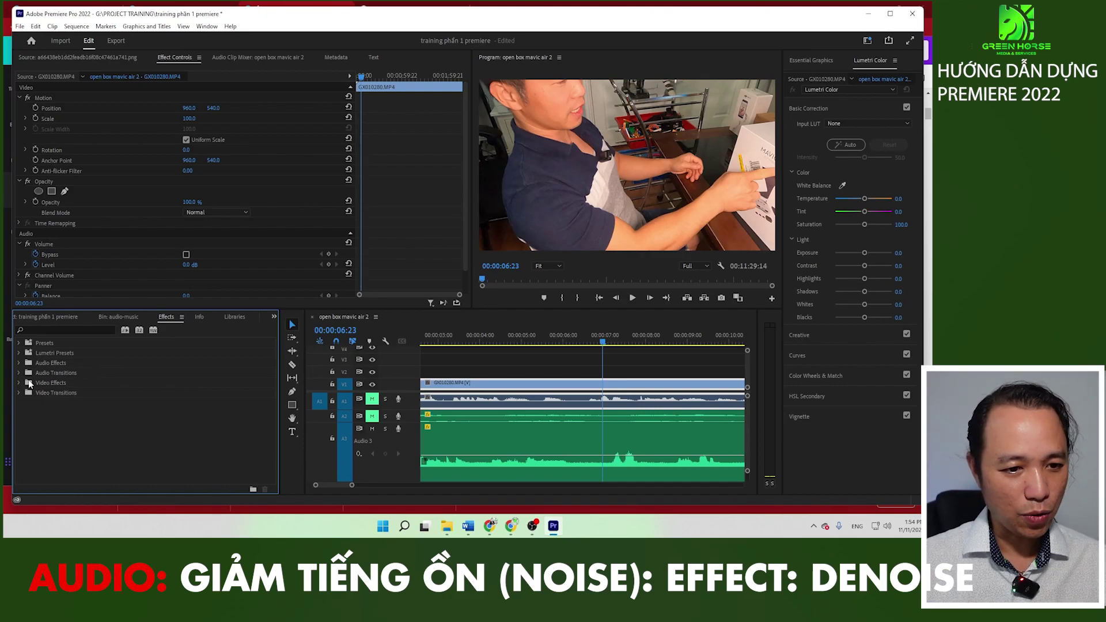
Step: Apply Audio Effects > Noise Reduction/Restoration > DeNoise to the Audio 3 voice-over clip
{"action": "left_click", "coordinate": [20, 364]}
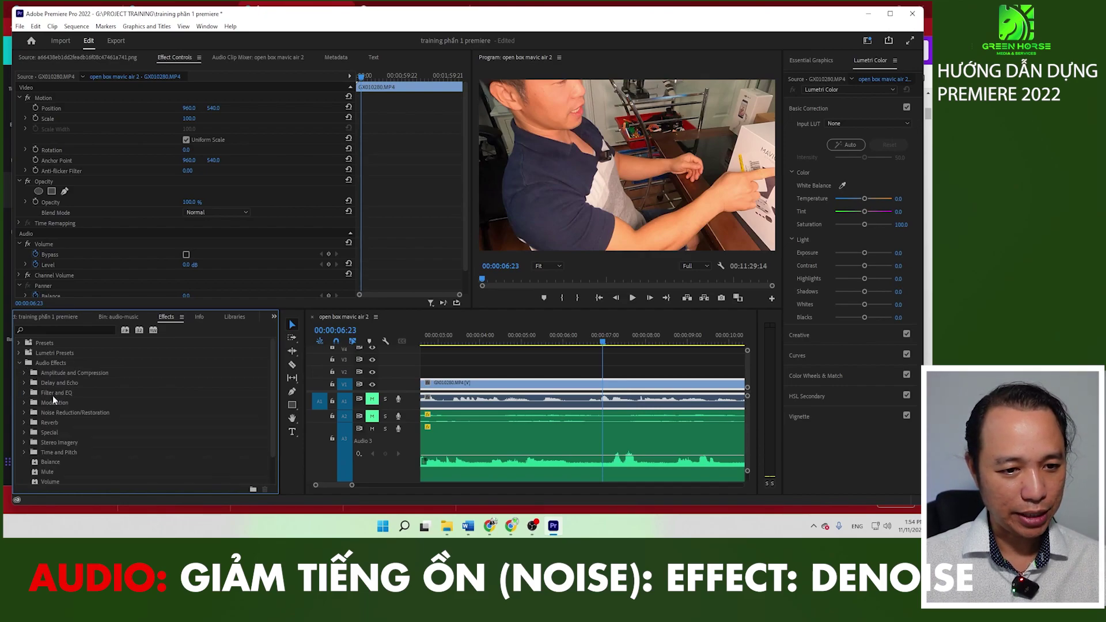
{"action": "left_click", "coordinate": [25, 413]}
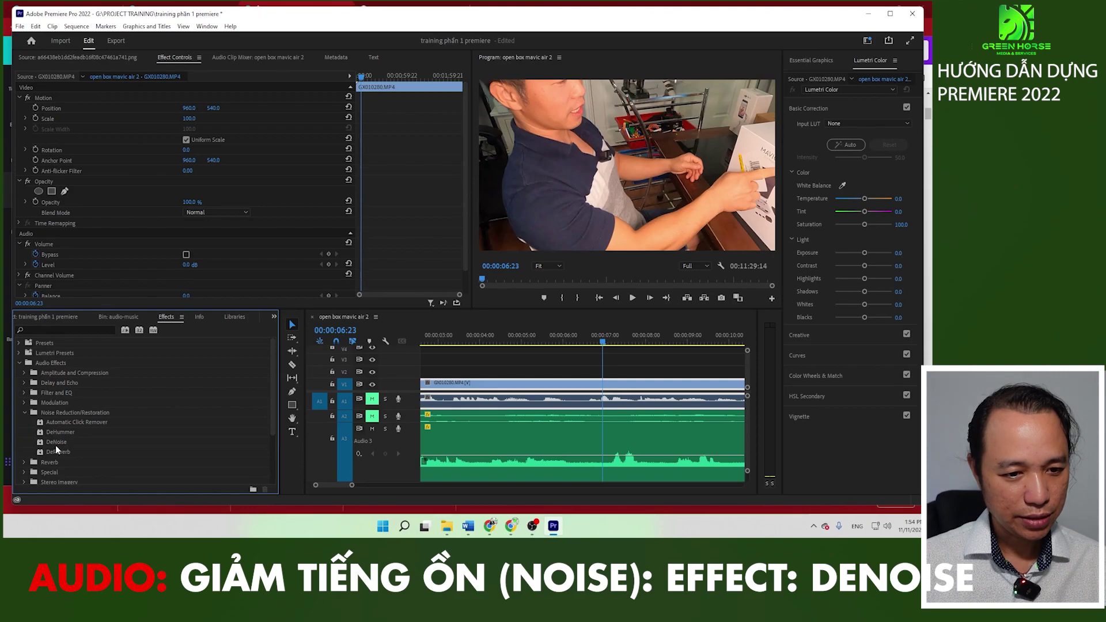
{"action": "left_click_drag", "start_coordinate": [54, 443], "coordinate": [363, 436]}
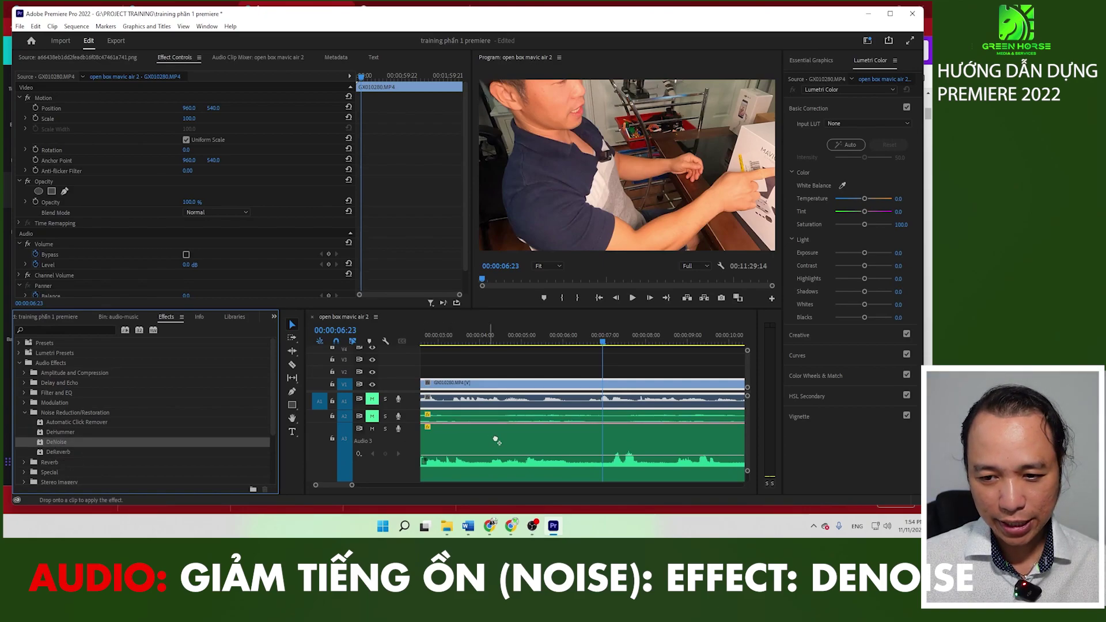
{"action": "left_click_drag", "start_coordinate": [569, 448], "coordinate": [570, 449]}
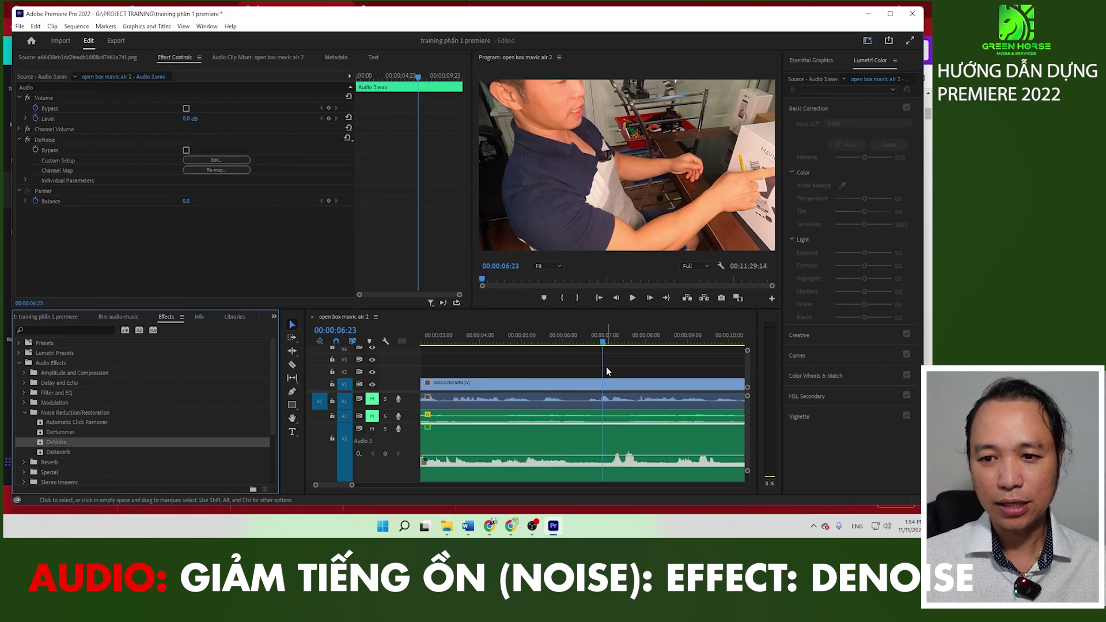
Step: Compare the sound by undoing DeNoise and replaying the section, ending at 00:00:06:12
{"action": "key", "text": "space"}
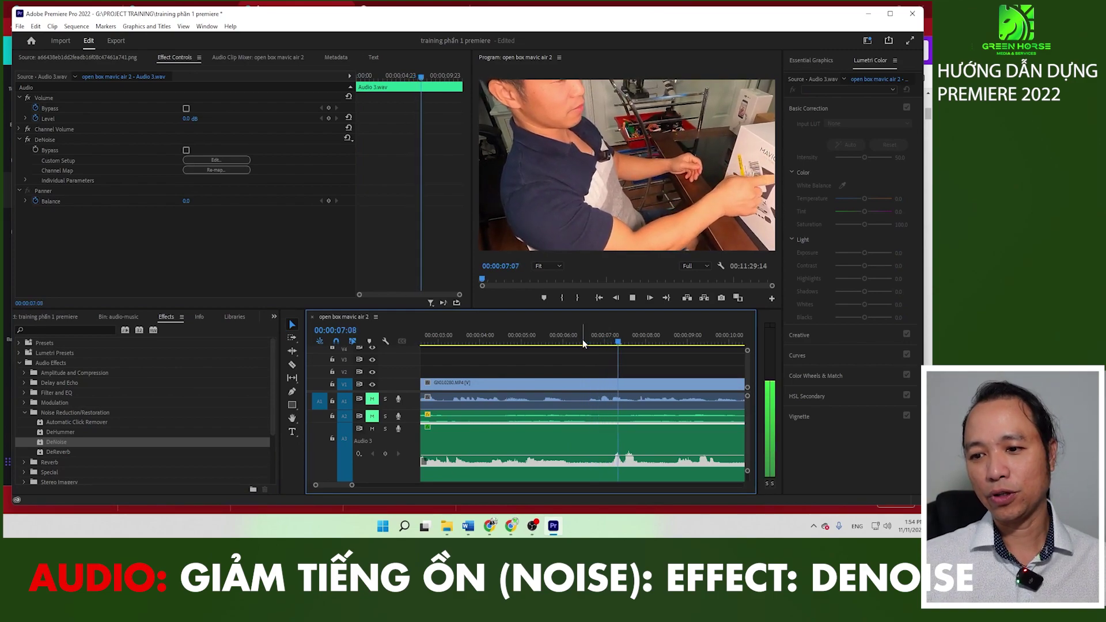
{"action": "key", "text": "space"}
{"action": "key", "text": "ctrl+z"}
{"action": "left_click", "coordinate": [562, 349]}
{"action": "key", "text": "space"}
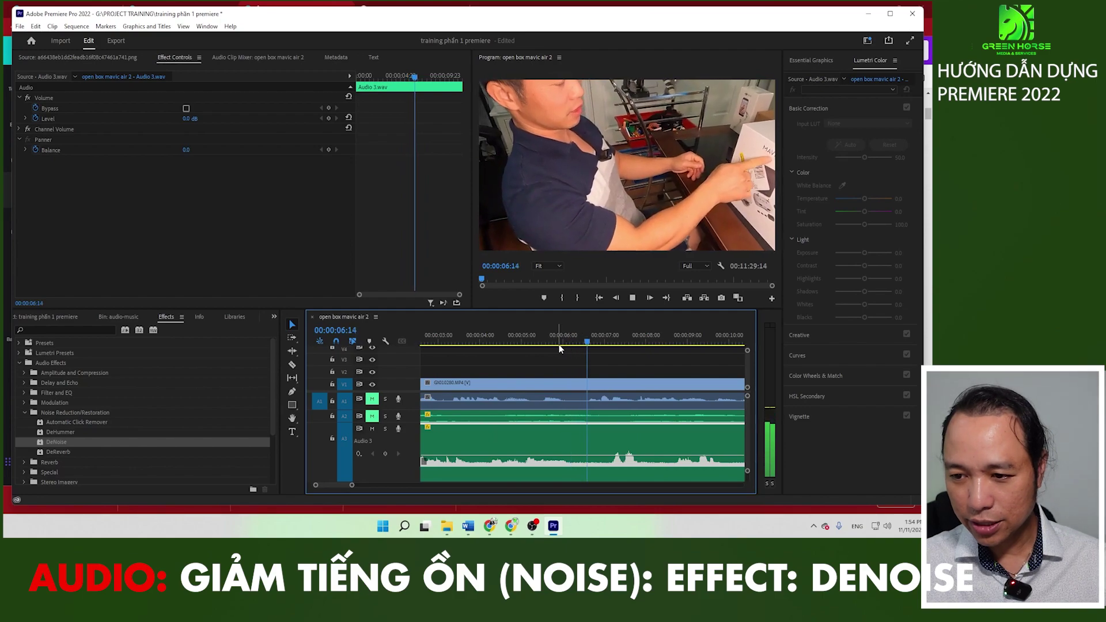
{"action": "key", "text": "space"}
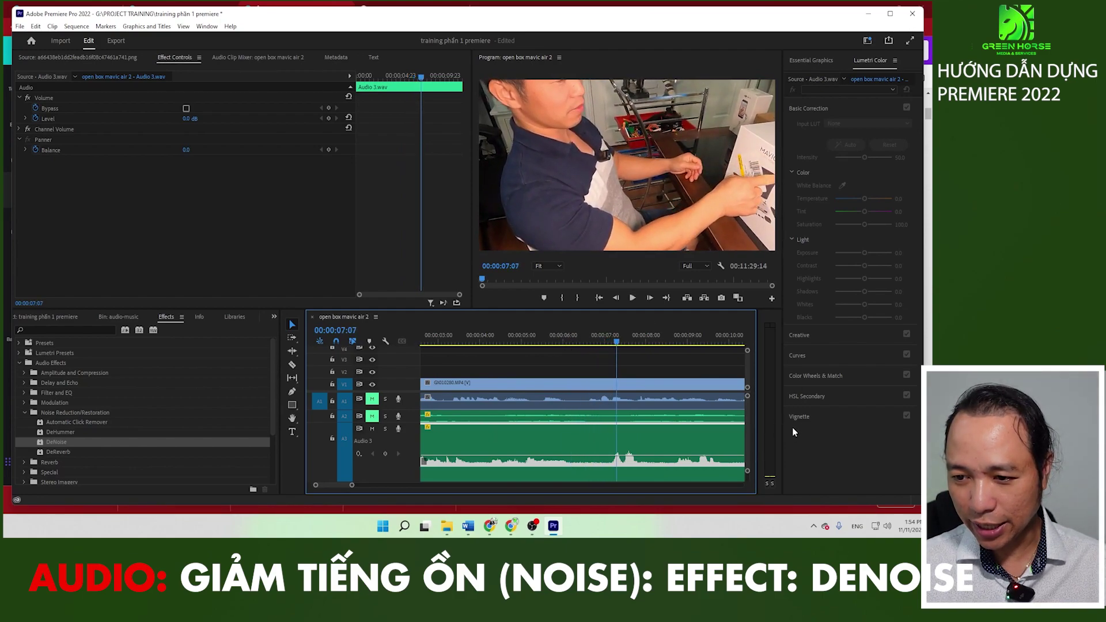
{"action": "left_click", "coordinate": [584, 341]}
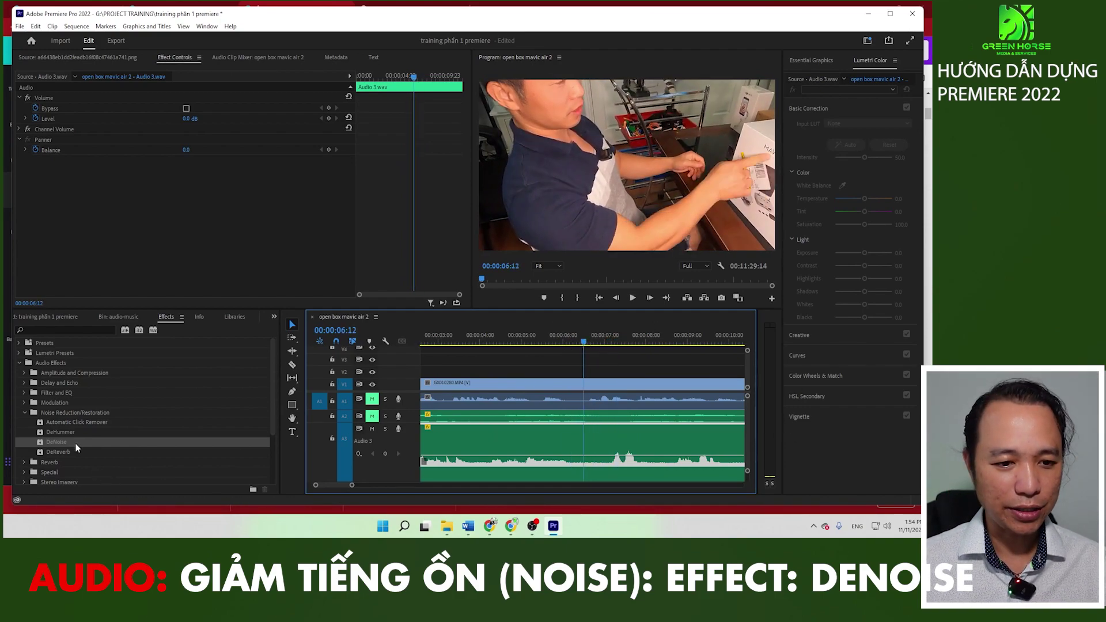
Step: Reapply DeNoise to the Audio 3 clip and play back the denoised section around six seconds
{"action": "left_click_drag", "start_coordinate": [57, 442], "coordinate": [542, 447]}
{"action": "left_click", "coordinate": [578, 338]}
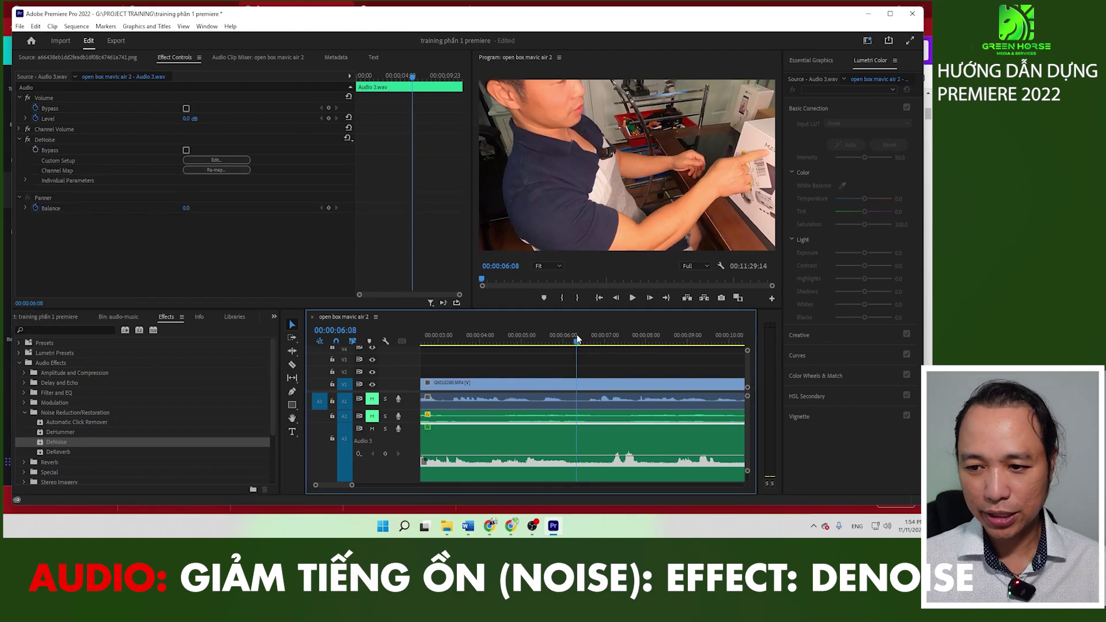
{"action": "key", "text": "space"}
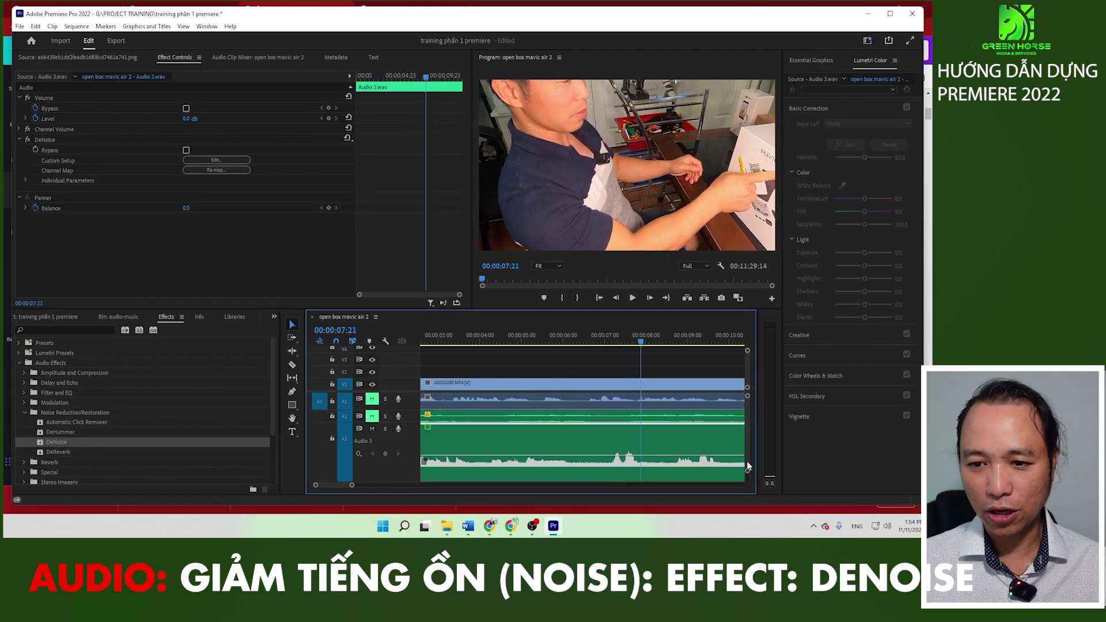
{"action": "left_click", "coordinate": [555, 341]}
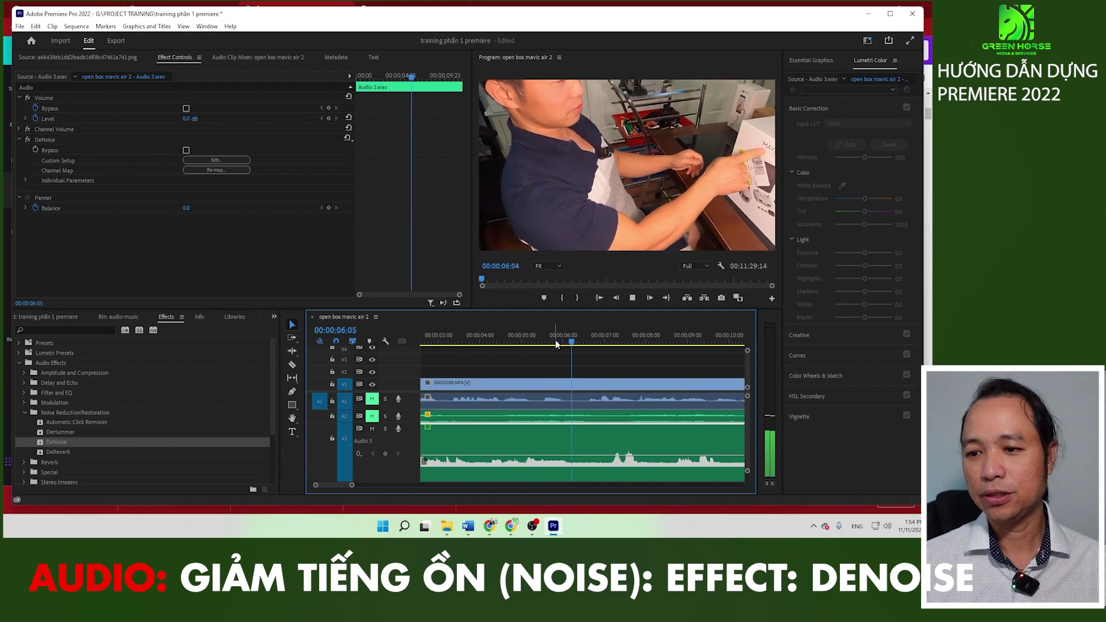
{"action": "key", "text": "space"}
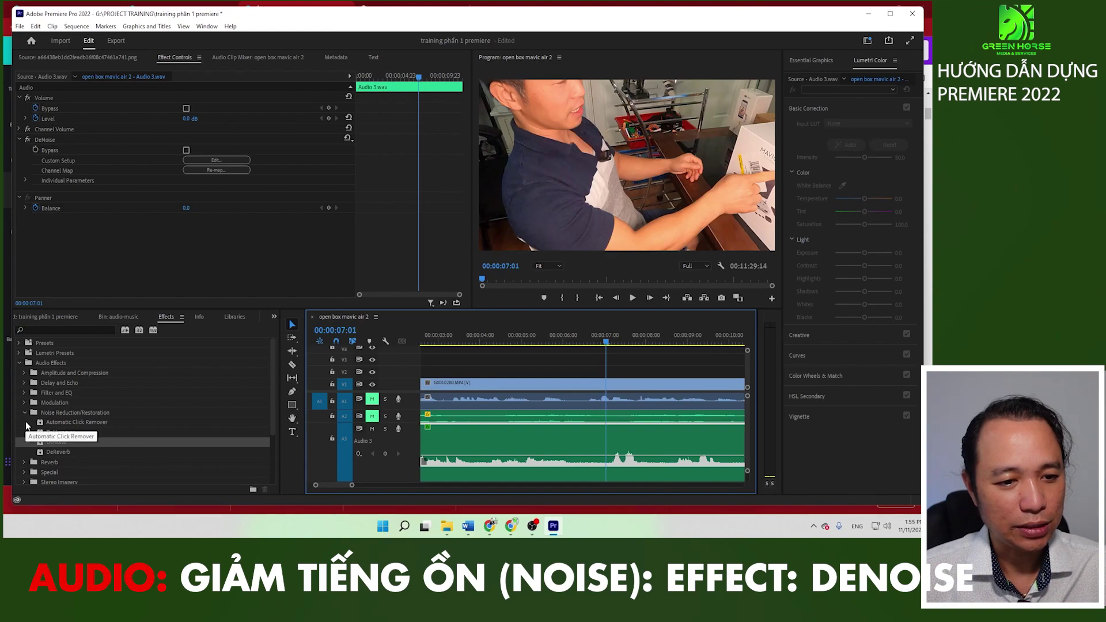
{"action": "left_click", "coordinate": [20, 363]}
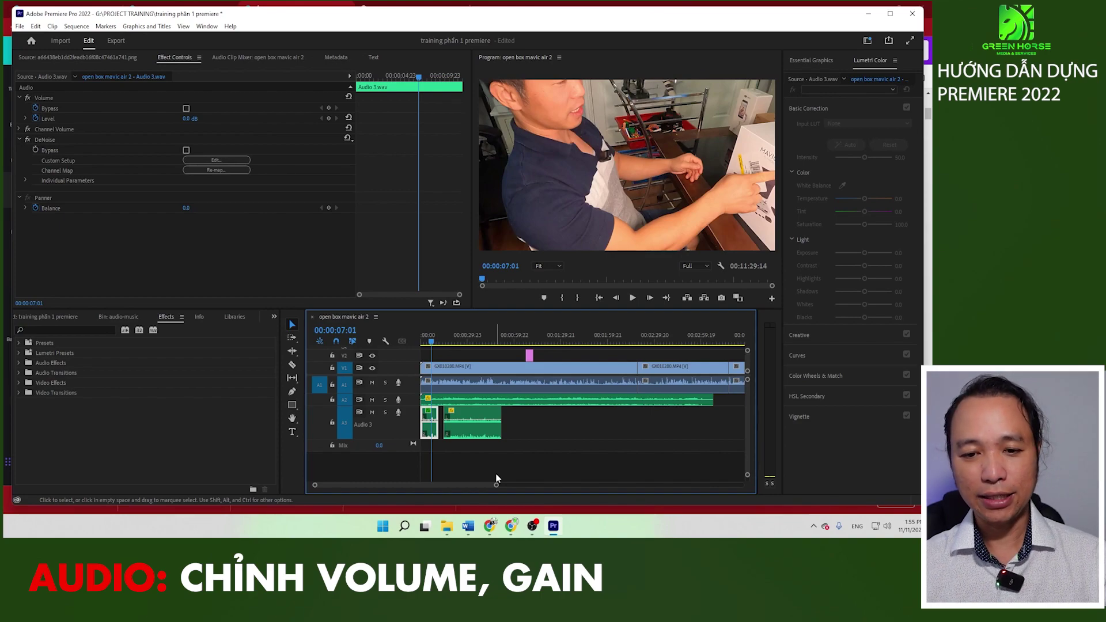
Step: Toggle solo and mute on track A1, leaving it audible and unsoloed
{"action": "left_click", "coordinate": [385, 383]}
{"action": "left_click", "coordinate": [385, 384]}
{"action": "left_click", "coordinate": [372, 383]}
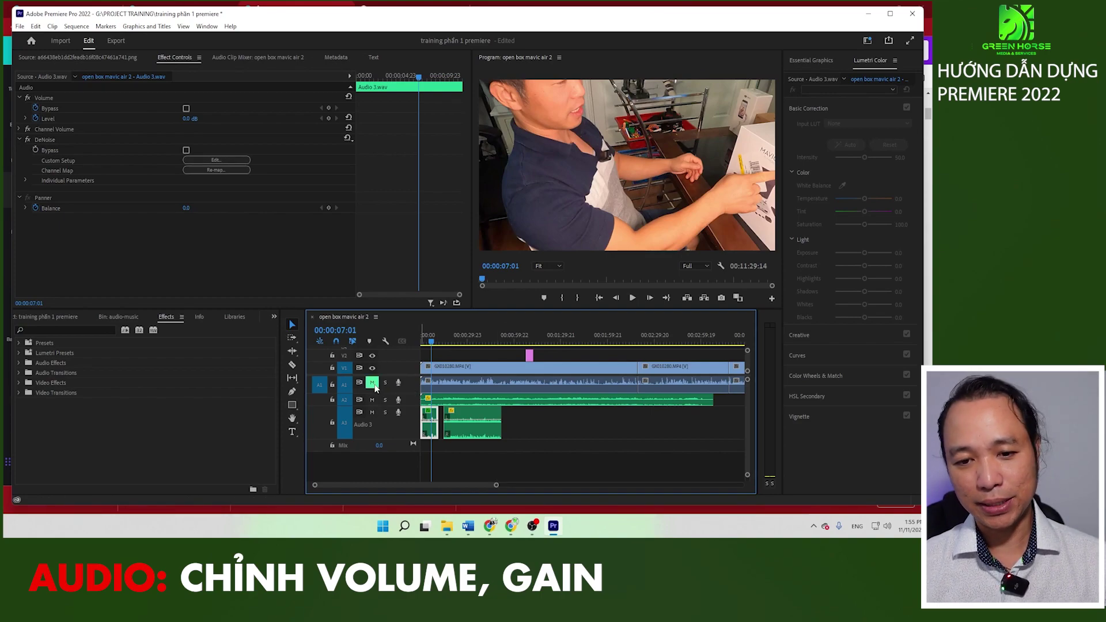
{"action": "left_click", "coordinate": [375, 383]}
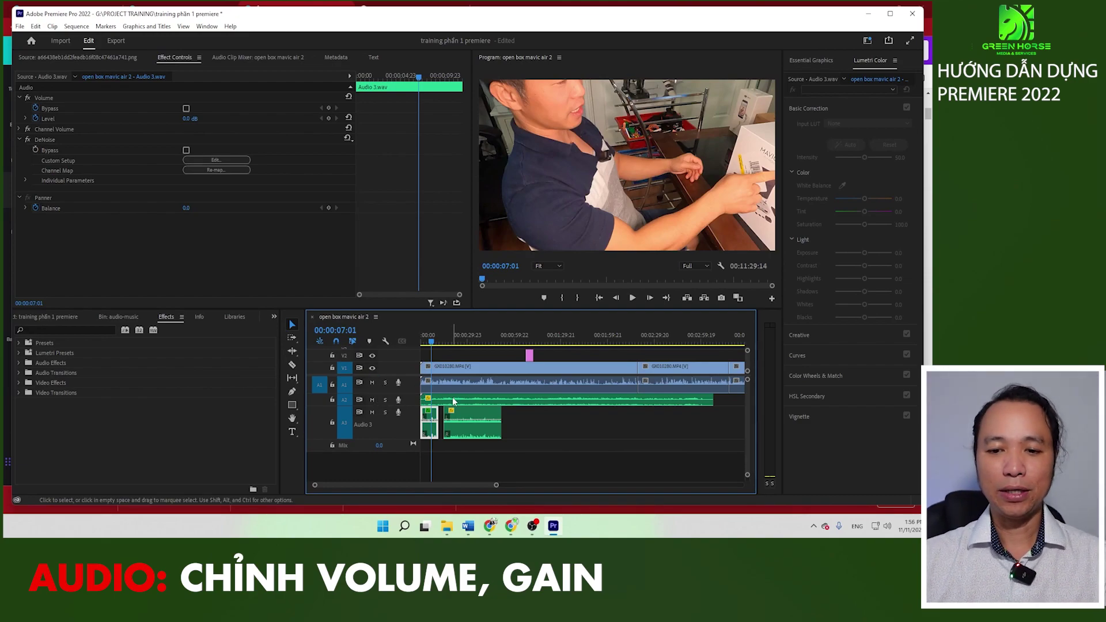
Step: Lower the Audio 3 clip volume to -4.6 dB and dismiss Audio Gain without changes
{"action": "left_click_drag", "start_coordinate": [468, 423], "coordinate": [473, 435]}
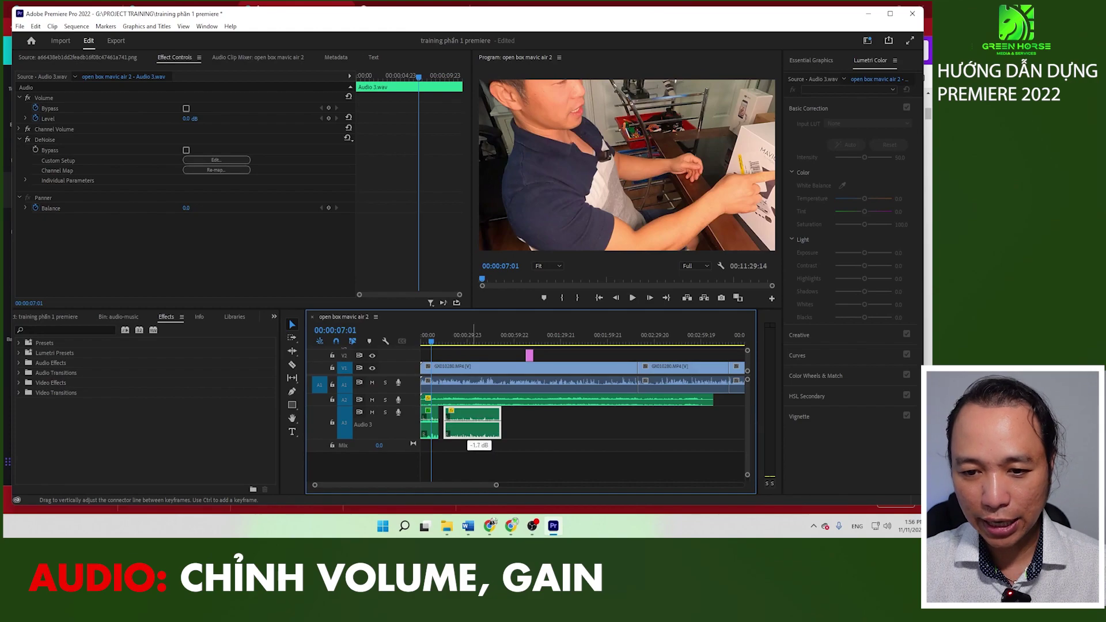
{"action": "right_click", "coordinate": [473, 435]}
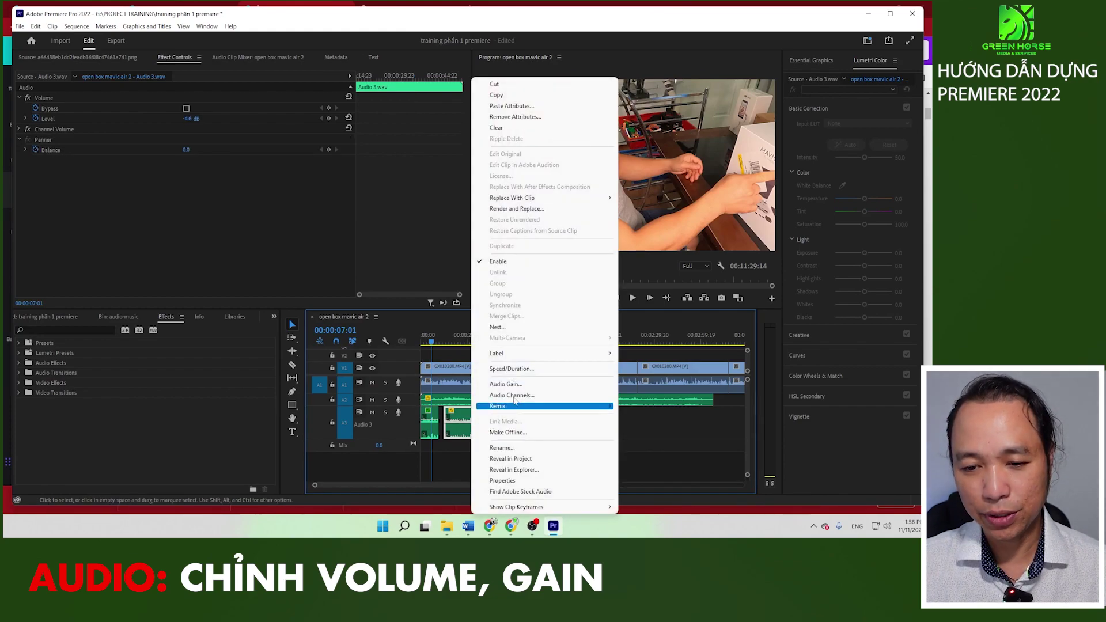
{"action": "right_click", "coordinate": [455, 436]}
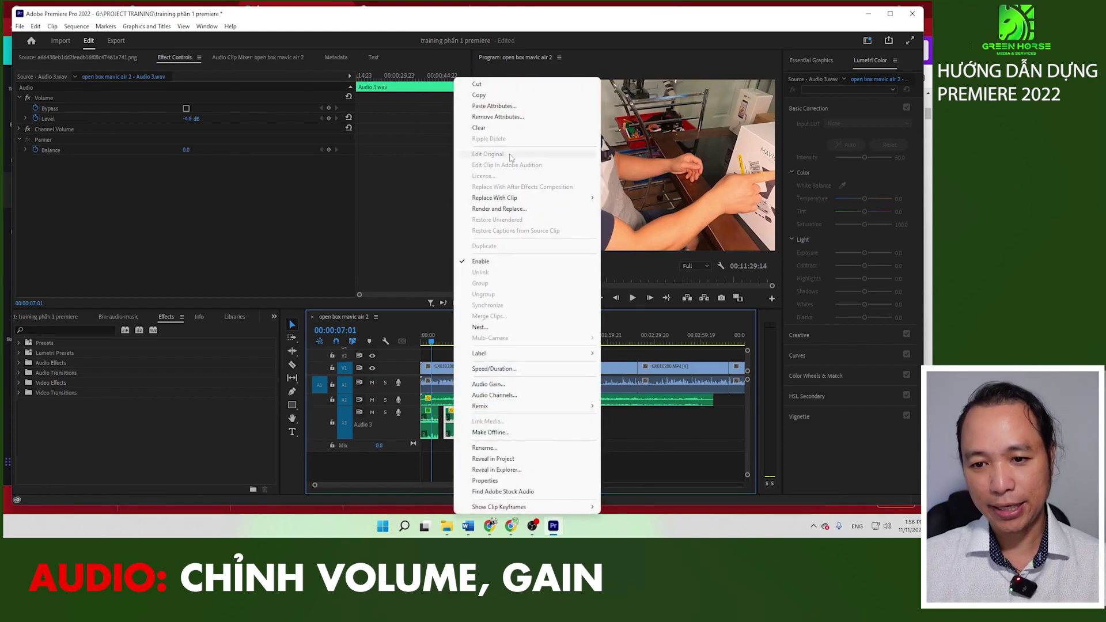
{"action": "left_click", "coordinate": [499, 387]}
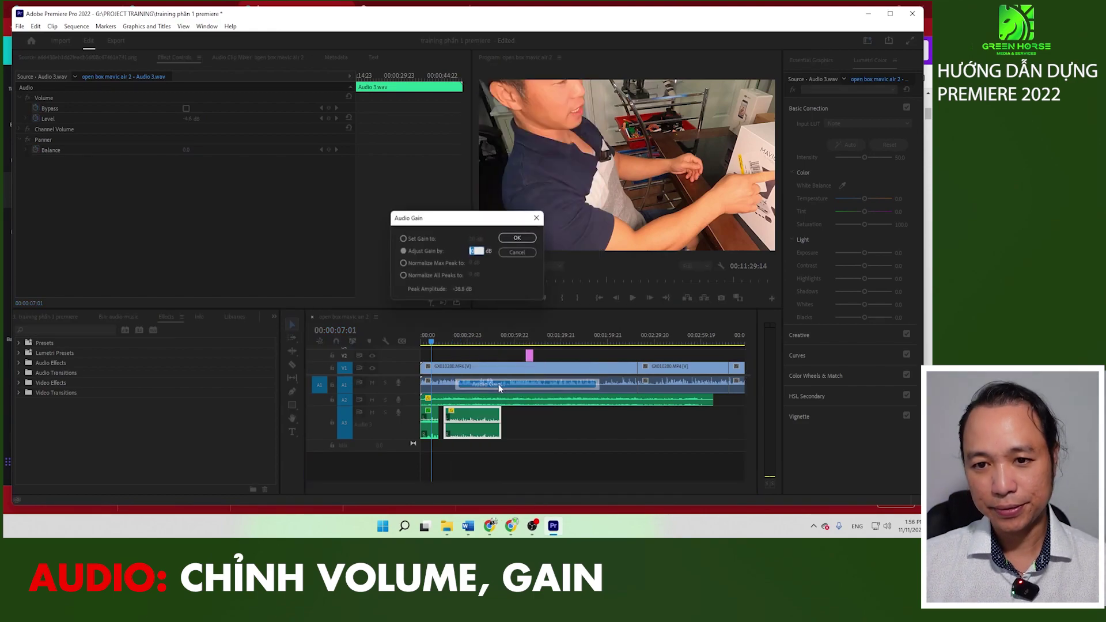
{"action": "left_click", "coordinate": [526, 254]}
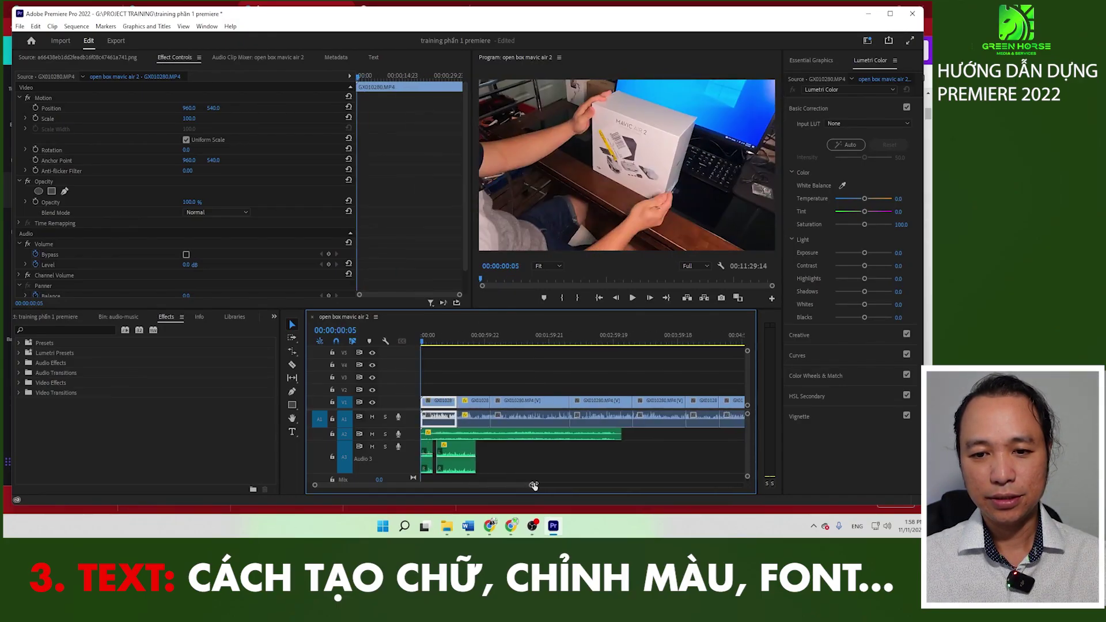
Step: Place the playhead at 00:00:00:19 and add a new text layer from Graphics and Titles
{"action": "scroll", "coordinate": [469, 485], "scroll_direction": "up", "scroll_amount": 5}
{"action": "left_click_drag", "start_coordinate": [424, 342], "coordinate": [427, 344]}
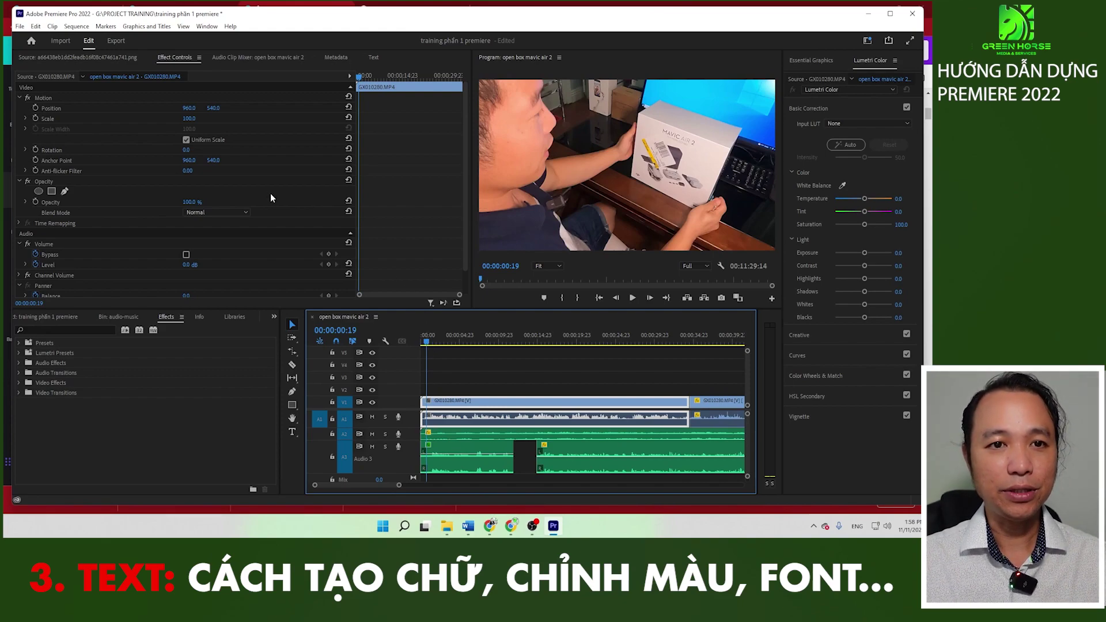
{"action": "left_click", "coordinate": [145, 27]}
{"action": "mouse_move", "coordinate": [154, 65]}
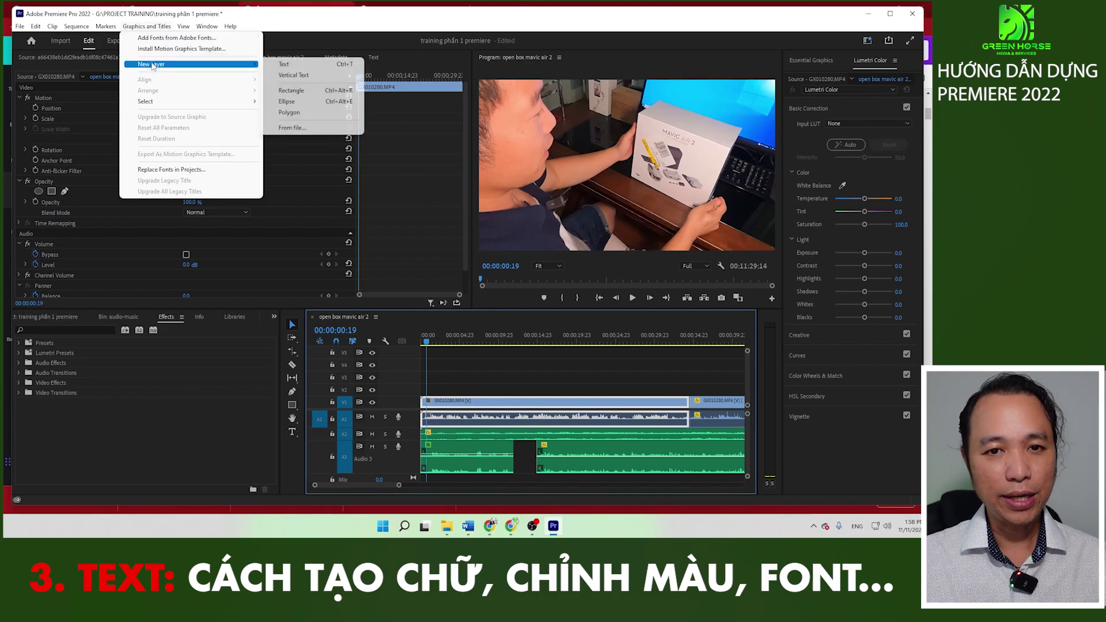
{"action": "left_click", "coordinate": [292, 66]}
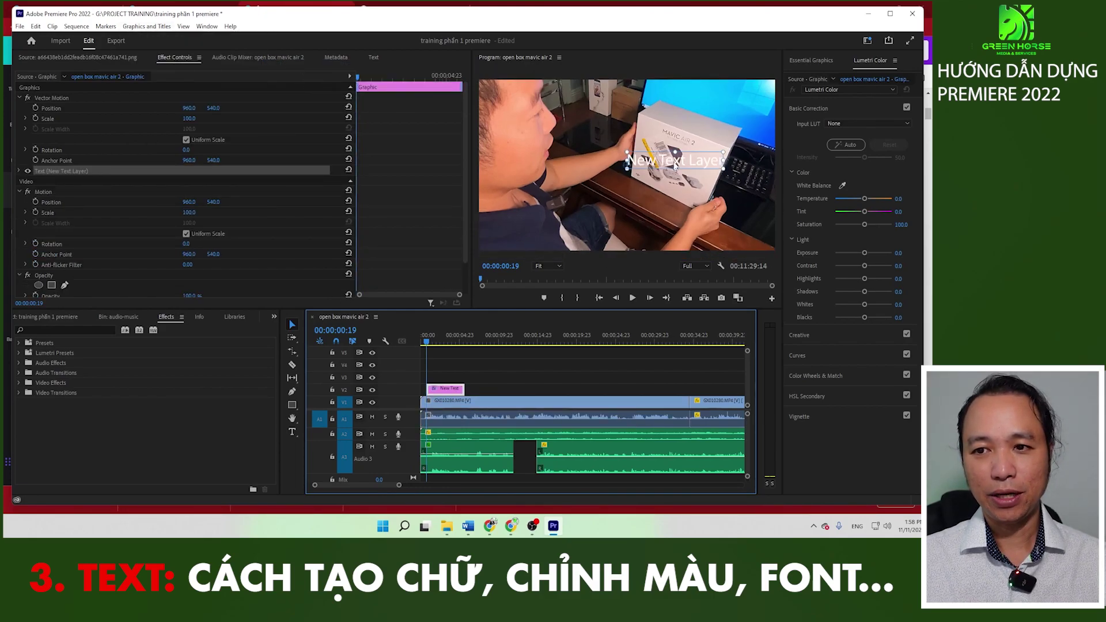
Step: Replace the placeholder with the two-line title 'HƯỚNG DẪN SỬ DỤNG' / 'MAVIX AIR 2' in capitals
{"action": "double_click", "coordinate": [677, 163]}
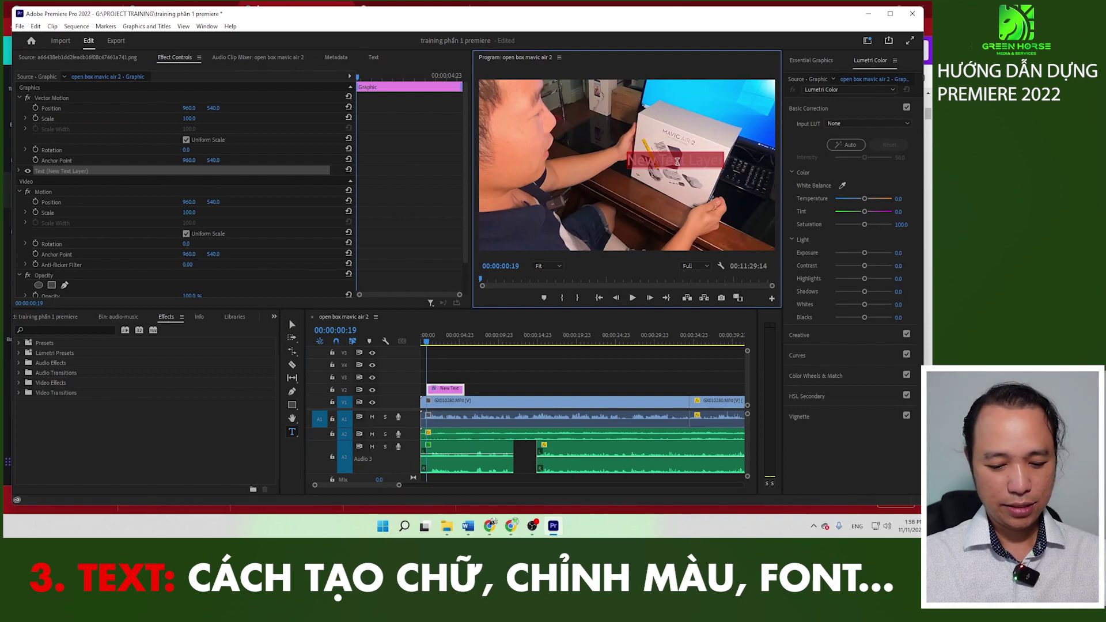
{"action": "key", "text": "Caps_Lock"}
{"action": "type", "text": "HƯỚNG"}
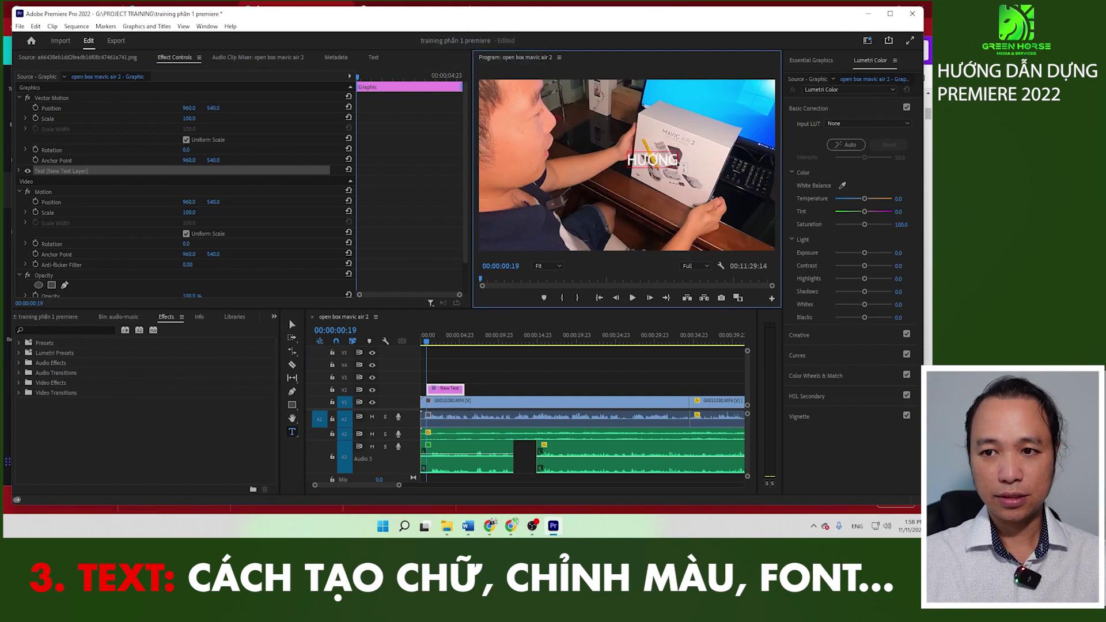
{"action": "type", "text": " DẪN SỬ DỤNG"}
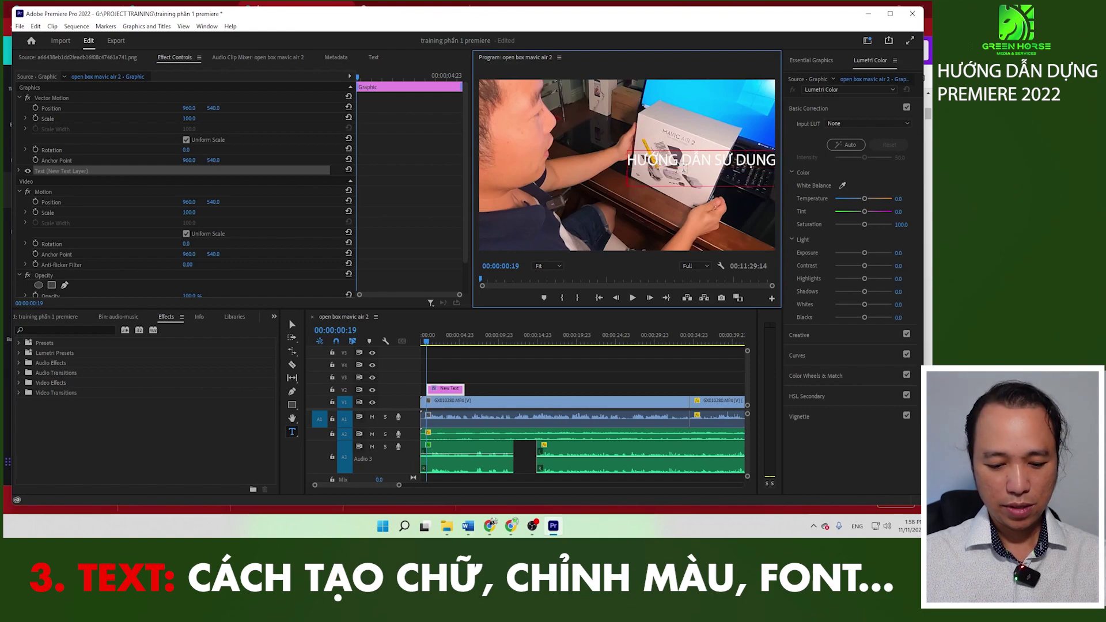
{"action": "key", "text": "Return"}
{"action": "type", "text": "MAVIX"}
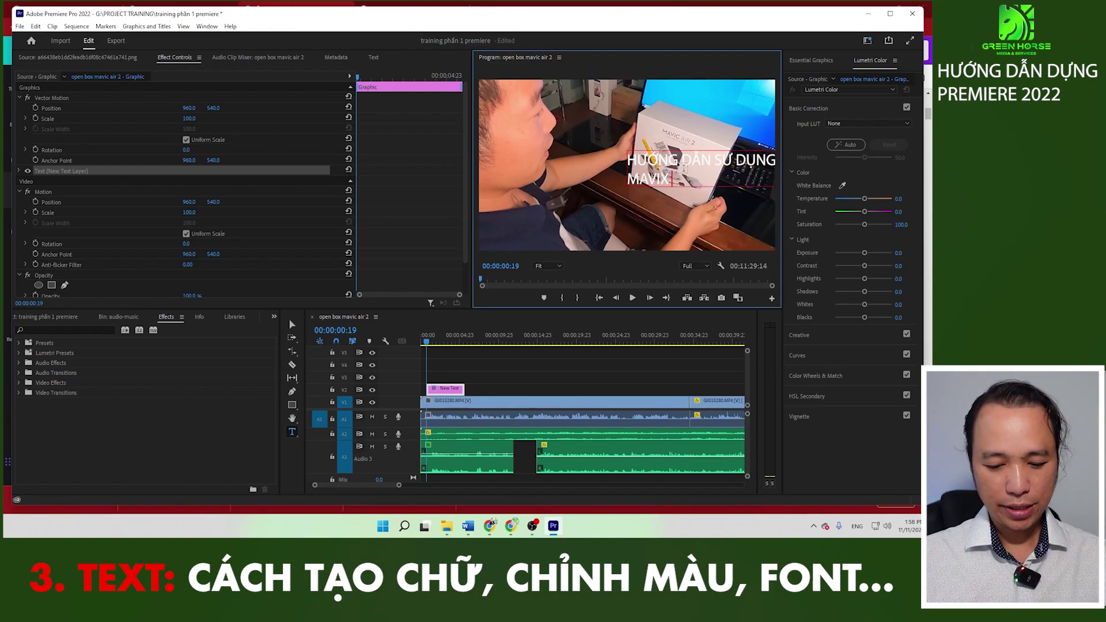
{"action": "type", "text": "2"}
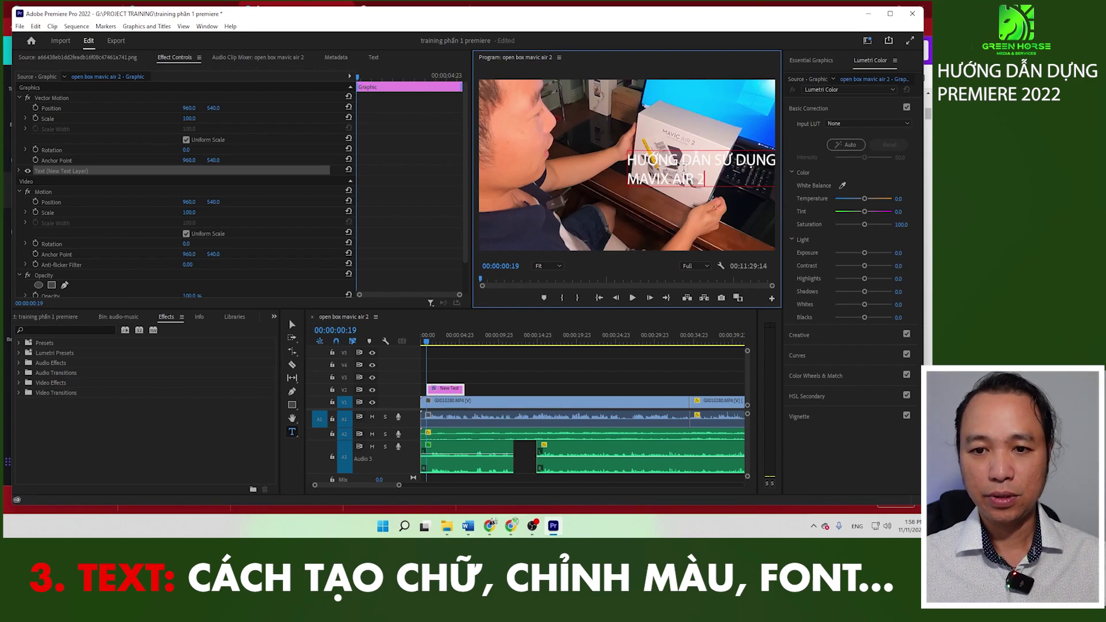
{"action": "left_click", "coordinate": [810, 61]}
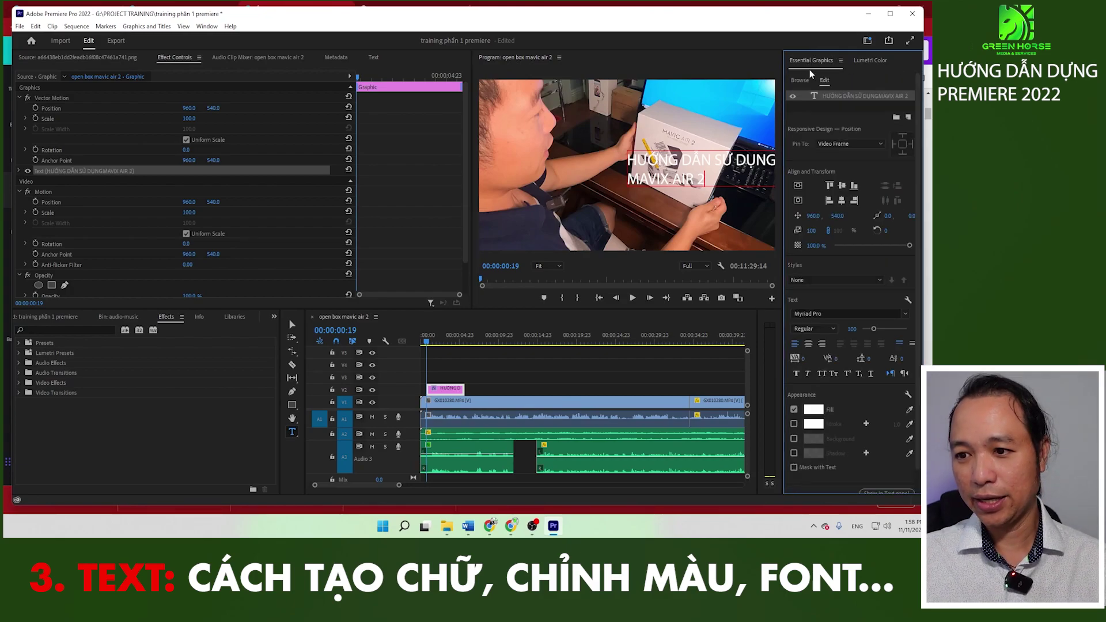
Step: Centre-align the two-line title and select all of its text
{"action": "left_click", "coordinate": [871, 59]}
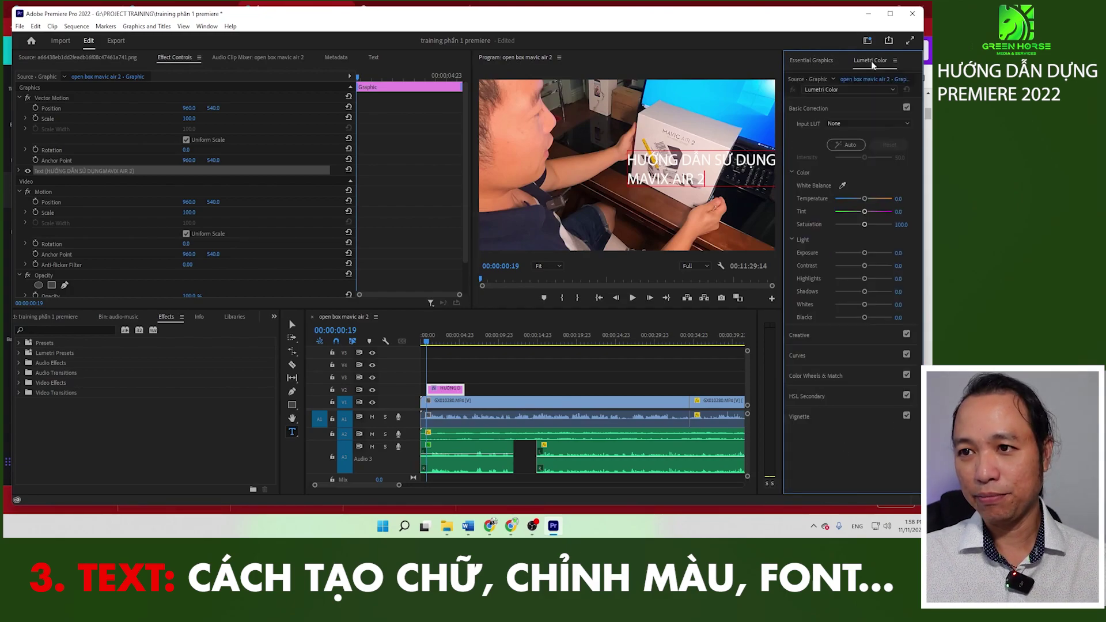
{"action": "left_click", "coordinate": [824, 61]}
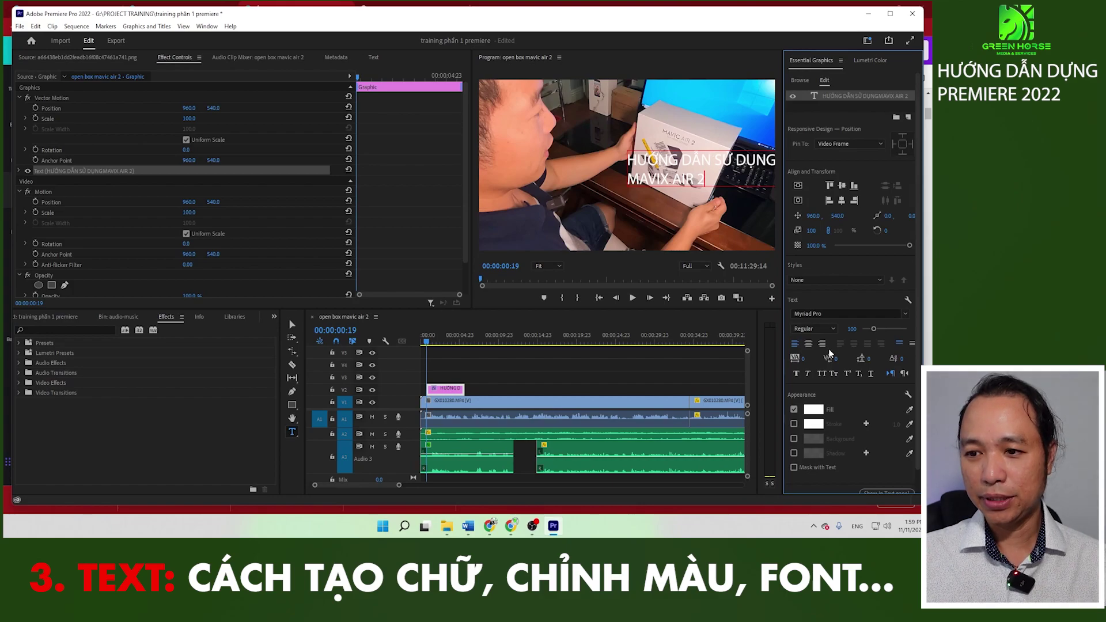
{"action": "left_click", "coordinate": [809, 343]}
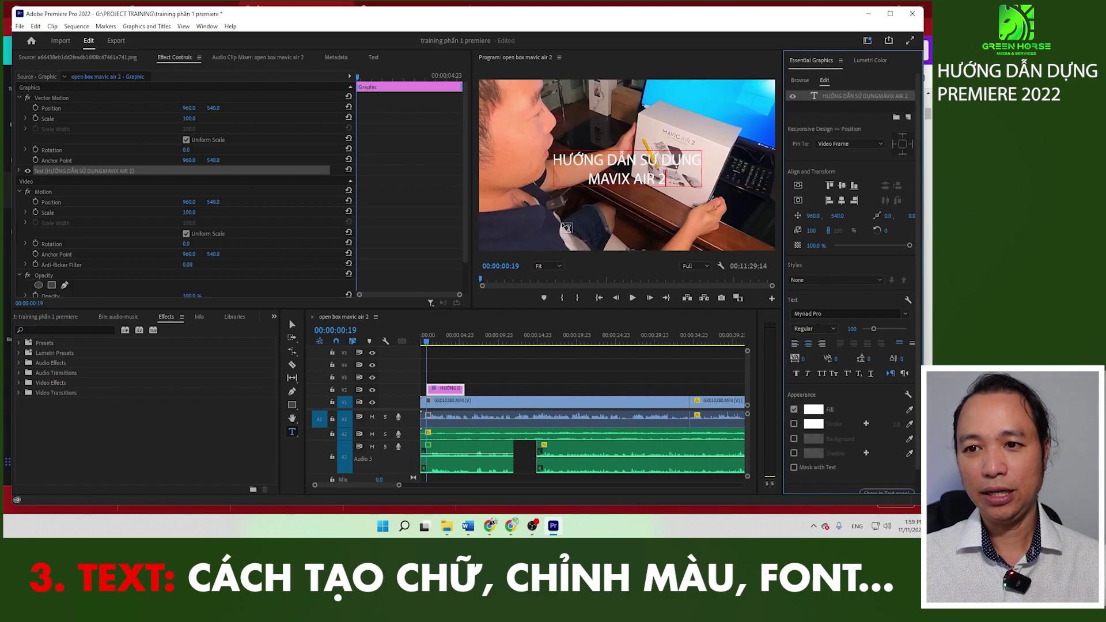
{"action": "left_click_drag", "start_coordinate": [666, 178], "coordinate": [553, 157]}
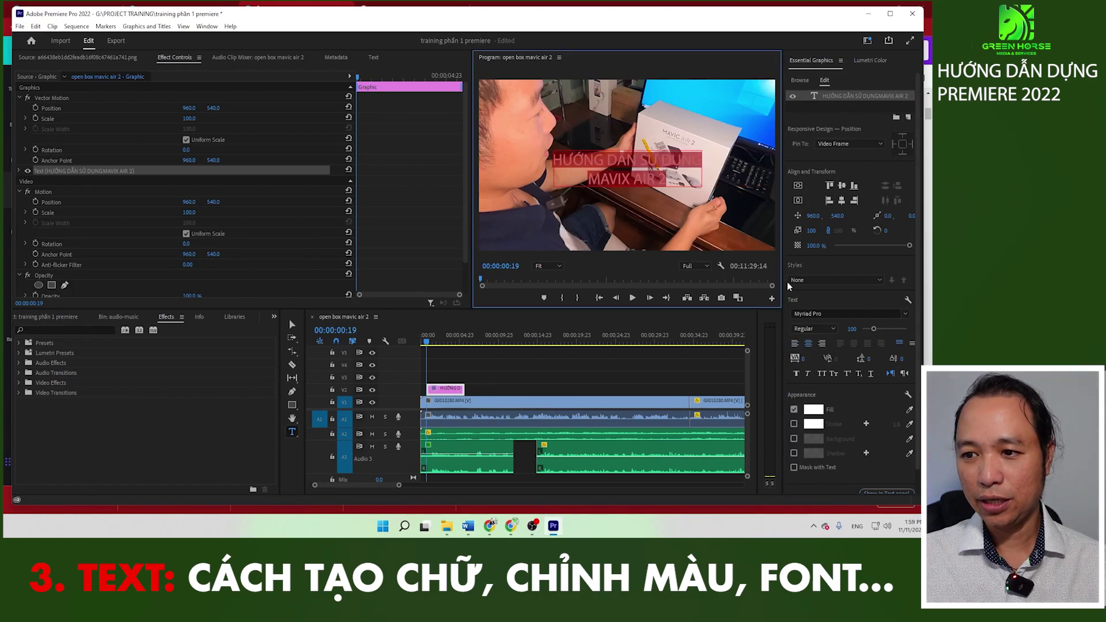
Step: Set the title font to UTM Alberta Heavy at size 151
{"action": "left_click", "coordinate": [906, 314]}
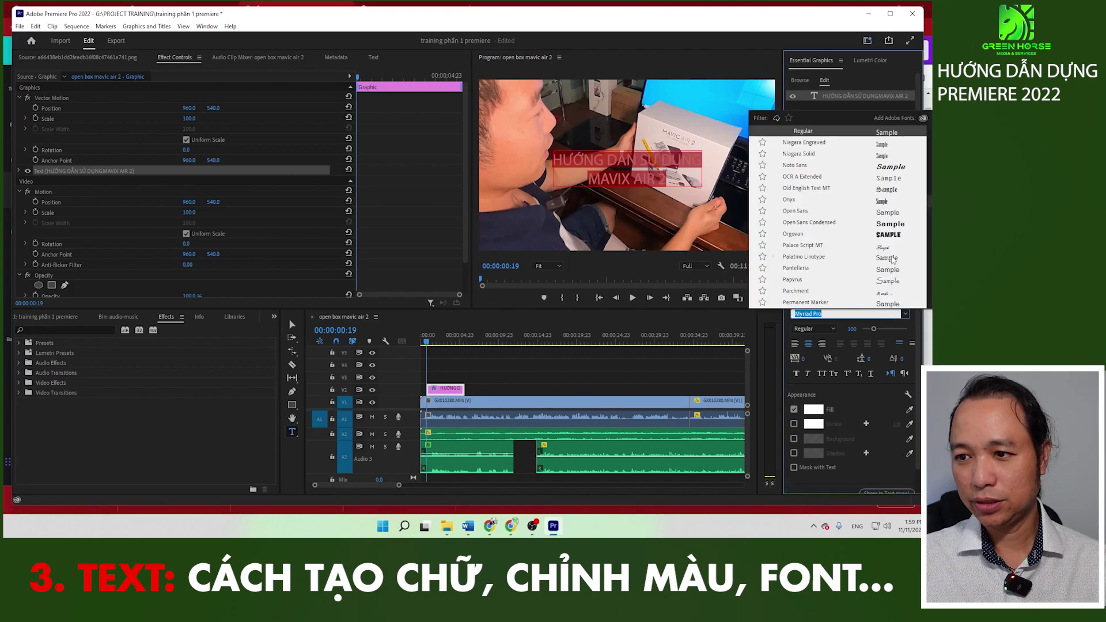
{"action": "scroll", "coordinate": [893, 260], "scroll_direction": "down", "scroll_amount": 3}
{"action": "scroll", "coordinate": [894, 260], "scroll_direction": "down", "scroll_amount": 3}
{"action": "scroll", "coordinate": [898, 260], "scroll_direction": "down", "scroll_amount": 3}
{"action": "scroll", "coordinate": [902, 261], "scroll_direction": "down", "scroll_amount": 3}
{"action": "scroll", "coordinate": [902, 260], "scroll_direction": "down", "scroll_amount": 2}
{"action": "left_click", "coordinate": [892, 235]}
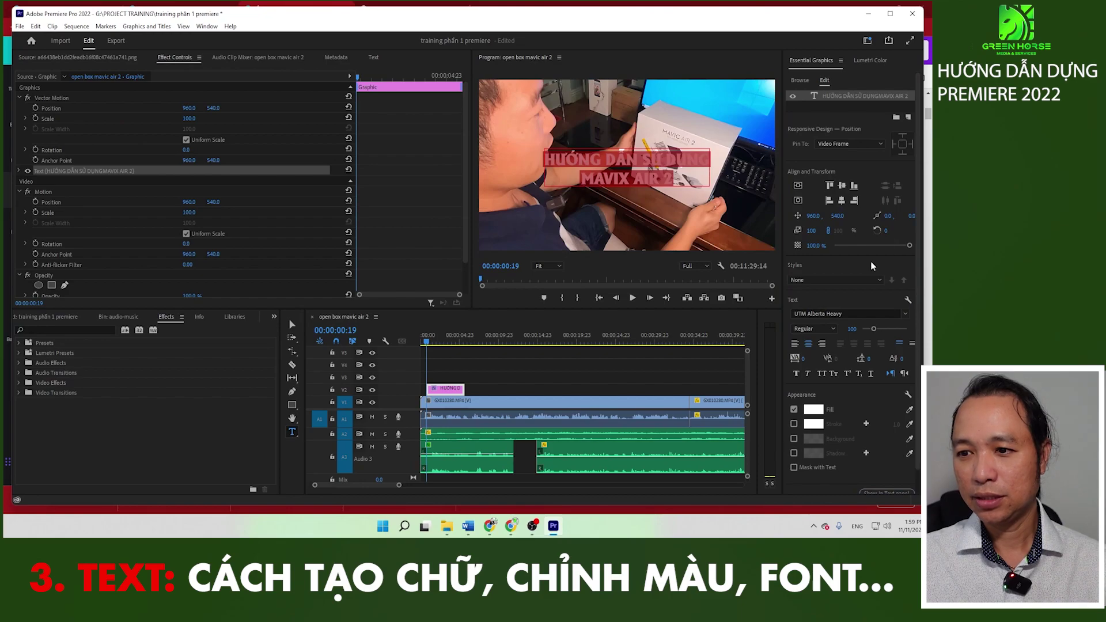
{"action": "left_click_drag", "start_coordinate": [874, 329], "coordinate": [880, 329]}
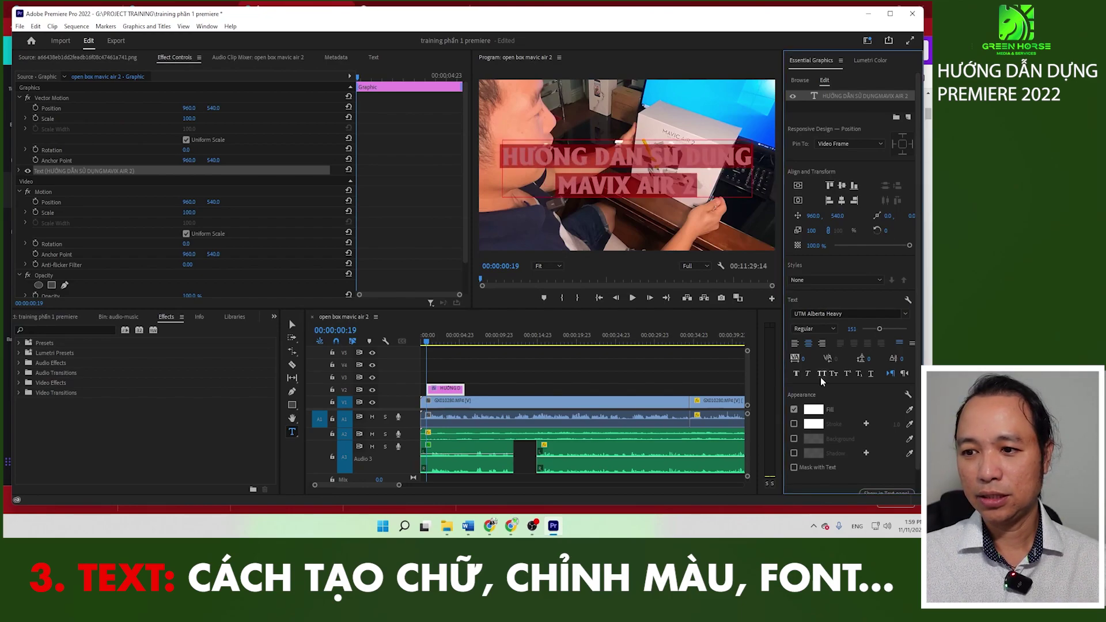
Step: Fill the title red (FF0000) and give it a white outline 10 wide
{"action": "left_click", "coordinate": [814, 409]}
{"action": "left_click_drag", "start_coordinate": [425, 294], "coordinate": [473, 329]}
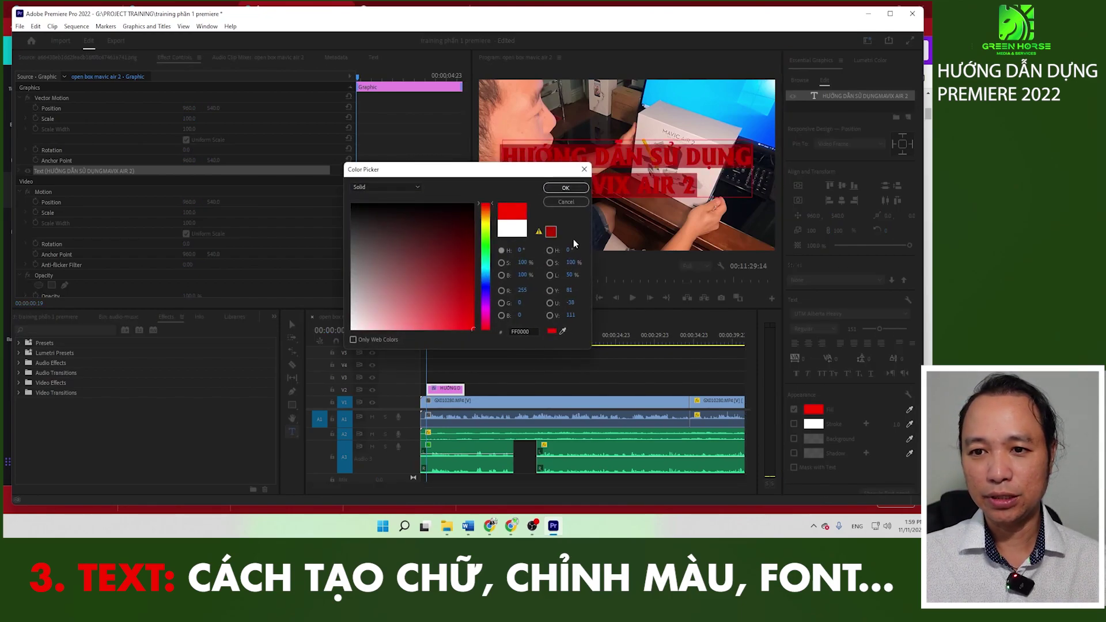
{"action": "left_click", "coordinate": [566, 189]}
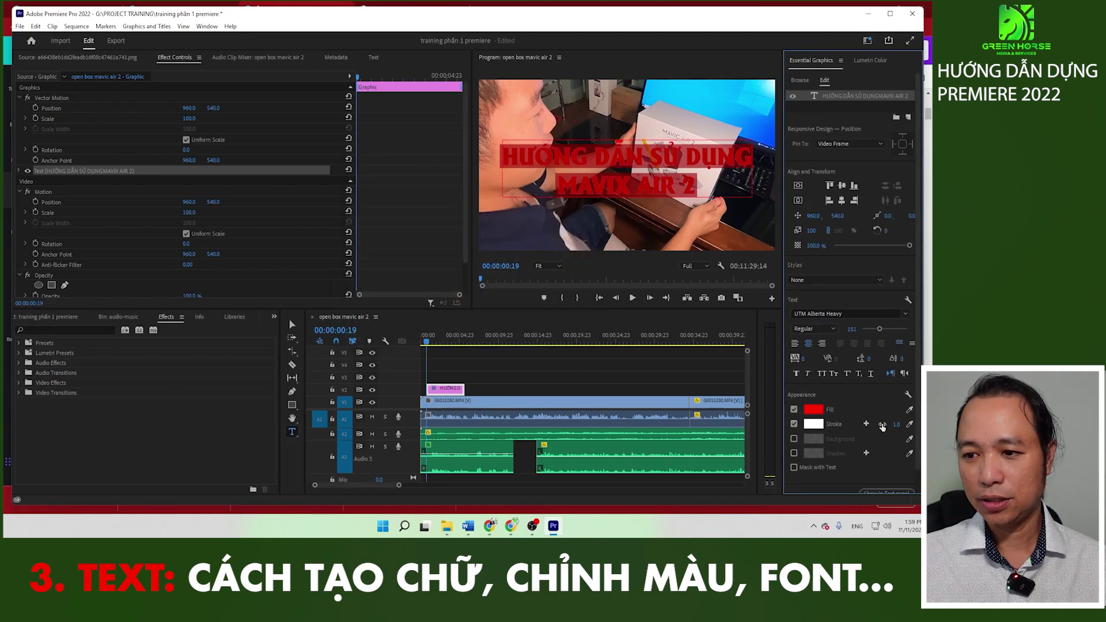
{"action": "left_click", "coordinate": [897, 424]}
{"action": "type", "text": "10"}
{"action": "key", "text": "Return"}
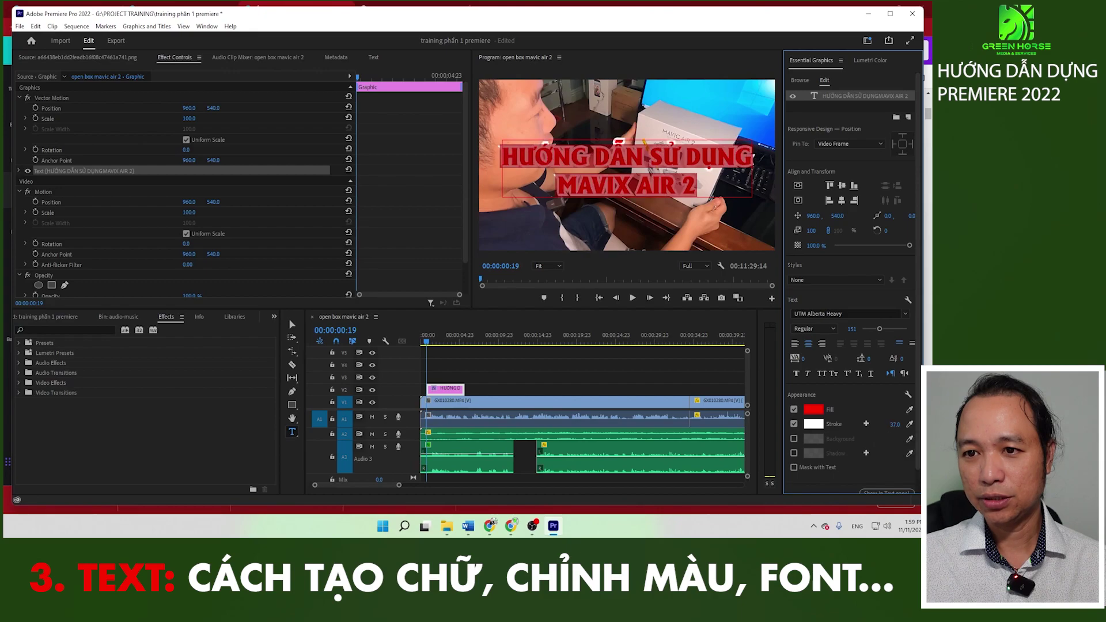
{"action": "left_click", "coordinate": [568, 177]}
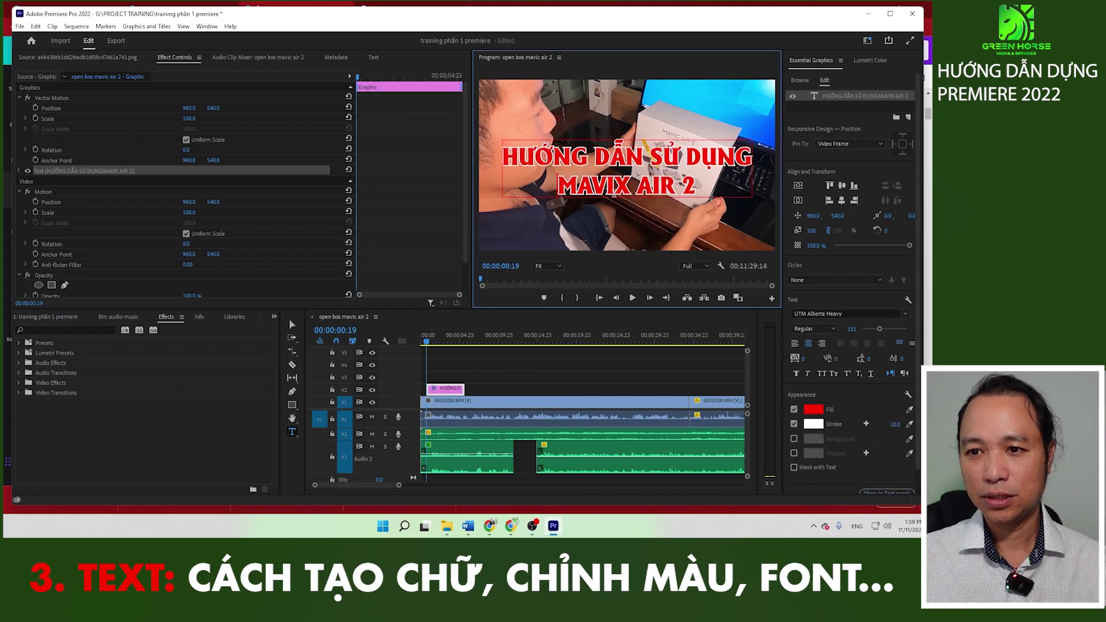
{"action": "left_click_drag", "start_coordinate": [697, 190], "coordinate": [556, 187]}
{"action": "left_click_drag", "start_coordinate": [704, 191], "coordinate": [501, 152]}
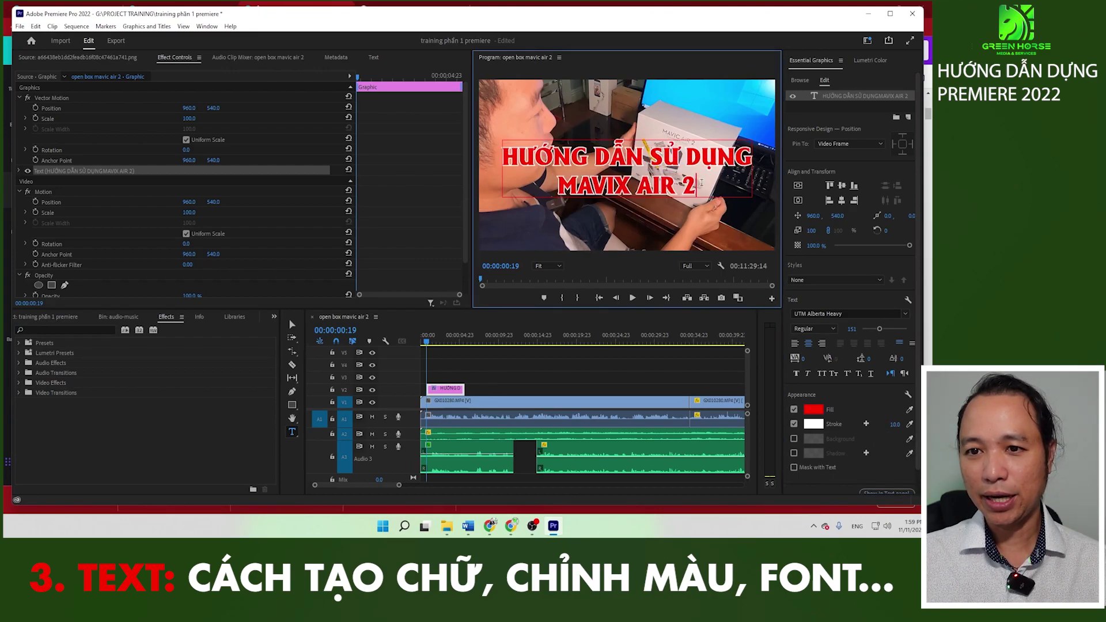
{"action": "left_click", "coordinate": [822, 439]}
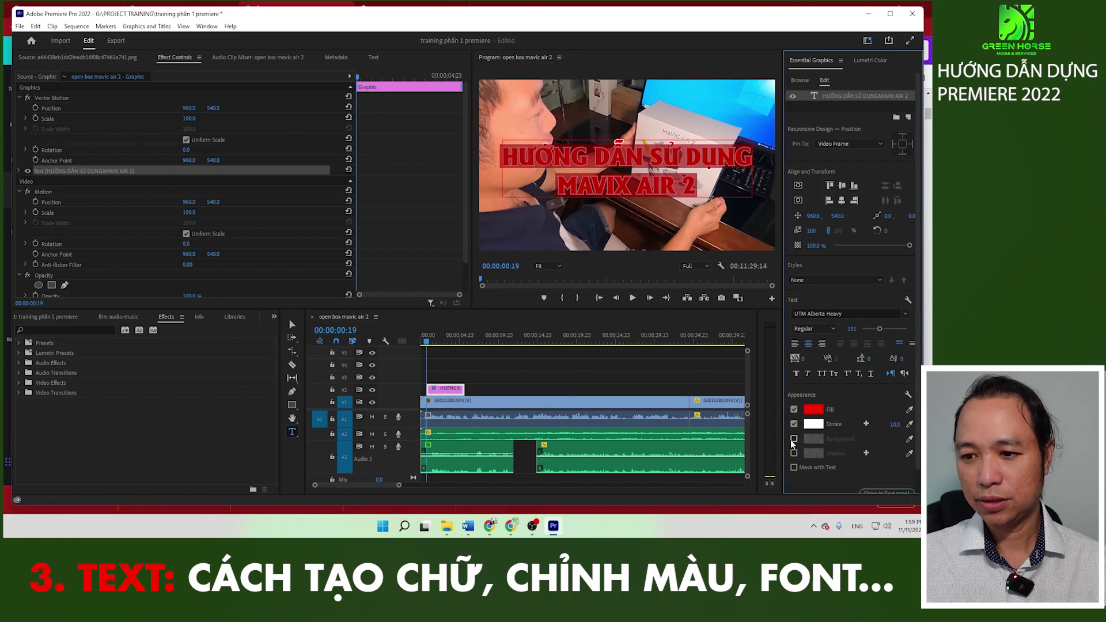
Step: Put a dark green (007439) background box at 59% opacity behind the title and preview it
{"action": "left_click", "coordinate": [794, 439]}
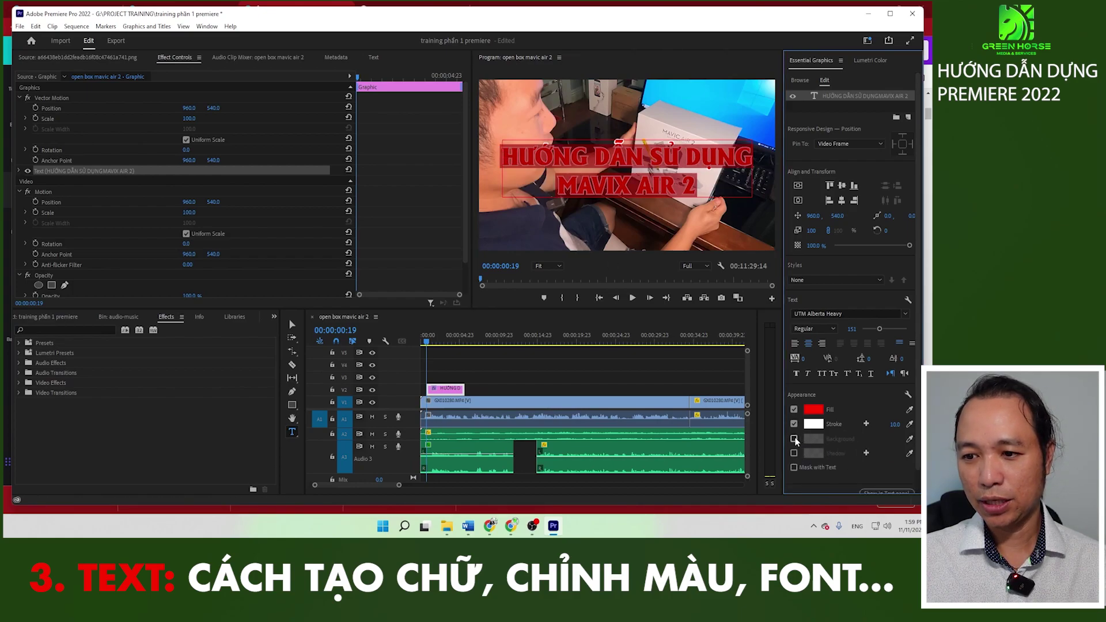
{"action": "left_click", "coordinate": [814, 440]}
{"action": "left_click", "coordinate": [487, 255]}
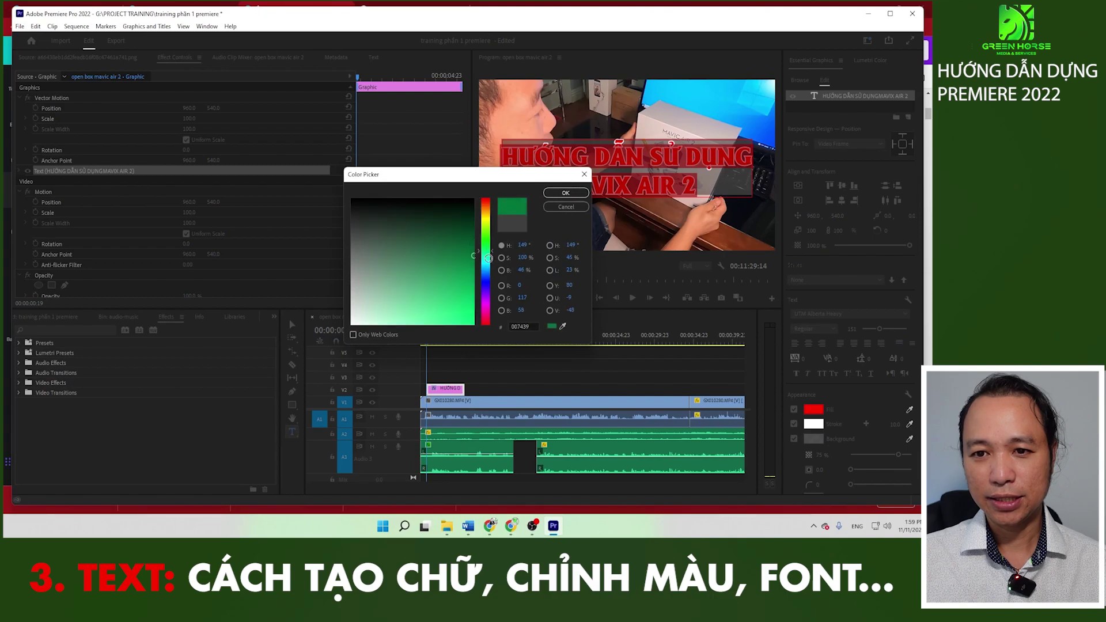
{"action": "left_click", "coordinate": [553, 193]}
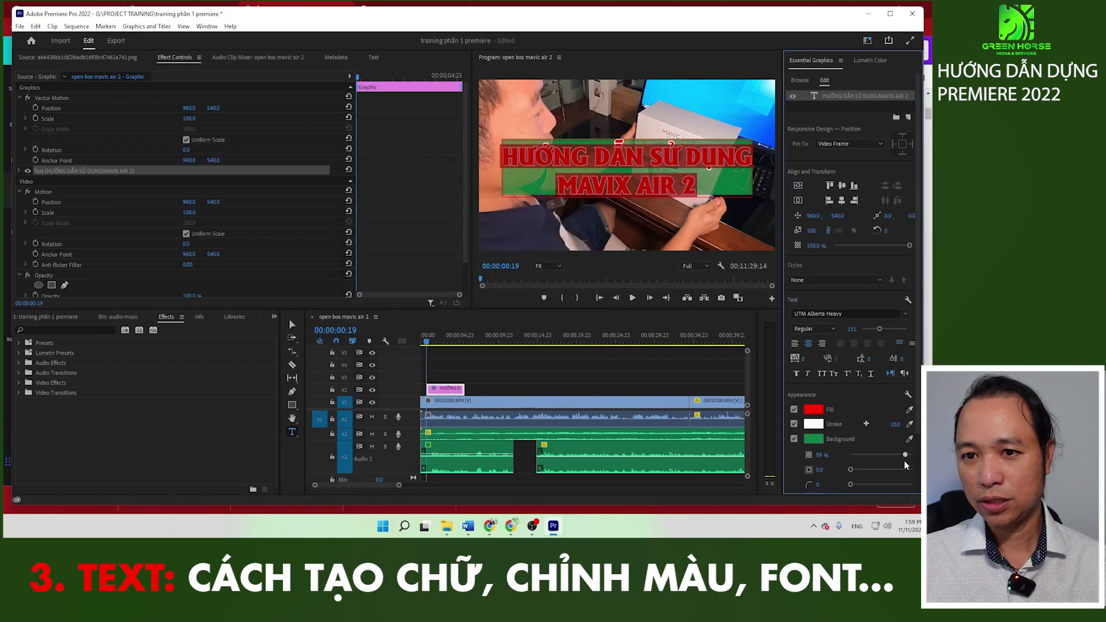
{"action": "left_click_drag", "start_coordinate": [905, 462], "coordinate": [887, 461]}
{"action": "scroll", "coordinate": [807, 461], "scroll_direction": "down", "scroll_amount": 1}
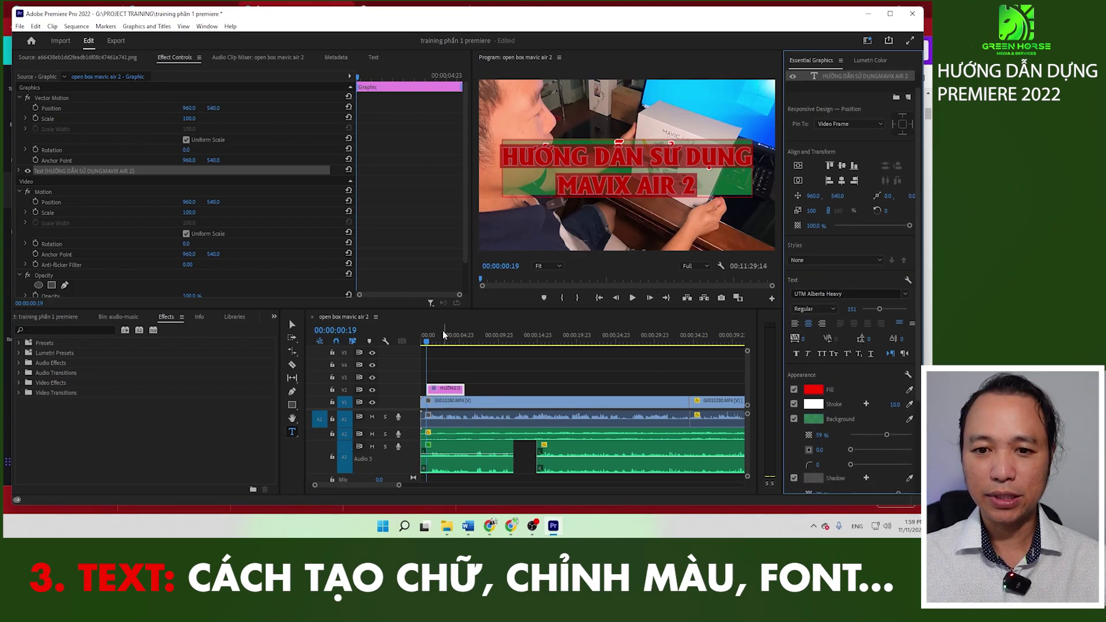
{"action": "key", "text": "Left"}
{"action": "key", "text": "space"}
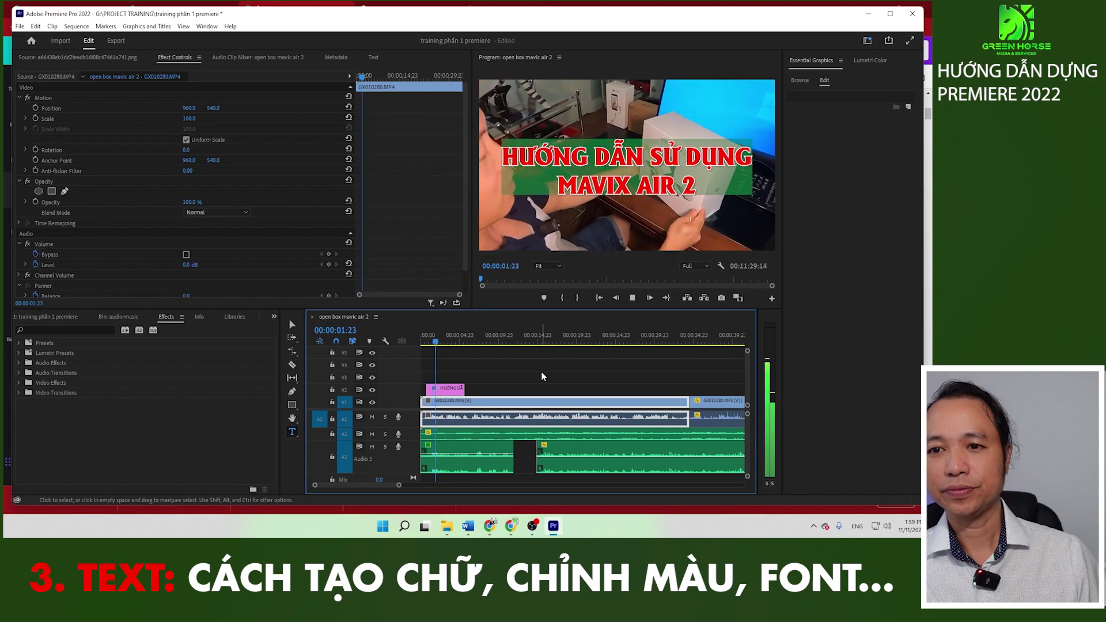
Step: Mute audio track A1 and extend the V2 title clip just past 00:00:06:06, then replay
{"action": "key", "text": "space"}
{"action": "left_click", "coordinate": [373, 417]}
{"action": "key", "text": "space"}
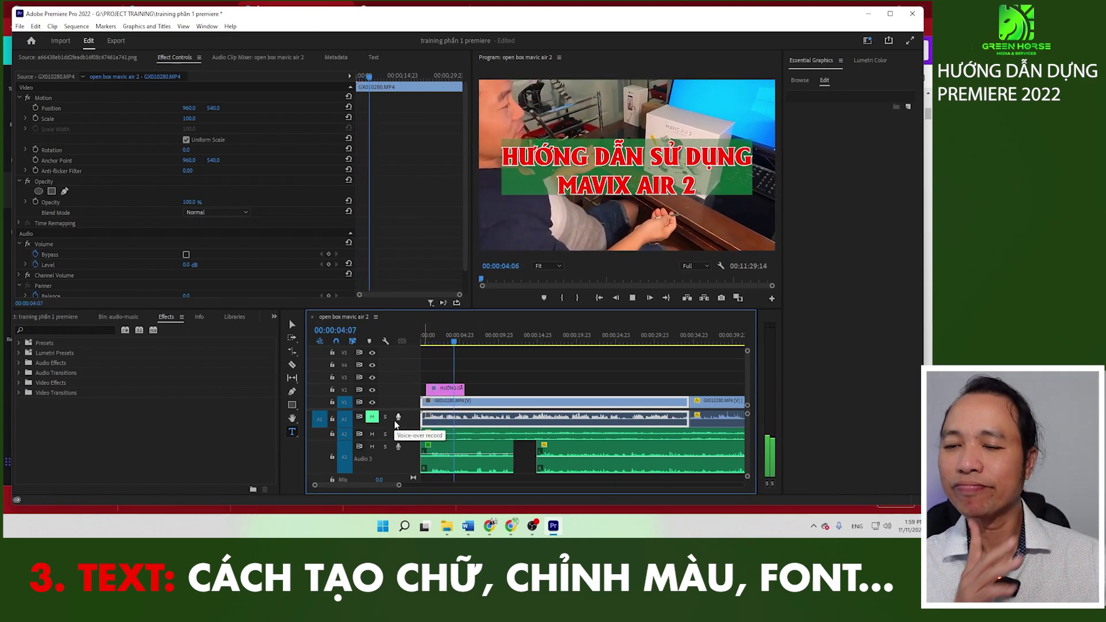
{"action": "key", "text": "space"}
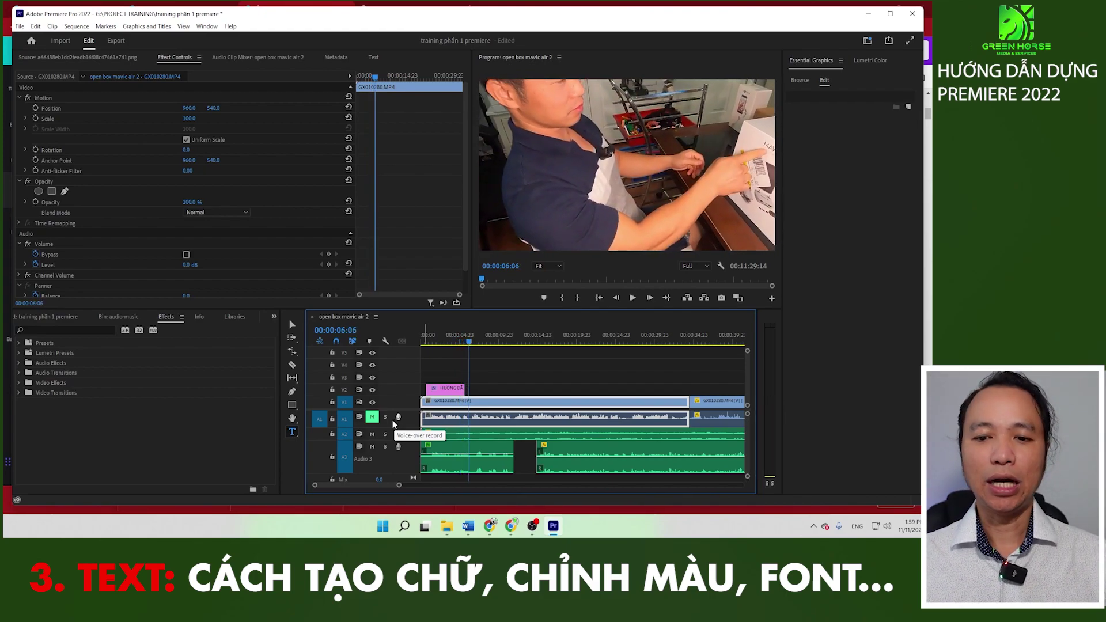
{"action": "left_click_drag", "start_coordinate": [464, 387], "coordinate": [468, 388]}
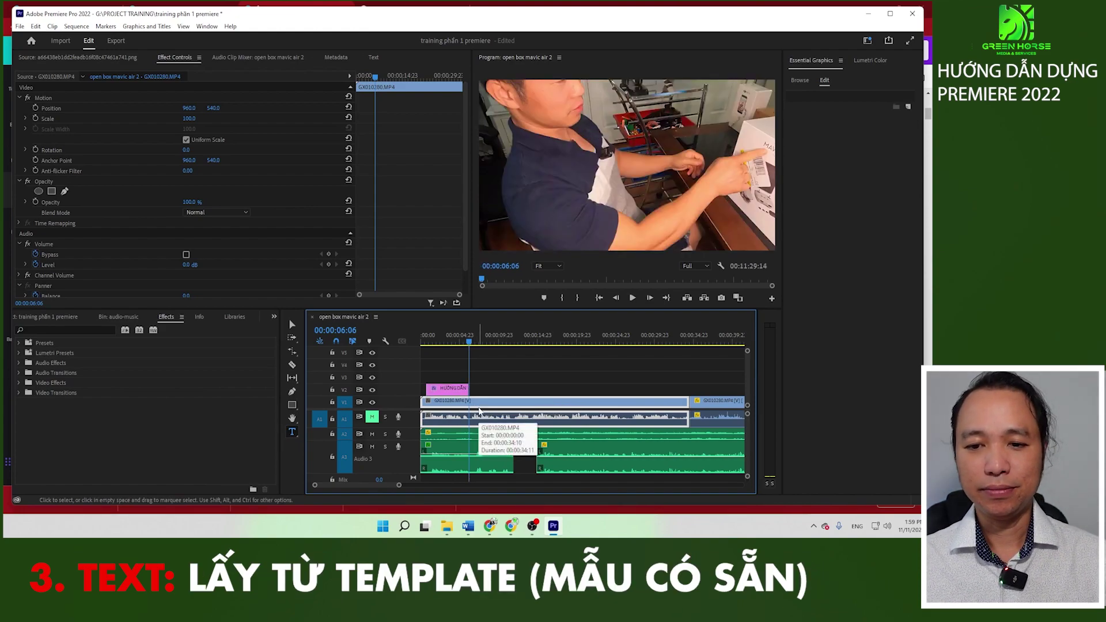
{"action": "left_click", "coordinate": [477, 342]}
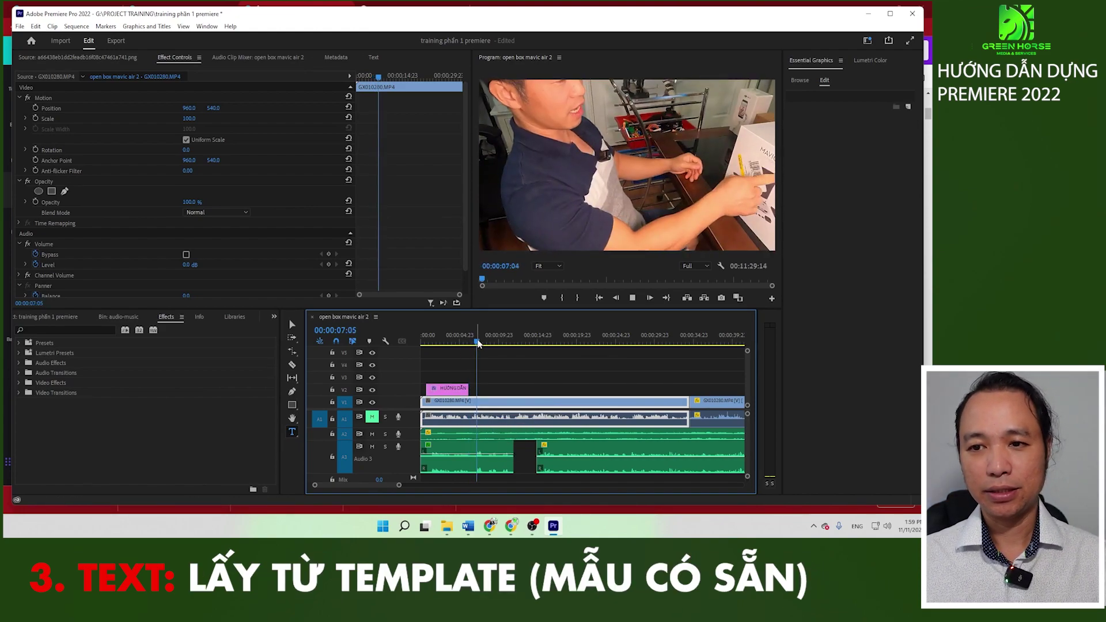
{"action": "key", "text": "space"}
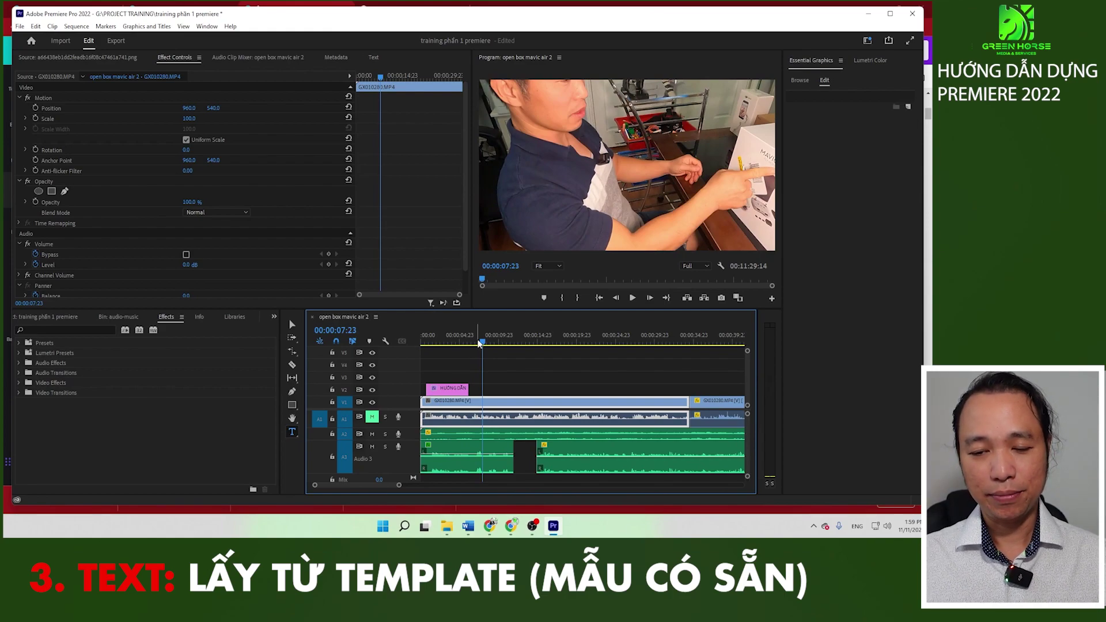
Step: Place the Angled Lower Third template from My Templates onto V2 right after the title clip
{"action": "left_click", "coordinate": [800, 80]}
{"action": "scroll", "coordinate": [875, 368], "scroll_direction": "up", "scroll_amount": 4}
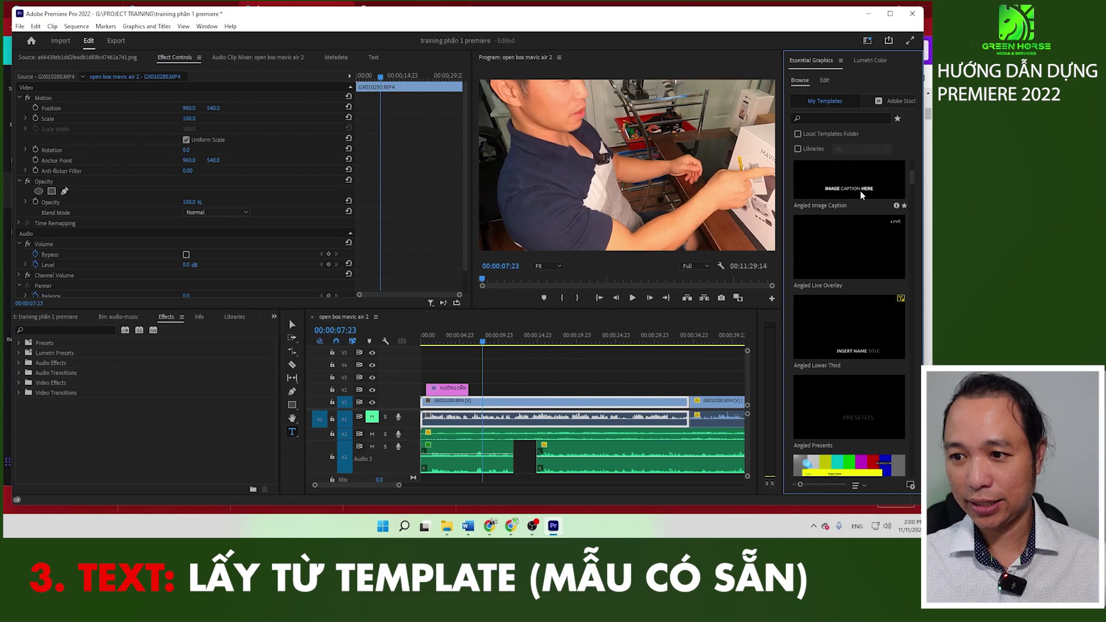
{"action": "left_click_drag", "start_coordinate": [863, 345], "coordinate": [482, 388]}
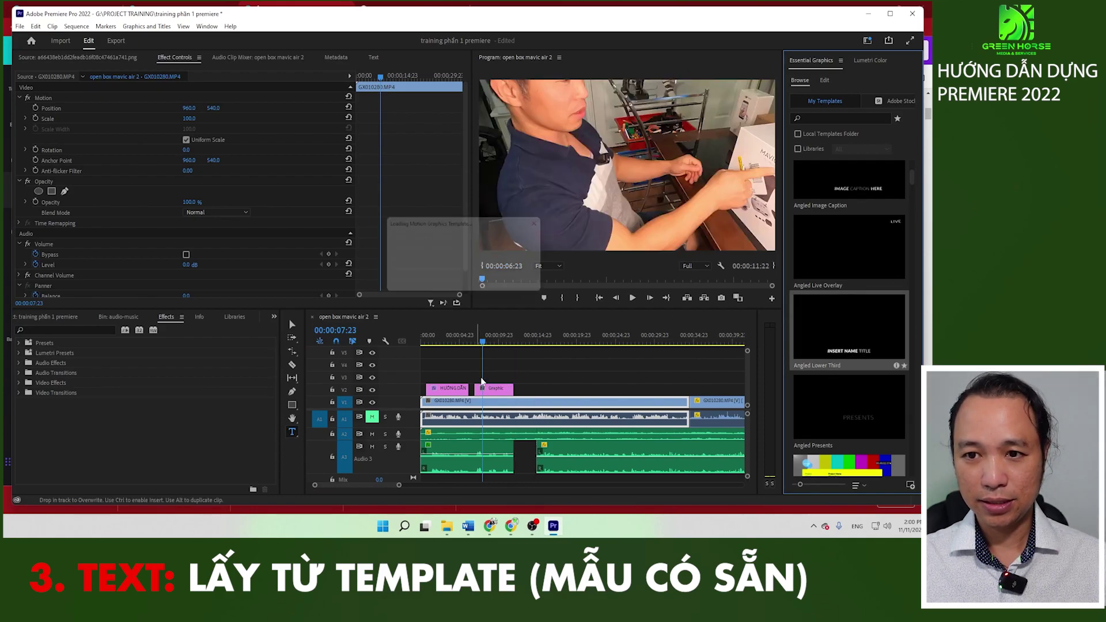
{"action": "left_click", "coordinate": [610, 232]}
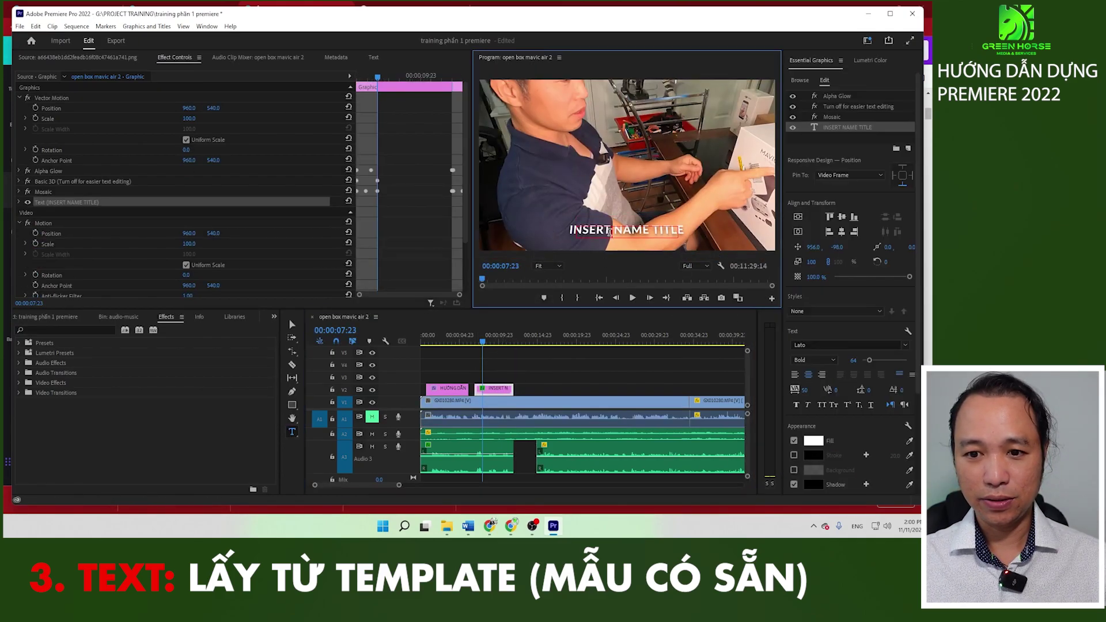
Step: Replace the lower third's INSERT NAME TITLE placeholder with MAVIC AIR 2 and preview it
{"action": "left_click", "coordinate": [481, 334]}
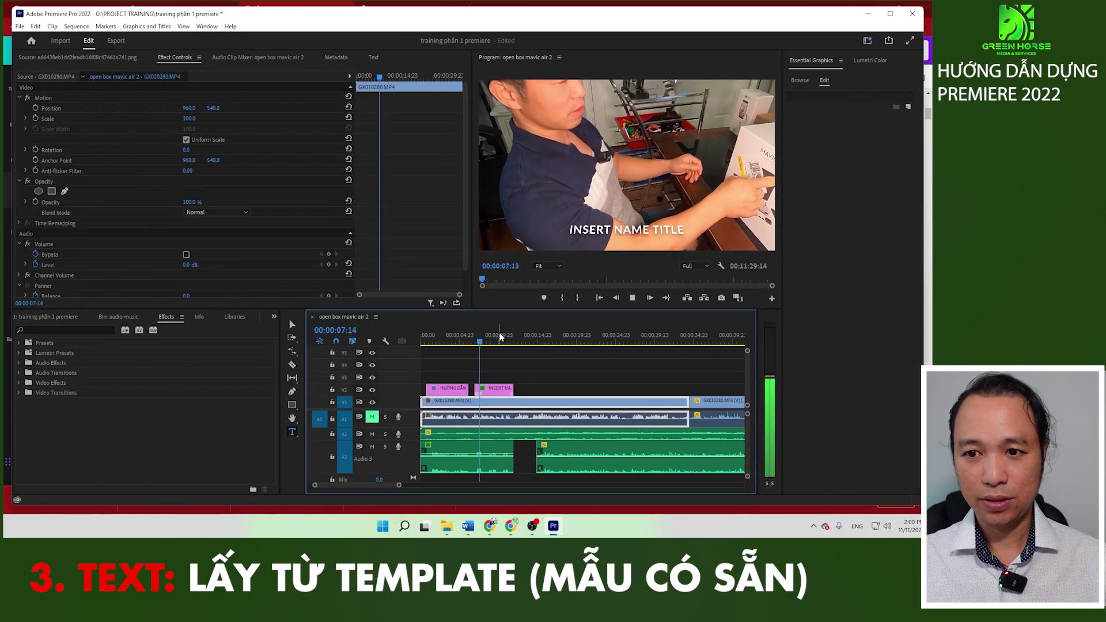
{"action": "double_click", "coordinate": [608, 230]}
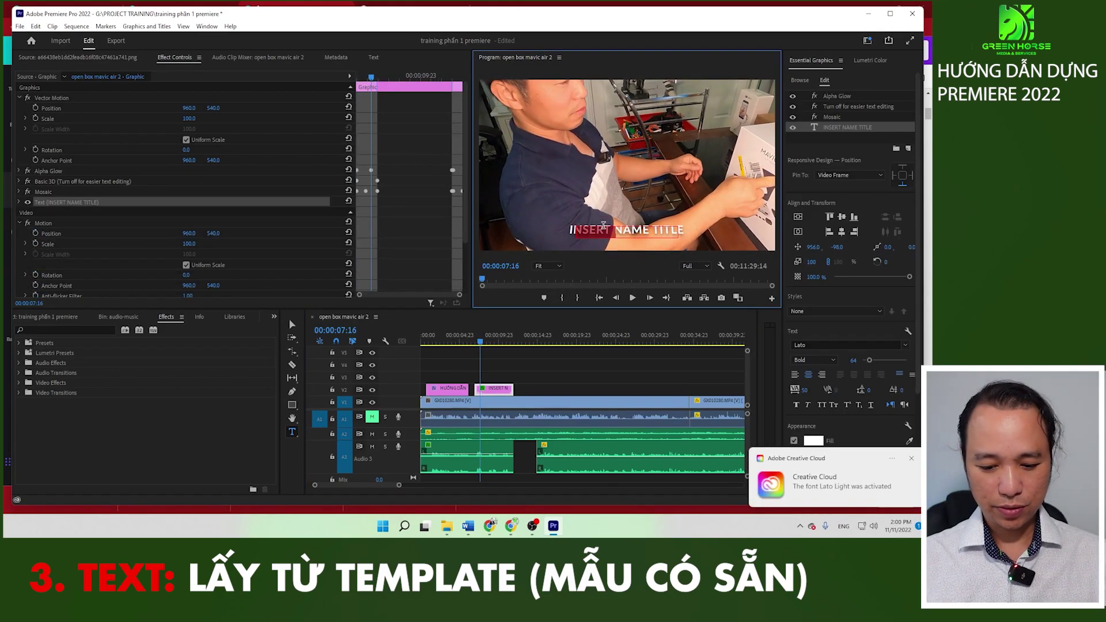
{"action": "key", "text": "ctrl+a"}
{"action": "type", "text": "MAVIC A"}
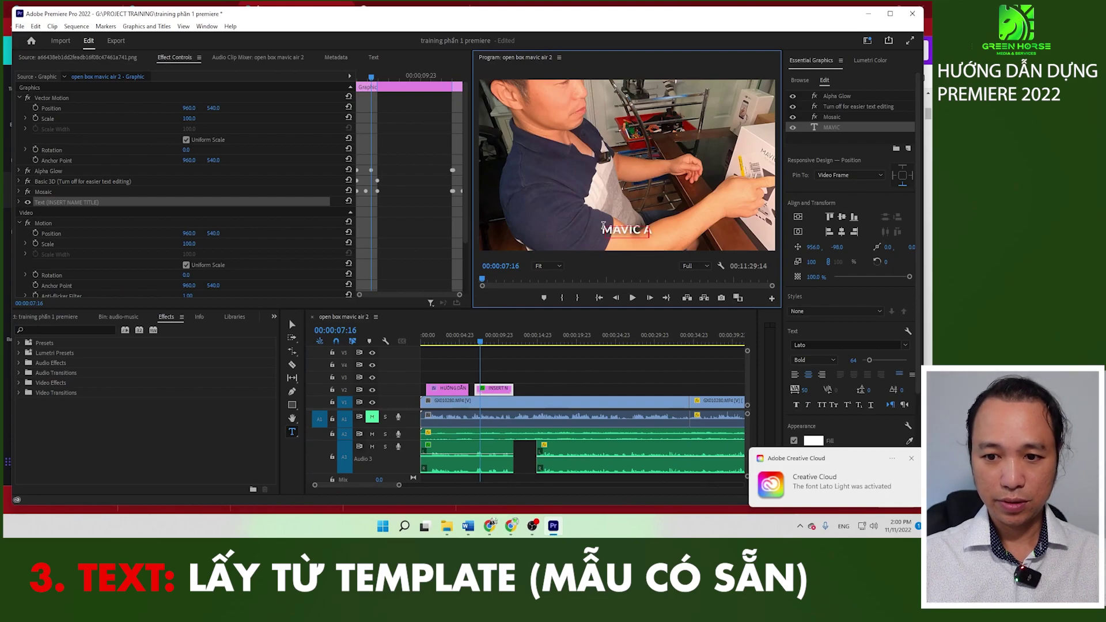
{"action": "type", "text": "IRE 2"}
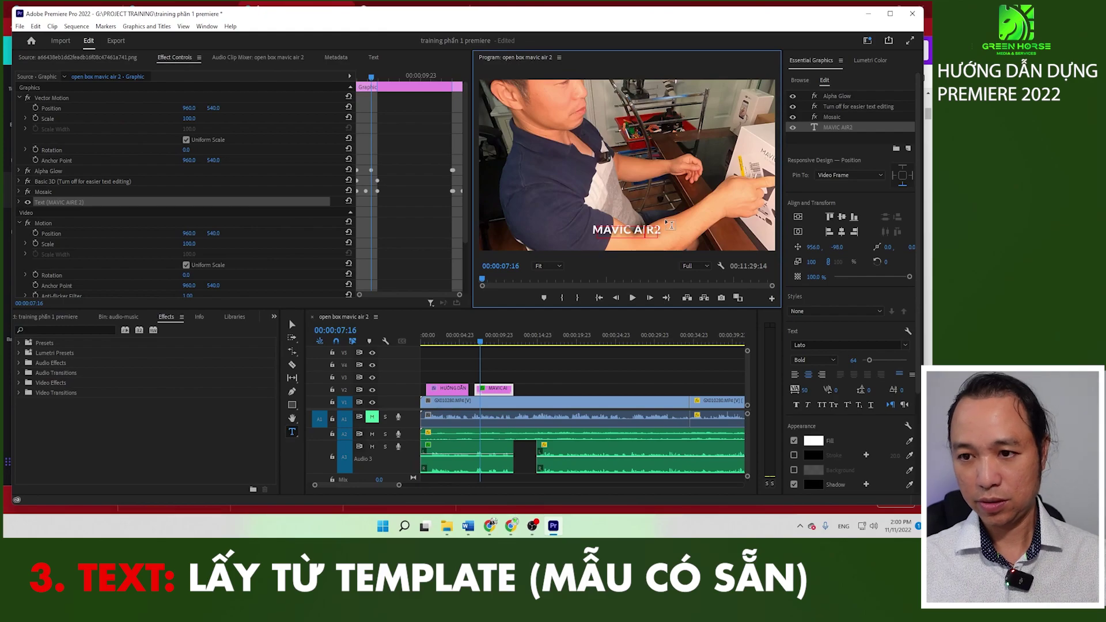
{"action": "left_click", "coordinate": [479, 342]}
{"action": "key", "text": "space"}
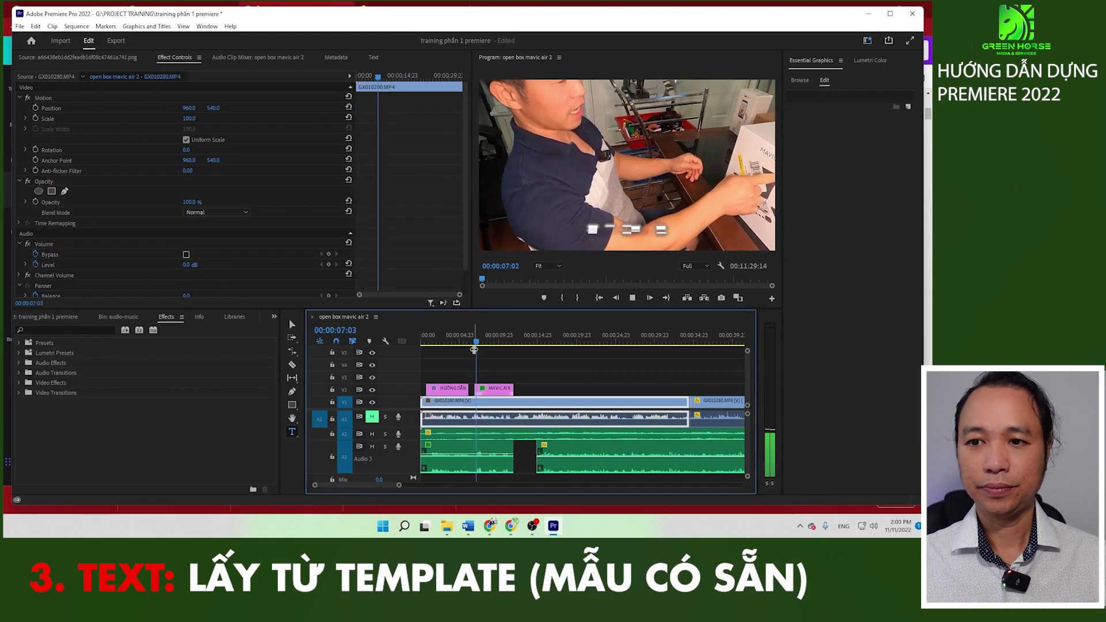
{"action": "key", "text": "space"}
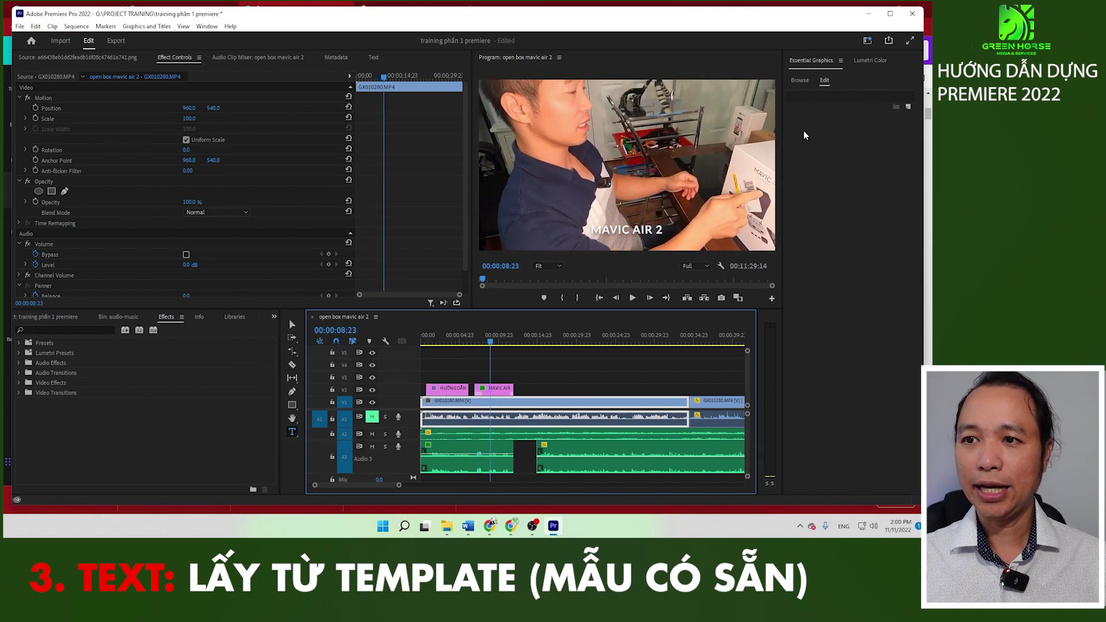
{"action": "left_click", "coordinate": [800, 81]}
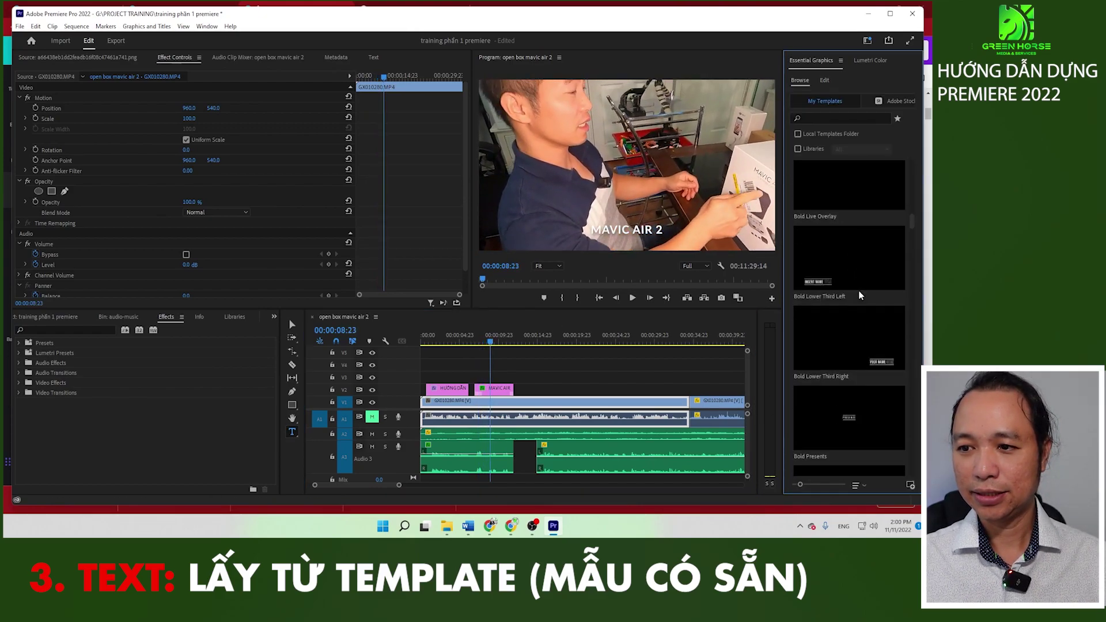
Step: Add the Bold Title template to V2 and preview it
{"action": "left_click_drag", "start_coordinate": [861, 287], "coordinate": [523, 390]}
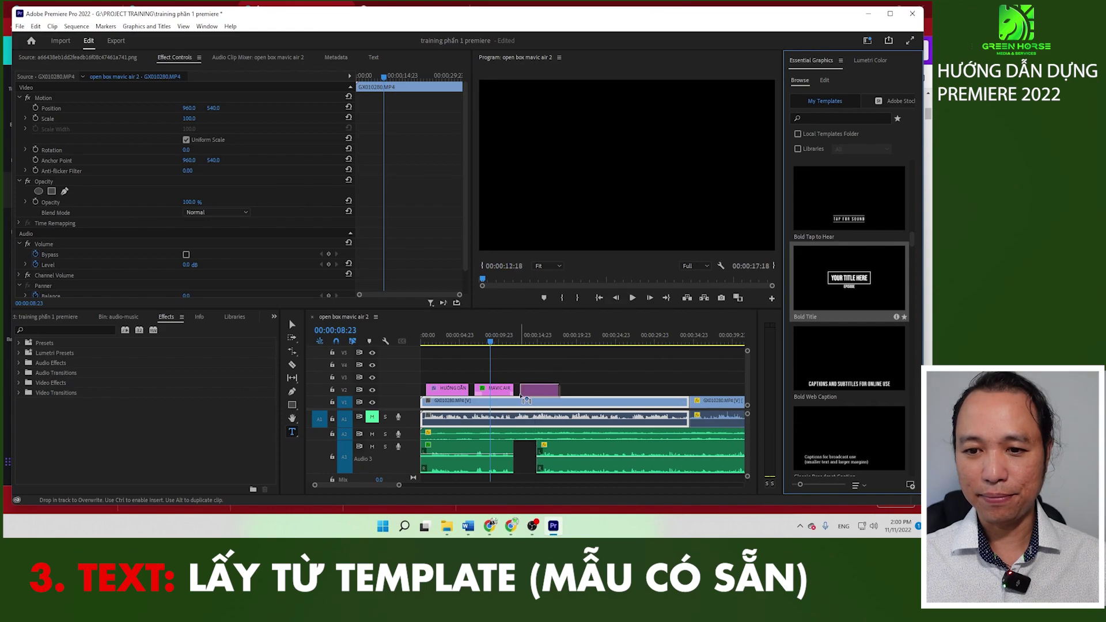
{"action": "left_click", "coordinate": [530, 340]}
{"action": "key", "text": "space"}
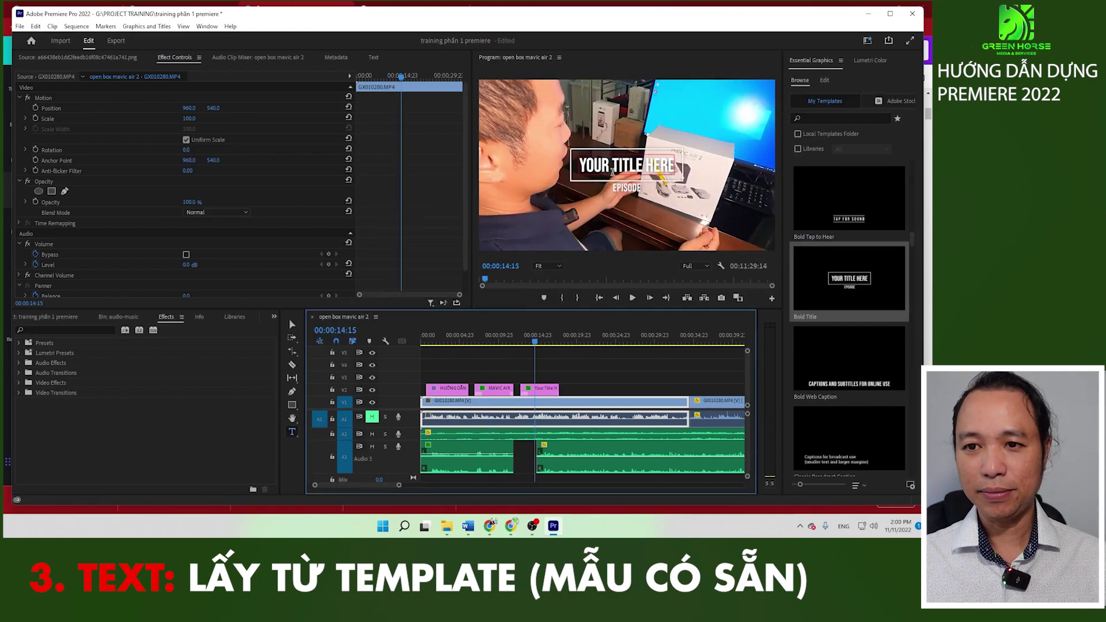
{"action": "left_click", "coordinate": [627, 166]}
Step: Delete both the MAVIC AIR 2 and Bold Title clips and replay the footage
{"action": "left_click_drag", "start_coordinate": [575, 372], "coordinate": [475, 395]}
{"action": "key", "text": "Delete"}
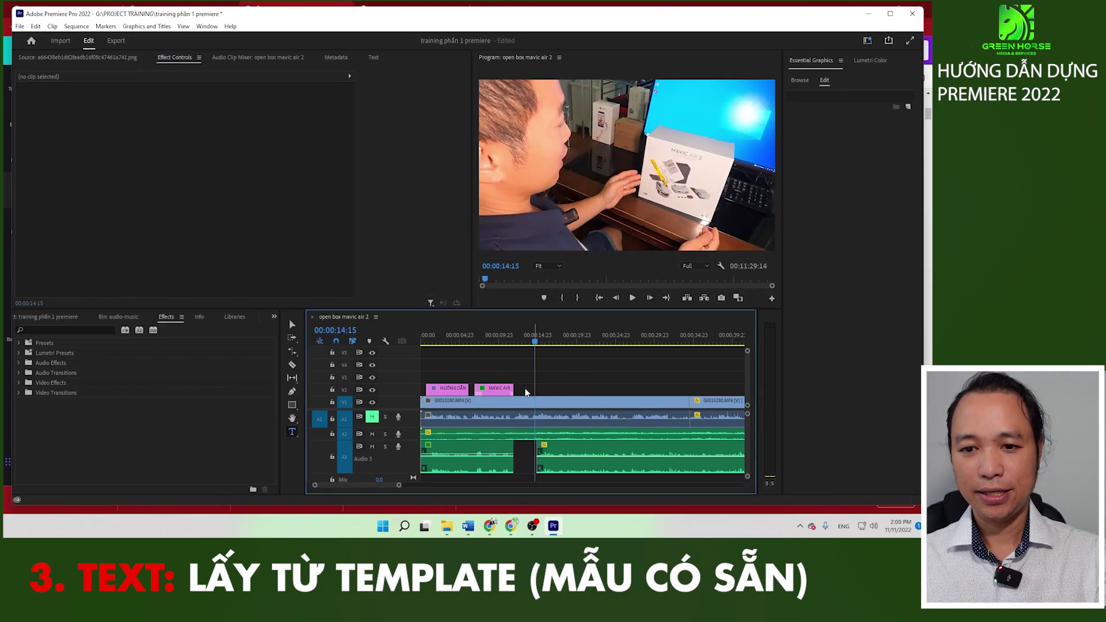
{"action": "left_click", "coordinate": [477, 340]}
{"action": "key", "text": "space"}
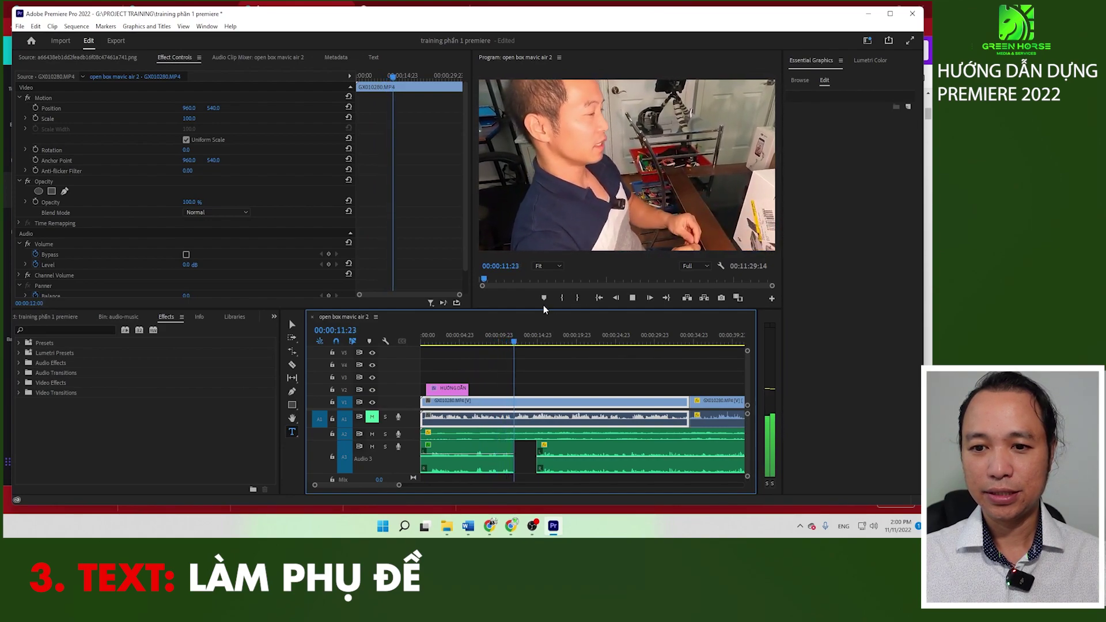
{"action": "left_click", "coordinate": [548, 336]}
Step: Add the Film Web Caption template to V2 around 18 seconds
{"action": "key", "text": "space"}
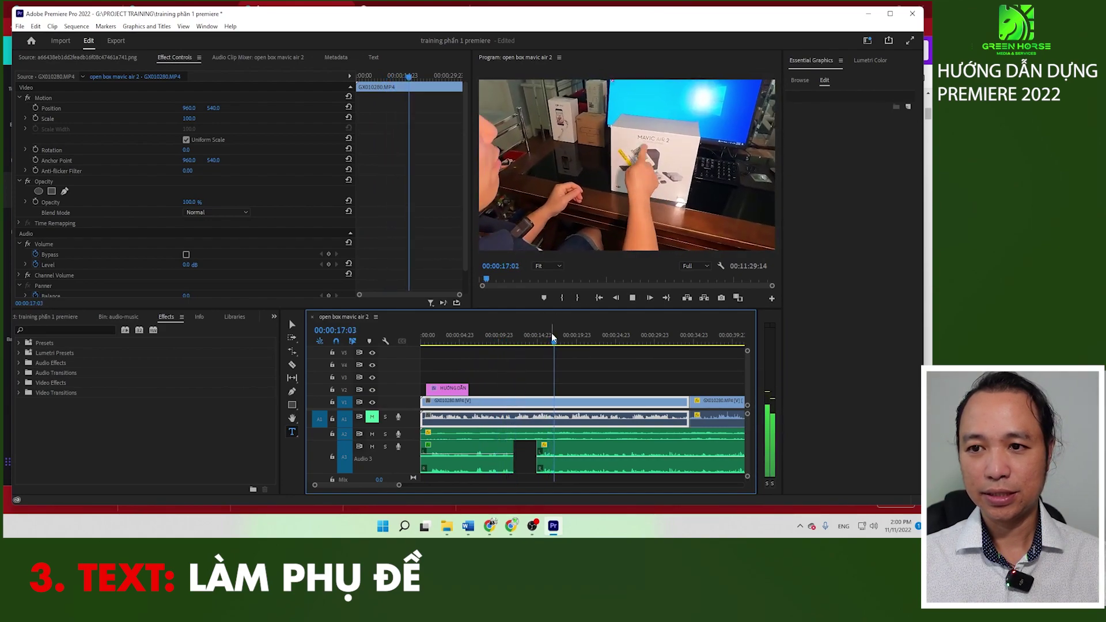
{"action": "left_click", "coordinate": [800, 81]}
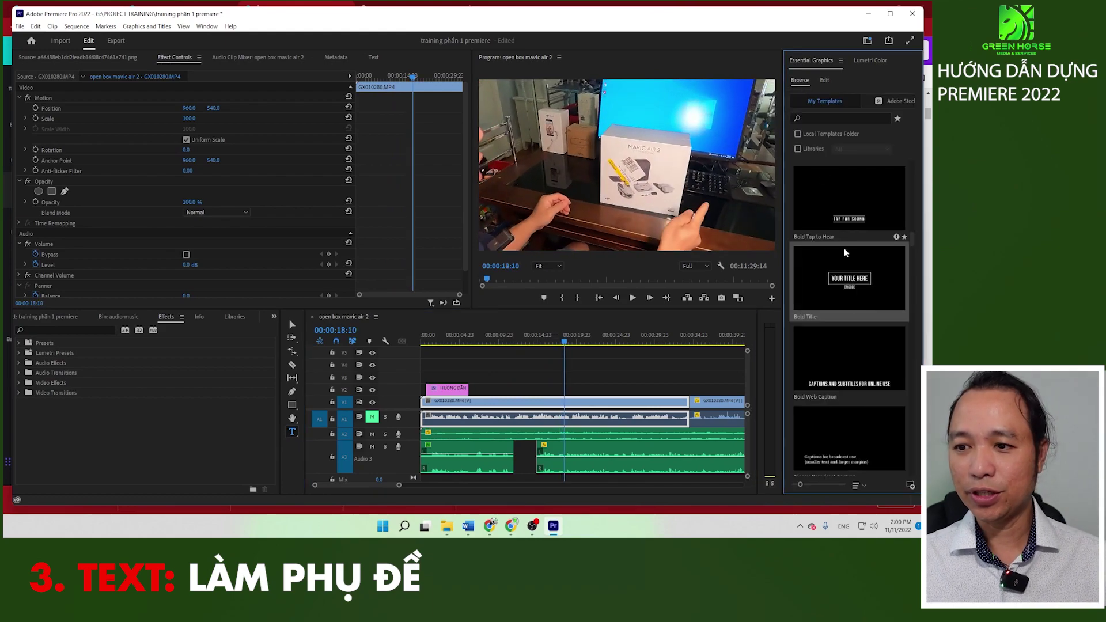
{"action": "scroll", "coordinate": [857, 320], "scroll_direction": "down", "scroll_amount": 2}
{"action": "scroll", "coordinate": [859, 320], "scroll_direction": "down", "scroll_amount": 2}
{"action": "scroll", "coordinate": [859, 319], "scroll_direction": "down", "scroll_amount": 2}
{"action": "scroll", "coordinate": [860, 319], "scroll_direction": "down", "scroll_amount": 2}
{"action": "scroll", "coordinate": [860, 325], "scroll_direction": "down", "scroll_amount": 4}
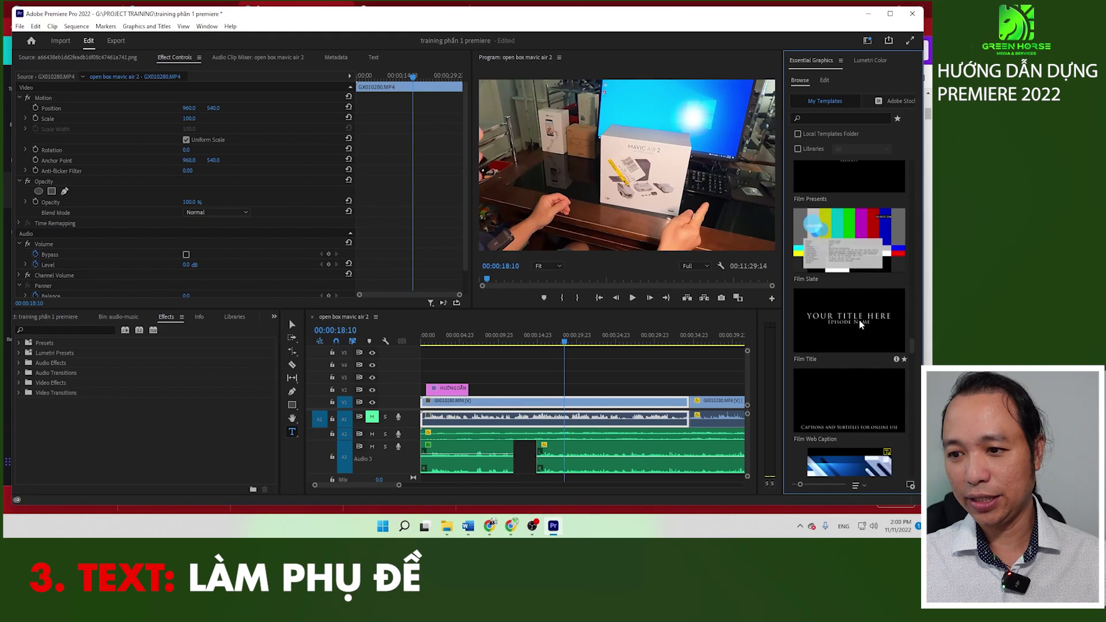
{"action": "mouse_move", "coordinate": [851, 398]}
{"action": "left_mouse_down"}
{"action": "mouse_move", "coordinate": [520, 360]}
{"action": "mouse_move", "coordinate": [564, 390]}
{"action": "left_mouse_up"}
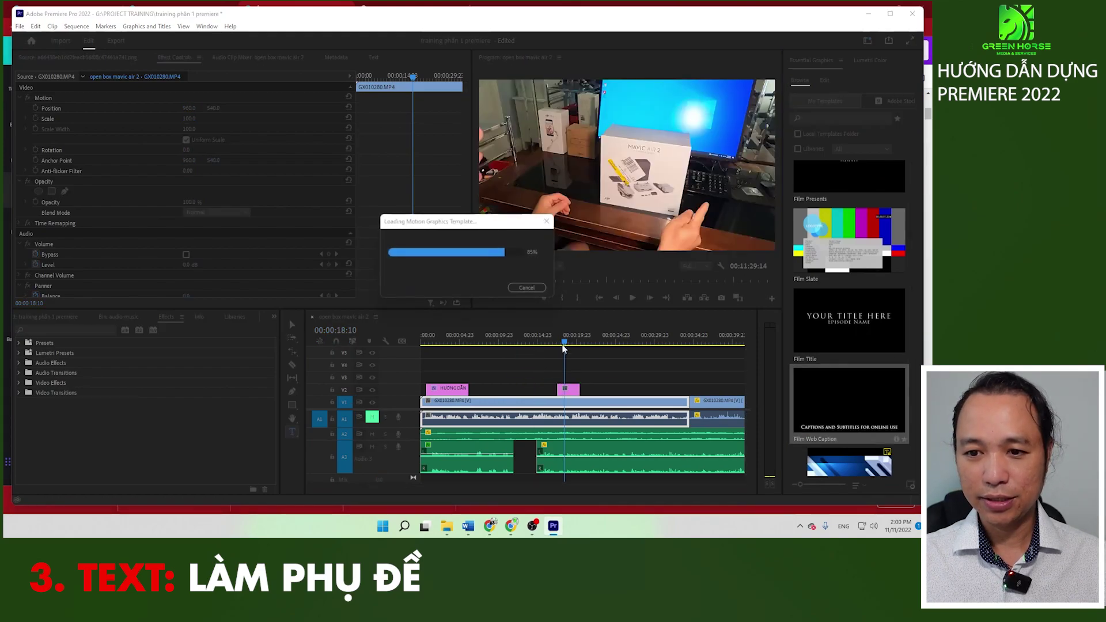
Step: Change the caption text to 'PHẦN NÀY TÔI SẼ NÓI VỀ FLYCAM..' and preview it
{"action": "left_click", "coordinate": [558, 238]}
{"action": "key", "text": "ctrl+a"}
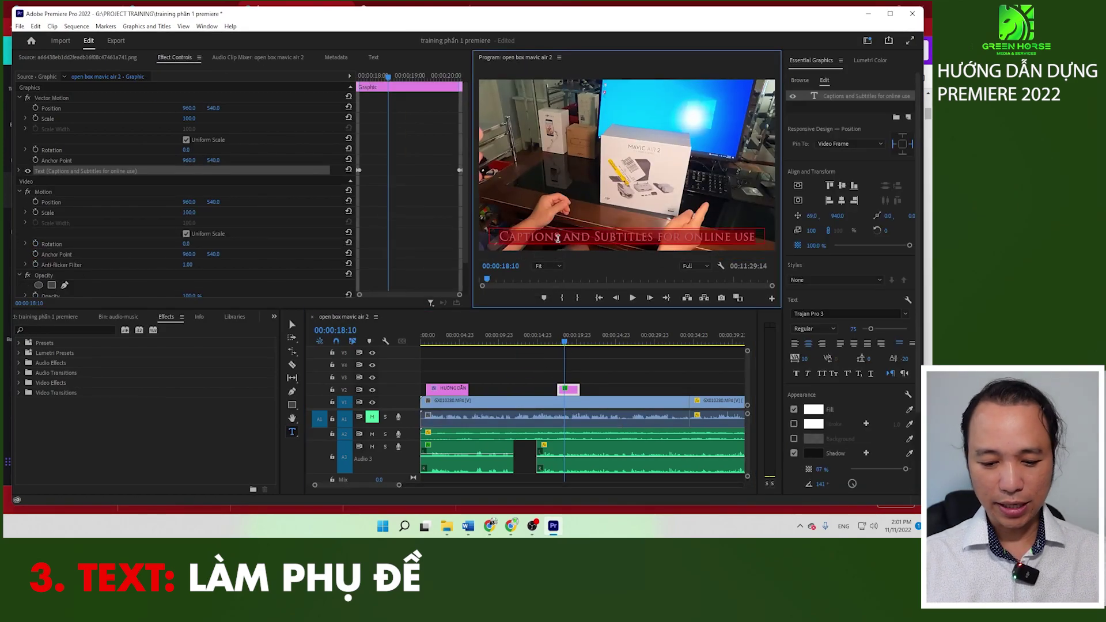
{"action": "type", "text": "PHẦN NÀY TÔI SẼ NÓ"}
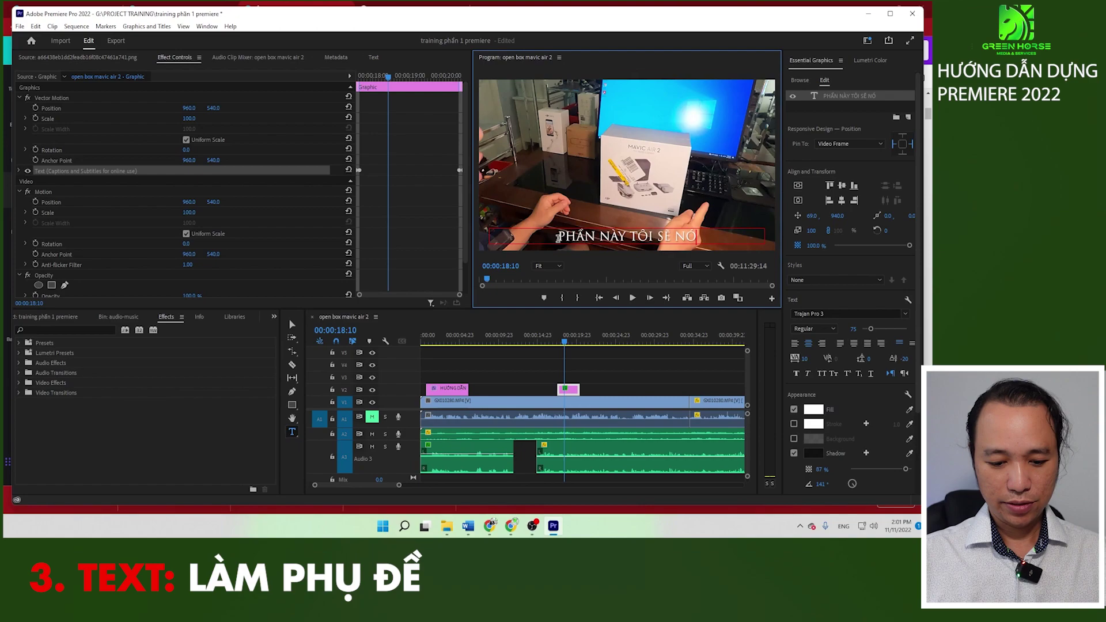
{"action": "type", "text": "I VỀ FLYVCA"}
{"action": "key", "text": "BackSpace"}
{"action": "key", "text": "BackSpace"}
{"action": "key", "text": "BackSpace"}
{"action": "type", "text": "CAM"}
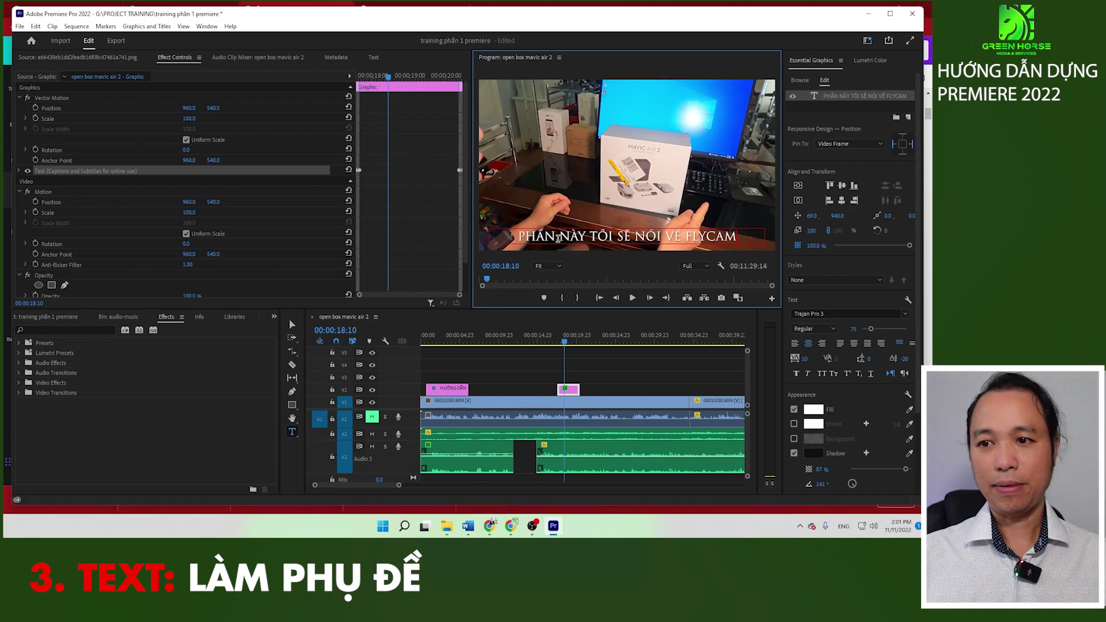
{"action": "type", "text": ".."}
{"action": "left_click", "coordinate": [552, 343]}
{"action": "key", "text": "space"}
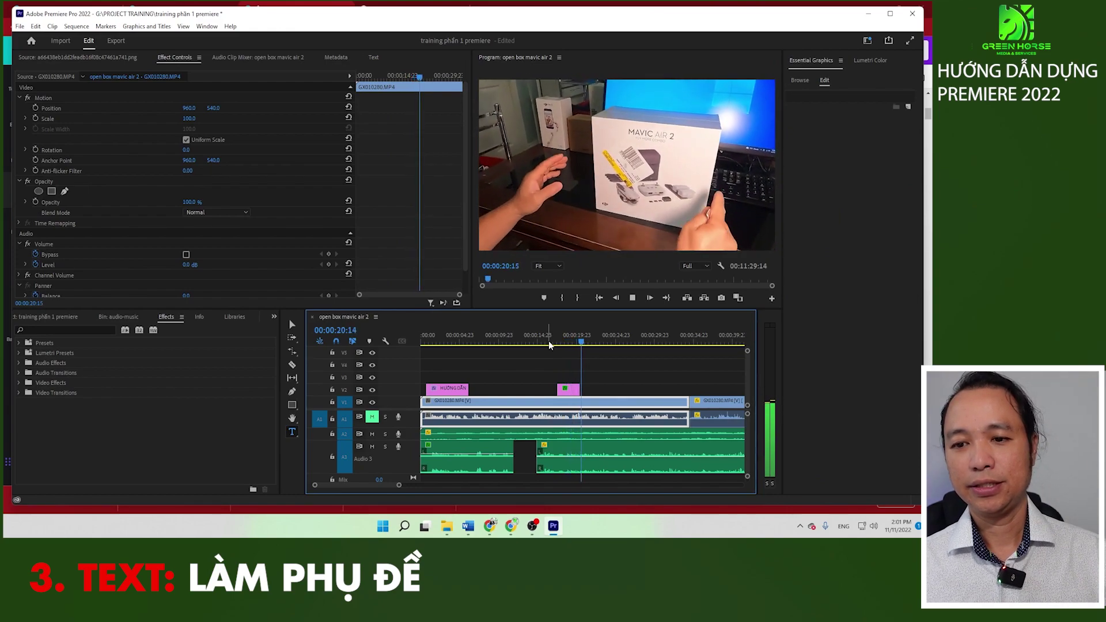
Step: Paste a copy of the caption clip directly after the first one
{"action": "key", "text": "space"}
{"action": "left_click", "coordinate": [575, 343]}
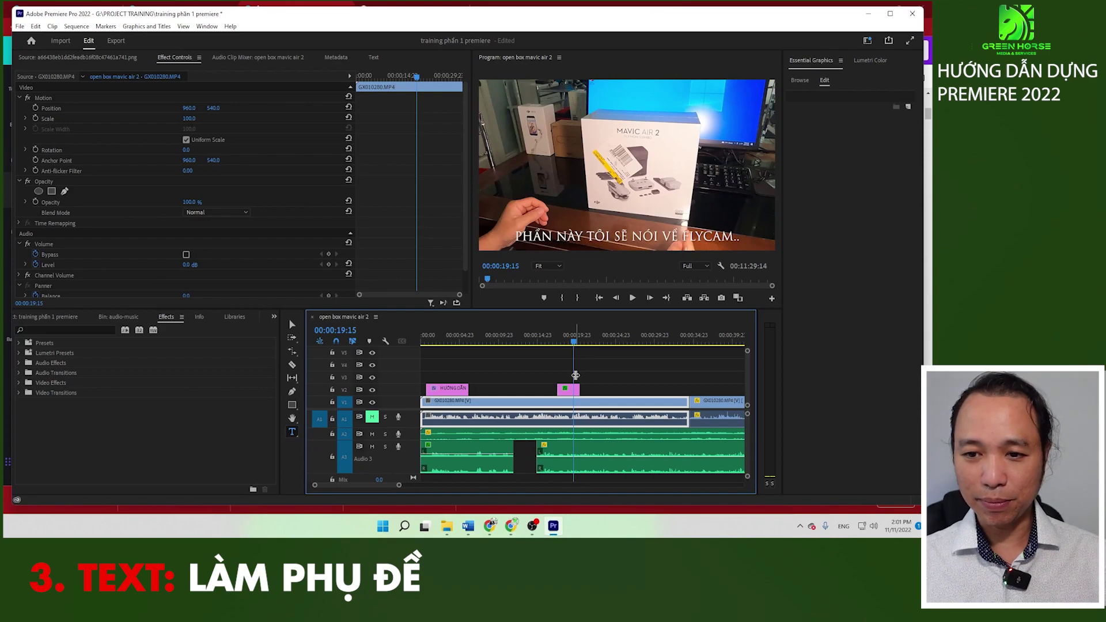
{"action": "left_click", "coordinate": [578, 342]}
{"action": "left_click", "coordinate": [576, 390]}
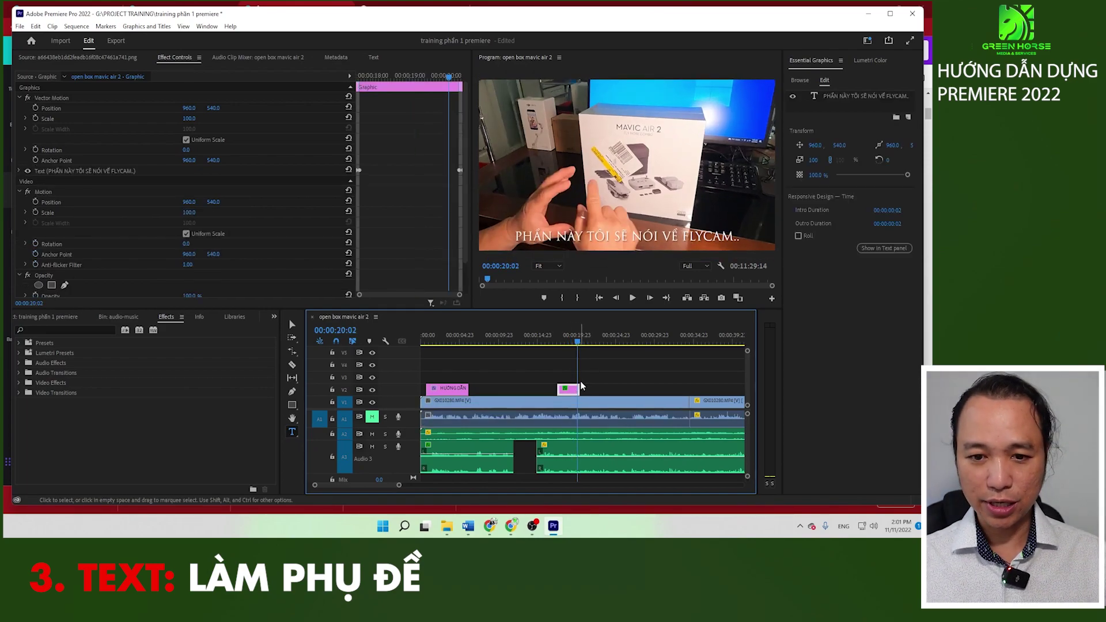
{"action": "key", "text": "ctrl+v"}
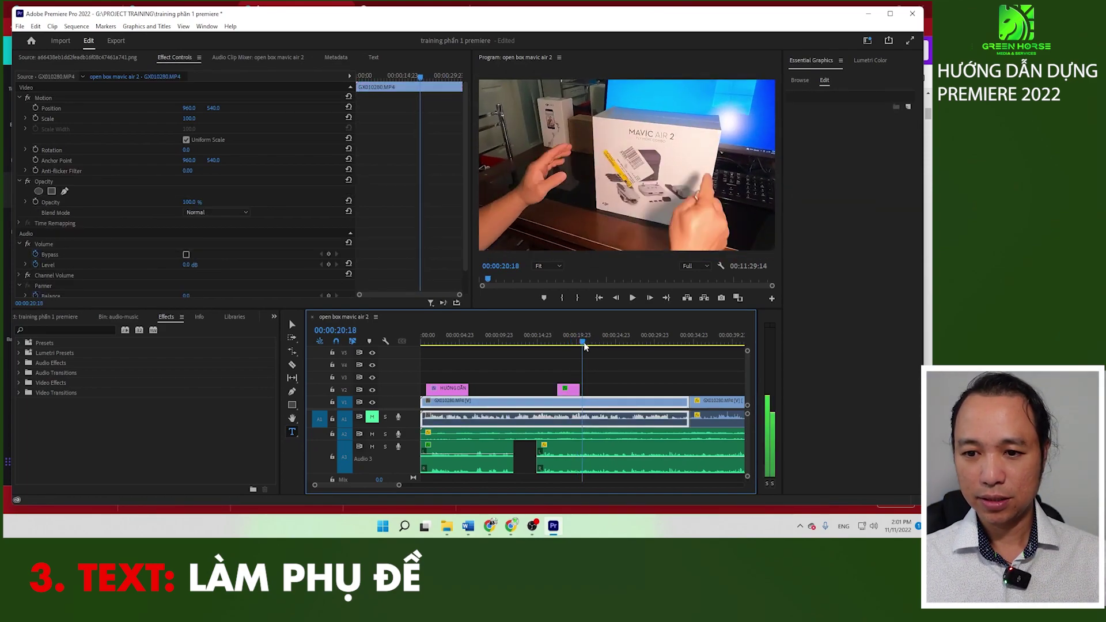
Step: Change the second caption's text to 'THIẾT BỊ MAVIC AIR 2' and check both captions
{"action": "left_click", "coordinate": [590, 343]}
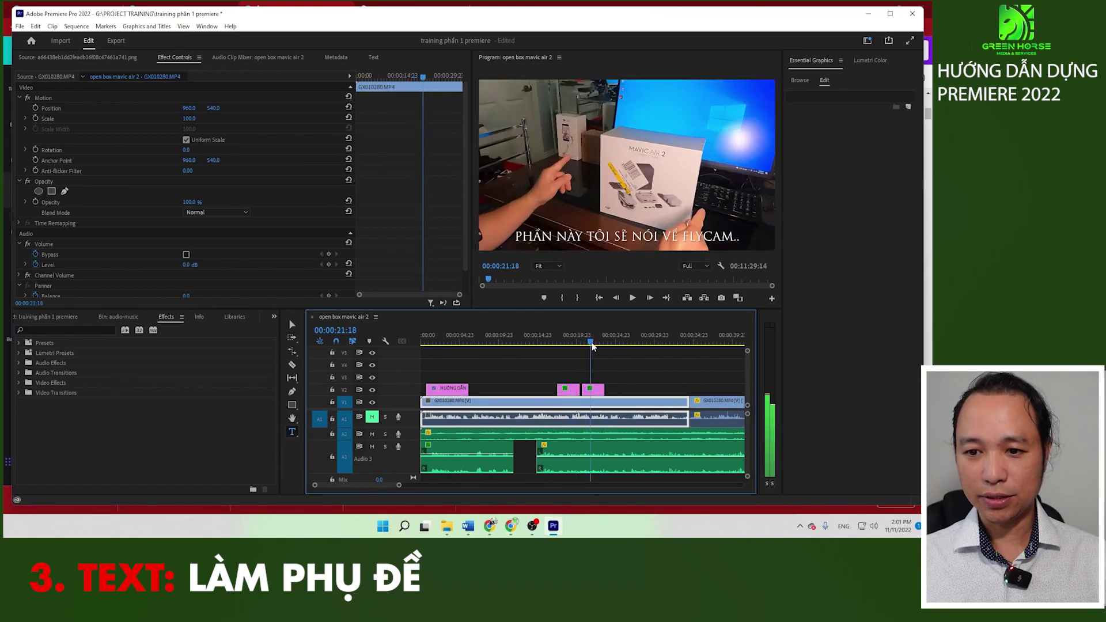
{"action": "left_click", "coordinate": [600, 390]}
{"action": "double_click", "coordinate": [584, 230]}
{"action": "key", "text": "ctrl+a"}
{"action": "type", "text": "THI"}
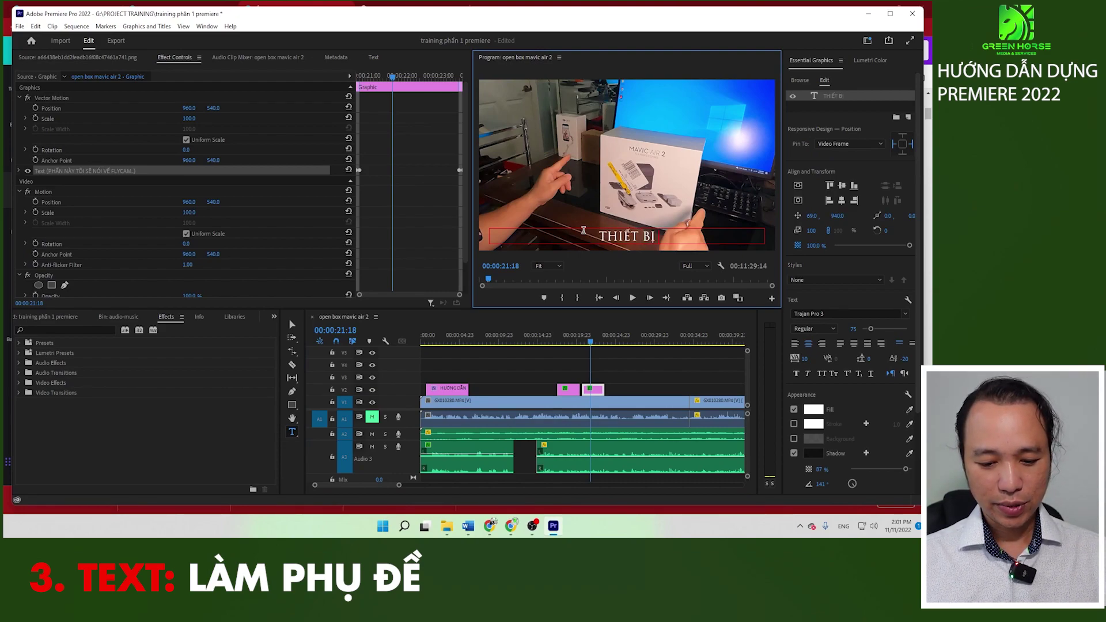
{"action": "type", "text": "VI"}
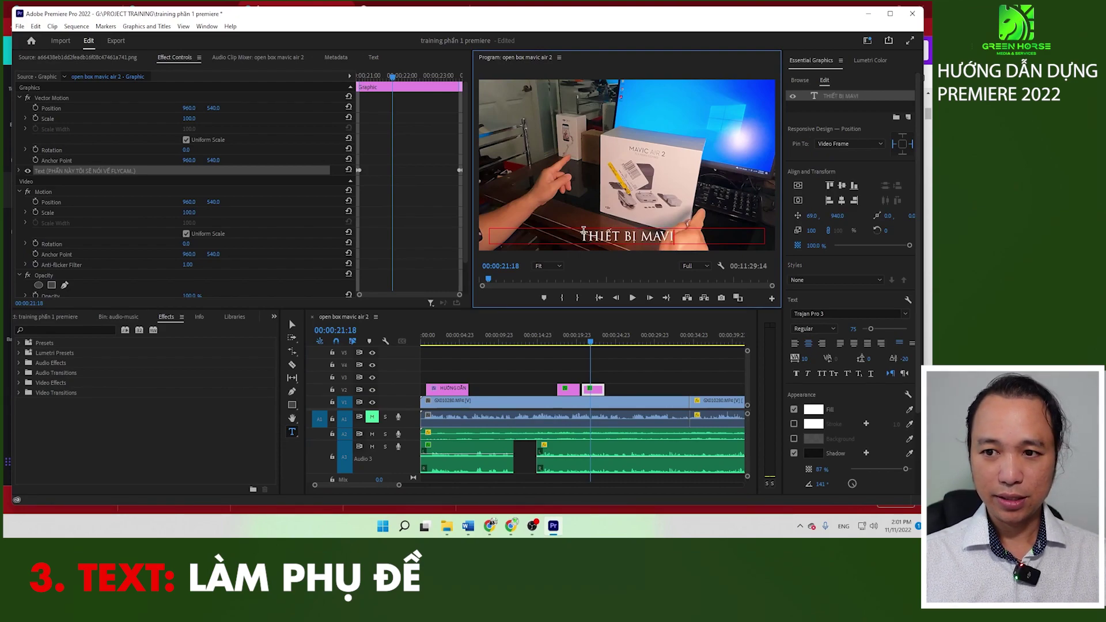
{"action": "type", "text": "X AIRE"}
{"action": "key", "text": "BackSpace"}
{"action": "type", "text": "2"}
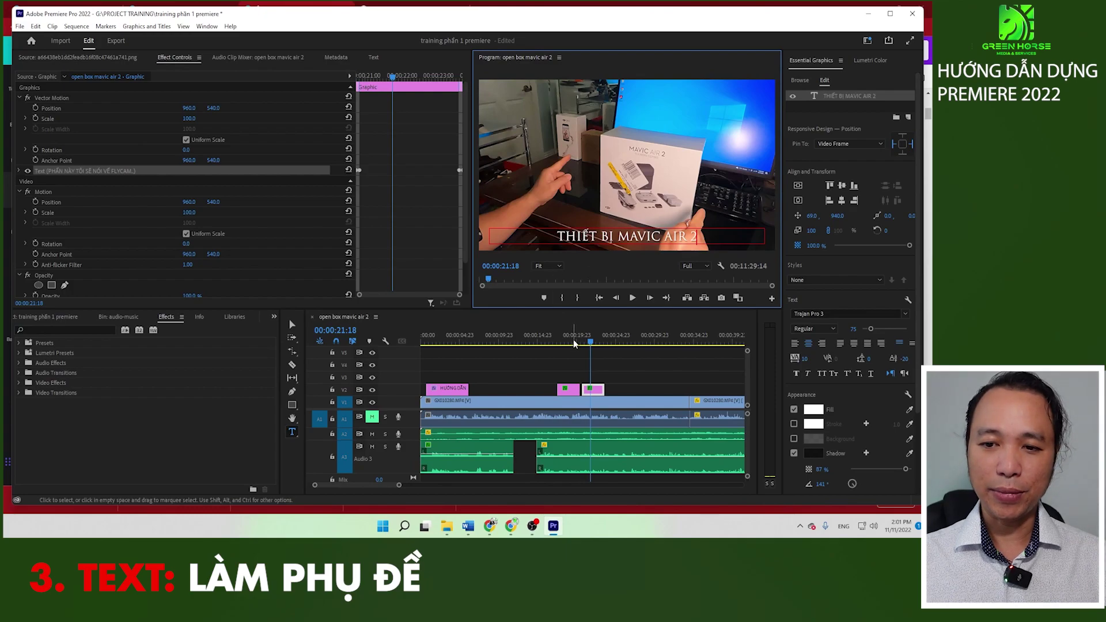
{"action": "left_click", "coordinate": [572, 341]}
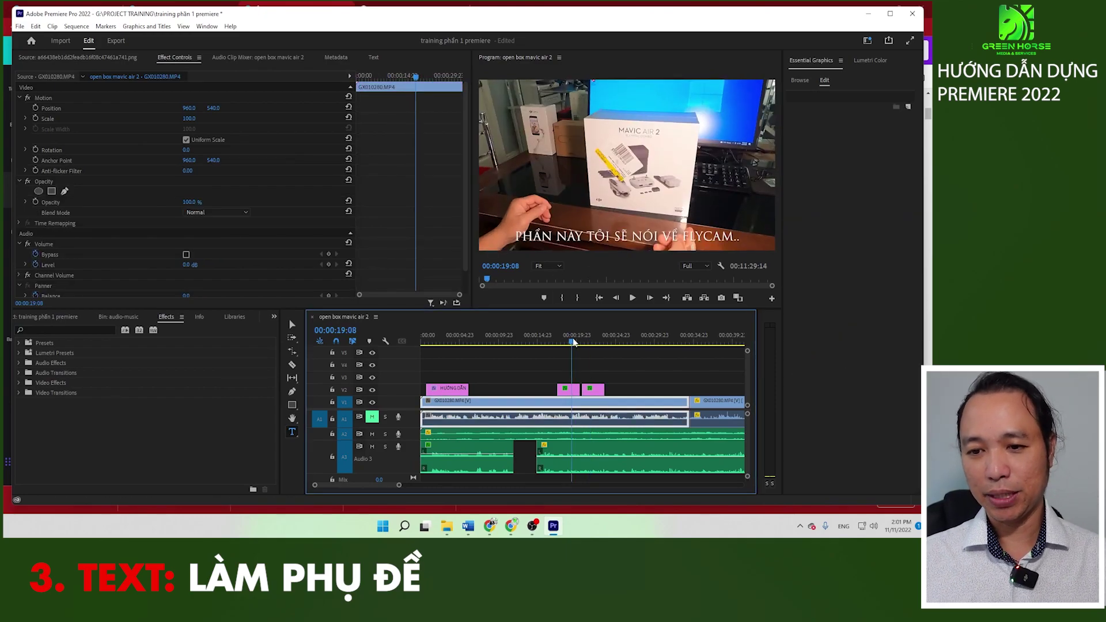
{"action": "left_click", "coordinate": [593, 342]}
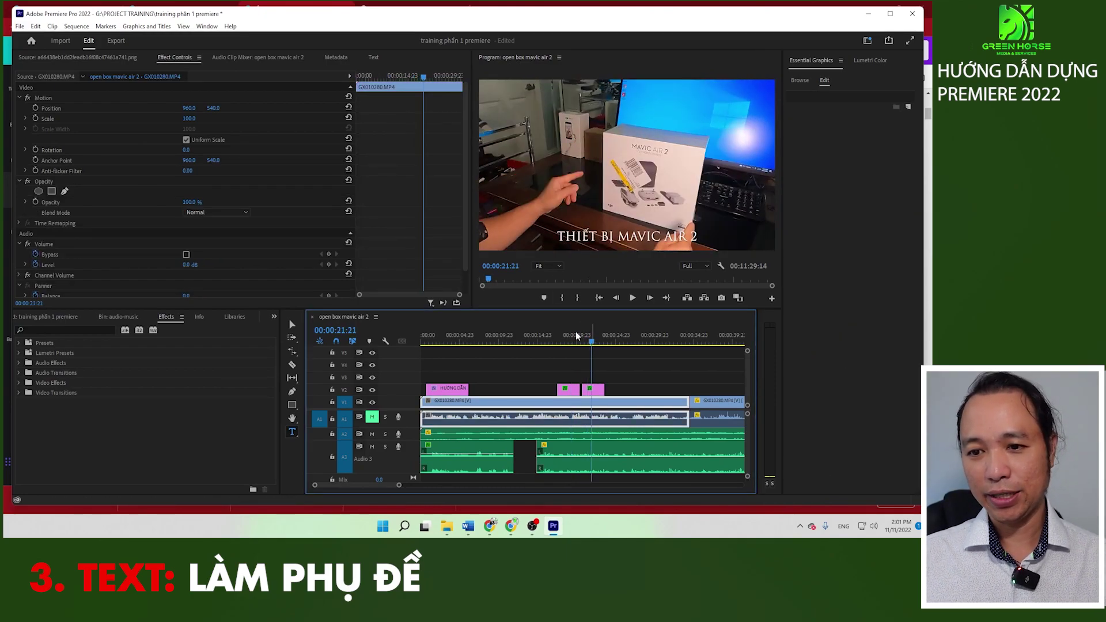
{"action": "left_click", "coordinate": [604, 341]}
{"action": "left_click", "coordinate": [612, 341]}
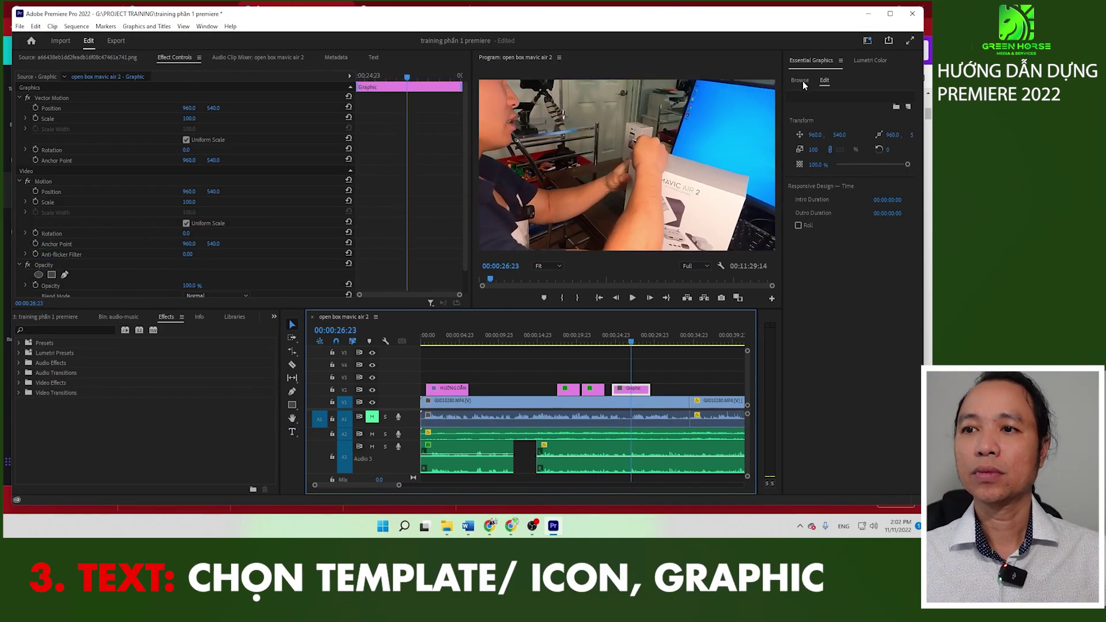
Step: Add the Simple Minimalist Subscribe Button template to V2
{"action": "scroll", "coordinate": [819, 225], "scroll_direction": "down", "scroll_amount": 5}
{"action": "scroll", "coordinate": [827, 236], "scroll_direction": "down", "scroll_amount": 5}
{"action": "scroll", "coordinate": [832, 247], "scroll_direction": "down", "scroll_amount": 5}
{"action": "scroll", "coordinate": [841, 259], "scroll_direction": "down", "scroll_amount": 5}
{"action": "scroll", "coordinate": [841, 255], "scroll_direction": "down", "scroll_amount": 3}
{"action": "scroll", "coordinate": [841, 258], "scroll_direction": "down", "scroll_amount": 3}
{"action": "scroll", "coordinate": [842, 262], "scroll_direction": "down", "scroll_amount": 3}
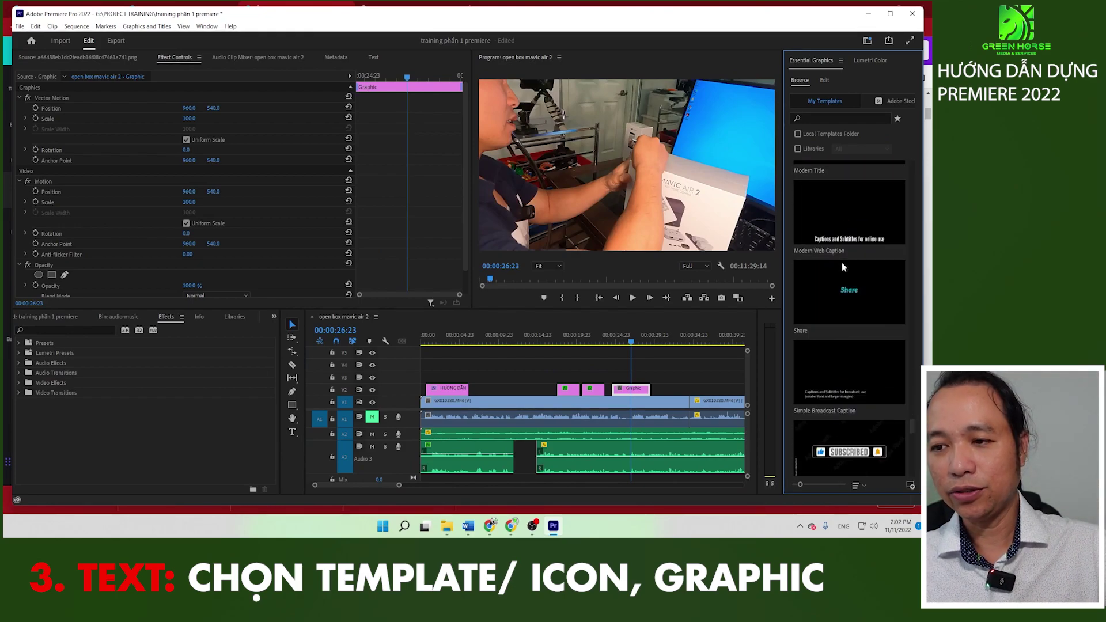
{"action": "scroll", "coordinate": [846, 266], "scroll_direction": "down", "scroll_amount": 3}
{"action": "mouse_move", "coordinate": [846, 266]}
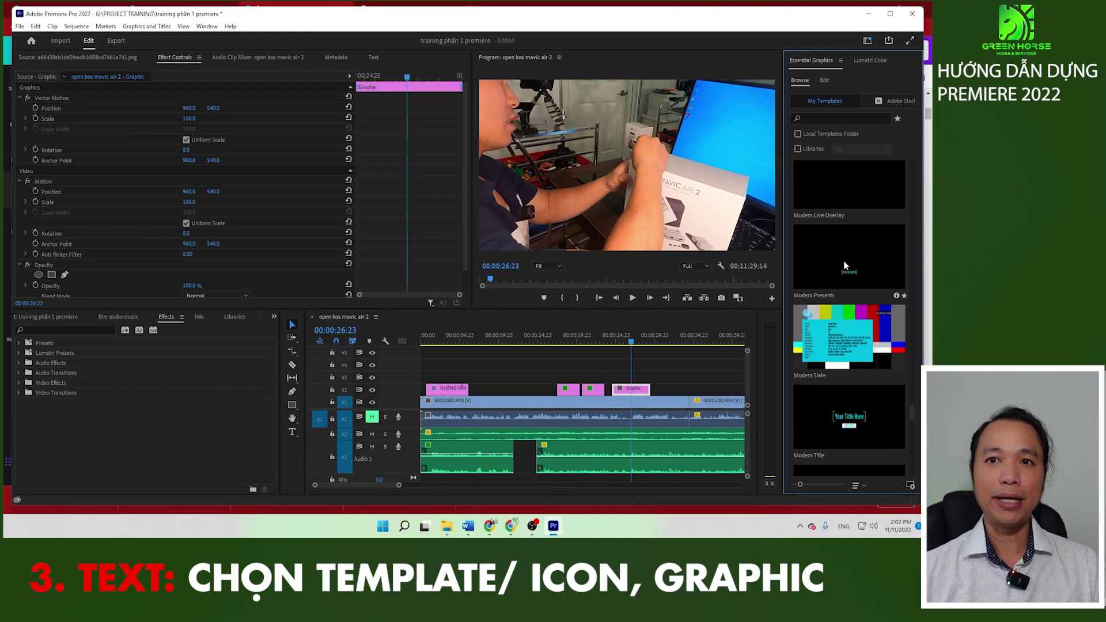
{"action": "scroll", "coordinate": [854, 277], "scroll_direction": "down", "scroll_amount": 3}
{"action": "scroll", "coordinate": [841, 282], "scroll_direction": "down", "scroll_amount": 3}
{"action": "scroll", "coordinate": [843, 282], "scroll_direction": "down", "scroll_amount": 3}
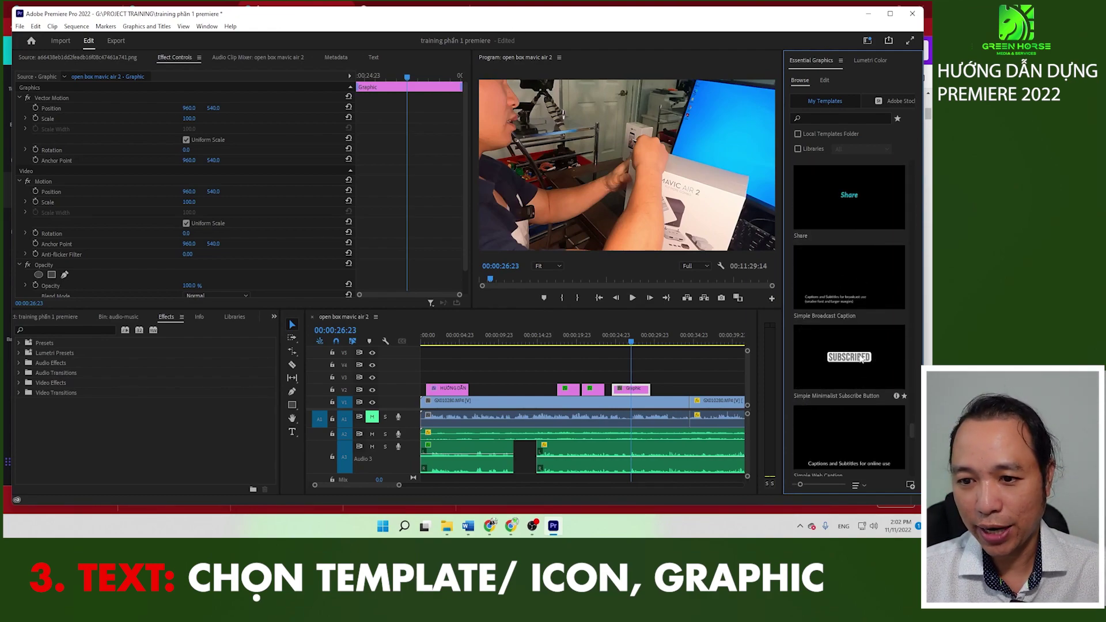
{"action": "left_click_drag", "start_coordinate": [863, 357], "coordinate": [660, 389]}
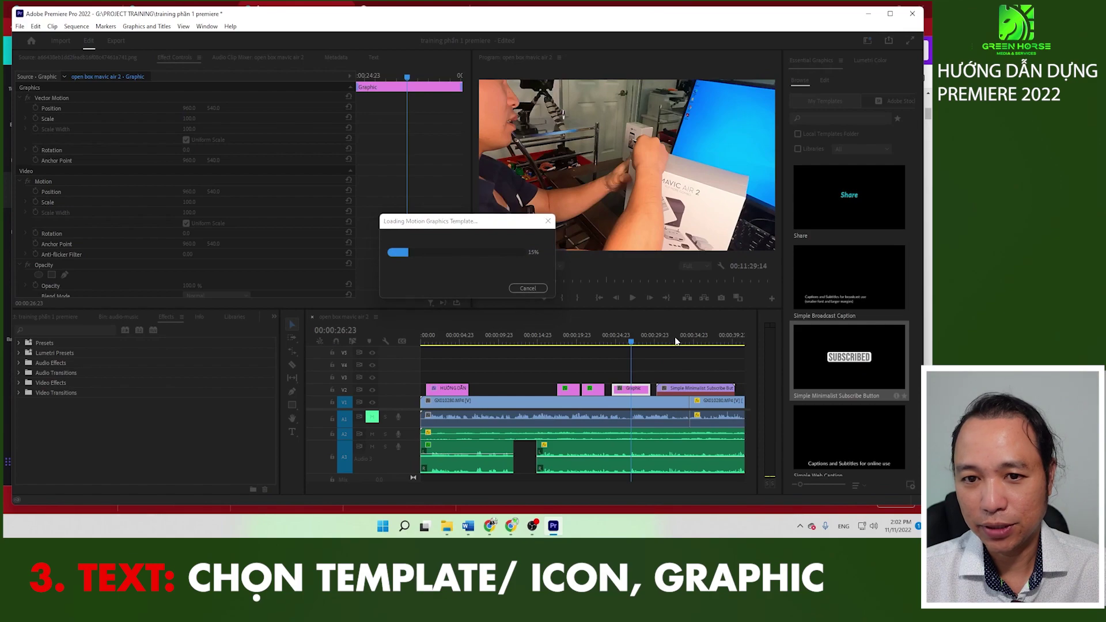
Step: Shrink the subscribe graphic to 39% in the lower-right corner, preview it, then delete it
{"action": "left_click", "coordinate": [685, 340]}
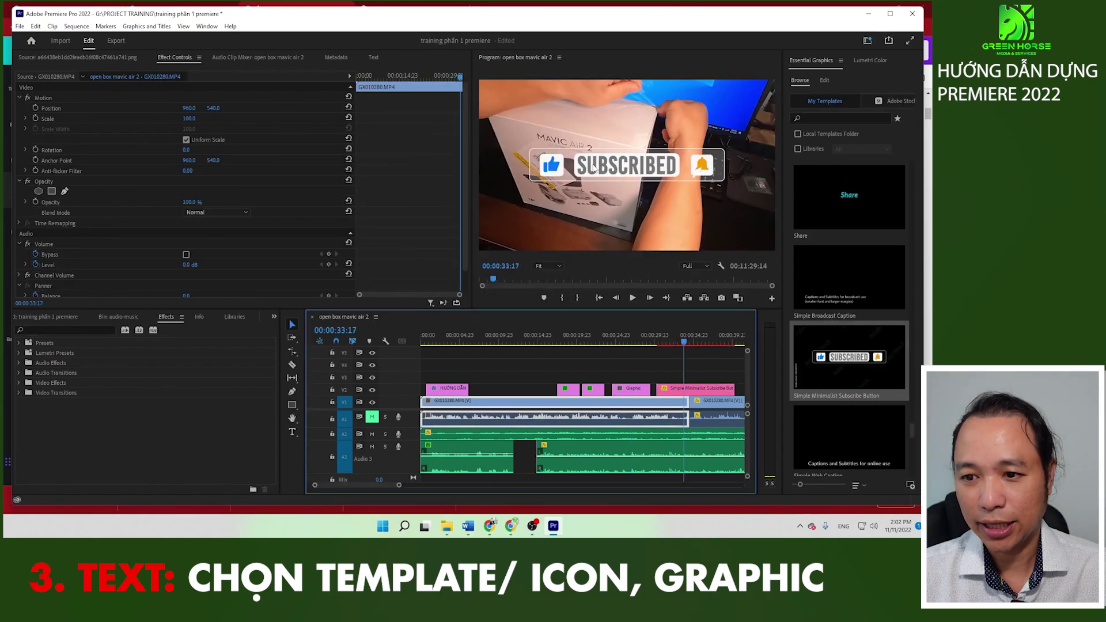
{"action": "left_click", "coordinate": [680, 389]}
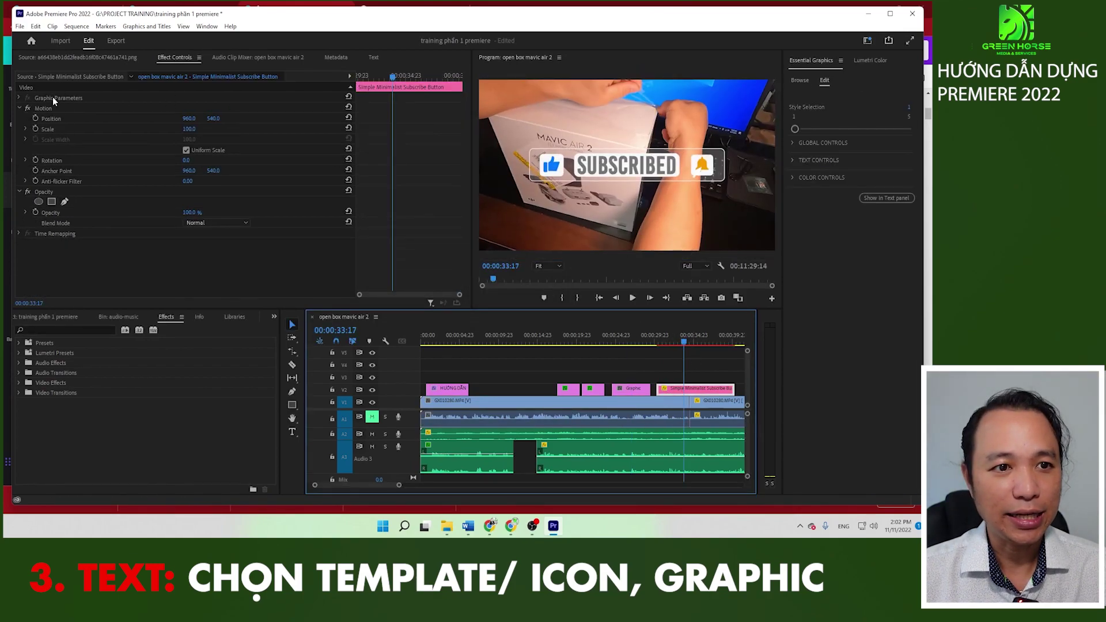
{"action": "left_click", "coordinate": [48, 109]}
{"action": "left_click_drag", "start_coordinate": [628, 170], "coordinate": [652, 227]}
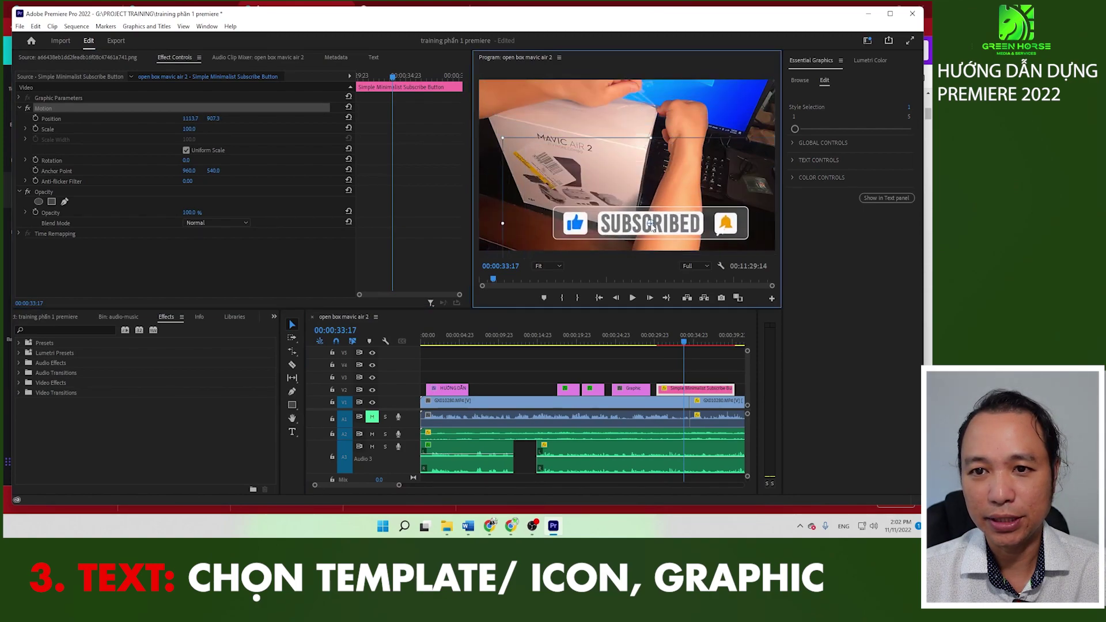
{"action": "left_click_drag", "start_coordinate": [501, 139], "coordinate": [593, 186]}
{"action": "mouse_move", "coordinate": [658, 209]}
{"action": "left_mouse_down"}
{"action": "mouse_move", "coordinate": [647, 202]}
{"action": "mouse_move", "coordinate": [722, 225]}
{"action": "left_mouse_up"}
{"action": "left_click", "coordinate": [658, 342]}
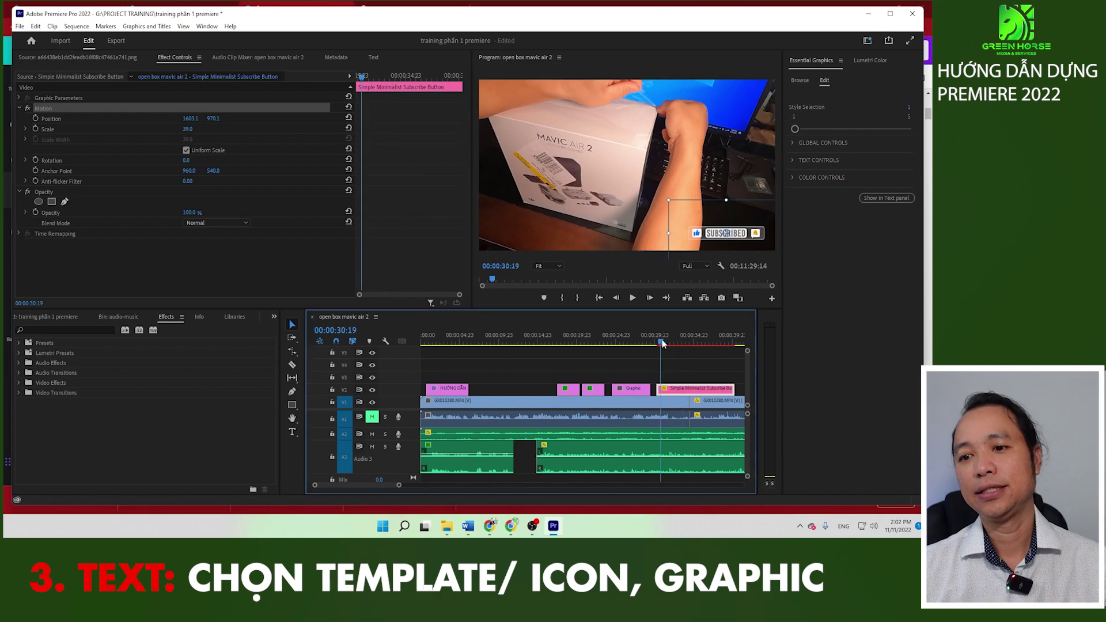
{"action": "key", "text": "space"}
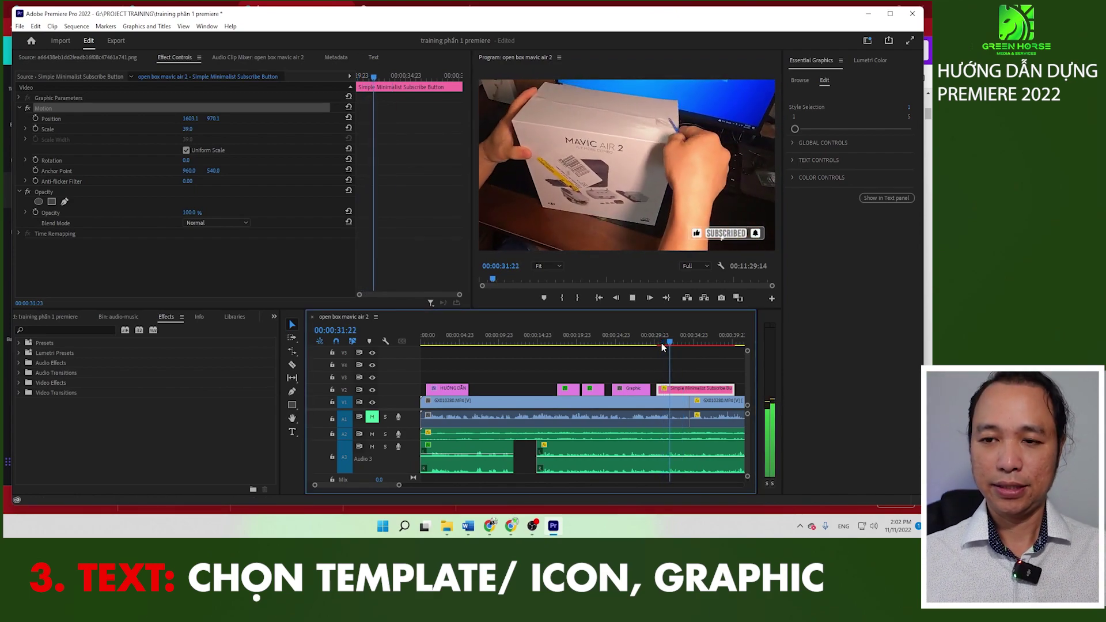
{"action": "key", "text": "space"}
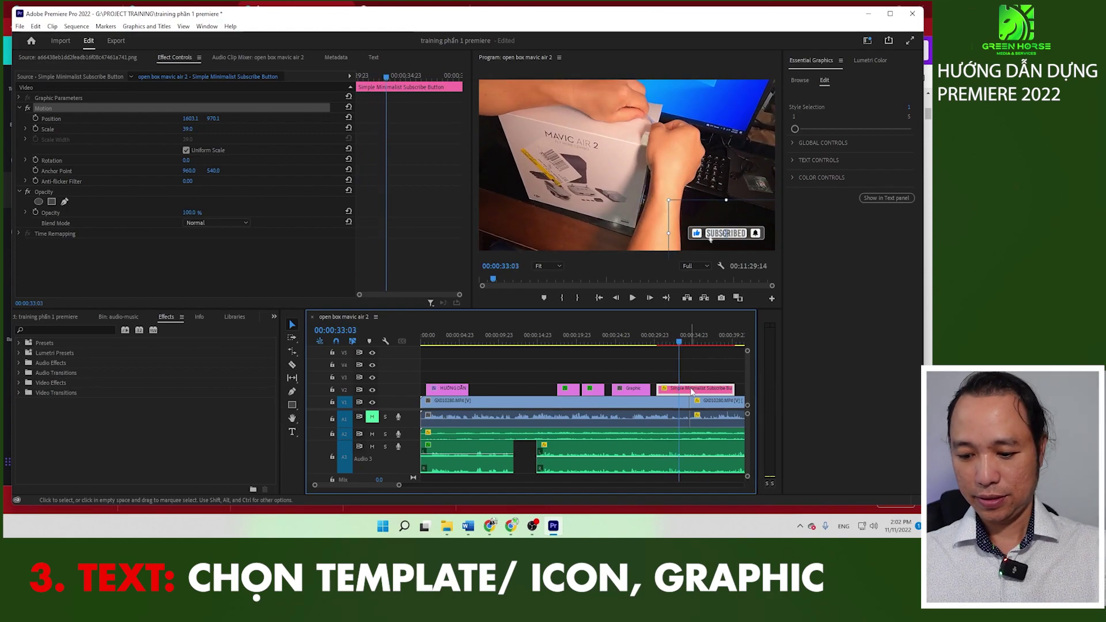
{"action": "key", "text": "Delete"}
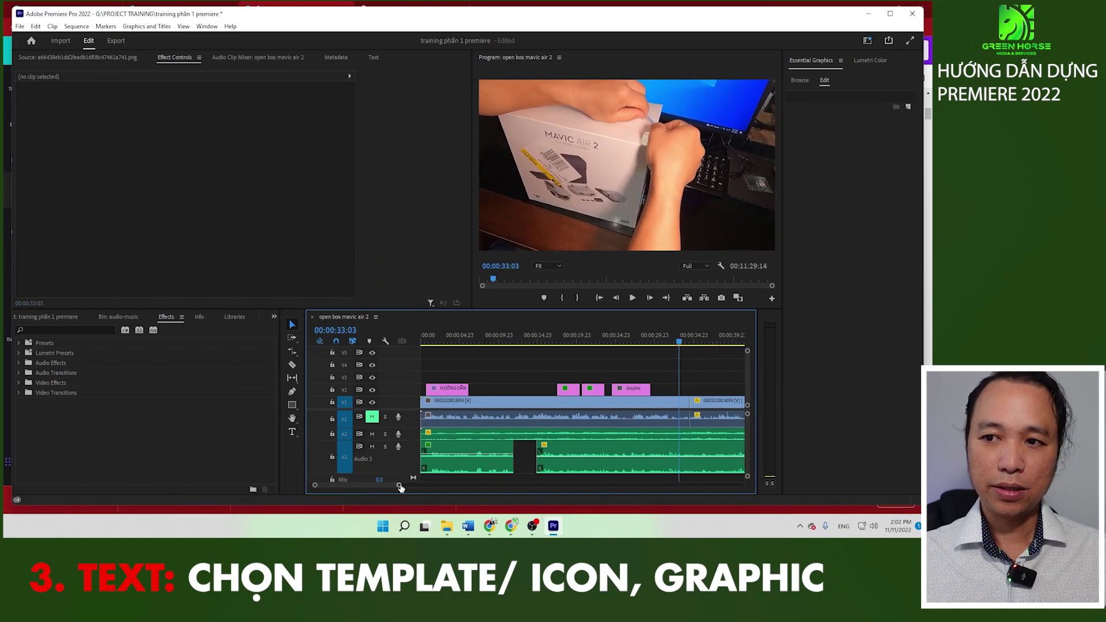
Step: At 00:00:38:10, add a rectangle shape and resize it into a wide bar near the bottom
{"action": "left_click_drag", "start_coordinate": [400, 485], "coordinate": [455, 488]}
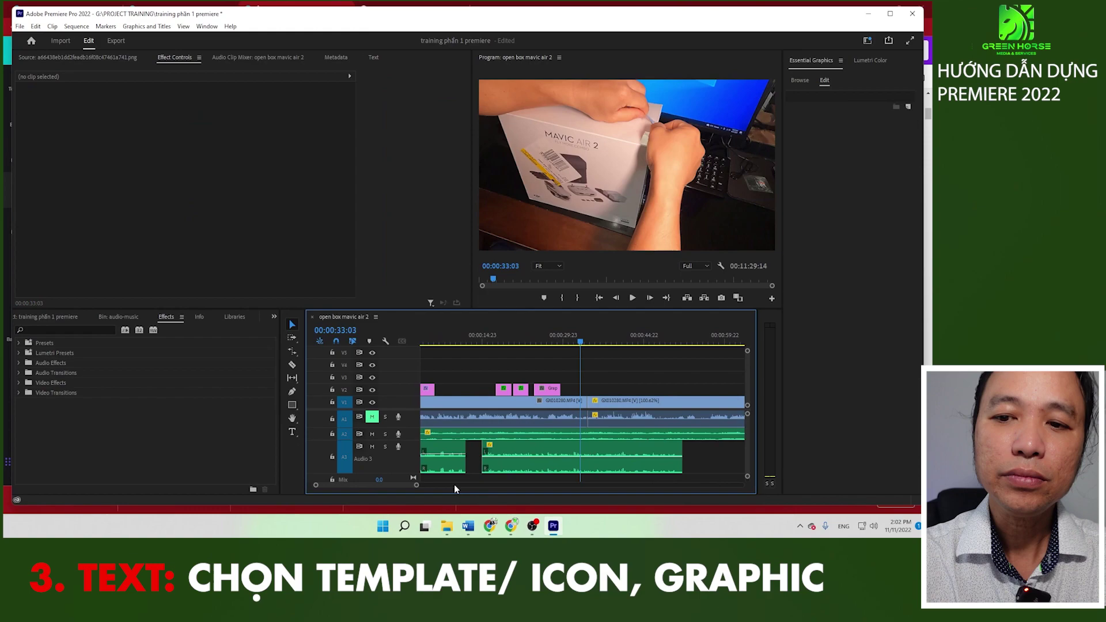
{"action": "left_click", "coordinate": [610, 346]}
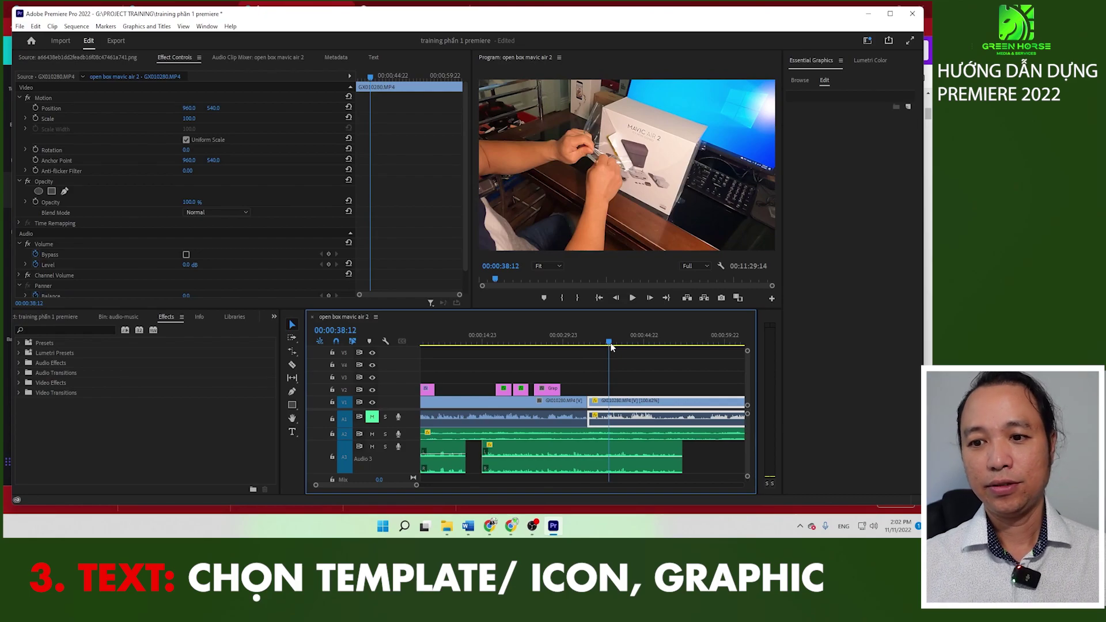
{"action": "left_click", "coordinate": [608, 345]}
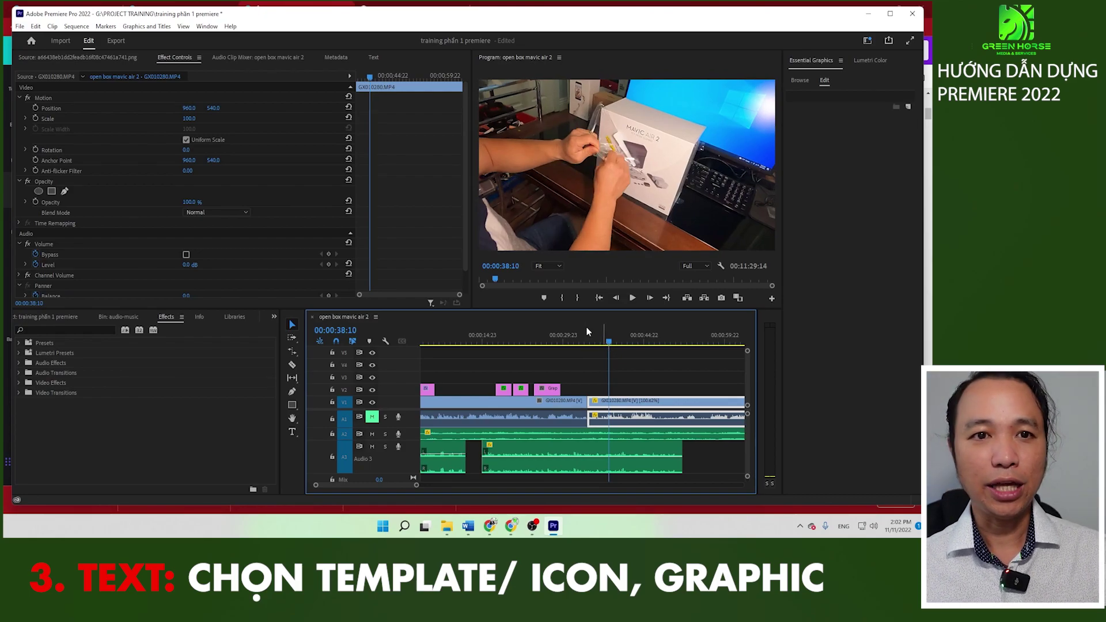
{"action": "left_click", "coordinate": [206, 27]}
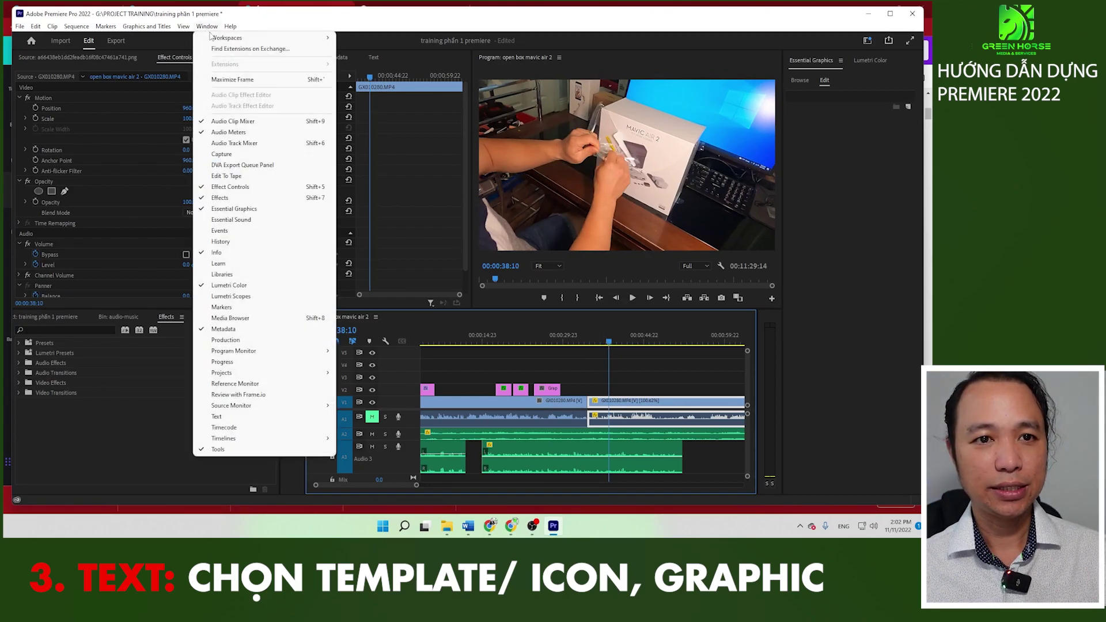
{"action": "mouse_move", "coordinate": [163, 67]}
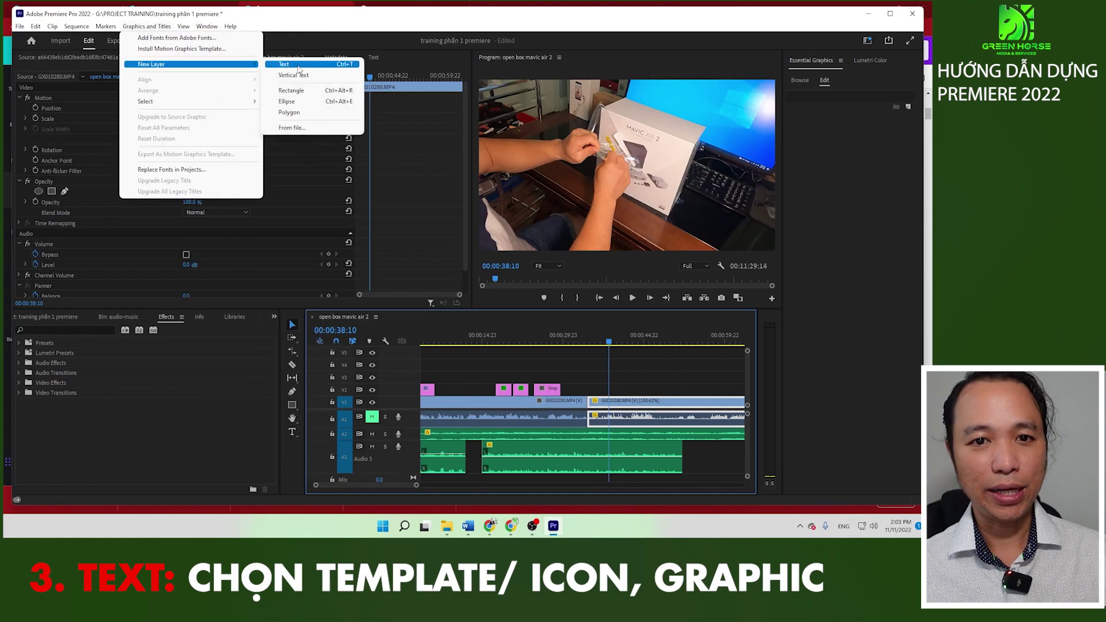
{"action": "left_click", "coordinate": [301, 91]}
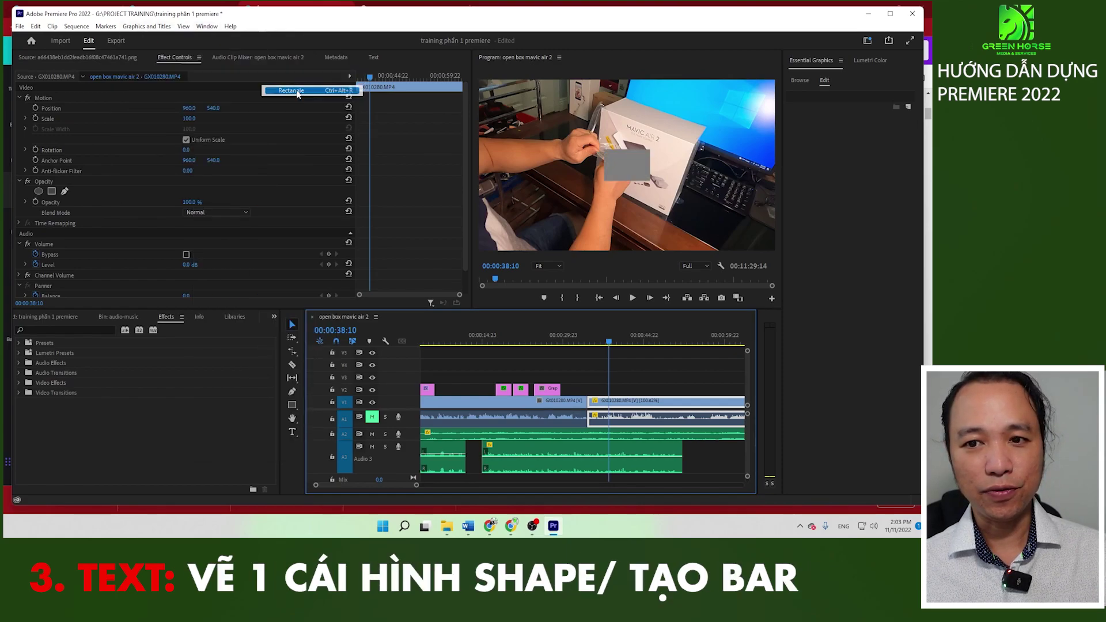
{"action": "left_click_drag", "start_coordinate": [607, 178], "coordinate": [522, 190]}
{"action": "mouse_move", "coordinate": [647, 151]}
{"action": "left_mouse_down"}
{"action": "mouse_move", "coordinate": [647, 166]}
{"action": "mouse_move", "coordinate": [724, 179]}
{"action": "left_mouse_up"}
{"action": "mouse_move", "coordinate": [645, 178]}
{"action": "left_mouse_down"}
{"action": "mouse_move", "coordinate": [676, 239]}
{"action": "mouse_move", "coordinate": [654, 211]}
{"action": "left_mouse_up"}
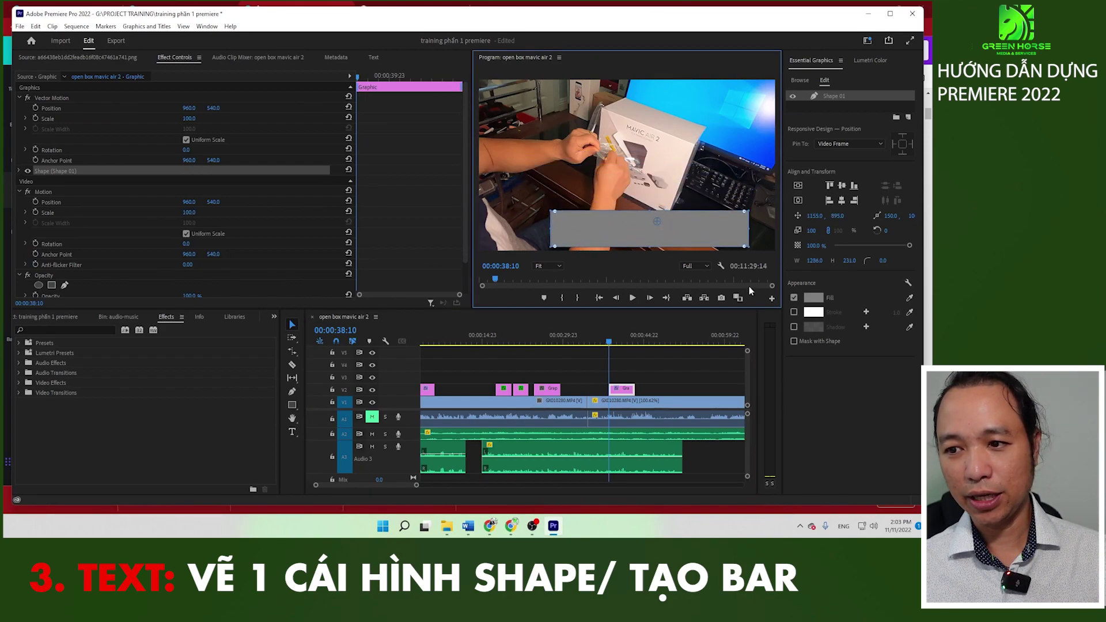
Step: Fill the bar dark red (A80000) and lower its opacity to 68.6%
{"action": "left_click", "coordinate": [813, 298]}
{"action": "left_click", "coordinate": [473, 287]}
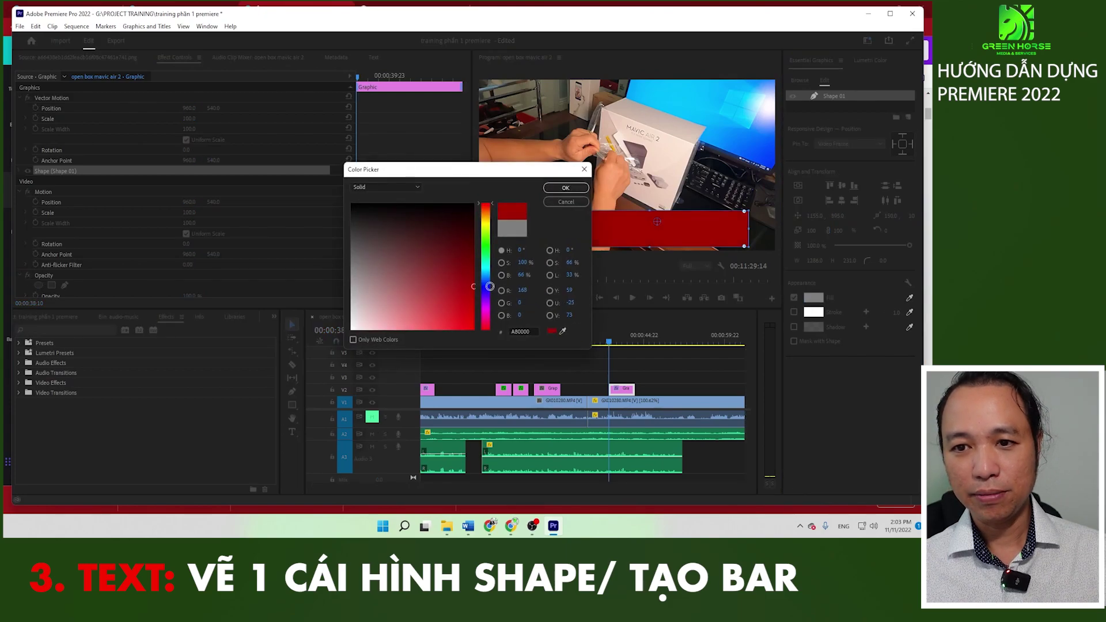
{"action": "left_click", "coordinate": [565, 188]}
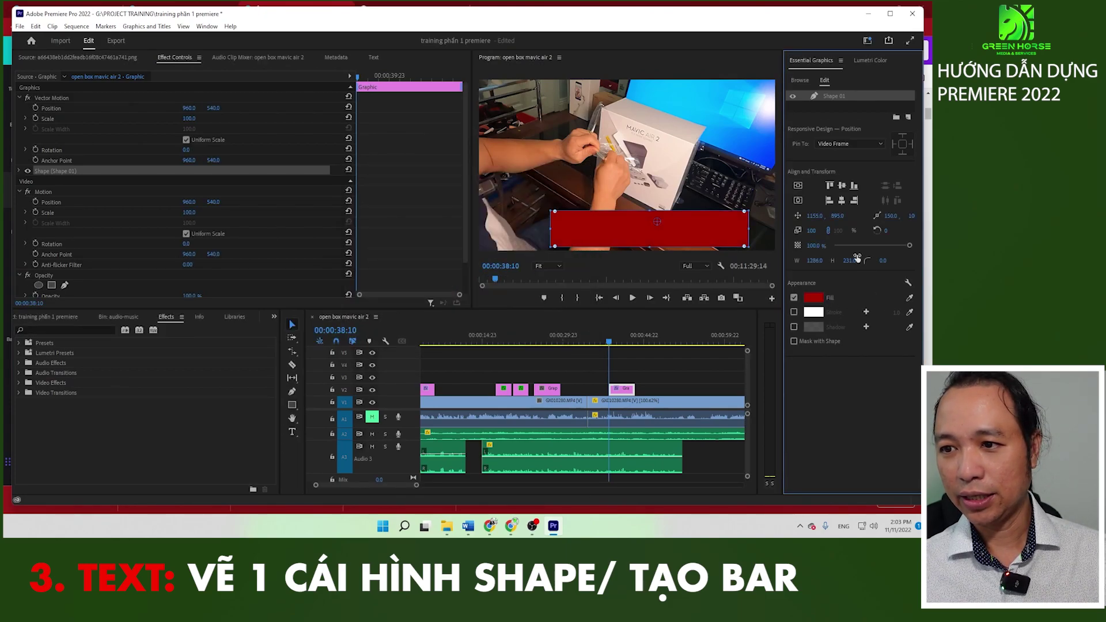
{"action": "left_click_drag", "start_coordinate": [908, 246], "coordinate": [886, 258]}
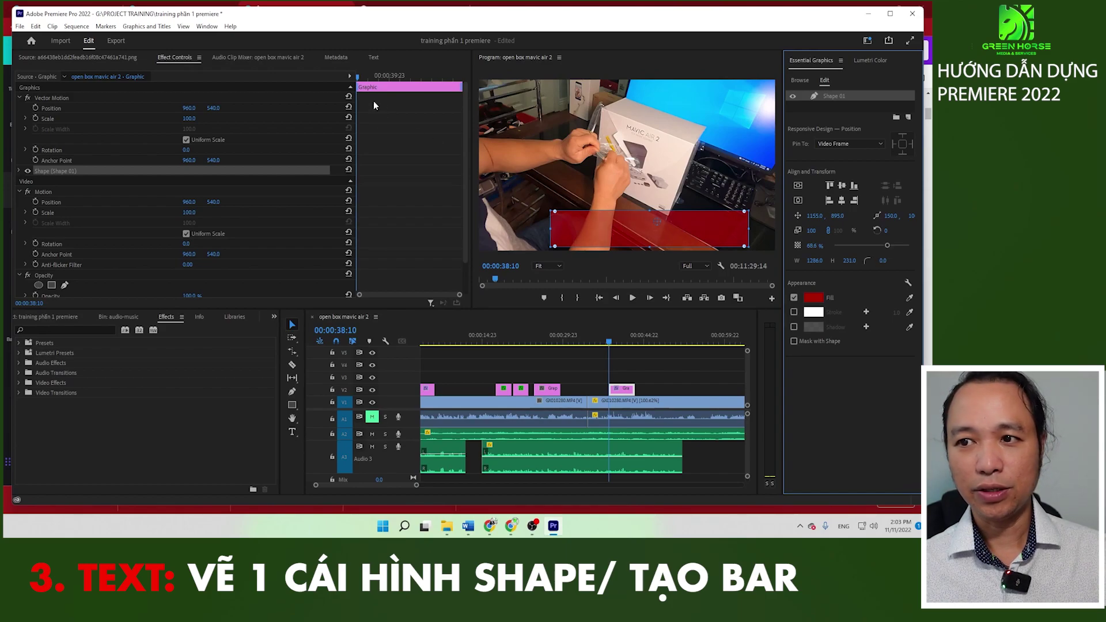
{"action": "left_click", "coordinate": [586, 179]}
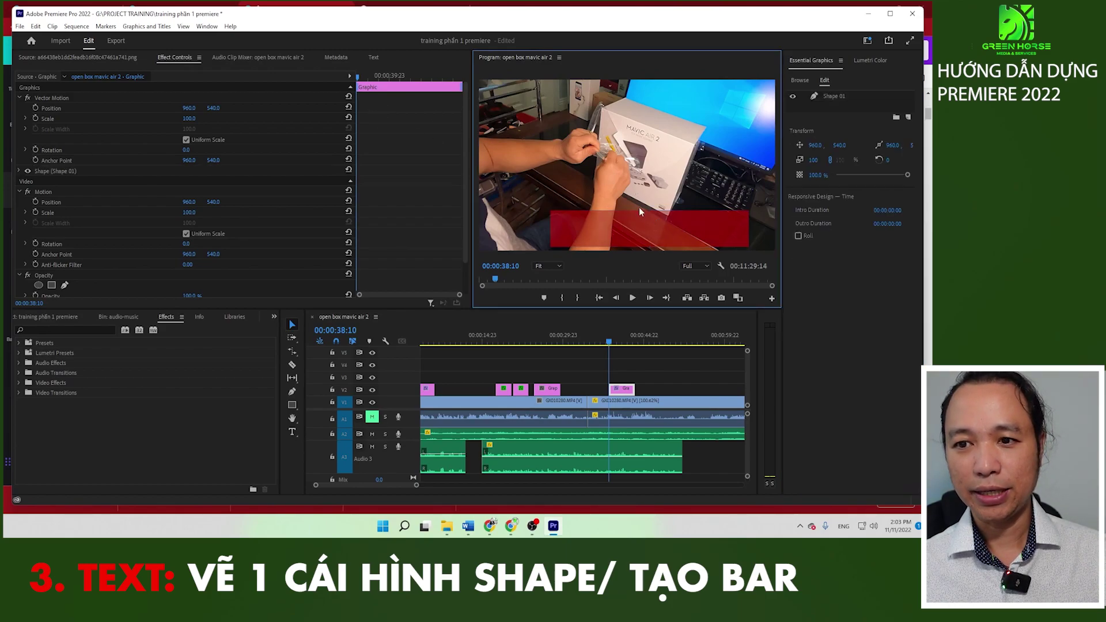
{"action": "left_click", "coordinate": [157, 28]}
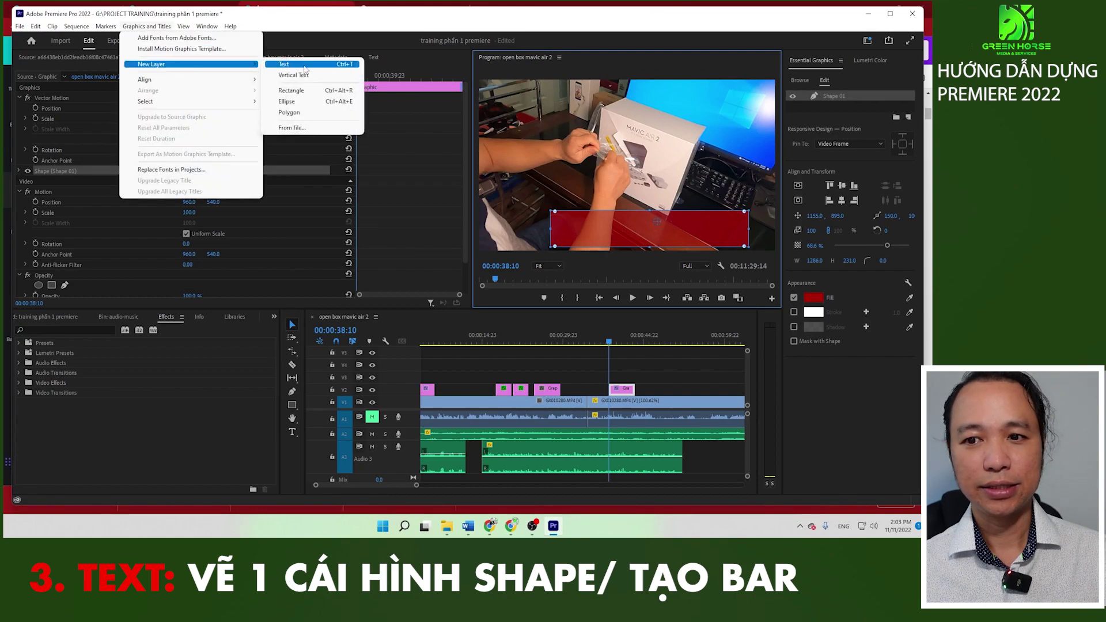
Step: Add a text layer on the red bar reading 'LINK MUA SẢN PHẨM:' in white
{"action": "left_click", "coordinate": [285, 64]}
{"action": "left_click_drag", "start_coordinate": [661, 171], "coordinate": [646, 228]}
{"action": "key", "text": "t"}
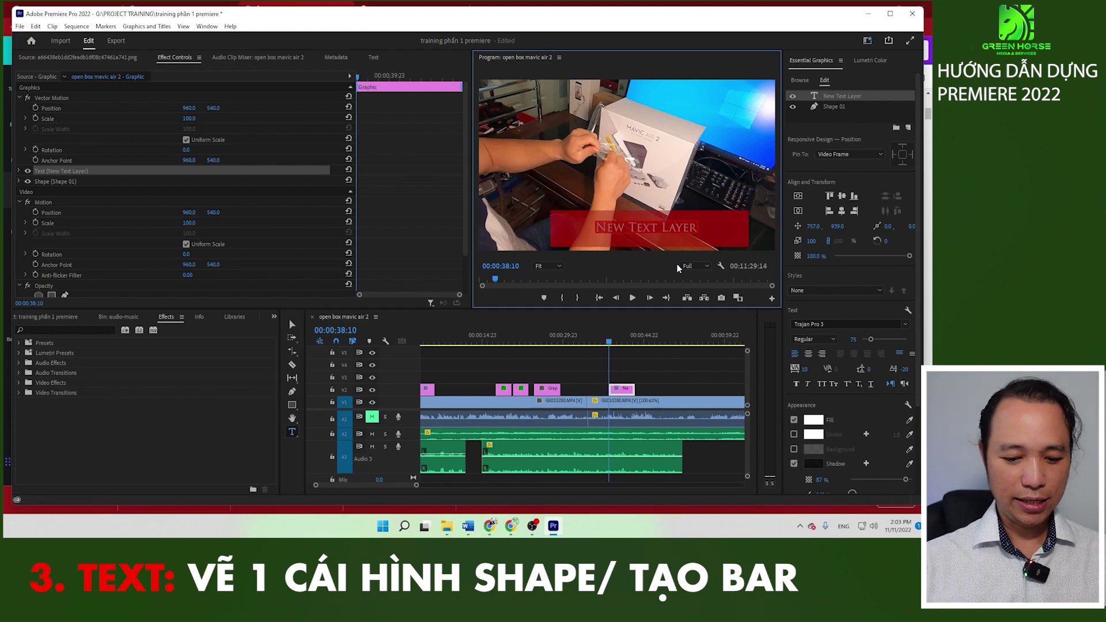
{"action": "type", "text": "link m"}
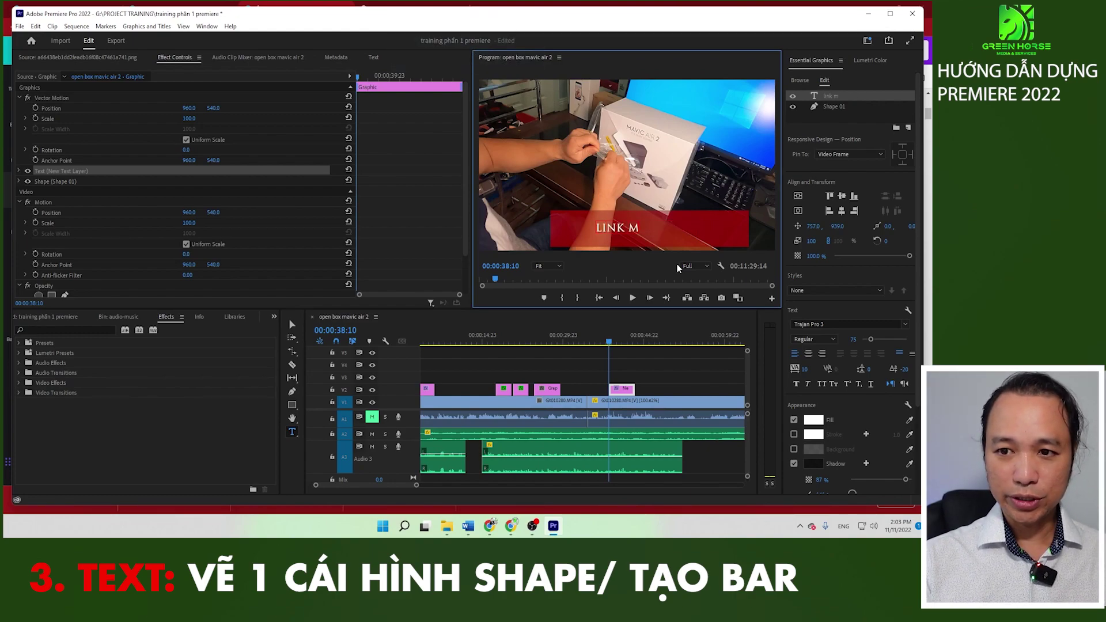
{"action": "type", "text": "nr"}
{"action": "type", "text": " p"}
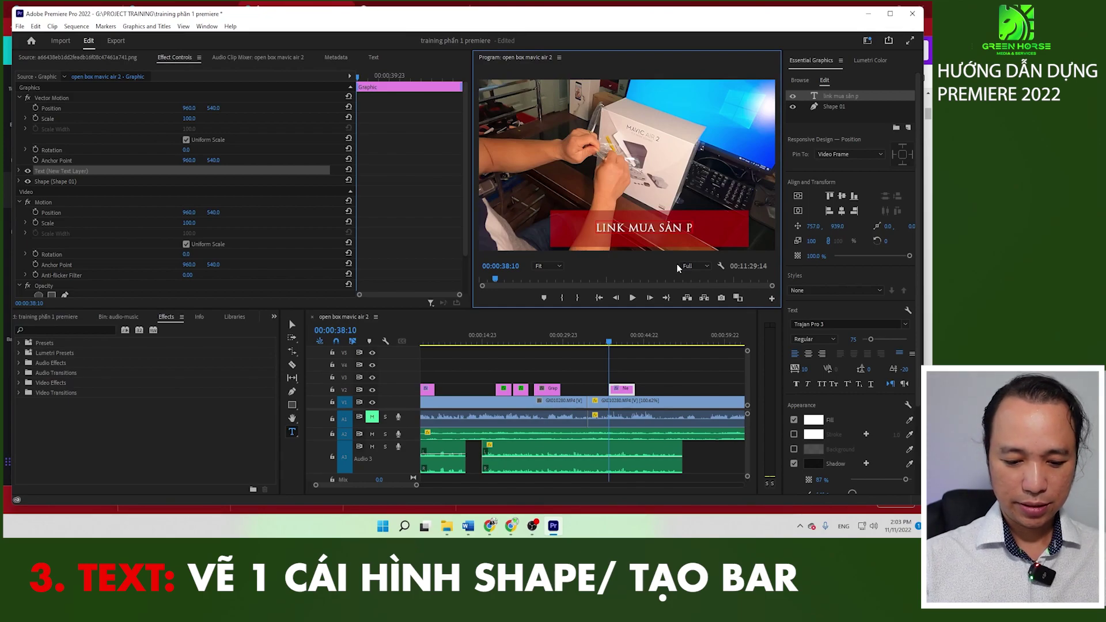
{"action": "type", "text": "hẩm:"}
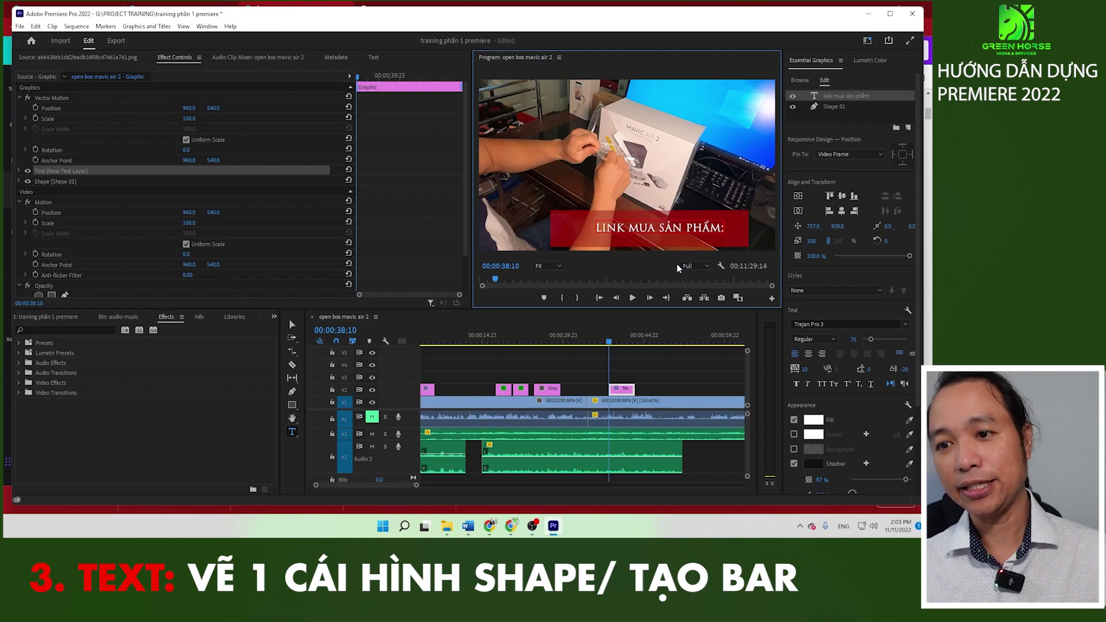
{"action": "left_click", "coordinate": [617, 342]}
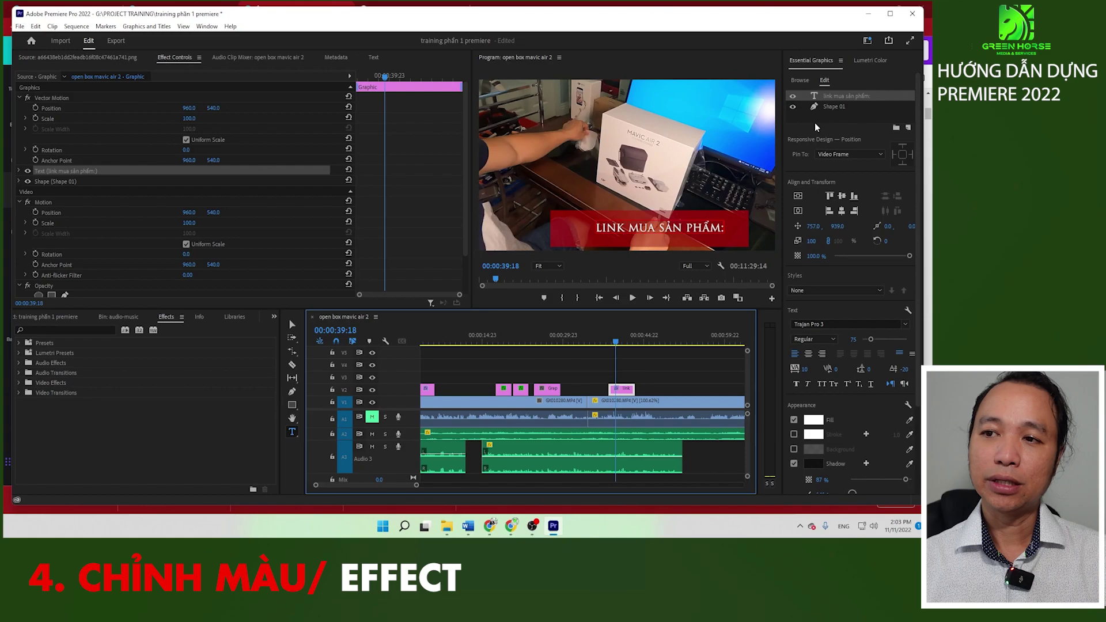
Step: Grade the first GX010280 clip in Lumetri Color: saturation 88.8, lower contrast, raise highlights, shadows and whites
{"action": "left_click", "coordinate": [870, 61]}
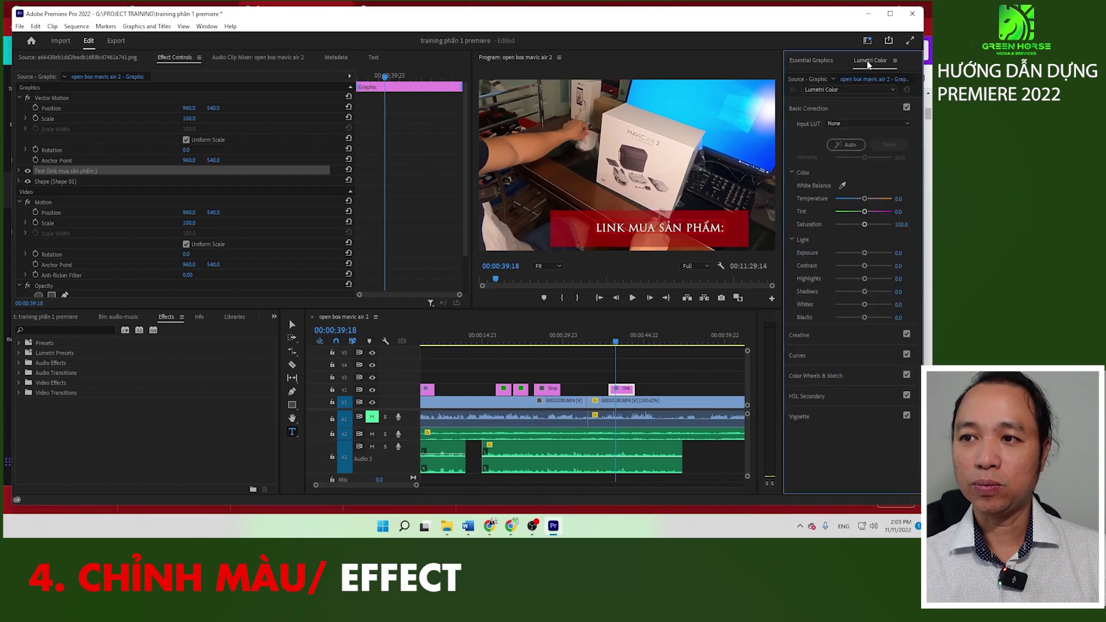
{"action": "left_click", "coordinate": [634, 336]}
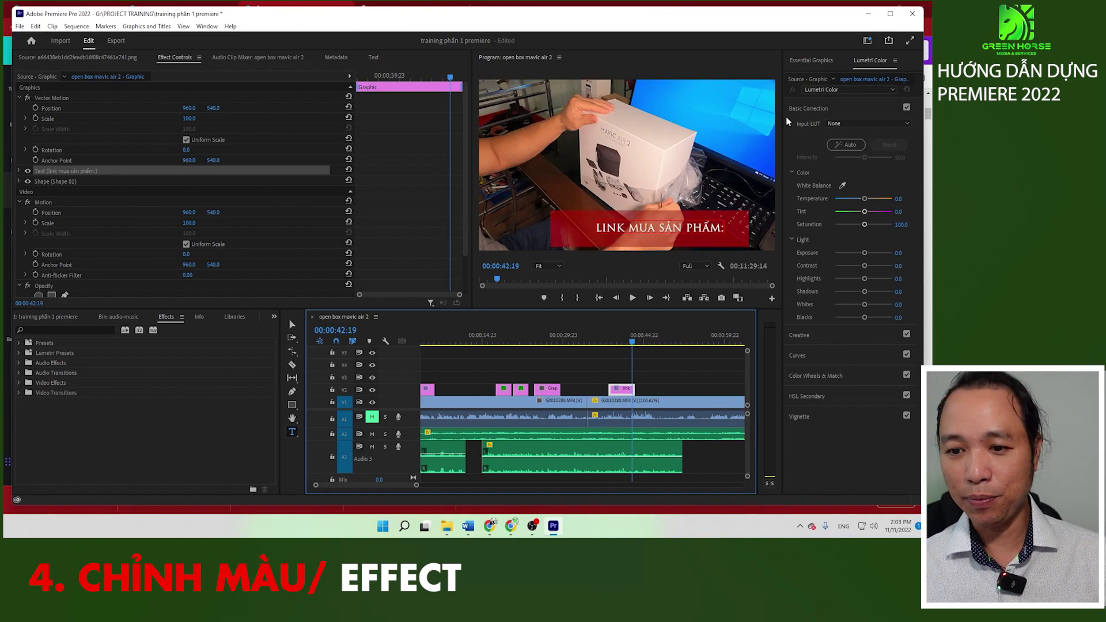
{"action": "left_click", "coordinate": [496, 402]}
{"action": "left_click", "coordinate": [466, 343]}
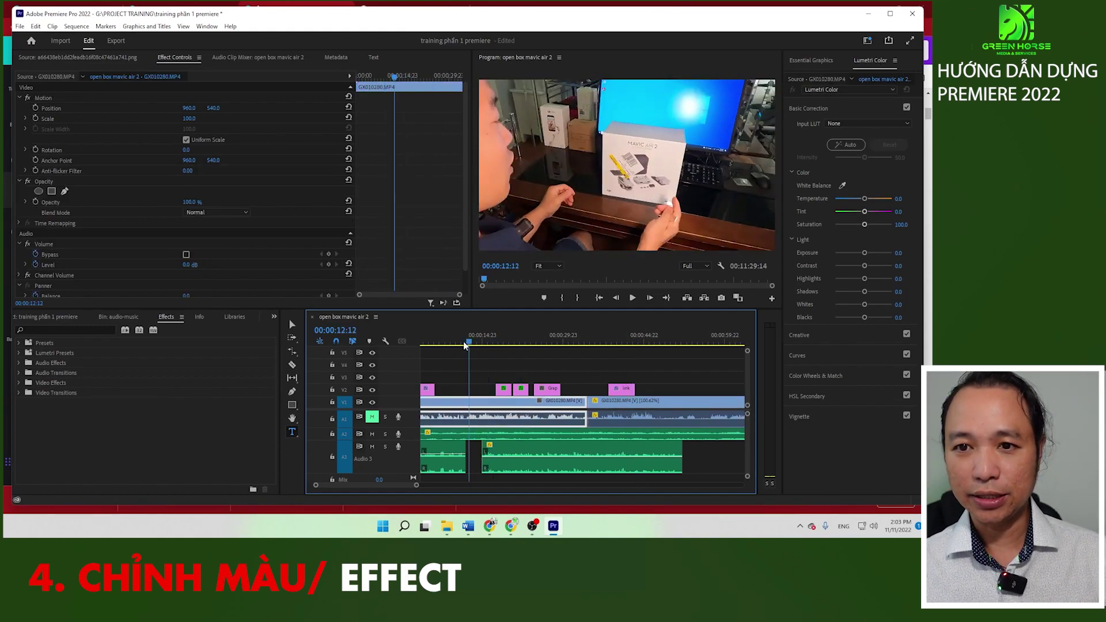
{"action": "left_click", "coordinate": [464, 343]}
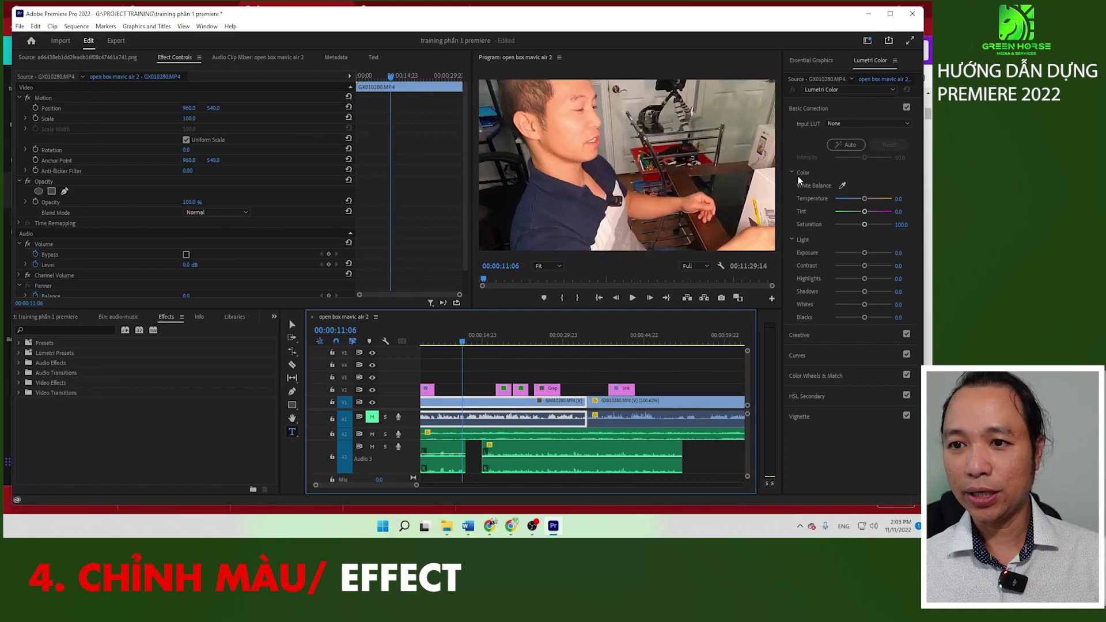
{"action": "mouse_move", "coordinate": [864, 225]}
{"action": "left_mouse_down"}
{"action": "mouse_move", "coordinate": [833, 225]}
{"action": "mouse_move", "coordinate": [863, 222]}
{"action": "mouse_move", "coordinate": [854, 266]}
{"action": "mouse_move", "coordinate": [870, 279]}
{"action": "mouse_move", "coordinate": [863, 318]}
{"action": "left_mouse_up"}
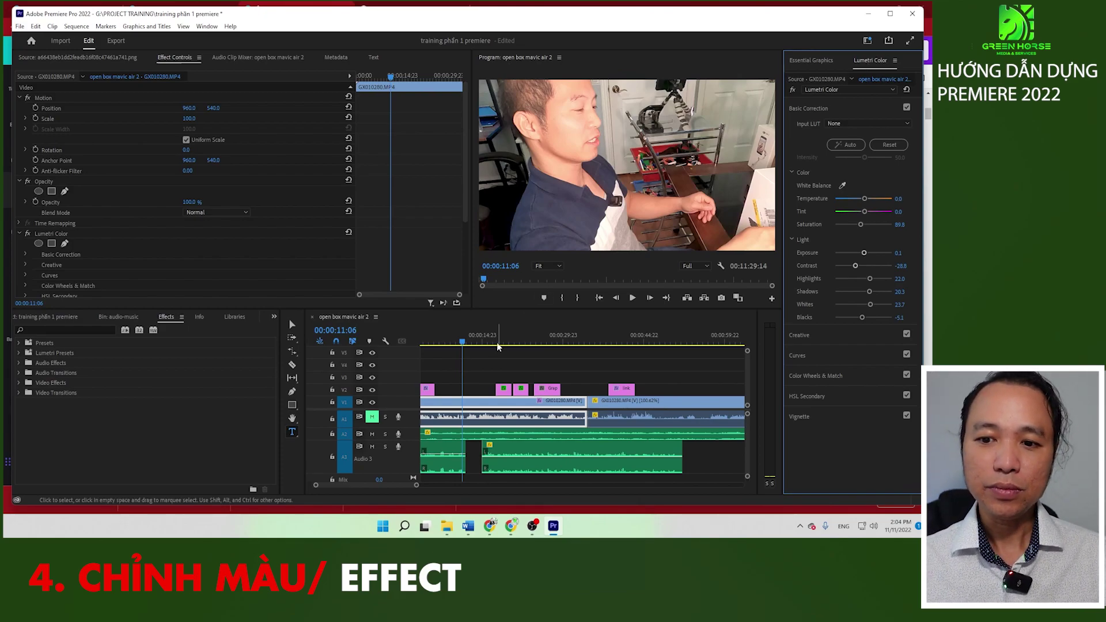
{"action": "left_click_drag", "start_coordinate": [591, 340], "coordinate": [624, 341]}
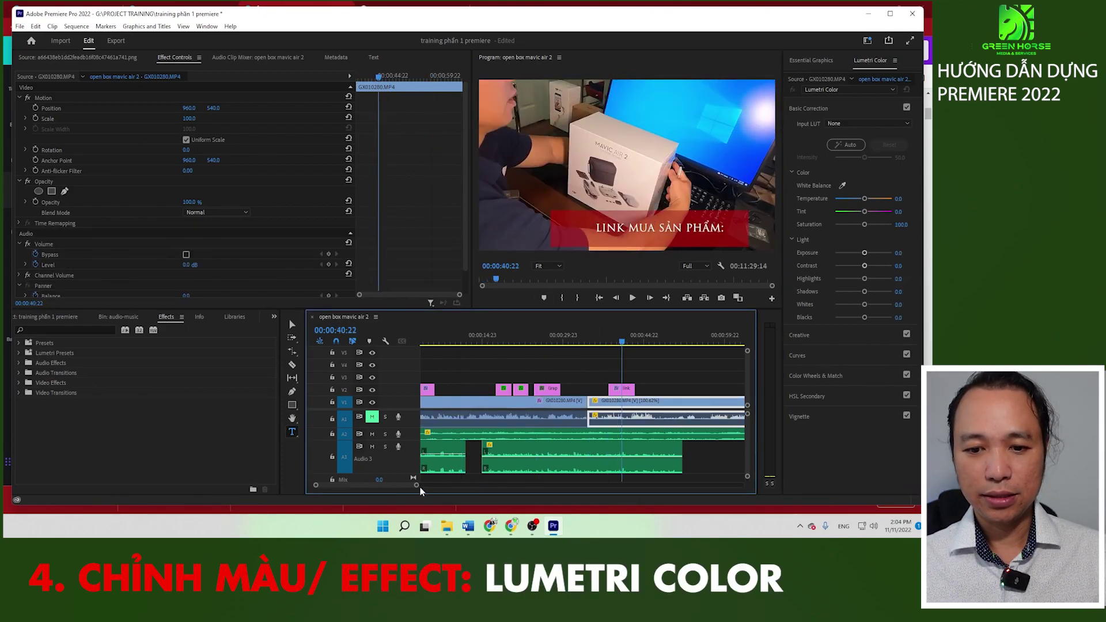
Step: Import the drone PNG from Downloads into the project bin
{"action": "left_click_drag", "start_coordinate": [417, 485], "coordinate": [535, 487]}
{"action": "left_click", "coordinate": [490, 334]}
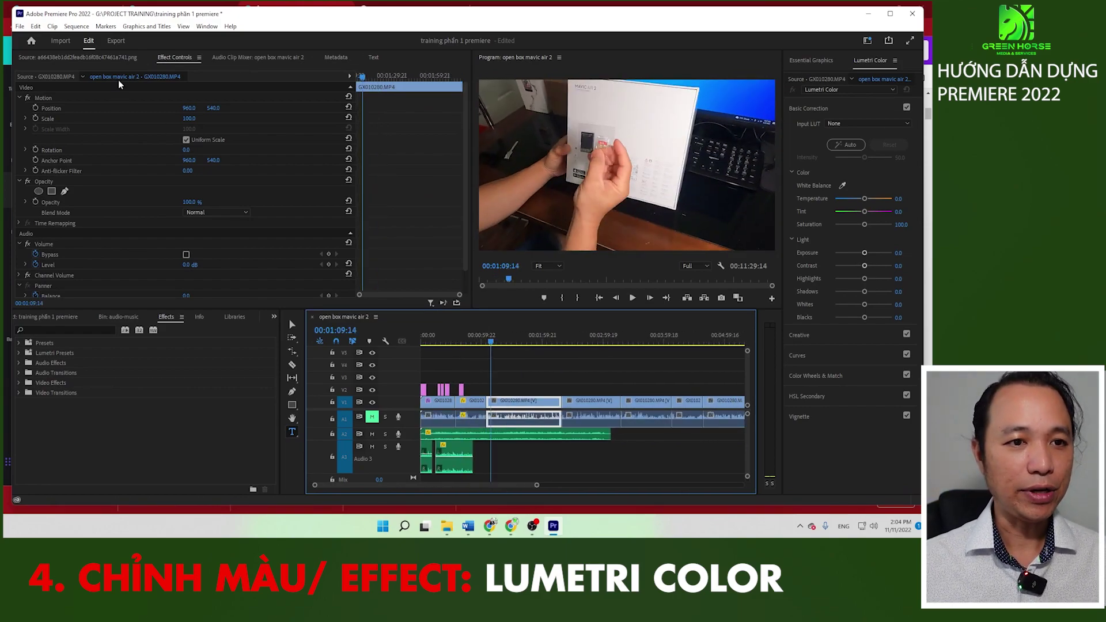
{"action": "left_click", "coordinate": [499, 375]}
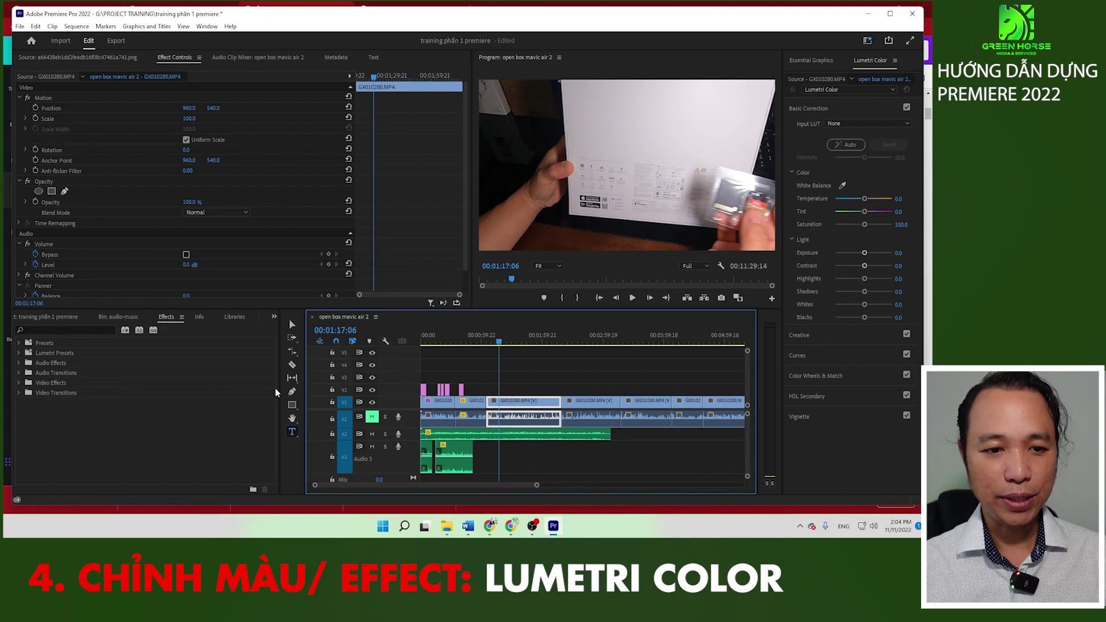
{"action": "left_click", "coordinate": [50, 316]}
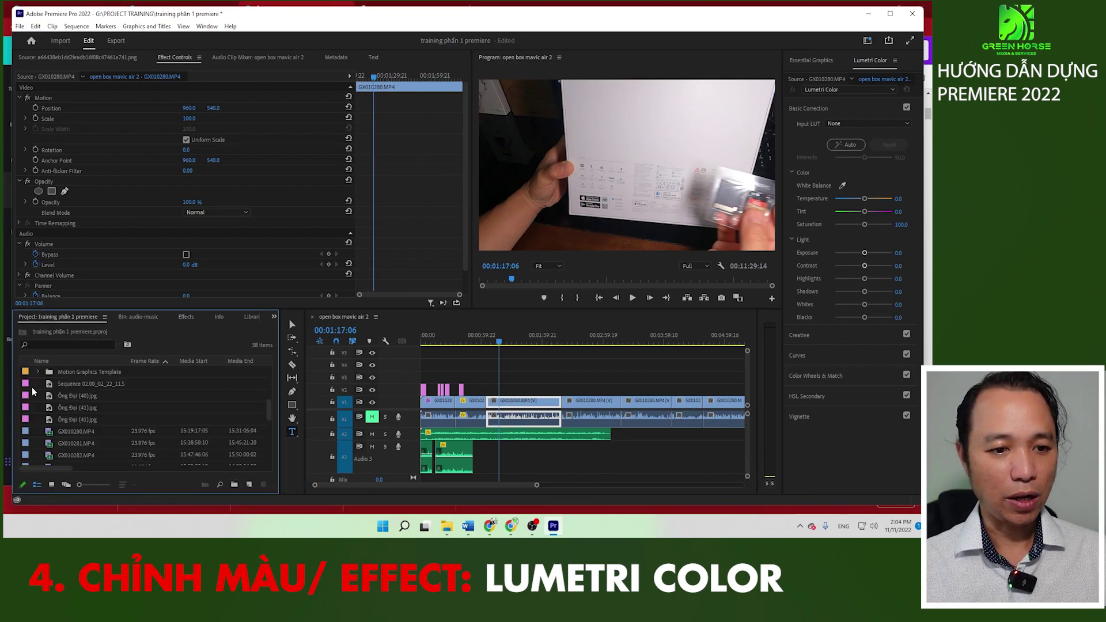
{"action": "double_click", "coordinate": [36, 390]}
{"action": "double_click", "coordinate": [605, 155]}
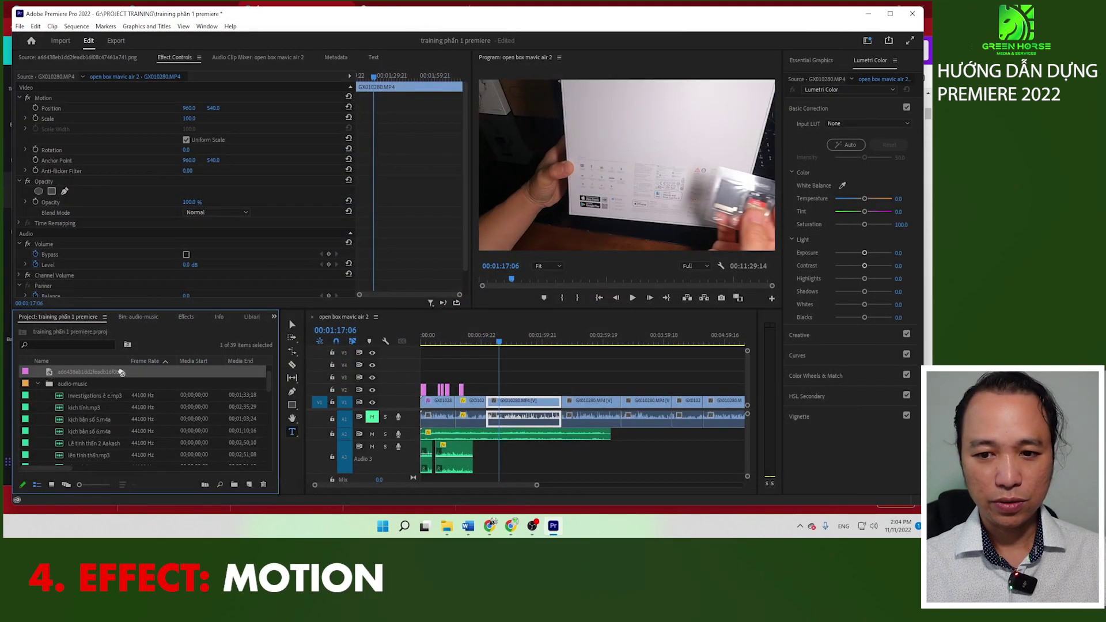
Step: Place the drone image on track V2 above the footage and select it
{"action": "left_click_drag", "start_coordinate": [121, 372], "coordinate": [549, 390]}
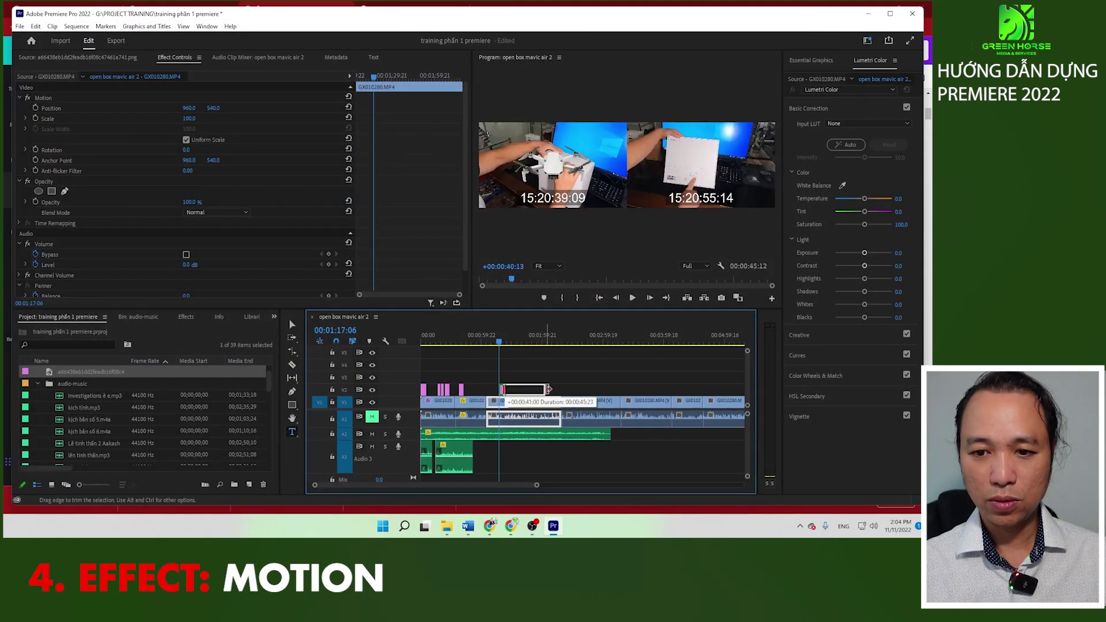
{"action": "left_click", "coordinate": [511, 341]}
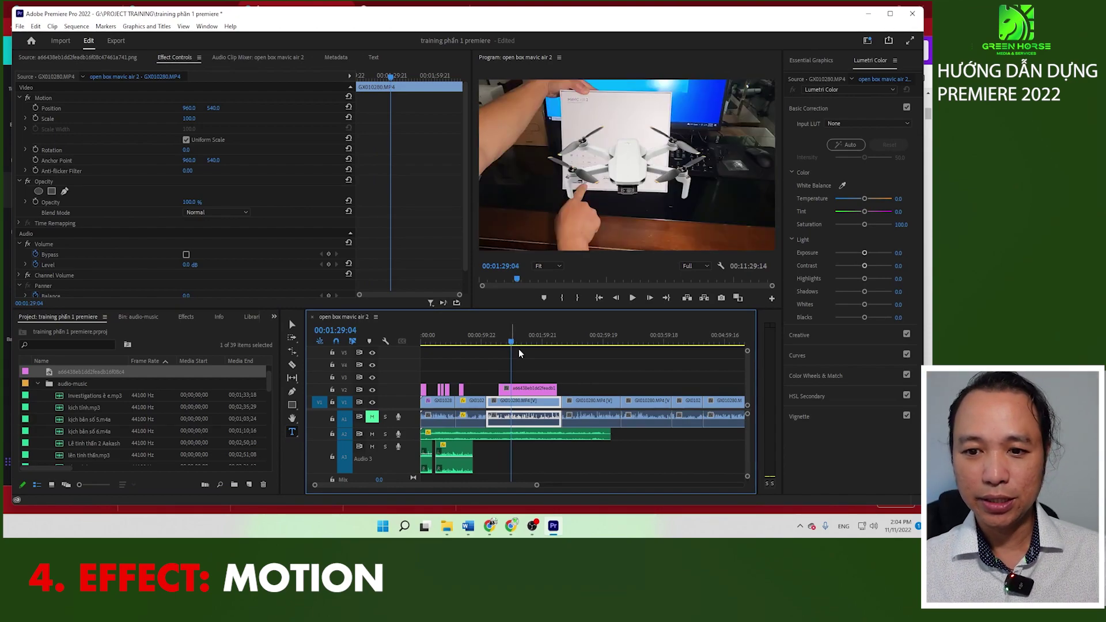
{"action": "left_click", "coordinate": [530, 388]}
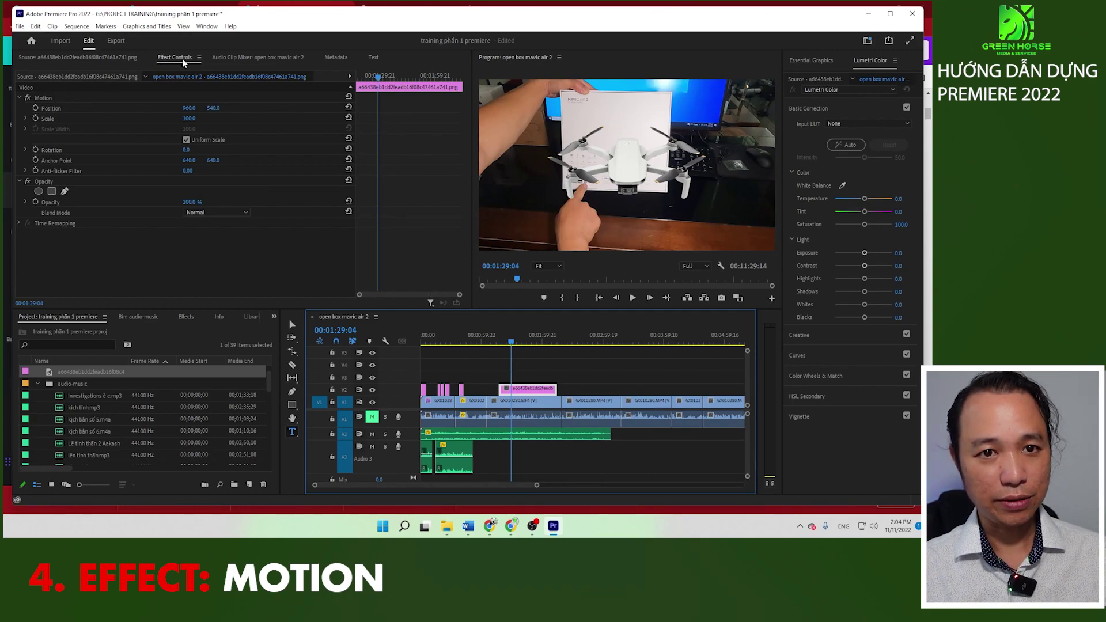
Step: Preview the drone PNG on its own in the Source monitor
{"action": "left_click", "coordinate": [64, 57]}
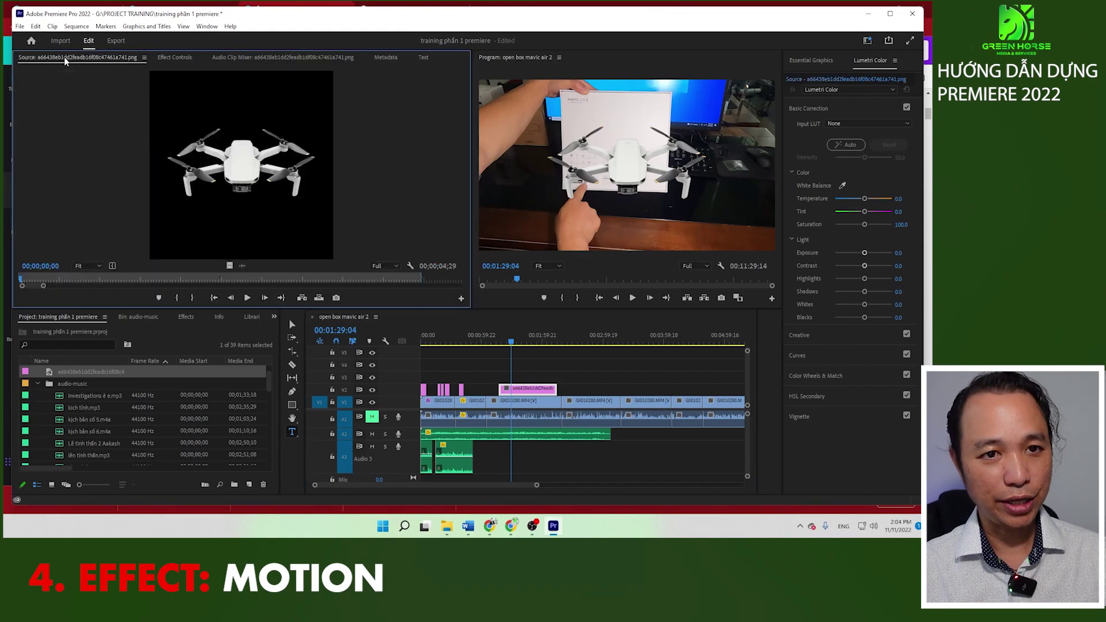
{"action": "left_click", "coordinate": [175, 58]}
{"action": "left_click", "coordinate": [238, 56]}
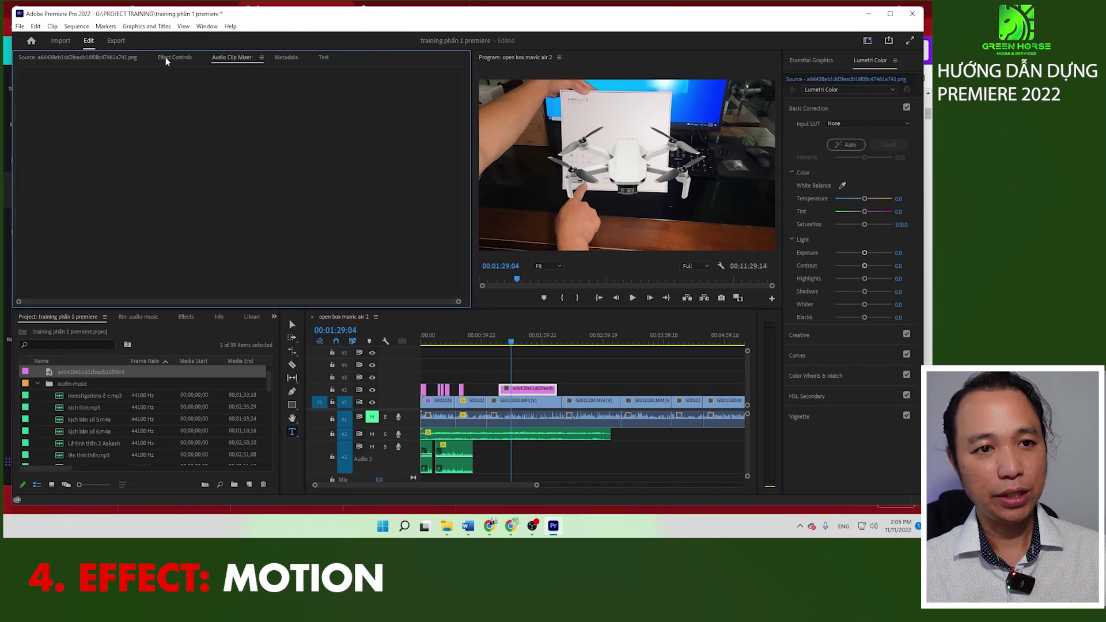
{"action": "left_click", "coordinate": [83, 58]}
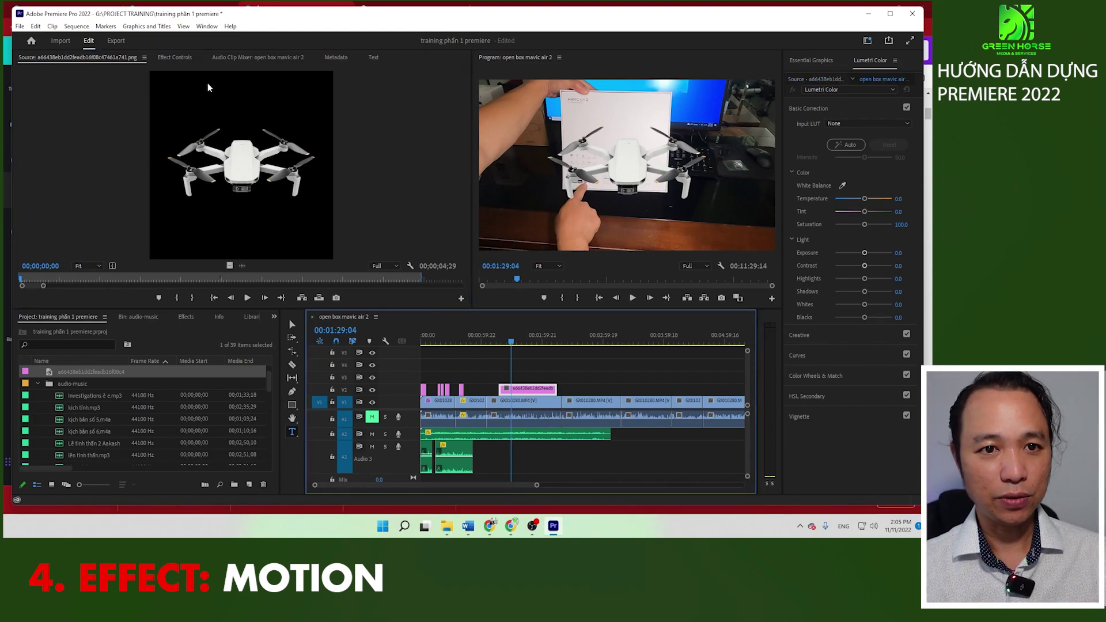
Step: Scale the drone image to 40 and position it at 1560, 162 in the top-right corner
{"action": "left_click", "coordinate": [174, 57]}
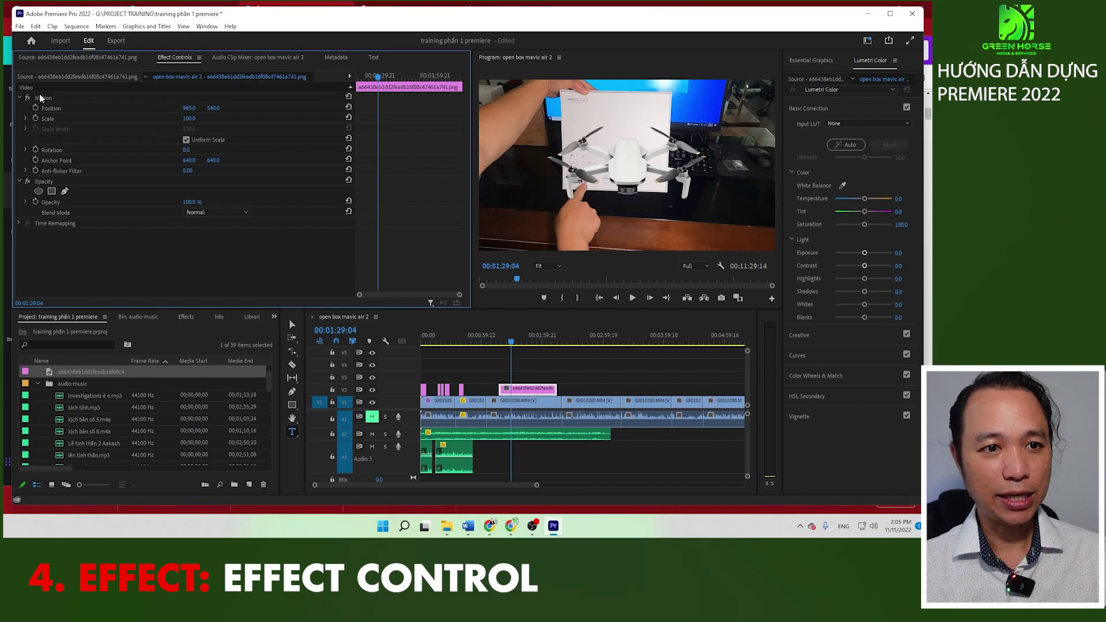
{"action": "left_click_drag", "start_coordinate": [189, 121], "coordinate": [146, 116]}
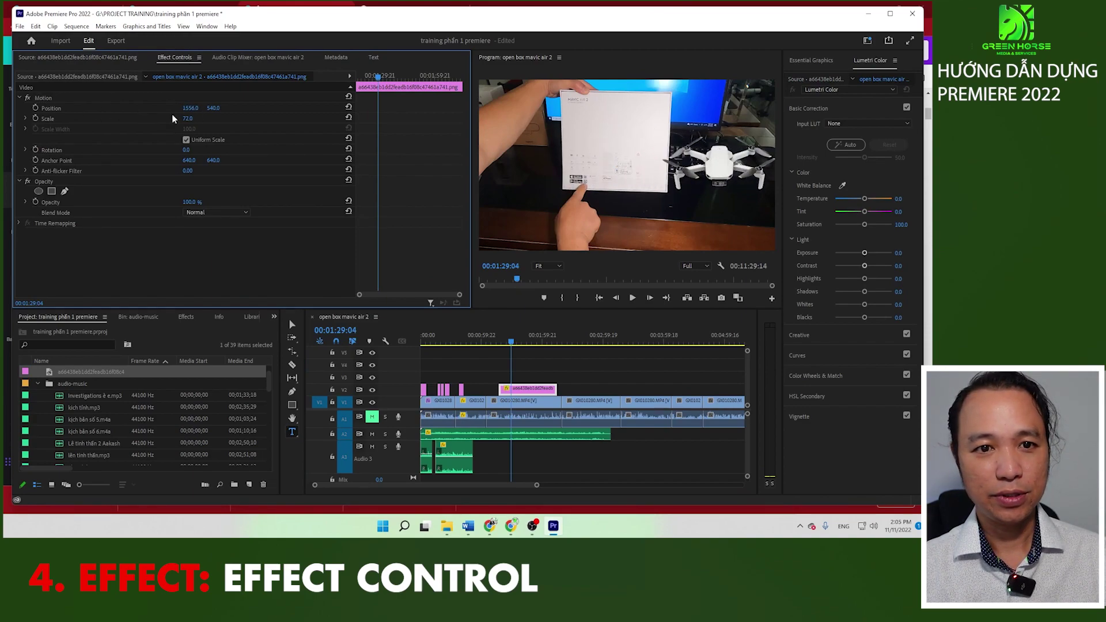
{"action": "mouse_move", "coordinate": [213, 107]}
{"action": "left_mouse_down"}
{"action": "mouse_move", "coordinate": [173, 121]}
{"action": "mouse_move", "coordinate": [212, 109]}
{"action": "left_mouse_up"}
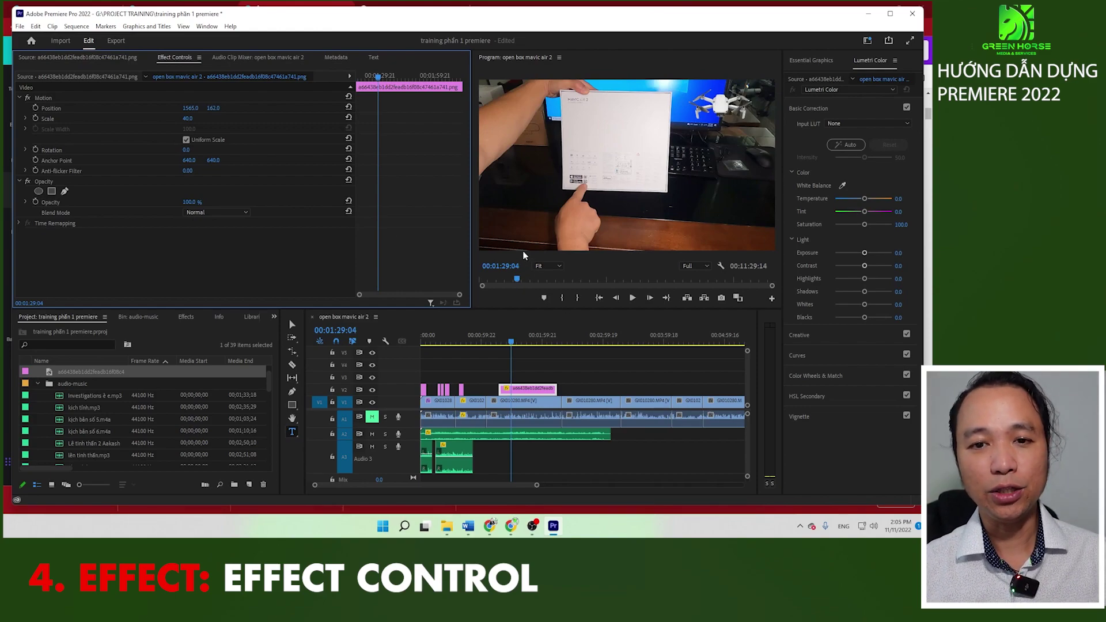
{"action": "left_click_drag", "start_coordinate": [378, 76], "coordinate": [354, 85]}
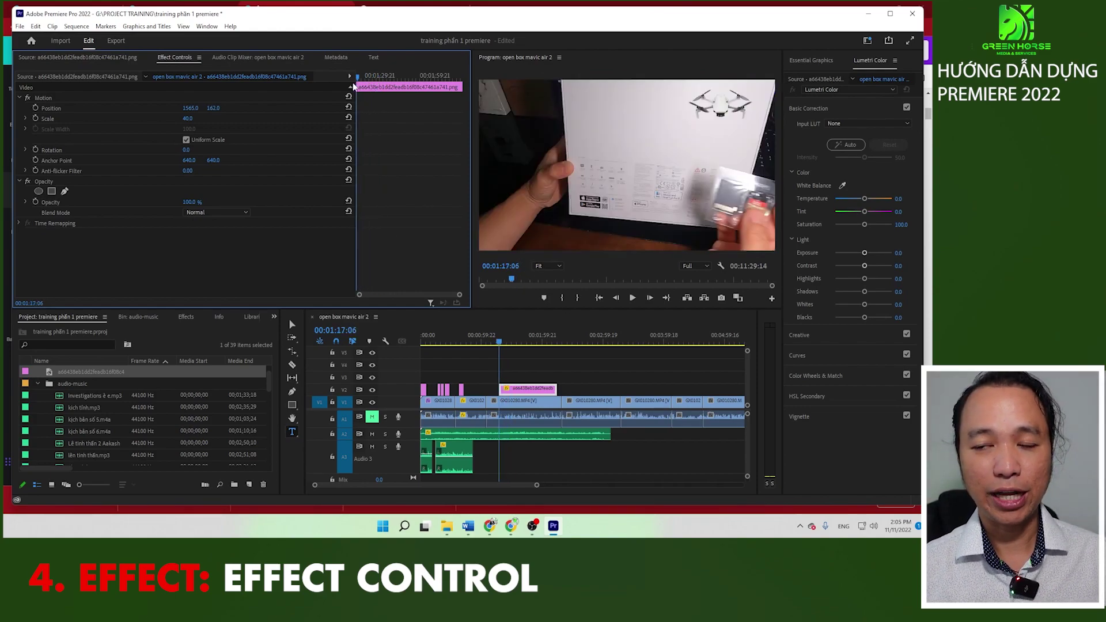
Step: Keyframe the drone's position so it slides left to X 399 by 00:01:22:06
{"action": "left_click", "coordinate": [36, 108]}
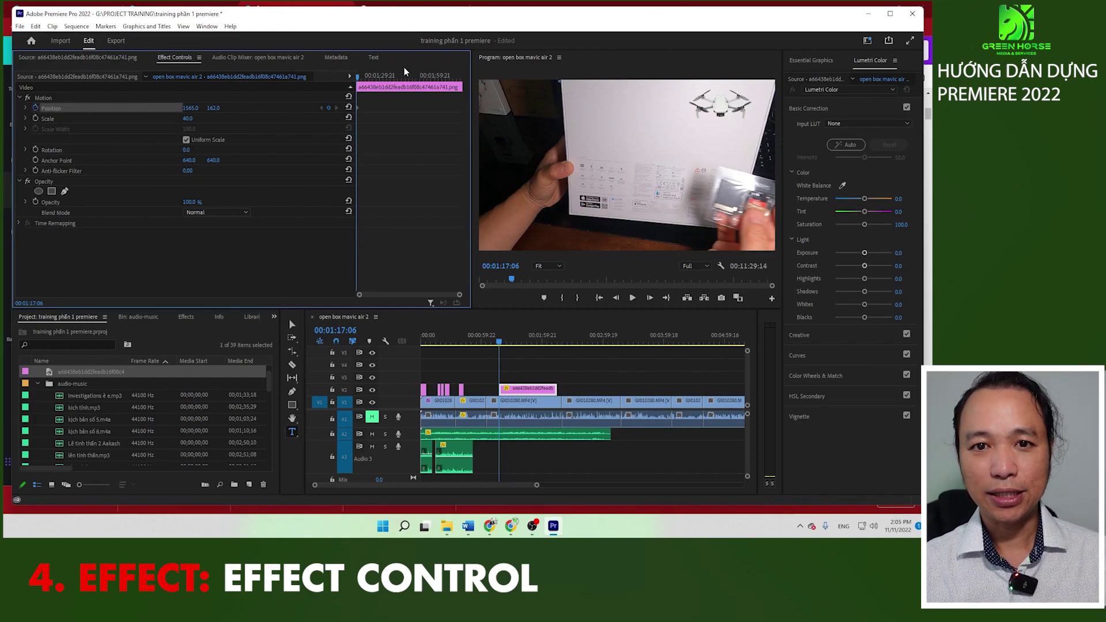
{"action": "left_click_drag", "start_coordinate": [354, 84], "coordinate": [368, 82]}
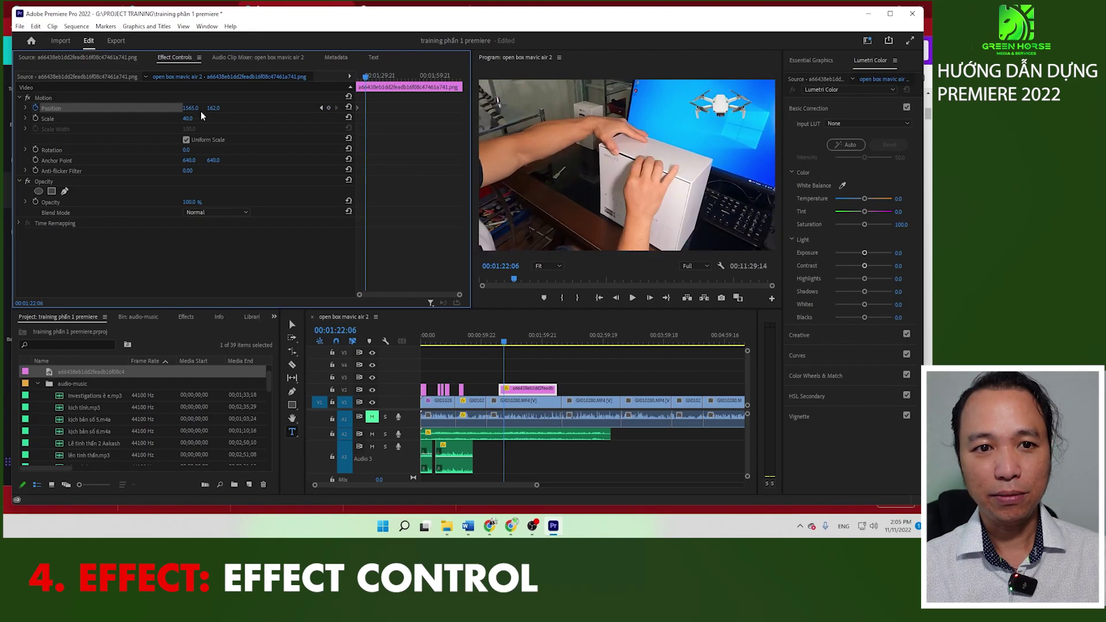
{"action": "left_click_drag", "start_coordinate": [190, 108], "coordinate": [125, 107]}
{"action": "left_click_drag", "start_coordinate": [364, 83], "coordinate": [365, 81]}
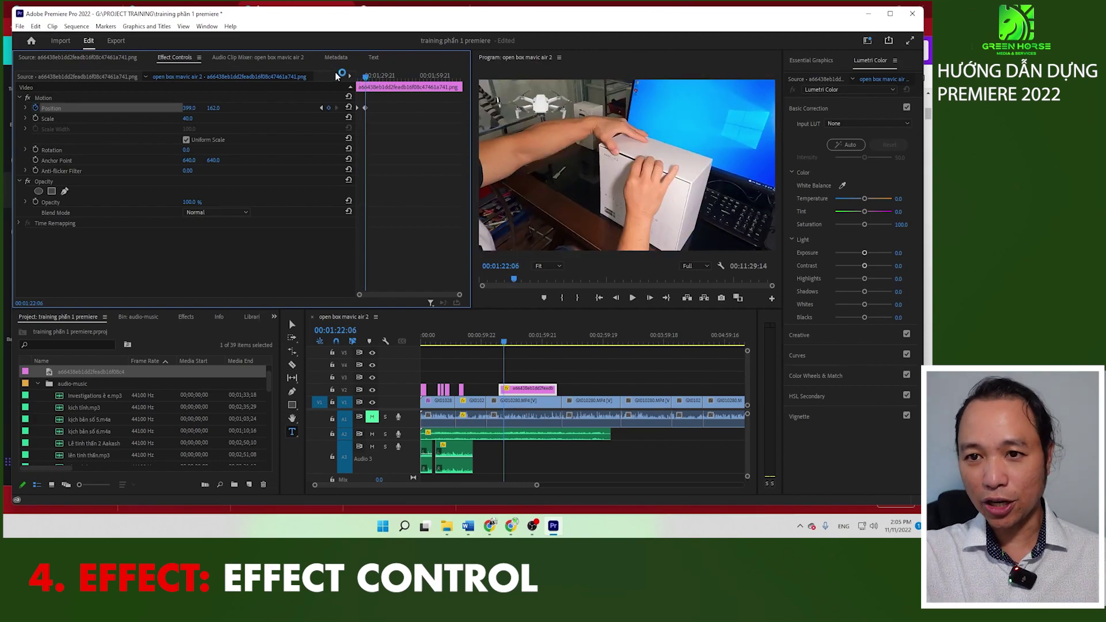
Step: Keyframe the drone's scale growing through 53 and 56 to 58
{"action": "left_click", "coordinate": [35, 119]}
{"action": "left_click_drag", "start_coordinate": [364, 79], "coordinate": [368, 80]}
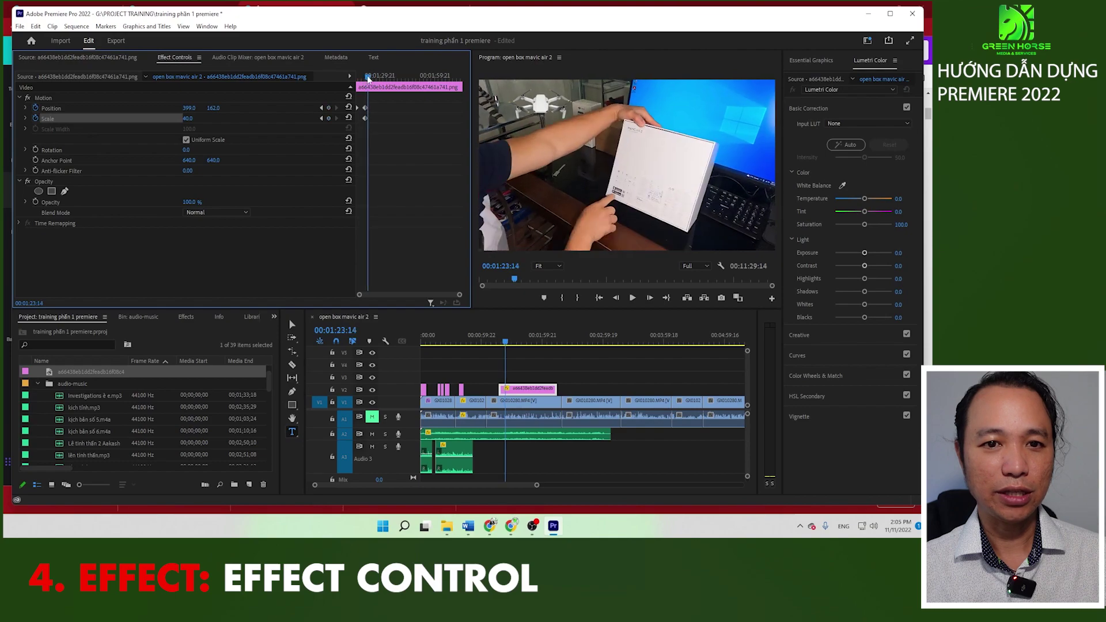
{"action": "left_click_drag", "start_coordinate": [185, 119], "coordinate": [193, 118]}
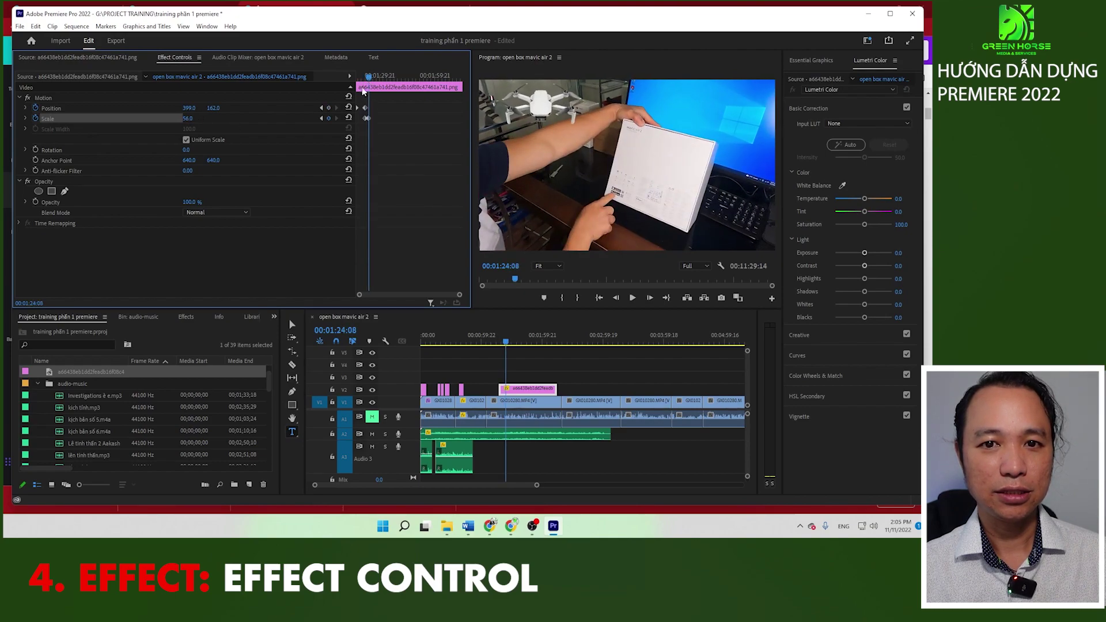
{"action": "left_click_drag", "start_coordinate": [368, 77], "coordinate": [372, 78]}
{"action": "mouse_move", "coordinate": [188, 119]}
{"action": "left_mouse_down"}
{"action": "mouse_move", "coordinate": [205, 117]}
{"action": "mouse_move", "coordinate": [183, 118]}
{"action": "left_mouse_up"}
{"action": "left_click_drag", "start_coordinate": [372, 78], "coordinate": [375, 79]}
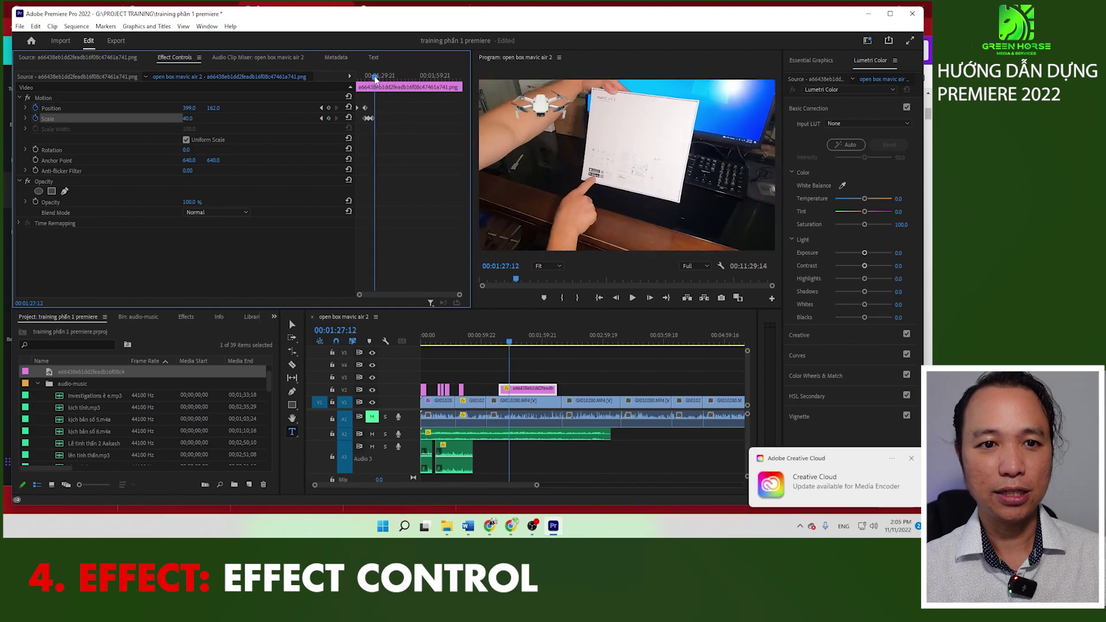
{"action": "left_click_drag", "start_coordinate": [184, 118], "coordinate": [204, 119]}
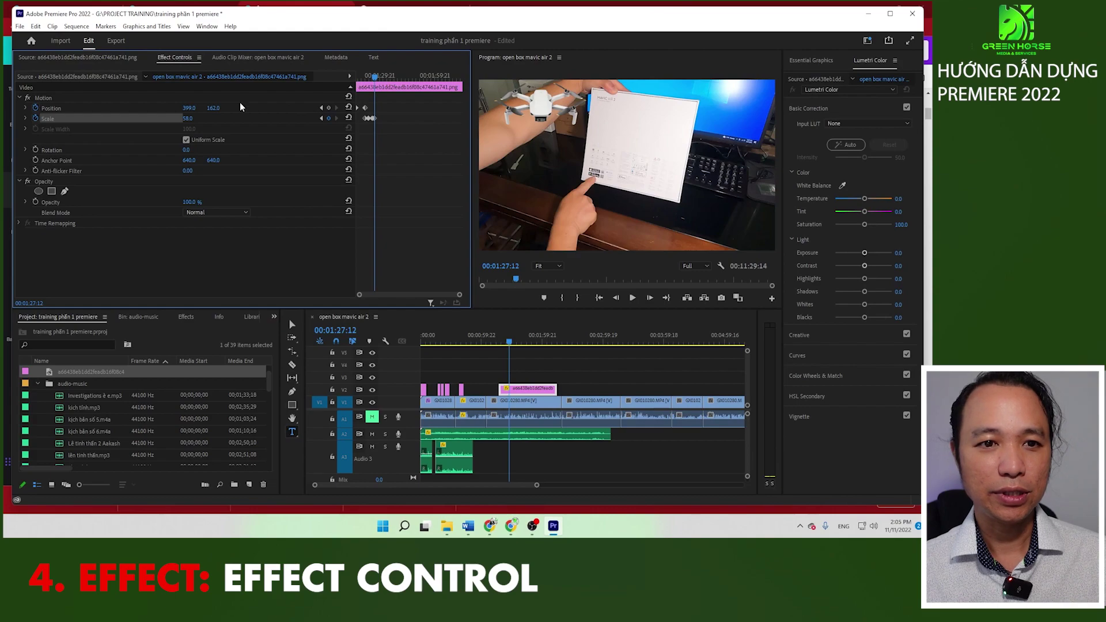
Step: Keyframe the drone sliding back to the right by 00:01:33:07 and play back the animation
{"action": "left_click", "coordinate": [328, 108]}
{"action": "left_click_drag", "start_coordinate": [375, 76], "coordinate": [385, 76]}
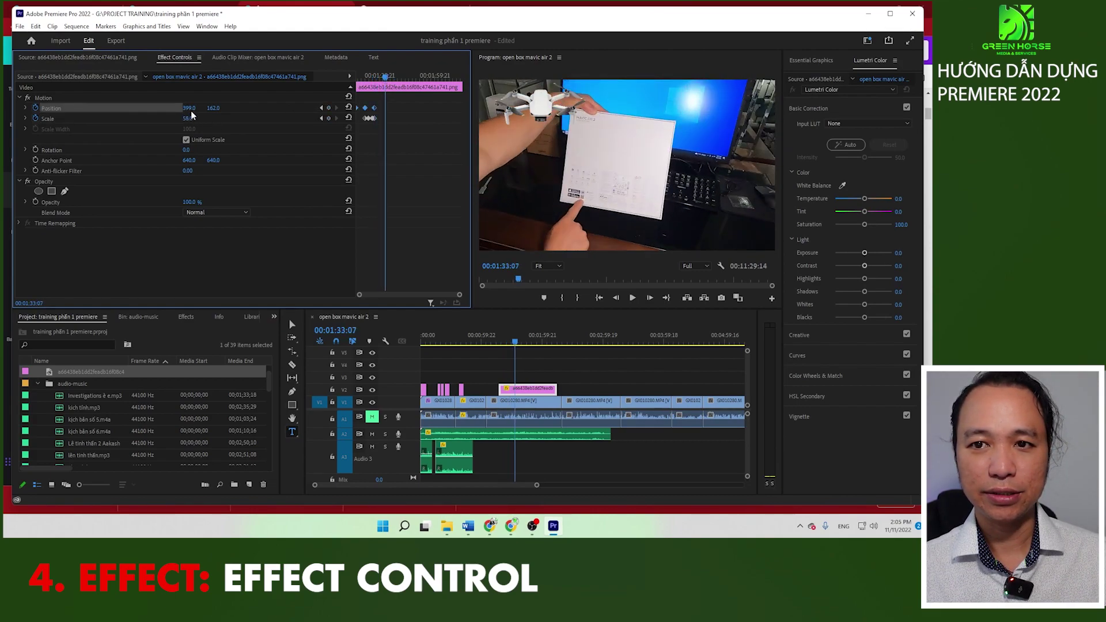
{"action": "left_click_drag", "start_coordinate": [189, 107], "coordinate": [346, 108]}
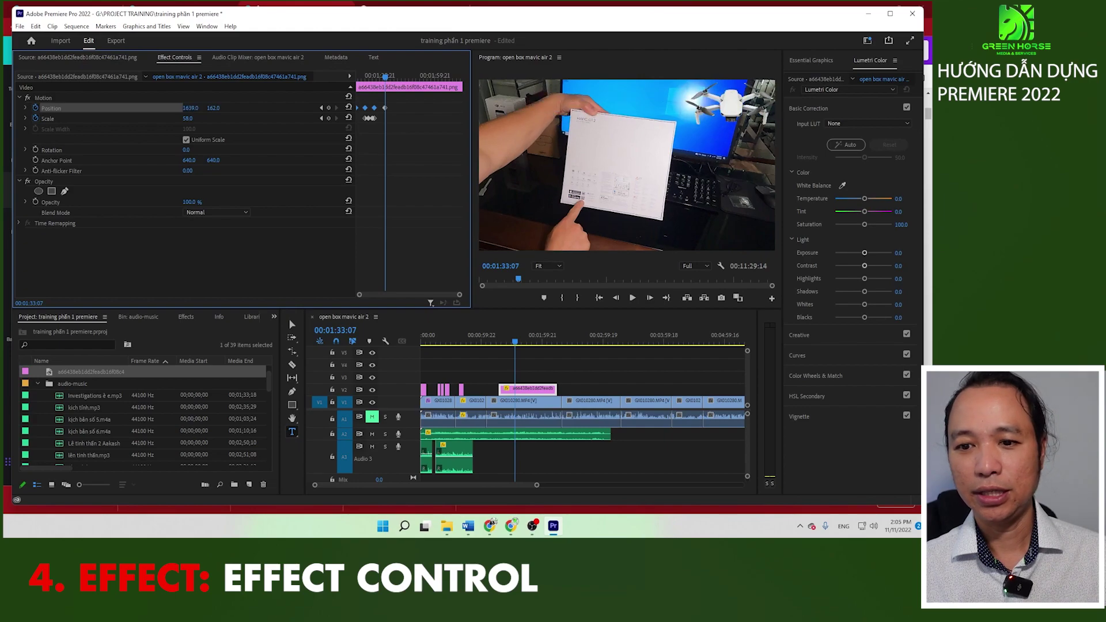
{"action": "left_click_drag", "start_coordinate": [508, 343], "coordinate": [499, 343]}
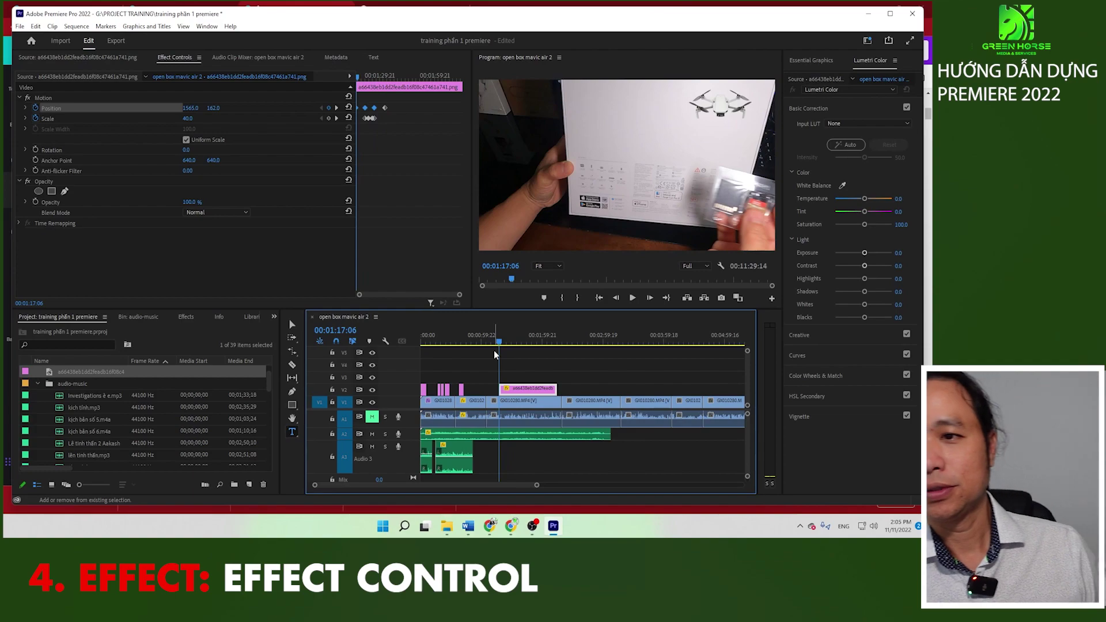
{"action": "key", "text": "space"}
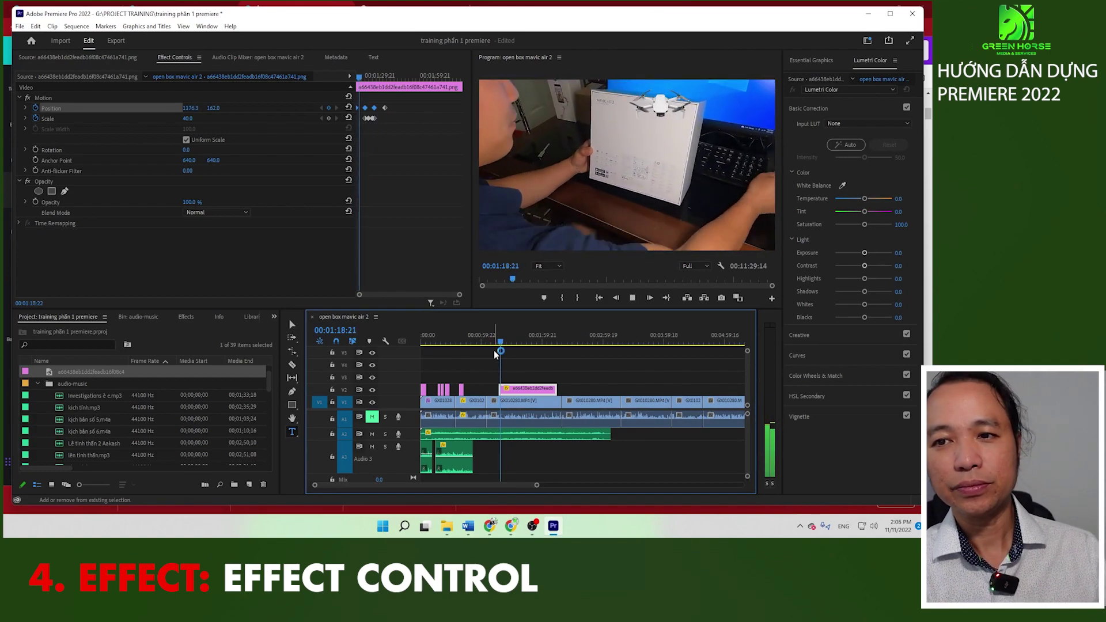
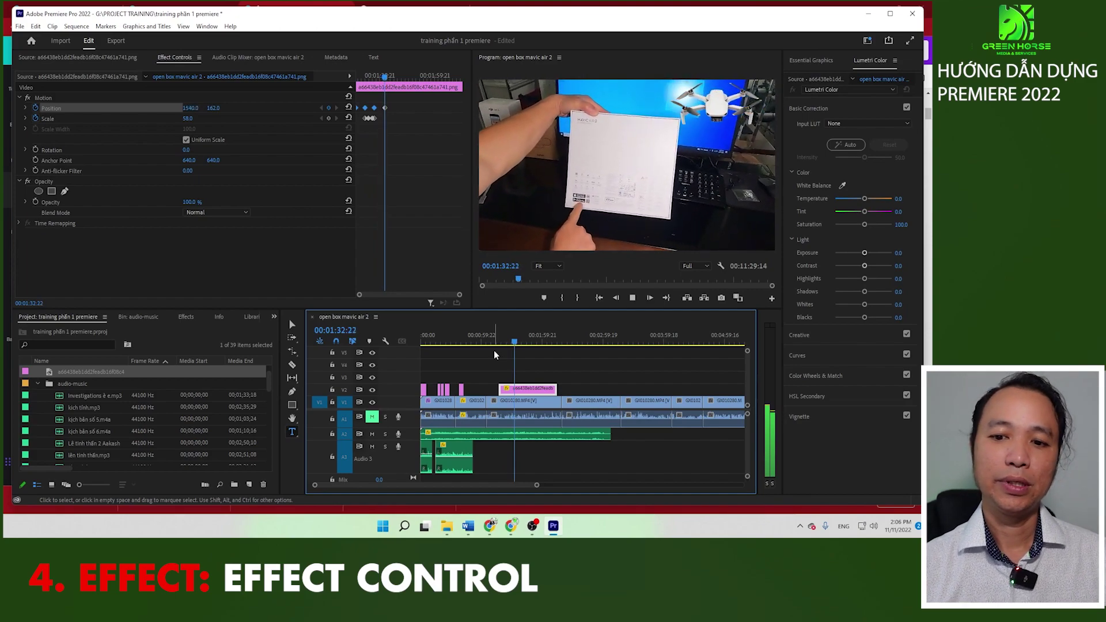
Step: Apply the Camera Blur effect from Blur & Sharpen to the GX010280 clip at 00:00:09:13
{"action": "key", "text": "space"}
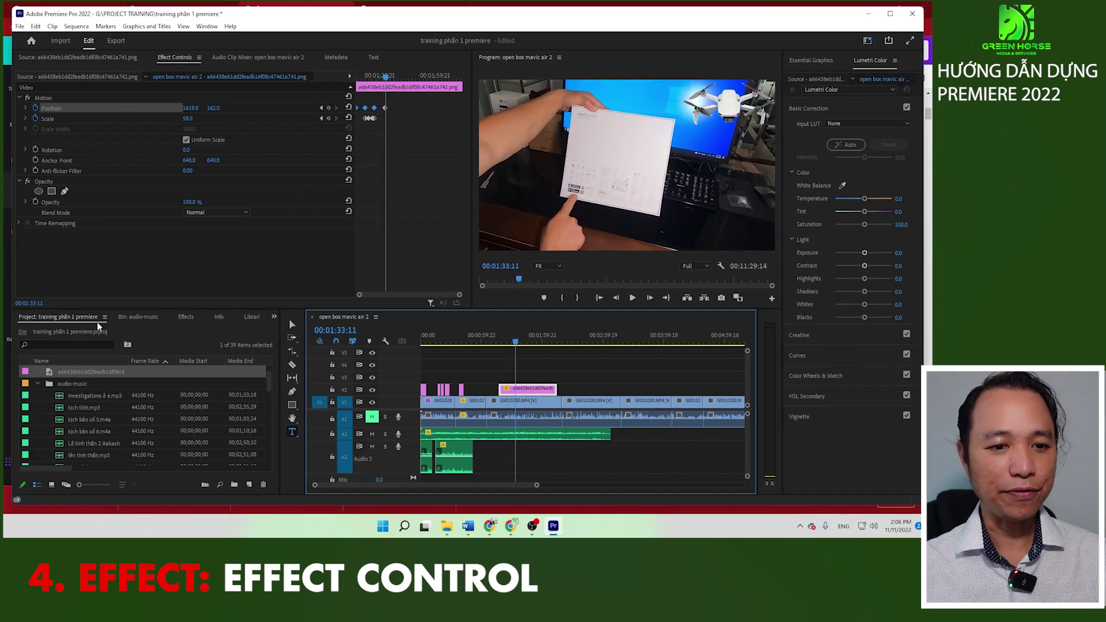
{"action": "left_click", "coordinate": [188, 318]}
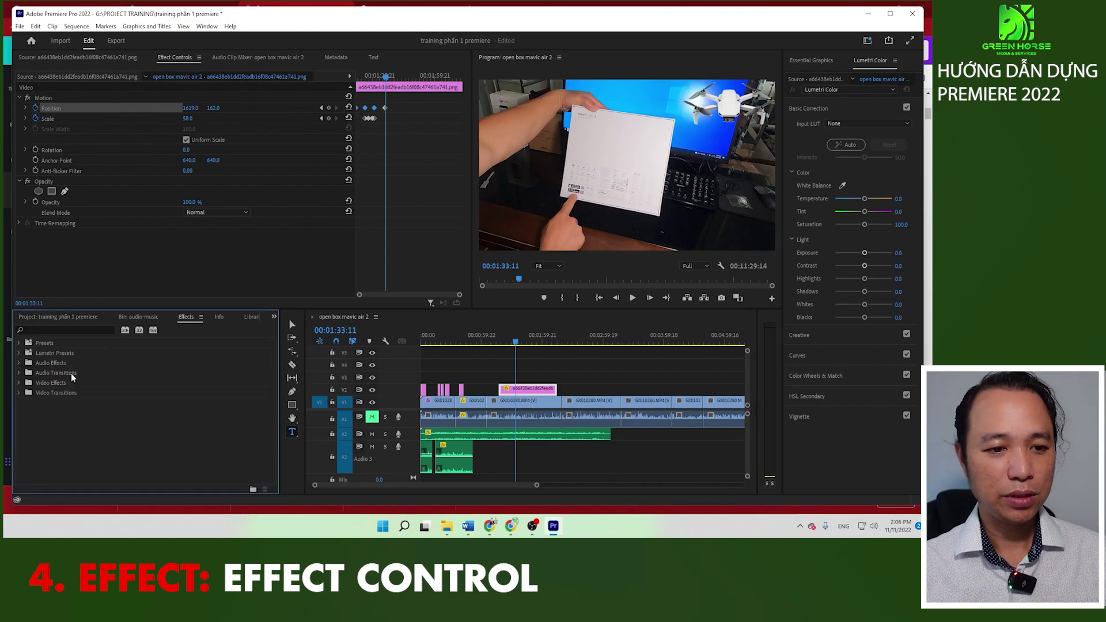
{"action": "left_click", "coordinate": [21, 383]}
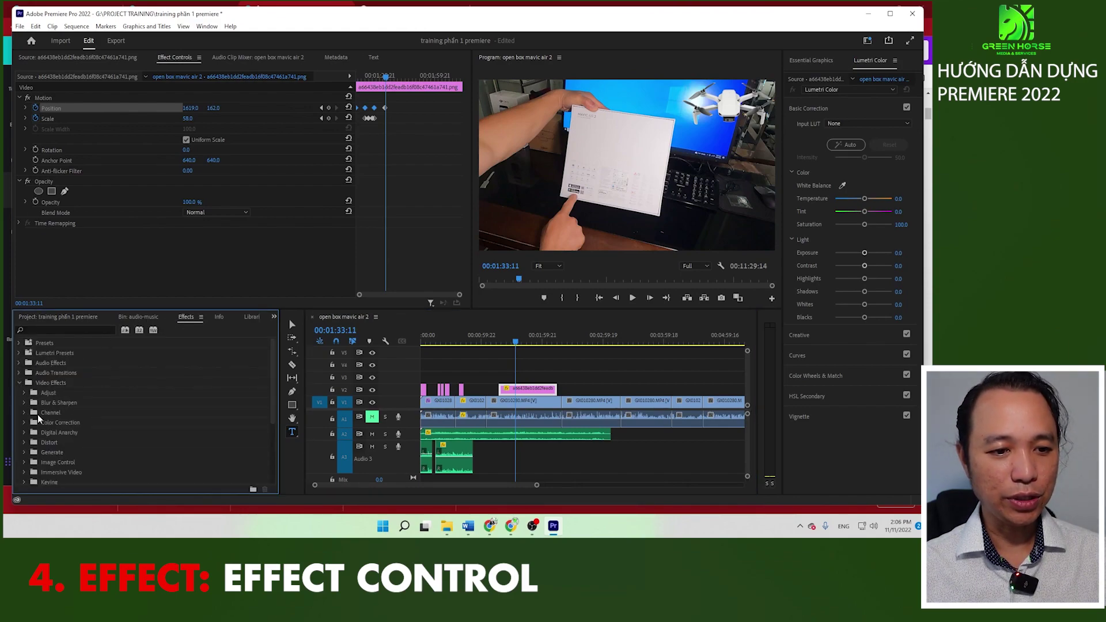
{"action": "left_click", "coordinate": [26, 403]}
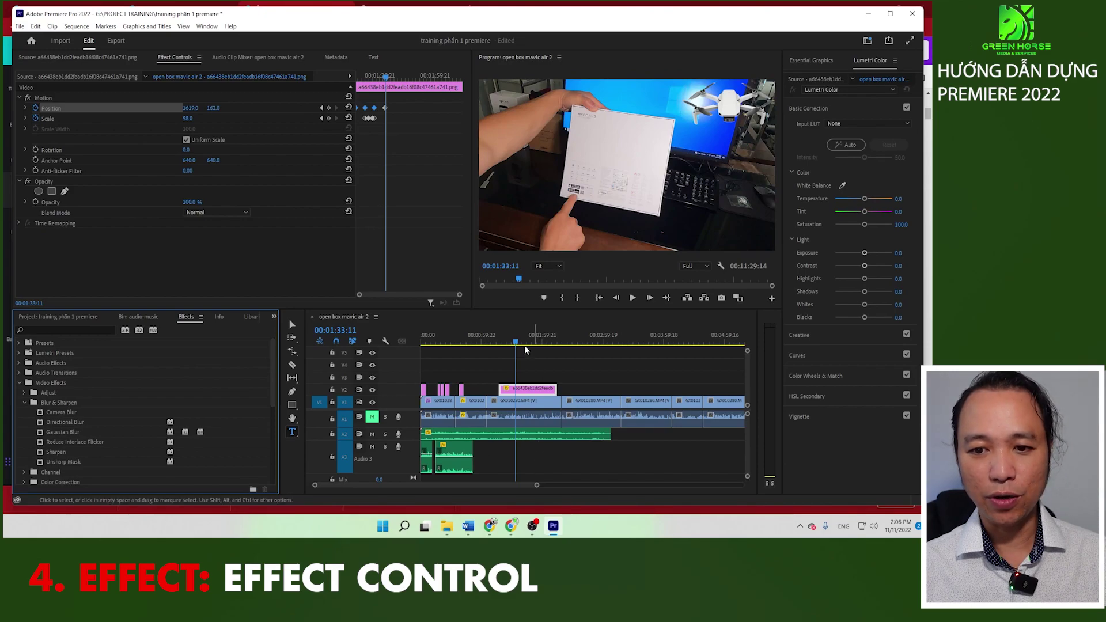
{"action": "left_click_drag", "start_coordinate": [451, 347], "coordinate": [431, 347]}
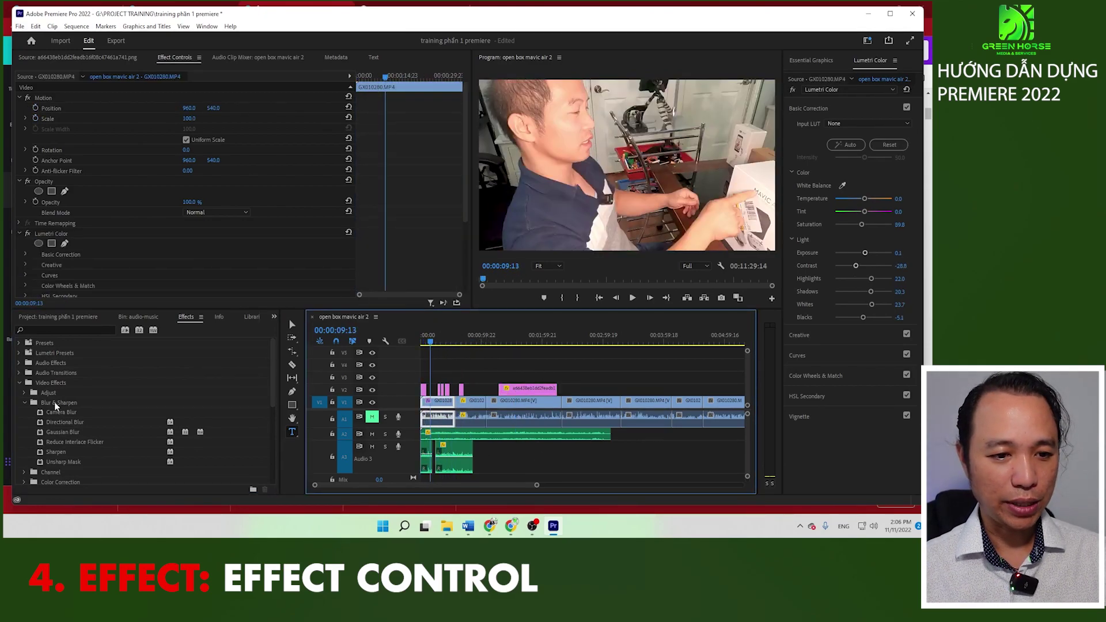
{"action": "left_click", "coordinate": [25, 403]}
{"action": "left_click", "coordinate": [24, 402]}
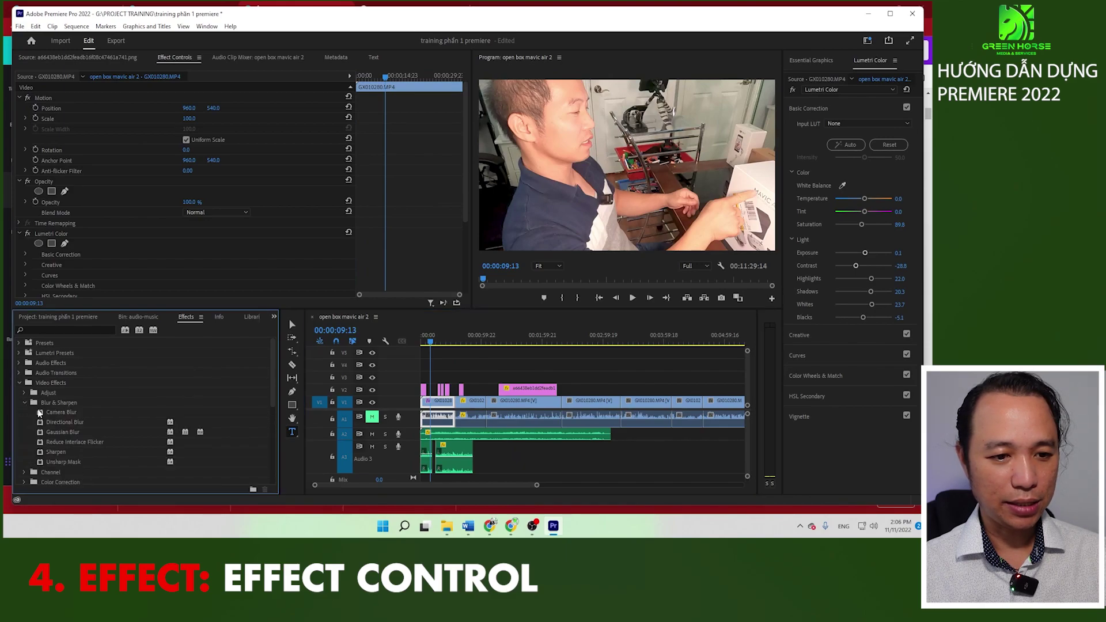
{"action": "left_click_drag", "start_coordinate": [434, 409], "coordinate": [435, 404]}
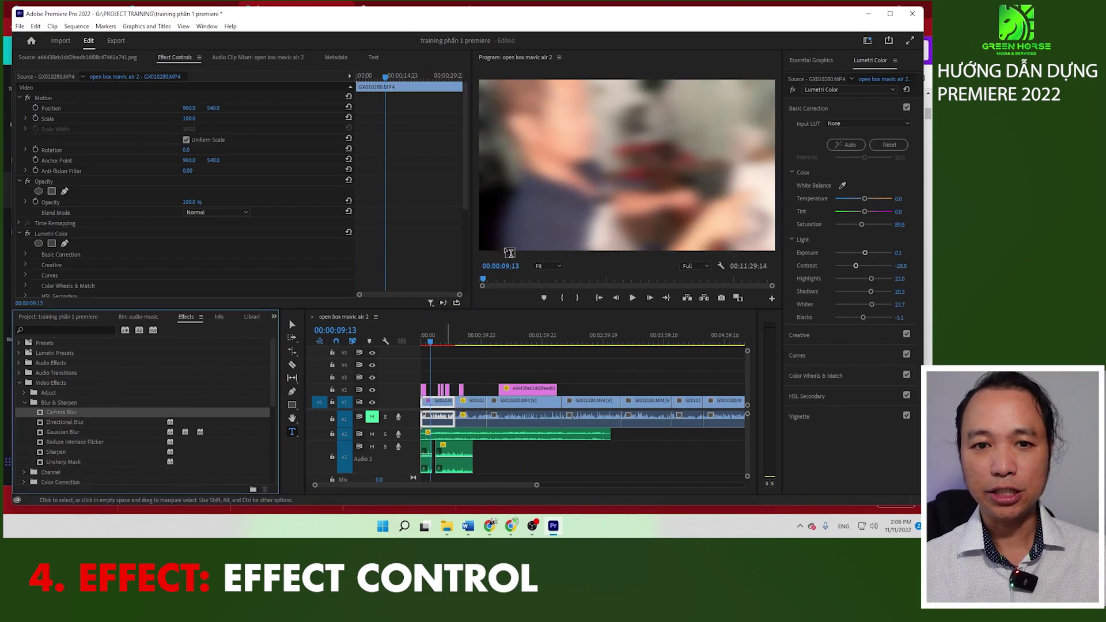
Step: Set the clip's Camera Blur Percent Blur to 13 in Effect Controls
{"action": "left_click", "coordinate": [64, 57]}
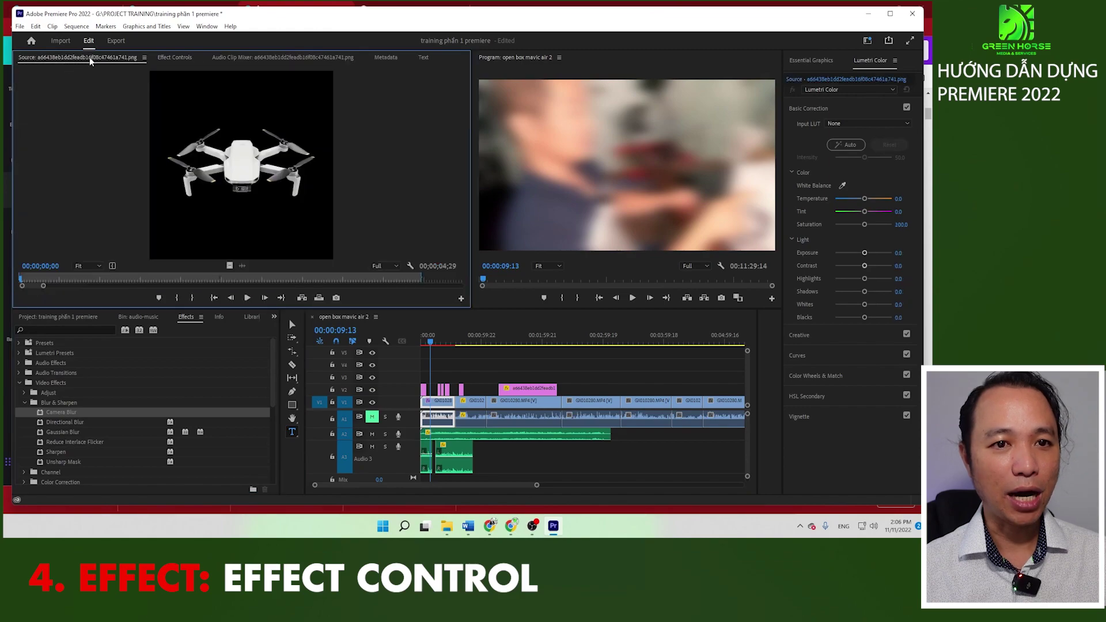
{"action": "left_click", "coordinate": [178, 58]}
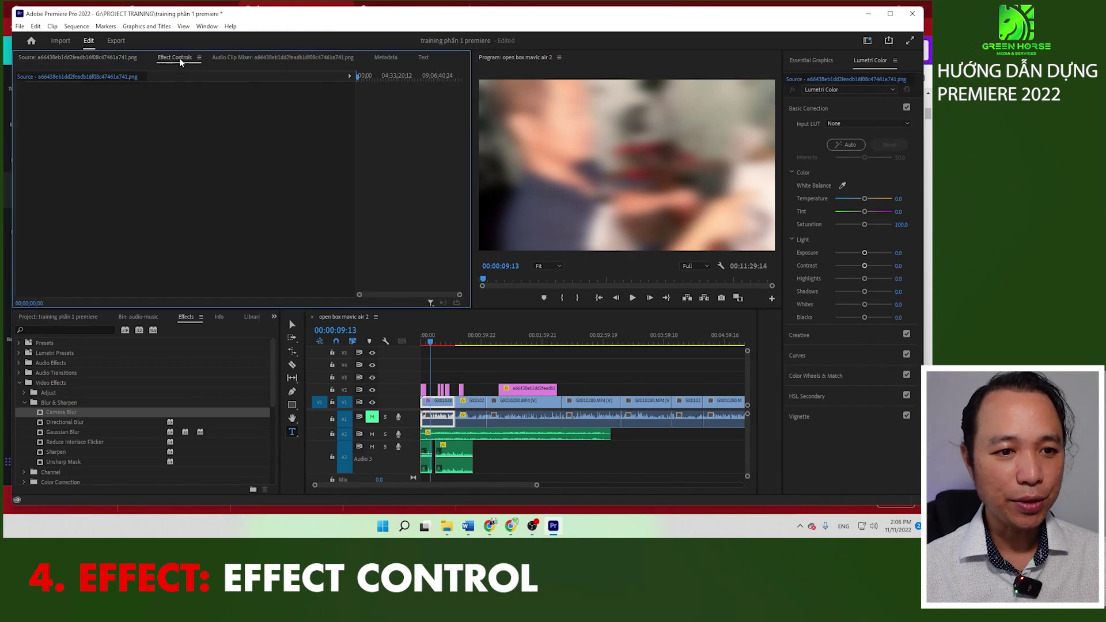
{"action": "left_click", "coordinate": [288, 319]}
{"action": "scroll", "coordinate": [63, 255], "scroll_direction": "down", "scroll_amount": 2}
{"action": "scroll", "coordinate": [84, 246], "scroll_direction": "down", "scroll_amount": 3}
{"action": "mouse_move", "coordinate": [185, 258]}
{"action": "left_mouse_down"}
{"action": "mouse_move", "coordinate": [144, 259]}
{"action": "mouse_move", "coordinate": [187, 258]}
{"action": "left_mouse_up"}
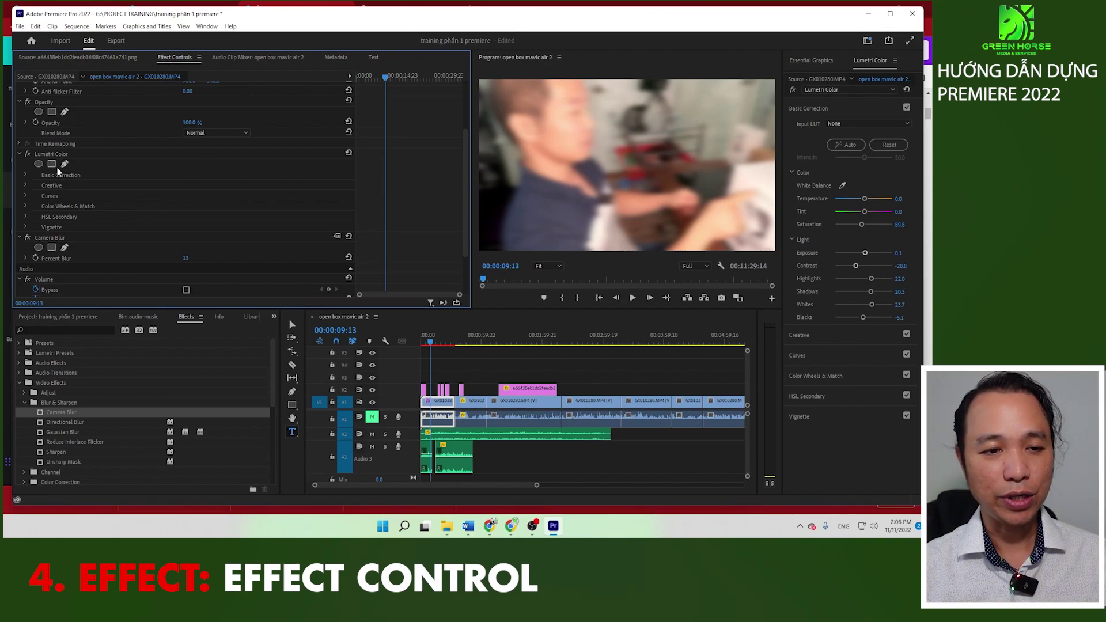
{"action": "scroll", "coordinate": [79, 255], "scroll_direction": "down", "scroll_amount": 3}
{"action": "scroll", "coordinate": [104, 260], "scroll_direction": "down", "scroll_amount": 2}
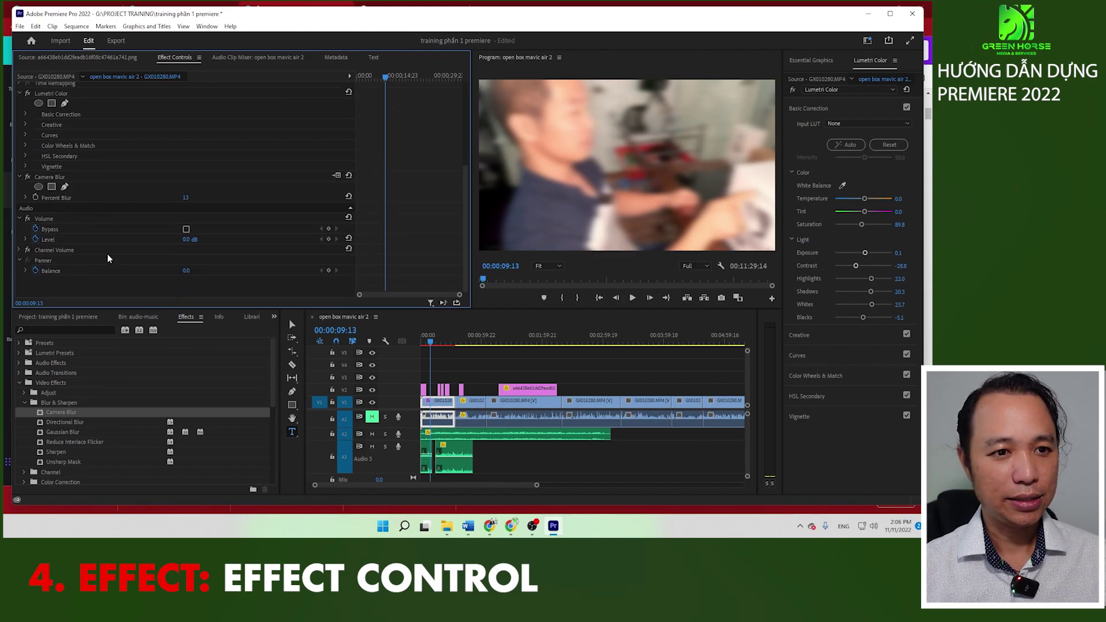
Step: Add an ellipse mask to Camera Blur and play the sequence to preview it
{"action": "left_click", "coordinate": [51, 186]}
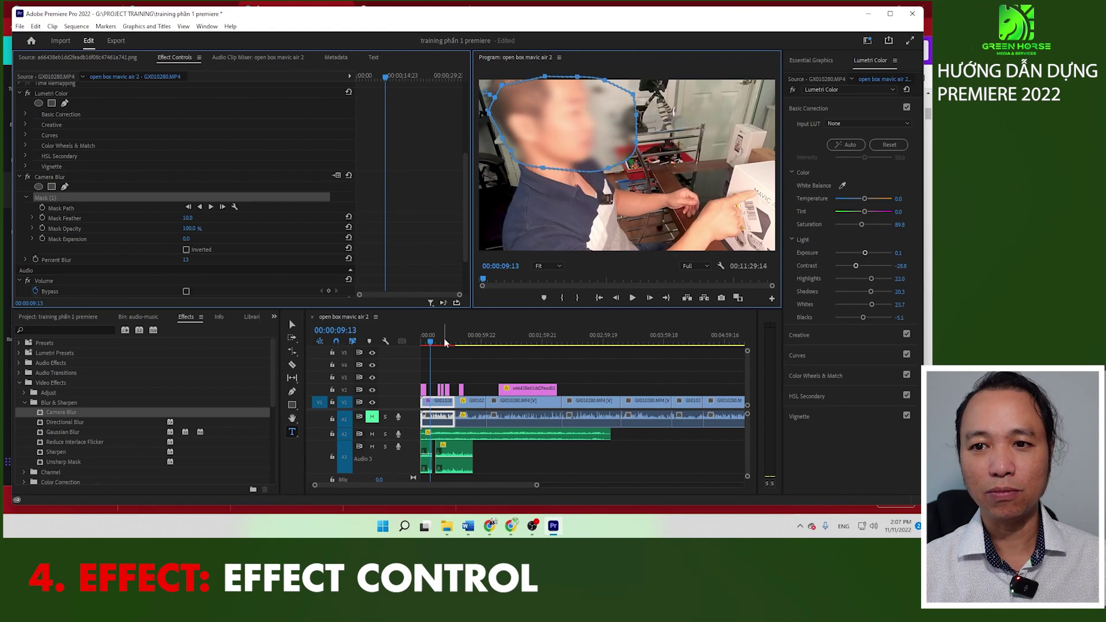
{"action": "key", "text": "space"}
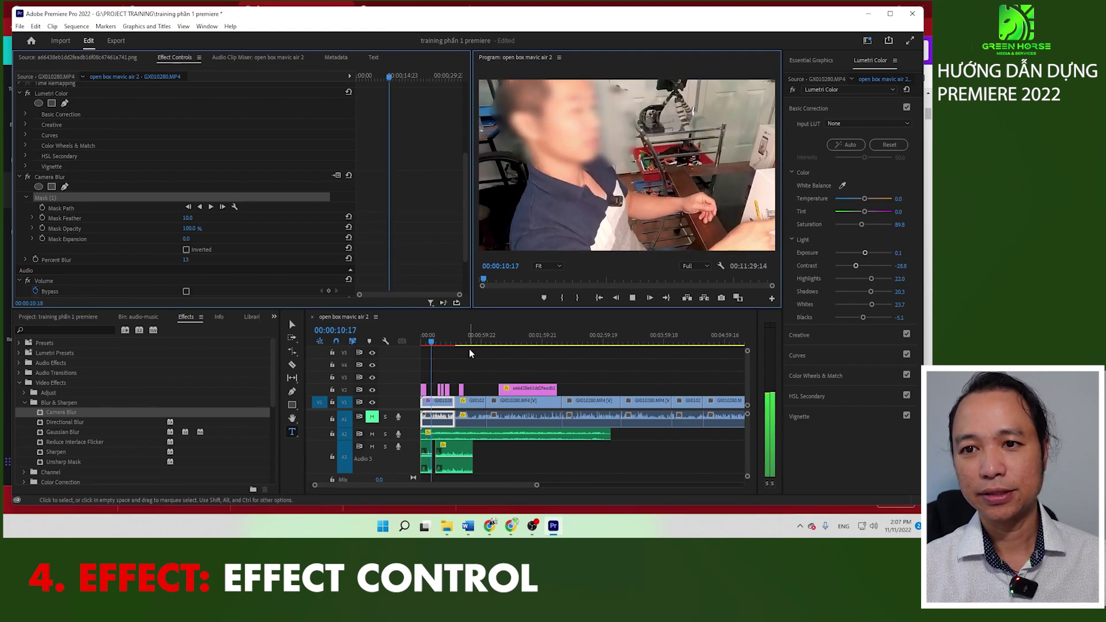
{"action": "key", "text": "space"}
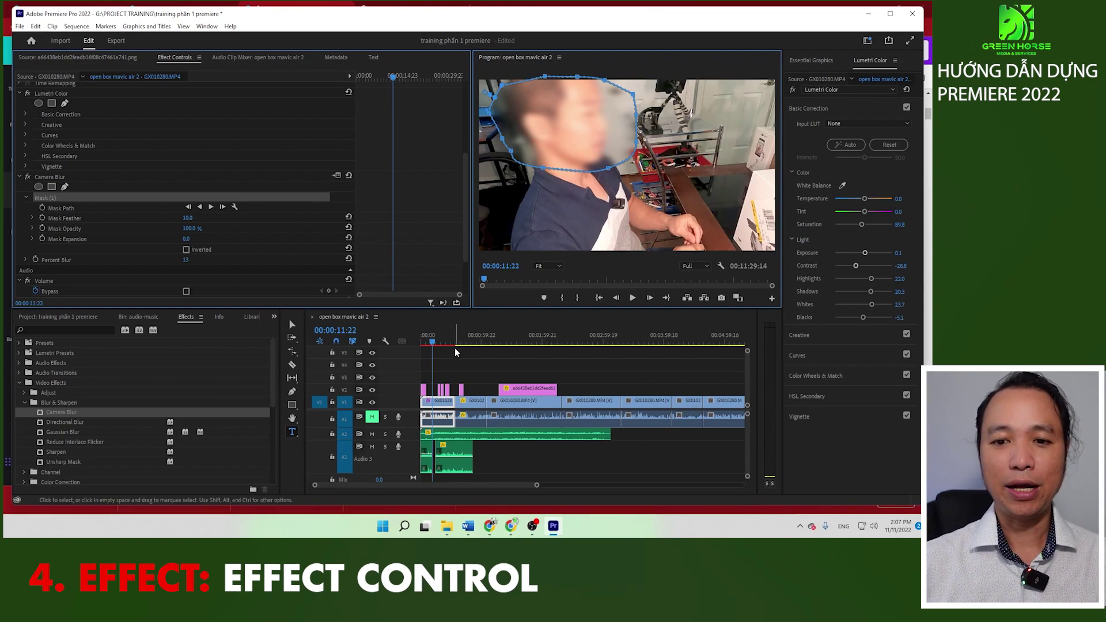
Step: At 00:00:32:10, delete the Camera Blur effect from the clip
{"action": "left_click", "coordinate": [454, 343]}
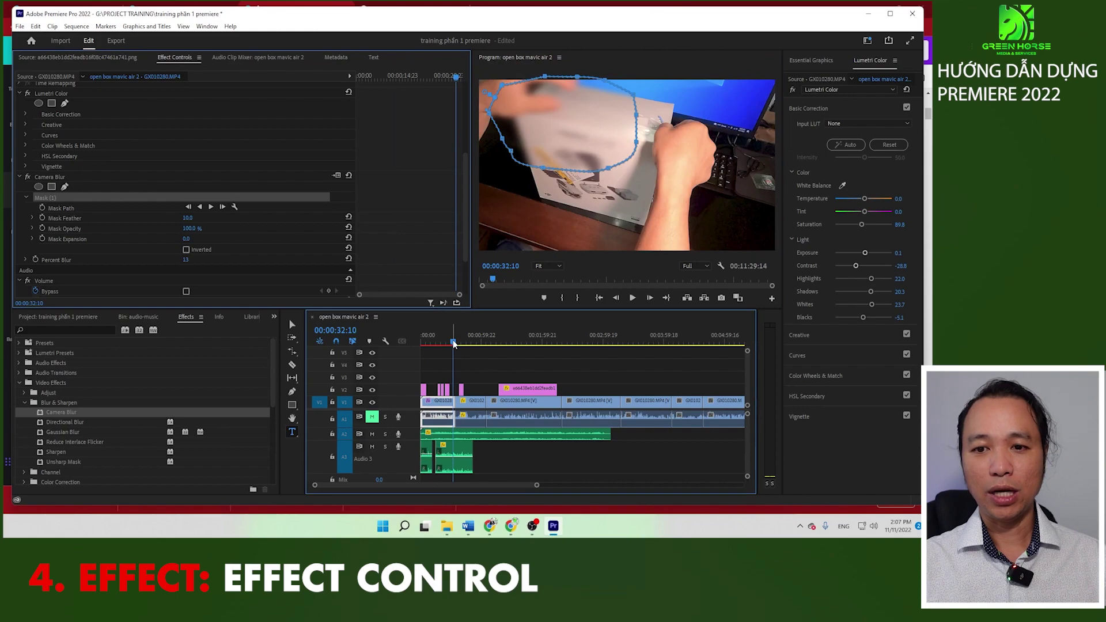
{"action": "left_click", "coordinate": [52, 178]}
{"action": "key", "text": "Delete"}
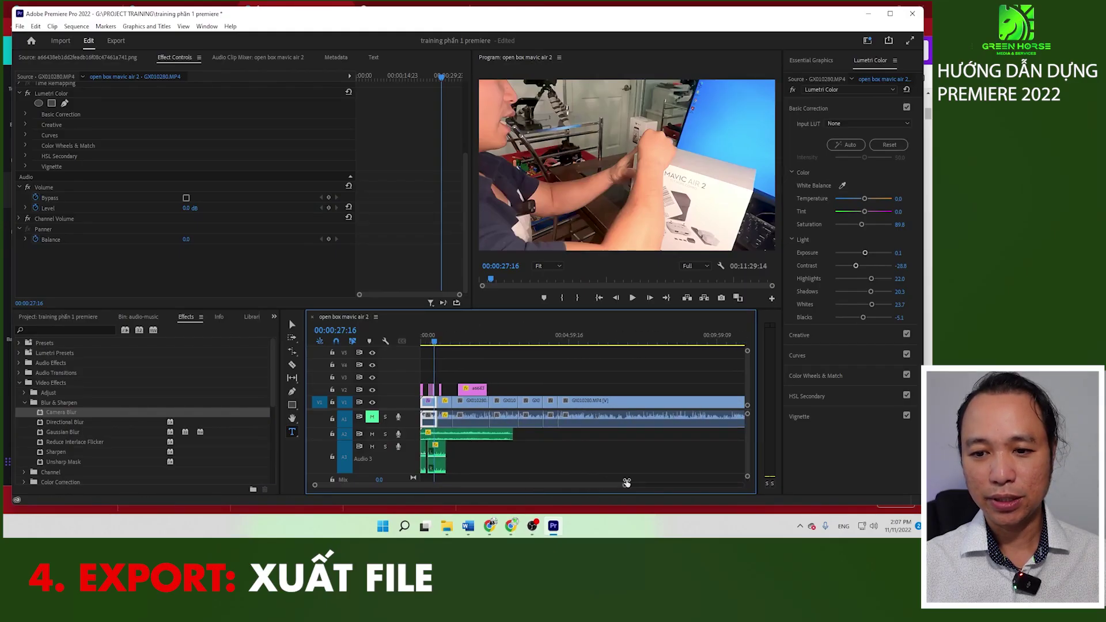
Step: Shift the later V1/A1 clips right to leave a gap, set an Out point at 00:03:17:20, and return to the start
{"action": "left_click_drag", "start_coordinate": [533, 387], "coordinate": [744, 420]}
{"action": "left_click_drag", "start_coordinate": [576, 401], "coordinate": [646, 402]}
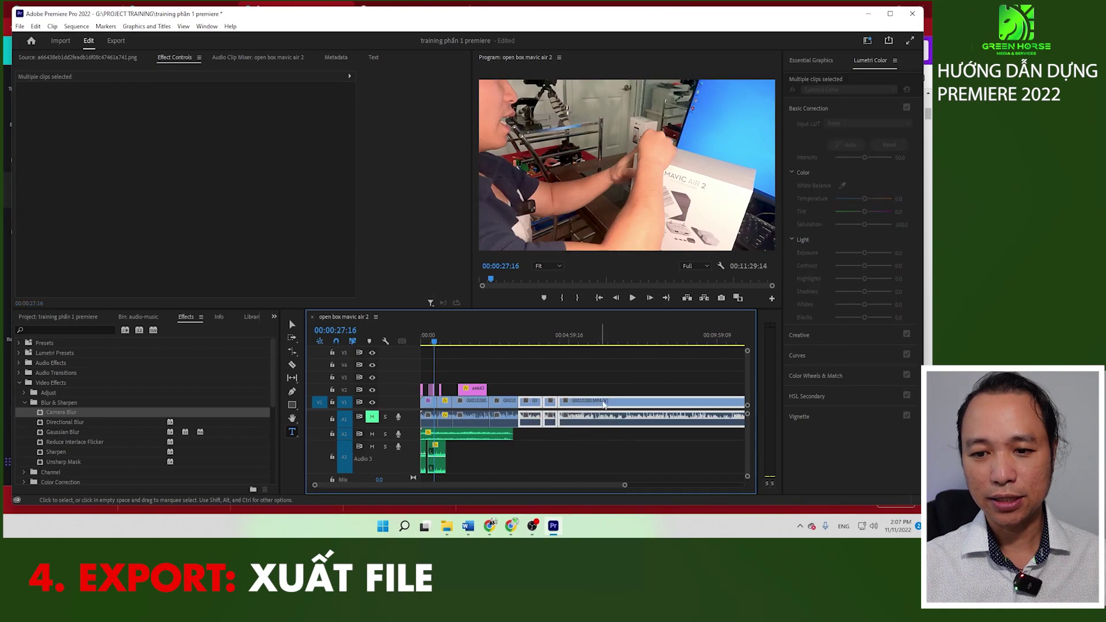
{"action": "left_click", "coordinate": [519, 343]}
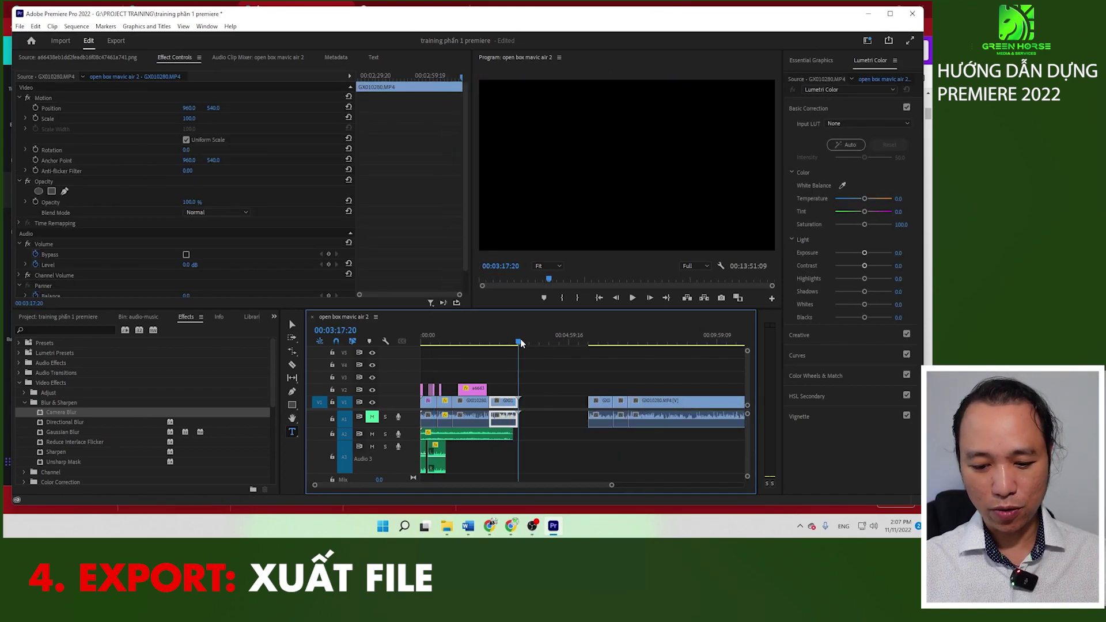
{"action": "key", "text": "o"}
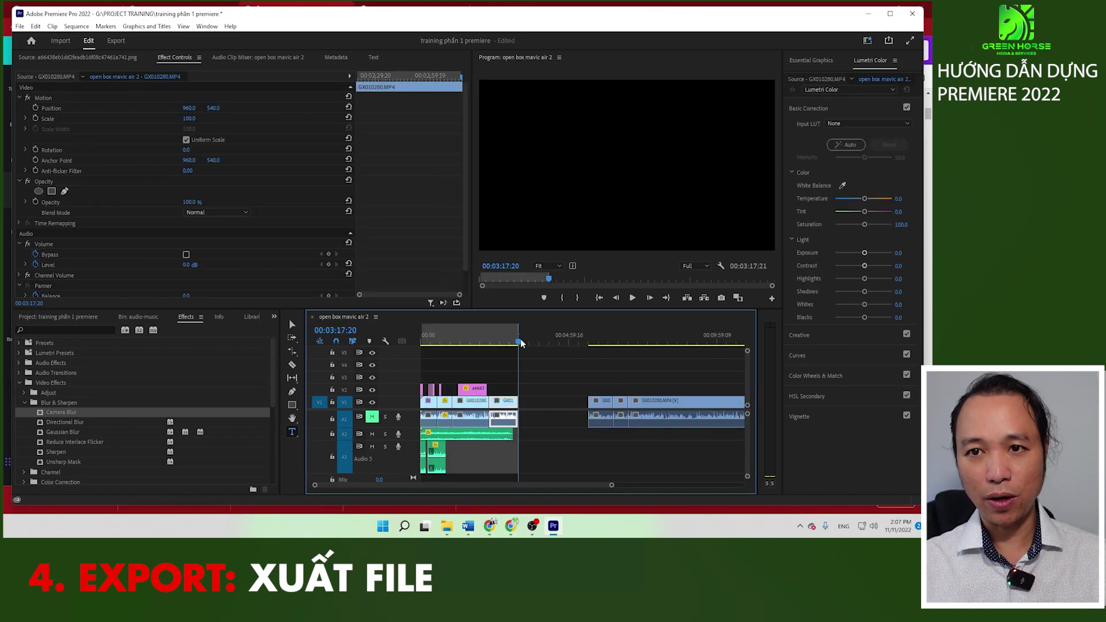
{"action": "left_click", "coordinate": [442, 356]}
{"action": "key", "text": "Home"}
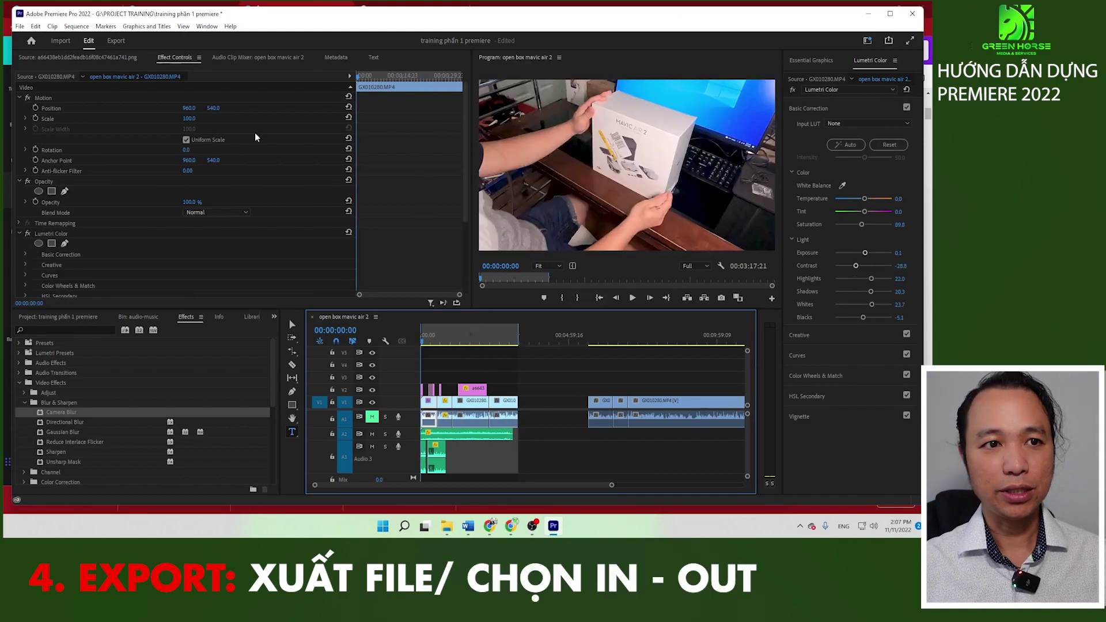
{"action": "left_click", "coordinate": [20, 27]}
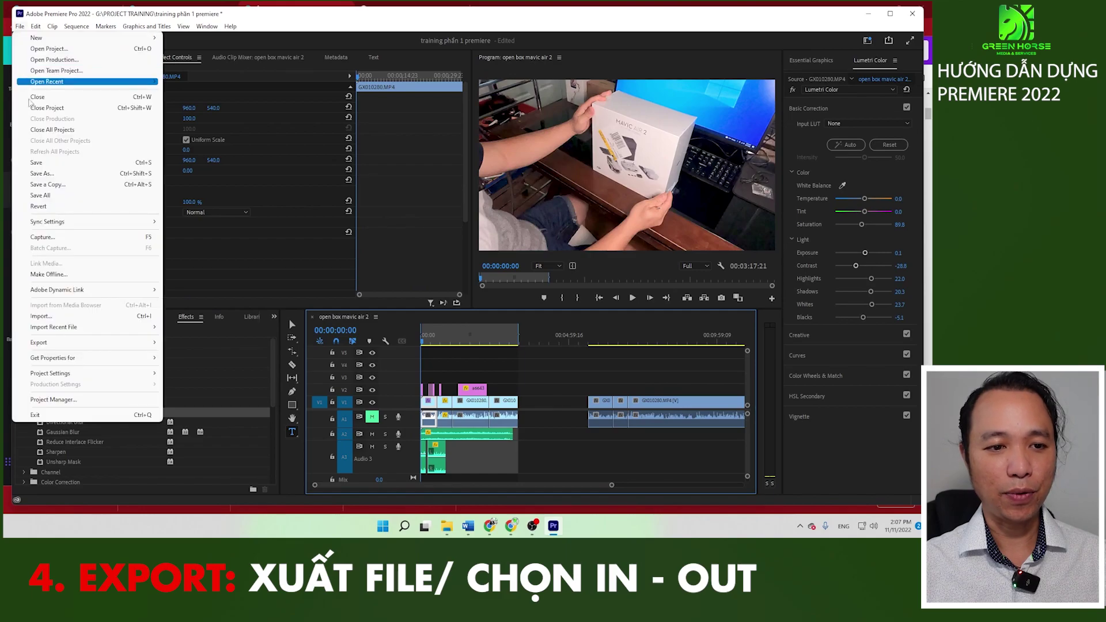
Step: Open Export Media with the range kept at Source In/Out and the save location confirmed
{"action": "mouse_move", "coordinate": [58, 342]}
{"action": "left_click", "coordinate": [190, 343]}
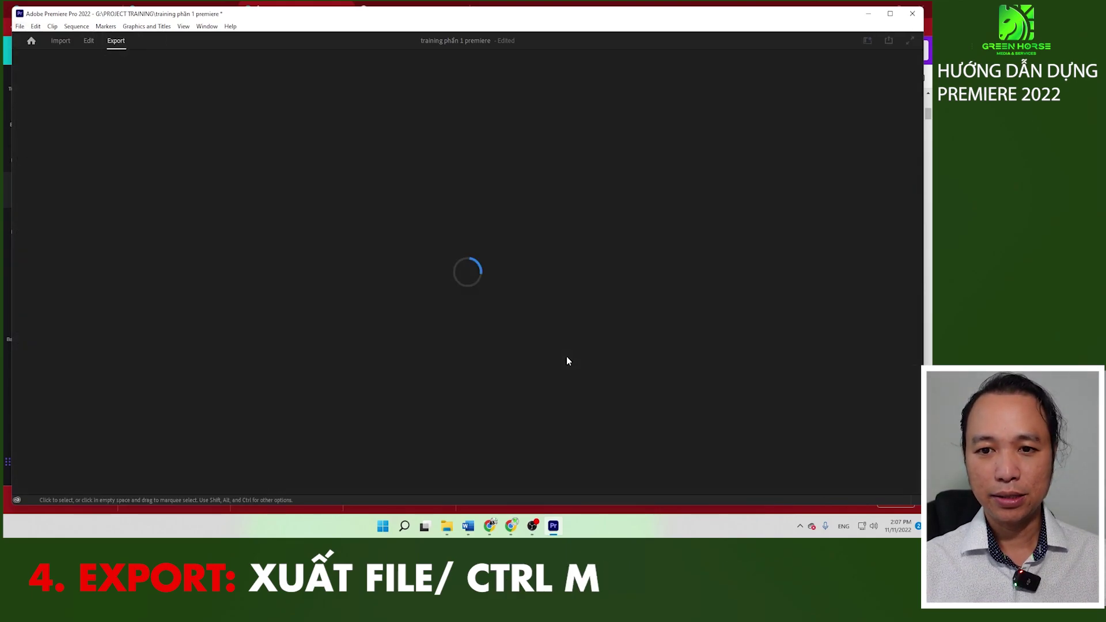
{"action": "left_click", "coordinate": [497, 350]}
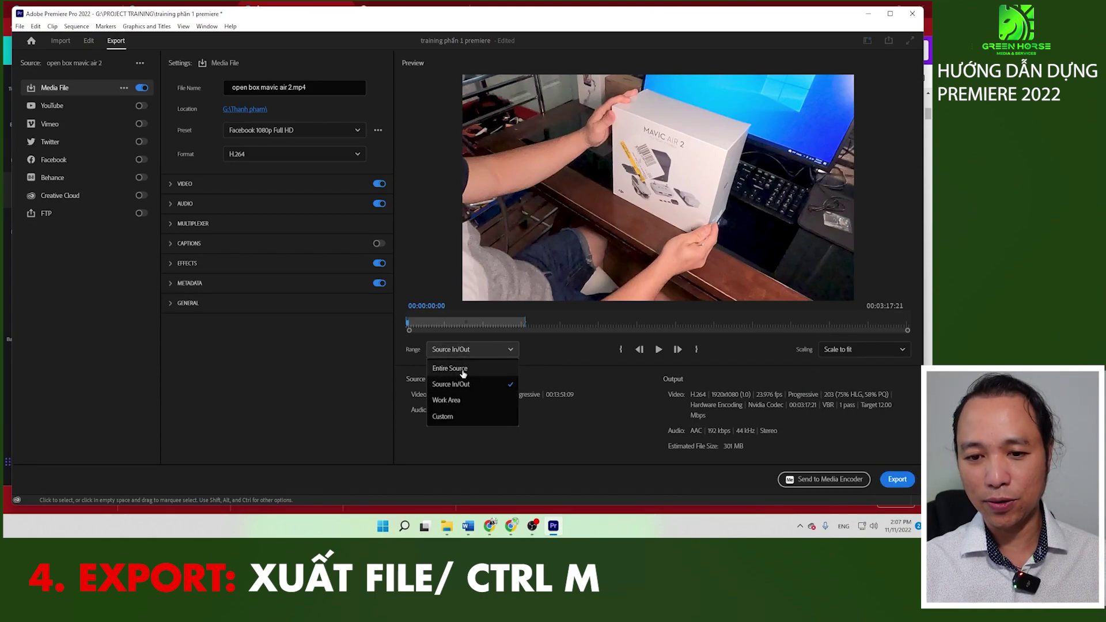
{"action": "left_click", "coordinate": [471, 388]}
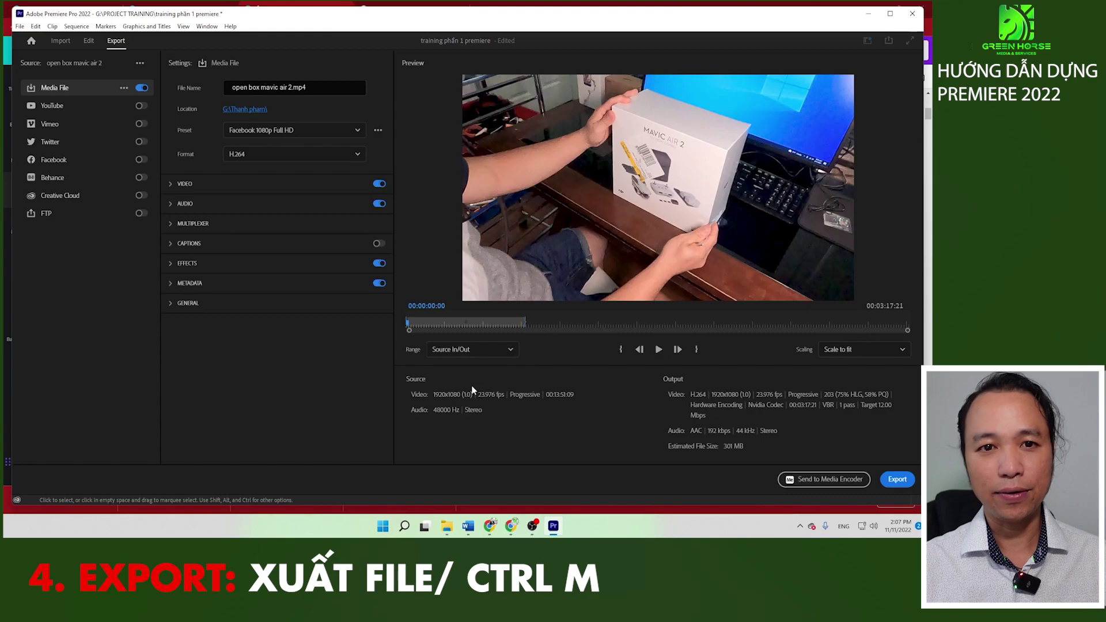
{"action": "left_click", "coordinate": [258, 110]}
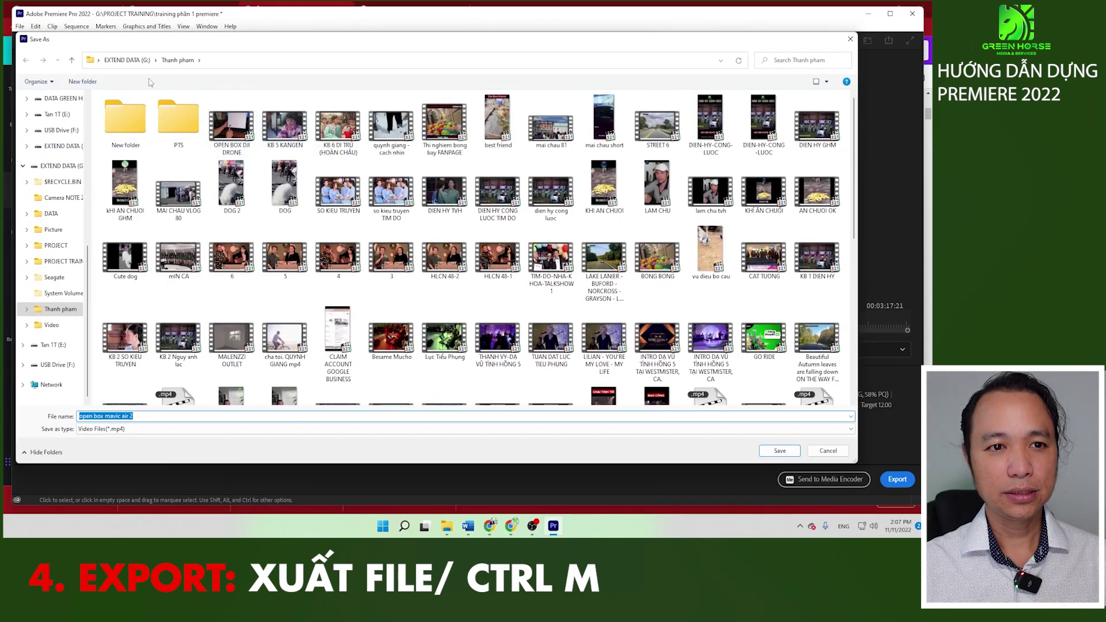
{"action": "key", "text": "Return"}
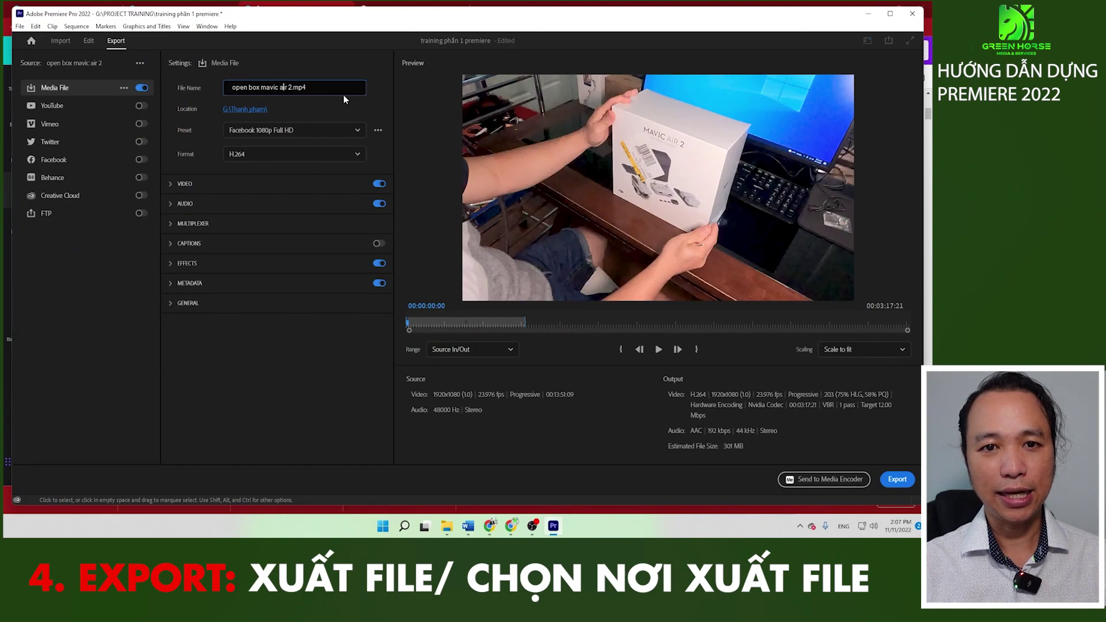
Step: Choose the Match Source - Adaptive High Bitrate preset and start the export
{"action": "left_click", "coordinate": [356, 135]}
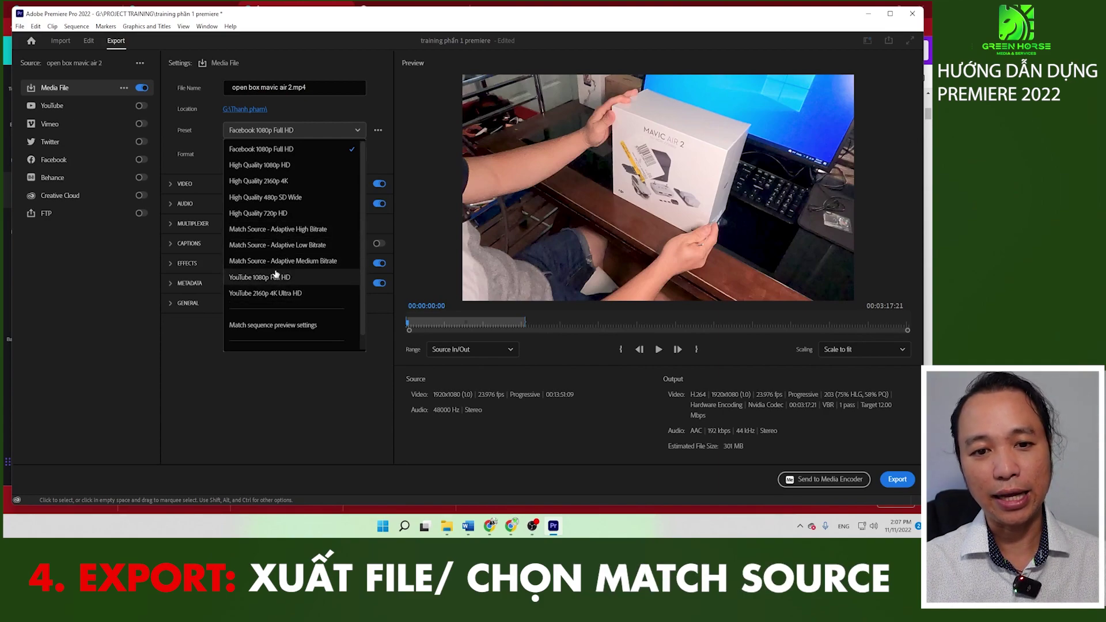
{"action": "left_click", "coordinate": [282, 230]}
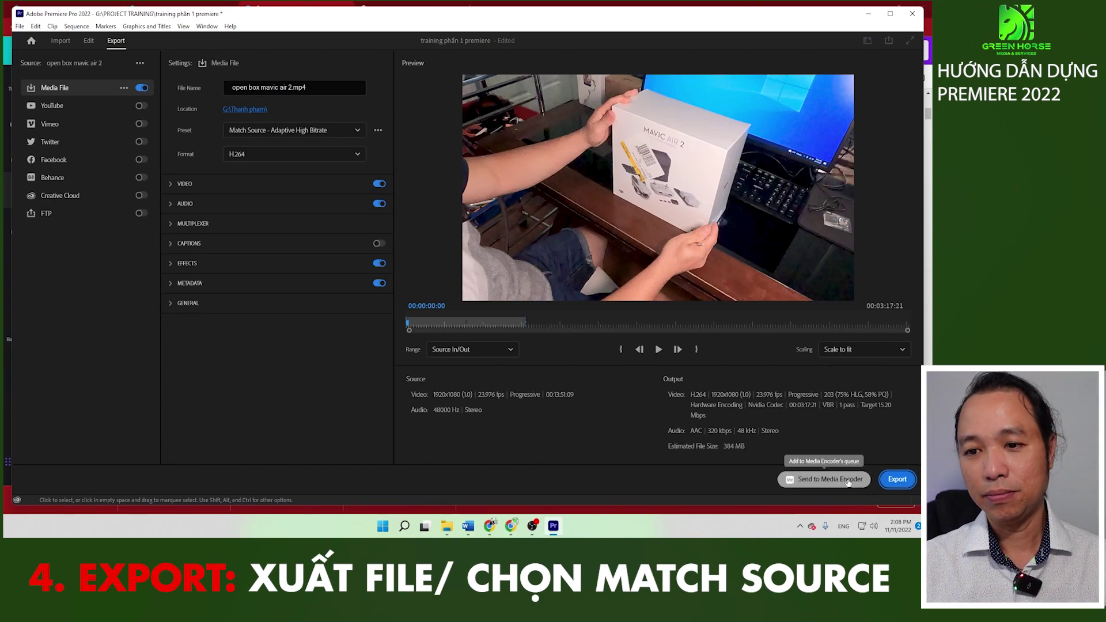
{"action": "left_click", "coordinate": [905, 486]}
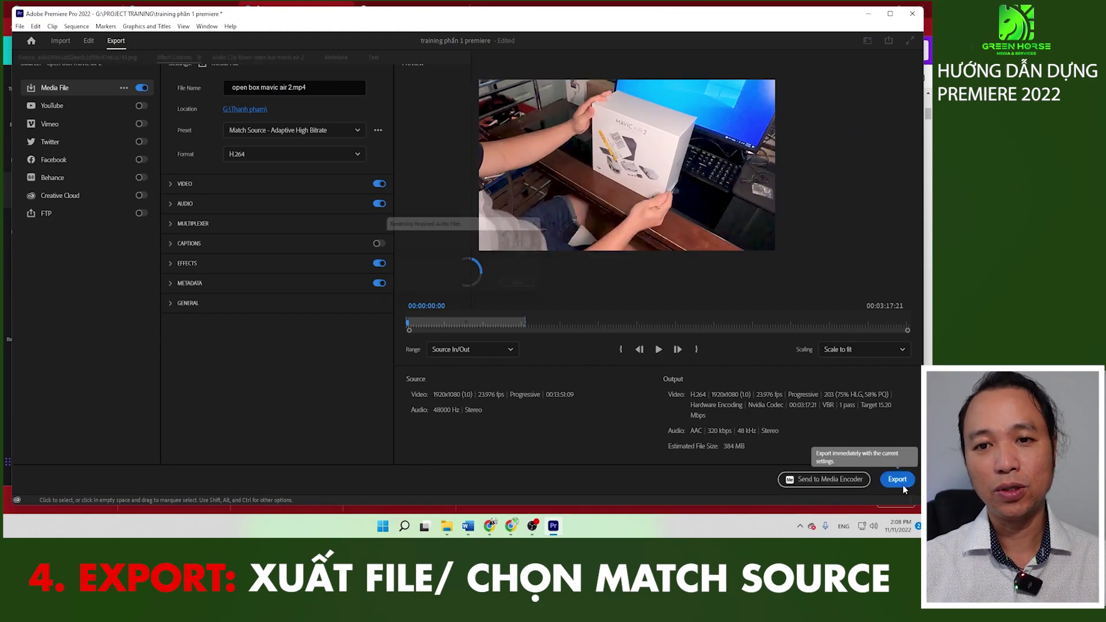